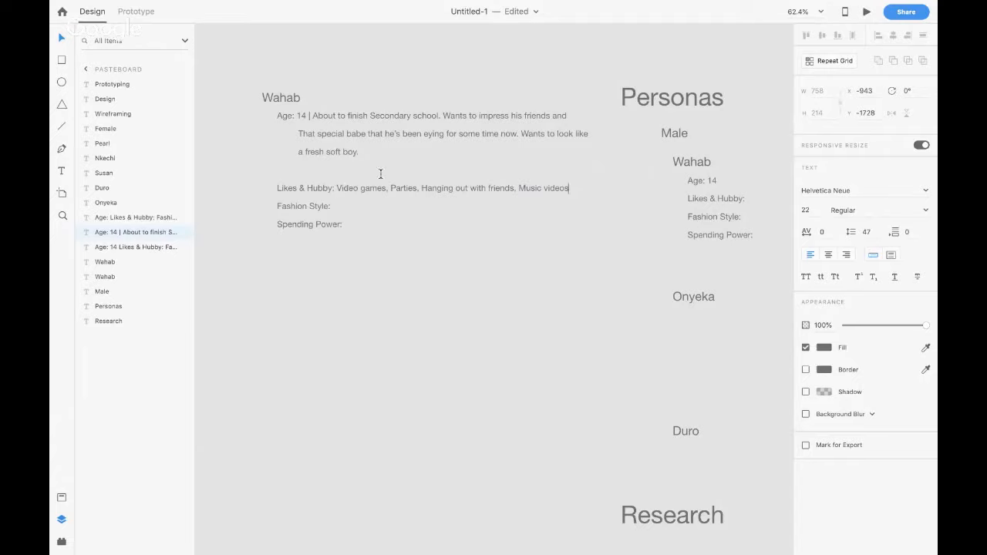
Append "MTVBase" to the Likes & Hubby line of the 14-year-old male persona's detailed description
{"action": "left_click", "coordinate": [347, 207]}
{"action": "left_click", "coordinate": [580, 186]}
{"action": "type", "text": "MTVBase"}
{"action": "key", "text": "Escape"}
Begin the 14-year-old male persona's Fashion Style entry with "Hyper casual, with" and check the livestream page in the browser
{"action": "double_click", "coordinate": [363, 203]}
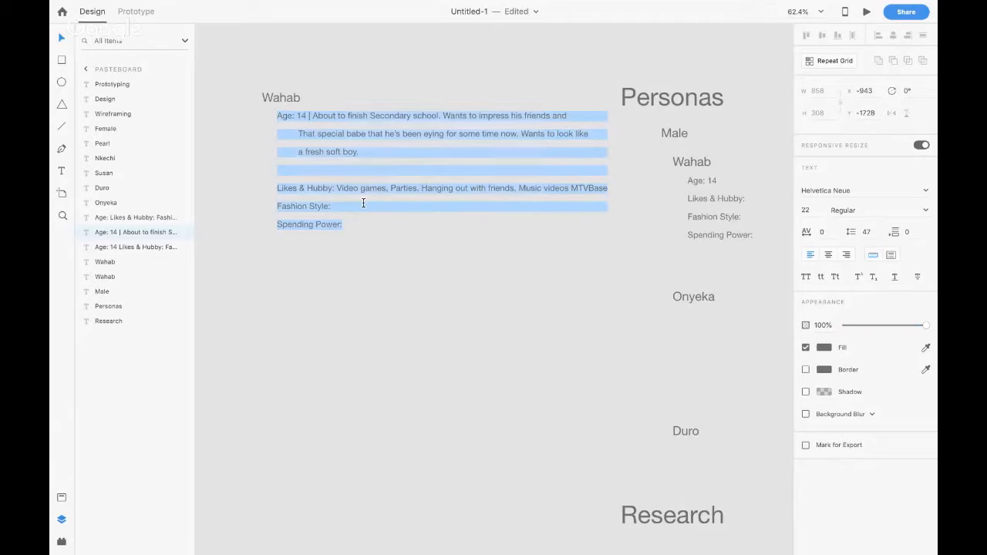
{"action": "left_click", "coordinate": [363, 203]}
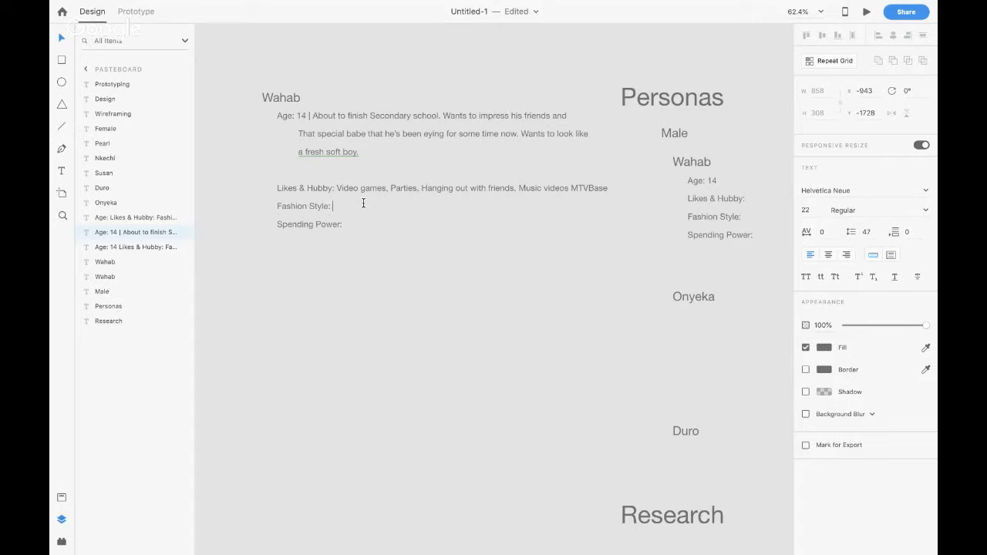
{"action": "type", "text": "Hyper casual, with"}
{"action": "key", "text": "ctrl+Right"}
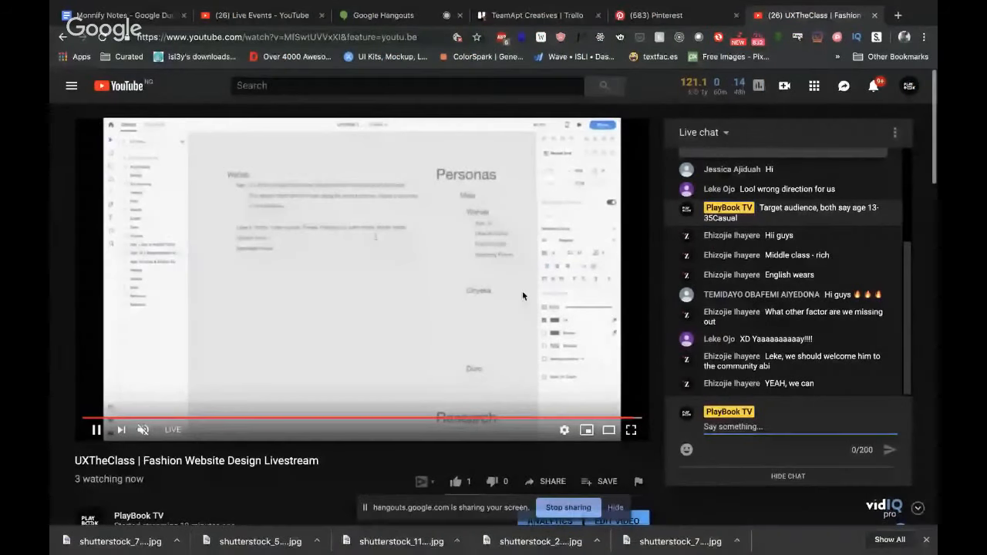
{"action": "key", "text": "ctrl+Left"}
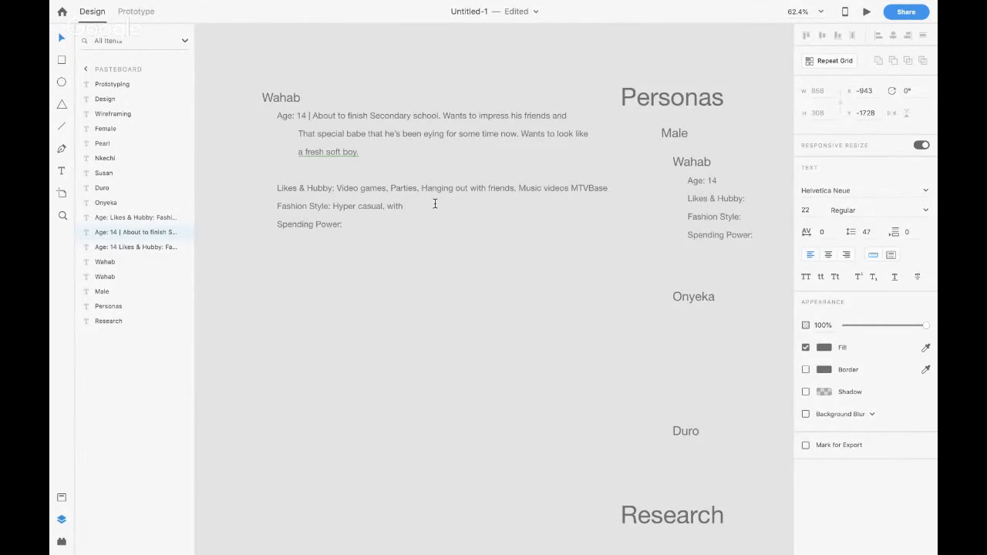
Complete the Fashion Style entry with "Male manly colours, not too bright but bright enough"
{"action": "type", "text": "Male mainly colours."}
{"action": "type", "text": " not too brihght"}
{"action": "key", "text": "BackSpace"}
{"action": "key", "text": "BackSpace"}
{"action": "key", "text": "BackSpace"}
{"action": "type", "text": "ght but b"}
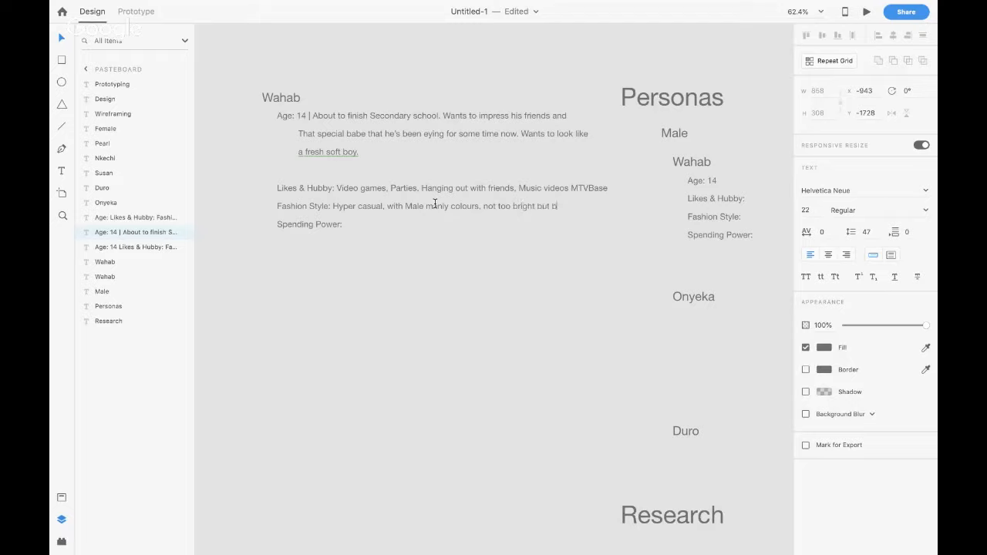
{"action": "type", "text": "v"}
{"action": "key", "text": "BackSpace"}
{"action": "key", "text": "BackSpace"}
{"action": "type", "text": "vi"}
{"action": "key", "text": "BackSpace"}
{"action": "key", "text": "BackSpace"}
{"action": "type", "text": "bright enough"}
Fill in the male persona's Spending Power entry with "Still takes money from his parents"
{"action": "left_click", "coordinate": [355, 226]}
{"action": "type", "text": "Still takes mo"}
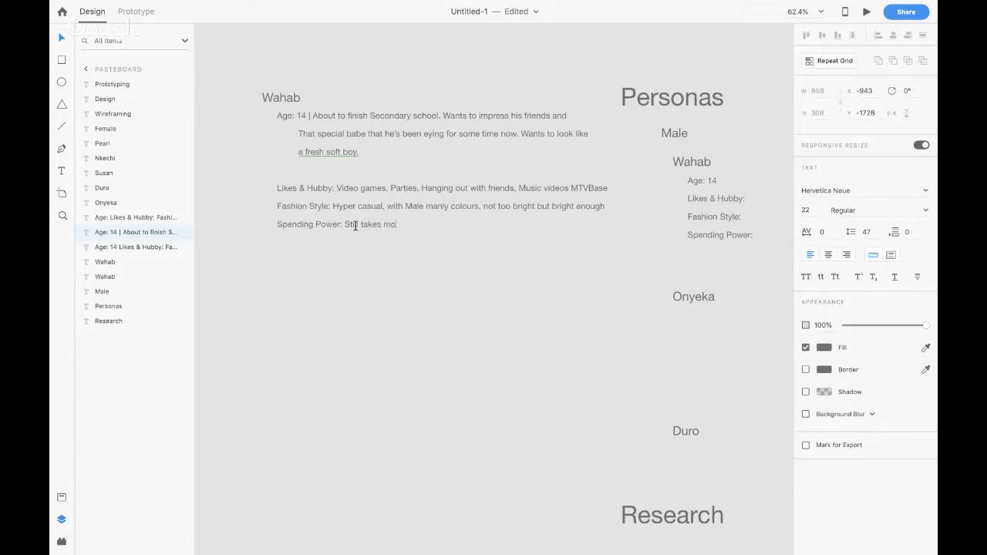
{"action": "type", "text": "ney from his parents"}
{"action": "key", "text": "Escape"}
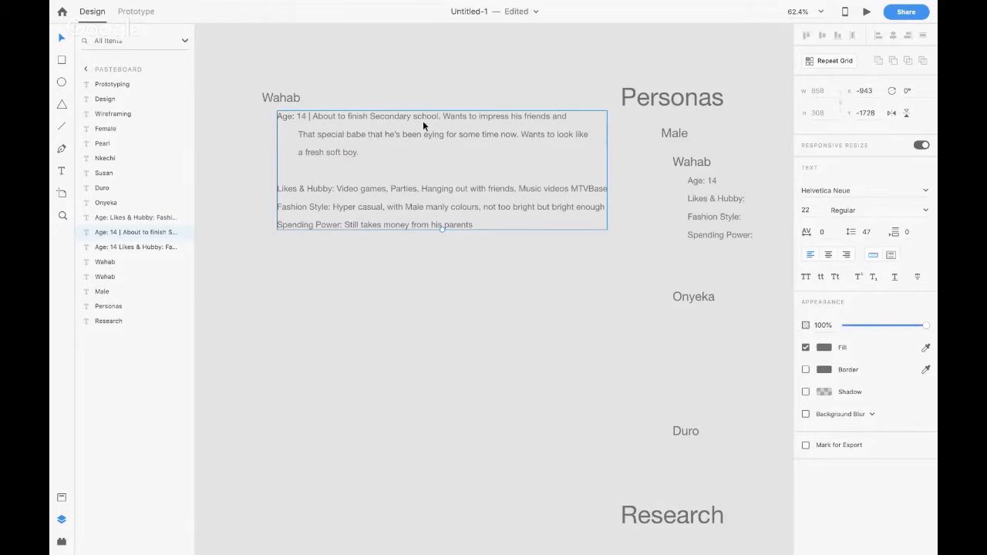
Copy the first female persona's name heading beneath the male persona's detailed description and duplicate that description block under it
{"action": "scroll", "coordinate": [535, 155], "scroll_direction": "down", "scroll_amount": 5}
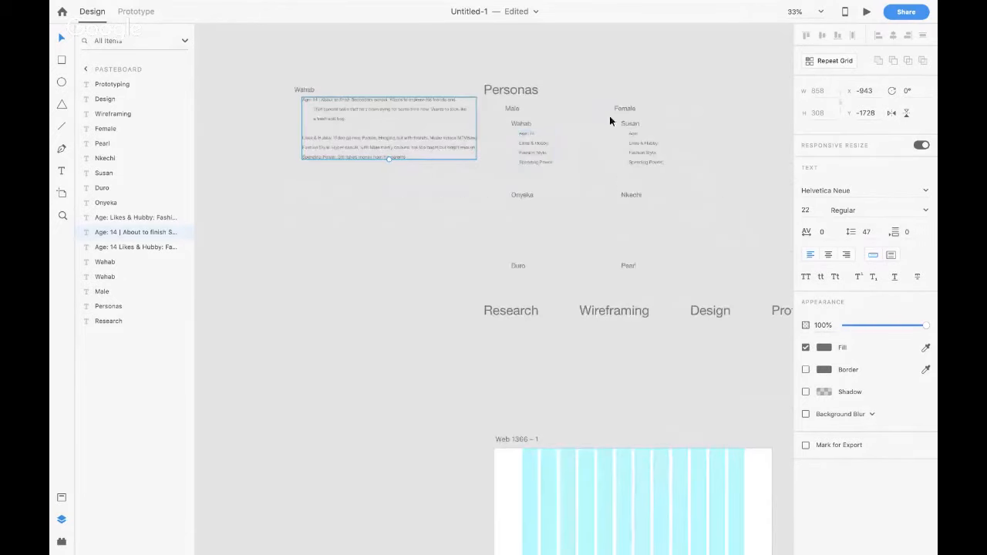
{"action": "left_click", "coordinate": [630, 124]}
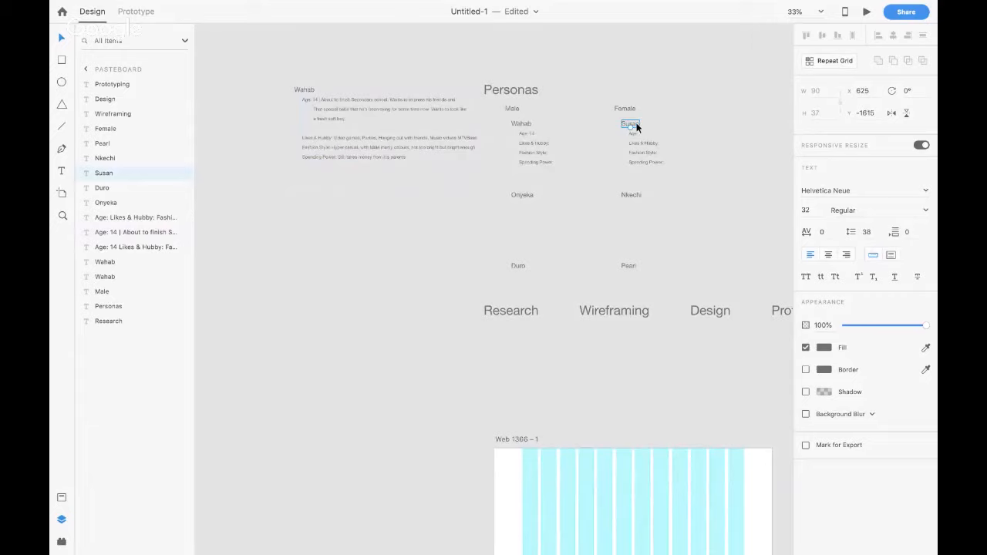
{"action": "left_click_drag", "start_coordinate": [633, 127], "coordinate": [310, 181]}
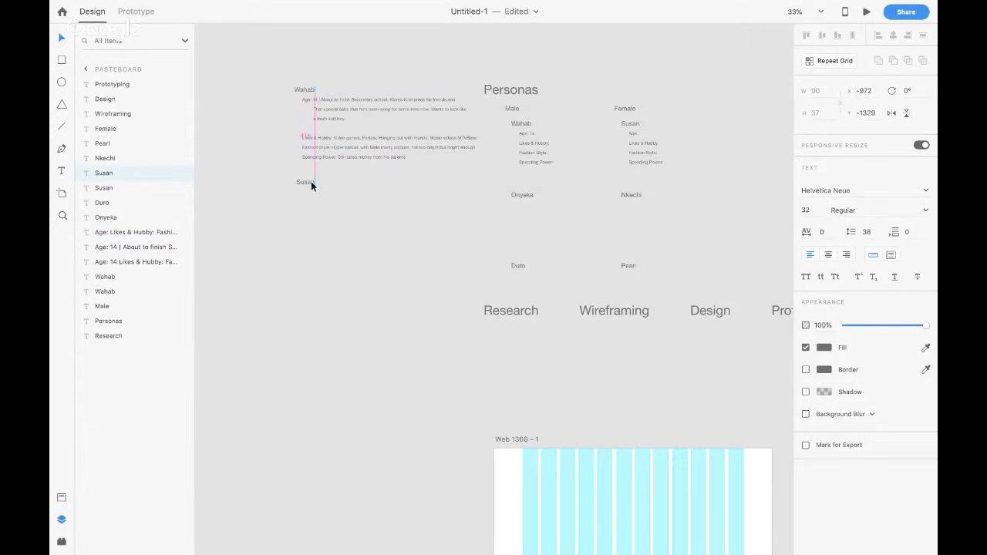
{"action": "left_click", "coordinate": [339, 128]}
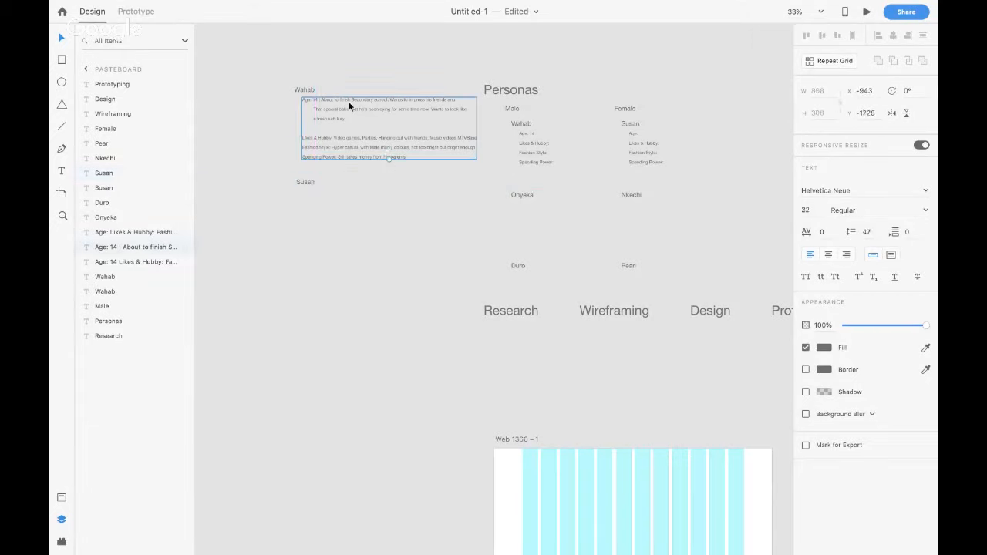
{"action": "left_click_drag", "start_coordinate": [348, 101], "coordinate": [346, 199]}
{"action": "scroll", "coordinate": [350, 199], "scroll_direction": "up", "scroll_amount": 5}
{"action": "scroll", "coordinate": [336, 150], "scroll_direction": "down", "scroll_amount": 2}
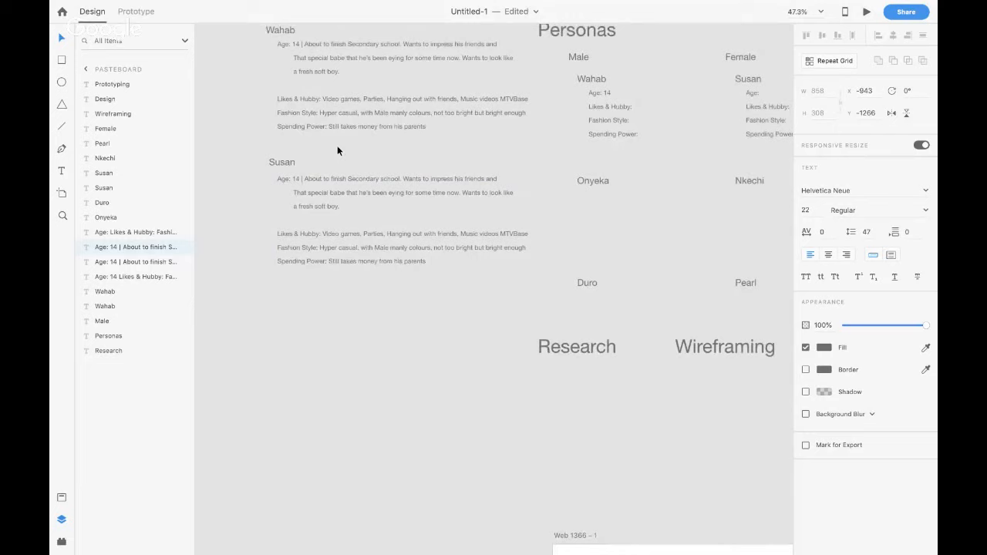
Left-align the name headings of the two detailed personas and dismiss the Artboard Guides tip
{"action": "left_click", "coordinate": [282, 162]}
{"action": "left_click", "coordinate": [271, 31], "text": "shift"}
{"action": "scroll", "coordinate": [271, 32], "scroll_direction": "up", "scroll_amount": 1}
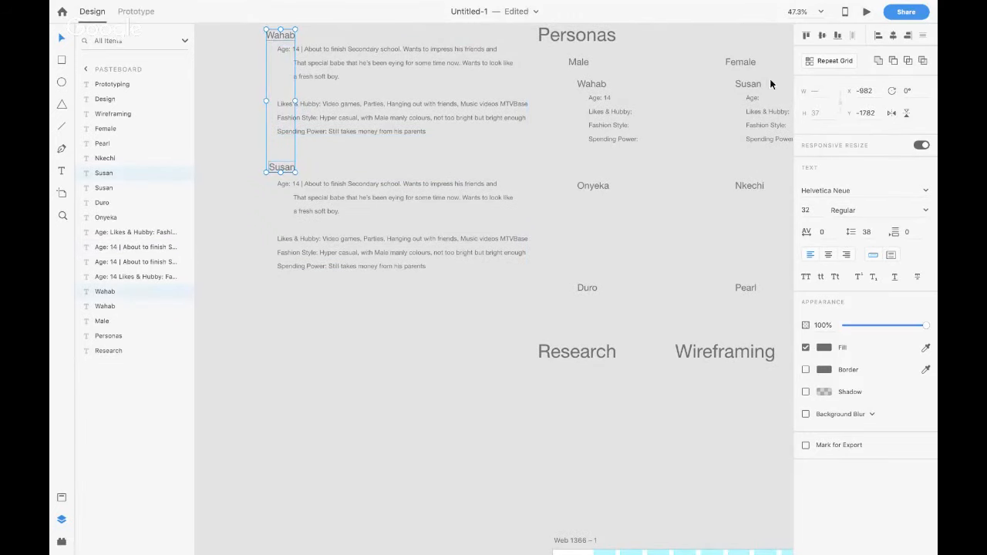
{"action": "left_click", "coordinate": [880, 36]}
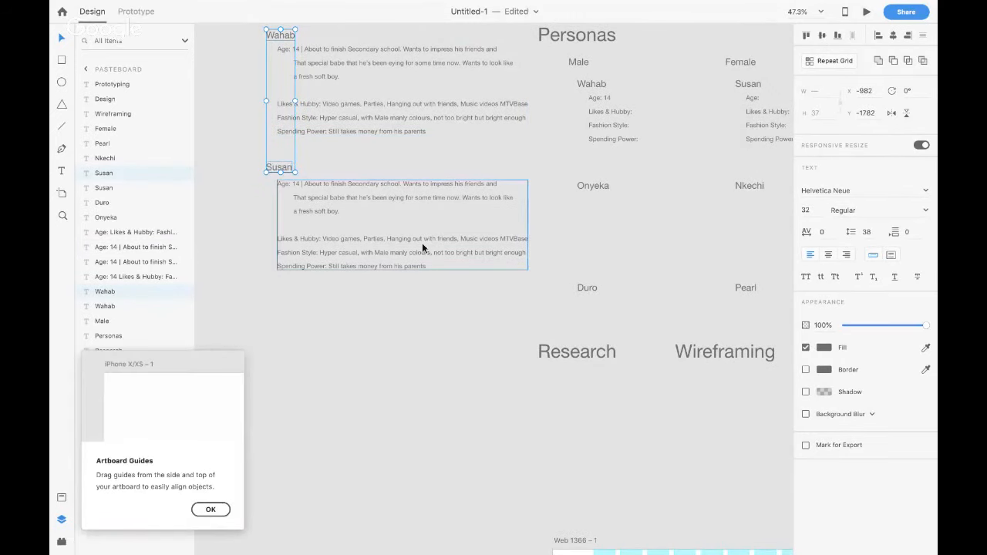
{"action": "left_click", "coordinate": [209, 511]}
{"action": "left_click", "coordinate": [332, 392]}
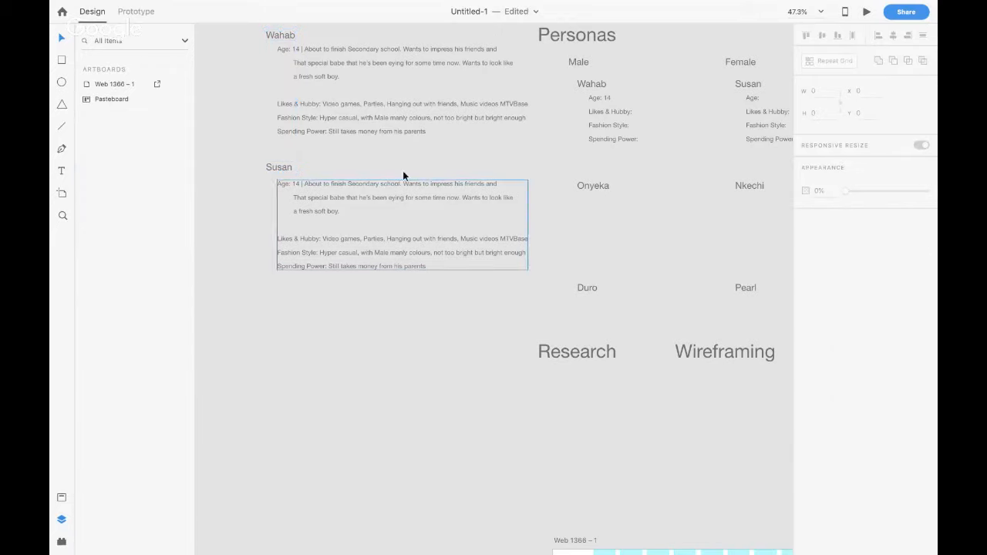
In the female persona's description, set the age to 17 and the status to "Done with Secondary school, waiting for admission into"
{"action": "left_click", "coordinate": [293, 188]}
{"action": "double_click", "coordinate": [292, 189]}
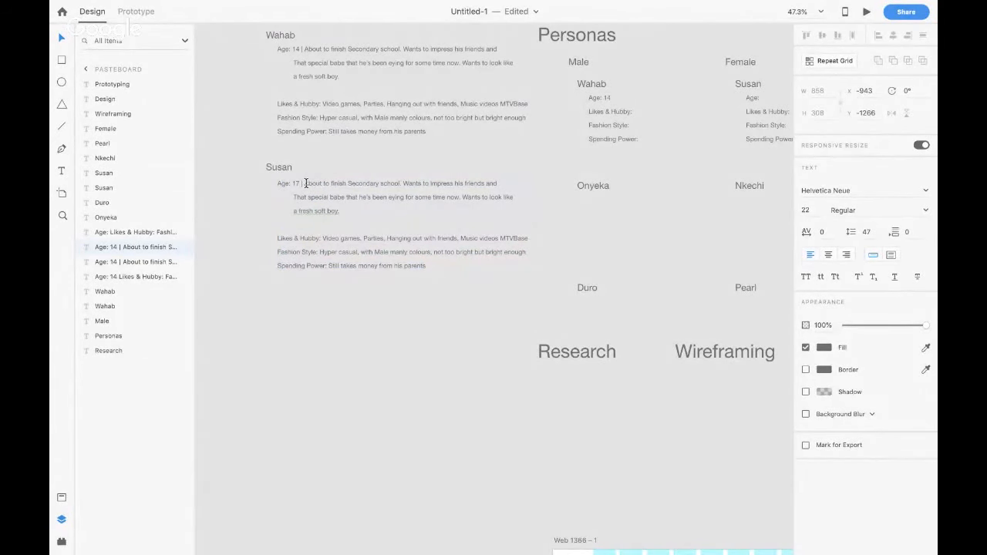
{"action": "mouse_move", "coordinate": [306, 184]}
{"action": "left_mouse_down"}
{"action": "mouse_move", "coordinate": [349, 182]}
{"action": "mouse_move", "coordinate": [304, 182]}
{"action": "left_mouse_up"}
{"action": "type", "text": "Done with"}
{"action": "left_click", "coordinate": [390, 182]}
{"action": "key", "text": "BackSpace"}
{"action": "type", "text": ". |"}
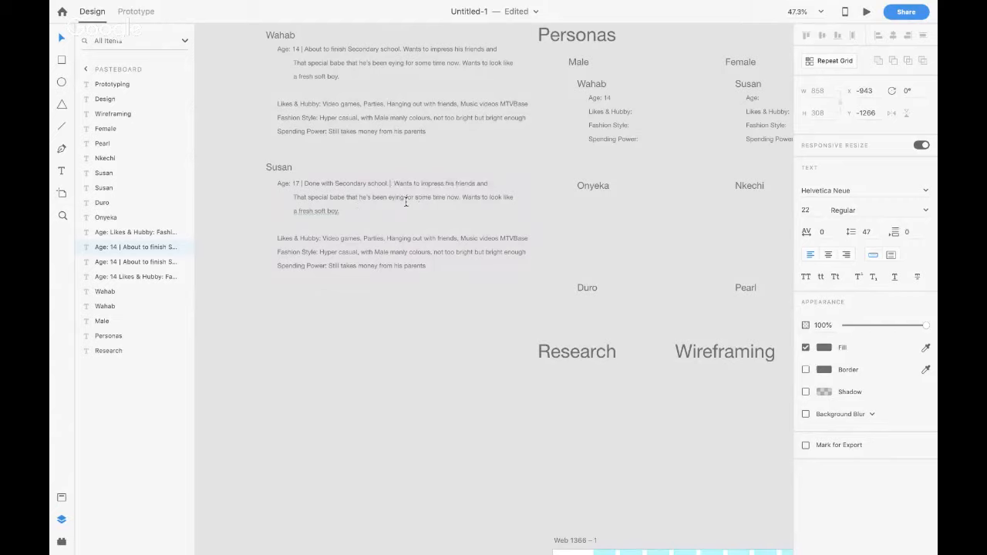
{"action": "type", "text": "waiting to ar"}
{"action": "type", "text": "mission in"}
{"action": "type", "text": "to"}
Append "(who are lower middleclass)" to the male persona's Spending Power entry
{"action": "left_click", "coordinate": [422, 131], "text": "shift"}
{"action": "double_click", "coordinate": [422, 131]}
{"action": "left_click", "coordinate": [429, 131]}
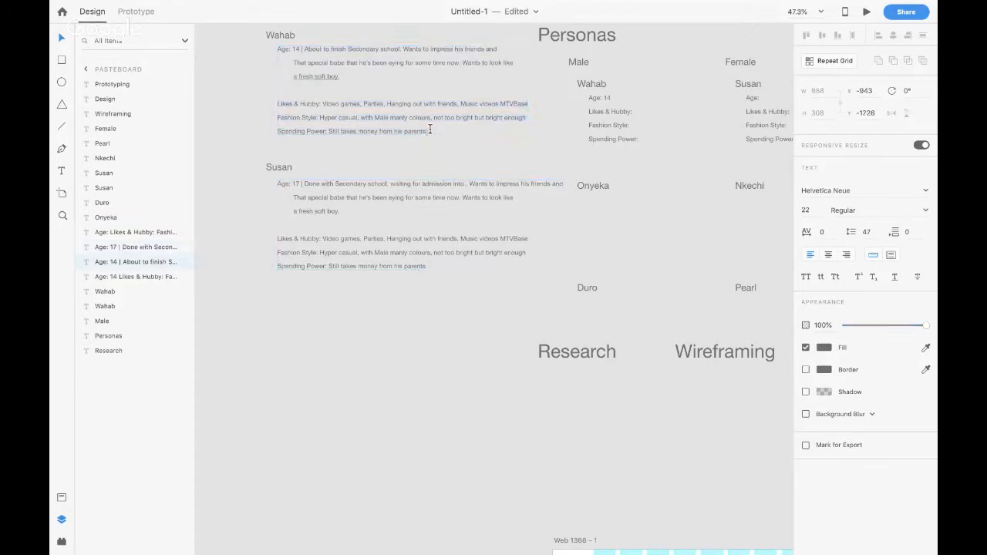
{"action": "type", "text": ", who are m"}
{"action": "key", "text": "BackSpace"}
{"action": "type", "text": "lower m"}
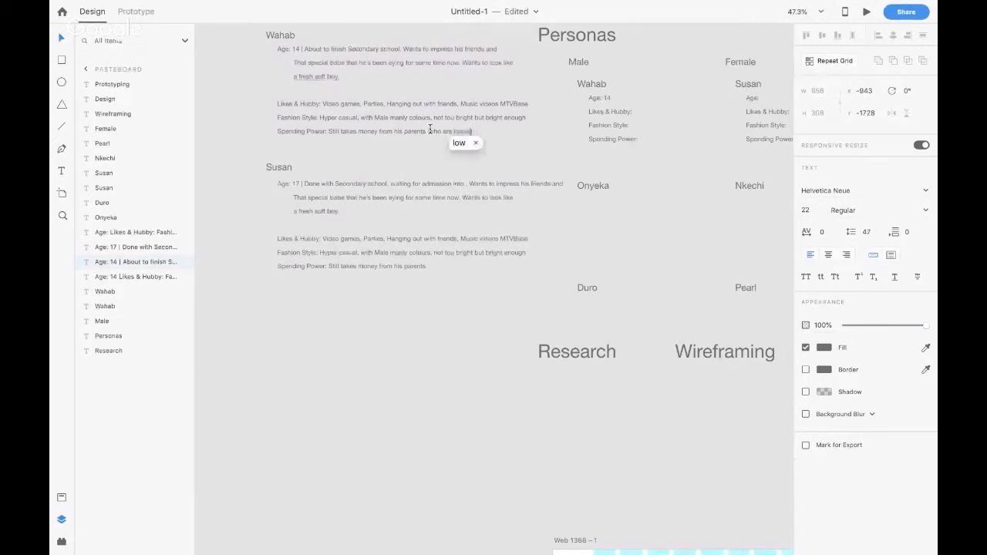
{"action": "type", "text": "iddleclass"}
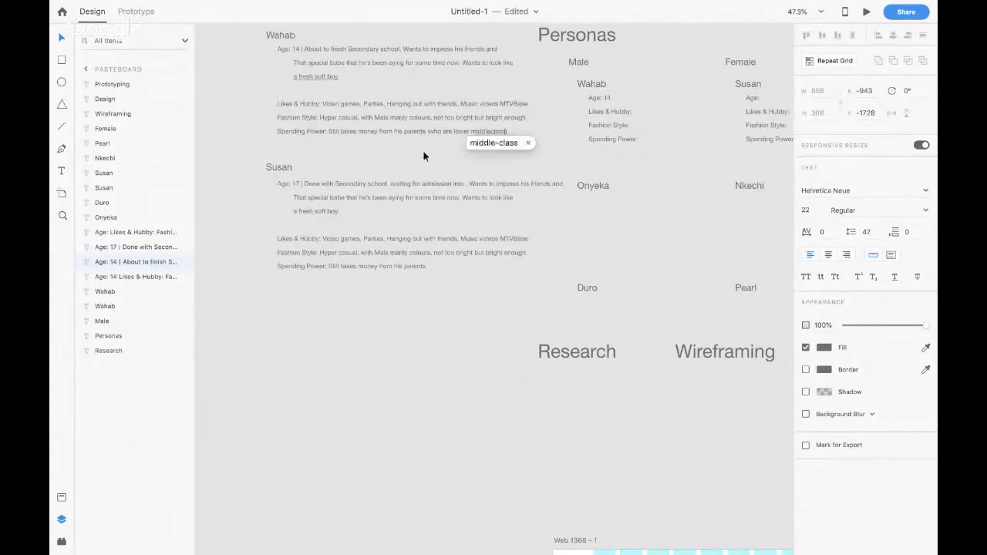
{"action": "key", "text": "Escape"}
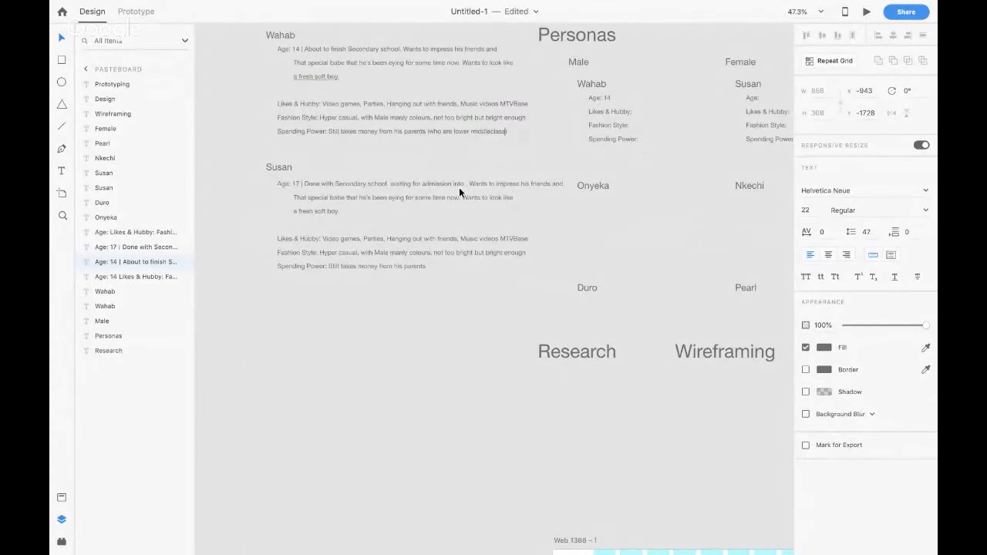
{"action": "key", "text": "Escape"}
Complete the female persona's admission phrase with "Babcock" and break the following sentence onto its own line
{"action": "double_click", "coordinate": [467, 186]}
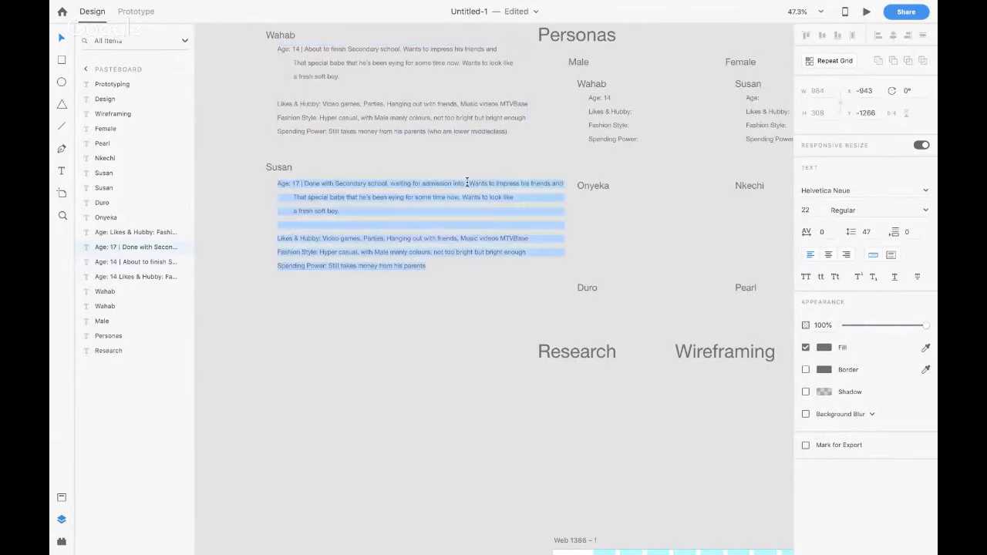
{"action": "left_click", "coordinate": [466, 185]}
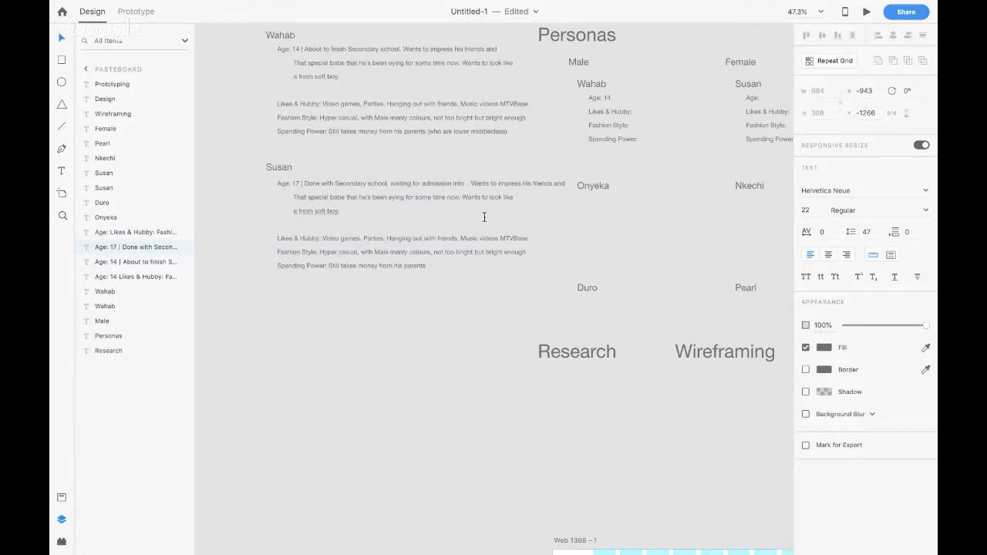
{"action": "type", "text": "Babcock"}
{"action": "key", "text": "Delete"}
{"action": "key", "text": "Return"}
{"action": "key", "text": "Escape"}
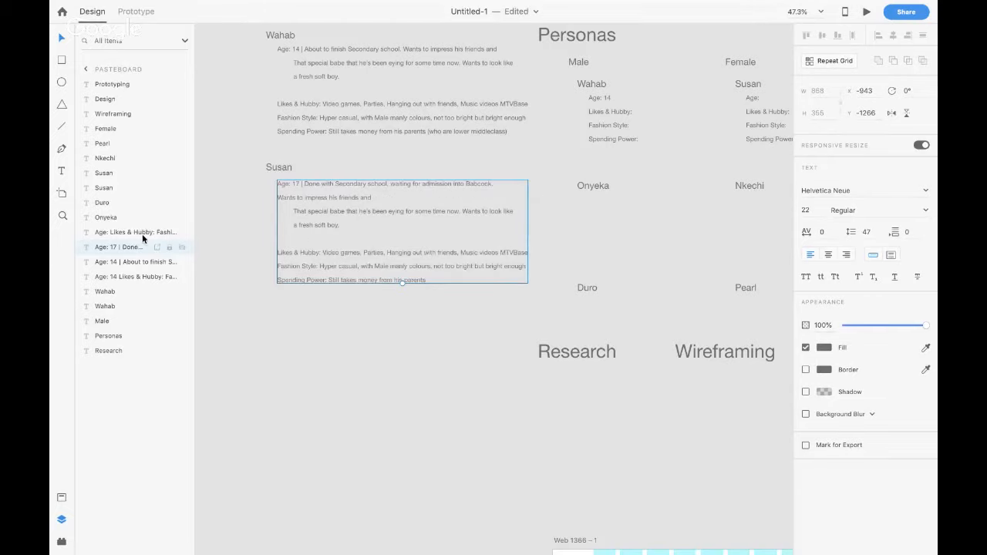
Indent the female persona's second line and reword it to "Wants to impress her friends."
{"action": "double_click", "coordinate": [286, 195]}
{"action": "left_click", "coordinate": [279, 197]}
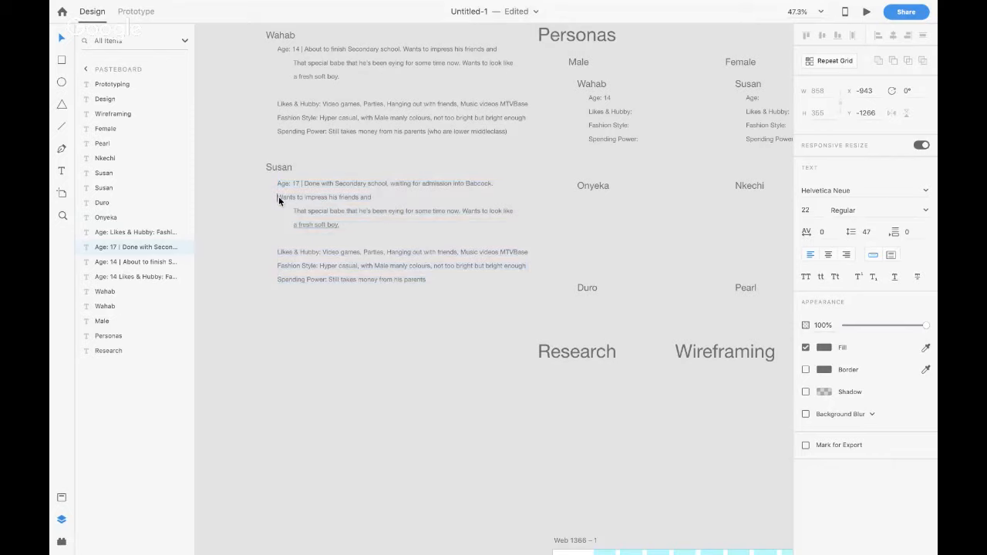
{"action": "double_click", "coordinate": [350, 196]}
{"action": "type", "text": "her"}
{"action": "type", "text": "s"}
{"action": "key", "text": "BackSpace"}
{"action": "key", "text": "BackSpace"}
{"action": "key", "text": "BackSpace"}
{"action": "key", "text": "BackSpace"}
{"action": "key", "text": "BackSpace"}
Copy that line onto a new line and reword the copy to "Wants to start her own YT channel on fashion and lifestyle"
{"action": "key", "text": "shift+Home"}
{"action": "key", "text": "ctrl+c"}
{"action": "key", "text": "Right"}
{"action": "key", "text": "Return"}
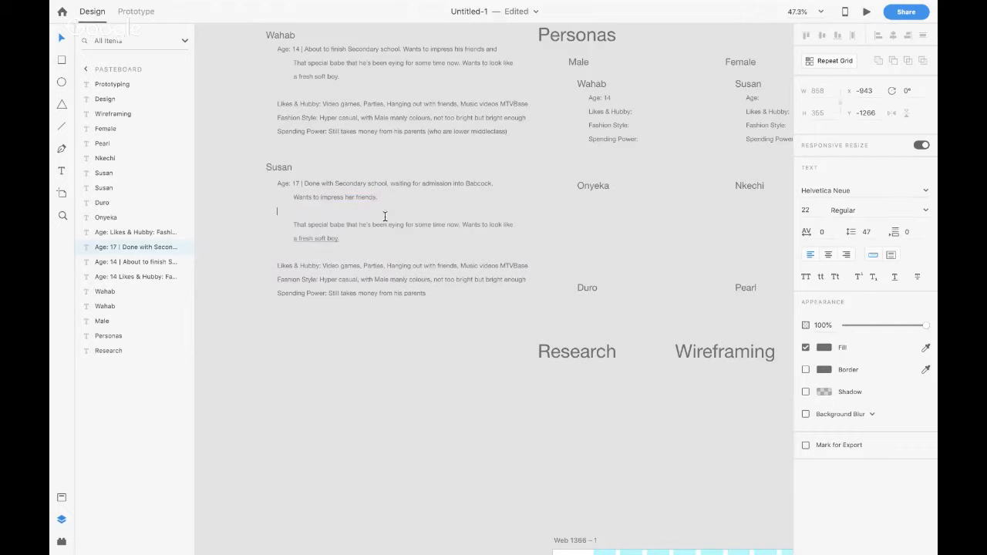
{"action": "key", "text": "ctrl+v"}
{"action": "left_click_drag", "start_coordinate": [322, 211], "coordinate": [390, 213]}
{"action": "type", "text": "start her on"}
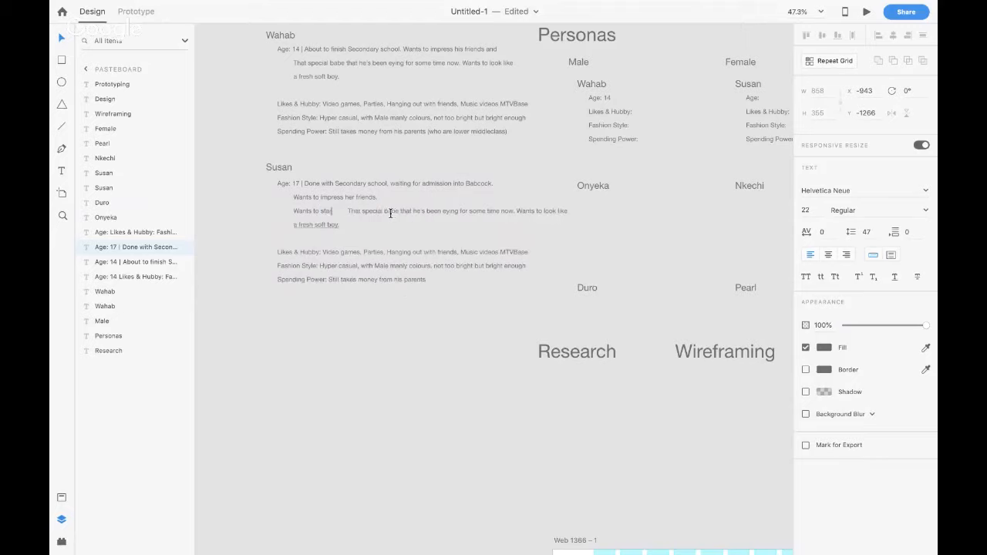
{"action": "type", "text": "wn"}
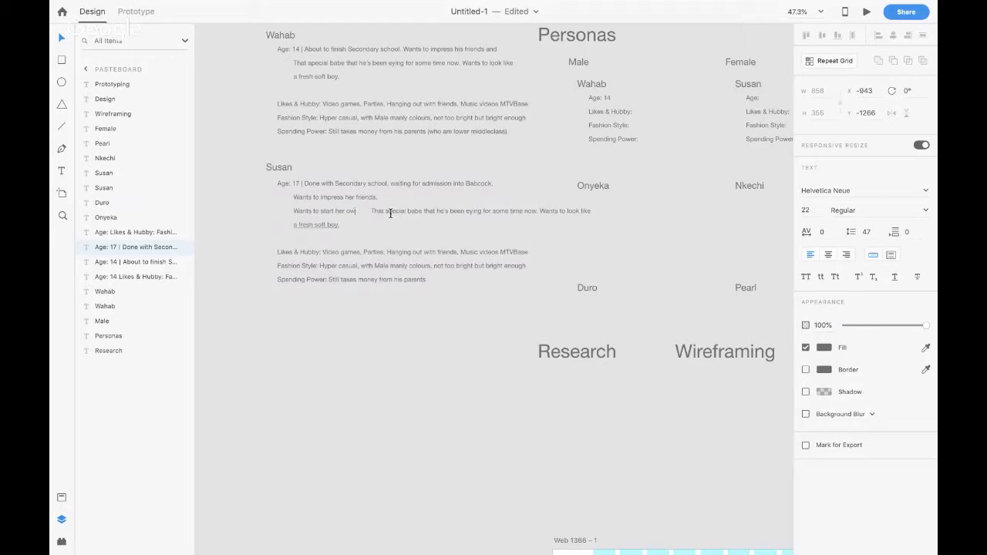
{"action": "type", "text": " YT channel on fashion and l"}
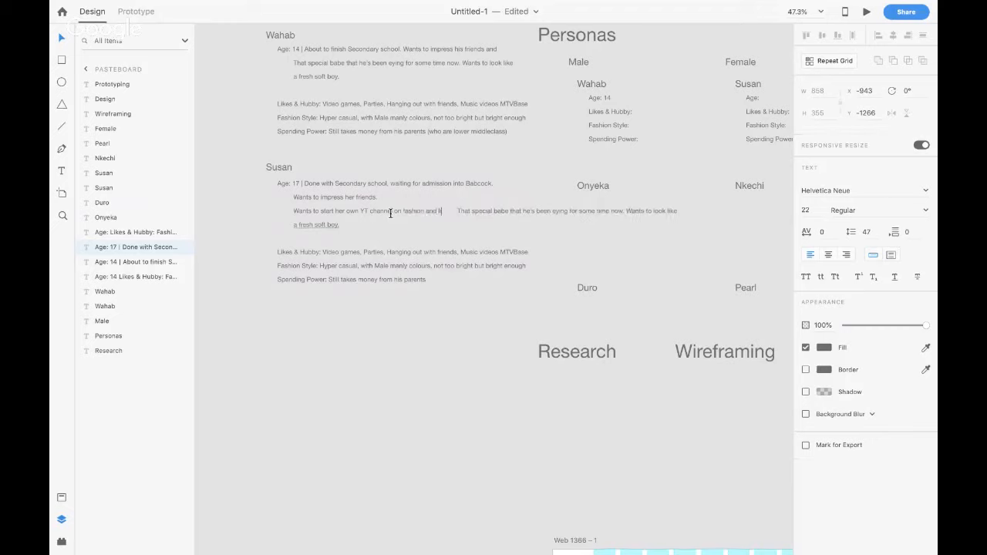
{"action": "type", "text": "ifestyle"}
{"action": "key", "text": "Return"}
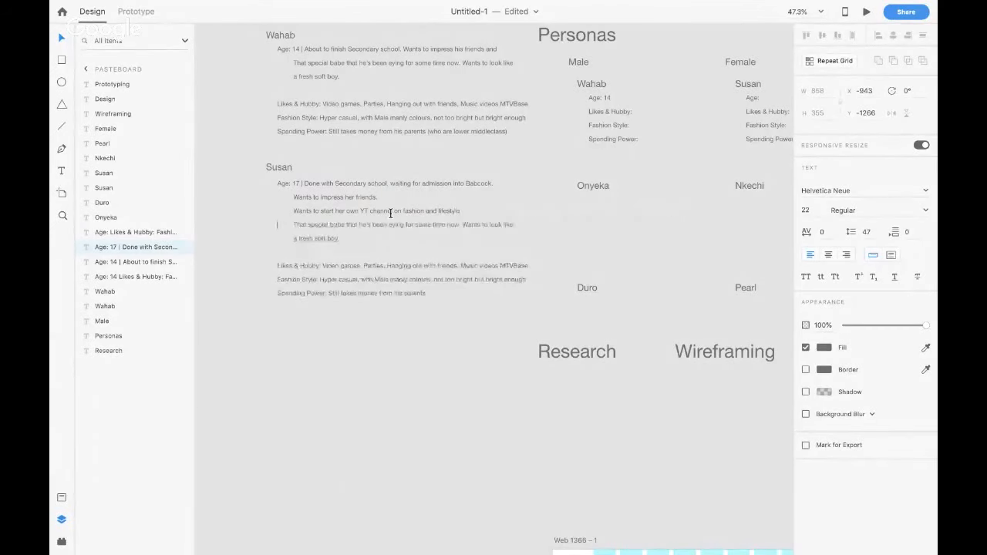
Replace the female persona's "That special babe" line with "Loves to party and hang out with friends. Loves to travel."
{"action": "left_click_drag", "start_coordinate": [293, 223], "coordinate": [514, 223]}
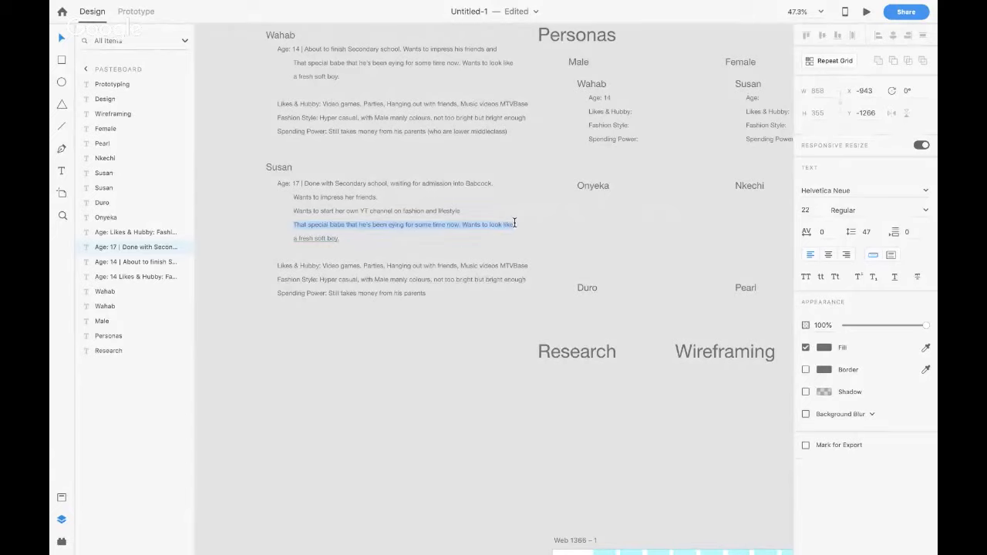
{"action": "type", "text": "Likes"}
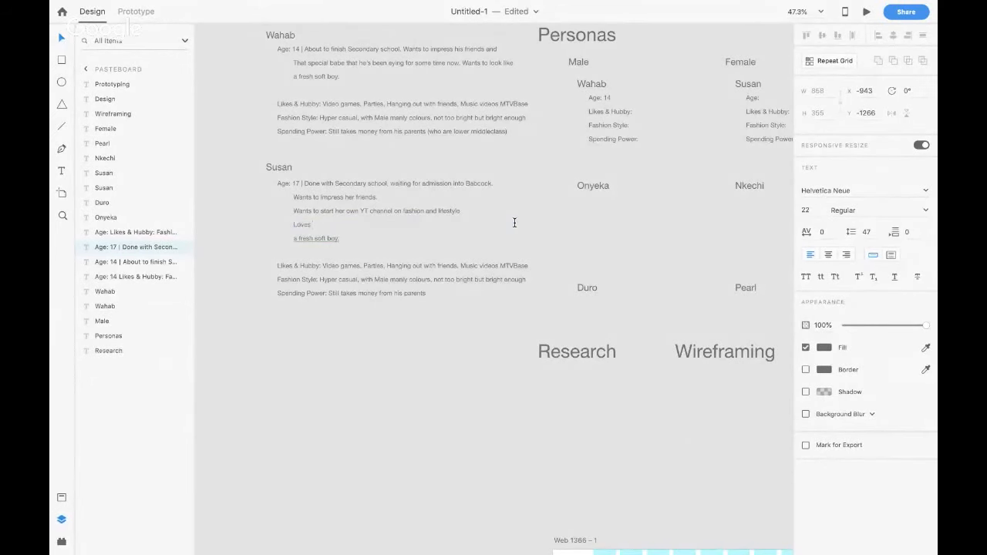
{"action": "type", "text": " to party and hang out with friends. Loves to travel"}
{"action": "type", "text": "."}
Add a new line to the 17-year-old female persona's description reading "Believes in the baby girl lifestyle"
{"action": "key", "text": "Return"}
{"action": "key", "text": "ctrl+v"}
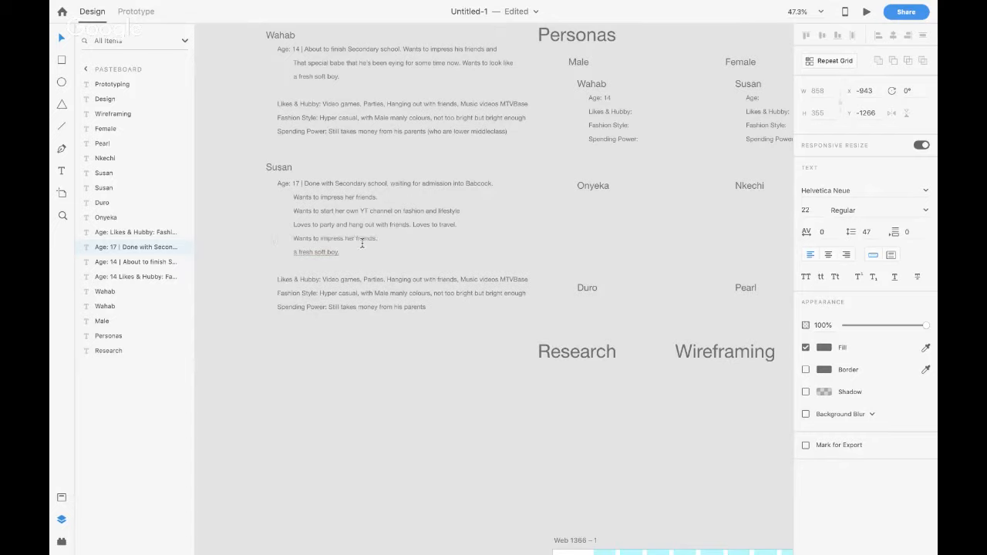
{"action": "left_click_drag", "start_coordinate": [291, 238], "coordinate": [376, 241]}
{"action": "type", "text": "Believes"}
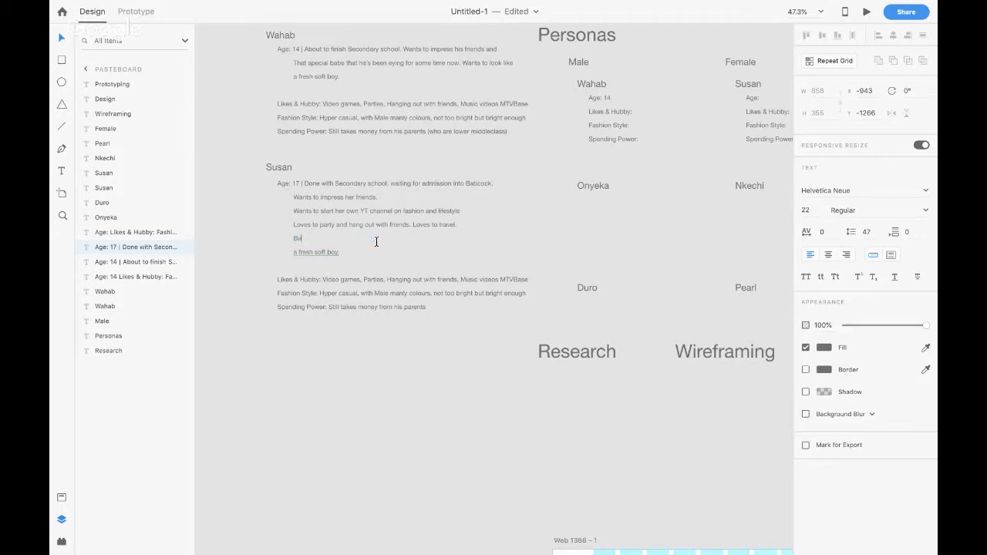
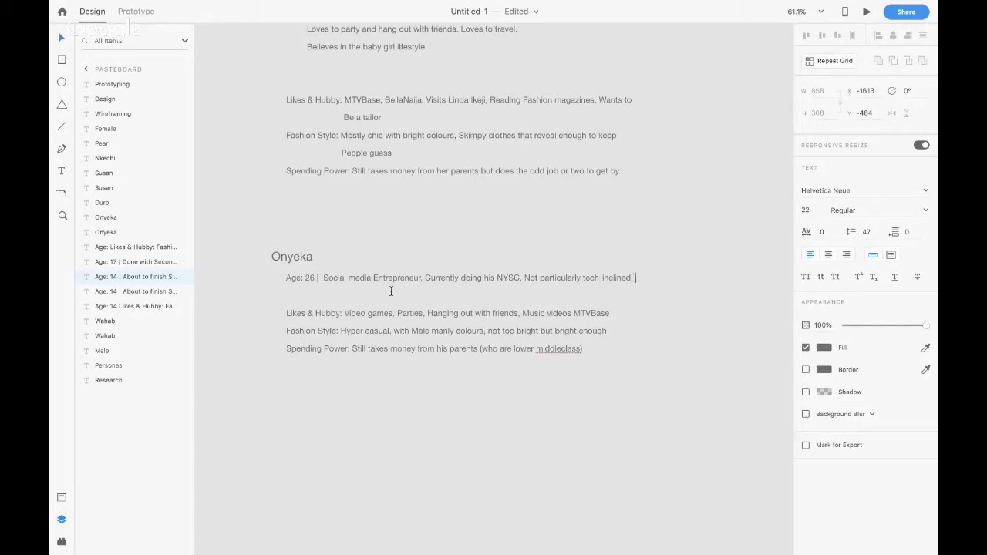
Insert "(Influencer with 16k followers)" after "Entrepreneur" in the 26-year-old persona's age line, and start a new line below it
{"action": "left_click", "coordinate": [416, 279]}
{"action": "type", "text": "Entrepreneur (In"}
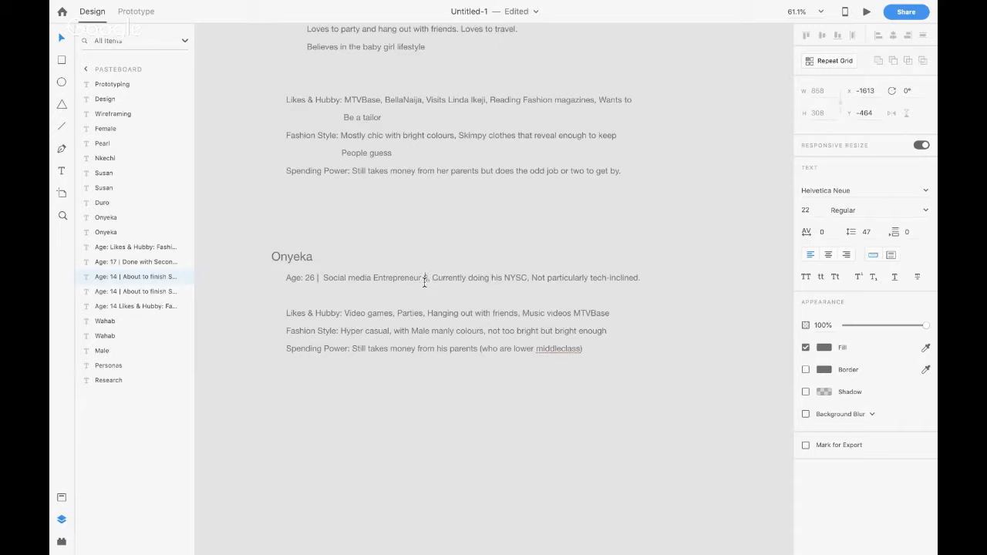
{"action": "type", "text": "fluen"}
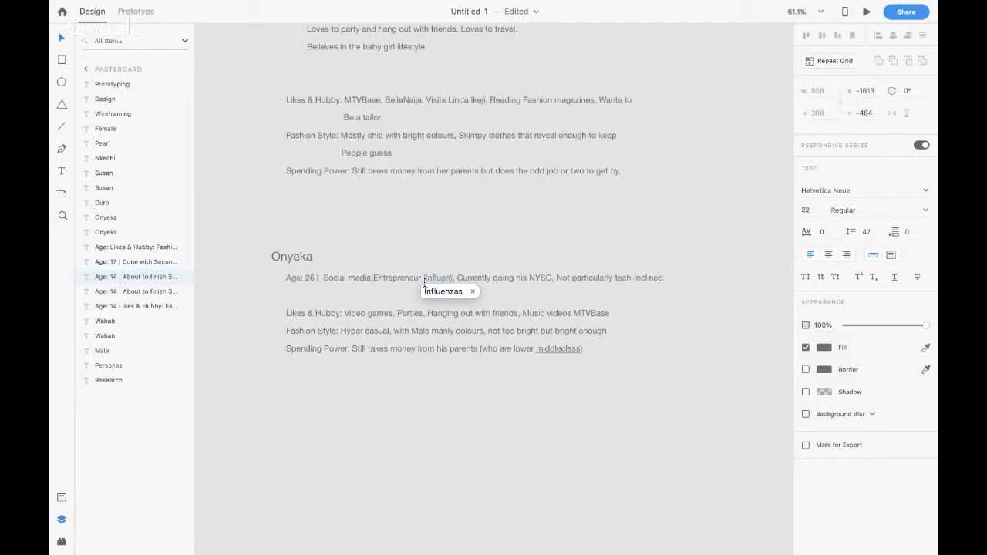
{"action": "type", "text": "cer with "}
{"action": "type", "text": "16k follo"}
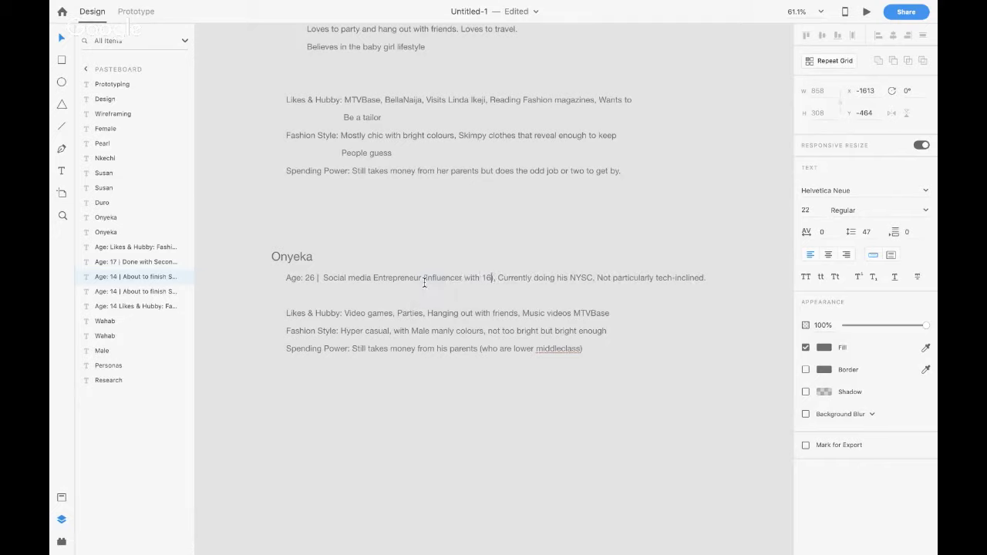
{"action": "type", "text": "wers"}
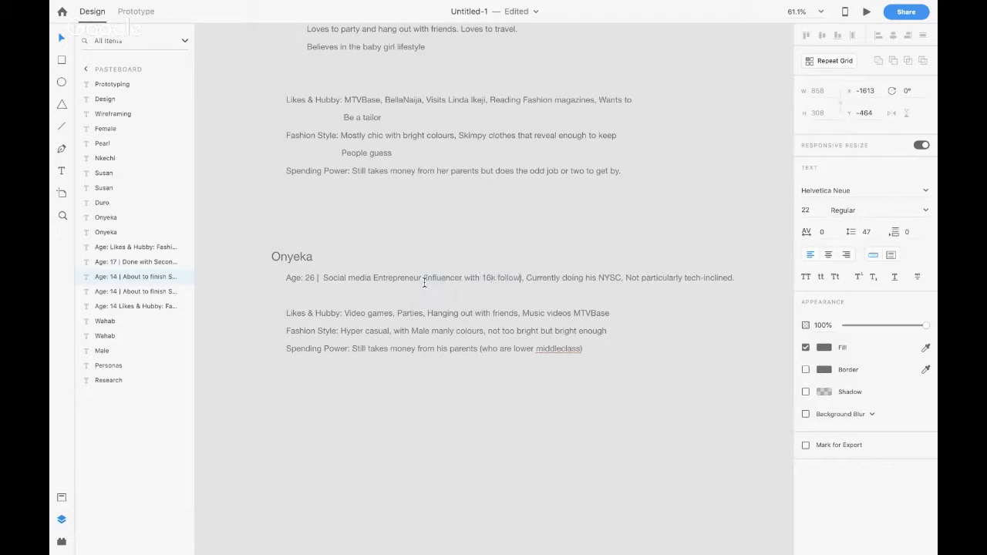
{"action": "key", "text": "End"}
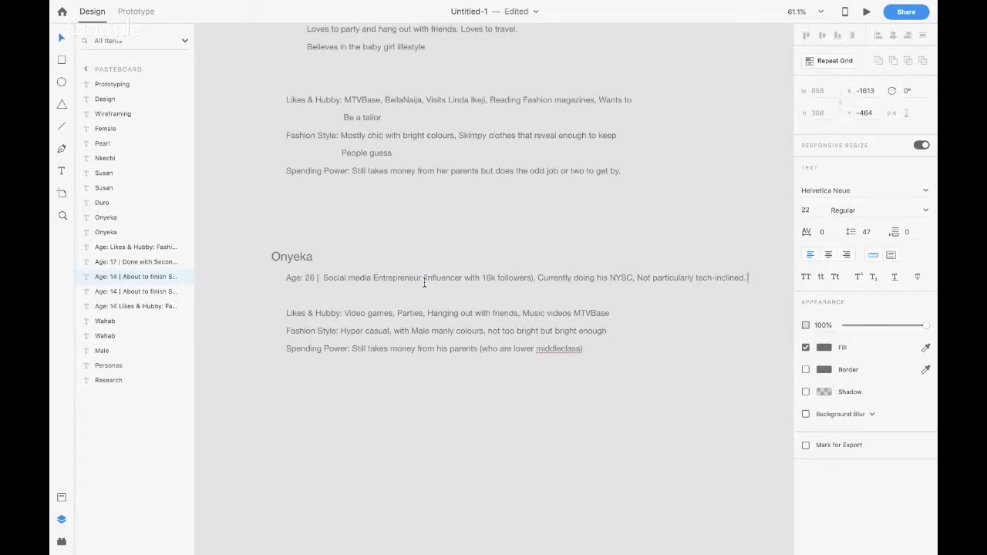
{"action": "key", "text": "Return"}
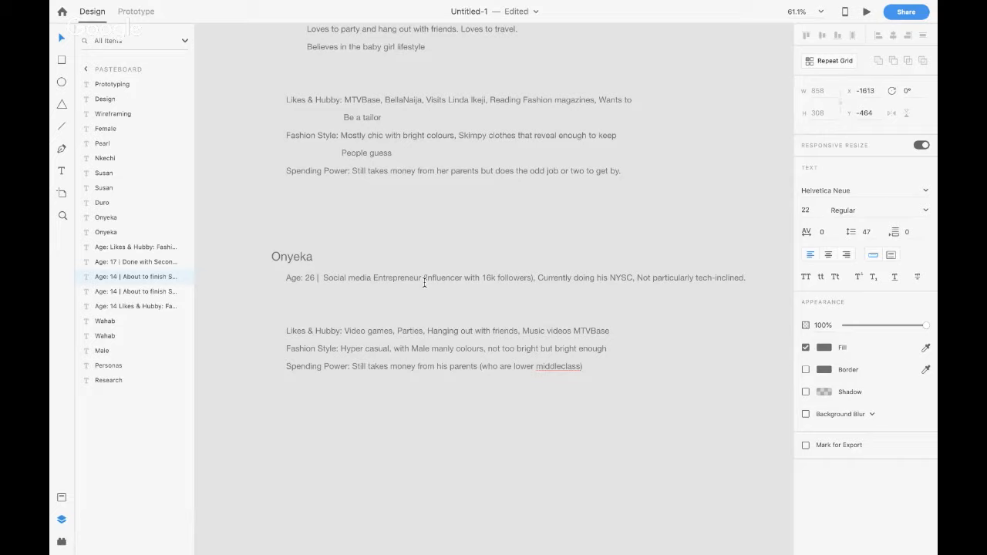
{"action": "type", "text": "loves"}
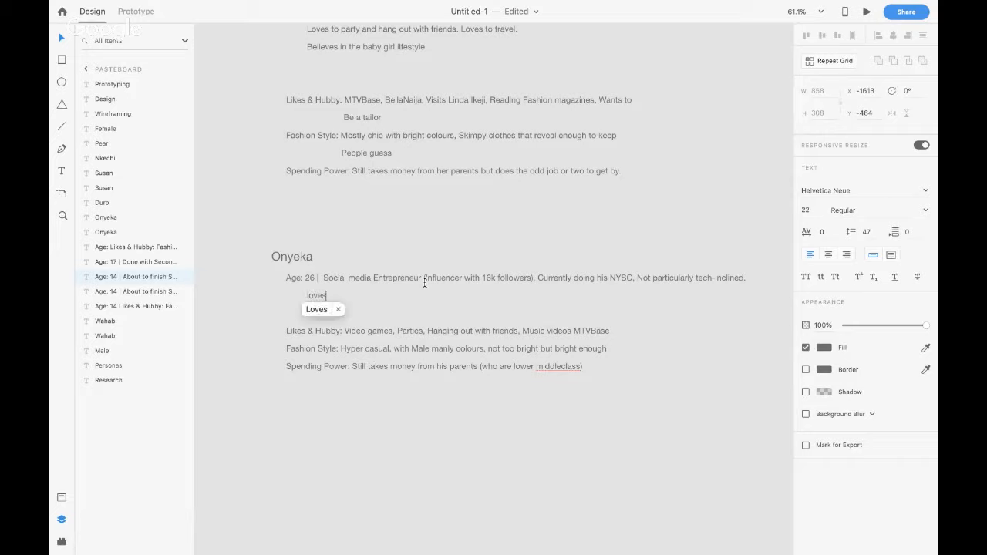
{"action": "key", "text": "BackSpace"}
{"action": "key", "text": "BackSpace"}
{"action": "key", "text": "BackSpace"}
{"action": "key", "text": "BackSpace"}
{"action": "key", "text": "BackSpace"}
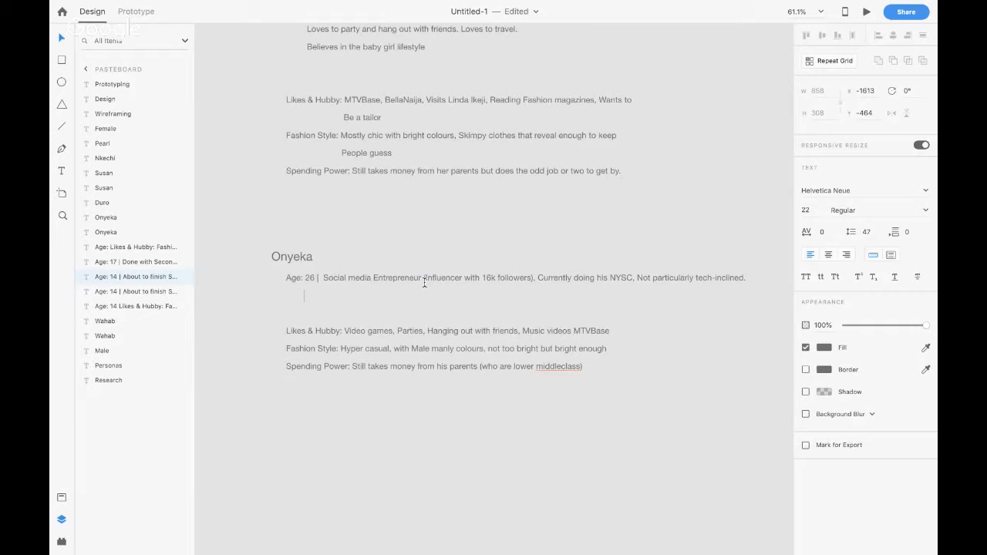
Write "Baby-boy lifestyle, always wants to know what's up and keep up to" on the 26-year-old persona's second line
{"action": "type", "text": "Baby"}
{"action": "type", "text": "-boy lifes"}
{"action": "type", "text": "t"}
{"action": "type", "text": "yle, always "}
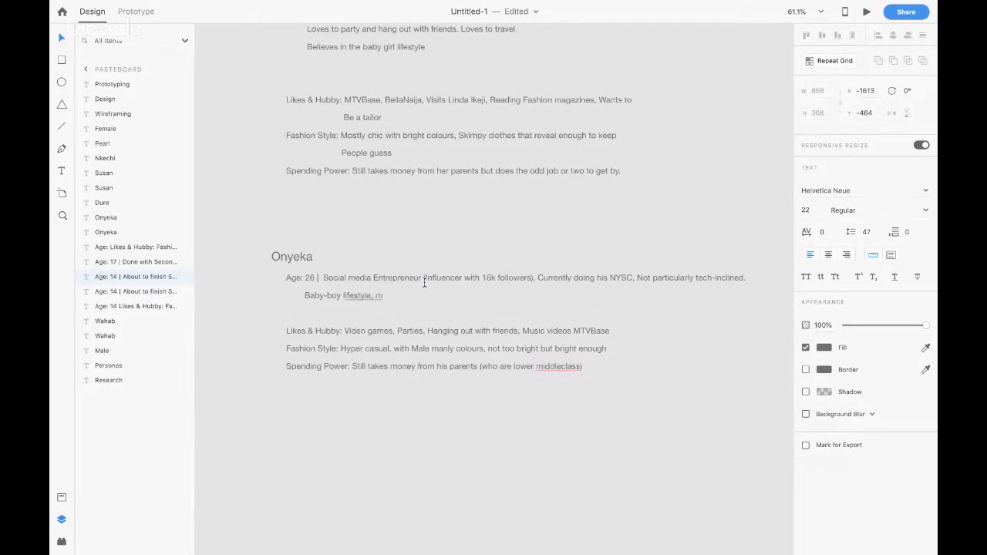
{"action": "type", "text": "wants to know what's up "}
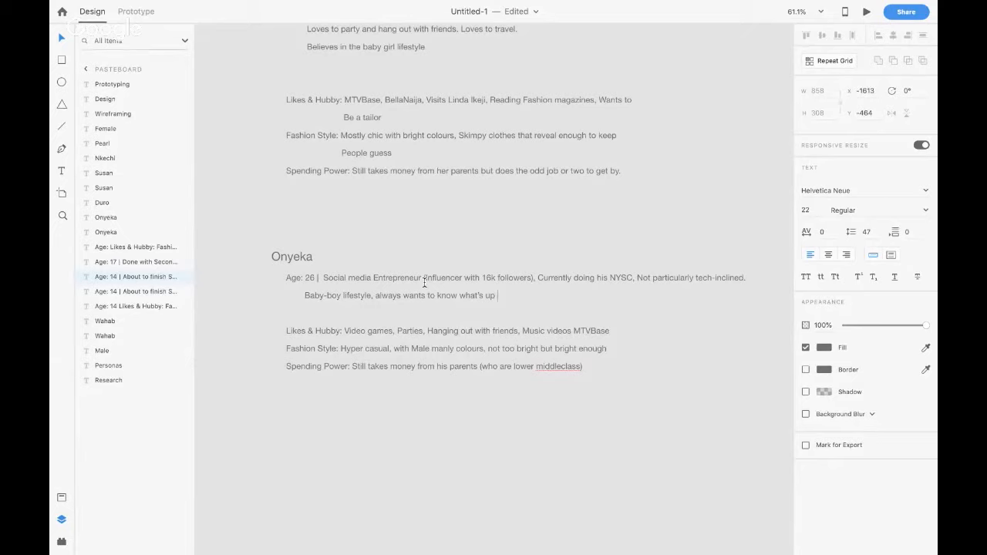
{"action": "type", "text": "and keep up to"}
Check the livestream chat briefly, and continue the baby-boy line with "date with entertainment and lifestyle news. Follows"
{"action": "key", "text": "ctrl+Left"}
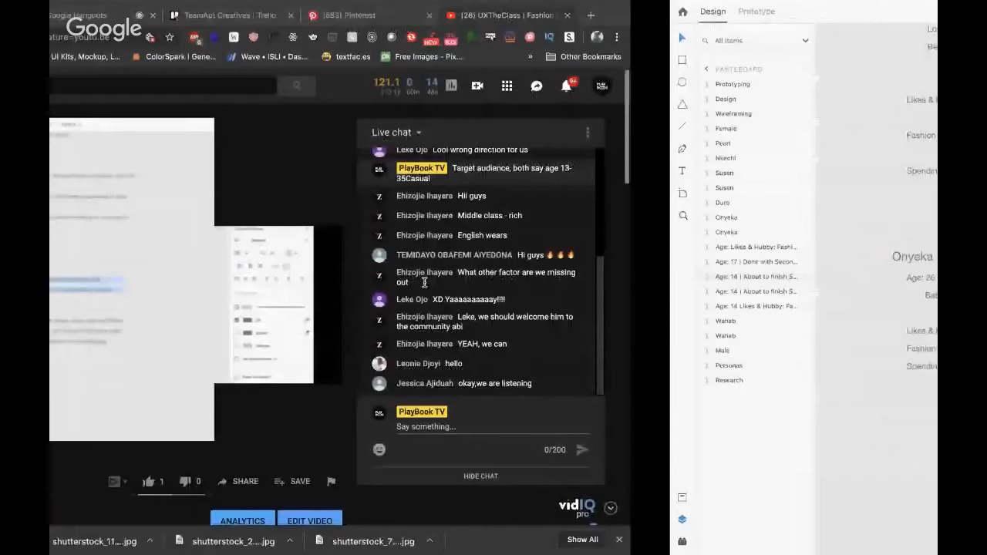
{"action": "key", "text": "ctrl+Right"}
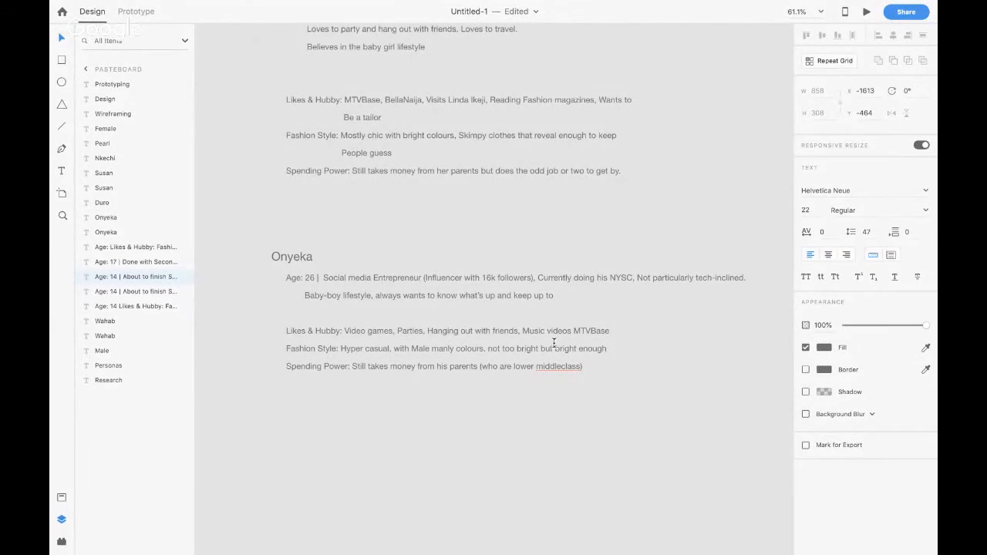
{"action": "type", "text": "date with entertainment and "}
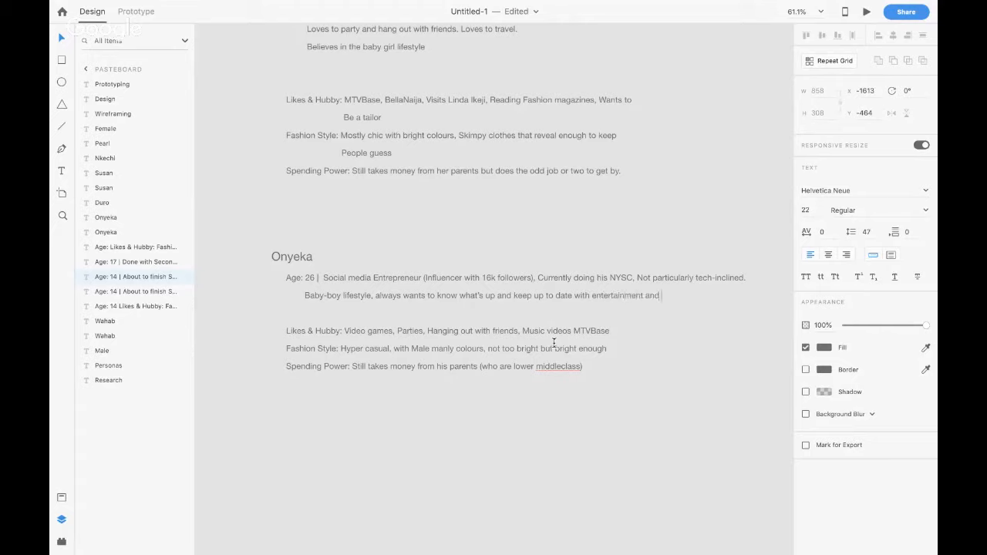
{"action": "type", "text": "lifestyle news. Follows"}
Add "Instablog, Nairaland" on a new line under the baby-boy sentence and dismiss the two Google password notifications
{"action": "key", "text": "Return"}
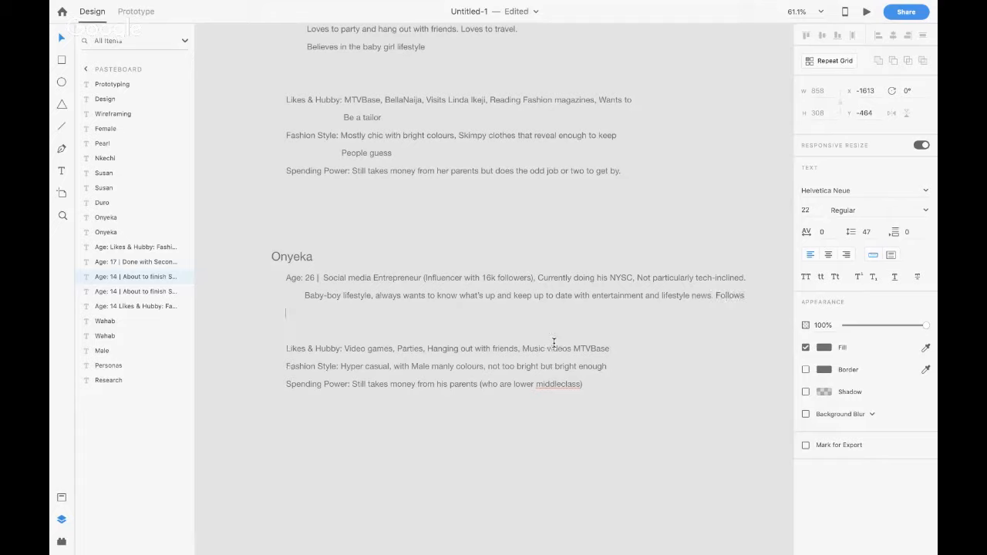
{"action": "type", "text": "Instablog, "}
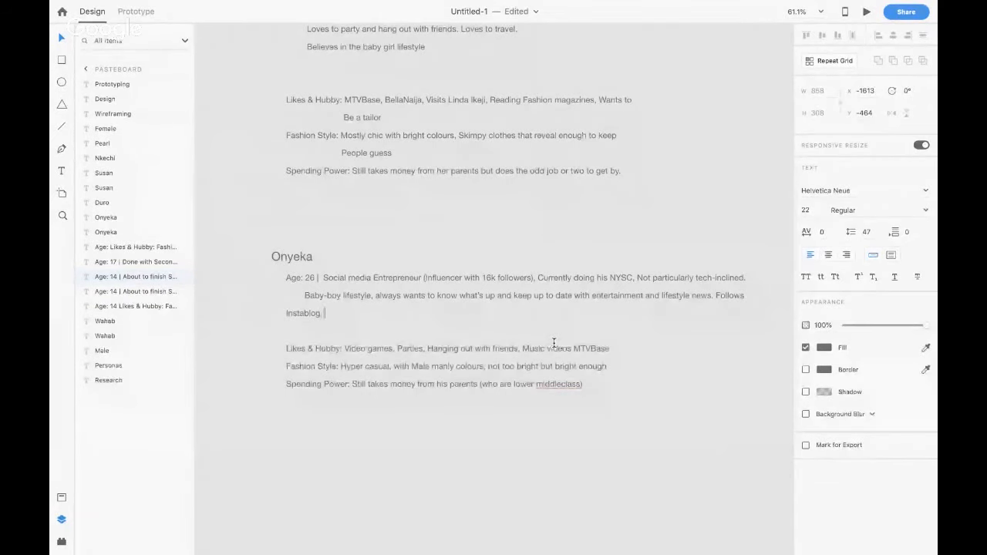
{"action": "type", "text": "Nairaland,"}
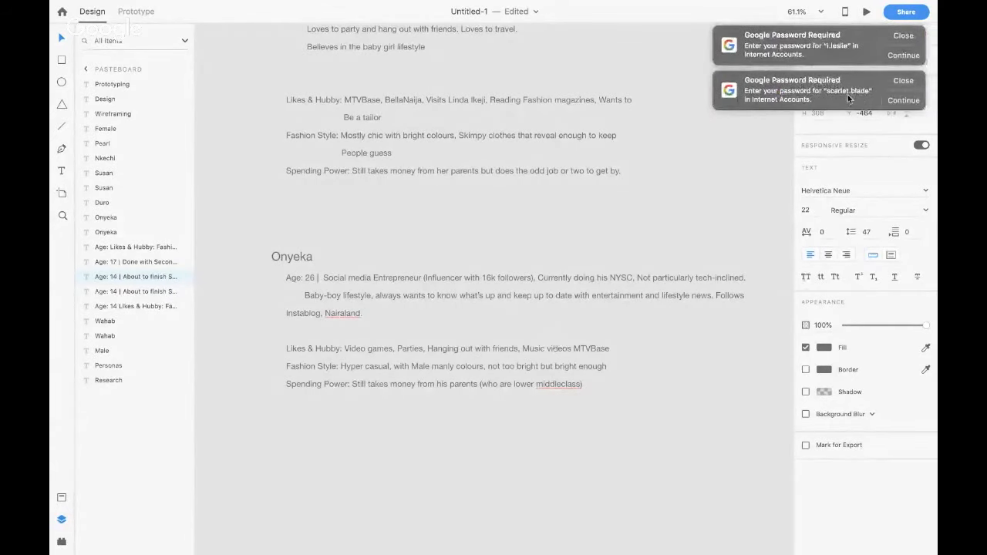
{"action": "left_click", "coordinate": [905, 36]}
{"action": "left_click", "coordinate": [907, 35]}
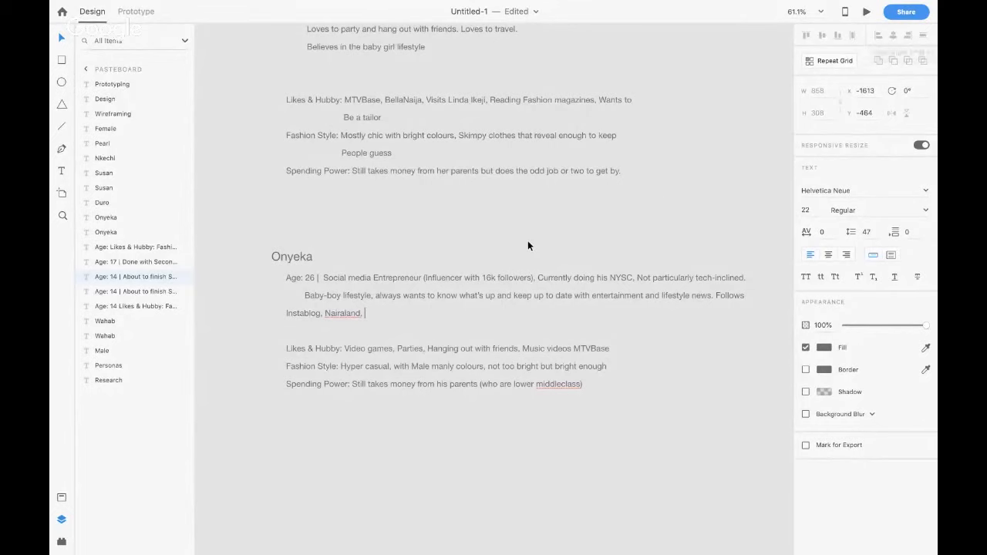
Check the YouTube live chat and the Google Hangouts call for audience input, and review the personas written so far
{"action": "key", "text": "ctrl+Left"}
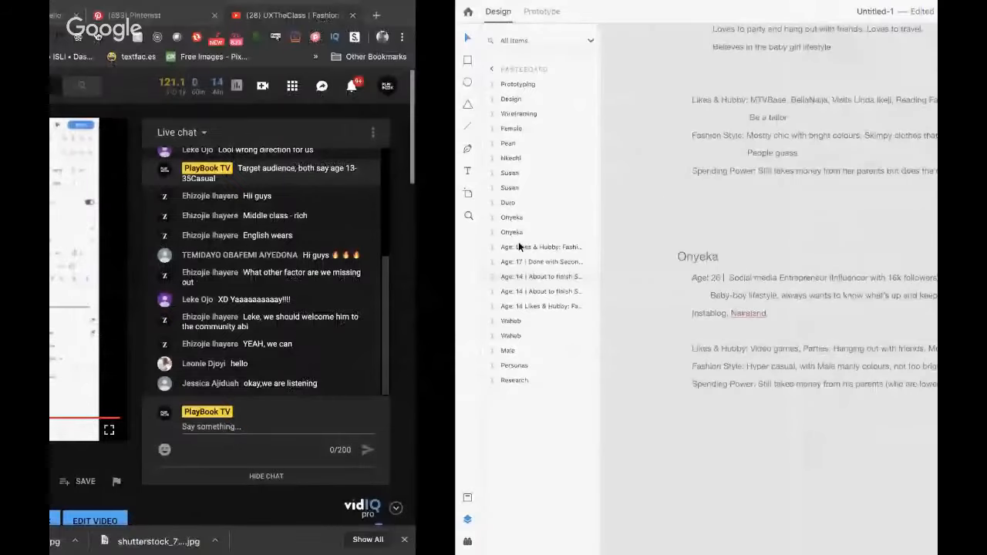
{"action": "key", "text": "ctrl+Right"}
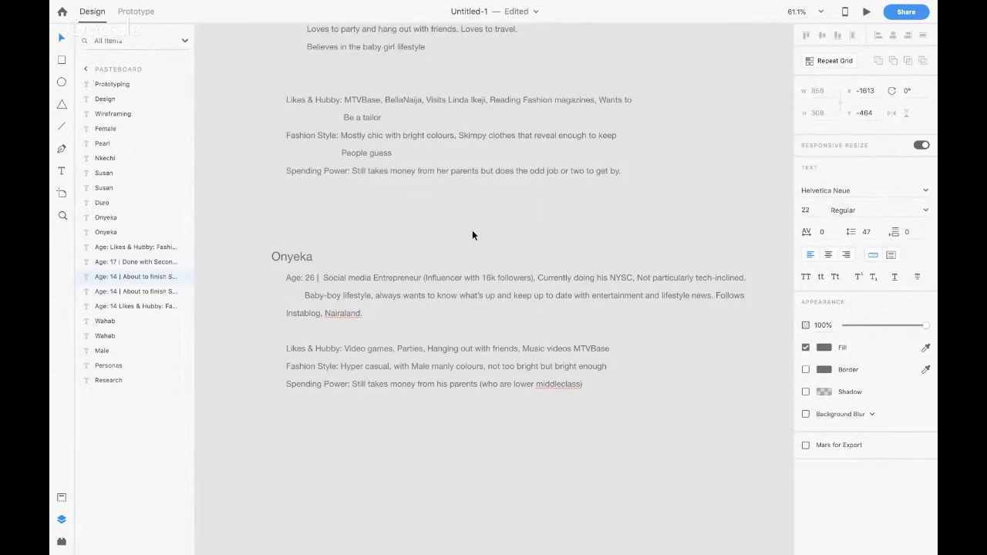
{"action": "key", "text": "Escape"}
{"action": "scroll", "coordinate": [472, 230], "scroll_direction": "up", "scroll_amount": 5}
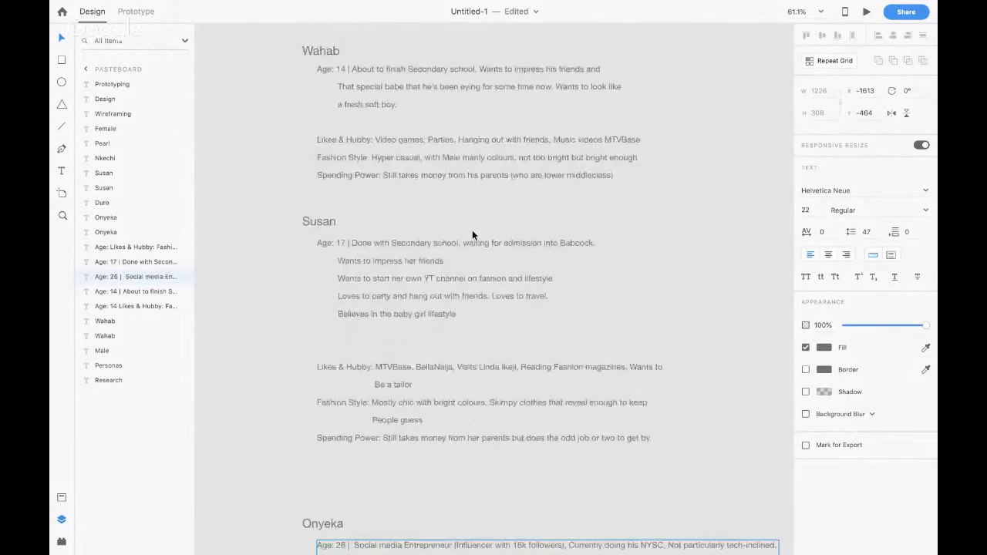
{"action": "scroll", "coordinate": [471, 229], "scroll_direction": "down", "scroll_amount": 5}
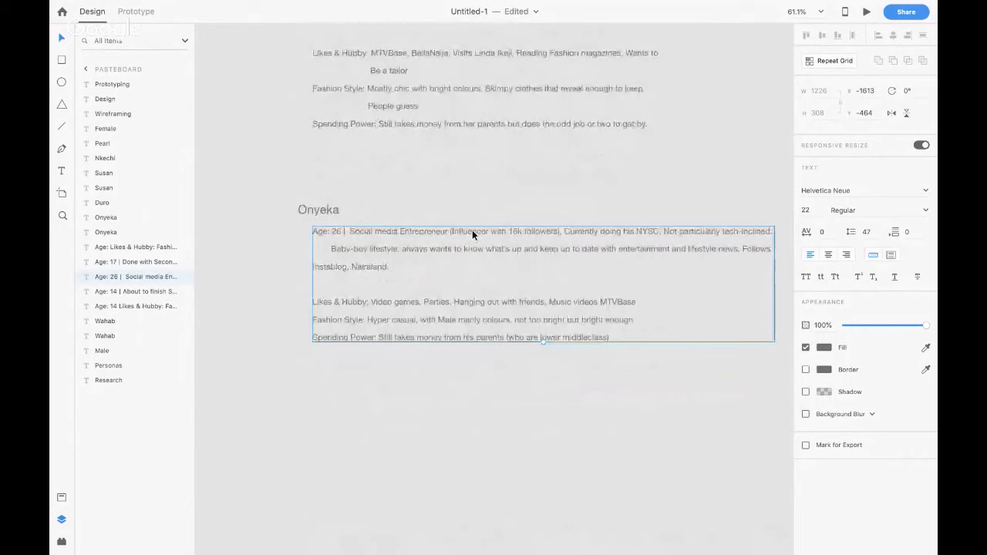
{"action": "double_click", "coordinate": [374, 302]}
{"action": "left_click", "coordinate": [374, 302]}
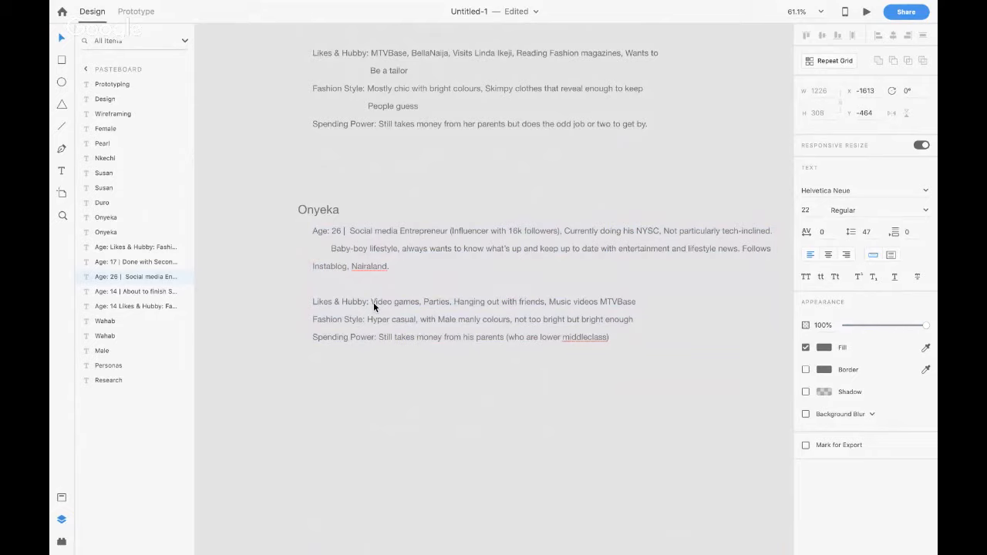
{"action": "key", "text": "ctrl+Left"}
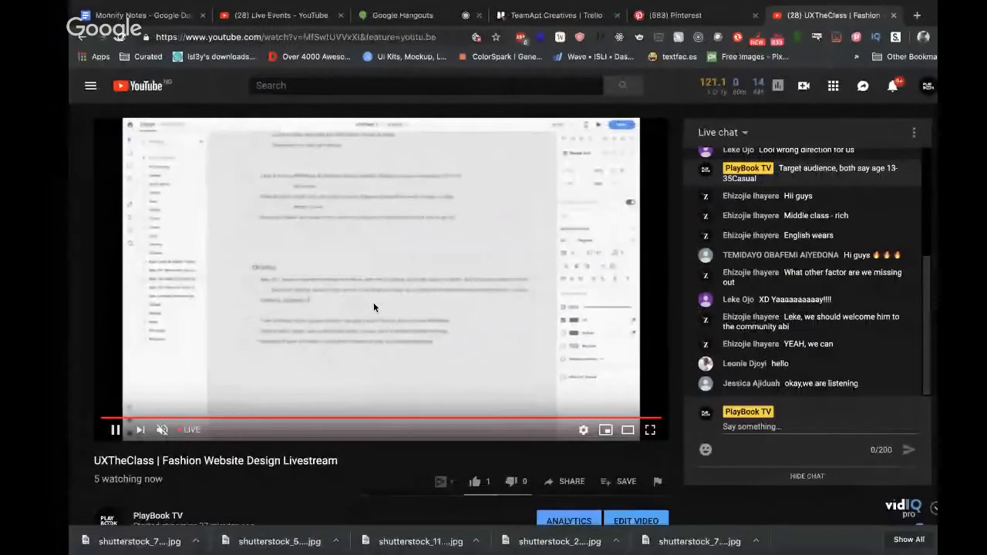
{"action": "left_click", "coordinate": [394, 17]}
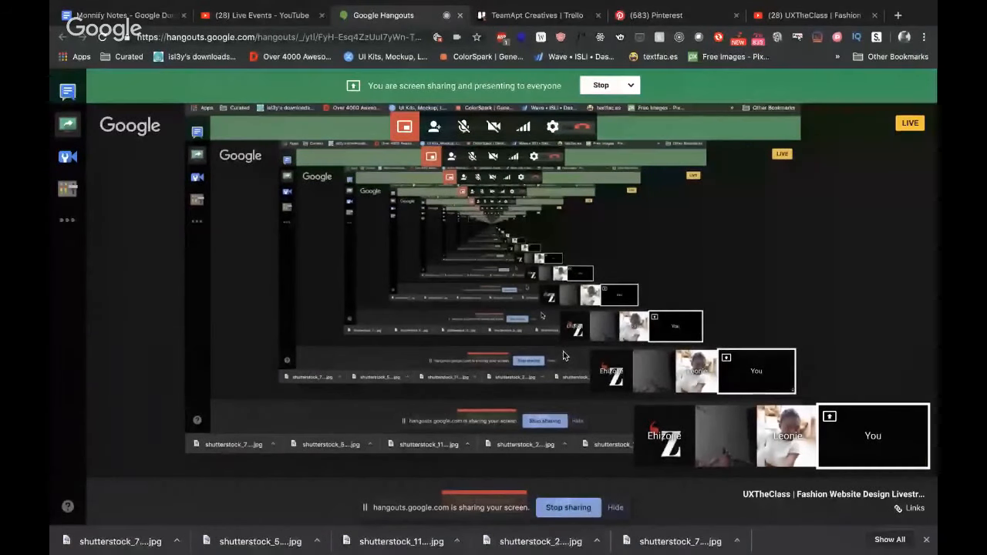
{"action": "key", "text": "ctrl+Right"}
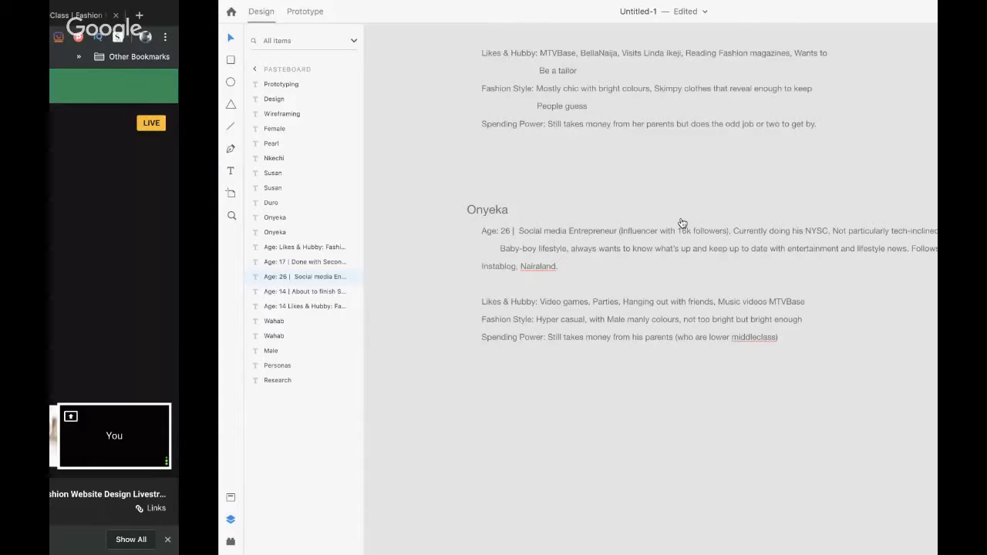
Replace "Video games" with "Fifa 19" in the 26-year-old persona's Likes & Hubby line
{"action": "left_click", "coordinate": [584, 337]}
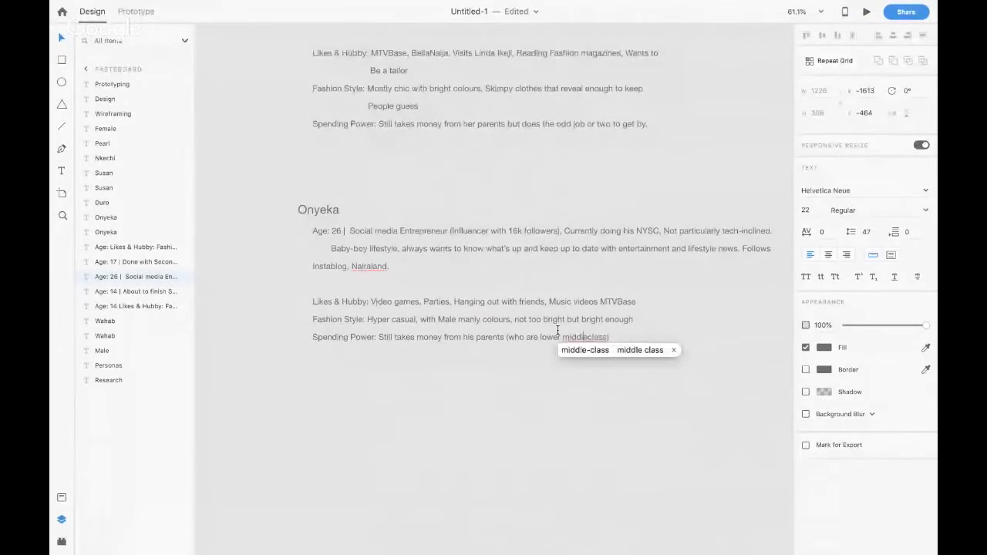
{"action": "double_click", "coordinate": [383, 300]}
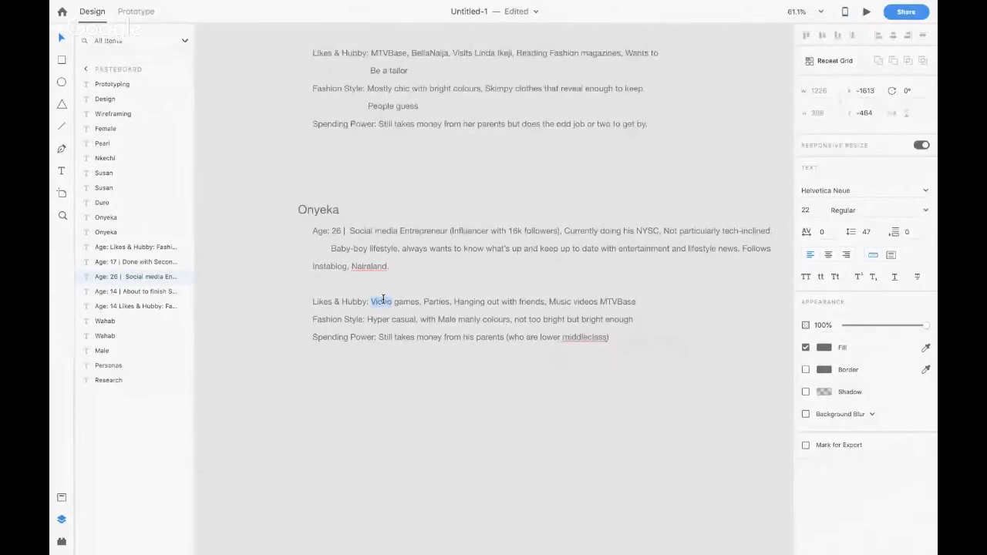
{"action": "left_click", "coordinate": [420, 302], "text": "shift"}
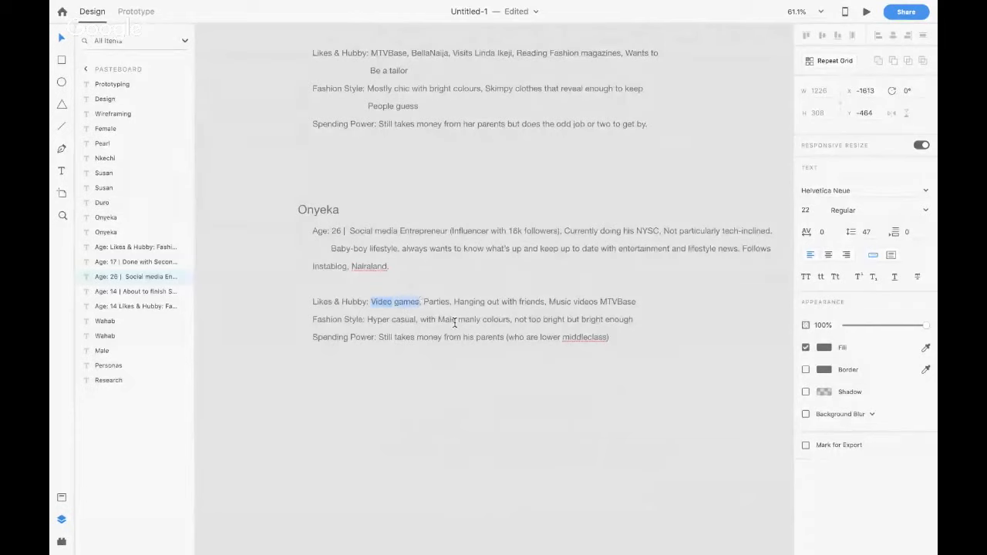
{"action": "type", "text": "Fifi"}
{"action": "type", "text": " 19"}
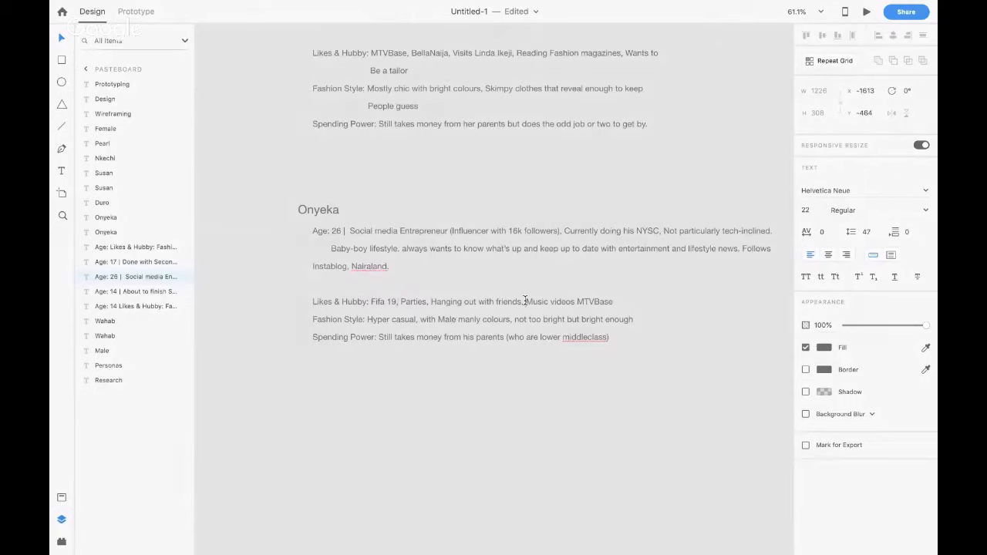
Append ", Phone Photography, Movies" after "Music videos MTVBase" in the 26-year-old persona's Likes & Hubby line
{"action": "left_click_drag", "start_coordinate": [525, 300], "coordinate": [621, 308]}
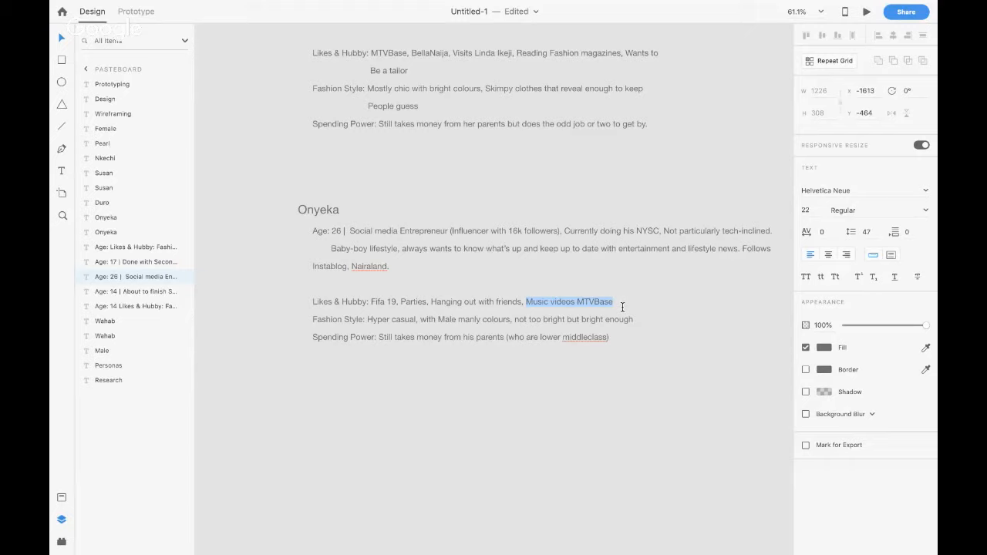
{"action": "left_click", "coordinate": [622, 307]}
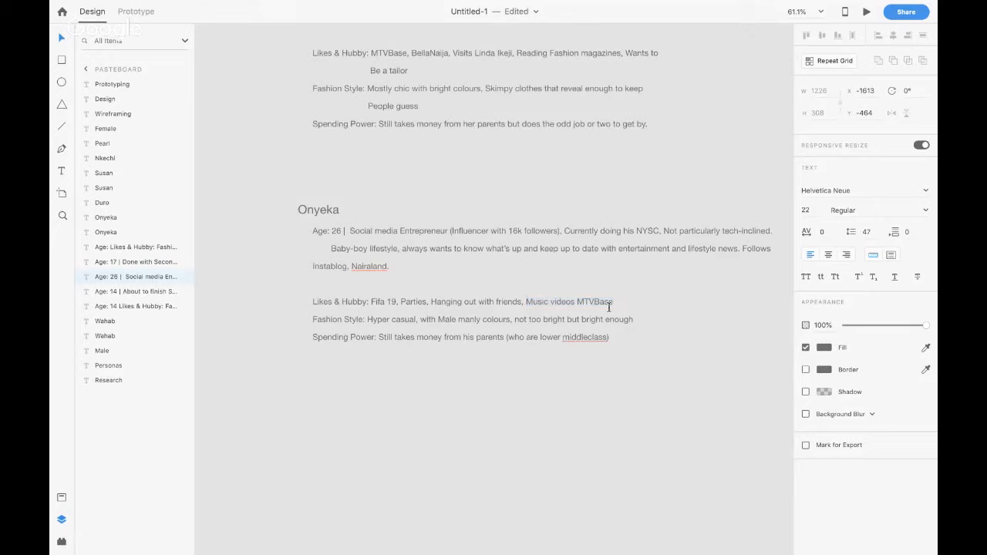
{"action": "type", "text": ", Phone PhotographyPhone"}
{"action": "key", "text": "End"}
{"action": "type", "text": ", Movies"}
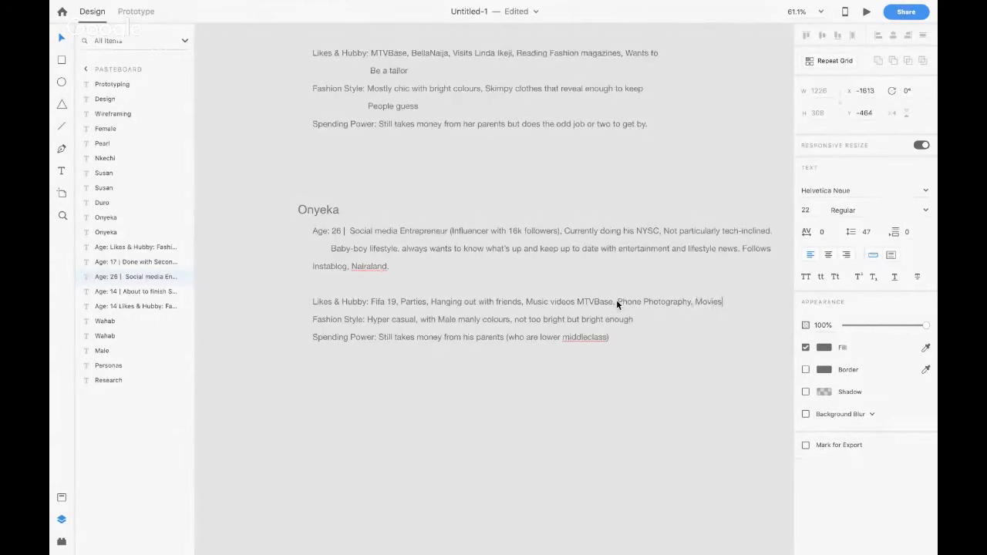
Append ", Ladies man" to the 26-year-old persona's Likes & Hubby line and replace its Fashion Style description with "Cool"
{"action": "type", "text": ", Ladies man"}
{"action": "left_click_drag", "start_coordinate": [383, 322], "coordinate": [419, 326]}
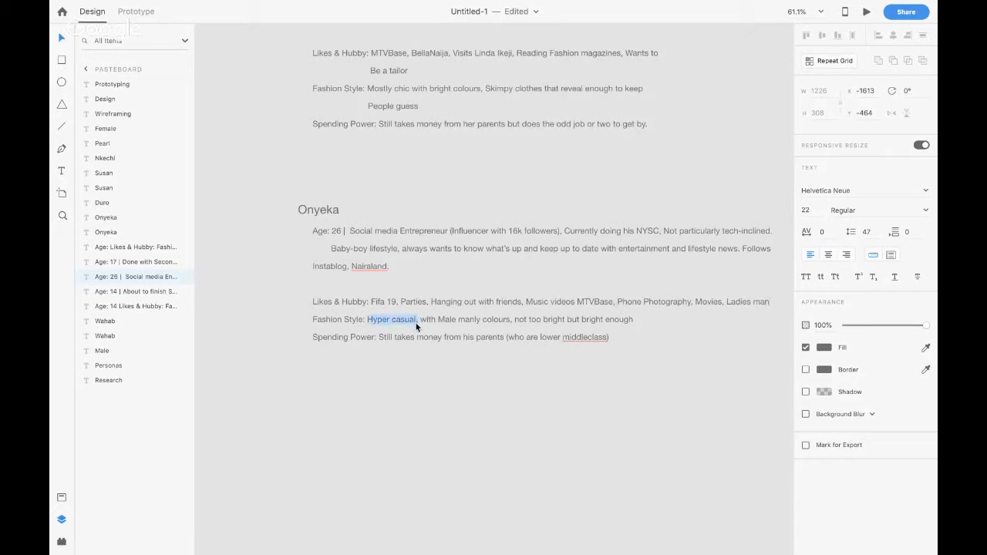
{"action": "left_click", "coordinate": [368, 318]}
{"action": "left_click", "coordinate": [633, 322], "text": "shift"}
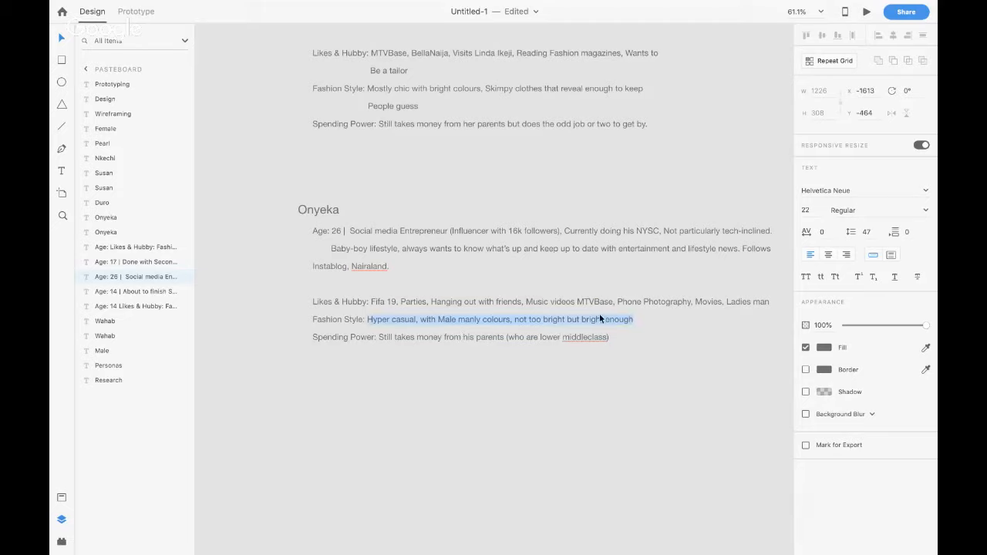
{"action": "type", "text": "Cool"}
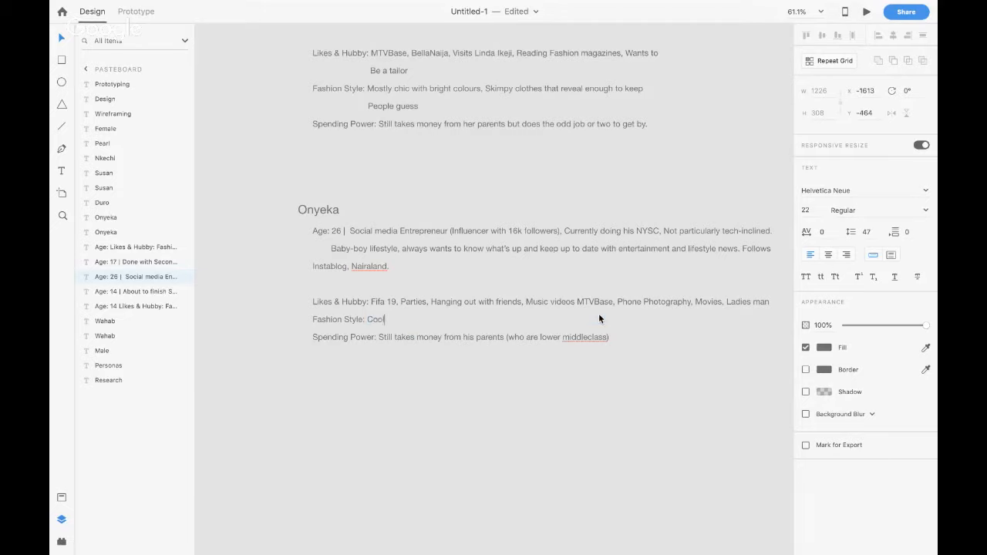
Add "Trendy" and "Hip" after "Cool" in the 26-year-old persona's Fashion Style line
{"action": "type", "text": ", "}
{"action": "type", "text": "Mas"}
{"action": "key", "text": "BackSpace"}
{"action": "key", "text": "BackSpace"}
{"action": "key", "text": "BackSpace"}
{"action": "type", "text": "Trending"}
{"action": "key", "text": "BackSpace"}
{"action": "key", "text": "BackSpace"}
{"action": "key", "text": "BackSpace"}
{"action": "type", "text": "y, Hipm,"}
{"action": "key", "text": "BackSpace"}
{"action": "key", "text": "BackSpace"}
{"action": "key", "text": "BackSpace"}
Continue the Fashion Style line after "Hip" with "A little laid-back sometimes,"
{"action": "type", "text": ". A little la"}
{"action": "type", "text": "id"}
{"action": "type", "text": "-back somet"}
{"action": "type", "text": "im"}
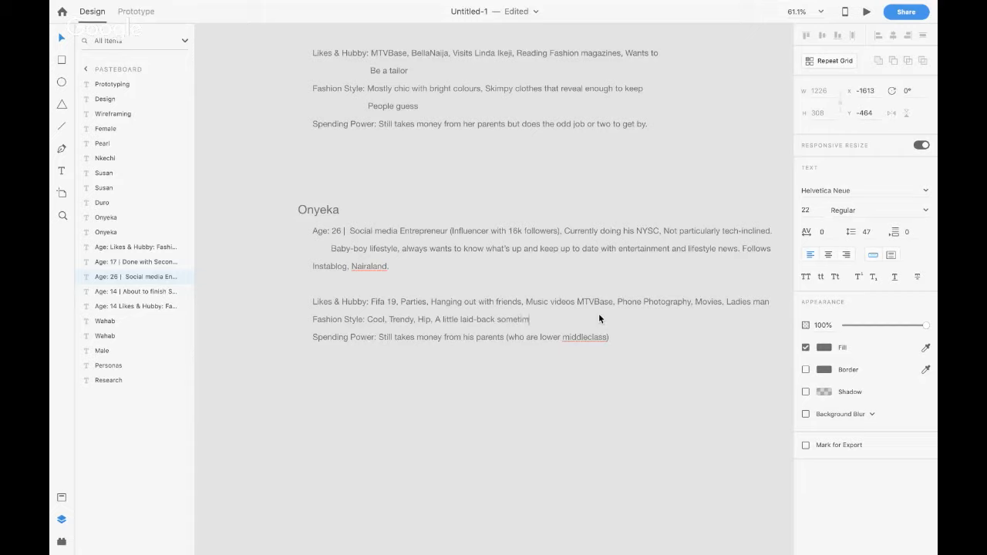
{"action": "type", "text": "es, Bag"}
{"action": "key", "text": "BackSpace"}
{"action": "key", "text": "BackSpace"}
{"action": "key", "text": "BackSpace"}
Add "Skinnies and Pencil trousers." after "A little laid-back sometimes," in the Fashion Style line
{"action": "type", "text": "Skin"}
{"action": "key", "text": "BackSpace"}
{"action": "key", "text": "BackSpace"}
{"action": "type", "text": "nnies and Pencil trouc"}
{"action": "key", "text": "BackSpace"}
{"action": "key", "text": "BackSpace"}
{"action": "type", "text": "users. Dabbles wi"}
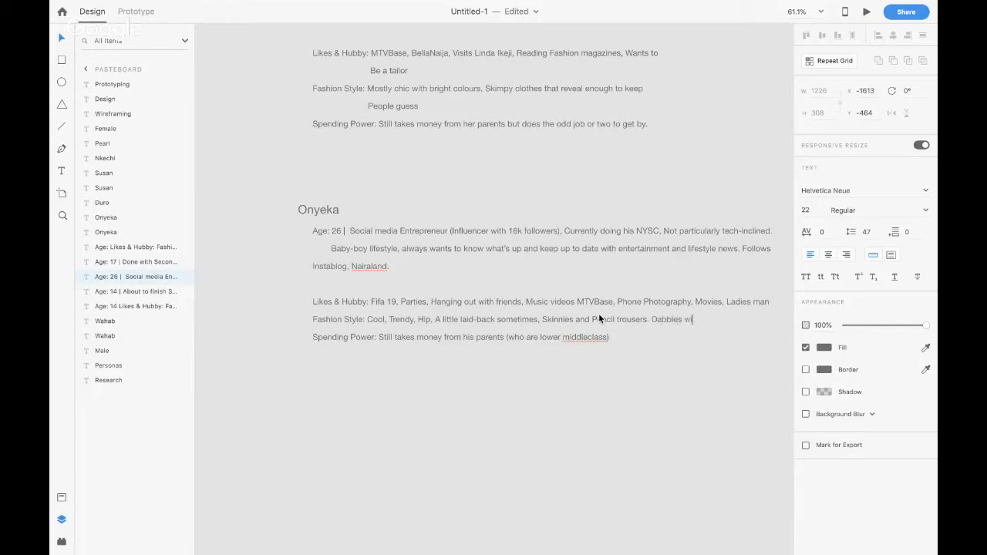
Complete the Fashion Style description with "Dabbles with Alt-fashion but", followed by "Not frequently" on a new line
{"action": "type", "text": "th Alt-fashion but"}
{"action": "key", "text": "Return"}
{"action": "type", "text": "Not all the"}
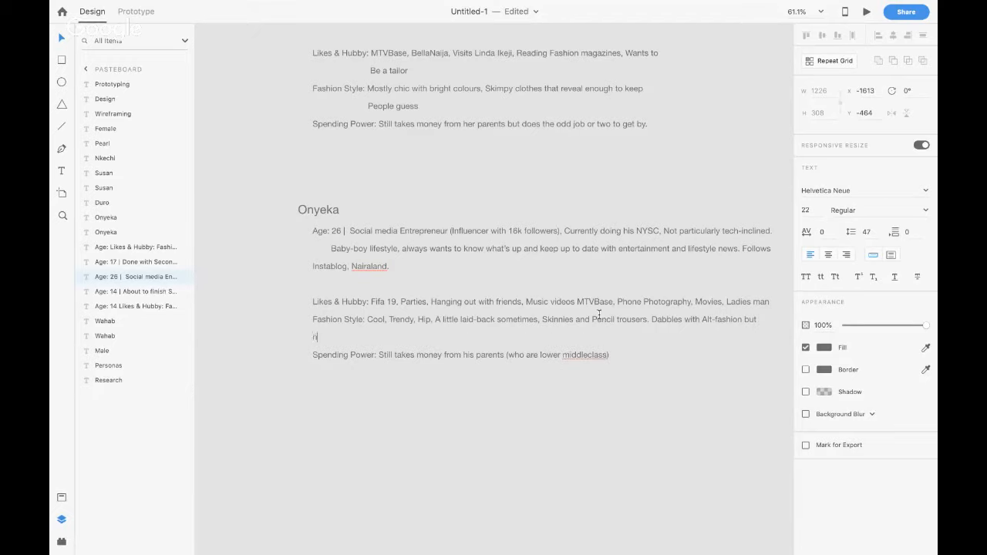
{"action": "type", "text": " time"}
{"action": "left_click_drag", "start_coordinate": [312, 337], "coordinate": [375, 336]}
{"action": "type", "text": "Not fi"}
{"action": "type", "text": "equently"}
Make the Fashion Style, Likes & Hubby, Spending Power and Age labels of the 26-year-old persona bold
{"action": "mouse_move", "coordinate": [380, 5]}
{"action": "left_click_drag", "start_coordinate": [365, 319], "coordinate": [302, 317]}
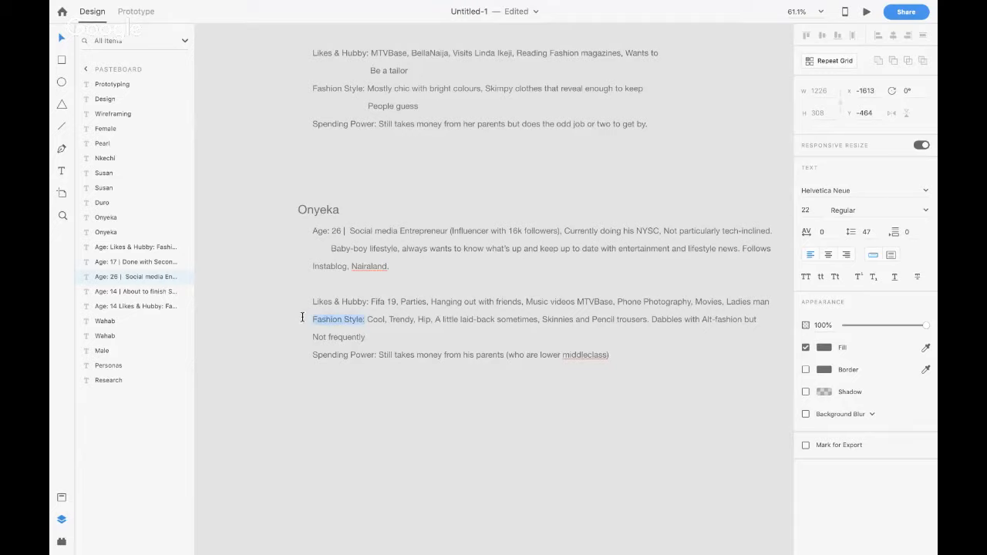
{"action": "key", "text": "super+b"}
{"action": "left_click_drag", "start_coordinate": [367, 302], "coordinate": [287, 303]}
{"action": "key", "text": "super+b"}
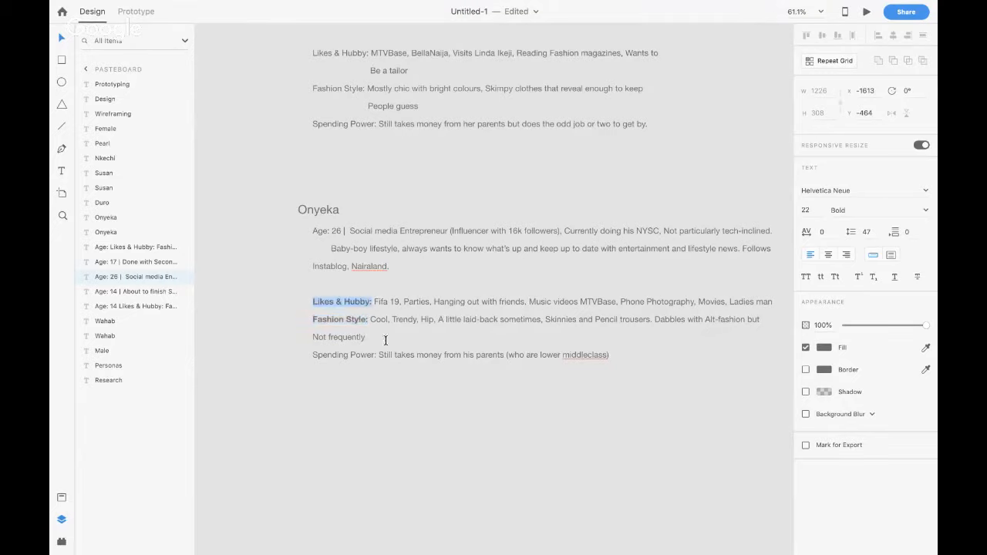
{"action": "left_click_drag", "start_coordinate": [379, 355], "coordinate": [300, 352]}
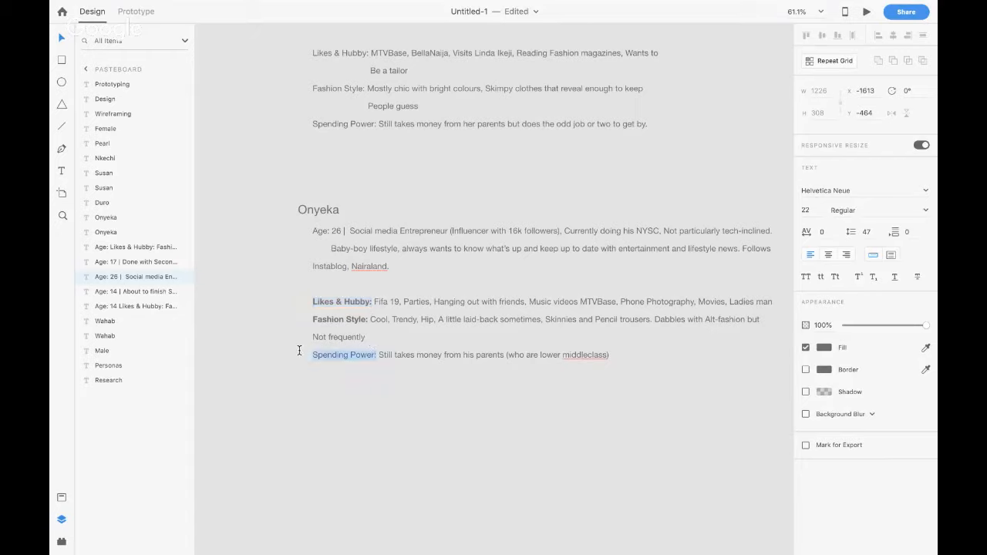
{"action": "key", "text": "super+b"}
{"action": "left_click", "coordinate": [398, 354]}
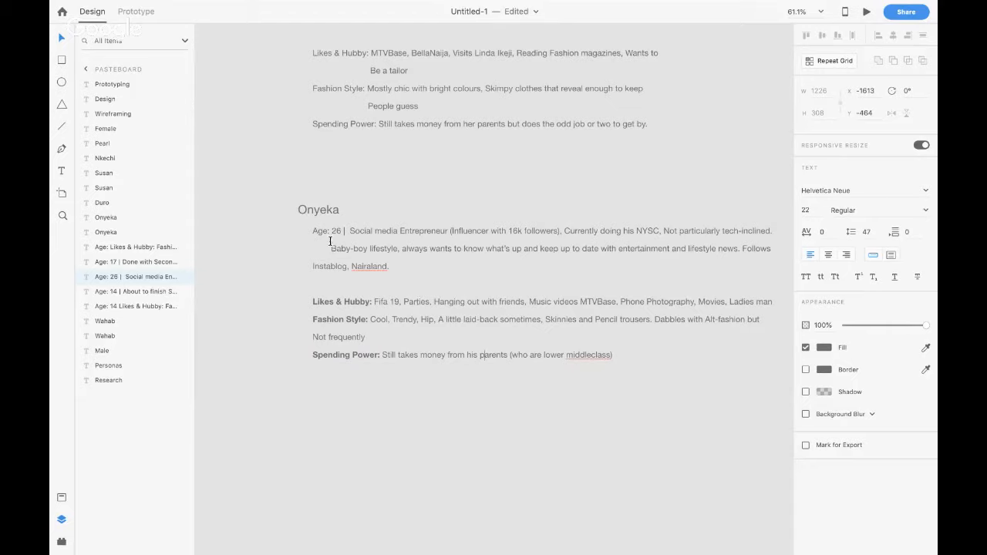
{"action": "left_click_drag", "start_coordinate": [332, 232], "coordinate": [311, 229]}
{"action": "key", "text": "ctrl+b"}
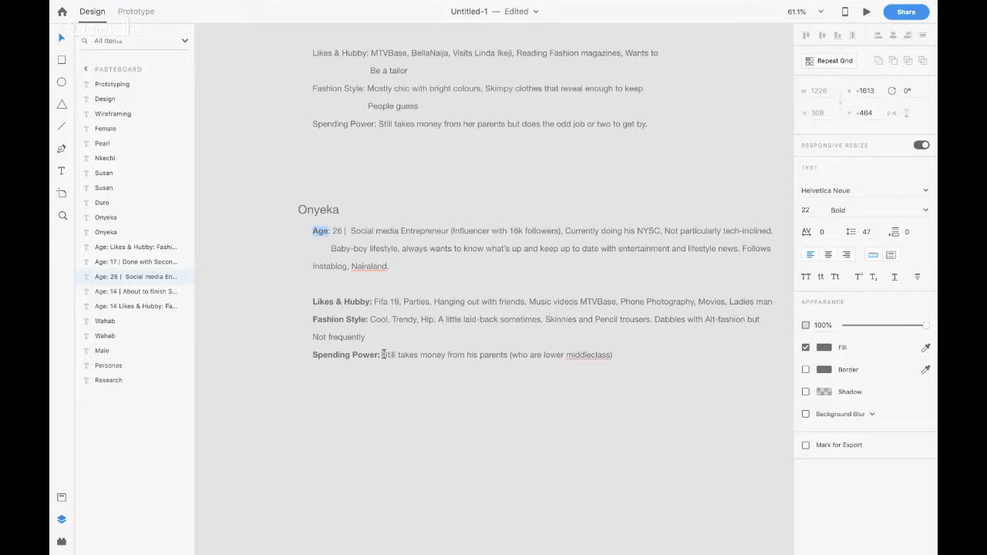
Check the Google Hangouts call, and add "Attends events." after "Instablog, Nairaland." in the 26-year-old persona
{"action": "left_click_drag", "start_coordinate": [383, 355], "coordinate": [599, 379]}
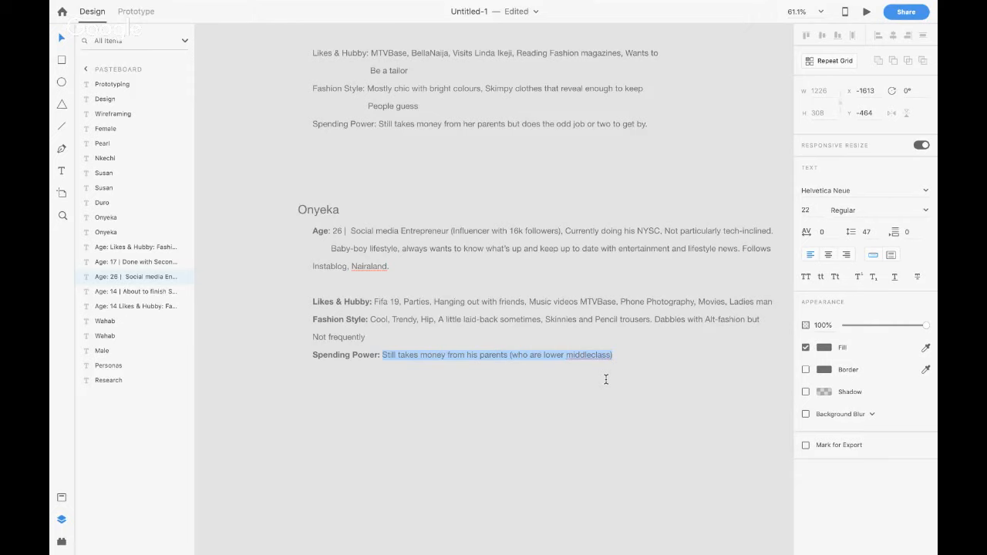
{"action": "key", "text": "ctrl+Left"}
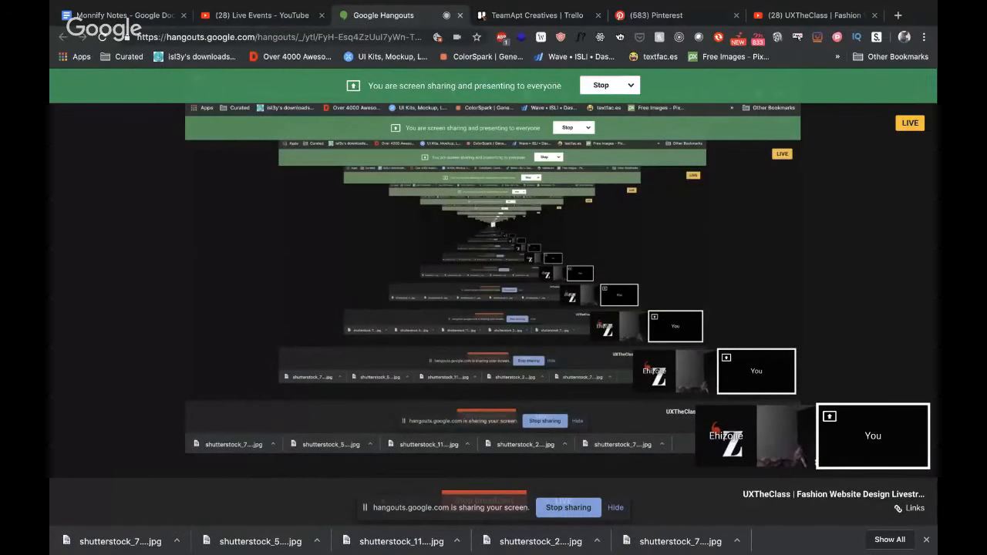
{"action": "key", "text": "ctrl+Right"}
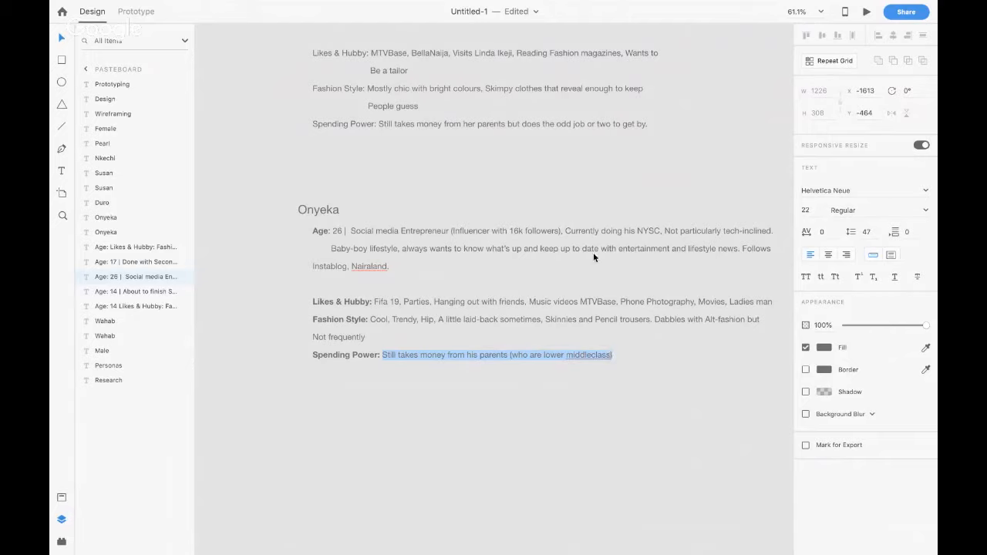
{"action": "left_click", "coordinate": [672, 324]}
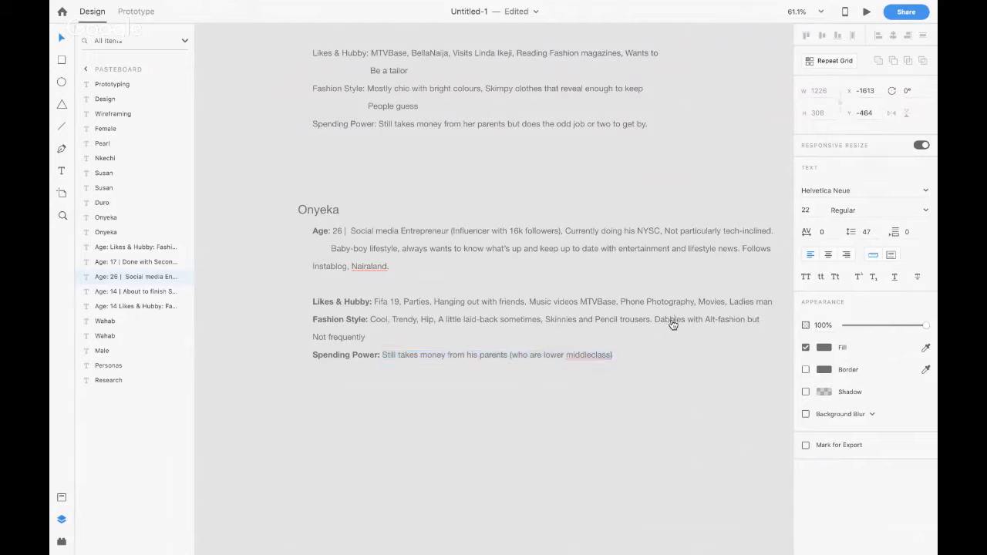
{"action": "left_click", "coordinate": [613, 359]}
{"action": "type", "text": "events."}
Replace the 26-year-old persona's Spending Power description with "Manages to earn under < 120k"
{"action": "left_click_drag", "start_coordinate": [384, 354], "coordinate": [487, 400]}
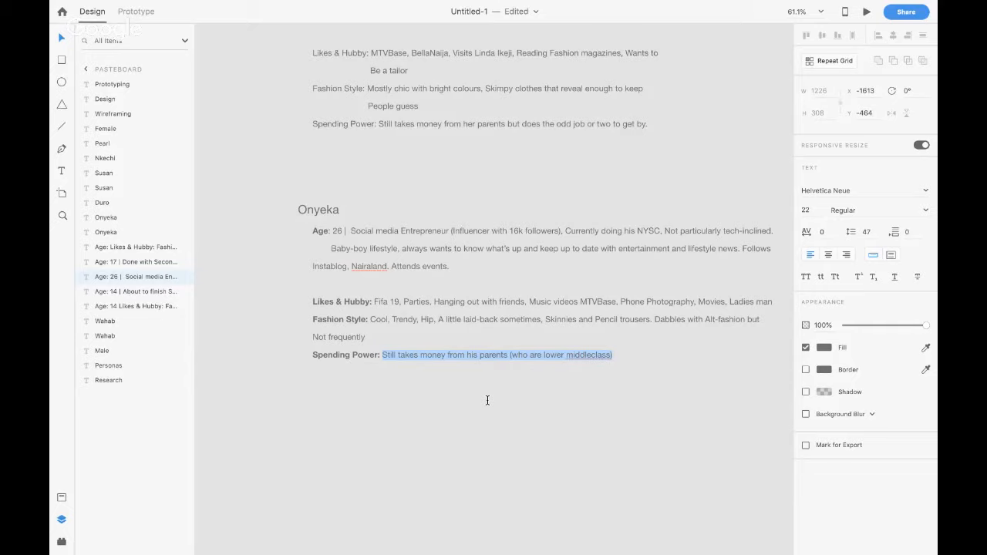
{"action": "key", "text": "BackSpace"}
{"action": "type", "text": "M"}
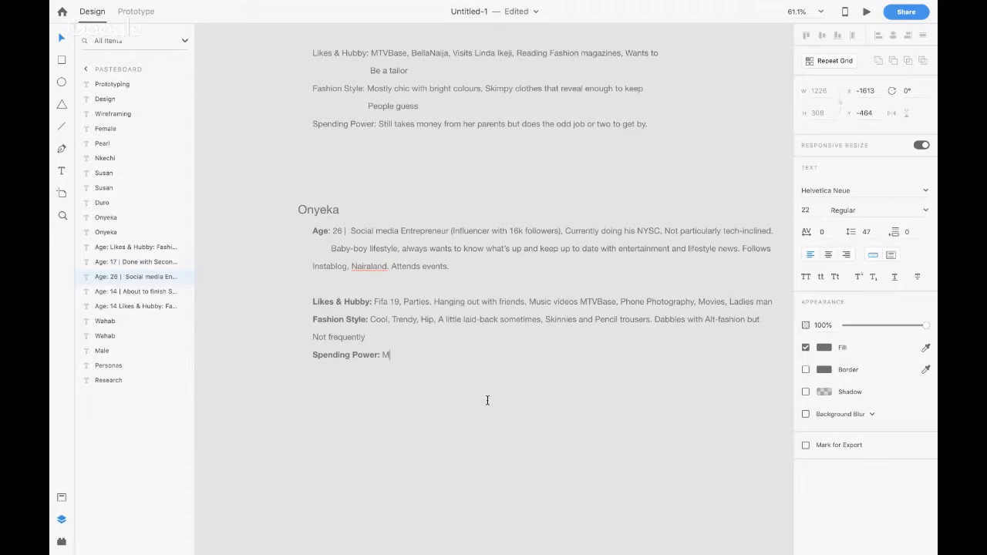
{"action": "type", "text": "anages"}
{"action": "key", "text": "BackSpace"}
{"action": "key", "text": "BackSpace"}
{"action": "type", "text": "es to earn under < 120k"}
{"action": "left_click", "coordinate": [508, 407]}
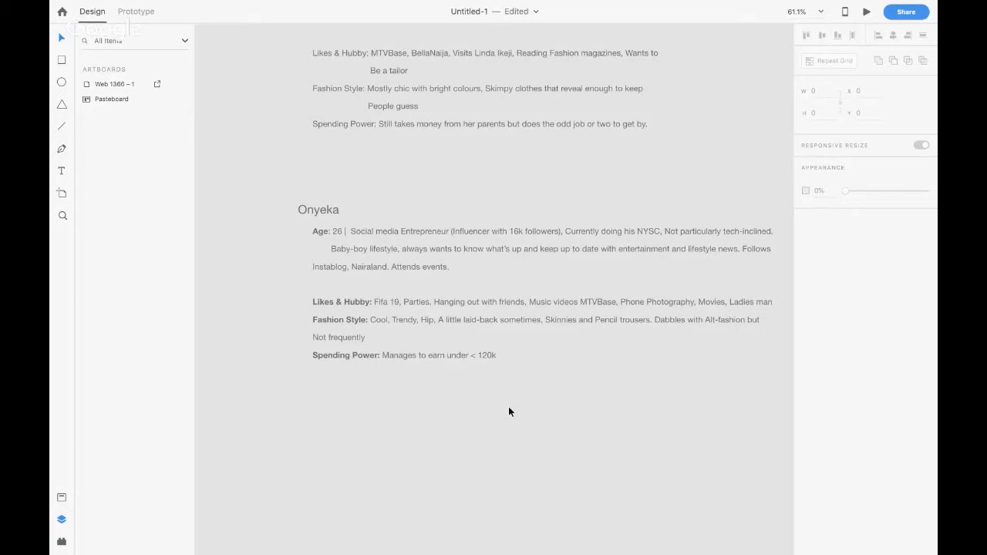
Duplicate the 26-year-old persona's heading and details block directly below the original
{"action": "scroll", "coordinate": [508, 406], "scroll_direction": "down", "scroll_amount": 5}
{"action": "scroll", "coordinate": [508, 406], "scroll_direction": "up", "scroll_amount": 5}
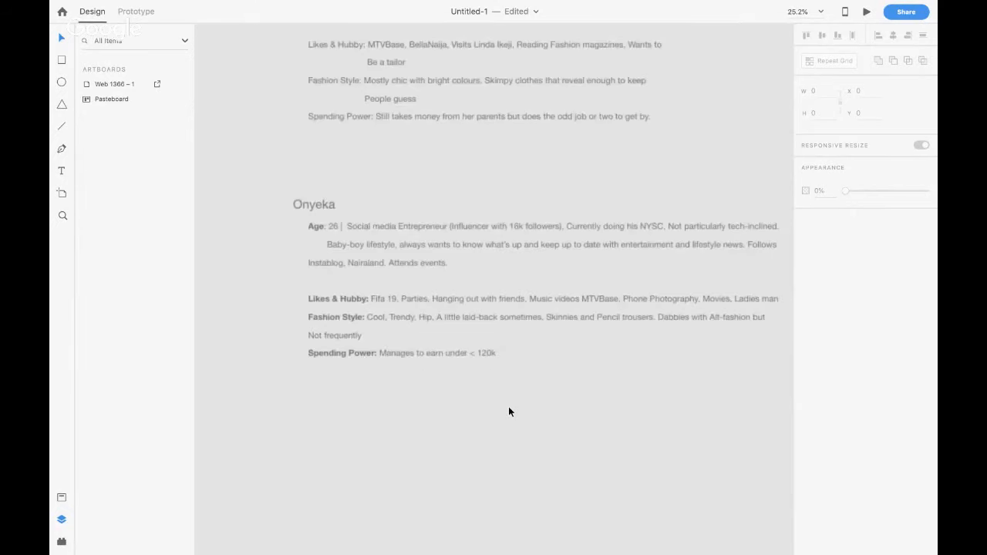
{"action": "left_click", "coordinate": [484, 351]}
{"action": "left_click", "coordinate": [477, 399]}
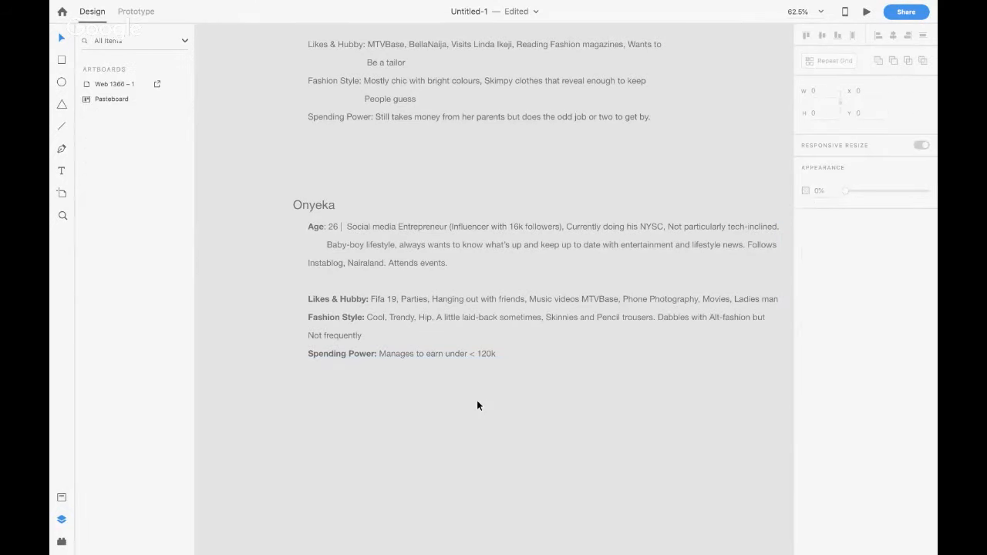
{"action": "scroll", "coordinate": [477, 405], "scroll_direction": "down", "scroll_amount": 5}
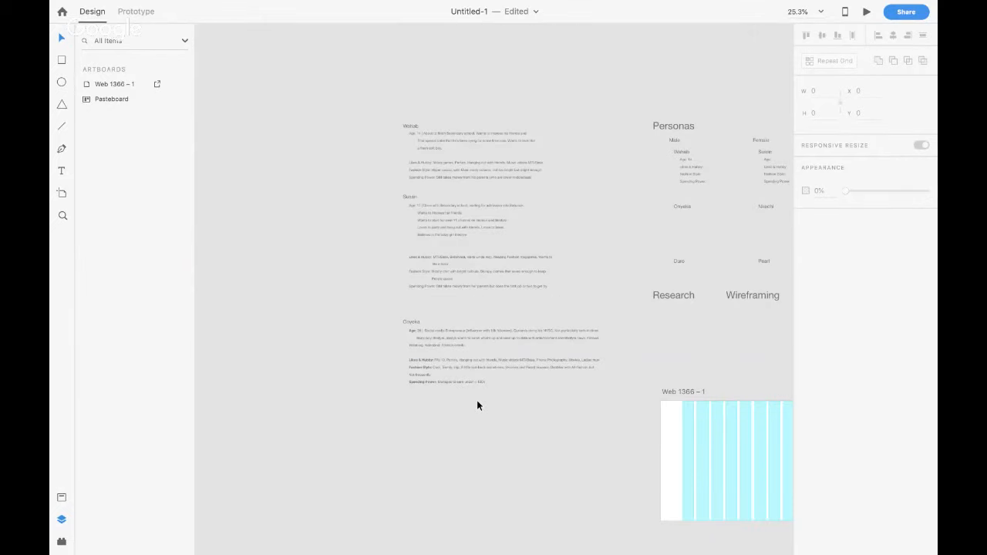
{"action": "scroll", "coordinate": [477, 406], "scroll_direction": "up", "scroll_amount": 5}
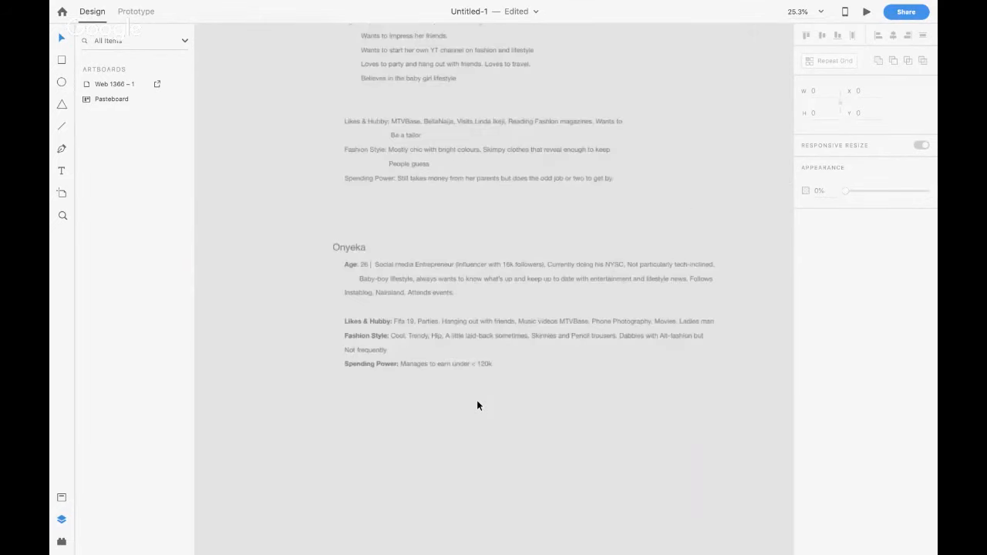
{"action": "scroll", "coordinate": [492, 375], "scroll_direction": "down", "scroll_amount": 5}
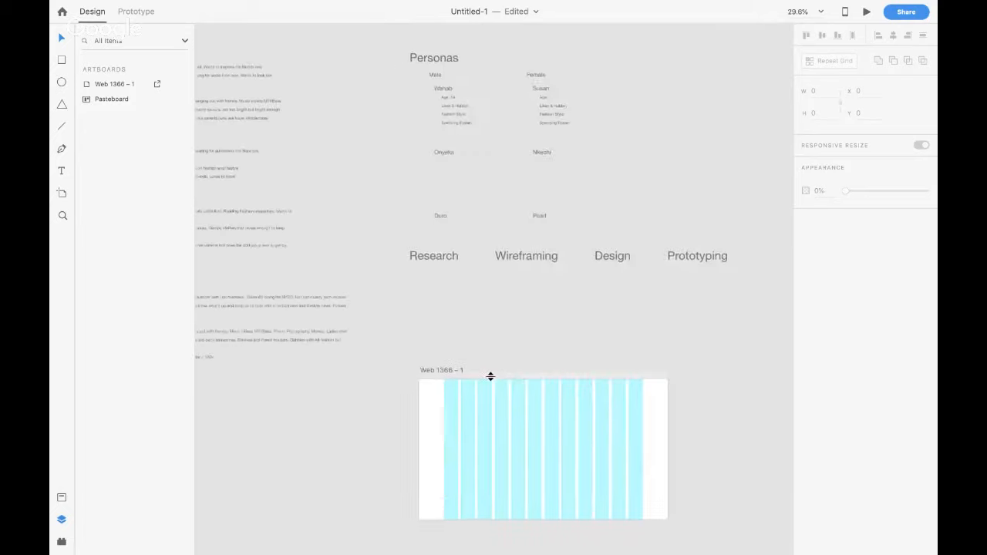
{"action": "scroll", "coordinate": [491, 375], "scroll_direction": "up", "scroll_amount": 5}
{"action": "left_click", "coordinate": [535, 249]}
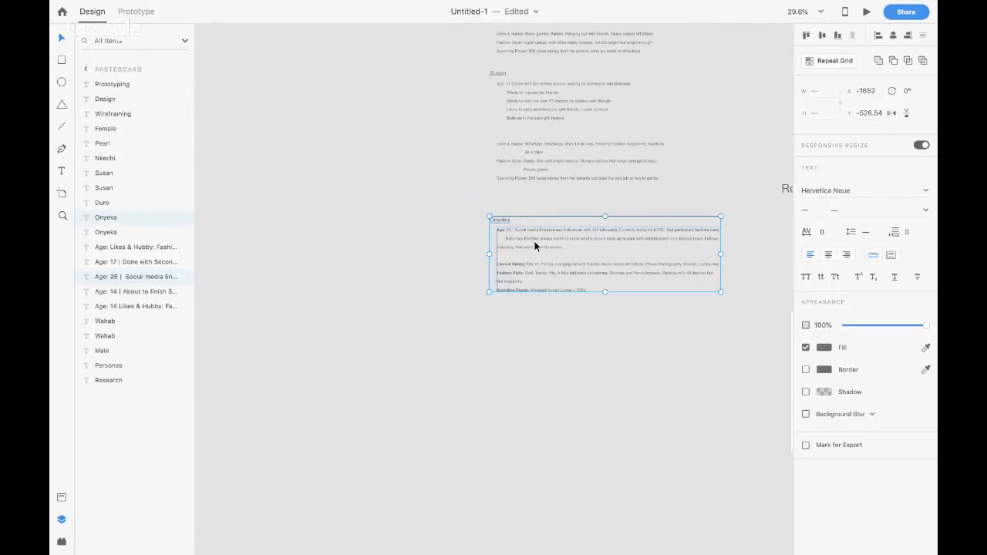
{"action": "left_click_drag", "start_coordinate": [535, 249], "coordinate": [532, 358], "text": "alt"}
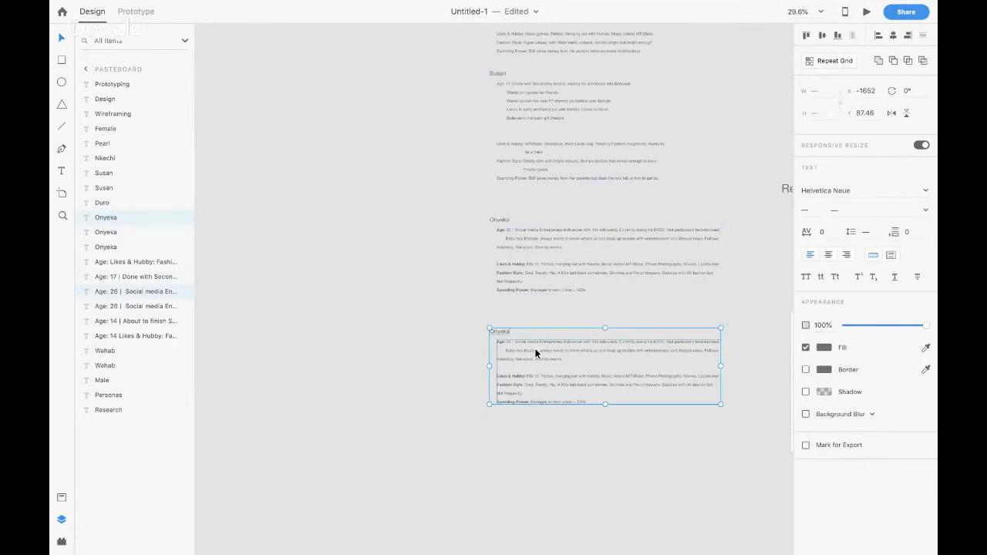
Replace the name in the duplicated persona's heading with the second female persona's name
{"action": "double_click", "coordinate": [494, 332]}
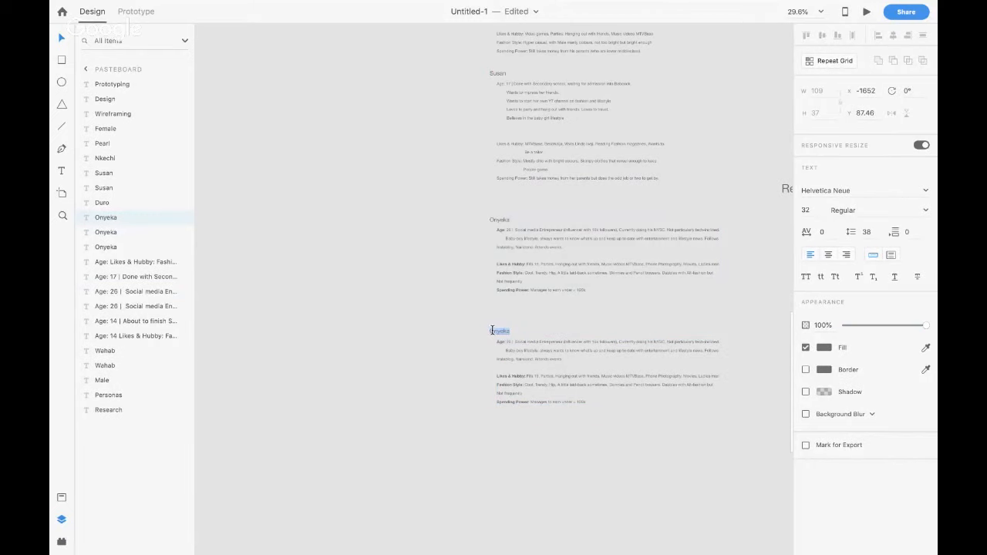
{"action": "type", "text": "Ha"}
{"action": "type", "text": "echi"}
{"action": "left_click", "coordinate": [523, 323]}
{"action": "left_click", "coordinate": [578, 323]}
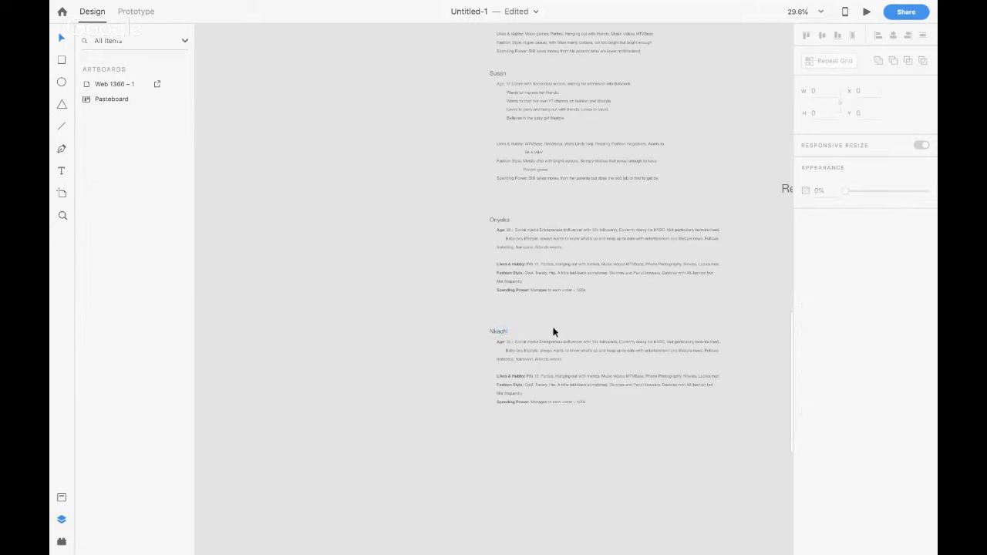
Insert "Single," before "Social media Entrepreneur" in the original 26-year-old male persona's Age line
{"action": "scroll", "coordinate": [508, 351], "scroll_direction": "up", "scroll_amount": 5}
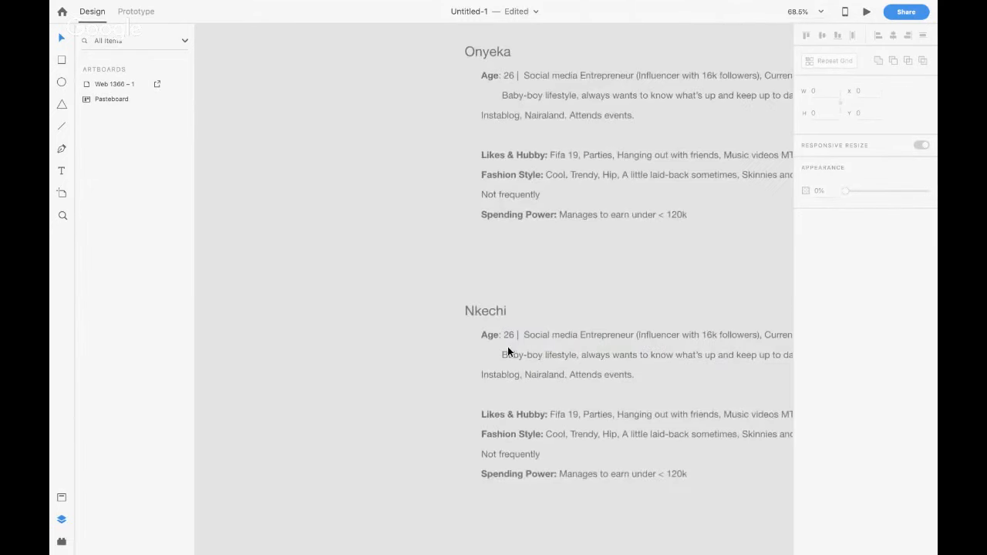
{"action": "scroll", "coordinate": [507, 351], "scroll_direction": "right", "scroll_amount": 2}
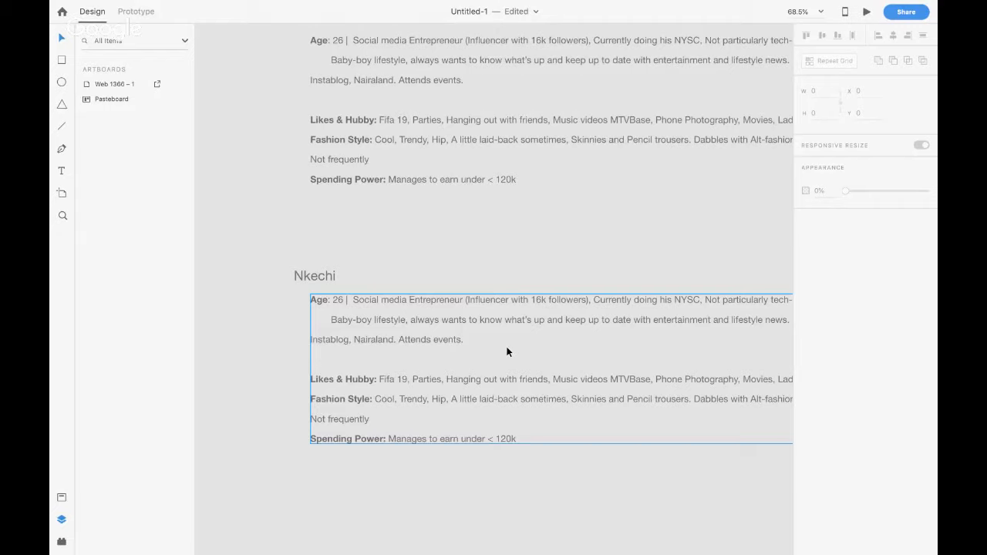
{"action": "left_click", "coordinate": [340, 299]}
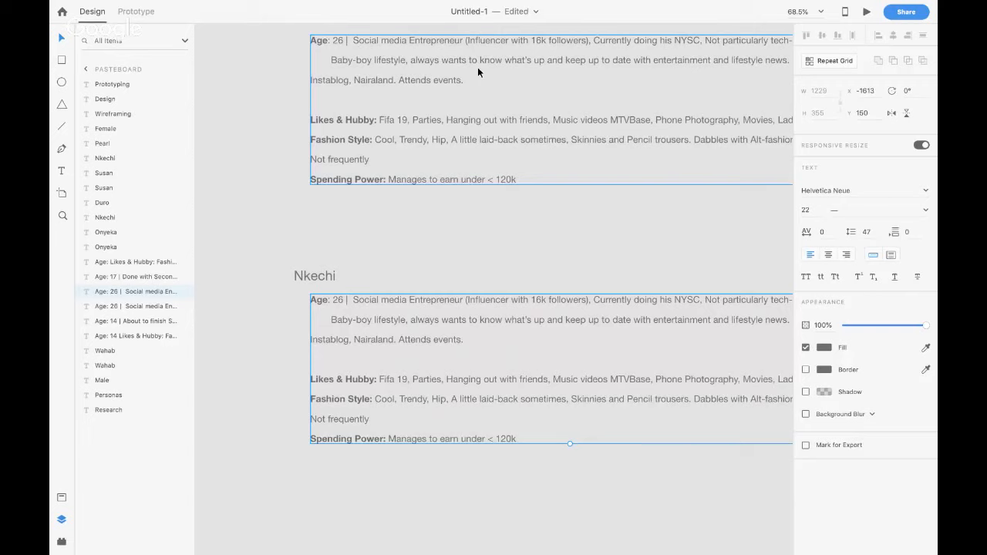
{"action": "scroll", "coordinate": [478, 67], "scroll_direction": "up", "scroll_amount": 1}
{"action": "double_click", "coordinate": [355, 56]}
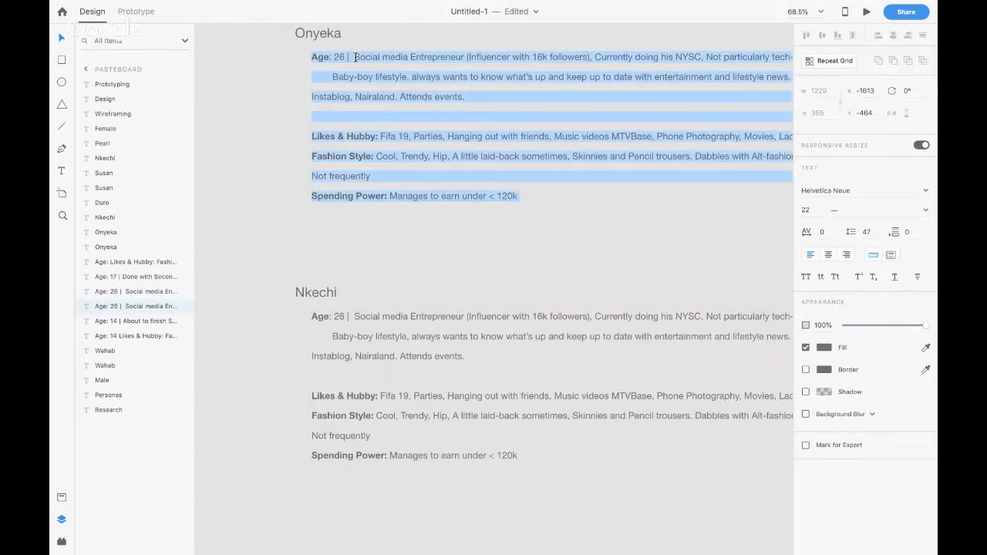
{"action": "left_click", "coordinate": [355, 56]}
{"action": "type", "text": "Single,"}
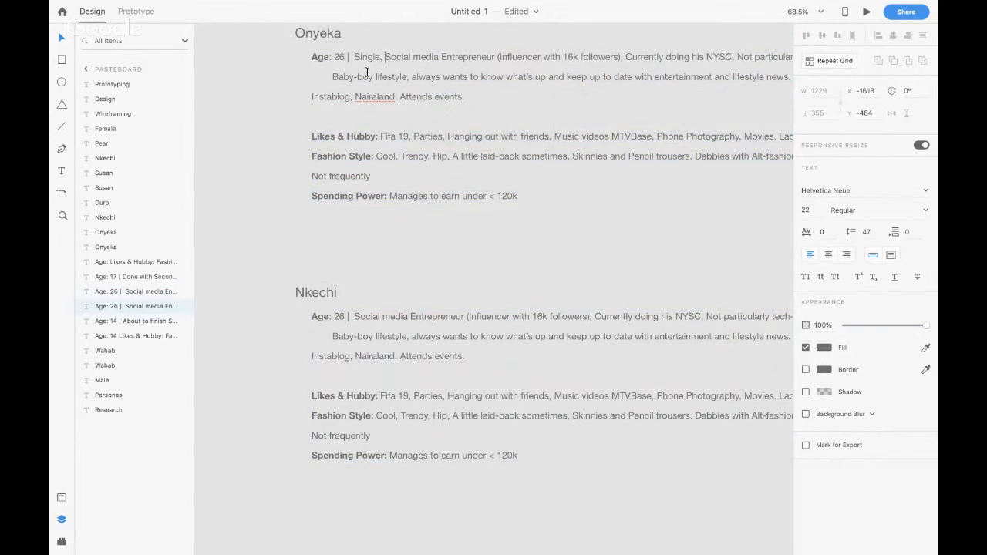
Set the age in the duplicated female persona's details to 24
{"action": "left_click", "coordinate": [339, 317]}
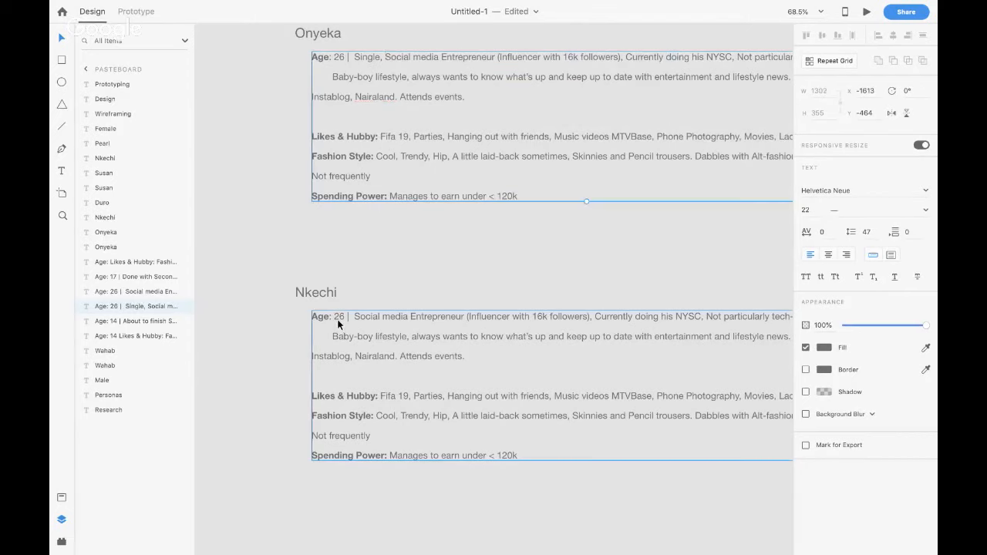
{"action": "double_click", "coordinate": [339, 316]}
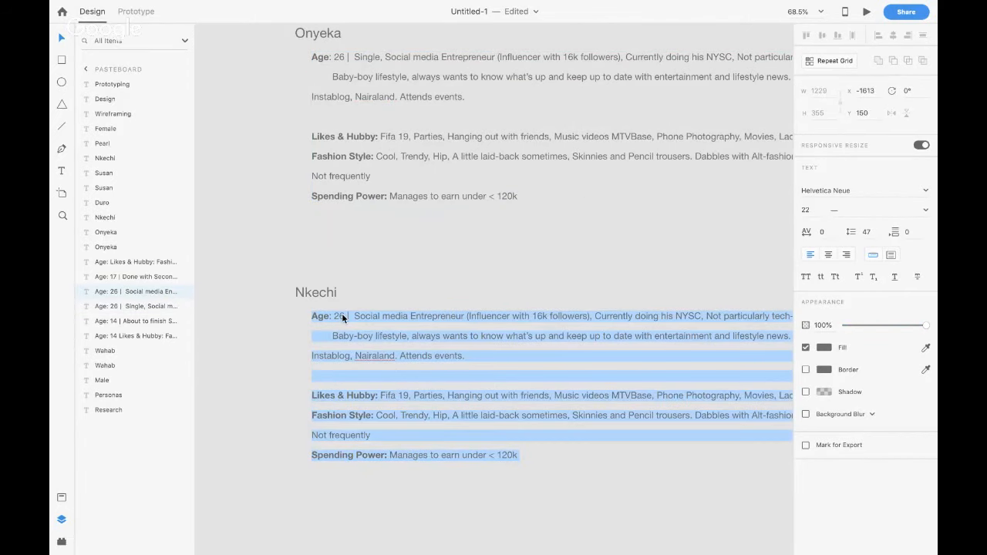
{"action": "left_click", "coordinate": [341, 316]}
{"action": "key", "text": "BackSpace"}
{"action": "type", "text": "4 |  "}
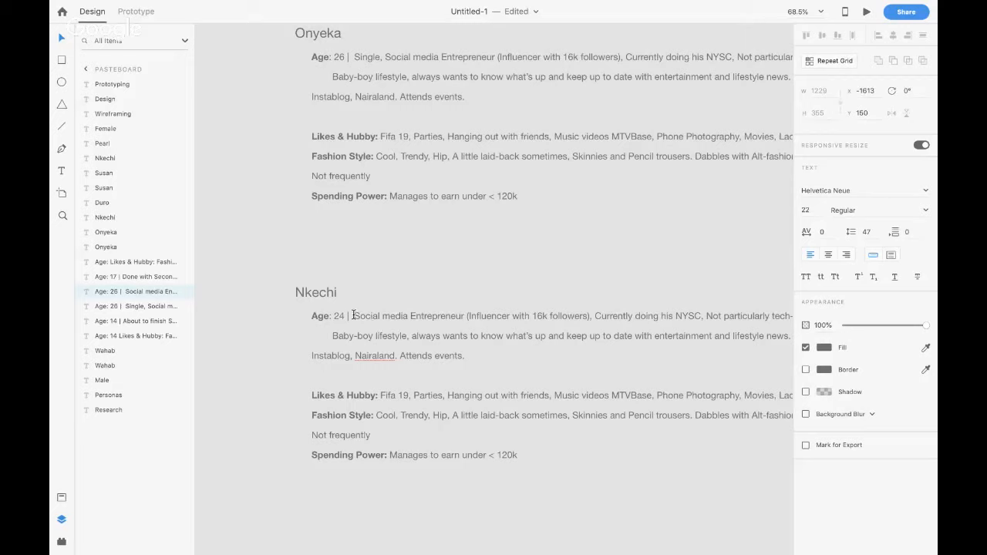
Insert "Has a boyfriend." before "Social media Entrepreneur" in the 24-year-old female persona's Age line
{"action": "type", "text": "Has a "}
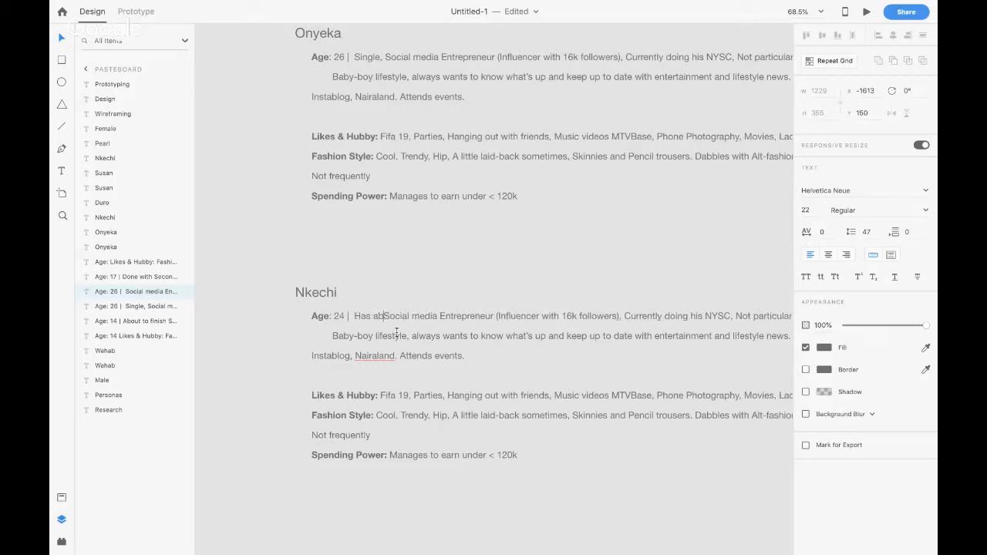
{"action": "type", "text": "boyfriend"}
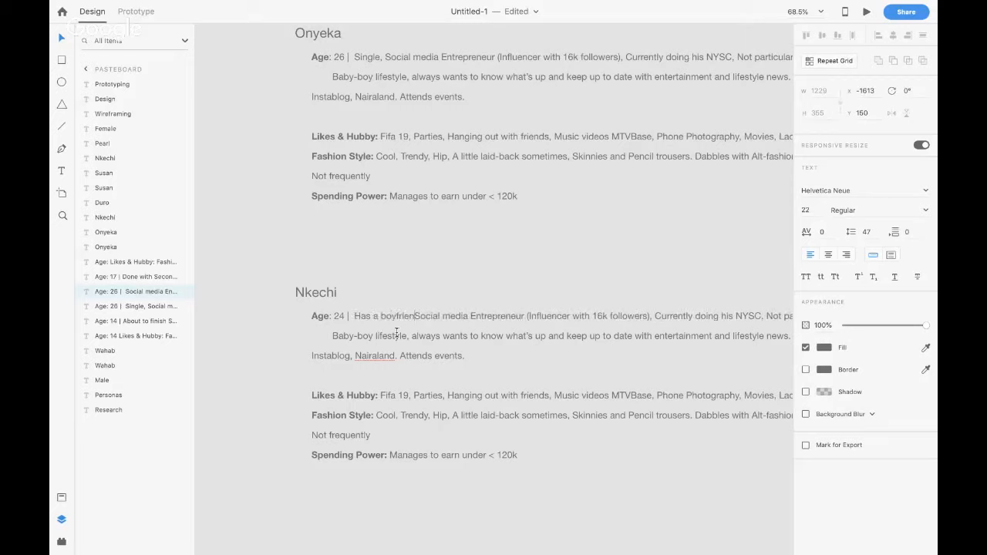
{"action": "type", "text": "."}
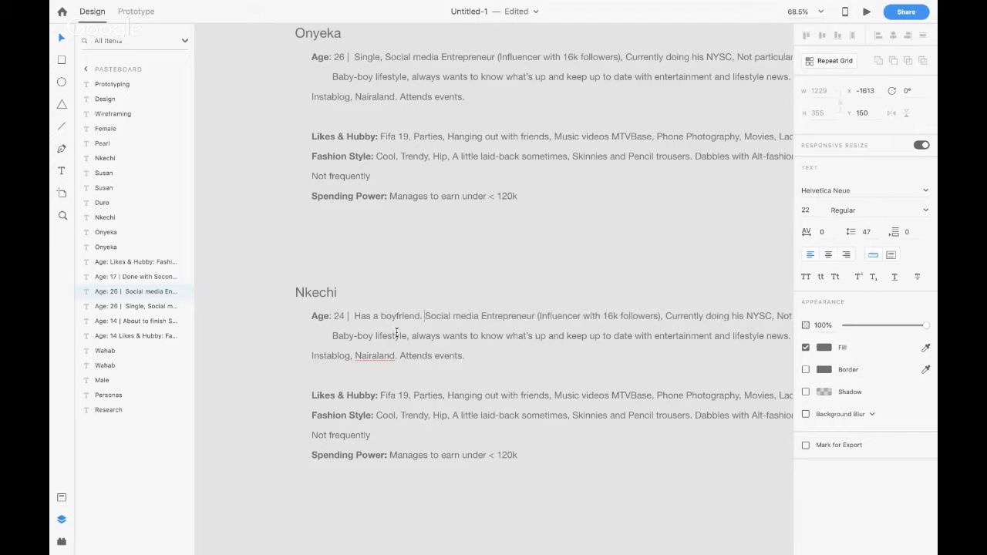
Delete the social media entrepreneur and NYSC phrases from the 24-year-old persona's Age line, keeping "Not particularly tech-inclined."
{"action": "left_click", "coordinate": [660, 315], "text": "shift"}
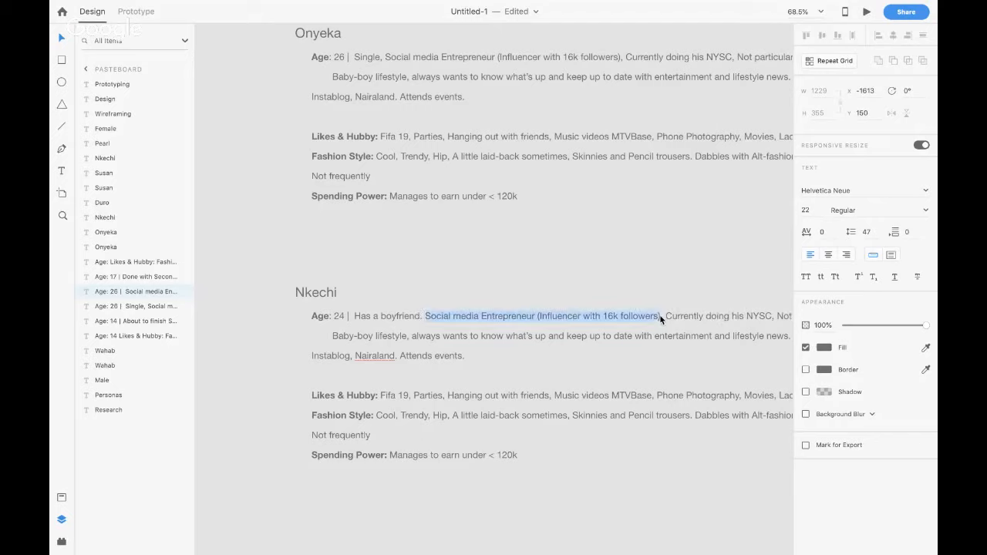
{"action": "key", "text": "BackSpace"}
{"action": "key", "text": "Delete"}
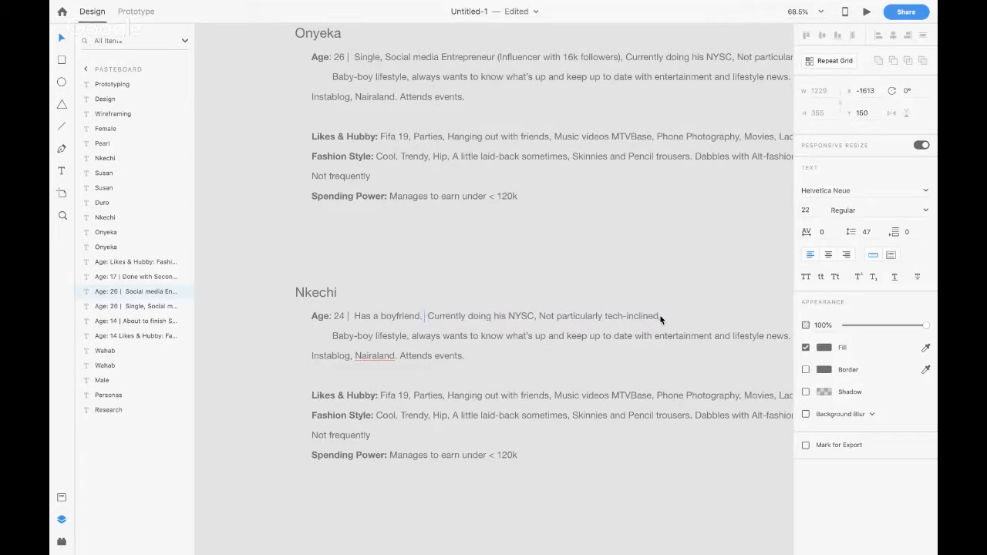
{"action": "left_click", "coordinate": [536, 314], "text": "shift"}
{"action": "key", "text": "BackSpace"}
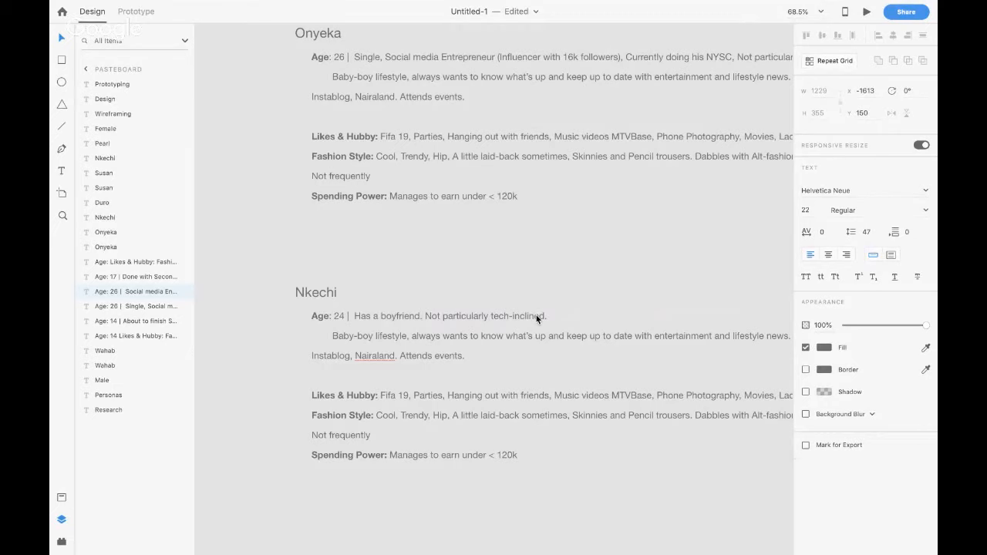
Check the Google Hangouts call and the YouTube livestream's live chat, and return to the persona document
{"action": "key", "text": "ctrl+Left"}
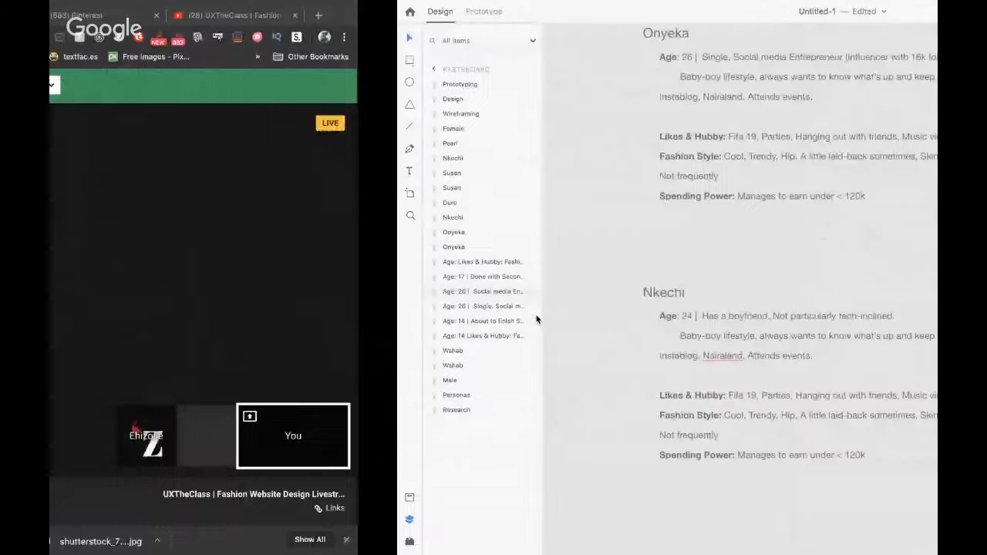
{"action": "key", "text": "ctrl+Right"}
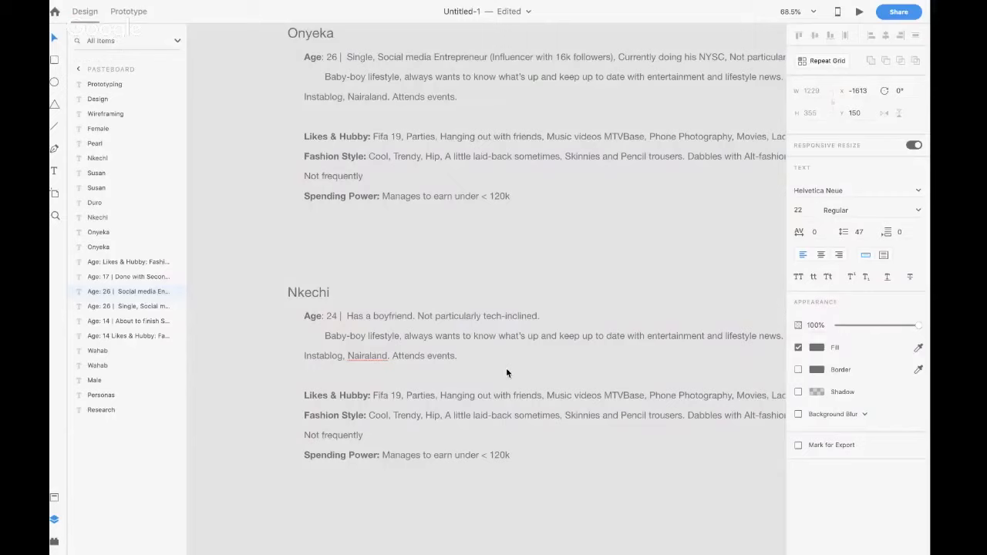
{"action": "key", "text": "ctrl+Left"}
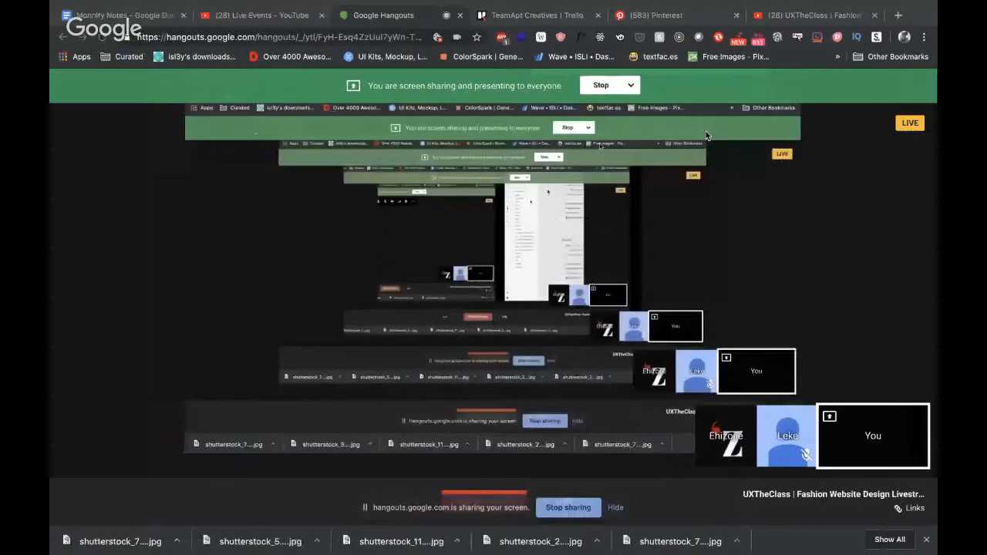
{"action": "key", "text": "super+9"}
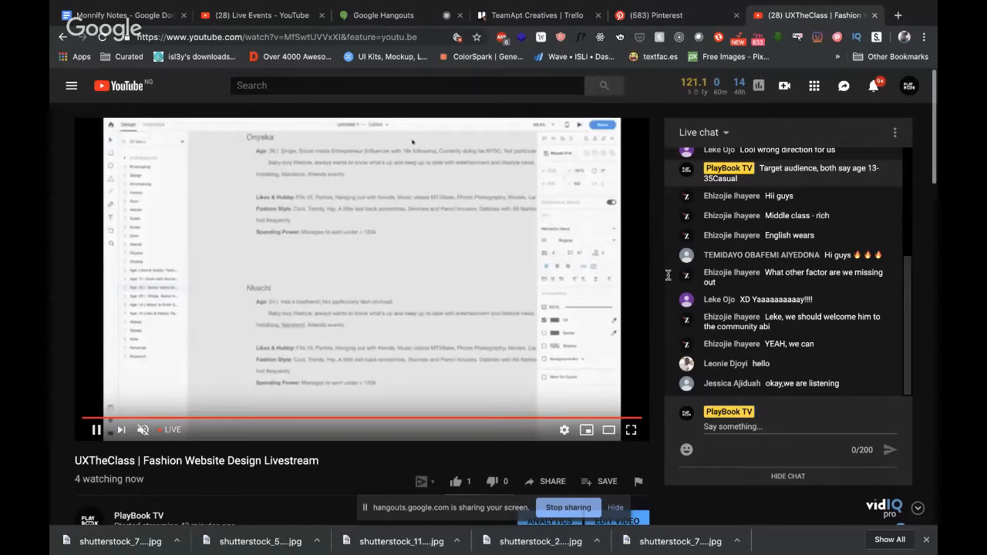
{"action": "key", "text": "super+Tab"}
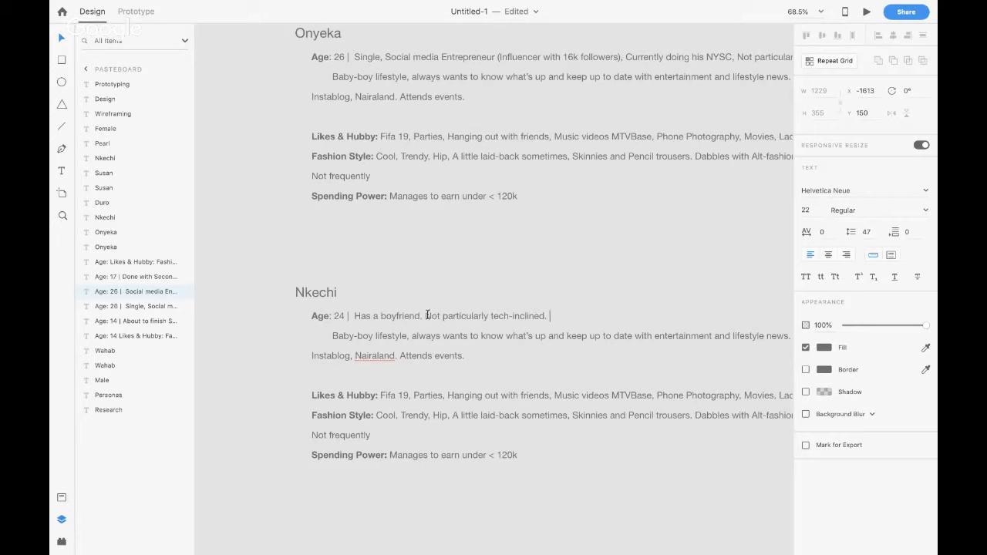
Replace "Not particularly tech-inclined." with "Tech Savvy," in the 24-year-old persona's Age line
{"action": "left_click_drag", "start_coordinate": [425, 315], "coordinate": [612, 312]}
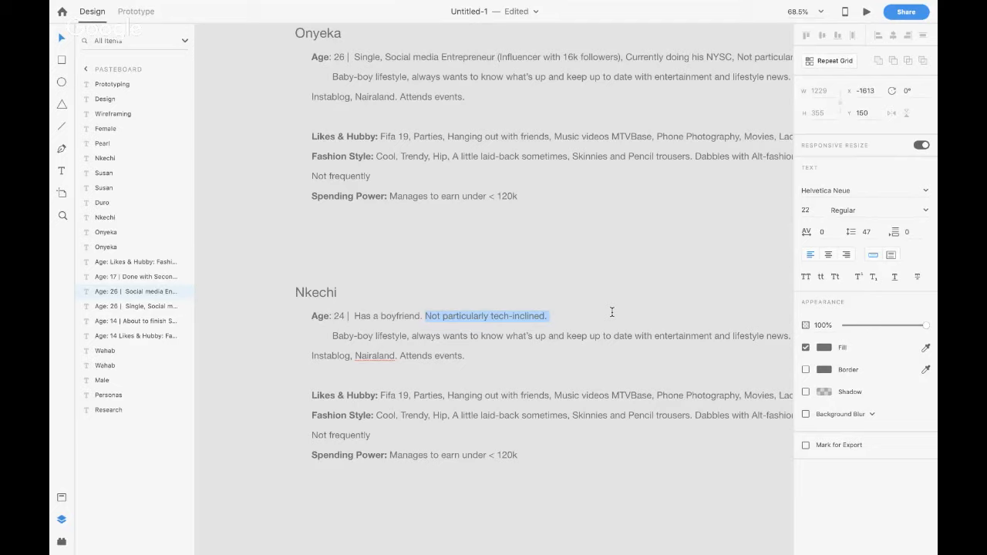
{"action": "left_click", "coordinate": [508, 315]}
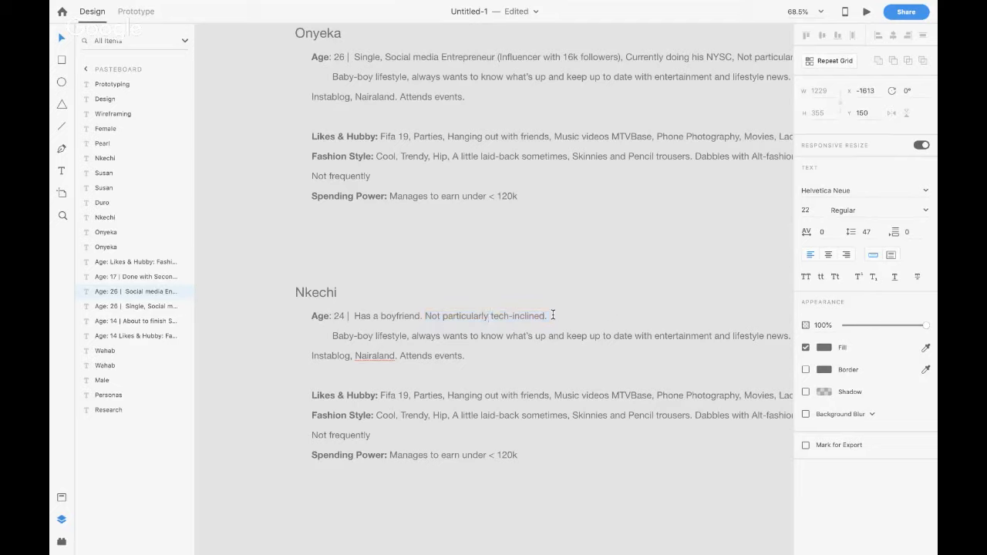
{"action": "left_click_drag", "start_coordinate": [553, 316], "coordinate": [426, 312]}
{"action": "type", "text": "Tech Savy"}
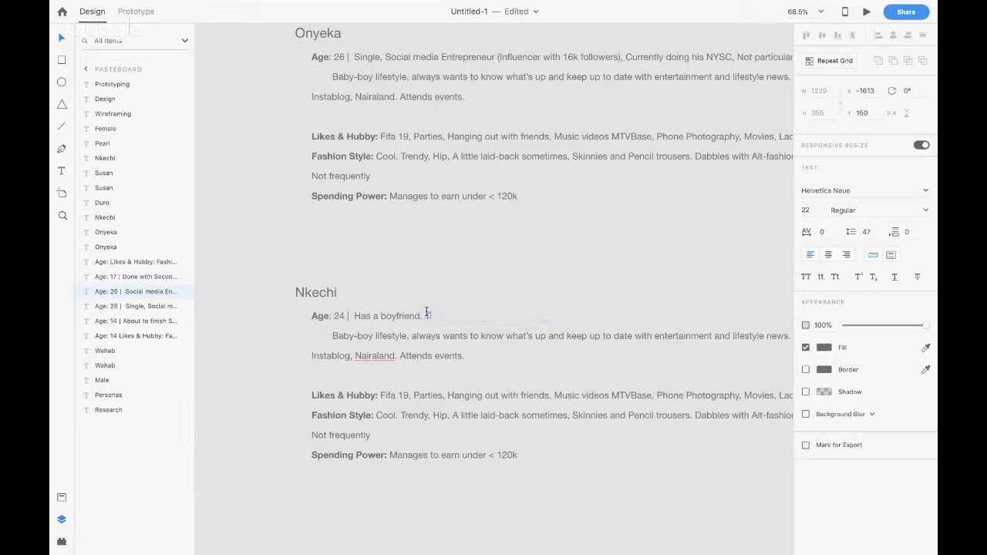
{"action": "type", "text": "vy,"}
Delete the "Baby-boy lifestyle" passage through "Attends events." and its leftover line from the 24-year-old persona's details
{"action": "left_click_drag", "start_coordinate": [332, 336], "coordinate": [467, 352]}
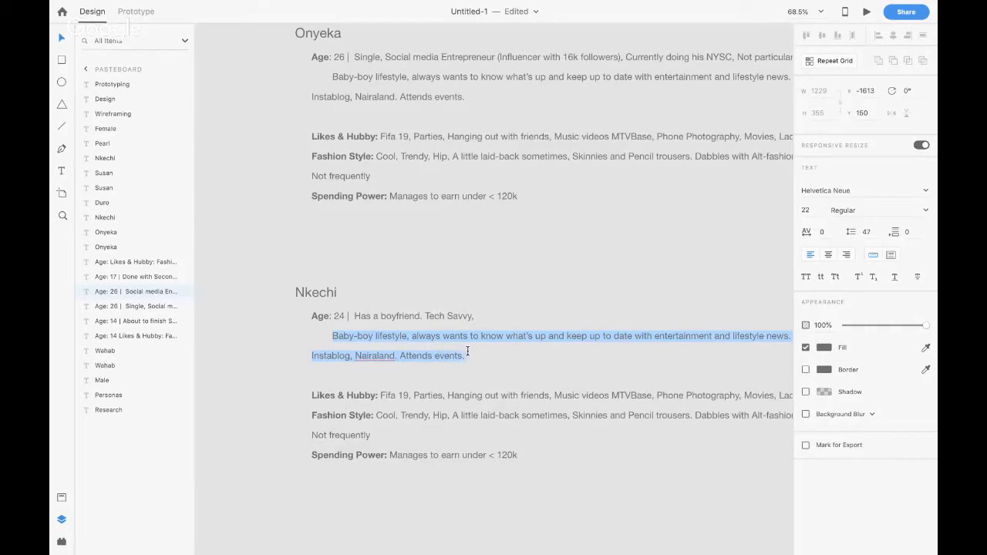
{"action": "key", "text": "BackSpace"}
{"action": "key", "text": "BackSpace"}
{"action": "key", "text": "BackSpace"}
{"action": "key", "text": "BackSpace"}
{"action": "key", "text": "BackSpace"}
{"action": "key", "text": "BackSpace"}
{"action": "key", "text": "BackSpace"}
{"action": "key", "text": "BackSpace"}
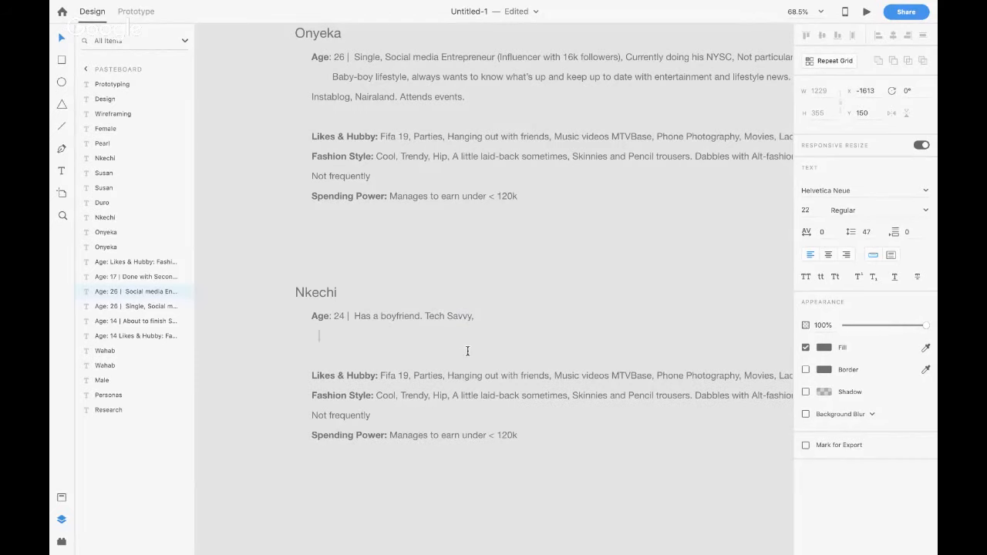
Add "She has her own makeup business." to the end of the 24-year-old persona's Age line
{"action": "type", "text": "She has "}
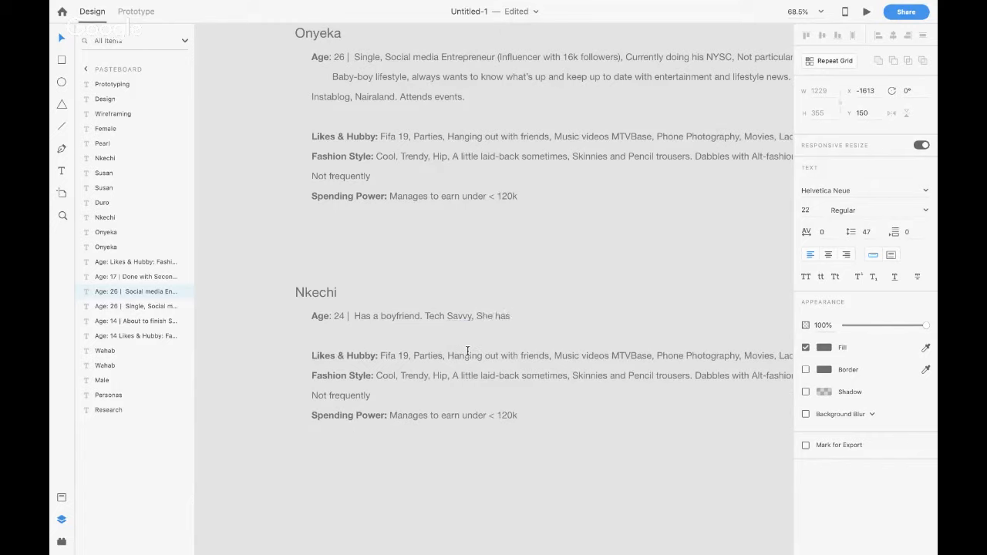
{"action": "type", "text": "her own makeup business"}
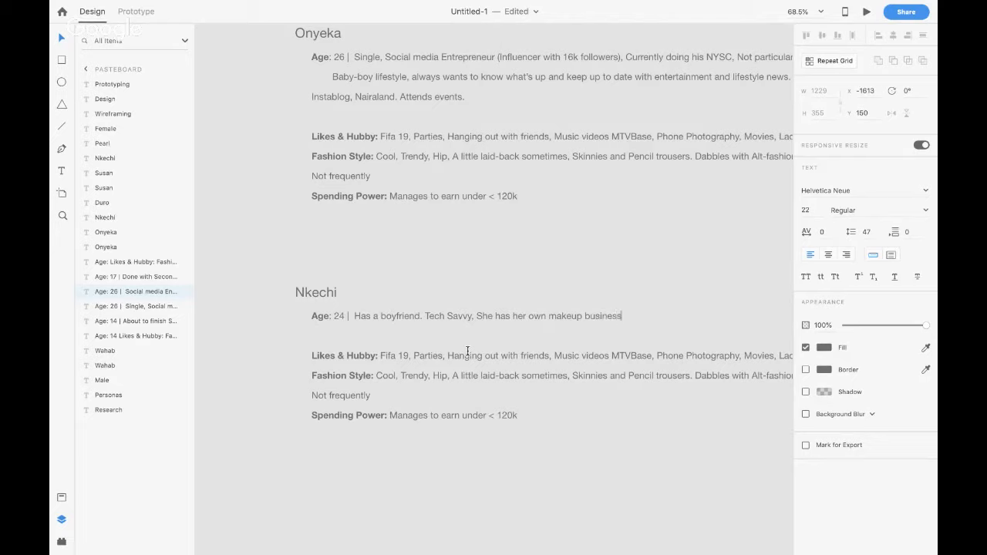
{"action": "type", "text": "."}
Check the YouTube live chat and the Google Hangouts call for participants' input, and return to the persona document
{"action": "key", "text": "super+Tab"}
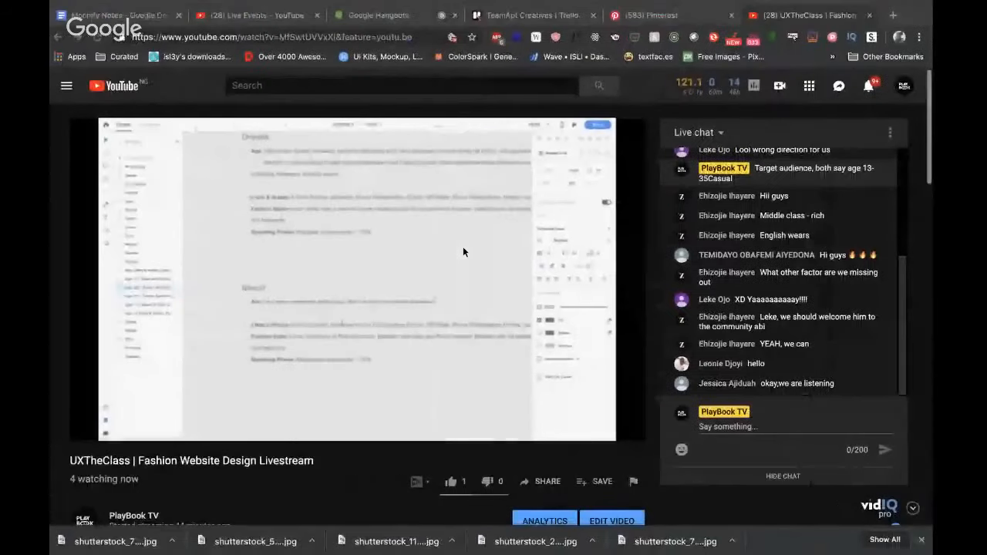
{"action": "left_click", "coordinate": [378, 17]}
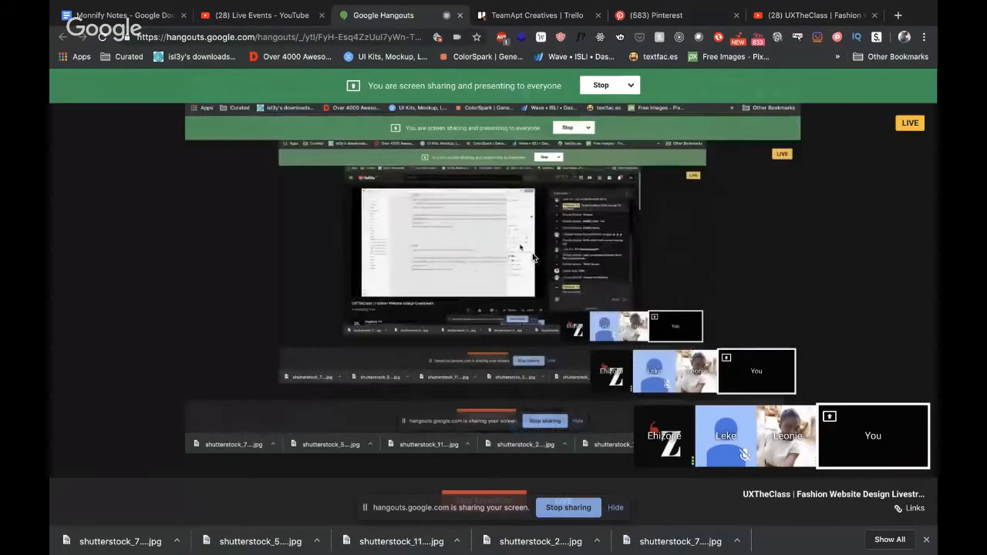
{"action": "key", "text": "ctrl+Right"}
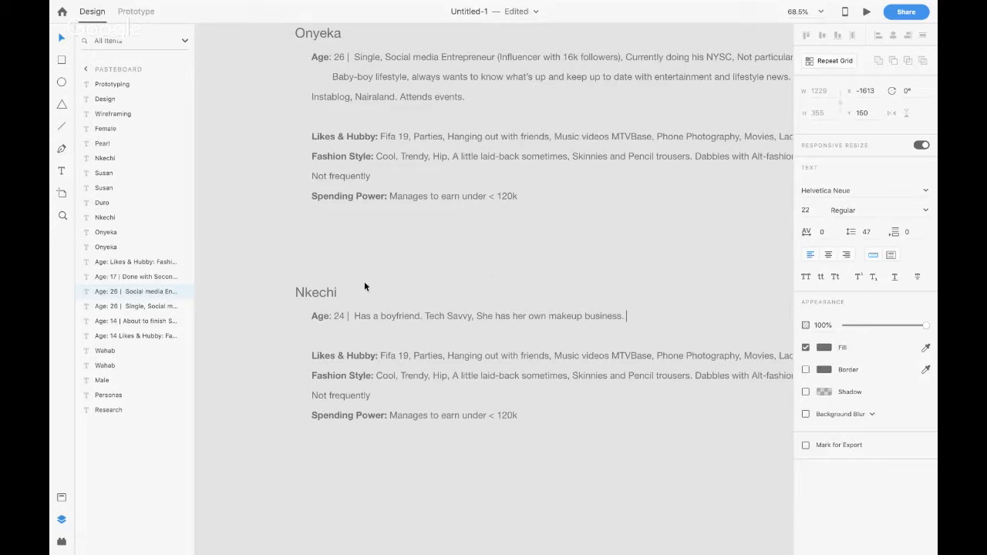
Replace the 24-year-old persona's description after the age with "working 3 jobs, Geek techie. Loves Food."
{"action": "left_click", "coordinate": [351, 317], "text": "shift"}
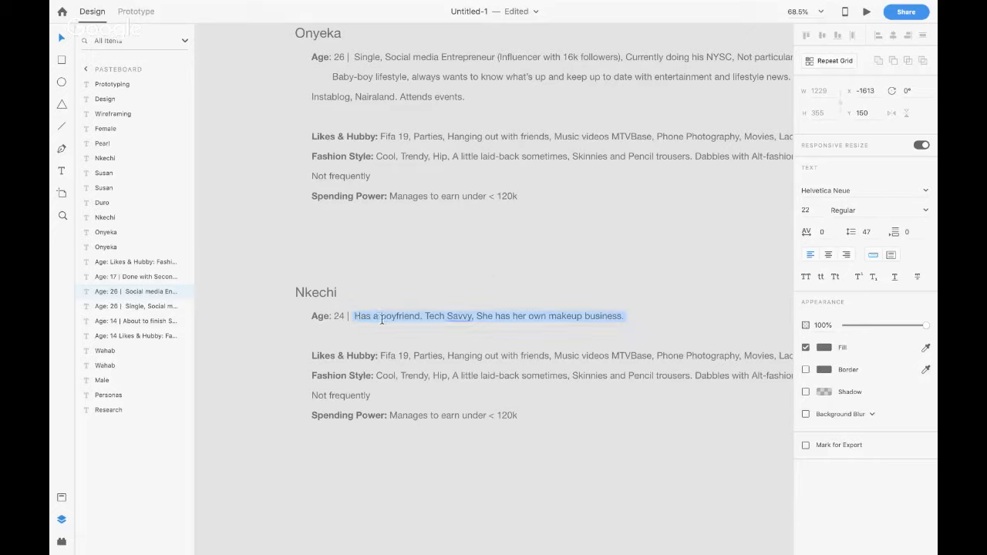
{"action": "key", "text": "BackSpace"}
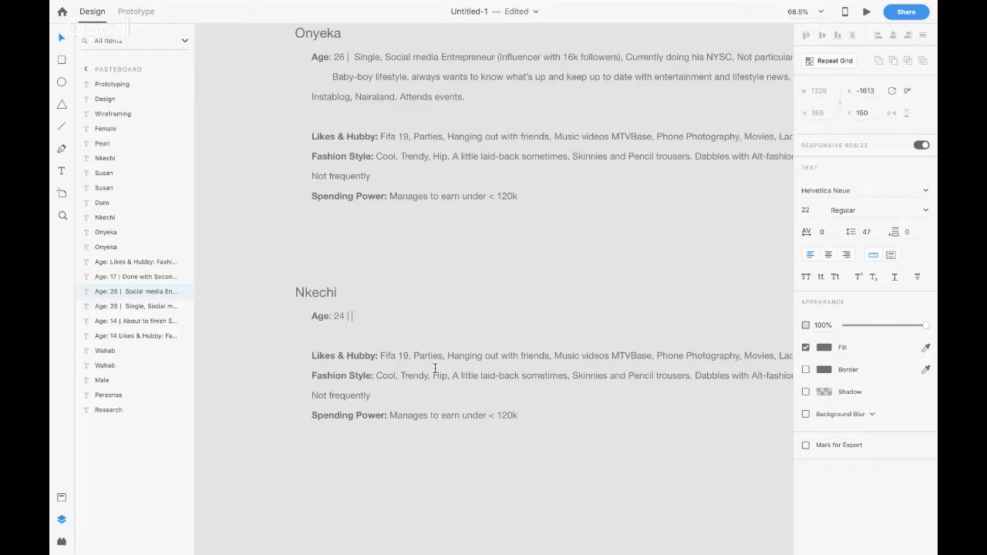
{"action": "type", "text": "working 3 jobs"}
{"action": "type", "text": ", Geek teah"}
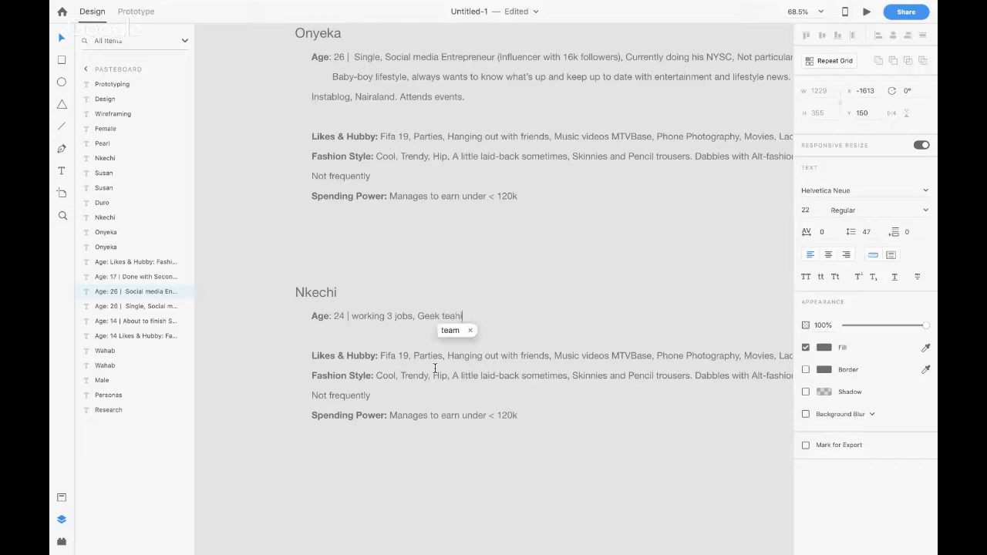
{"action": "key", "text": "BackSpace"}
{"action": "key", "text": "BackSpace"}
{"action": "type", "text": "chie"}
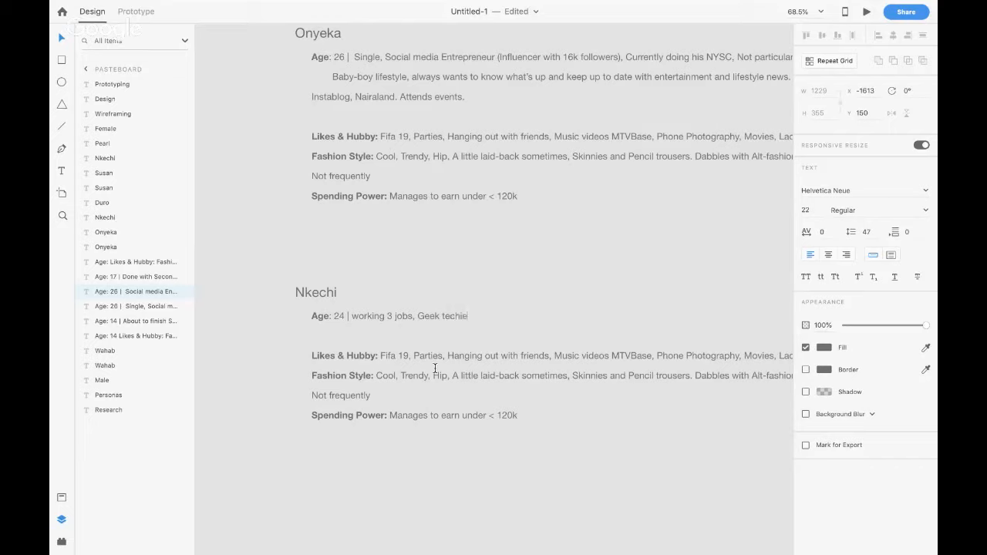
{"action": "type", "text": ". Loves Food."}
Replace the 24-year-old persona's Likes & Hubby text with "Reading, Reviewing food. Hanging out in the beach."
{"action": "left_click", "coordinate": [381, 355]}
{"action": "key", "text": "shift+End"}
{"action": "key", "text": "BackSpace"}
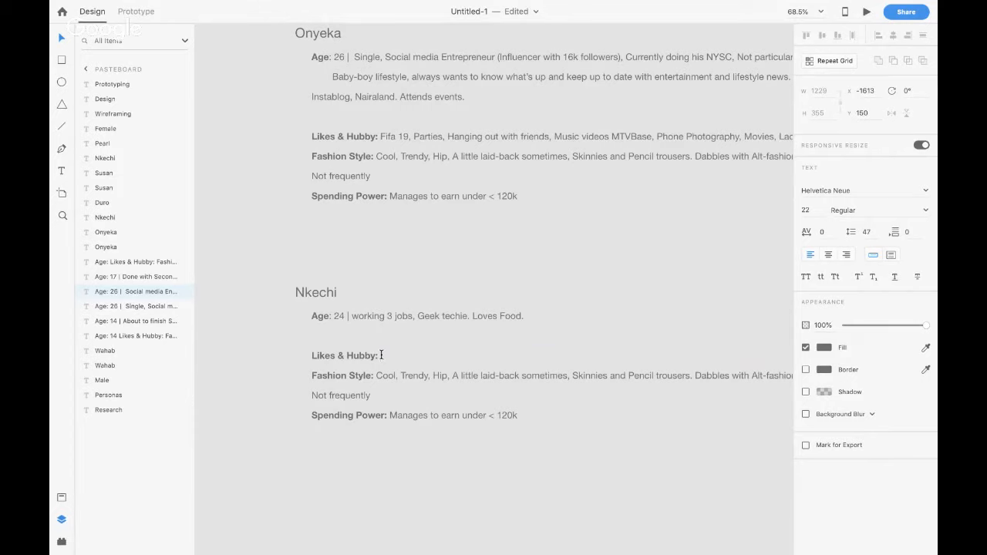
{"action": "type", "text": "Reading, Reviewing food. Hanging"}
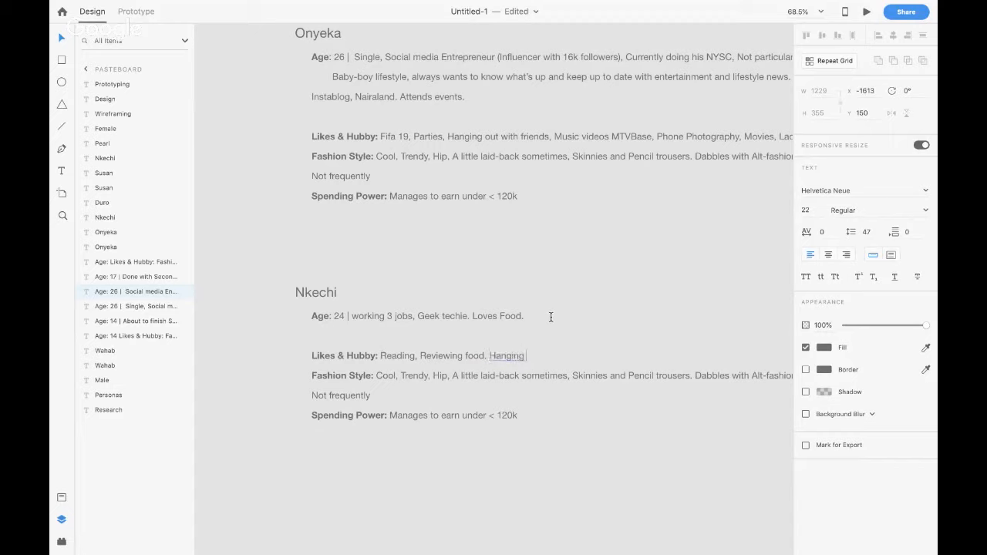
{"action": "type", "text": " out in the beach"}
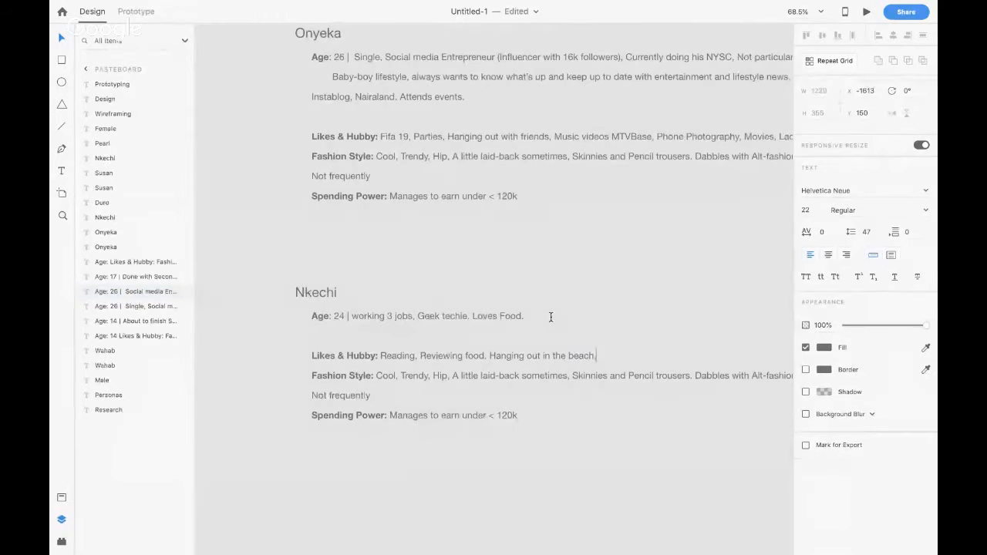
{"action": "type", "text": "."}
Replace the 24-year-old persona's Fashion Style text with "Casual, trendy, cool, dark."
{"action": "left_click_drag", "start_coordinate": [376, 379], "coordinate": [378, 394]}
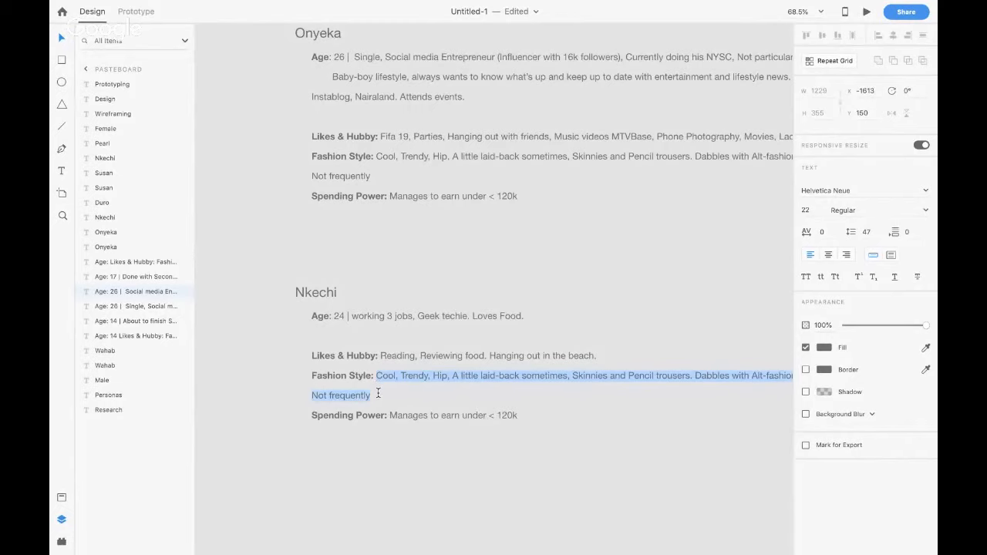
{"action": "type", "text": "Casual"}
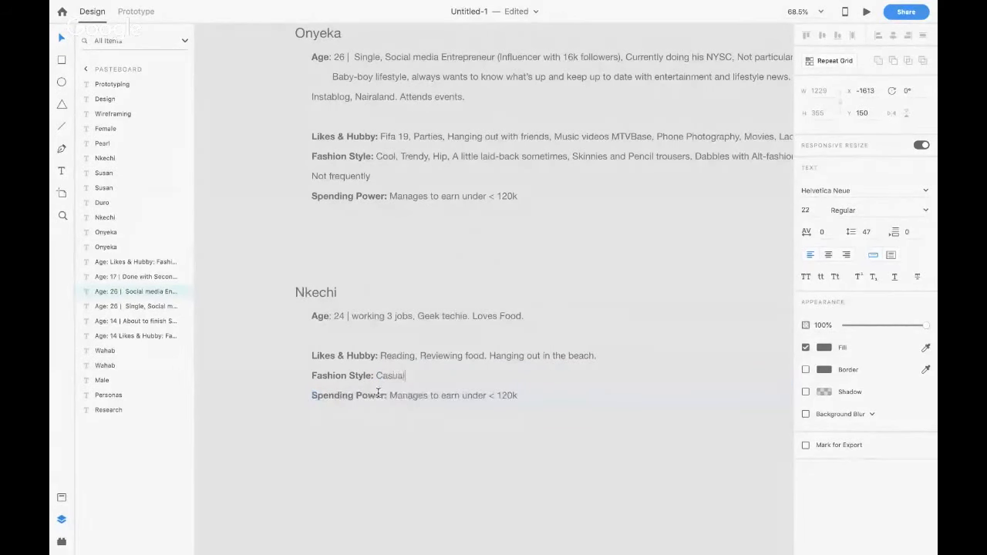
{"action": "type", "text": ", trendy"}
{"action": "type", "text": ", cool."}
{"action": "type", "text": "dark."}
Change the 24-year-old persona's Spending Power amount to "> 520k" and enlarge the figure to font size 41
{"action": "type", "text": "> "}
{"action": "type", "text": "5"}
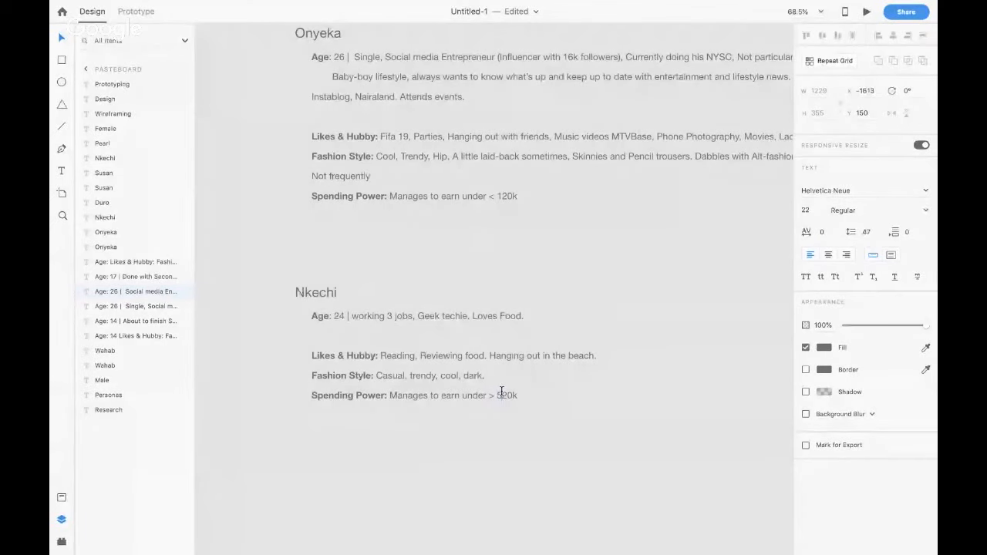
{"action": "left_click_drag", "start_coordinate": [497, 395], "coordinate": [519, 395]}
{"action": "key", "text": "super+shift+period"}
{"action": "key", "text": "super+shift+period"}
{"action": "key", "text": "super+shift+period"}
{"action": "key", "text": "super+shift+period"}
{"action": "key", "text": "super+shift+period"}
{"action": "key", "text": "super+shift+period"}
{"action": "key", "text": "super+shift+period"}
{"action": "key", "text": "super+shift+period"}
{"action": "key", "text": "super+shift+period"}
{"action": "key", "text": "super+shift+period"}
Extend the enlarged Spending Power figure to "520,000,000k"
{"action": "type", "text": ",0000"}
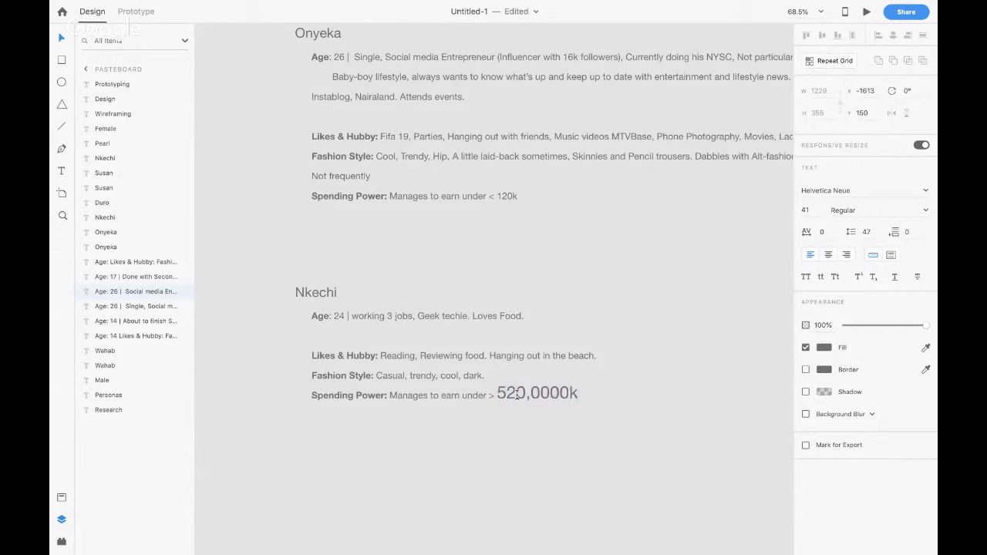
{"action": "key", "text": "BackSpace"}
{"action": "type", "text": ",000"}
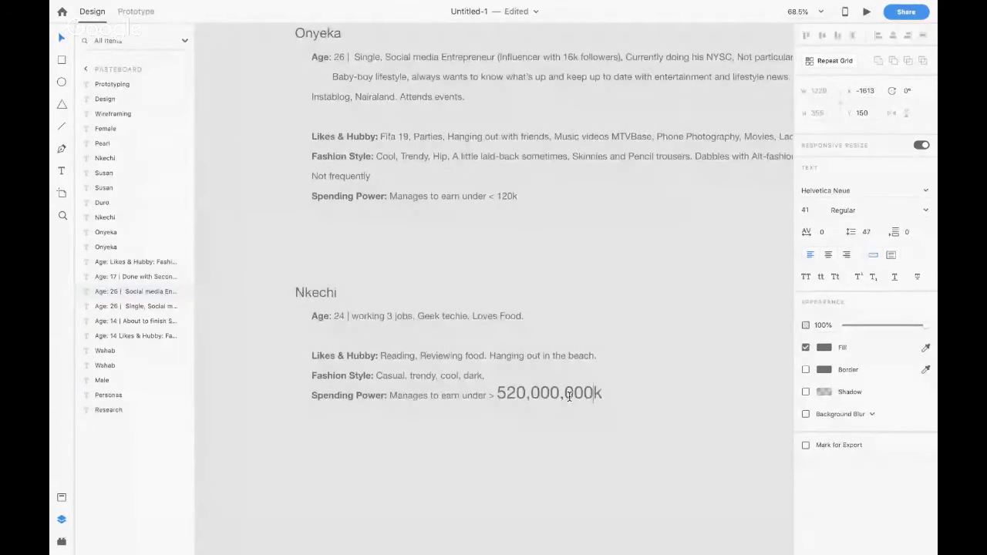
Delete the enlarged amount from the 24-year-old persona's Spending Power line
{"action": "key", "text": "BackSpace"}
{"action": "key", "text": "BackSpace"}
{"action": "key", "text": "BackSpace"}
{"action": "key", "text": "BackSpace"}
{"action": "key", "text": "BackSpace"}
{"action": "key", "text": "BackSpace"}
{"action": "key", "text": "BackSpace"}
{"action": "key", "text": "BackSpace"}
{"action": "key", "text": "BackSpace"}
{"action": "key", "text": "BackSpace"}
{"action": "key", "text": "BackSpace"}
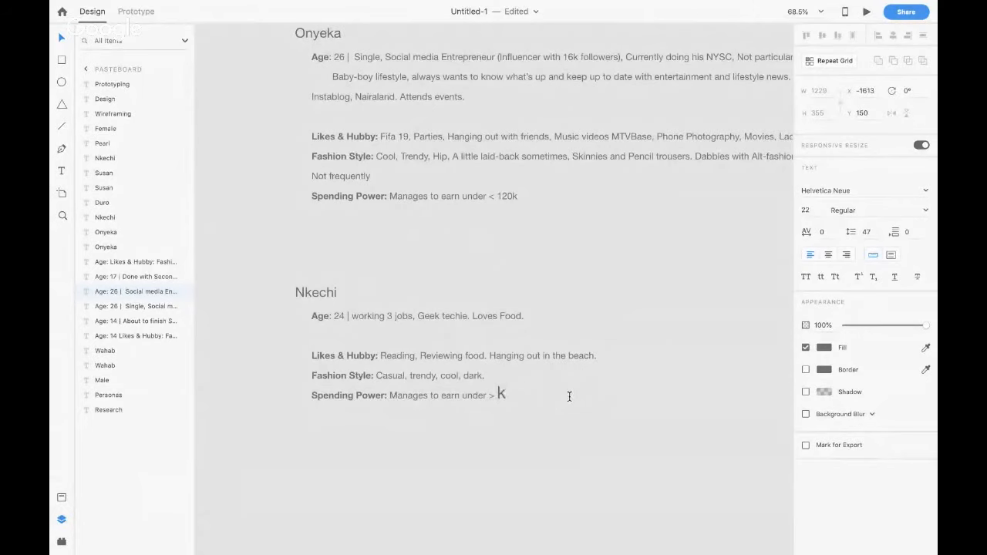
{"action": "key", "text": "shift+Right"}
{"action": "key", "text": "BackSpace"}
Replace the remaining Spending Power text of the 24-year-old persona with "220k/m"
{"action": "left_click_drag", "start_coordinate": [388, 395], "coordinate": [421, 411]}
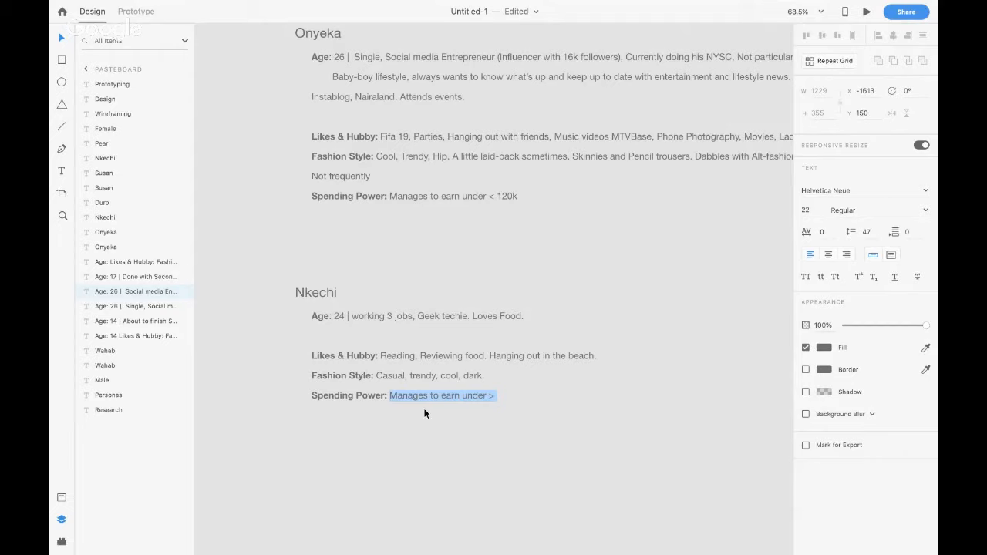
{"action": "type", "text": "220"}
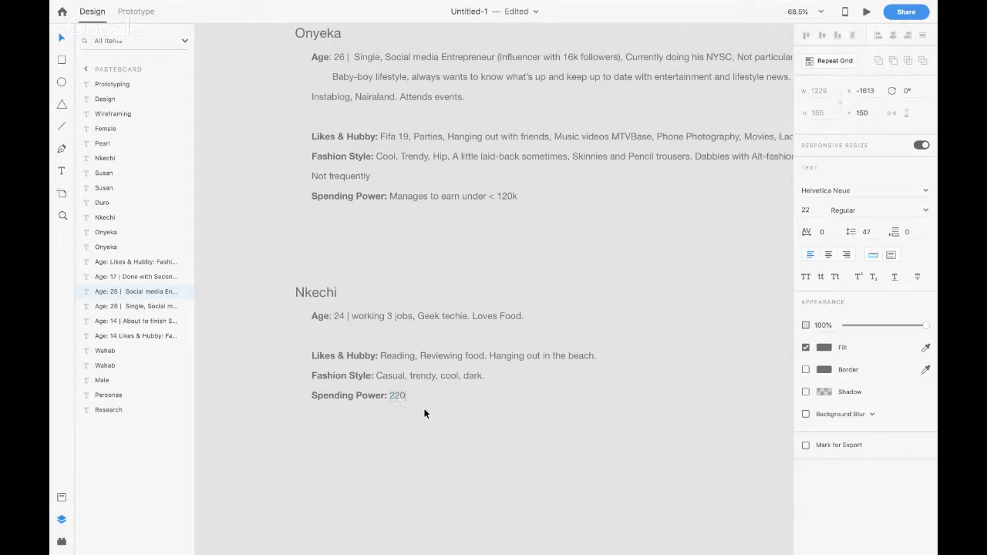
{"action": "type", "text": "k/m"}
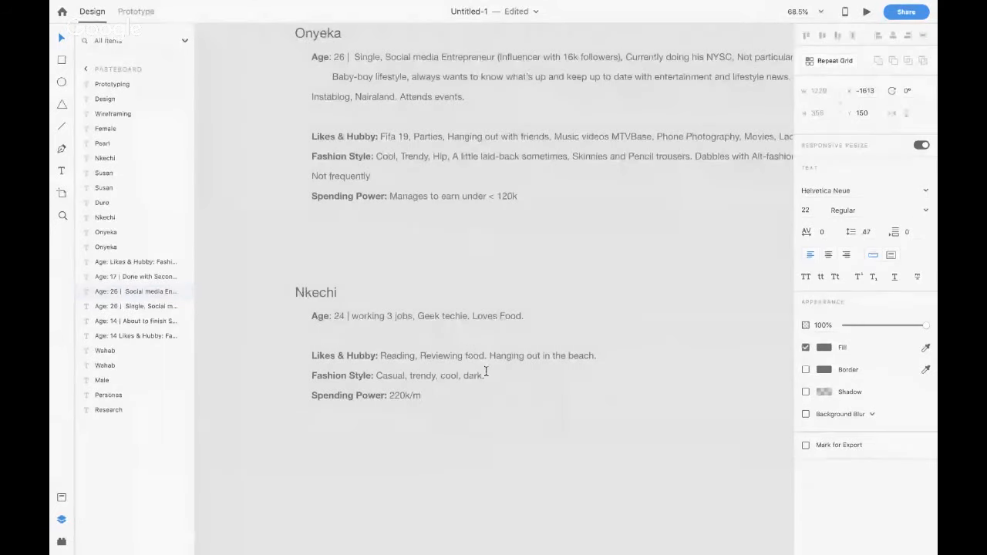
{"action": "key", "text": "Escape"}
{"action": "left_click", "coordinate": [280, 265]}
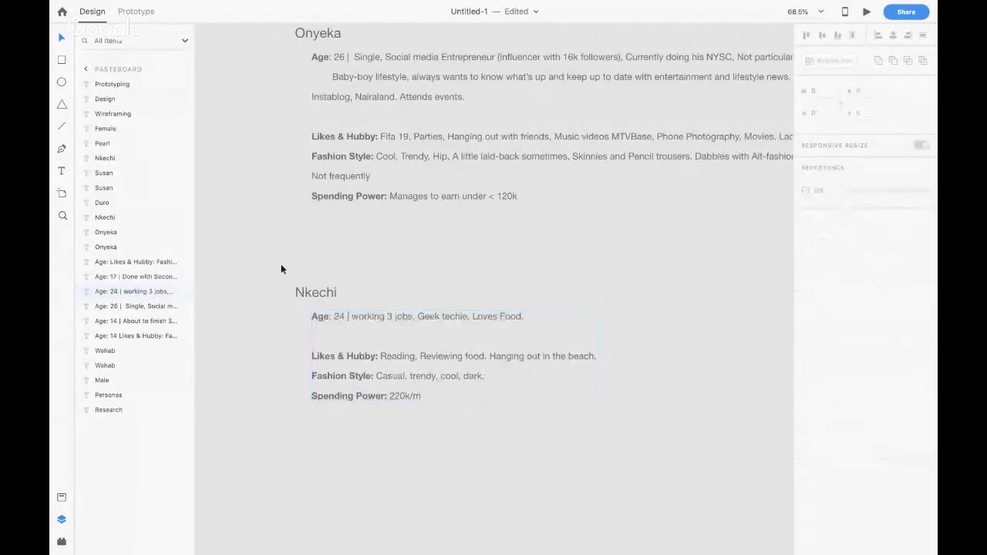
Replace the 33-year-old persona's background text with "Calm and reserved, Loves Tech, has a job but also freelances, not very out going because stress"
{"action": "scroll", "coordinate": [281, 266], "scroll_direction": "down", "scroll_amount": 3}
{"action": "scroll", "coordinate": [281, 266], "scroll_direction": "up", "scroll_amount": 3}
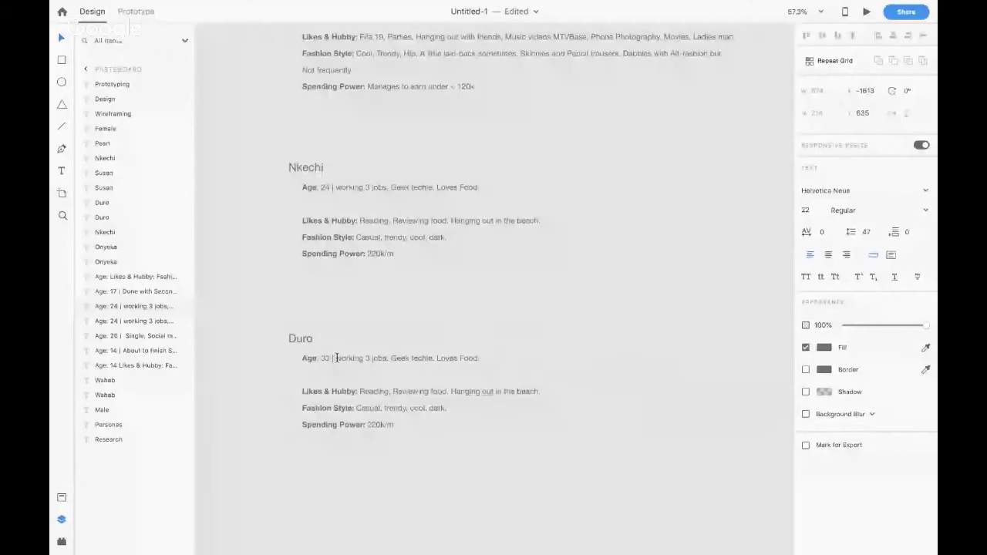
{"action": "left_click_drag", "start_coordinate": [335, 357], "coordinate": [482, 358]}
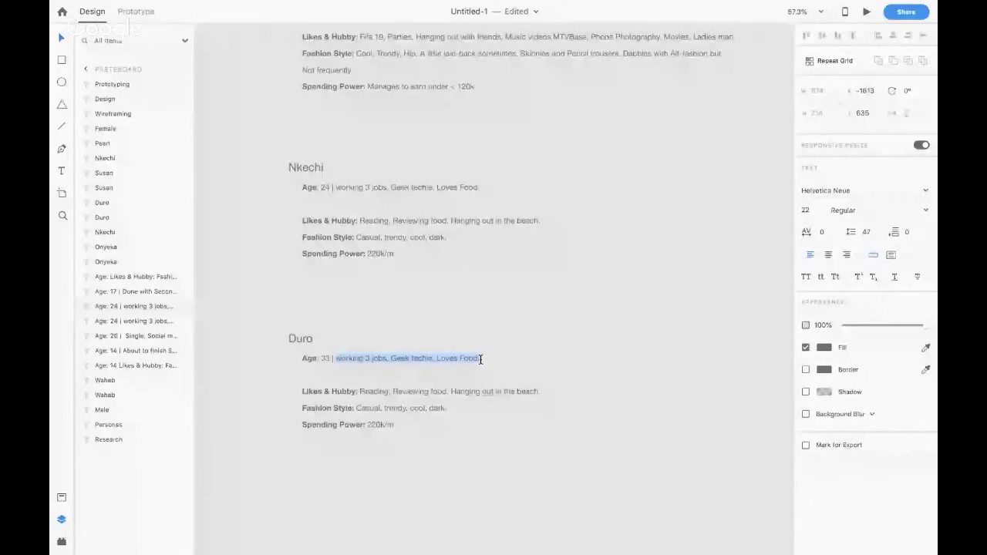
{"action": "type", "text": "Calm and rel"}
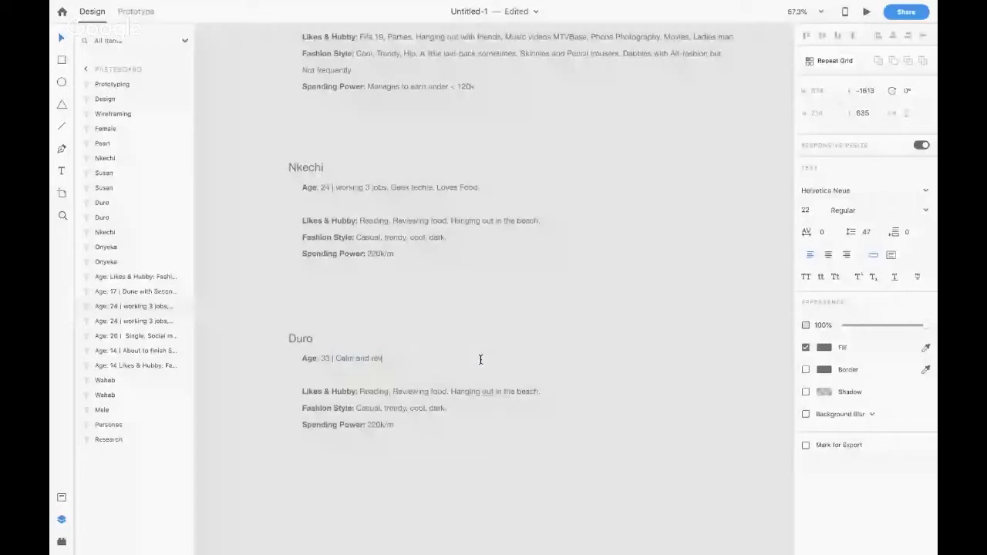
{"action": "type", "text": "served."}
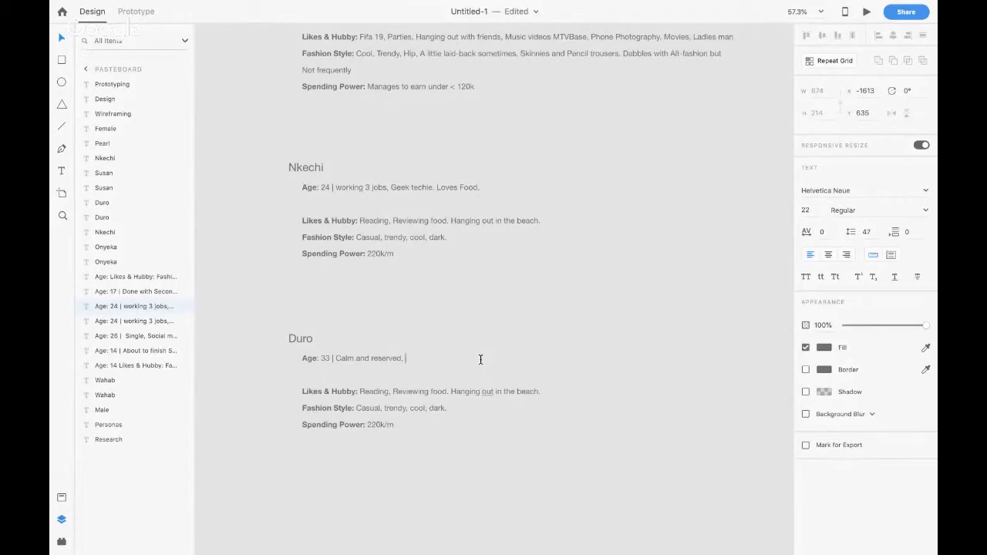
{"action": "type", "text": "Loves Tech, has a job but also freelances, not very out"}
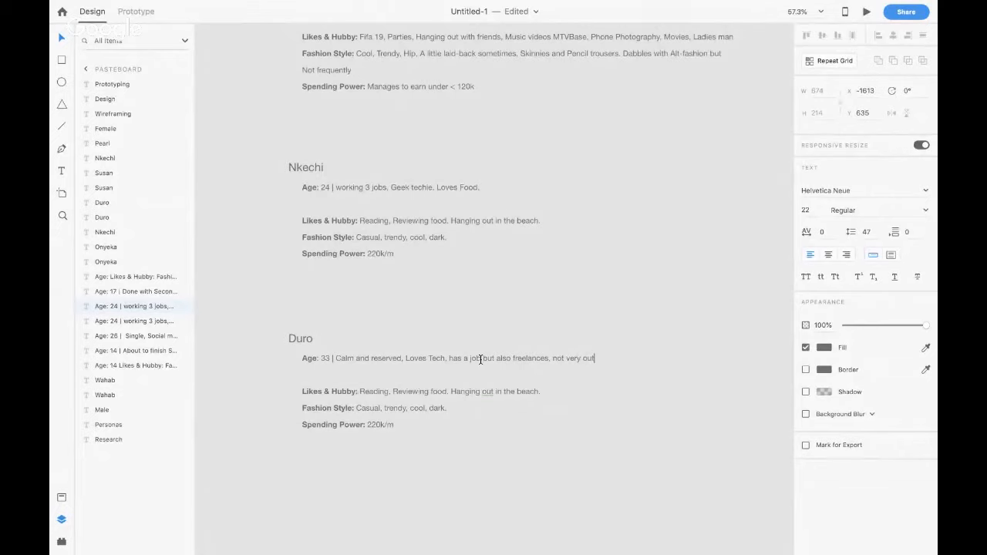
{"action": "type", "text": " going bed"}
{"action": "type", "text": "ause"}
{"action": "type", "text": "stress"}
{"action": "key", "text": "Return"}
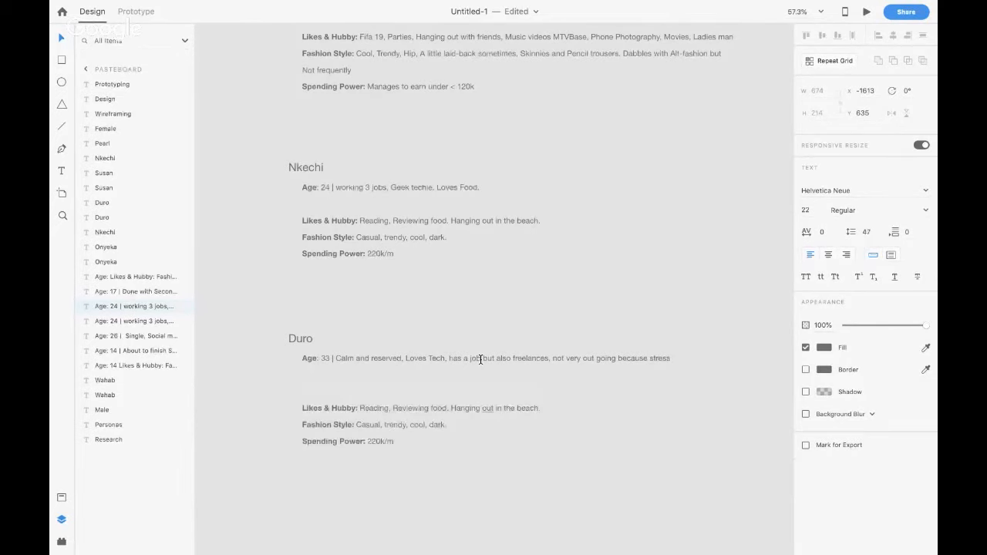
Add a second background line to the 33-year-old persona: "Introvert. Has funny relationship with social, loves smart convos that could lead to money."
{"action": "key", "text": "ctrl+Left"}
{"action": "key", "text": "ctrl+Left"}
{"action": "key", "text": "ctrl+Right"}
{"action": "type", "text": "Inv"}
{"action": "key", "text": "BackSpace"}
{"action": "type", "text": "trovert. Has funn"}
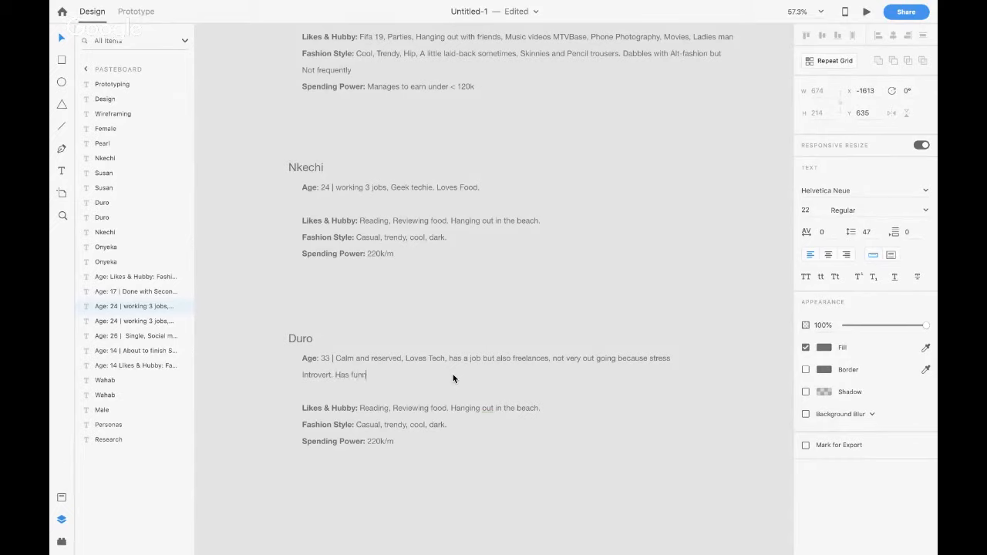
{"action": "type", "text": "y relationship with social"}
{"action": "key", "text": "BackSpace"}
{"action": "type", "text": ", loves smart convos that could lead"}
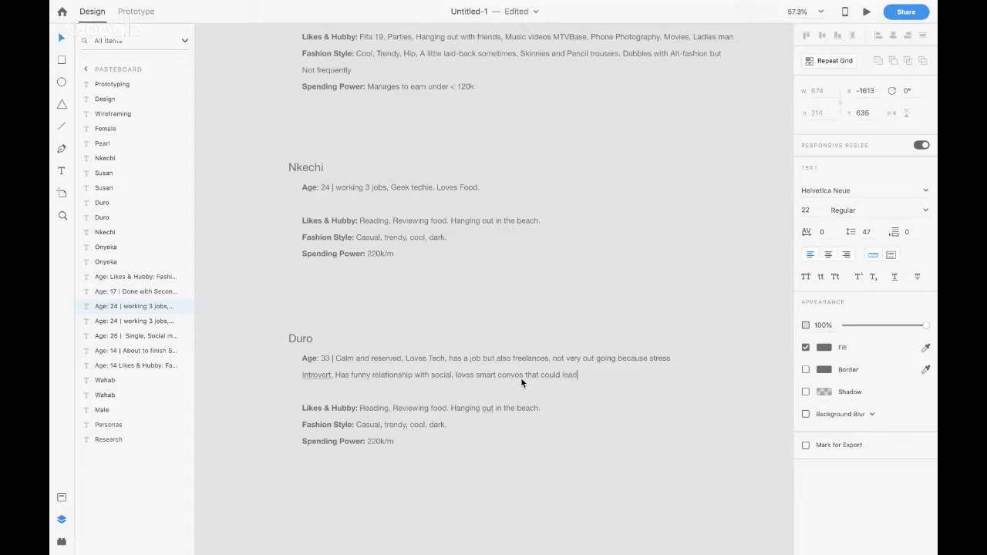
{"action": "type", "text": " to money."}
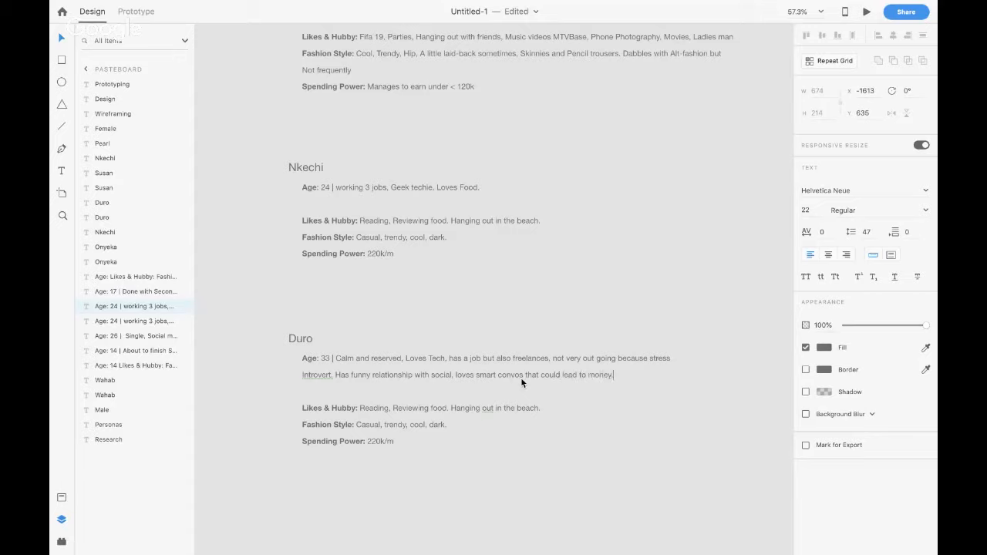
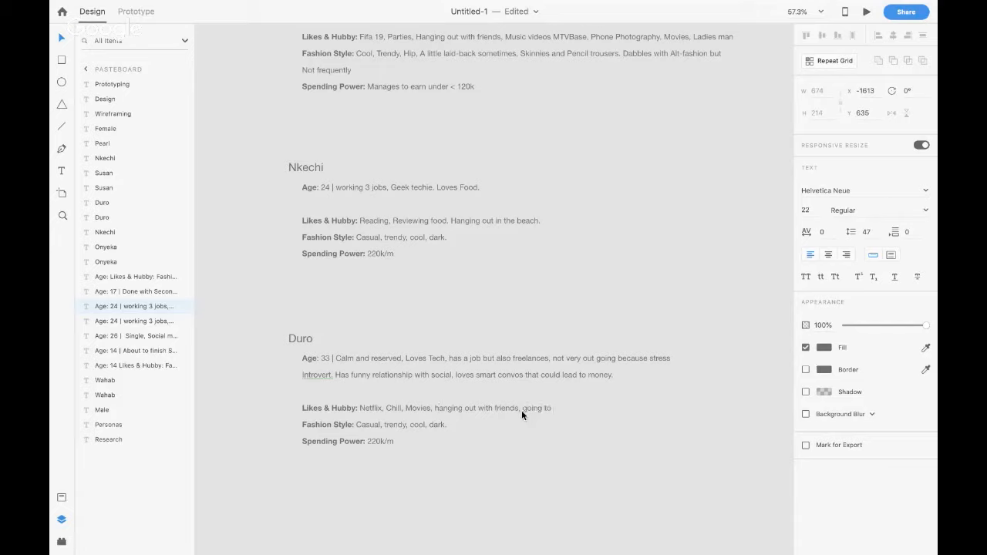
Complete the 33-year-old persona's Likes & Hubby text with "tech conferences. Video games."
{"action": "type", "text": "tech conference"}
{"action": "key", "text": "Return"}
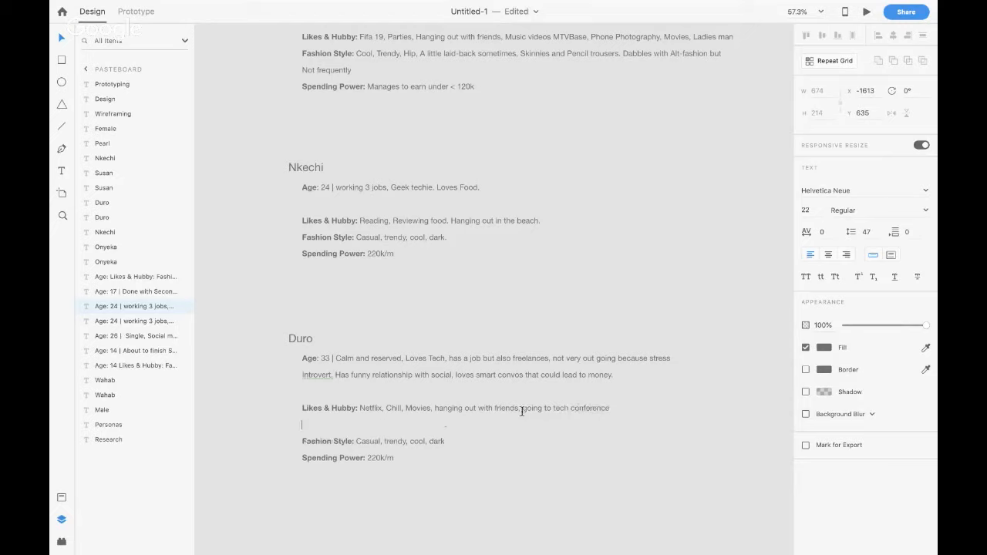
{"action": "key", "text": "BackSpace"}
{"action": "type", "text": "s"}
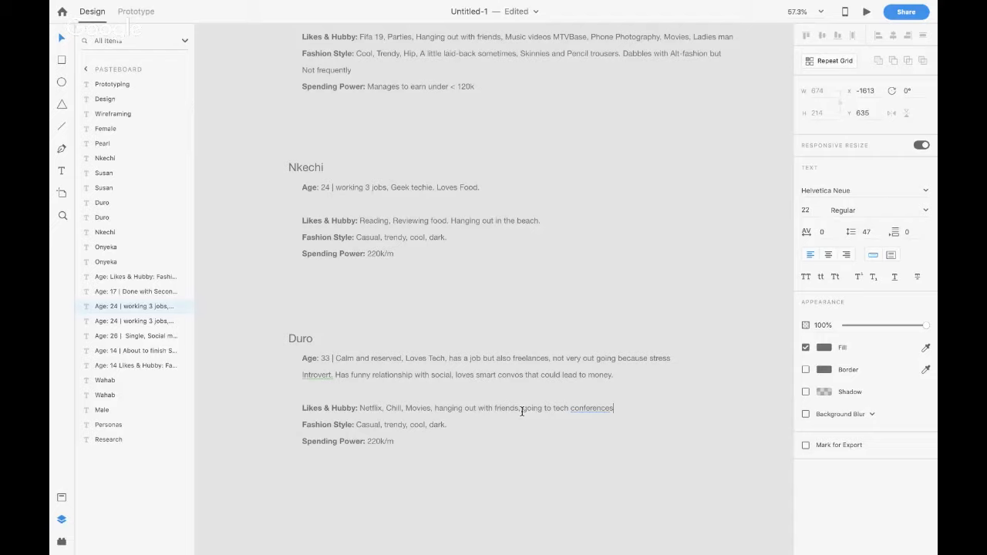
{"action": "type", "text": ". V"}
{"action": "type", "text": "ideo games,"}
Replace the 33-year-old persona's Fashion Style text with "Nerdy. Sometimes cool. Dark muted colours."
{"action": "left_click_drag", "start_coordinate": [357, 425], "coordinate": [448, 425]}
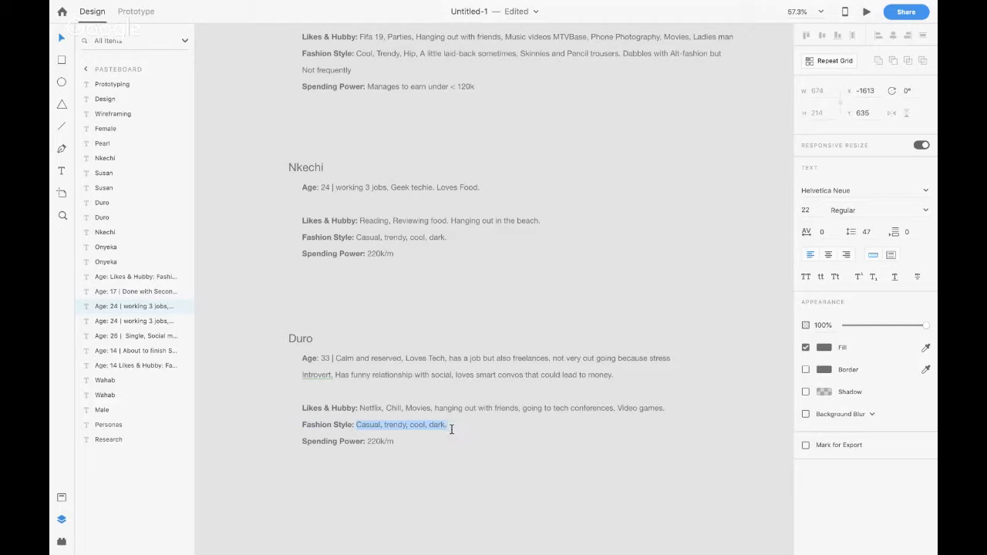
{"action": "left_click", "coordinate": [645, 400]}
{"action": "left_click_drag", "start_coordinate": [357, 425], "coordinate": [462, 424]}
{"action": "type", "text": "Nerdy."}
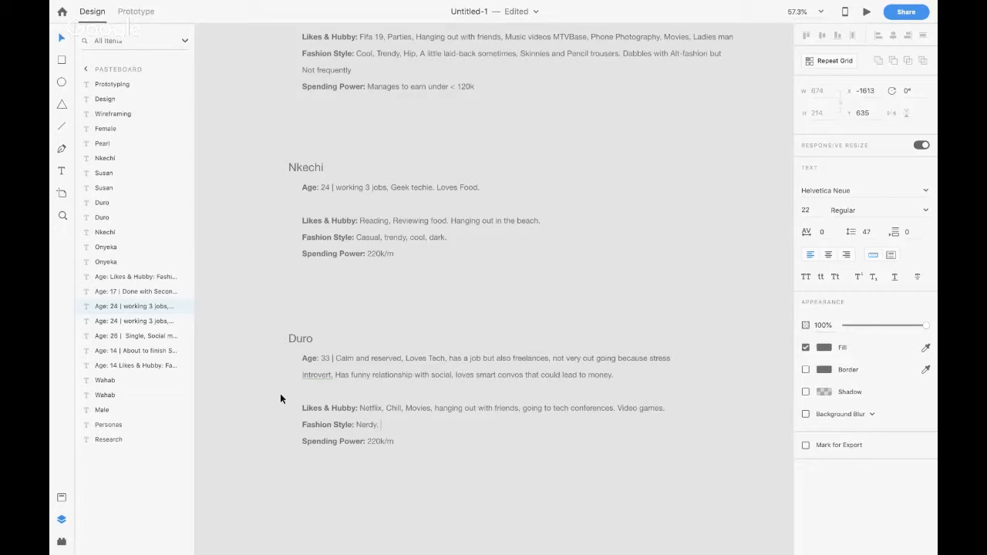
{"action": "type", "text": "Sometimes cool, "}
{"action": "type", "text": "Dark muted colors."}
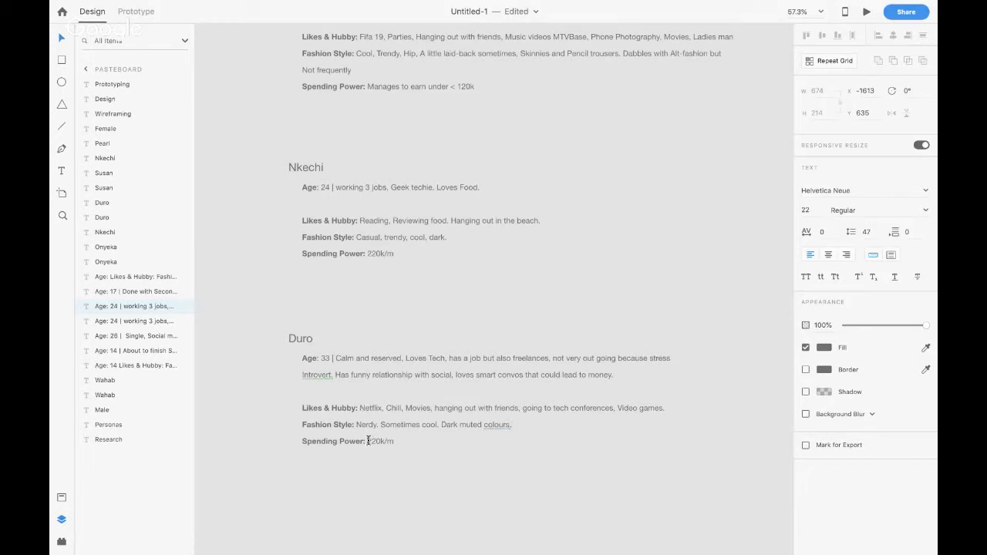
Change the 33-year-old persona's Spending Power to "750k/m"
{"action": "left_click_drag", "start_coordinate": [368, 441], "coordinate": [396, 441]}
{"action": "key", "text": "Left"}
{"action": "type", "text": "7"}
{"action": "key", "text": "Delete"}
{"action": "type", "text": "5"}
{"action": "left_click", "coordinate": [408, 441]}
{"action": "key", "text": "Escape"}
{"action": "left_click", "coordinate": [418, 445]}
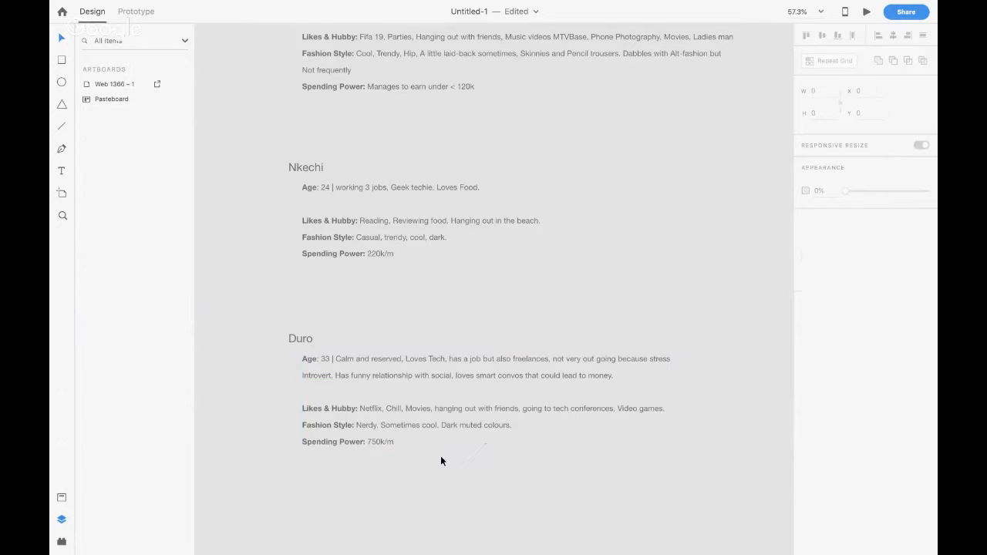
Duplicate the 33-year-old persona's heading and description, placing the copy directly below the original
{"action": "scroll", "coordinate": [441, 458], "scroll_direction": "down", "scroll_amount": 5}
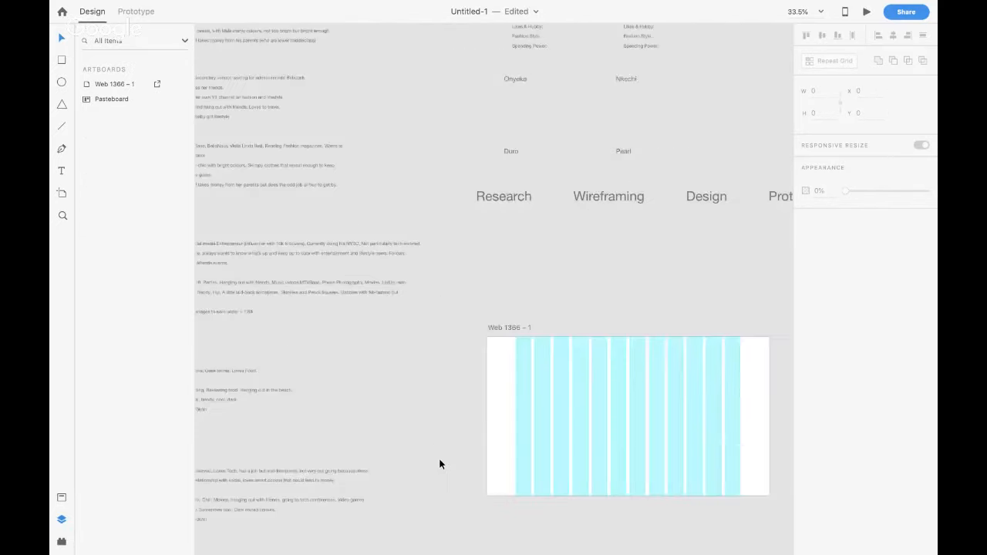
{"action": "scroll", "coordinate": [439, 463], "scroll_direction": "up", "scroll_amount": 5}
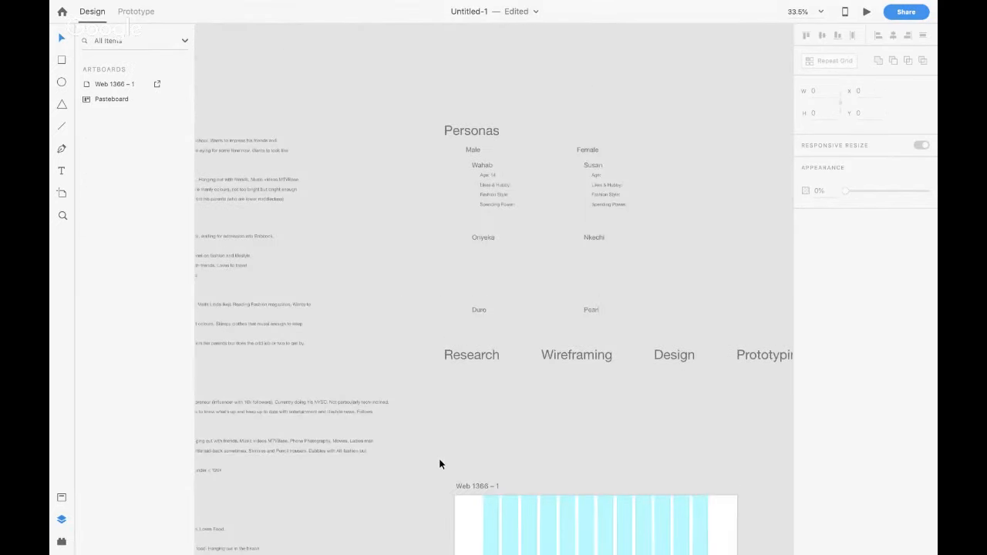
{"action": "scroll", "coordinate": [440, 463], "scroll_direction": "down", "scroll_amount": 8}
{"action": "scroll", "coordinate": [439, 464], "scroll_direction": "left", "scroll_amount": 9}
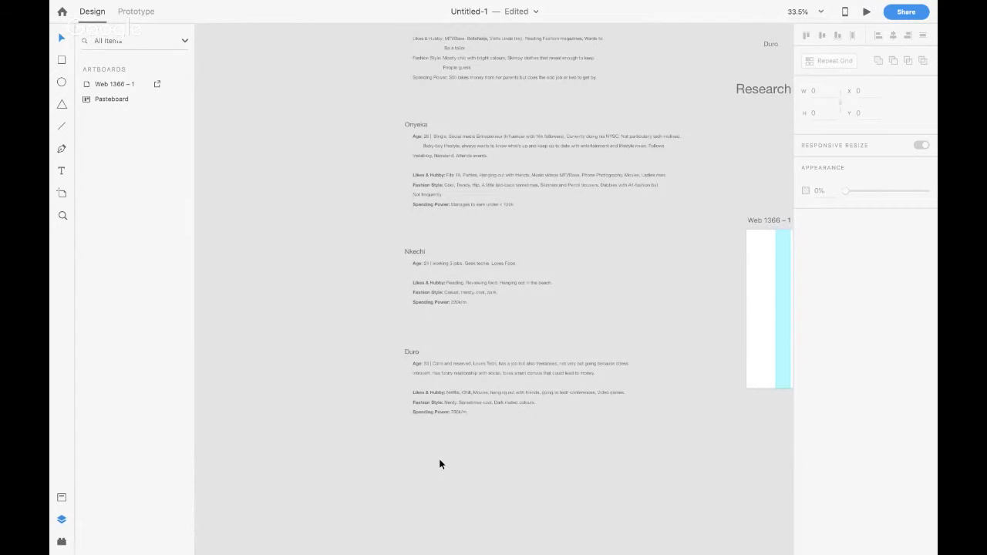
{"action": "left_click_drag", "start_coordinate": [394, 346], "coordinate": [452, 426]}
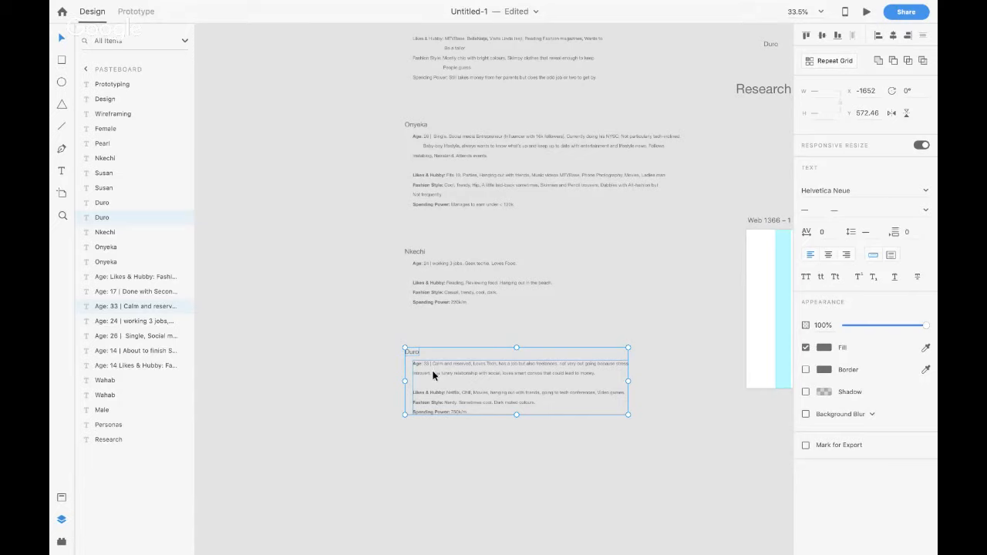
{"action": "left_click_drag", "start_coordinate": [434, 378], "coordinate": [442, 471]}
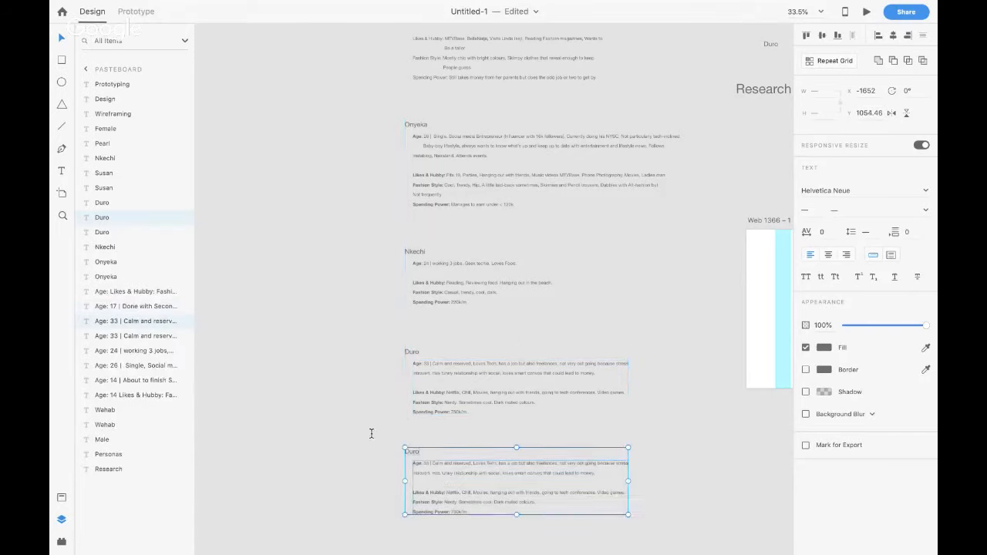
{"action": "key", "text": "ctrl+Left"}
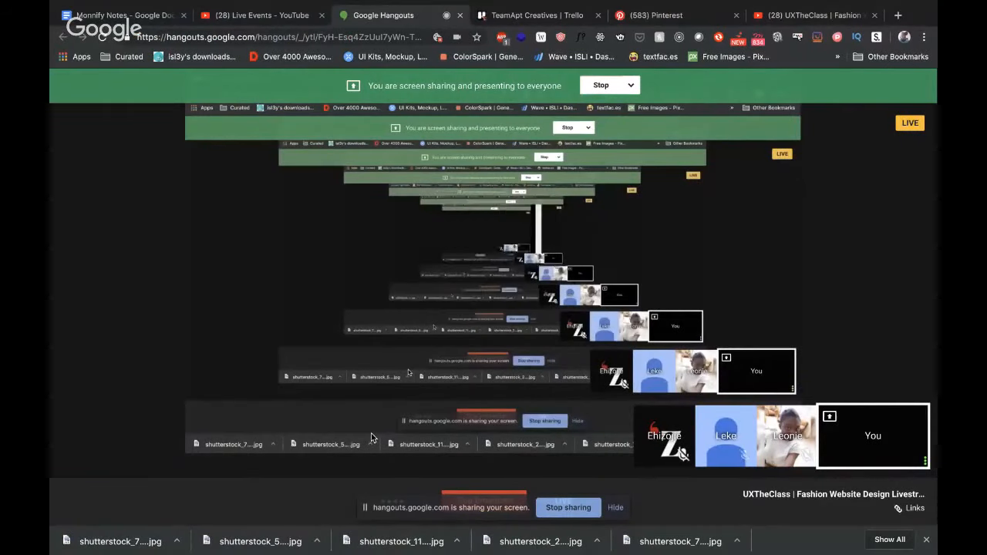
{"action": "key", "text": "ctrl+Right"}
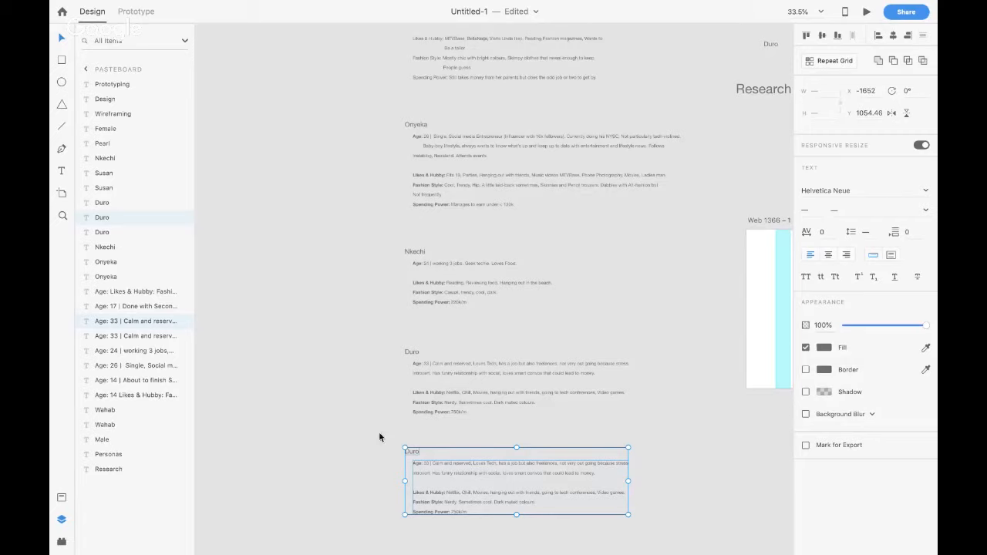
Change the duplicated persona's heading to the name of the last female persona in the overview
{"action": "left_click", "coordinate": [375, 438]}
{"action": "left_click", "coordinate": [410, 454]}
{"action": "double_click", "coordinate": [411, 452]}
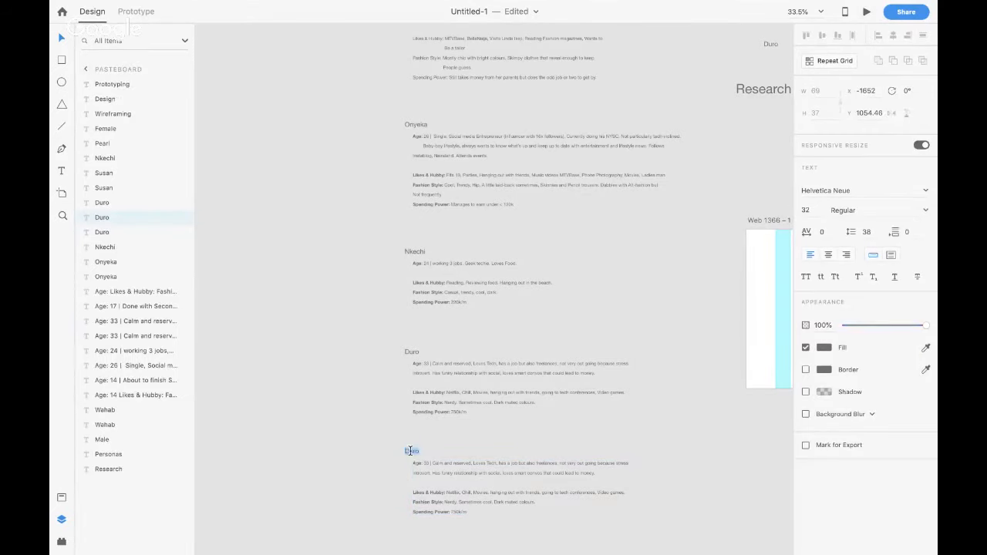
{"action": "type", "text": "Pearl"}
{"action": "key", "text": "Escape"}
Set the duplicated persona's age to 35 and replace its two-line background text with "married,"
{"action": "scroll", "coordinate": [431, 448], "scroll_direction": "up", "scroll_amount": 6}
{"action": "left_click", "coordinate": [422, 487]}
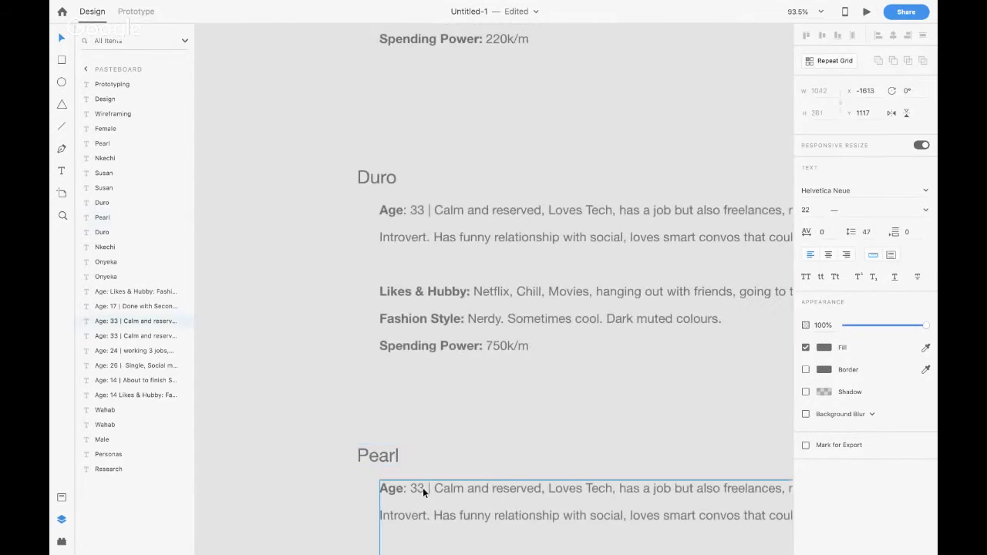
{"action": "double_click", "coordinate": [422, 487]}
{"action": "left_click", "coordinate": [422, 487]}
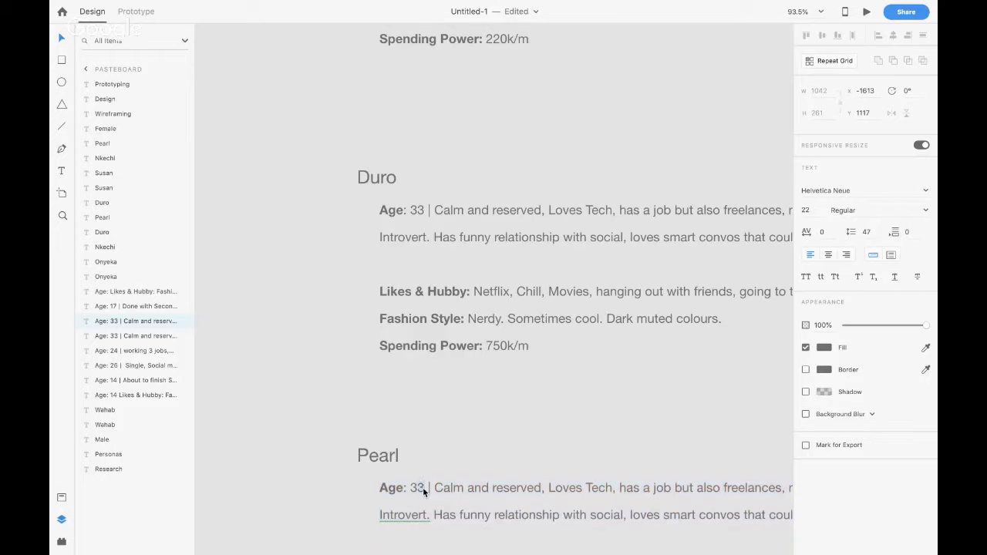
{"action": "key", "text": "BackSpace"}
{"action": "type", "text": "5"}
{"action": "key", "text": "super+shift+Down"}
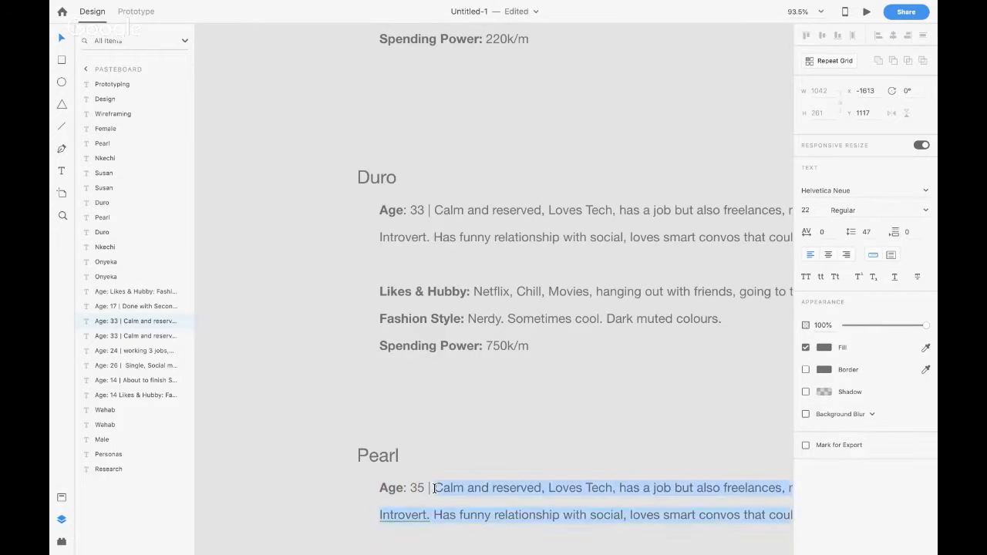
{"action": "type", "text": "married"}
{"action": "key", "text": "Return"}
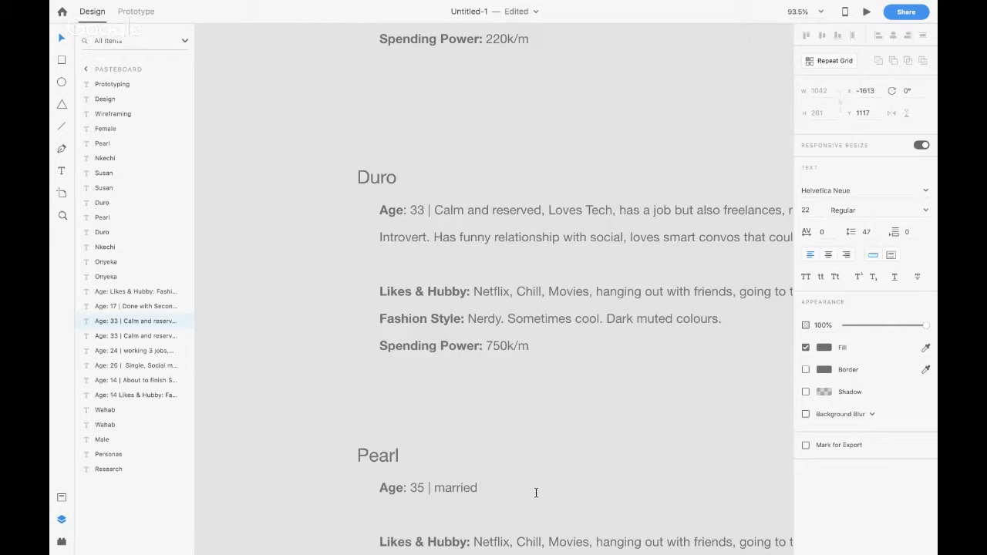
{"action": "type", "text": ","}
Switch to the browser and open the YouTube page of the Fashion Website Design livestream with its live chat
{"action": "key", "text": "ctrl+Left"}
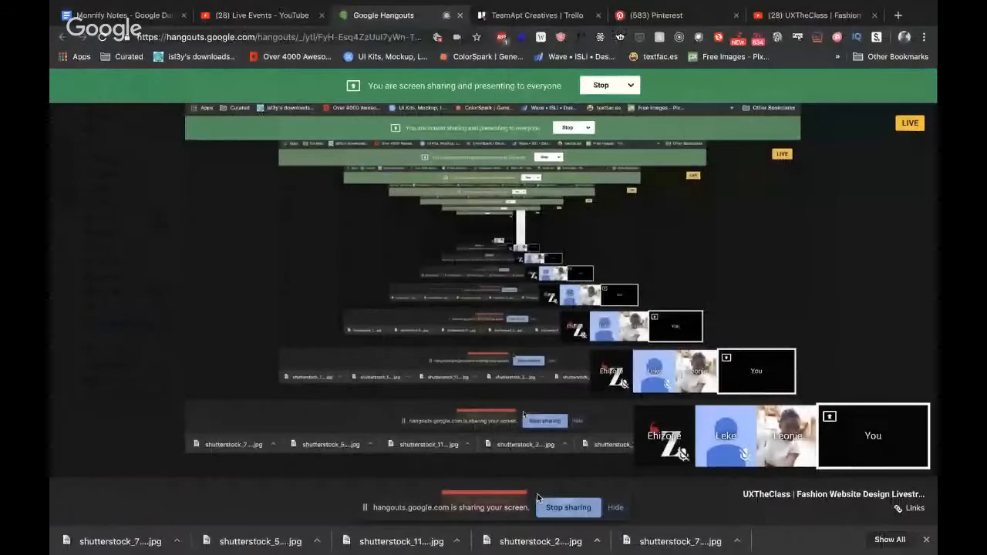
{"action": "left_click", "coordinate": [809, 15]}
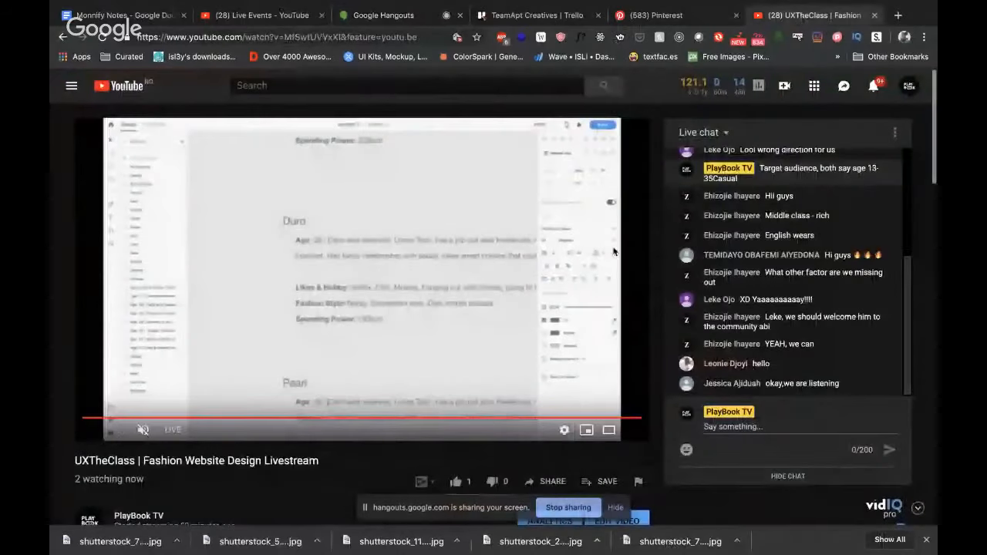
Switch back to Adobe XD and extend the 35-year-old persona's background with "Entrepreneur, has 2 kids,"
{"action": "key", "text": "ctrl+Right"}
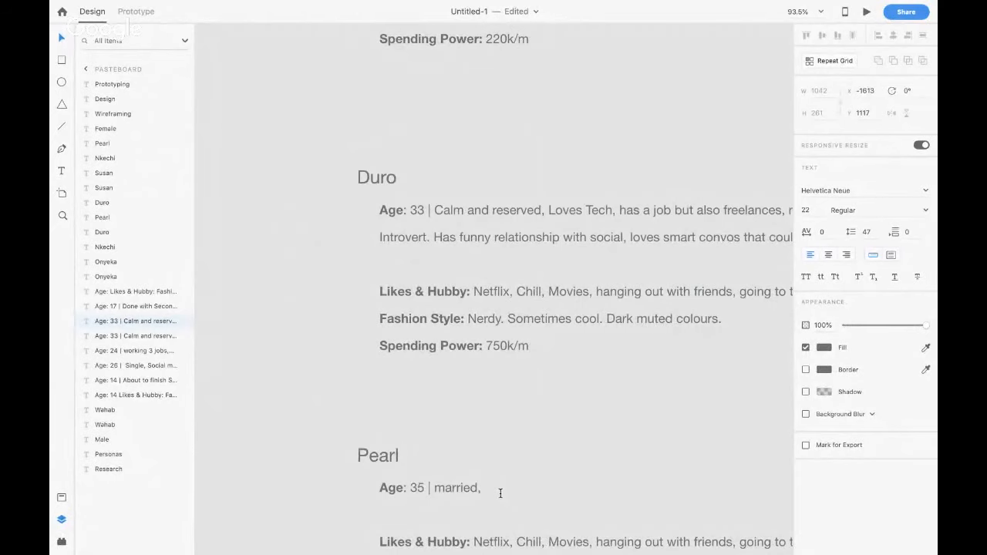
{"action": "type", "text": "Entrepre"}
{"action": "type", "text": "neur"}
{"action": "key", "text": "Return"}
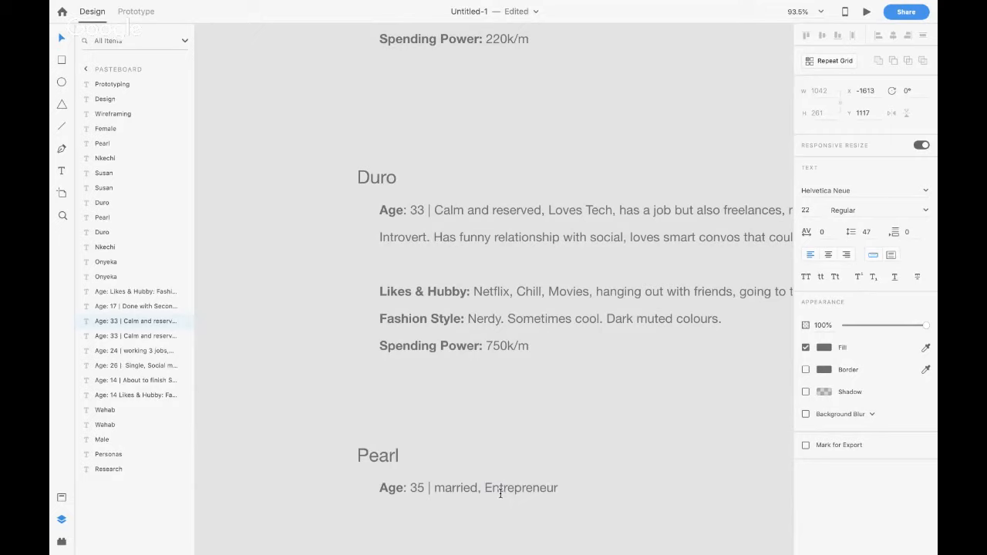
{"action": "key", "text": "BackSpace"}
{"action": "type", "text": ", has 2 kids,"}
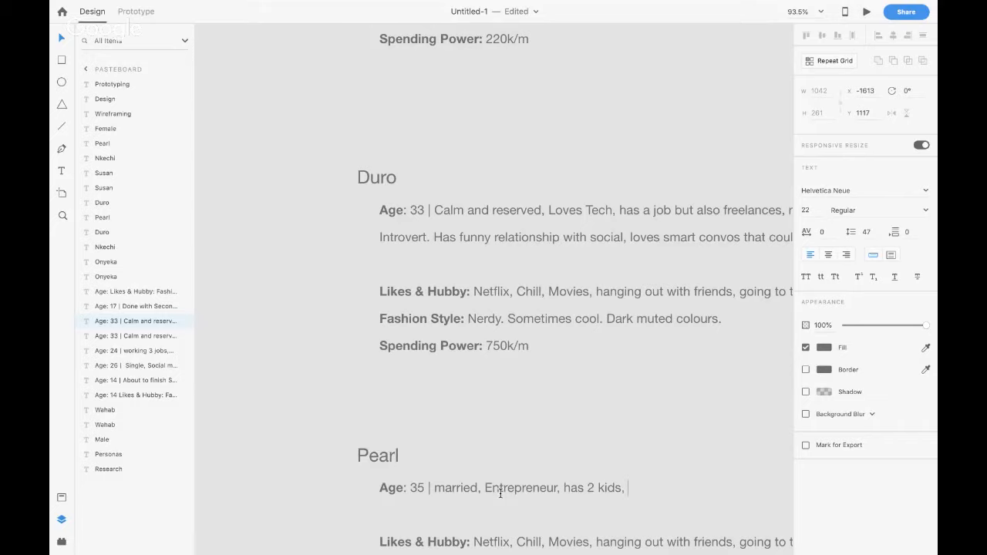
{"action": "key", "text": "Escape"}
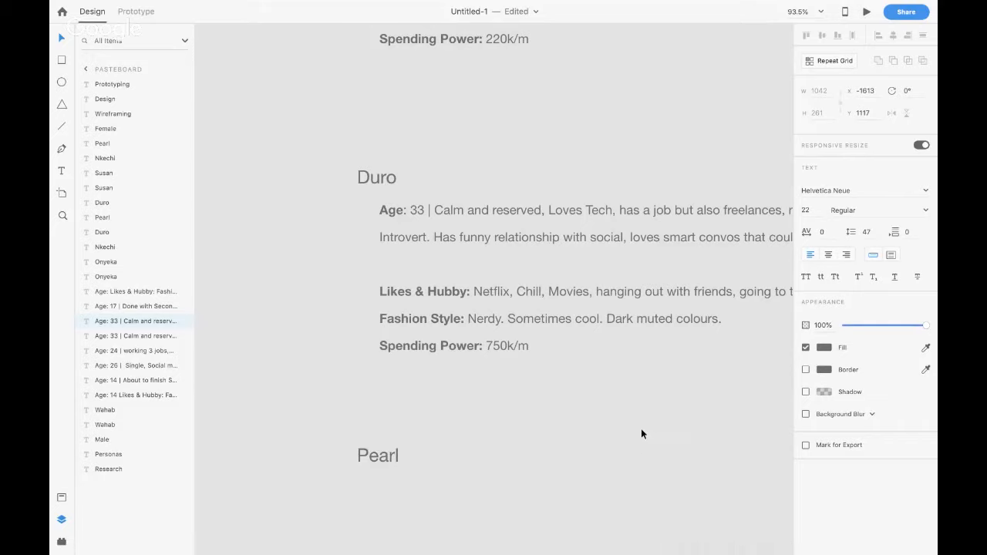
Replace "Netflix, Chill, Movies" with "Gossip" in the 35-year-old persona's likes
{"action": "scroll", "coordinate": [641, 428], "scroll_direction": "down", "scroll_amount": 3}
{"action": "scroll", "coordinate": [641, 432], "scroll_direction": "down", "scroll_amount": 2}
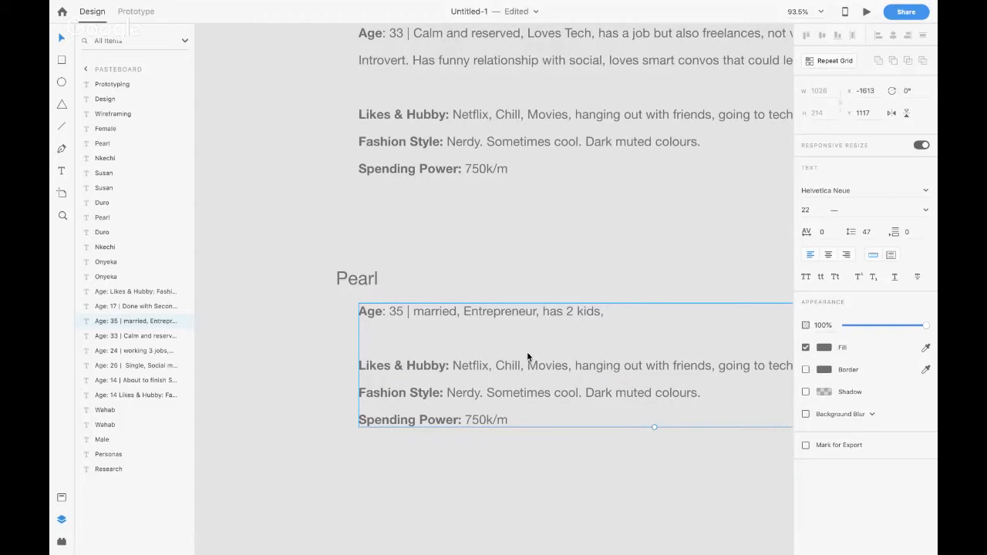
{"action": "scroll", "coordinate": [382, 368], "scroll_direction": "right", "scroll_amount": 4}
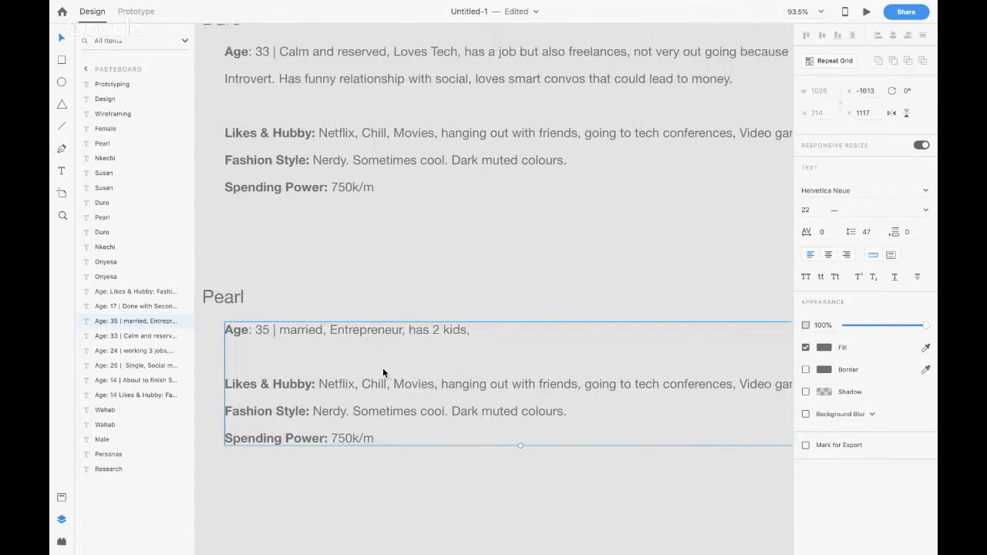
{"action": "double_click", "coordinate": [322, 394]}
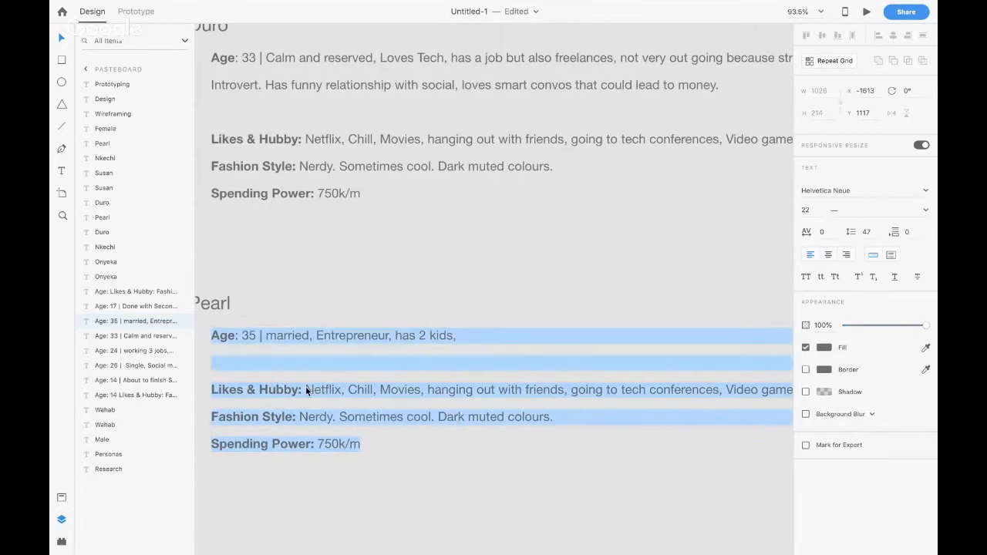
{"action": "left_click", "coordinate": [306, 389]}
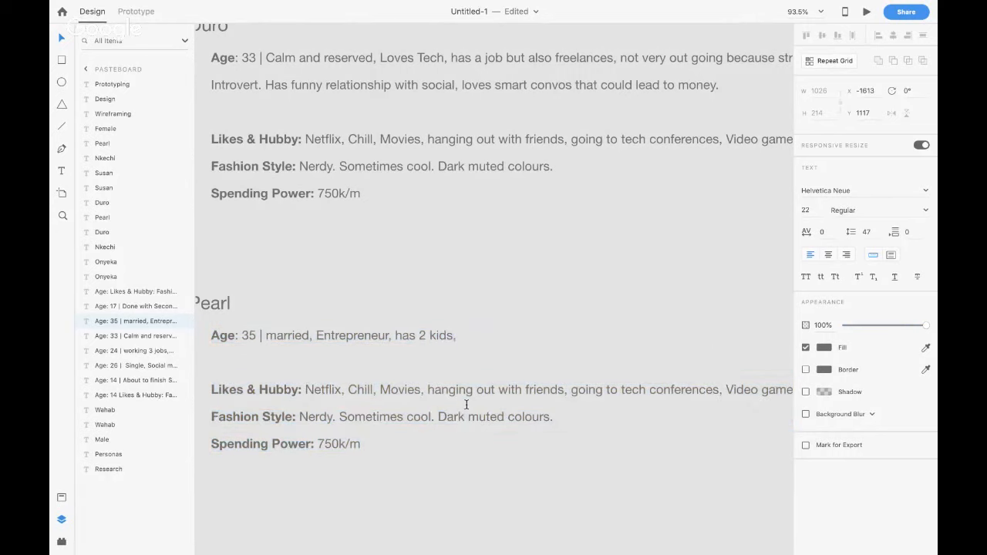
{"action": "key", "text": "BackSpace"}
{"action": "type", "text": "G"}
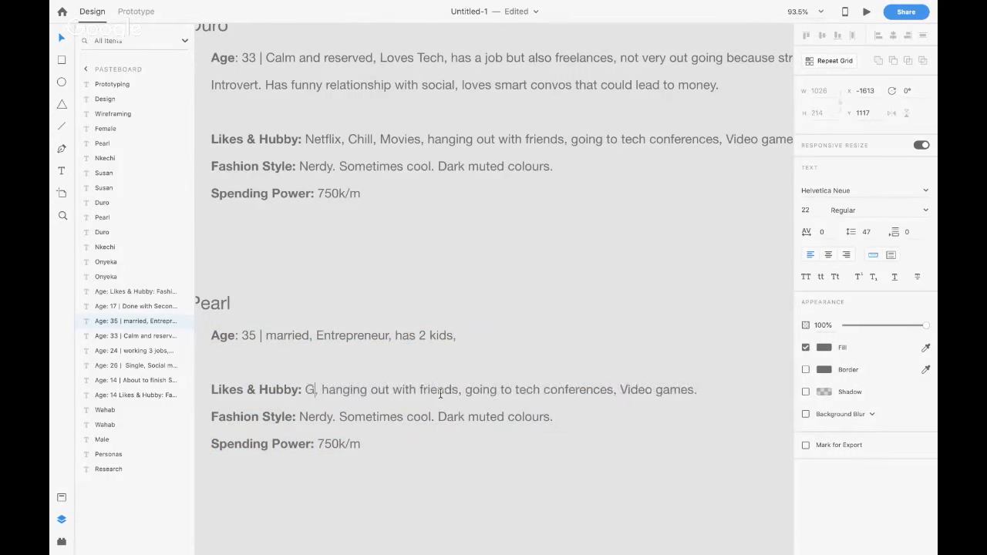
{"action": "type", "text": "ossip"}
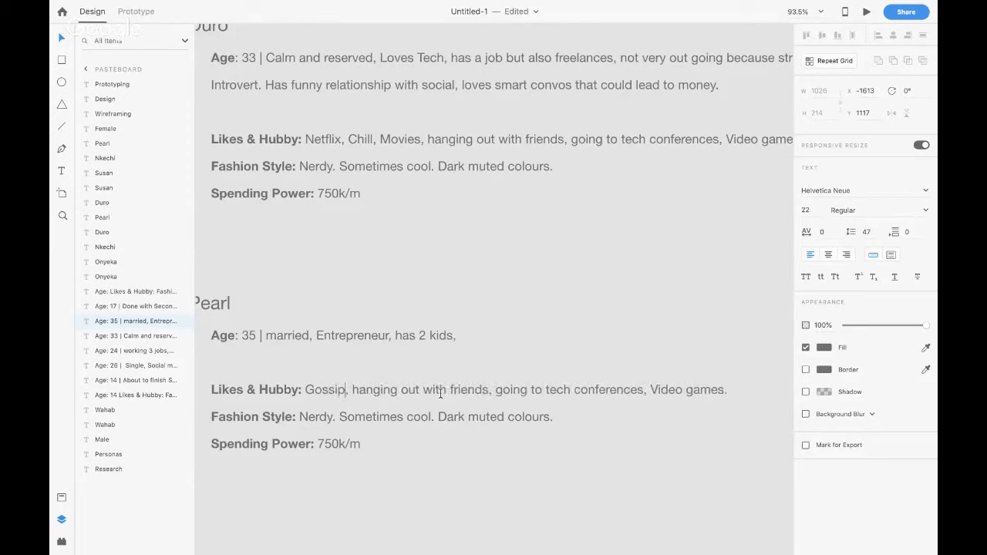
Replace the tech conferences and video games in the 35-year-old persona's likes with "Shopping,"
{"action": "left_click_drag", "start_coordinate": [494, 390], "coordinate": [729, 389]}
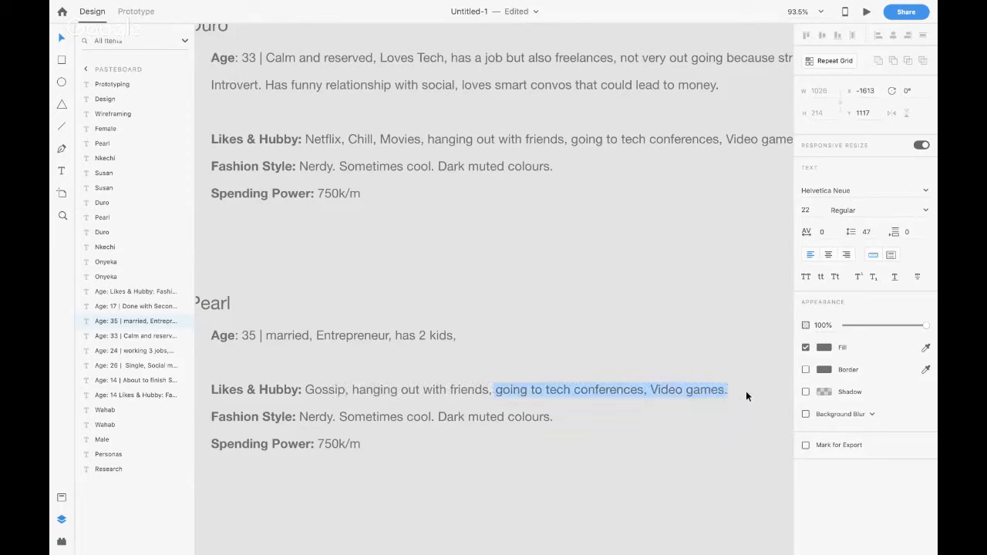
{"action": "key", "text": "BackSpace"}
{"action": "type", "text": "S"}
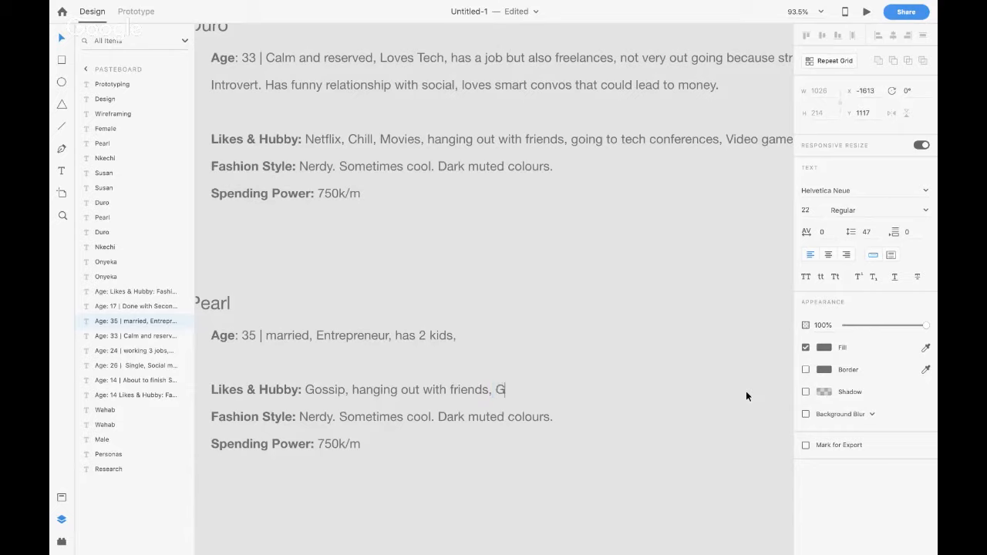
{"action": "key", "text": "BackSpace"}
{"action": "type", "text": "Shopping,"}
Append "Linda Ikeji, Bella Naija" to the 35-year-old persona's background line
{"action": "left_click", "coordinate": [460, 336]}
{"action": "type", "text": "Linda Ikeji, Bela"}
{"action": "key", "text": "BackSpace"}
{"action": "type", "text": "la"}
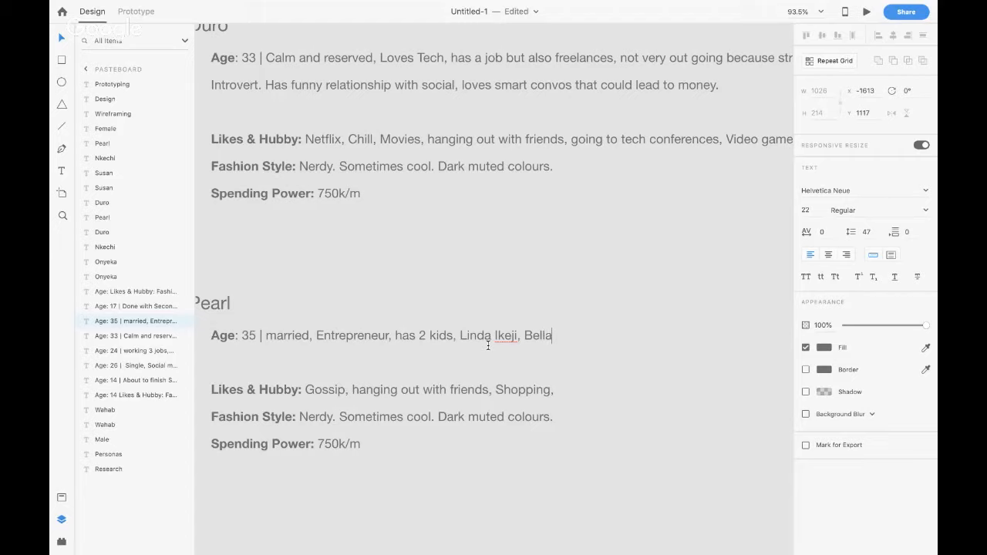
{"action": "type", "text": " Naija"}
Clear the 35-year-old persona's fashion style text and add "Cooking," to the end of the likes
{"action": "left_click_drag", "start_coordinate": [299, 416], "coordinate": [569, 416]}
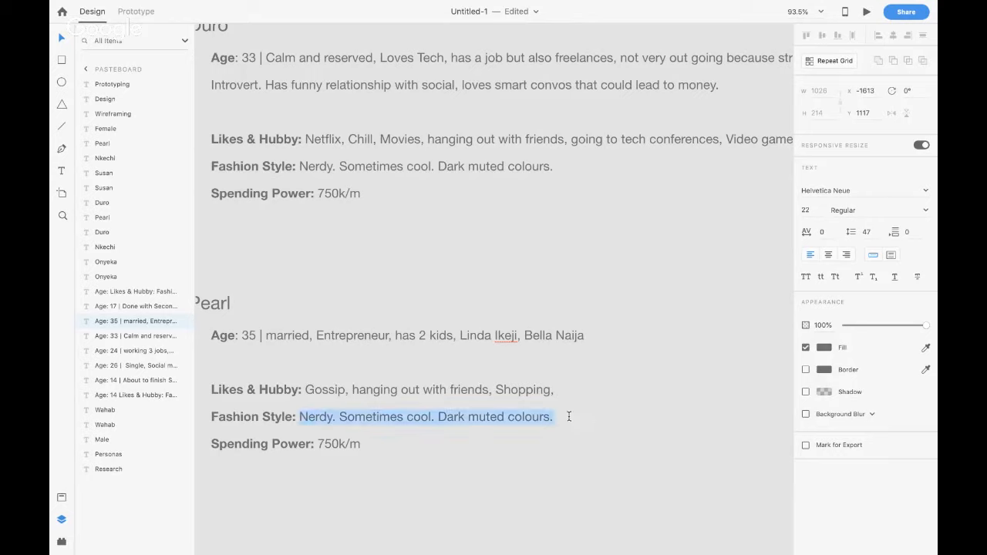
{"action": "key", "text": "BackSpace"}
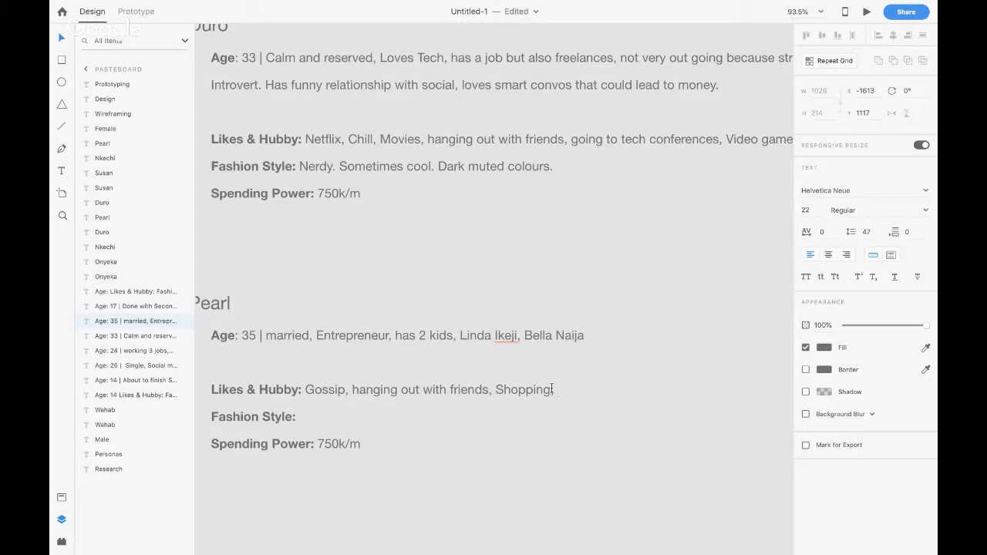
{"action": "type", "text": "Coooking"}
{"action": "left_click", "coordinate": [584, 385]}
{"action": "key", "text": "BackSpace"}
{"action": "type", "text": ","}
Enter "Modern, Dresses as the context dictates." as the 35-year-old persona's fashion style
{"action": "left_click", "coordinate": [418, 415]}
{"action": "type", "text": "Modern"}
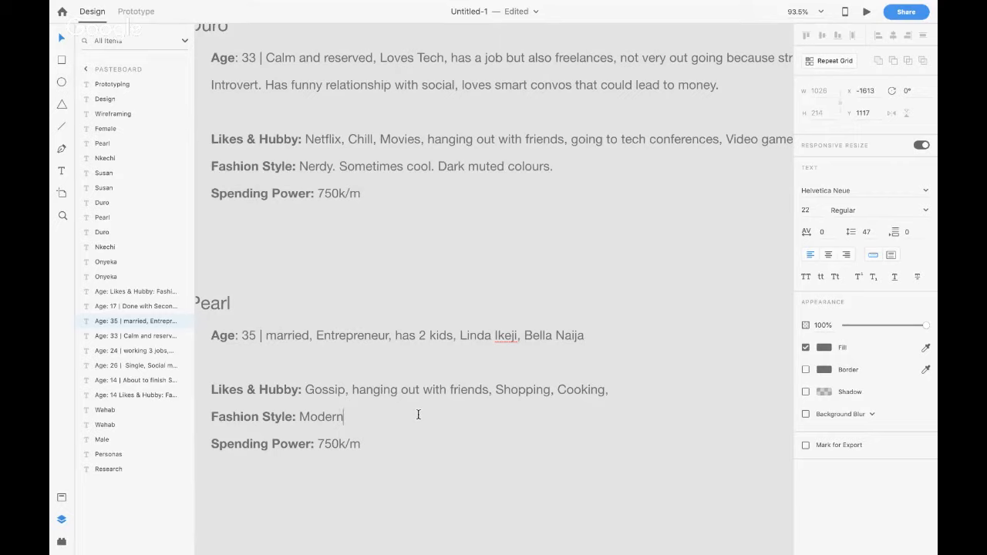
{"action": "type", "text": ","}
{"action": "type", "text": "Fash"}
{"action": "key", "text": "BackSpace"}
{"action": "key", "text": "BackSpace"}
{"action": "key", "text": "BackSpace"}
{"action": "key", "text": "BackSpace"}
{"action": "type", "text": "Dresses as the context di"}
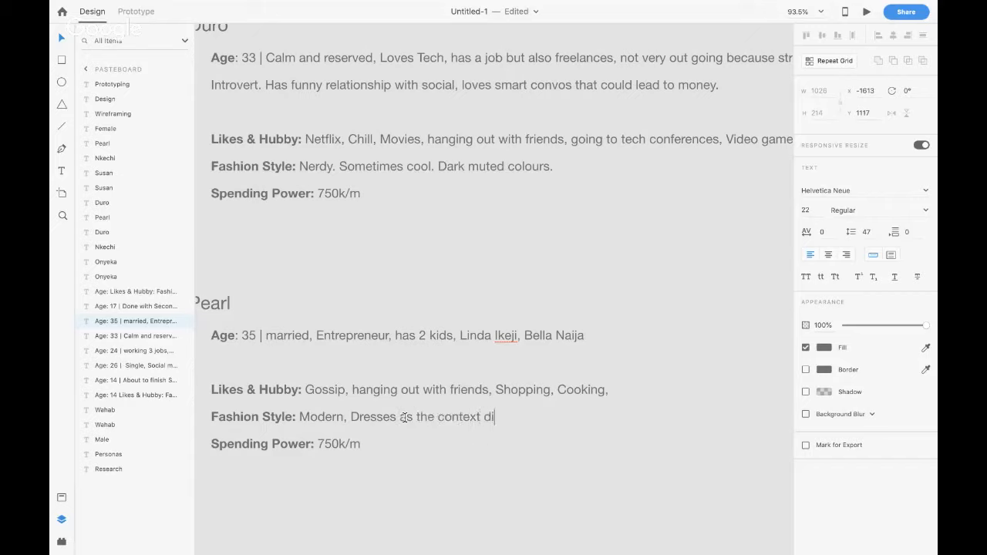
{"action": "type", "text": "ctates,"}
{"action": "key", "text": "BackSpace"}
{"action": "type", "text": "."}
{"action": "key", "text": "Escape"}
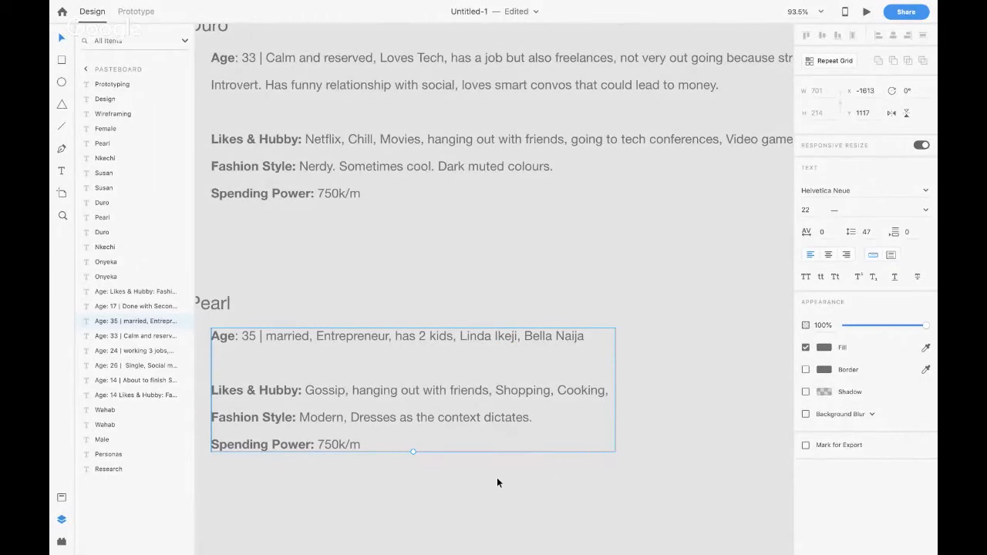
Set the 35-year-old persona's spending power to 300k/m
{"action": "double_click", "coordinate": [322, 444]}
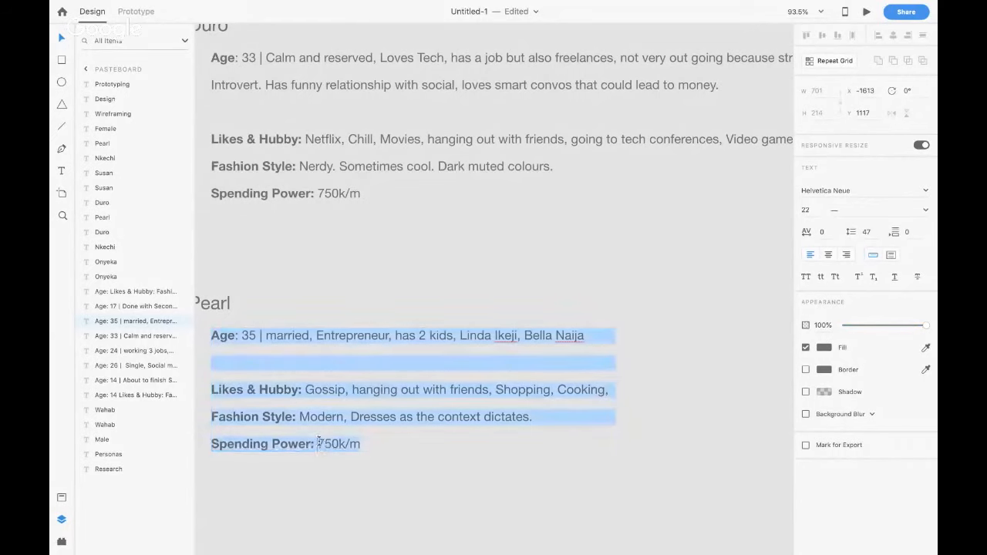
{"action": "left_click", "coordinate": [318, 445]}
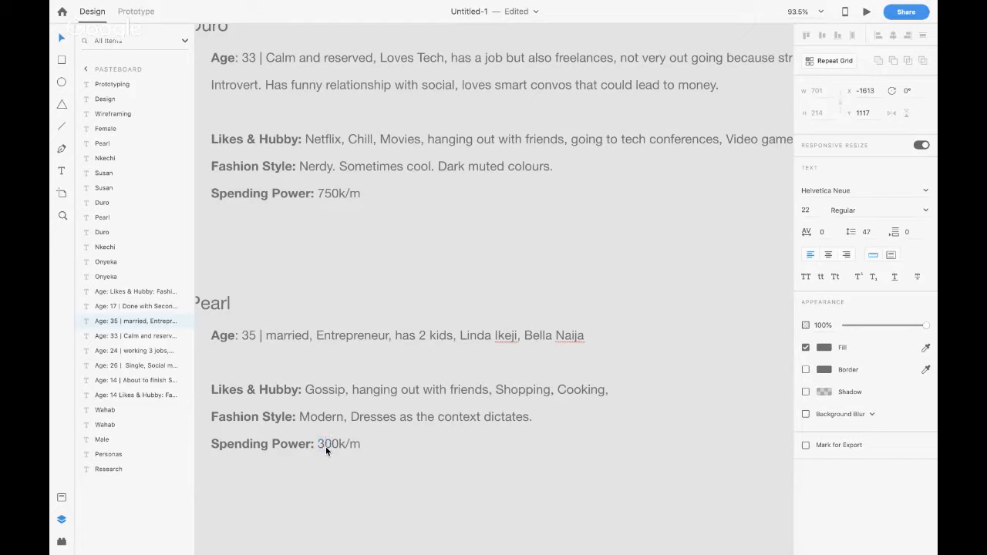
{"action": "type", "text": "- minus husband's con"}
{"action": "key", "text": "BackSpace"}
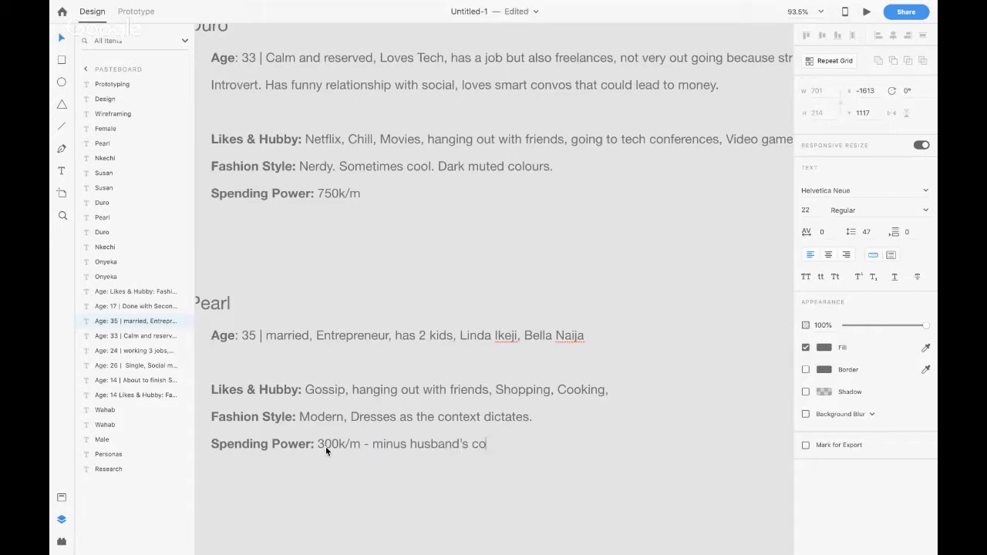
{"action": "key", "text": "BackSpace"}
{"action": "key", "text": "BackSpace"}
{"action": "type", "text": ":P"}
{"action": "key", "text": "Left"}
{"action": "type", "text": "obtain"}
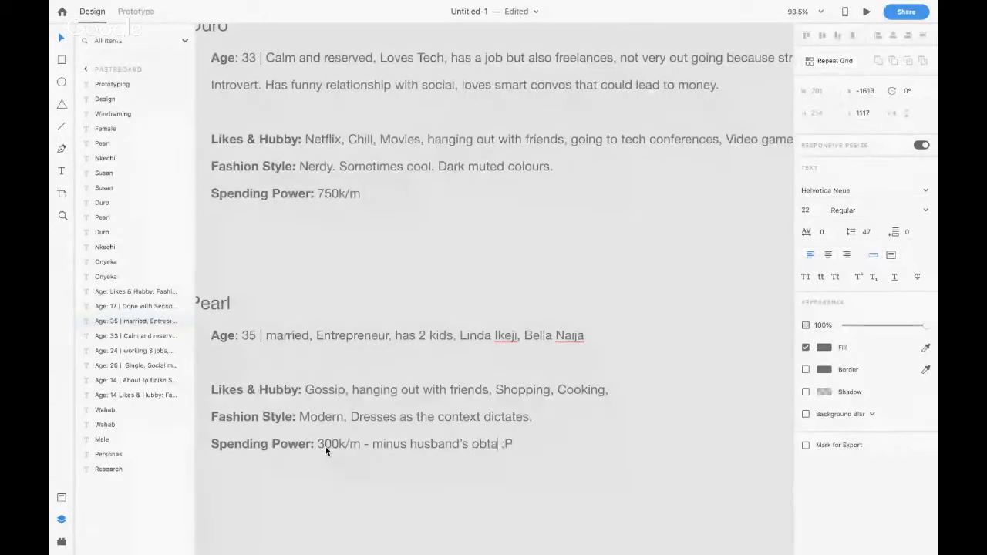
{"action": "type", "text": "ing"}
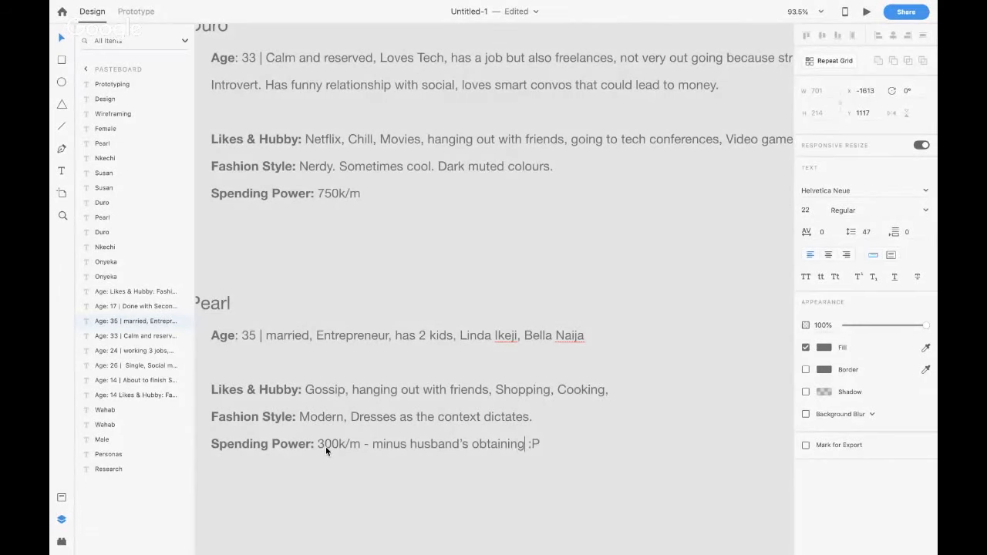
{"action": "left_click_drag", "start_coordinate": [371, 445], "coordinate": [500, 447]}
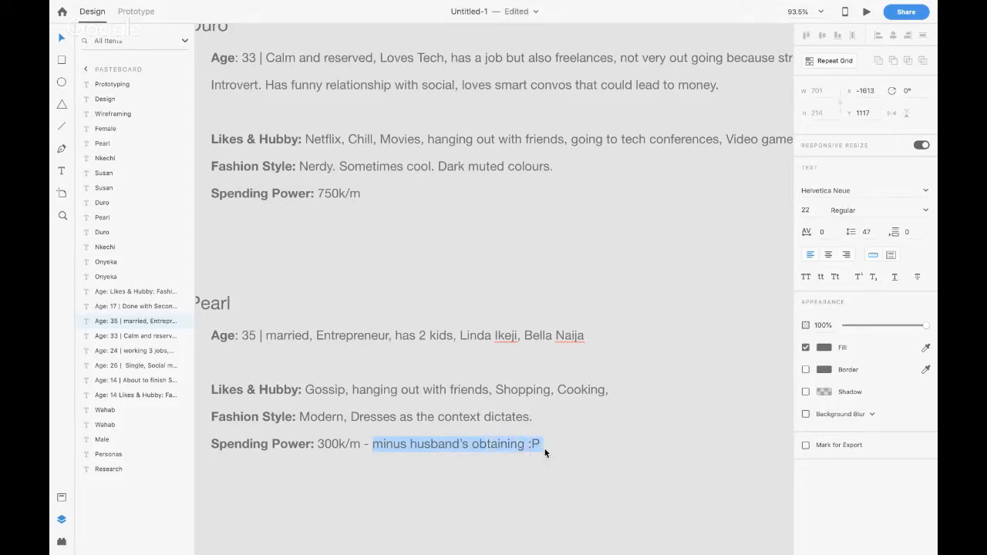
{"action": "key", "text": "BackSpace"}
{"action": "key", "text": "BackSpace"}
{"action": "key", "text": "BackSpace"}
{"action": "key", "text": "BackSpace"}
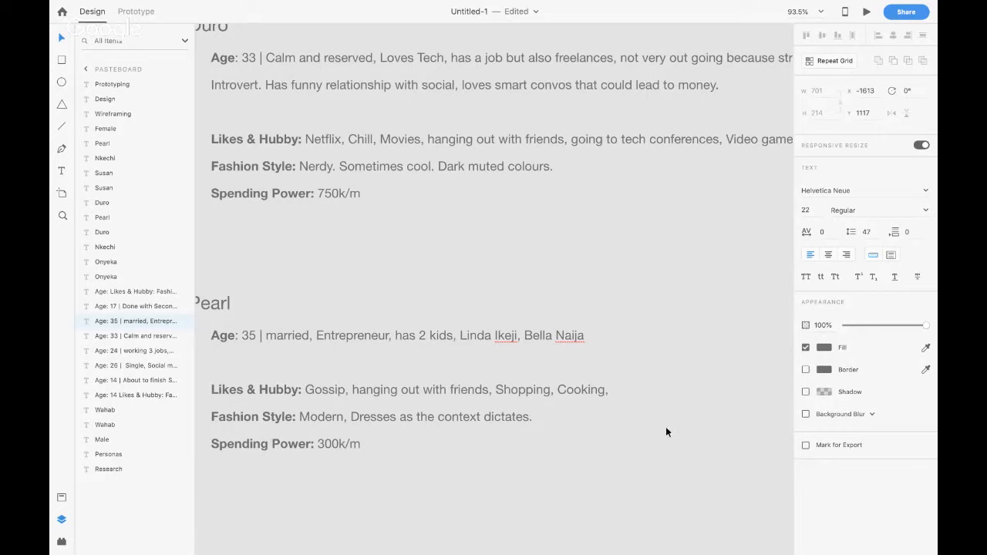
Finish editing the persona text, check the livestream's live chat in the browser, and return to the design
{"action": "key", "text": "Escape"}
{"action": "scroll", "coordinate": [619, 457], "scroll_direction": "down", "scroll_amount": 5}
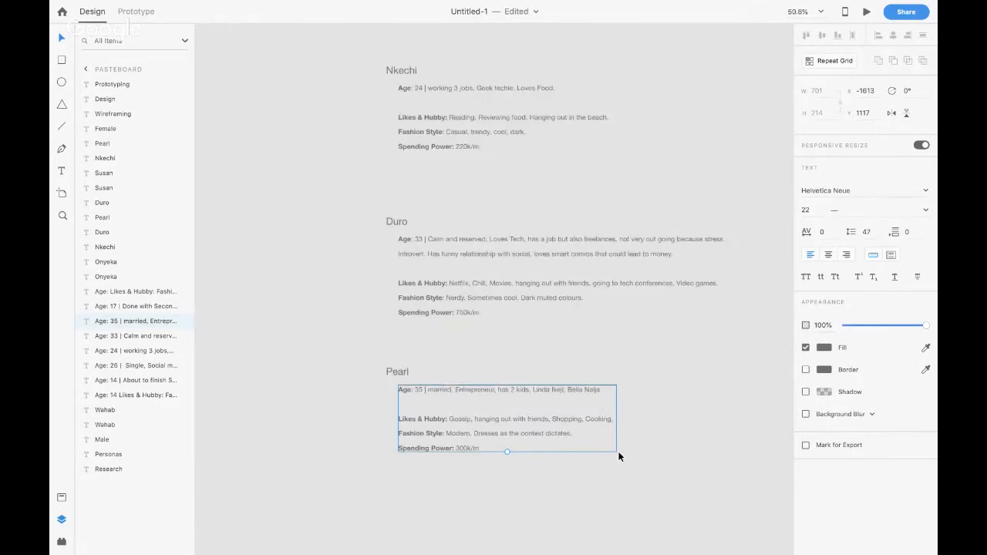
{"action": "left_click", "coordinate": [559, 339]}
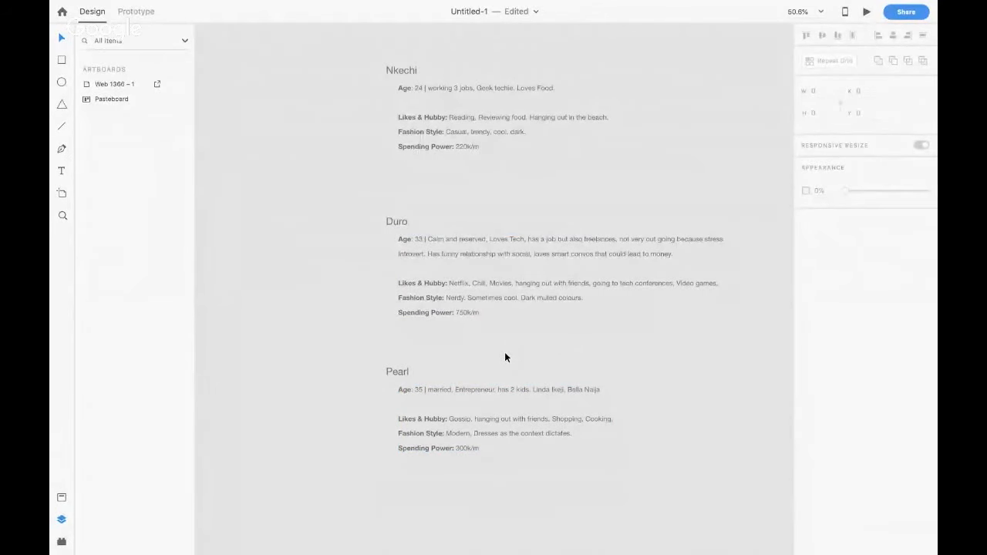
{"action": "key", "text": "ctrl+Left"}
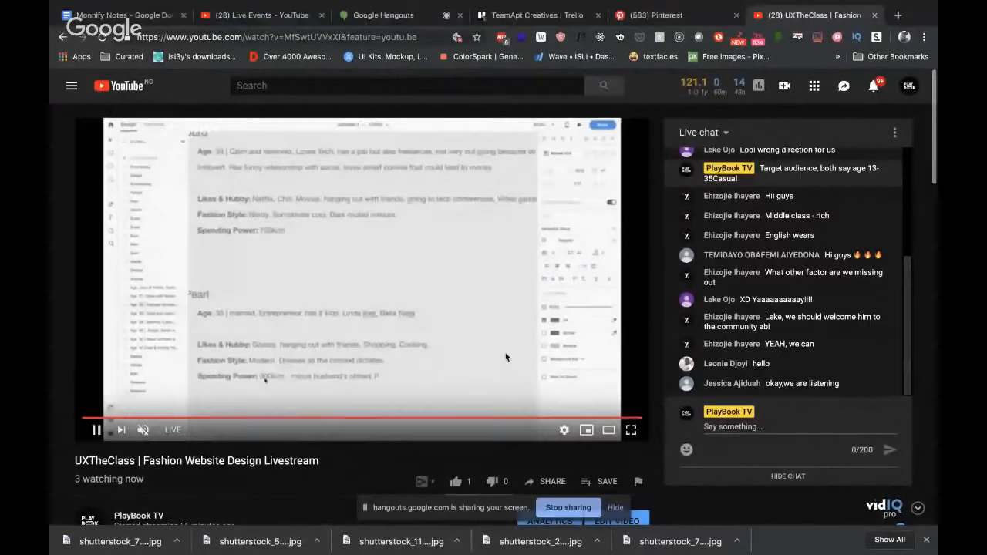
{"action": "key", "text": "ctrl+Right"}
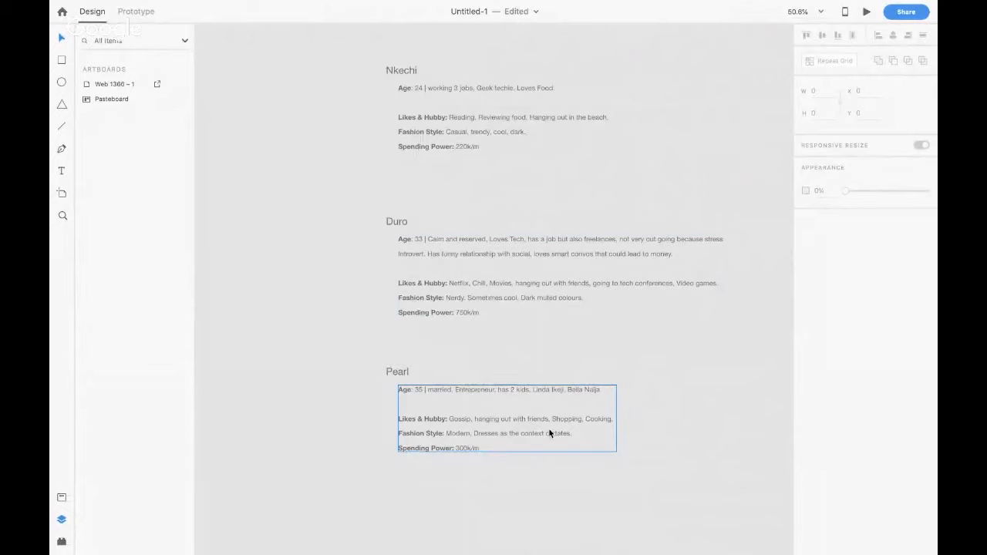
Duplicate the last male persona's name label from the overview, placing the copy beneath the Research heading
{"action": "left_click", "coordinate": [484, 365]}
{"action": "scroll", "coordinate": [484, 366], "scroll_direction": "down", "scroll_amount": 5}
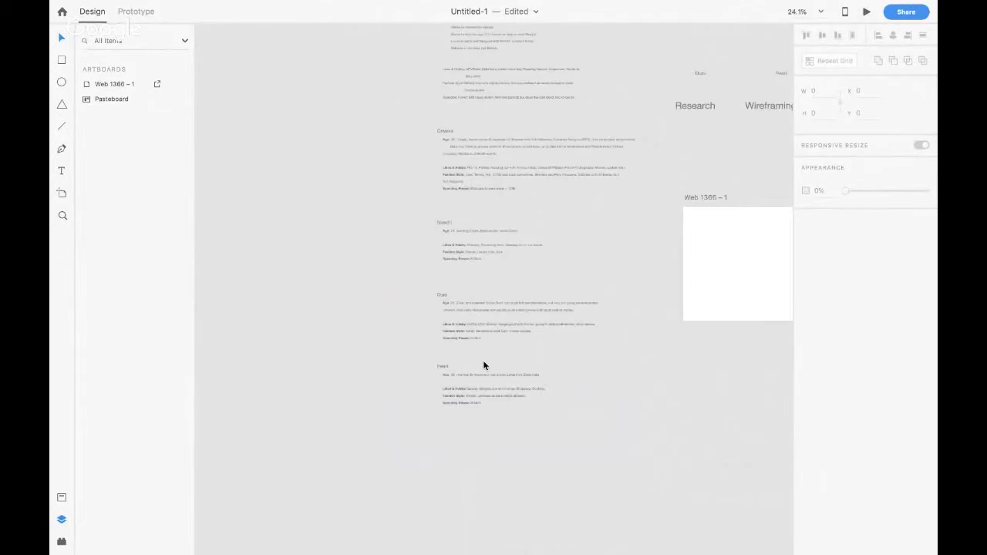
{"action": "scroll", "coordinate": [485, 365], "scroll_direction": "up", "scroll_amount": 3}
{"action": "left_click_drag", "start_coordinate": [379, 64], "coordinate": [504, 408]}
{"action": "left_click", "coordinate": [547, 469]}
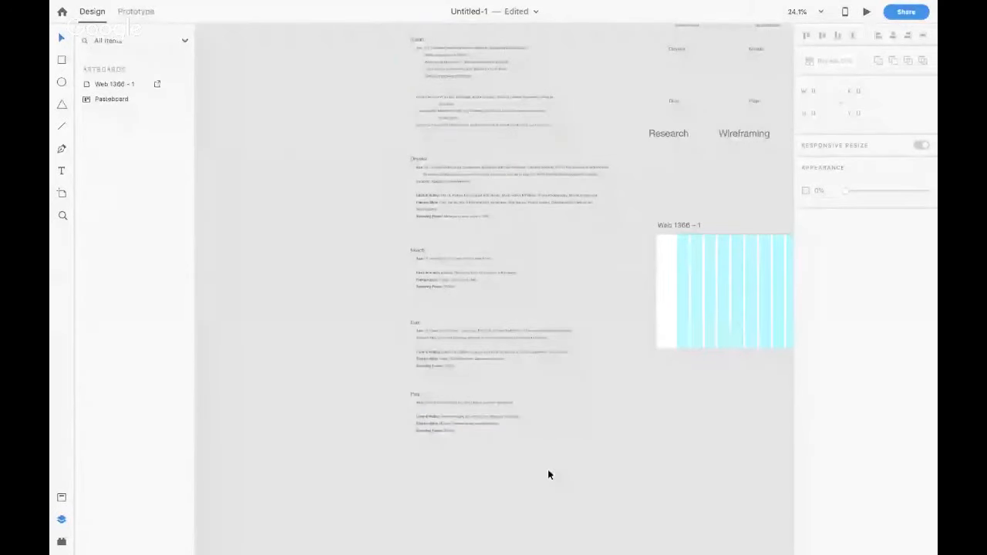
{"action": "scroll", "coordinate": [548, 472], "scroll_direction": "up", "scroll_amount": 5}
{"action": "scroll", "coordinate": [548, 472], "scroll_direction": "right", "scroll_amount": 5}
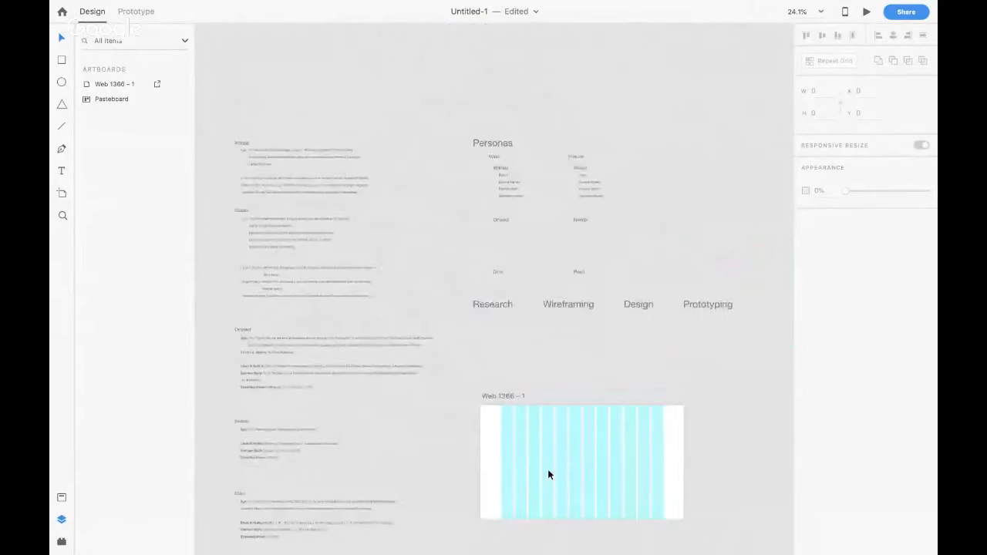
{"action": "left_click", "coordinate": [487, 306]}
{"action": "scroll", "coordinate": [485, 307], "scroll_direction": "up", "scroll_amount": 5}
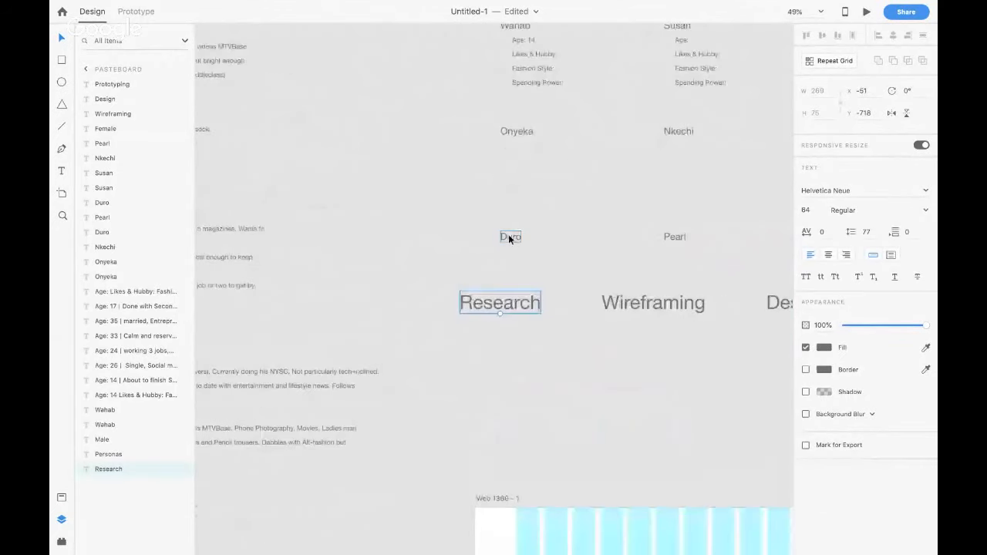
{"action": "left_click", "coordinate": [509, 236]}
{"action": "left_click_drag", "start_coordinate": [509, 236], "coordinate": [480, 327]}
Replace the copied label's text beneath the Research heading with the list items "- Drawing up personas" and "- Objectives"
{"action": "double_click", "coordinate": [481, 327]}
{"action": "type", "text": "Dr"}
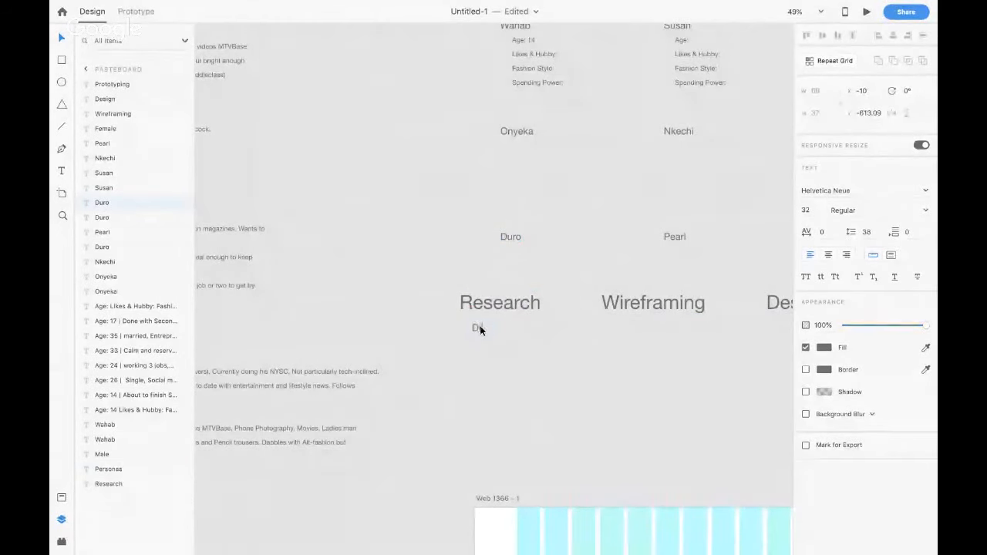
{"action": "type", "text": "awing up personas"}
{"action": "key", "text": "Return"}
{"action": "type", "text": "-"}
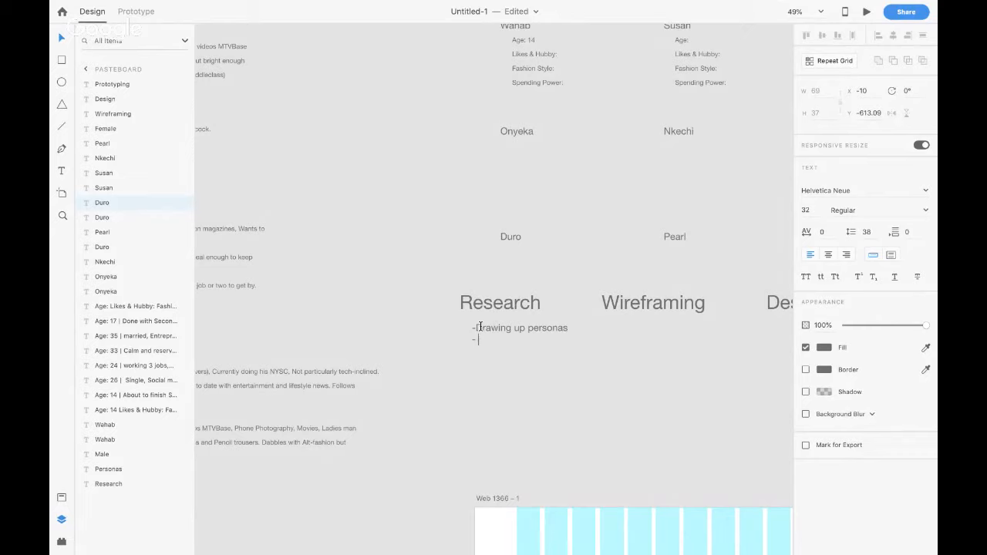
{"action": "type", "text": "Objectives"}
{"action": "key", "text": "ctrl+Left"}
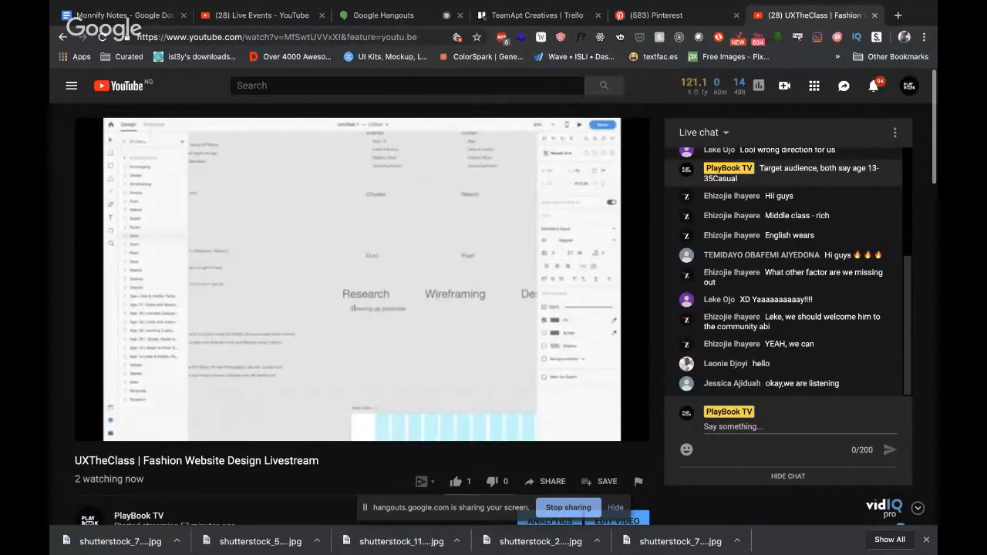
{"action": "key", "text": "ctrl+Right"}
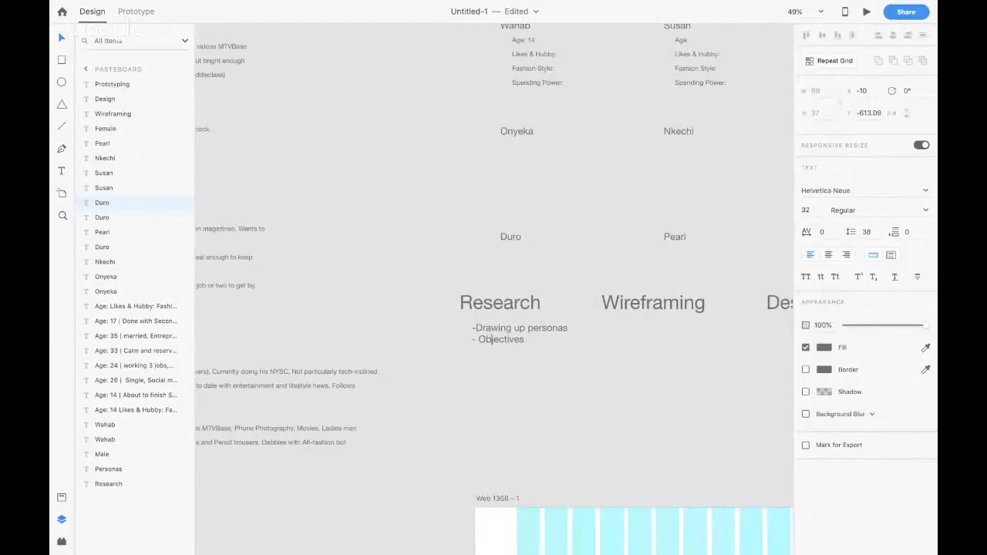
{"action": "type", "text": "Objectives"}
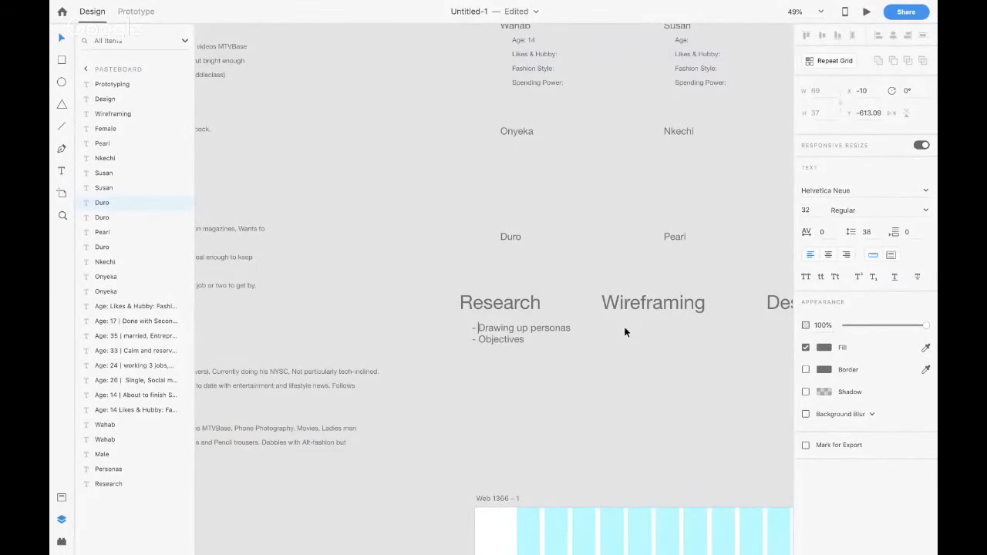
Complete the second research list item as "Objectives for website"
{"action": "type", "text": " for "}
{"action": "type", "text": "design"}
{"action": "key", "text": "BackSpace"}
{"action": "key", "text": "BackSpace"}
{"action": "key", "text": "BackSpace"}
{"action": "key", "text": "BackSpace"}
{"action": "key", "text": "BackSpace"}
{"action": "type", "text": "websi"}
Add "Scope & components needed" and "Style" as the last two items of the research list
{"action": "type", "text": "cope"}
{"action": "type", "text": " & components n"}
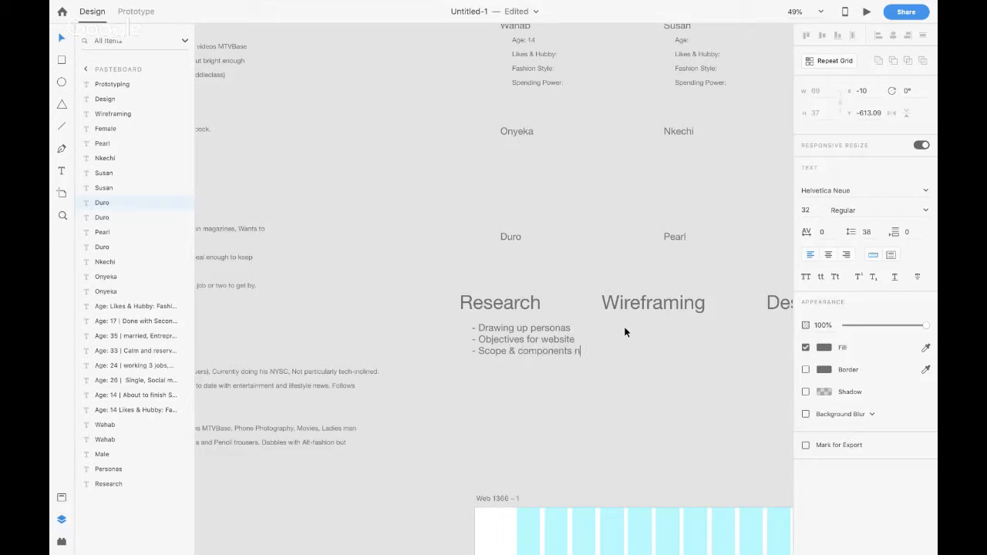
{"action": "type", "text": "eeded - "}
{"action": "type", "text": "Style"}
{"action": "mouse_move", "coordinate": [598, 4]}
{"action": "key", "text": "Escape"}
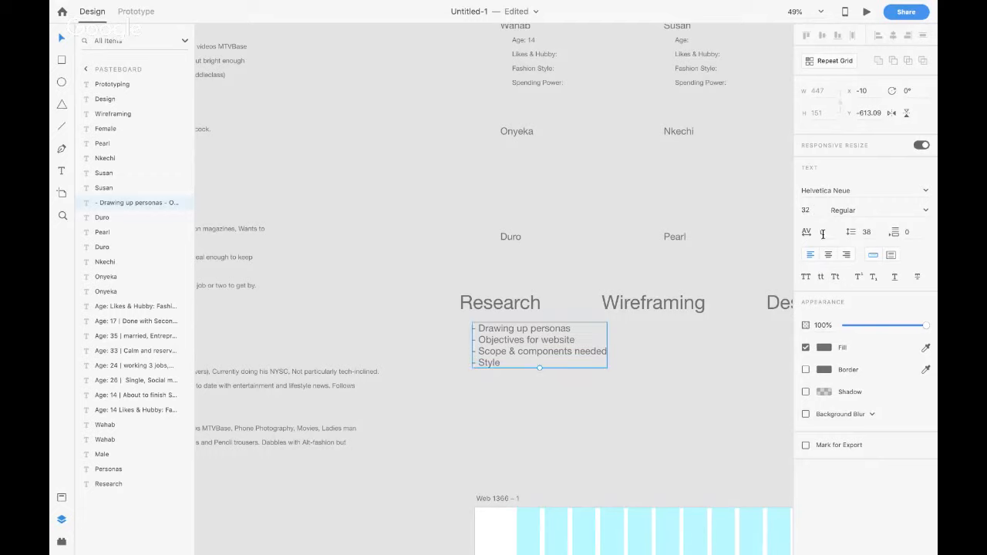
Set the research list's line spacing to 98
{"action": "left_click", "coordinate": [871, 231]}
{"action": "key", "text": "shift+Up"}
{"action": "key", "text": "shift+Up"}
{"action": "key", "text": "shift+Up"}
{"action": "key", "text": "shift+Up"}
{"action": "key", "text": "shift+Up"}
{"action": "key", "text": "shift+Up"}
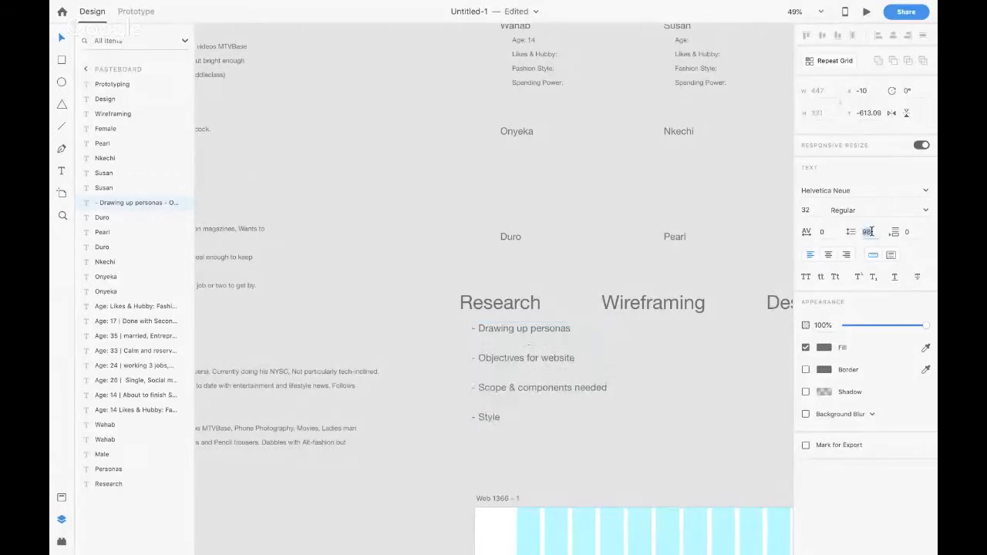
{"action": "left_click", "coordinate": [307, 192]}
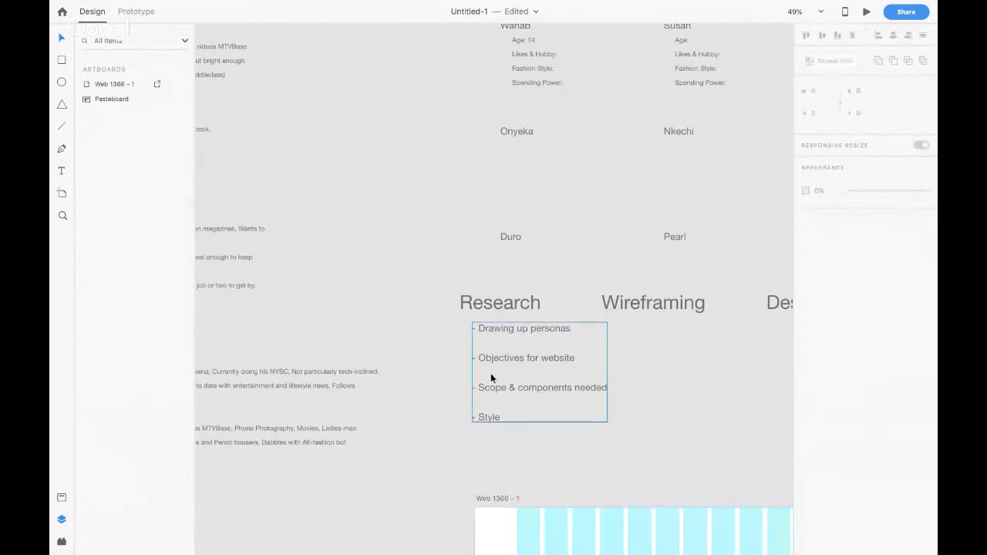
Review the research list against the written persona descriptions on the pasteboard
{"action": "left_click_drag", "start_coordinate": [442, 292], "coordinate": [467, 379]}
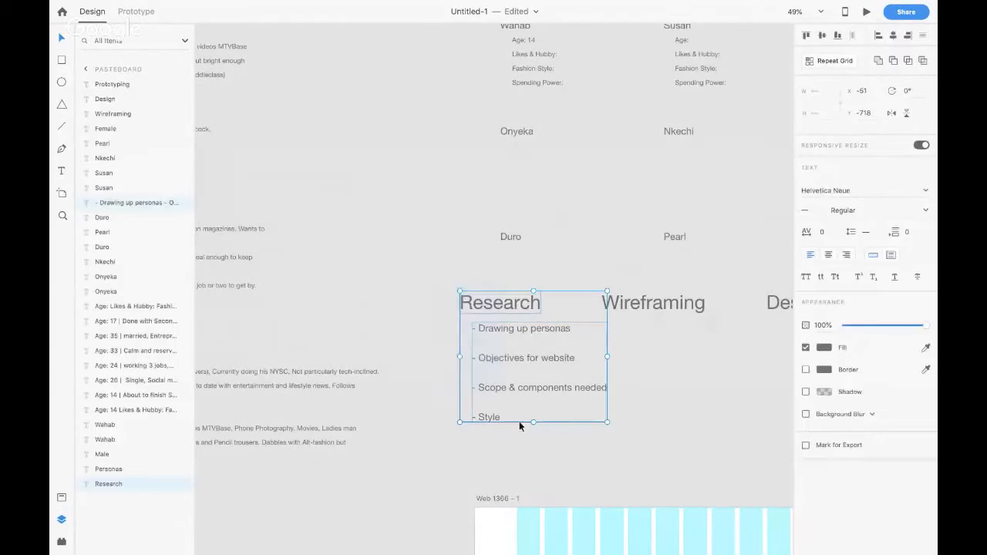
{"action": "left_click", "coordinate": [421, 346]}
{"action": "left_click", "coordinate": [520, 335]}
{"action": "scroll", "coordinate": [519, 336], "scroll_direction": "left", "scroll_amount": 3}
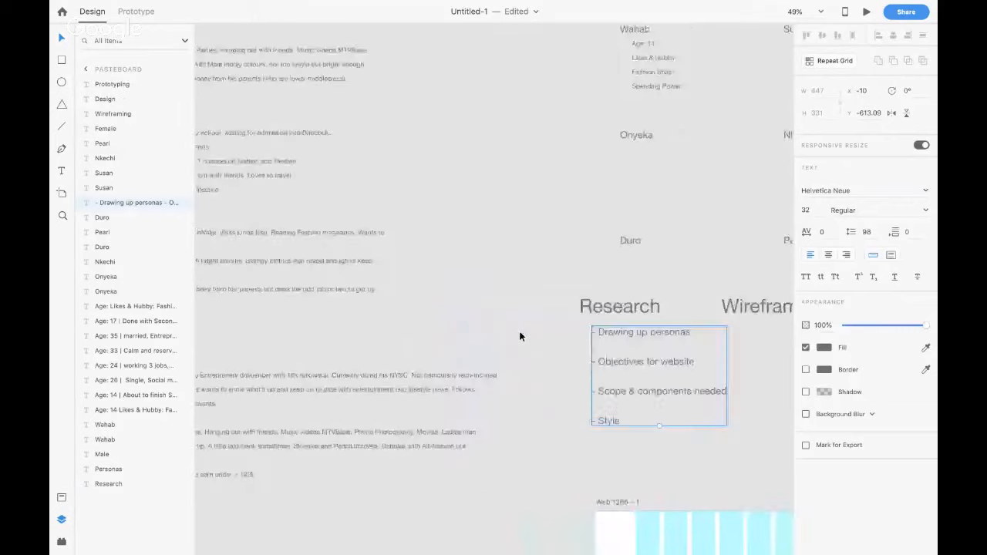
{"action": "scroll", "coordinate": [519, 336], "scroll_direction": "left", "scroll_amount": 4}
{"action": "scroll", "coordinate": [519, 336], "scroll_direction": "up", "scroll_amount": 4}
{"action": "scroll", "coordinate": [519, 336], "scroll_direction": "down", "scroll_amount": 6}
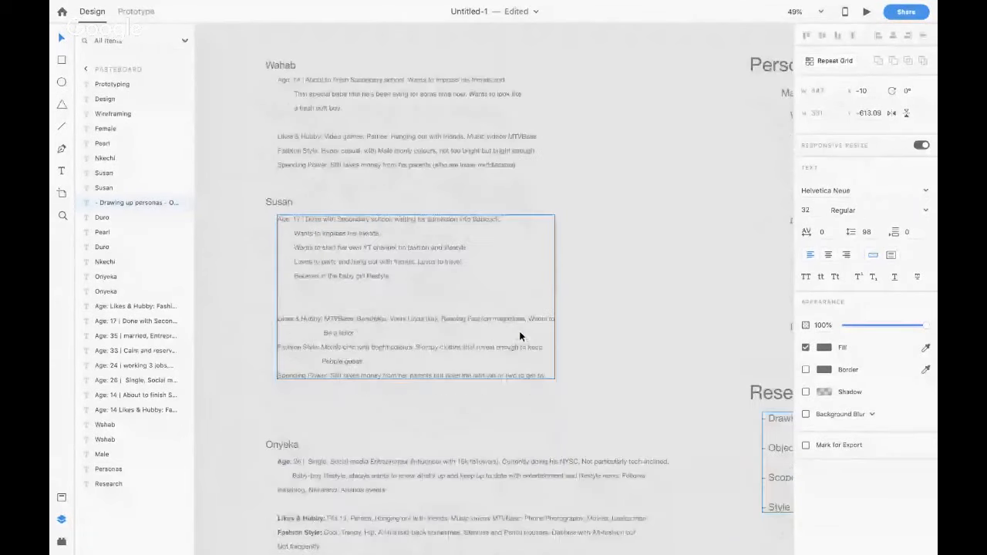
{"action": "scroll", "coordinate": [519, 336], "scroll_direction": "right", "scroll_amount": 2}
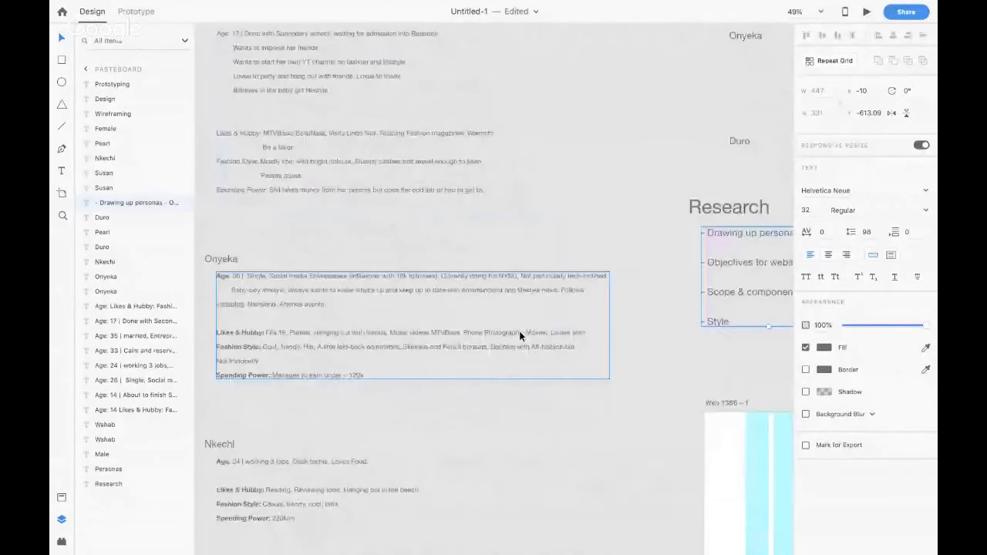
{"action": "scroll", "coordinate": [518, 336], "scroll_direction": "right", "scroll_amount": 5}
{"action": "scroll", "coordinate": [519, 336], "scroll_direction": "down", "scroll_amount": 2}
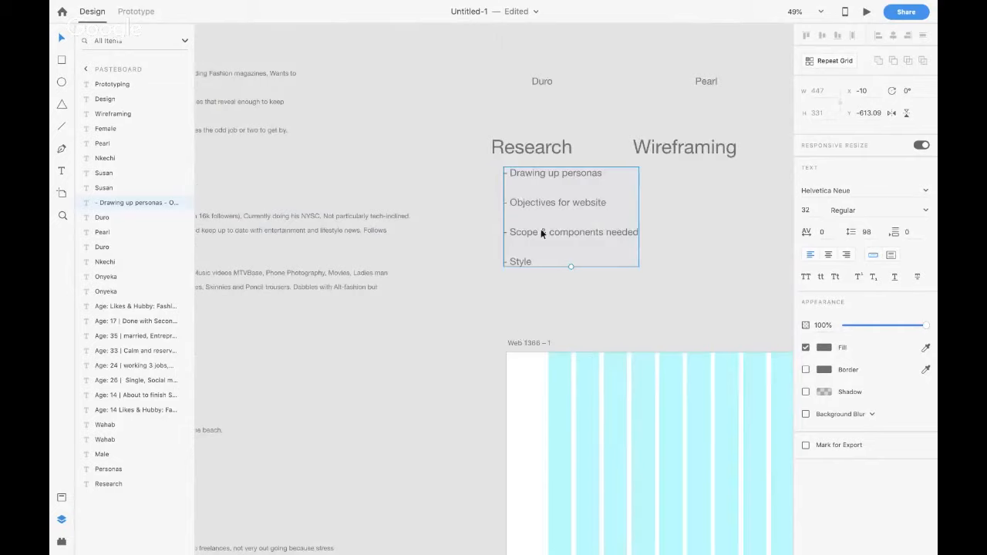
{"action": "left_click", "coordinate": [518, 290]}
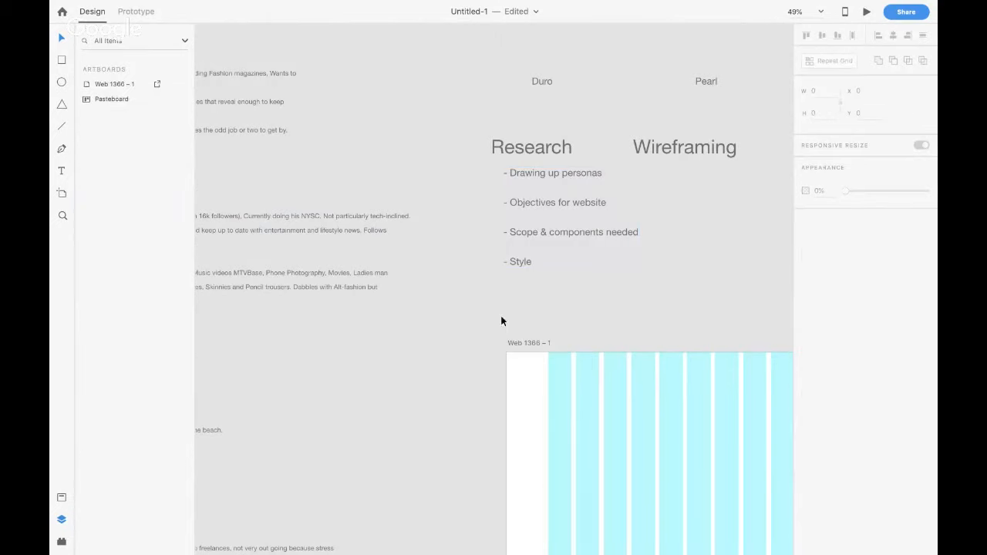
Switch to the Franz messaging app and open the UX THE CLASS (General) group chat
{"action": "mouse_move", "coordinate": [446, 549]}
{"action": "left_click", "coordinate": [494, 547]}
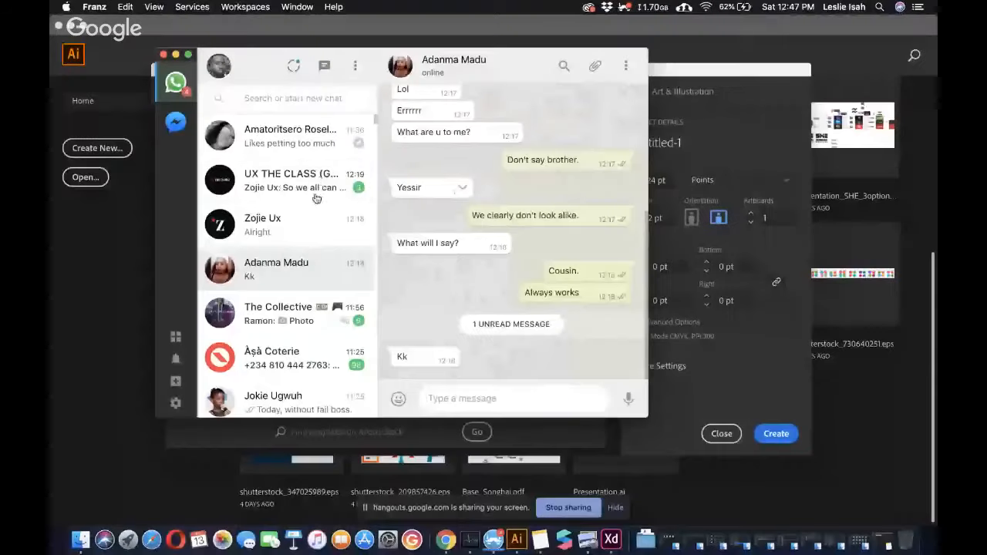
{"action": "left_click", "coordinate": [309, 222]}
{"action": "left_click", "coordinate": [314, 177]}
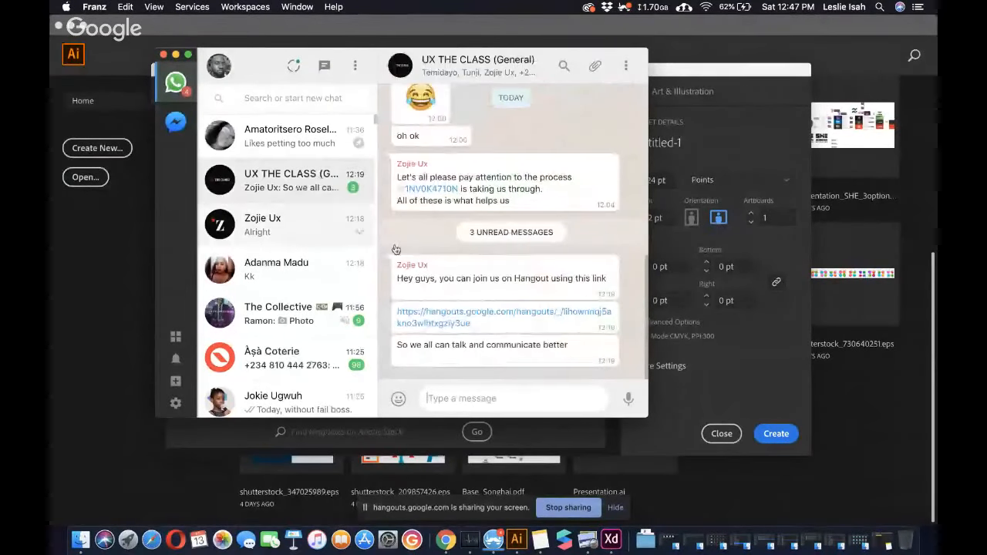
Find yesterday's group message stating the client's objective for the platform and copy its full text
{"action": "scroll", "coordinate": [469, 261], "scroll_direction": "up", "scroll_amount": 3}
{"action": "scroll", "coordinate": [469, 254], "scroll_direction": "up", "scroll_amount": 1}
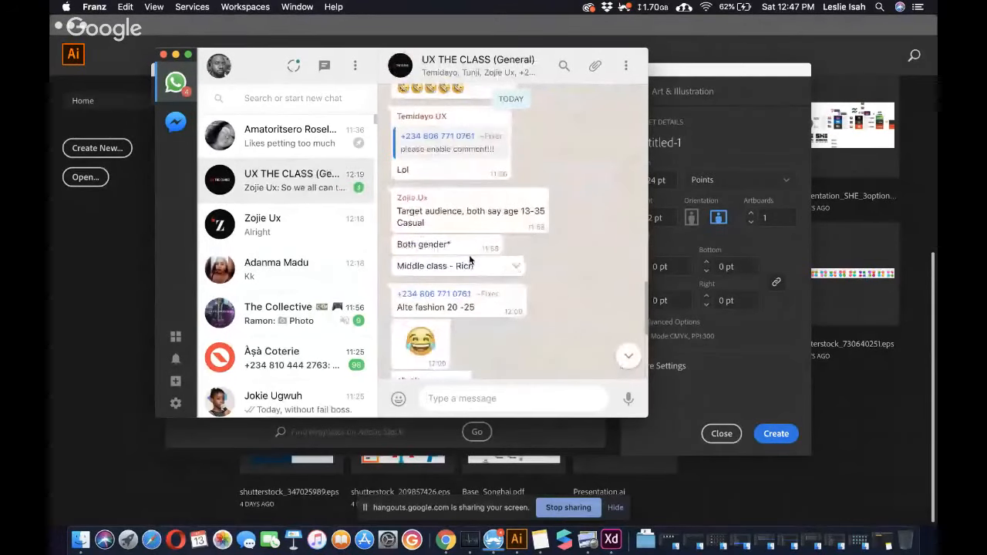
{"action": "scroll", "coordinate": [469, 254], "scroll_direction": "up", "scroll_amount": 3}
{"action": "scroll", "coordinate": [469, 254], "scroll_direction": "up", "scroll_amount": 8}
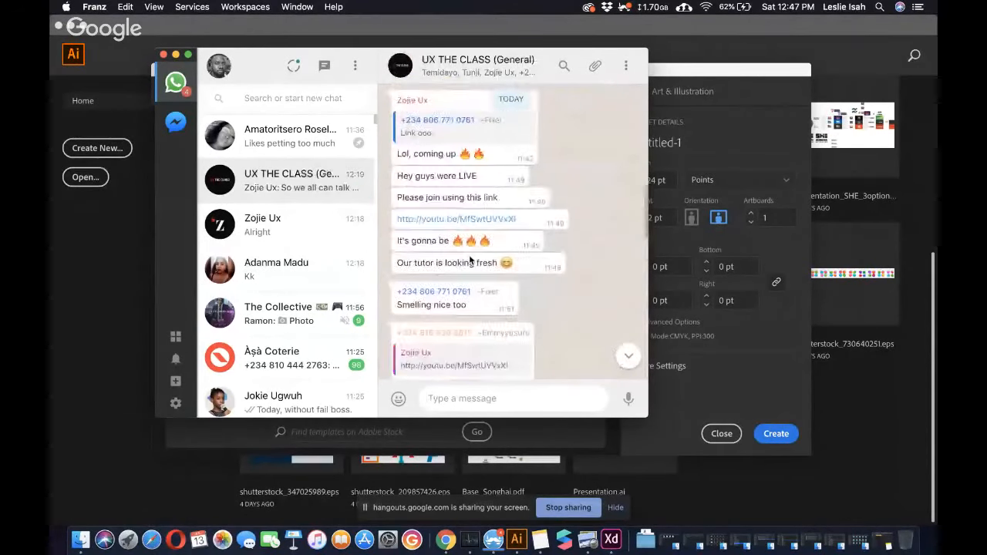
{"action": "scroll", "coordinate": [468, 255], "scroll_direction": "up", "scroll_amount": 10}
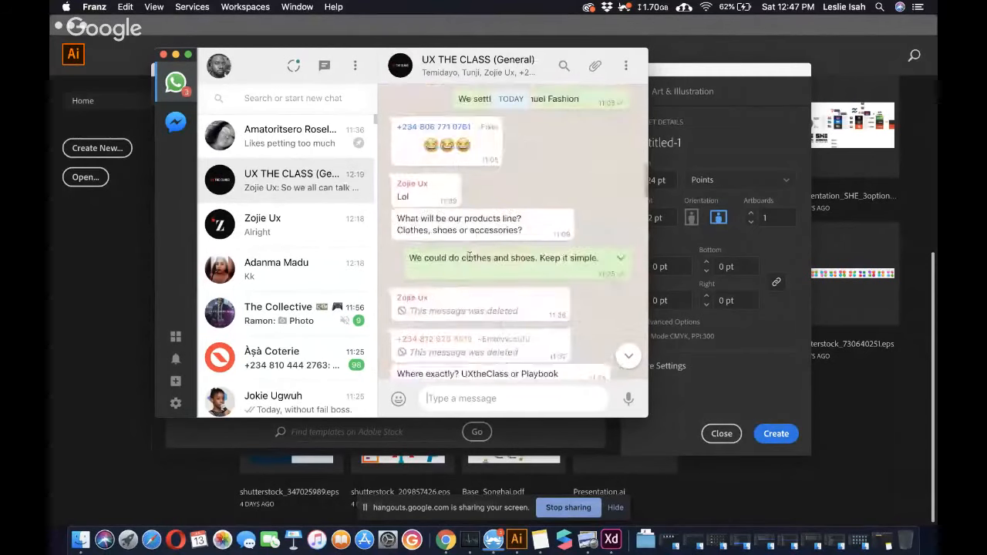
{"action": "scroll", "coordinate": [469, 259], "scroll_direction": "up", "scroll_amount": 10}
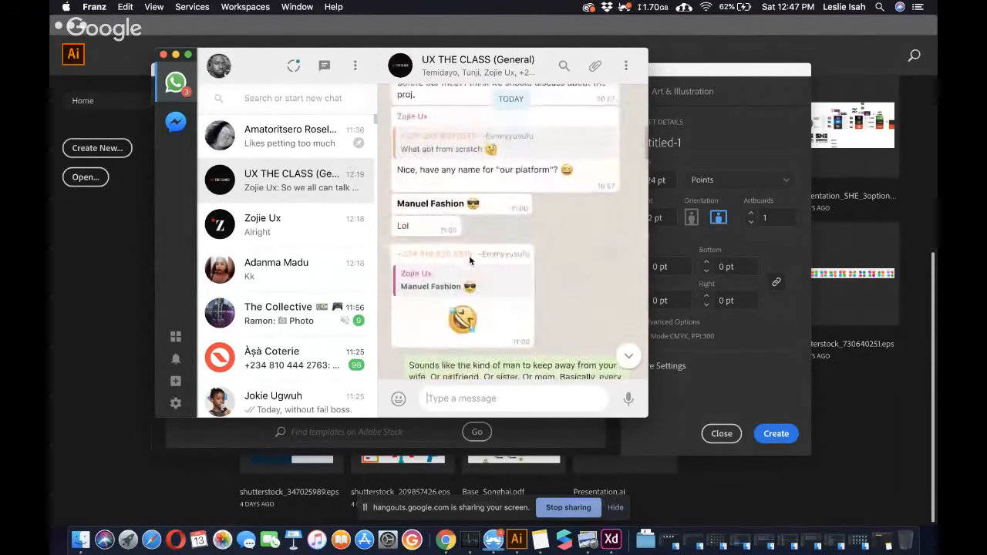
{"action": "scroll", "coordinate": [469, 258], "scroll_direction": "up", "scroll_amount": 10}
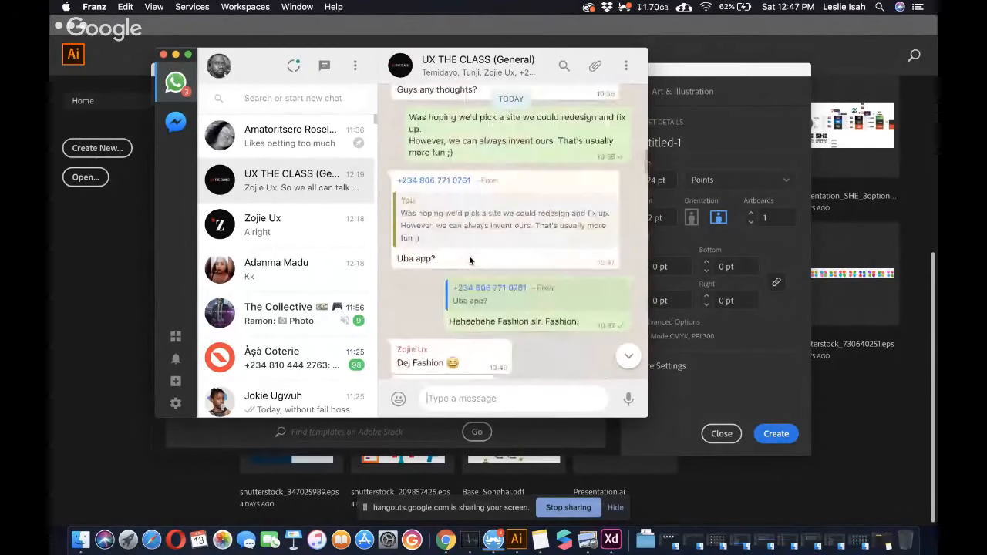
{"action": "scroll", "coordinate": [469, 256], "scroll_direction": "up", "scroll_amount": 8}
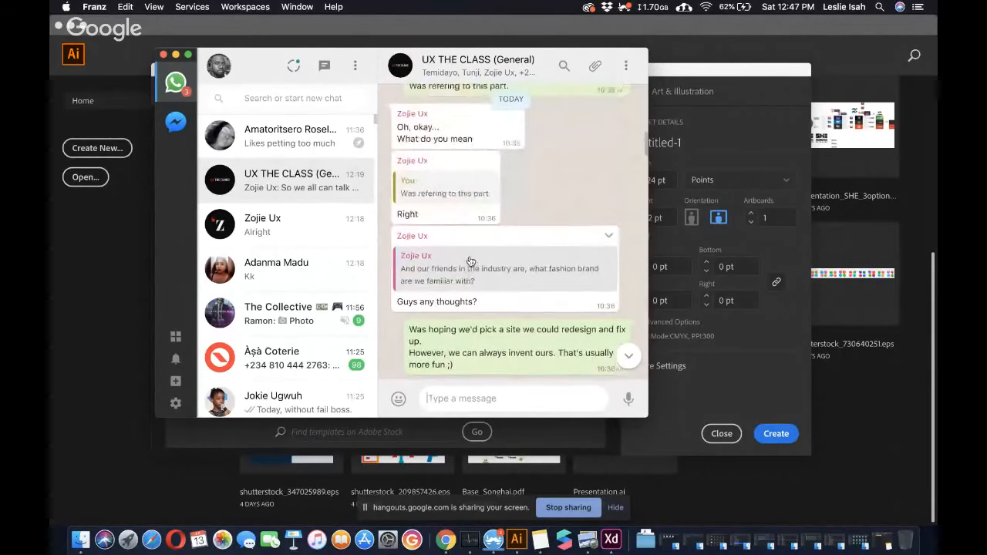
{"action": "scroll", "coordinate": [469, 261], "scroll_direction": "up", "scroll_amount": 10}
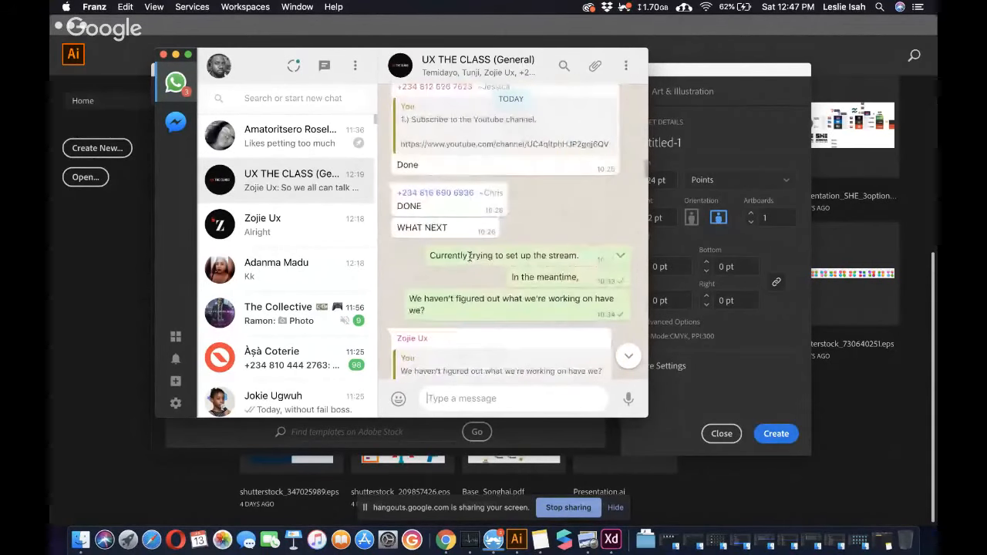
{"action": "scroll", "coordinate": [470, 262], "scroll_direction": "up", "scroll_amount": 10}
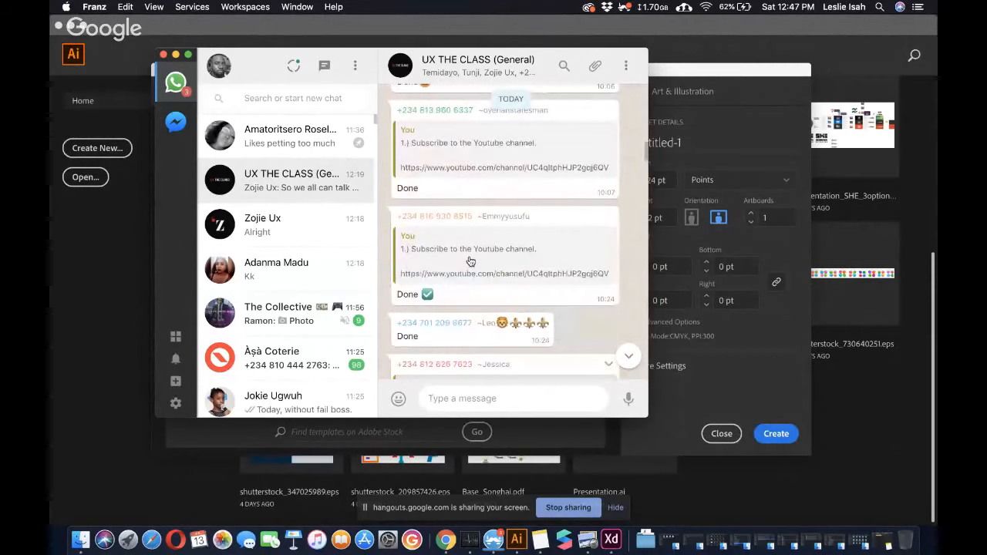
{"action": "scroll", "coordinate": [469, 258], "scroll_direction": "up", "scroll_amount": 12}
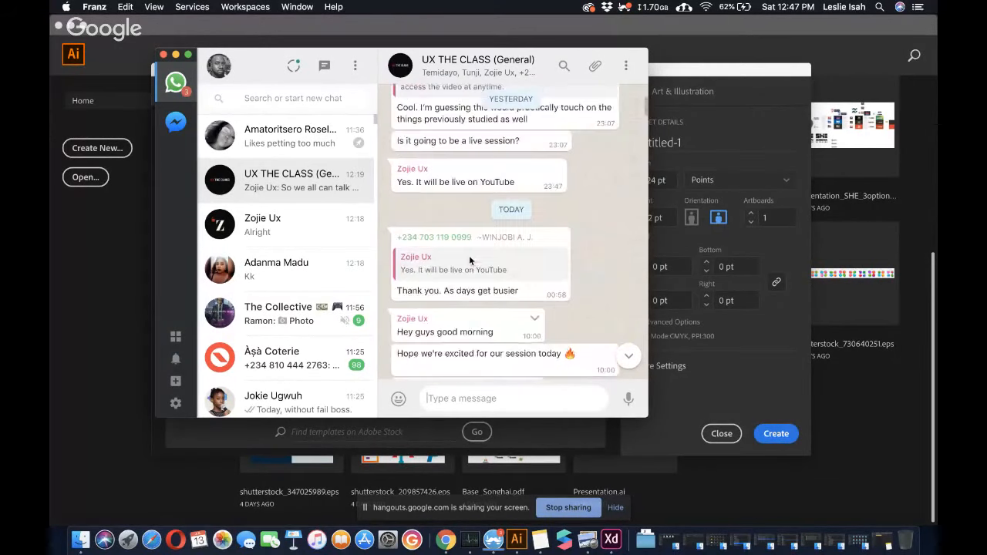
{"action": "scroll", "coordinate": [469, 256], "scroll_direction": "up", "scroll_amount": 2}
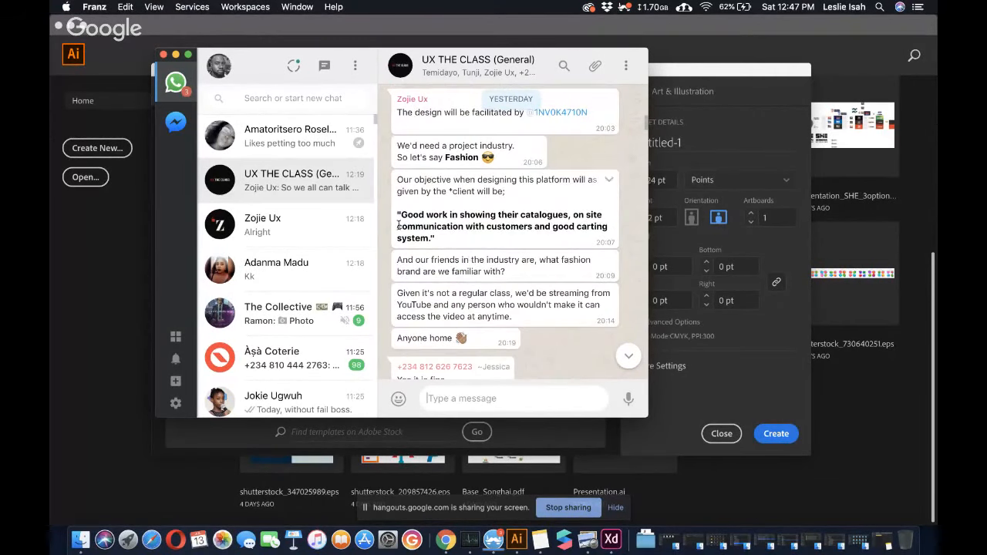
{"action": "left_click_drag", "start_coordinate": [397, 176], "coordinate": [457, 242]}
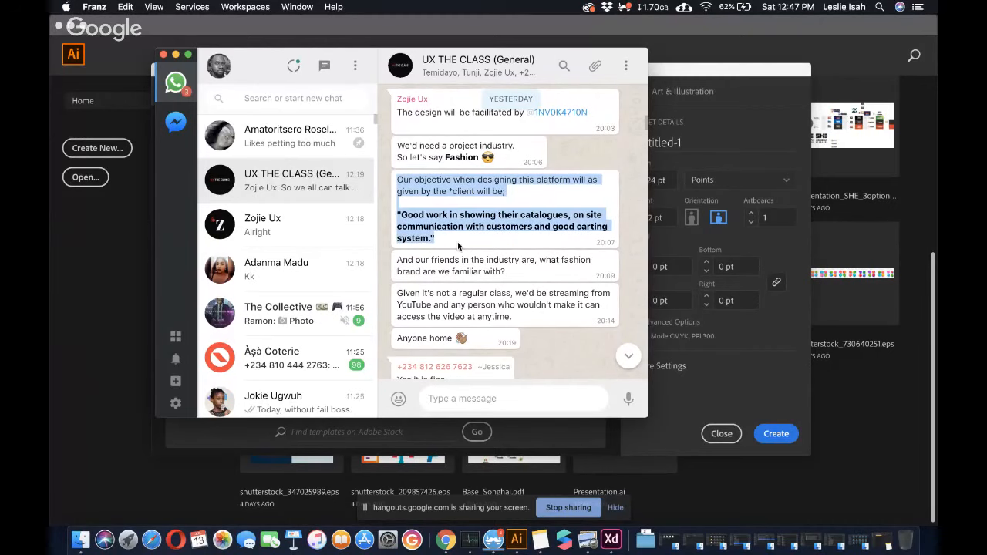
{"action": "key", "text": "super+c"}
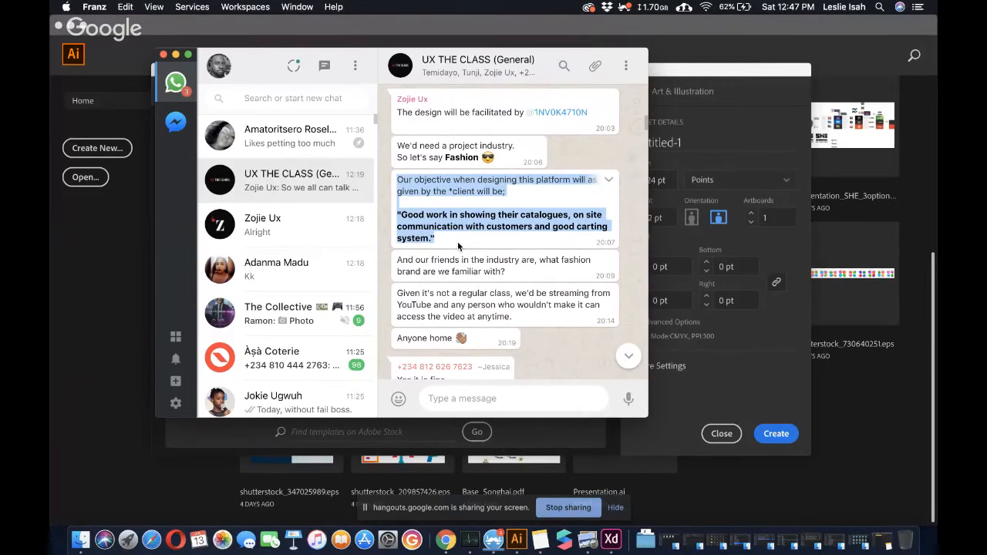
Back in Adobe XD, duplicate the Personas heading at X 1395, level with the original, and change the copy's text to "Objectives"
{"action": "key", "text": "ctrl+Right"}
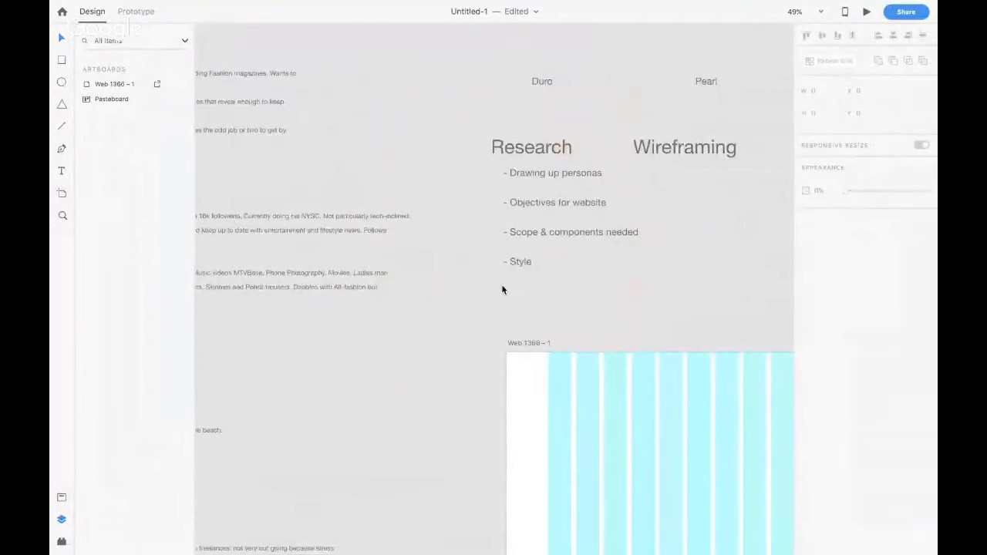
{"action": "scroll", "coordinate": [486, 293], "scroll_direction": "left", "scroll_amount": 5}
{"action": "scroll", "coordinate": [481, 293], "scroll_direction": "down", "scroll_amount": 2}
{"action": "scroll", "coordinate": [482, 293], "scroll_direction": "left", "scroll_amount": 3}
{"action": "scroll", "coordinate": [481, 296], "scroll_direction": "down", "scroll_amount": 3}
{"action": "scroll", "coordinate": [482, 296], "scroll_direction": "left", "scroll_amount": 2}
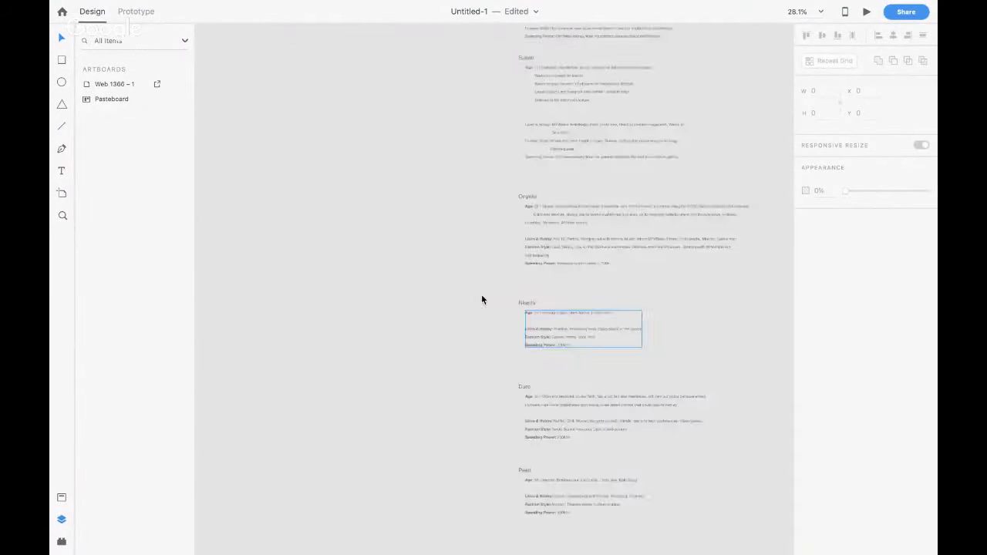
{"action": "scroll", "coordinate": [482, 296], "scroll_direction": "up", "scroll_amount": 5}
{"action": "scroll", "coordinate": [482, 298], "scroll_direction": "down", "scroll_amount": 2}
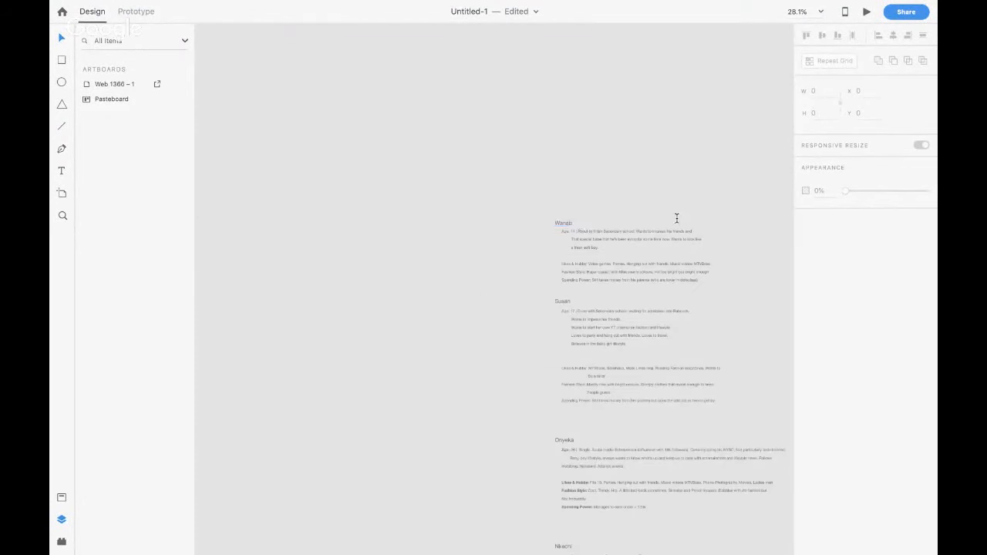
{"action": "scroll", "coordinate": [676, 218], "scroll_direction": "right", "scroll_amount": 10}
{"action": "scroll", "coordinate": [676, 218], "scroll_direction": "down", "scroll_amount": 2}
{"action": "scroll", "coordinate": [676, 218], "scroll_direction": "up", "scroll_amount": 3}
{"action": "scroll", "coordinate": [676, 218], "scroll_direction": "right", "scroll_amount": 1}
{"action": "left_click", "coordinate": [426, 205]}
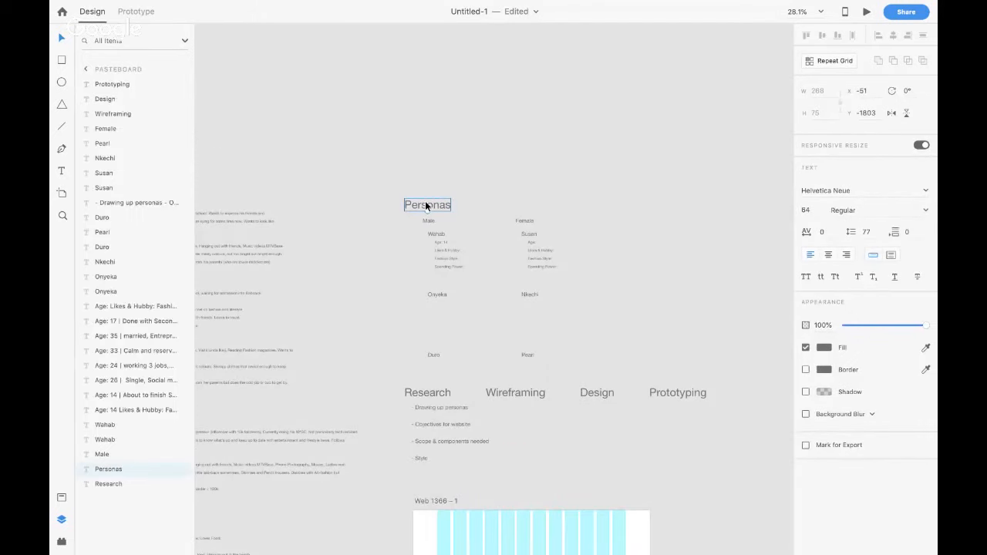
{"action": "left_click_drag", "start_coordinate": [427, 205], "coordinate": [678, 213]}
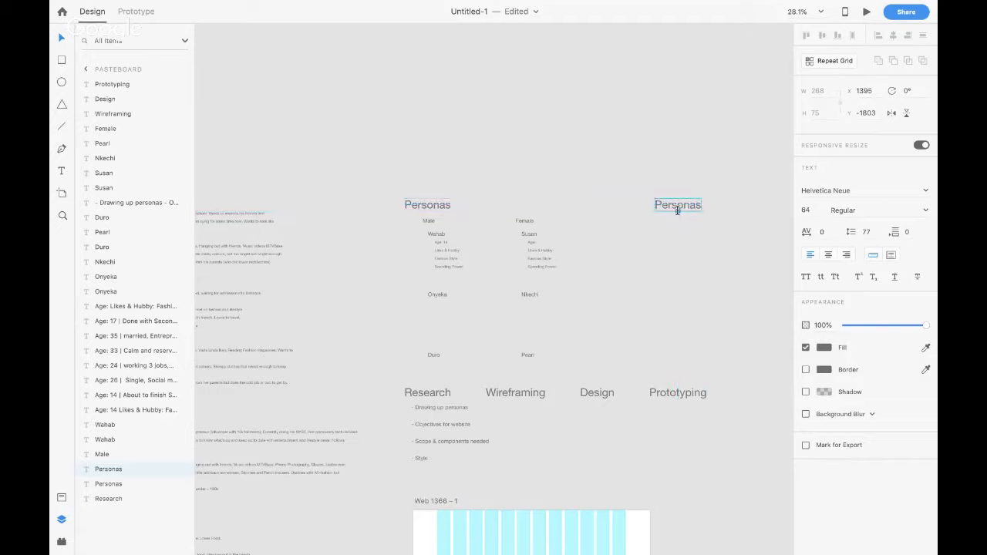
{"action": "double_click", "coordinate": [686, 206]}
{"action": "type", "text": "Objectives"}
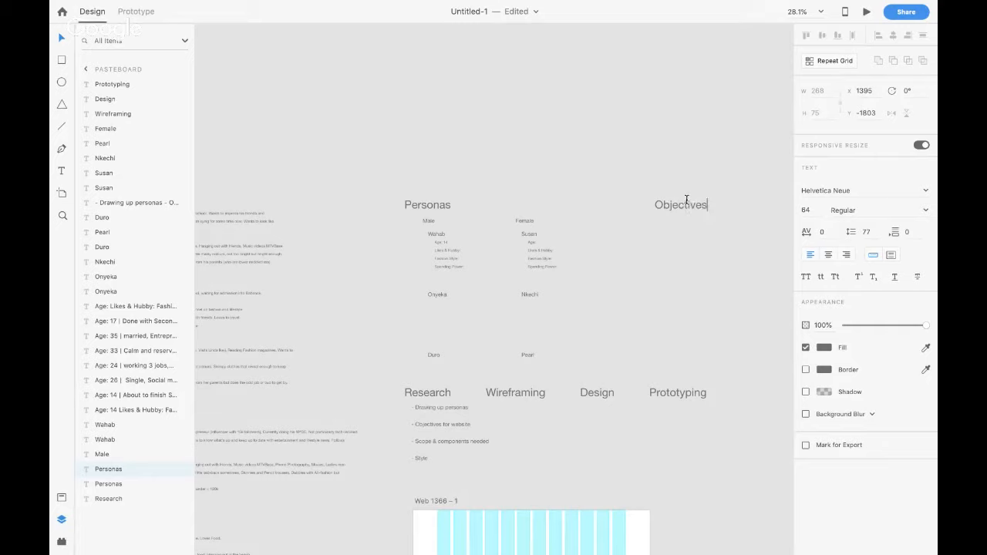
Duplicate the research task list under the Objectives heading at X 1430 and replace its text with the copied client objective
{"action": "key", "text": "Escape"}
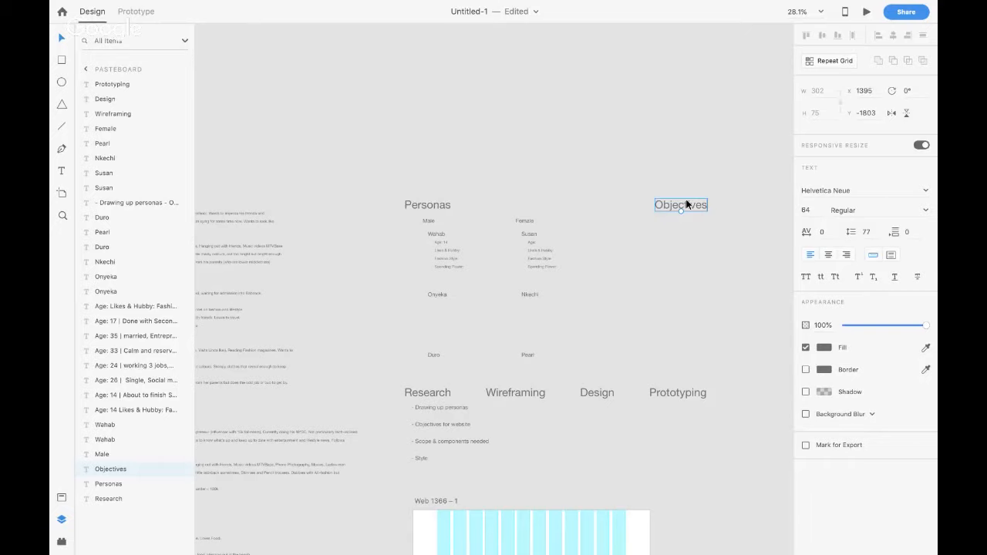
{"action": "scroll", "coordinate": [530, 251], "scroll_direction": "right", "scroll_amount": 5}
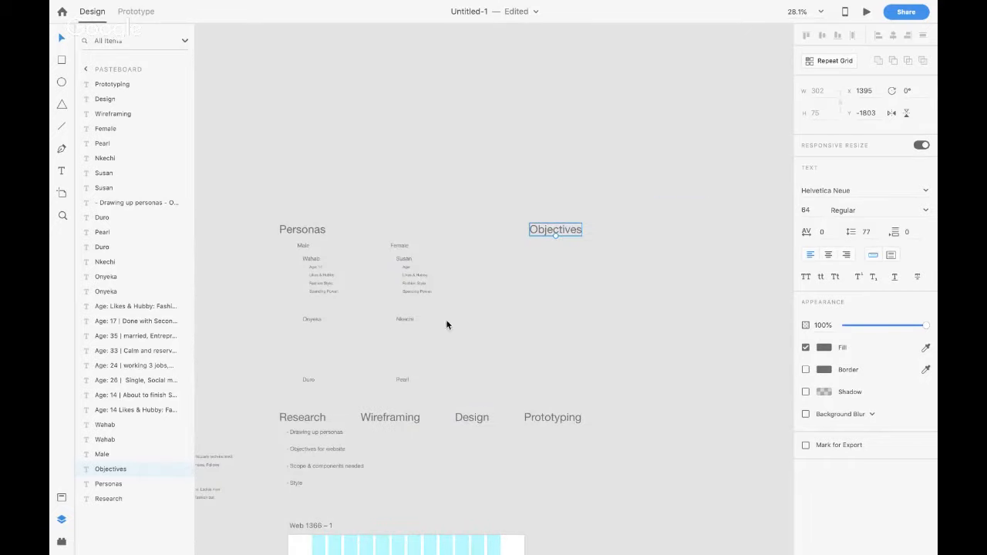
{"action": "mouse_move", "coordinate": [310, 450]}
{"action": "left_mouse_down"}
{"action": "mouse_move", "coordinate": [535, 326]}
{"action": "mouse_move", "coordinate": [552, 270]}
{"action": "left_mouse_up"}
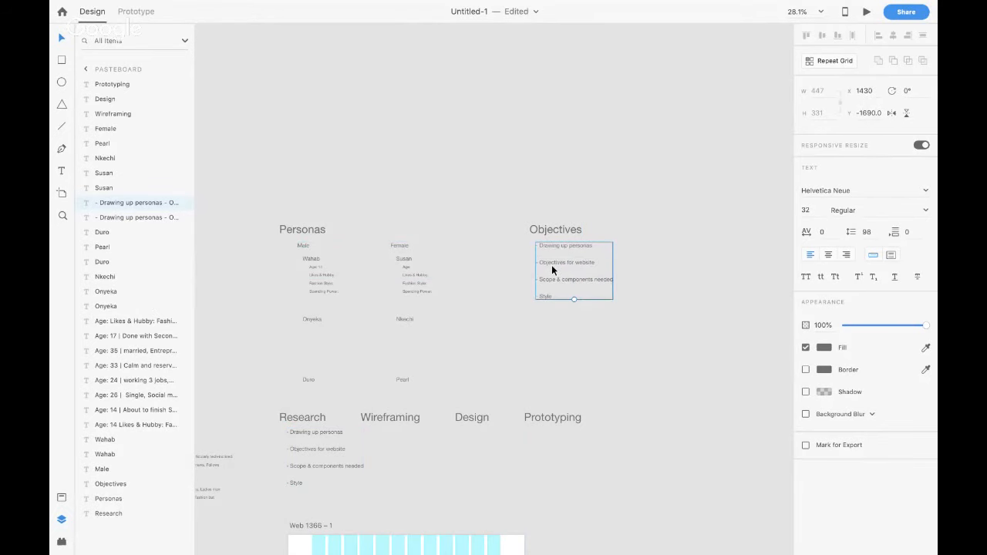
{"action": "key", "text": "ctrl+Left"}
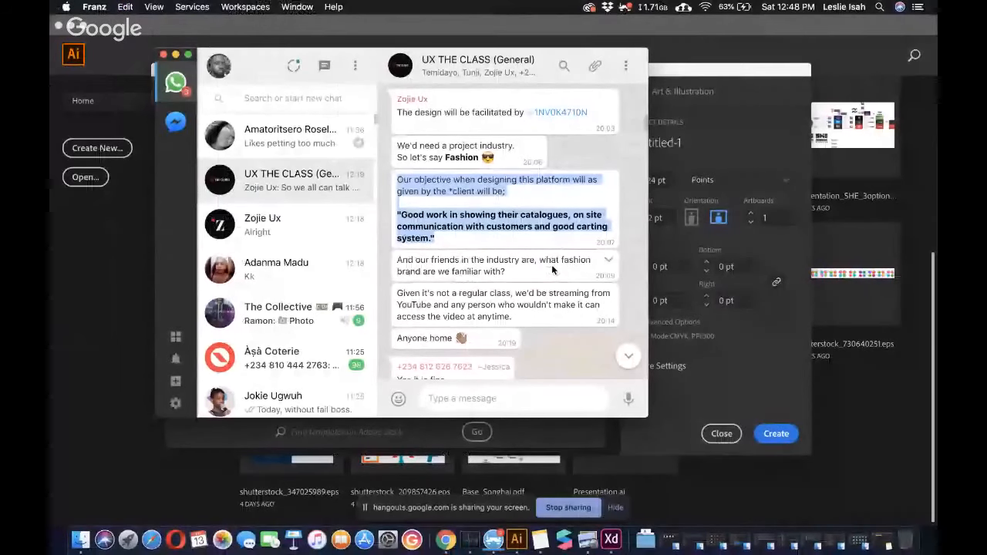
{"action": "key", "text": "ctrl+Right"}
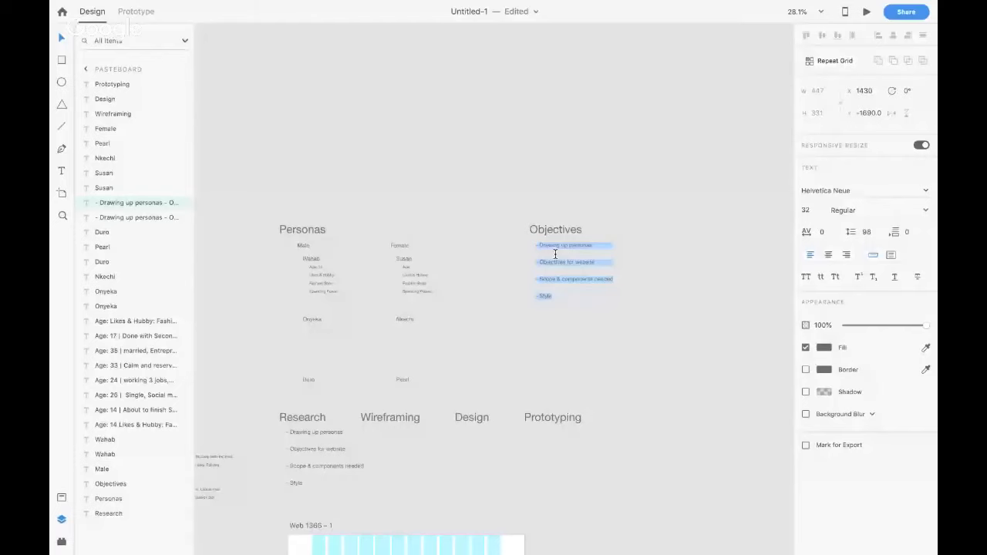
{"action": "key", "text": "super+v"}
{"action": "scroll", "coordinate": [749, 284], "scroll_direction": "right", "scroll_amount": 5}
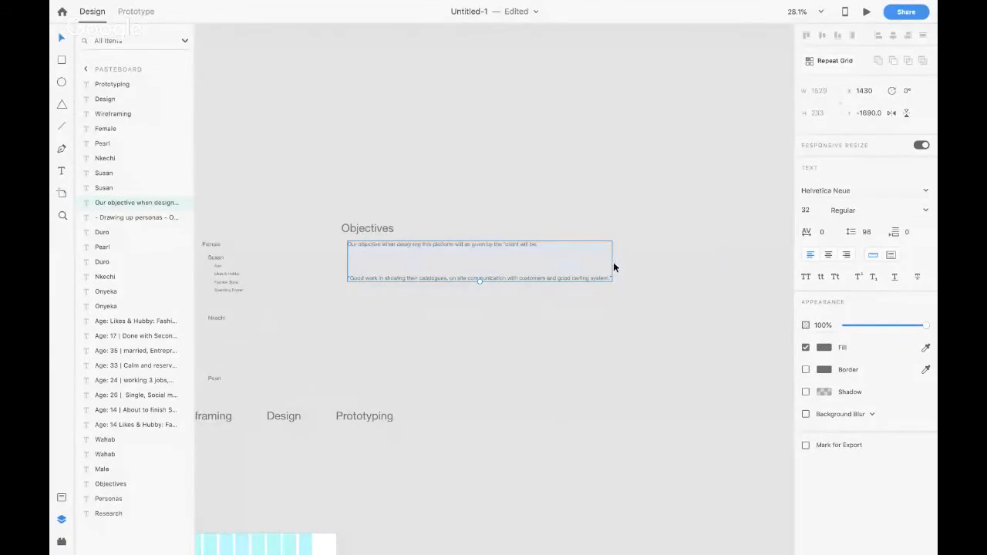
Reduce the line spacing of the client objective text to 38
{"action": "left_click", "coordinate": [873, 230]}
{"action": "key", "text": "shift+Down"}
{"action": "key", "text": "shift+Down"}
{"action": "key", "text": "shift+Down"}
{"action": "key", "text": "shift+Down"}
{"action": "key", "text": "shift+Down"}
{"action": "key", "text": "shift+Down"}
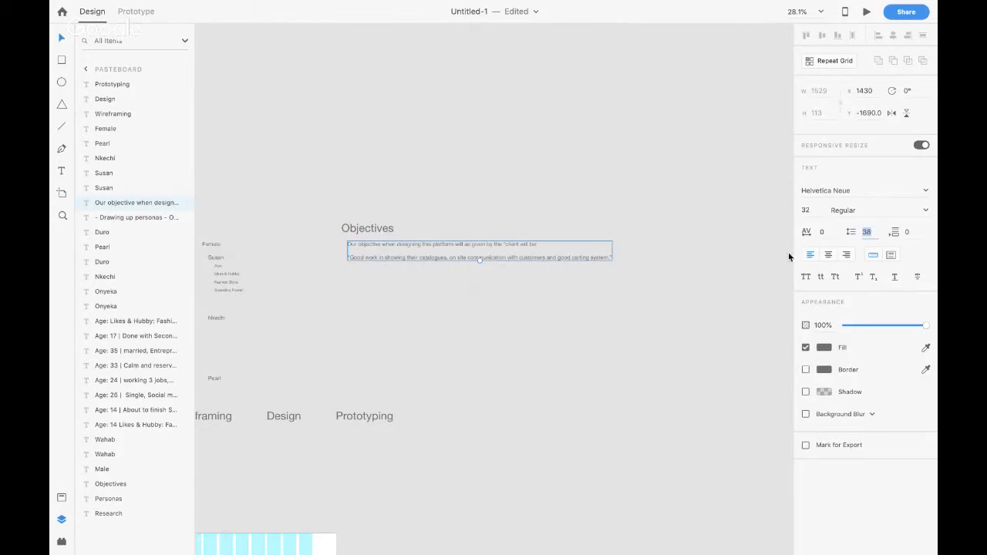
Switch to Chrome, bring the YouTube livestream to its live position, and check its chat and the Google Hangouts call
{"action": "key", "text": "ctrl+Left"}
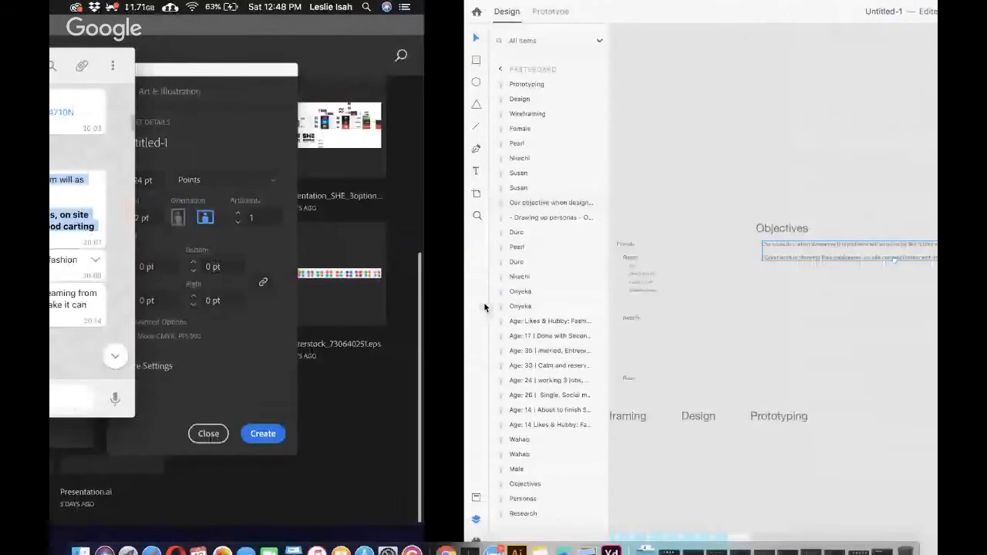
{"action": "key", "text": "ctrl+Right"}
{"action": "key", "text": "ctrl+Right"}
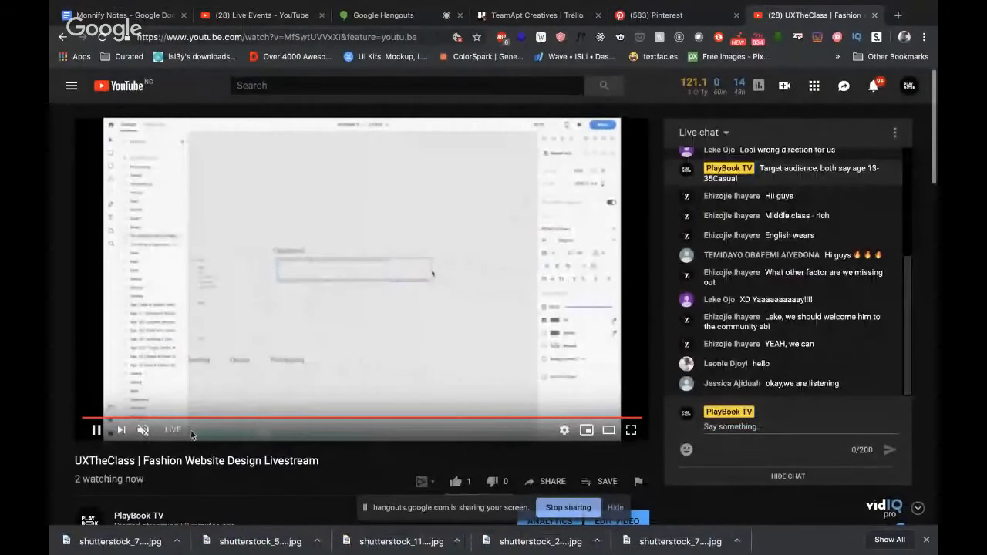
{"action": "left_click", "coordinate": [168, 430]}
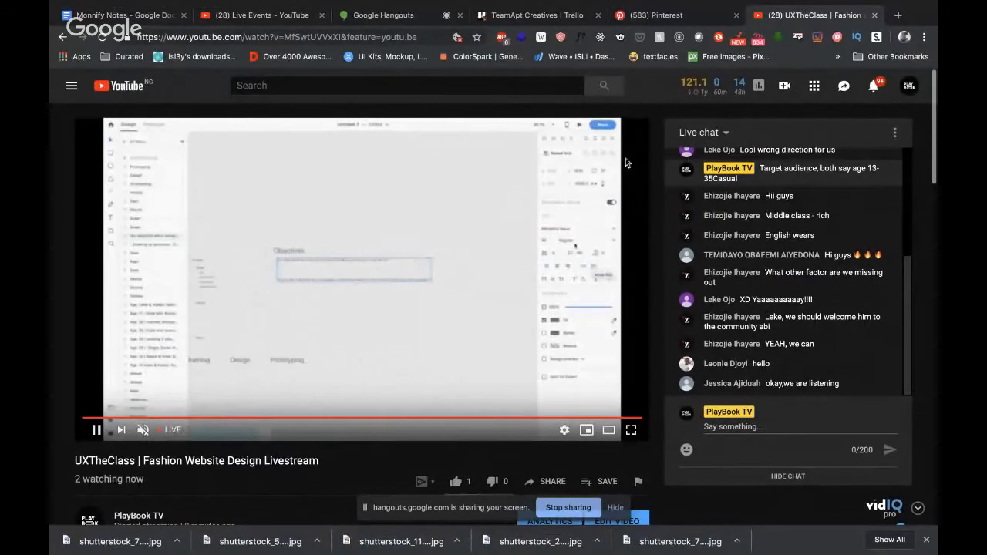
{"action": "left_click", "coordinate": [373, 22]}
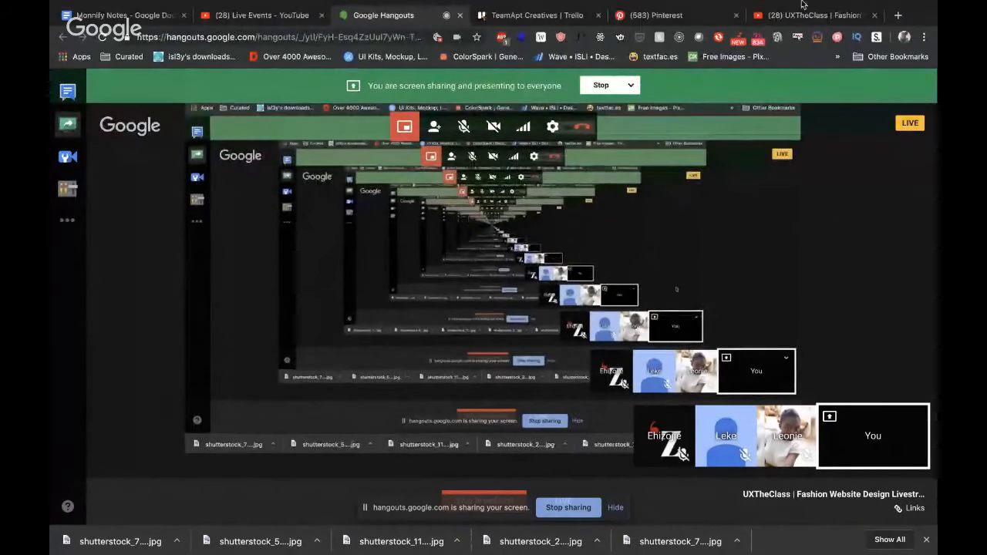
{"action": "left_click", "coordinate": [814, 22]}
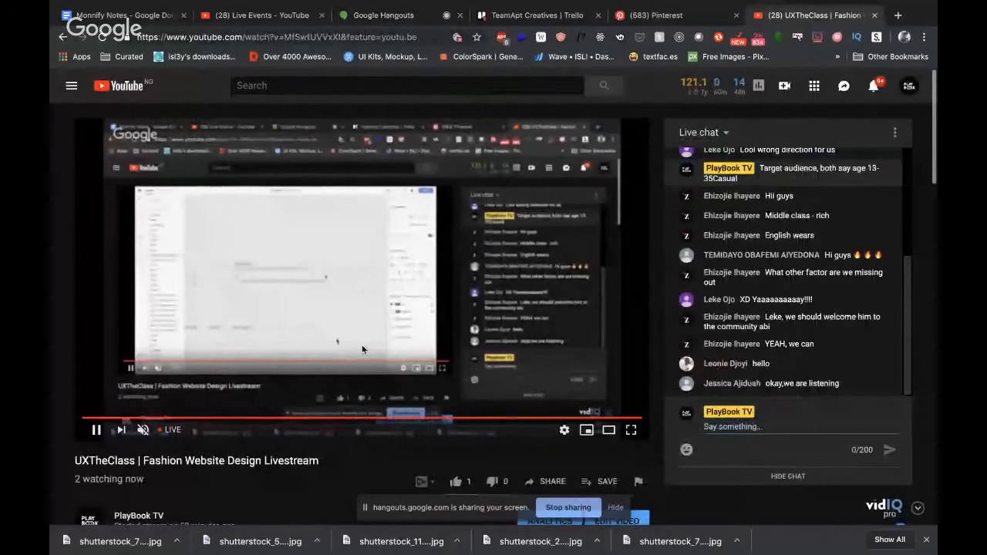
{"action": "key", "text": "ctrl+Right"}
{"action": "key", "text": "ctrl+Left"}
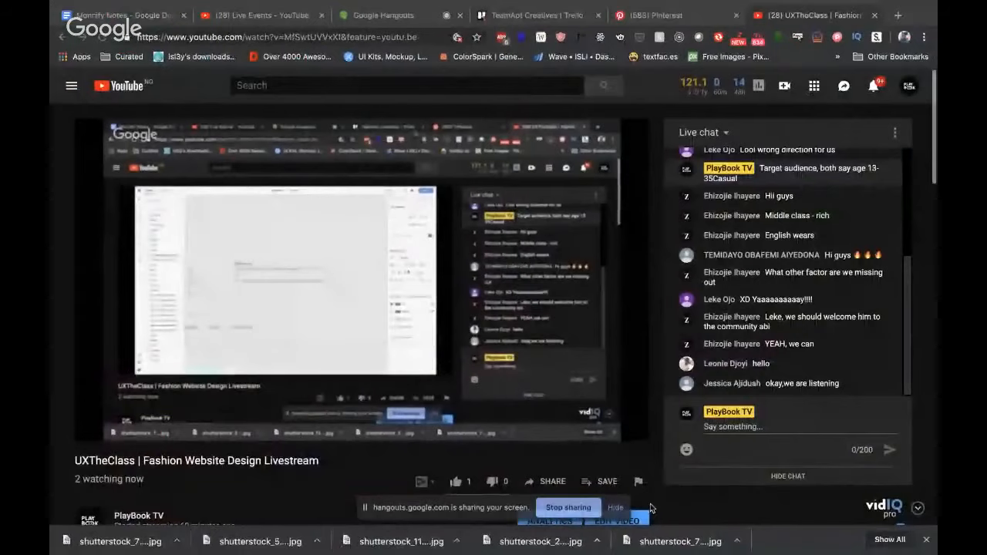
Back in Adobe XD, enlarge the client objective text to size 50 and move it under the Objectives heading at X 1469, Y -1685
{"action": "key", "text": "ctrl+Left"}
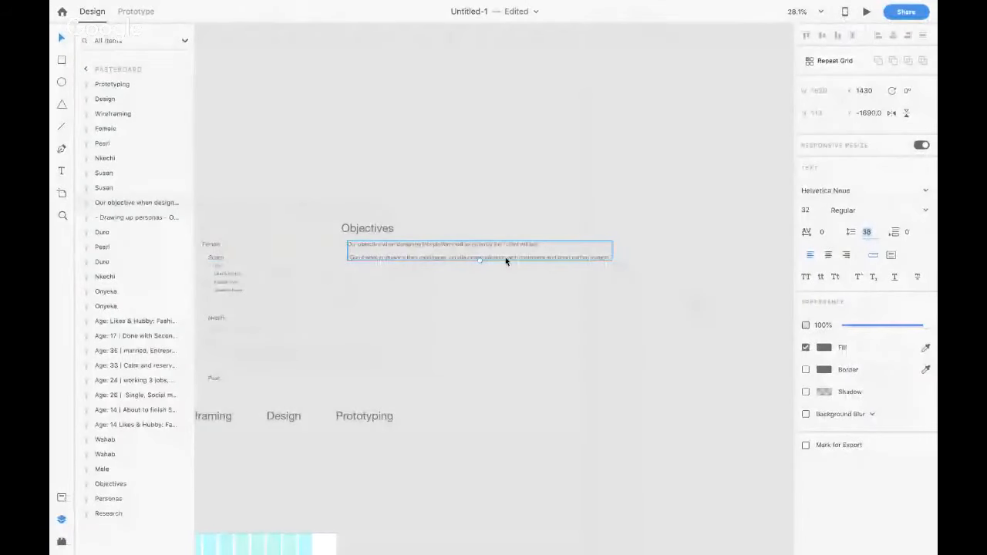
{"action": "left_click_drag", "start_coordinate": [480, 261], "coordinate": [479, 271]}
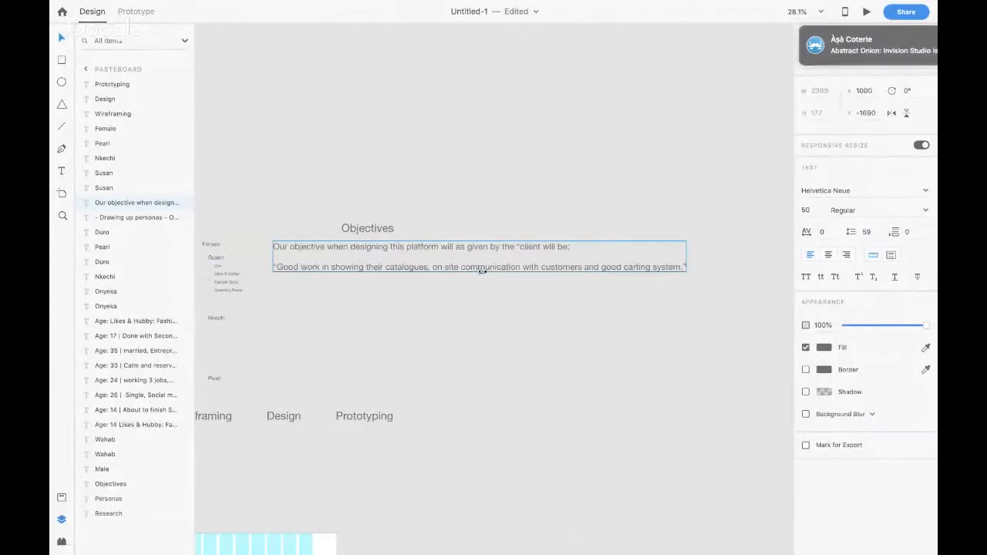
{"action": "left_click_drag", "start_coordinate": [392, 255], "coordinate": [470, 258]}
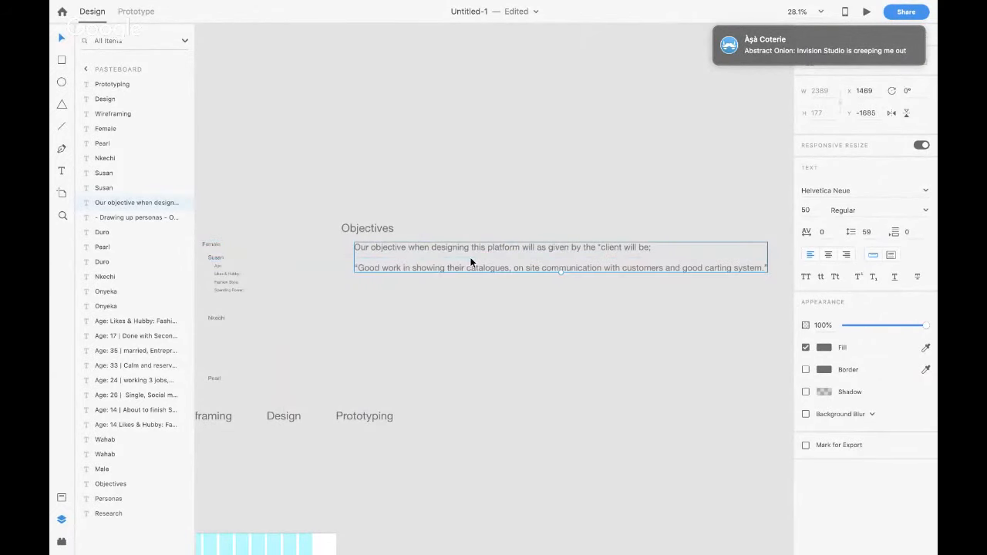
Switch to Franz, send "HOLY SHIT!" in the Àṣà Coterie group chat and reopen the UX THE CLASS group chat
{"action": "left_click", "coordinate": [837, 39]}
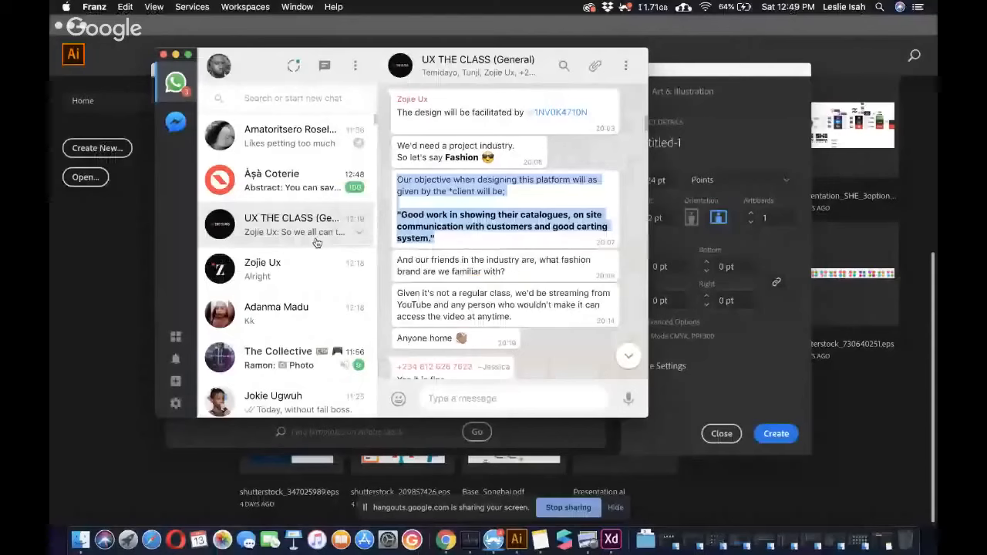
{"action": "left_click", "coordinate": [304, 181]}
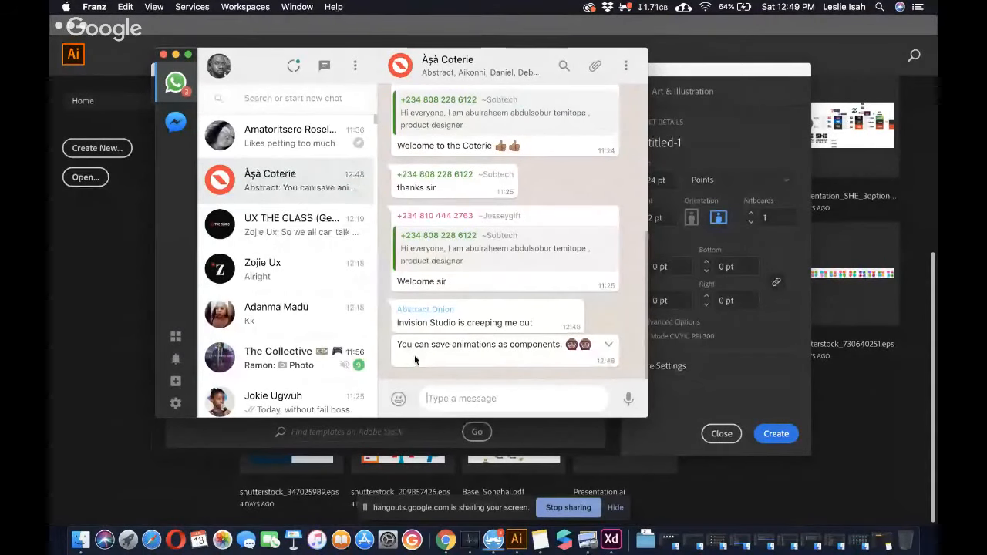
{"action": "left_click", "coordinate": [444, 399]}
{"action": "type", "text": "HOLY SHIT!"}
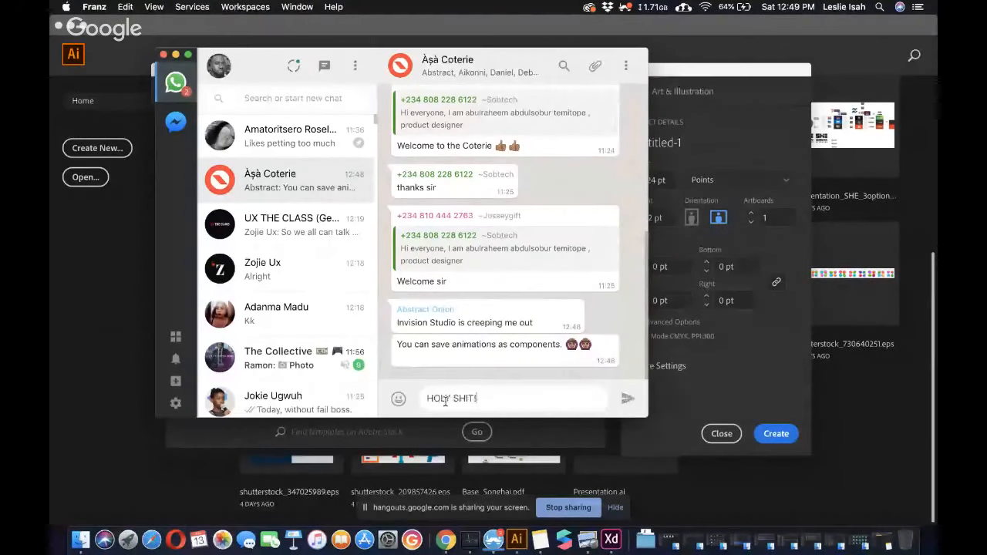
{"action": "key", "text": "Return"}
{"action": "left_click", "coordinate": [282, 236]}
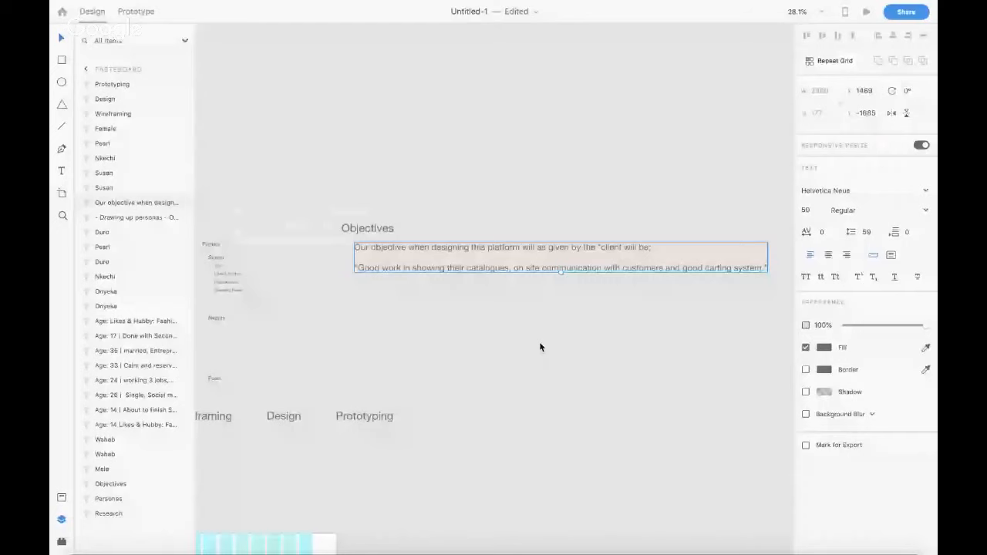
Back in Adobe XD, make the quoted "Good work in showing their catalogues" line of the objective text bold
{"action": "left_click", "coordinate": [540, 344]}
{"action": "left_click", "coordinate": [377, 253]}
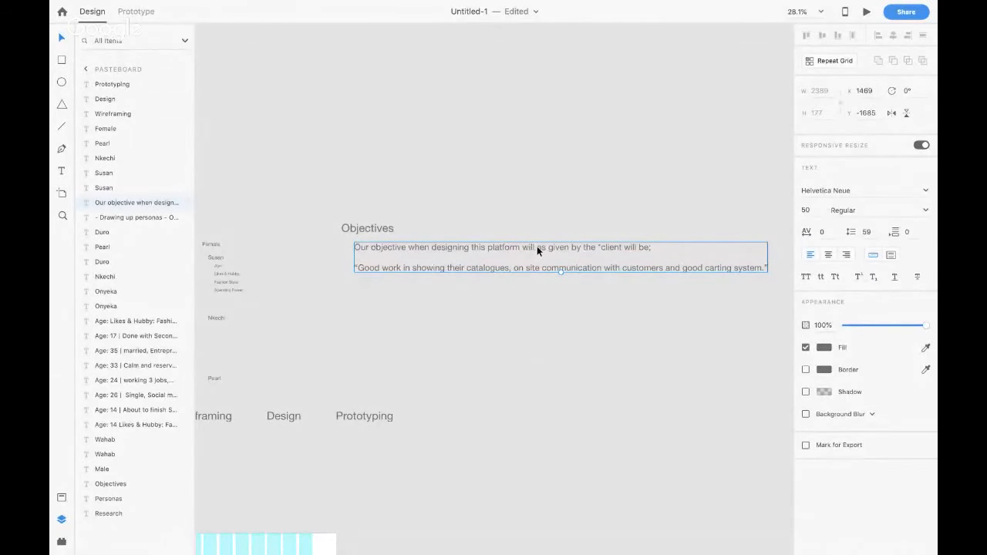
{"action": "triple_click", "coordinate": [370, 268]}
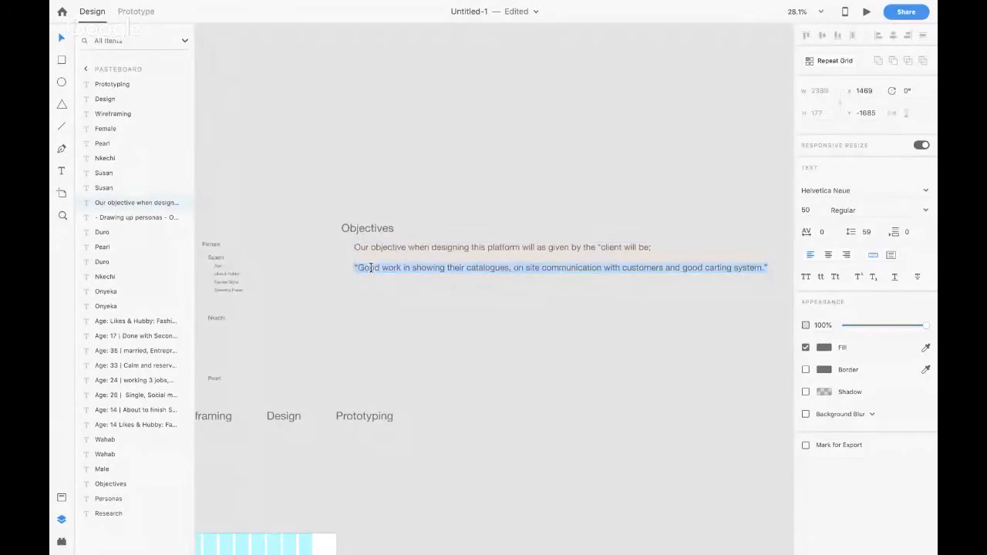
{"action": "key", "text": "super+b"}
{"action": "key", "text": "Escape"}
{"action": "left_click", "coordinate": [431, 312]}
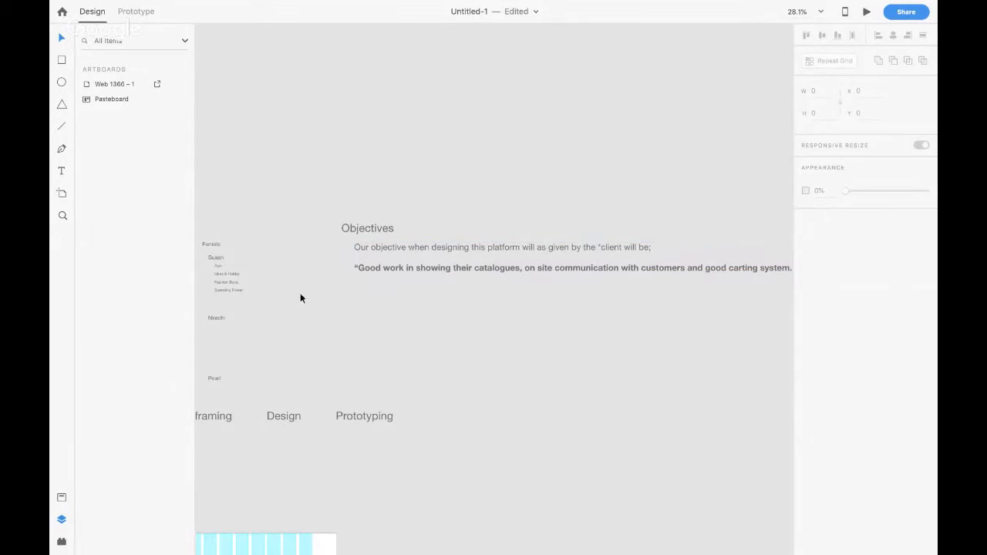
Duplicate the client objective text directly below the original at X 1469, Y -1406 and clear the copy's content
{"action": "left_click_drag", "start_coordinate": [407, 250], "coordinate": [408, 299]}
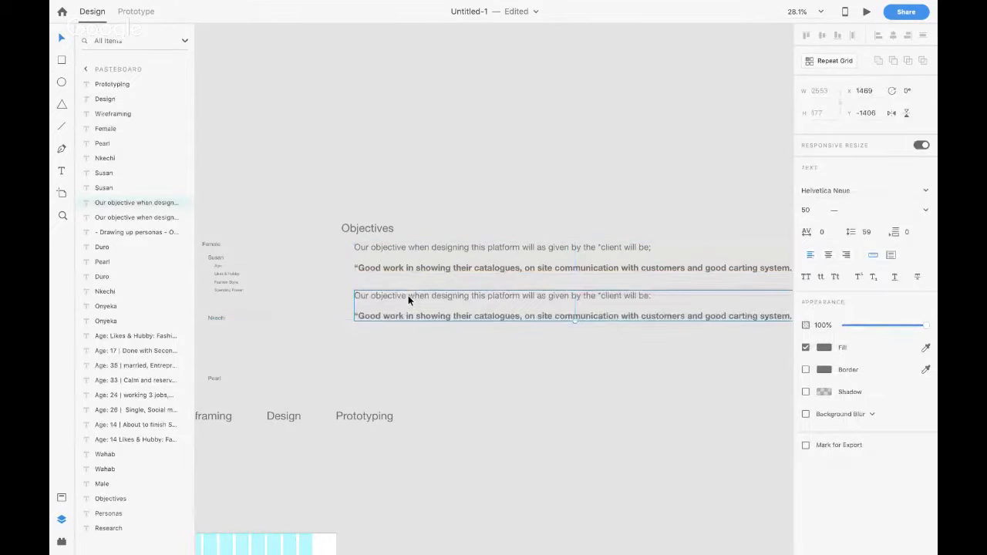
{"action": "triple_click", "coordinate": [407, 295]}
{"action": "key", "text": "super+a"}
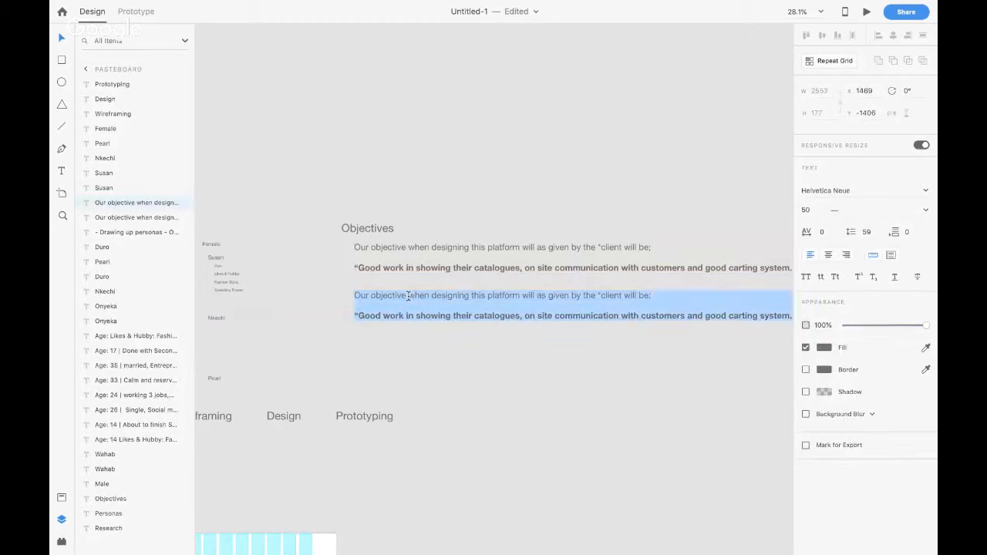
{"action": "key", "text": "BackSpace"}
Fill the copy with three lines: "- Showcasee their products", "- Communication with the intent to convert" and "- A good carting system."
{"action": "type", "text": "-"}
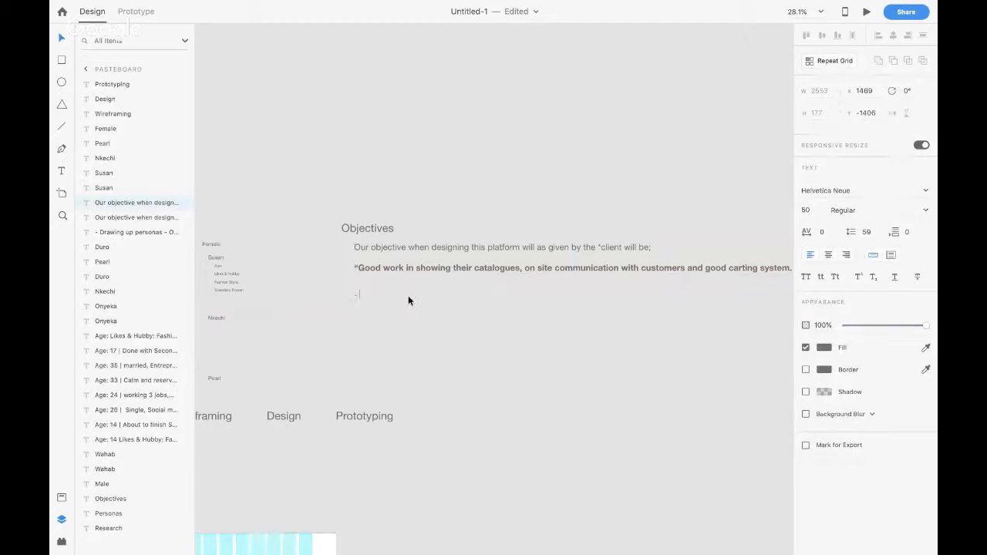
{"action": "type", "text": " Showcasee"}
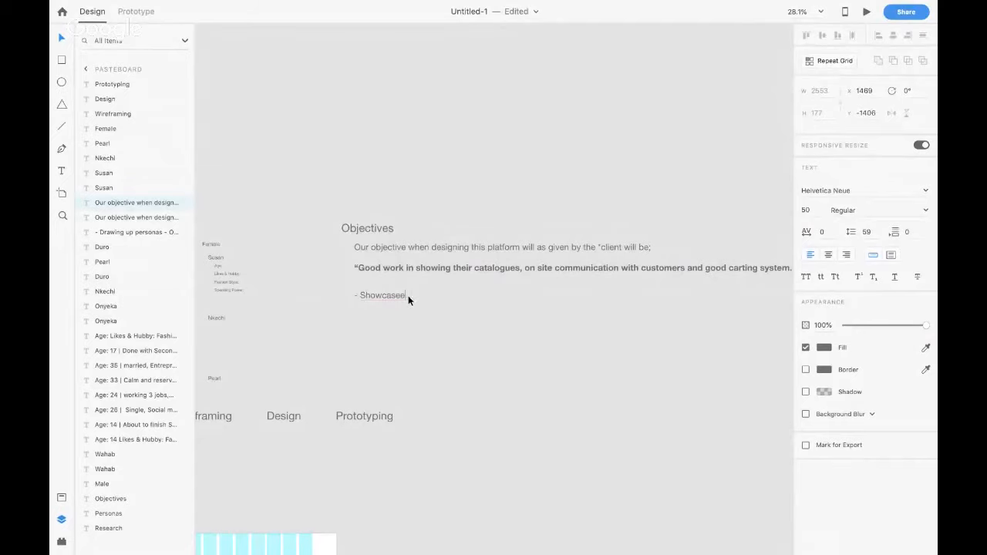
{"action": "type", "text": " their products"}
{"action": "key", "text": "Return"}
{"action": "type", "text": "- Communication with the intent to convert"}
{"action": "key", "text": "Return"}
{"action": "type", "text": "- A goo"}
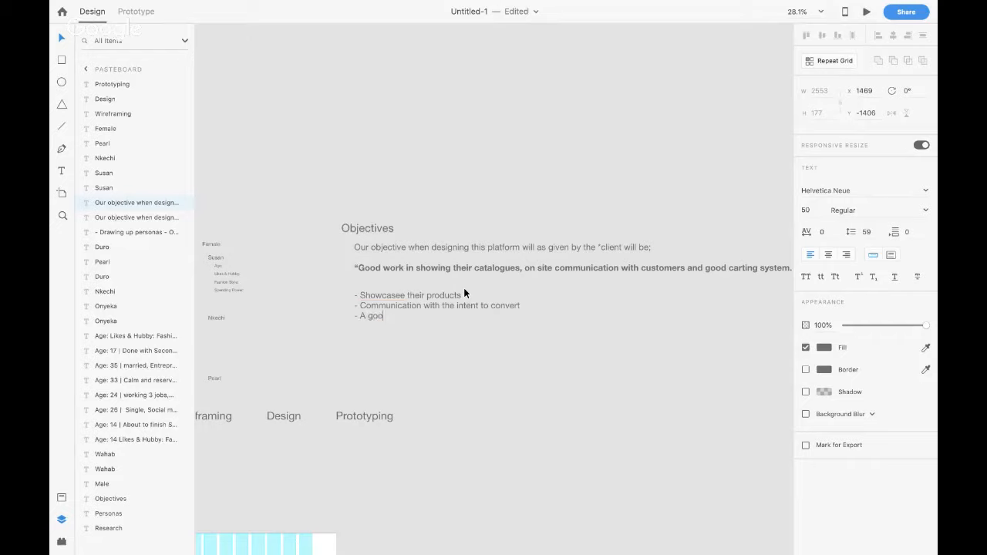
{"action": "type", "text": "d carting system."}
{"action": "key", "text": "Escape"}
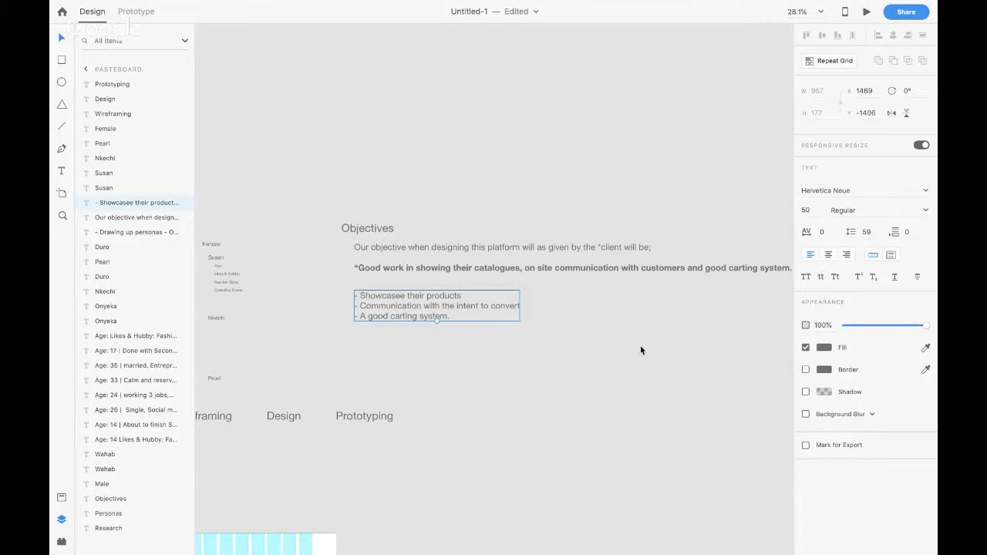
{"action": "left_click", "coordinate": [584, 325]}
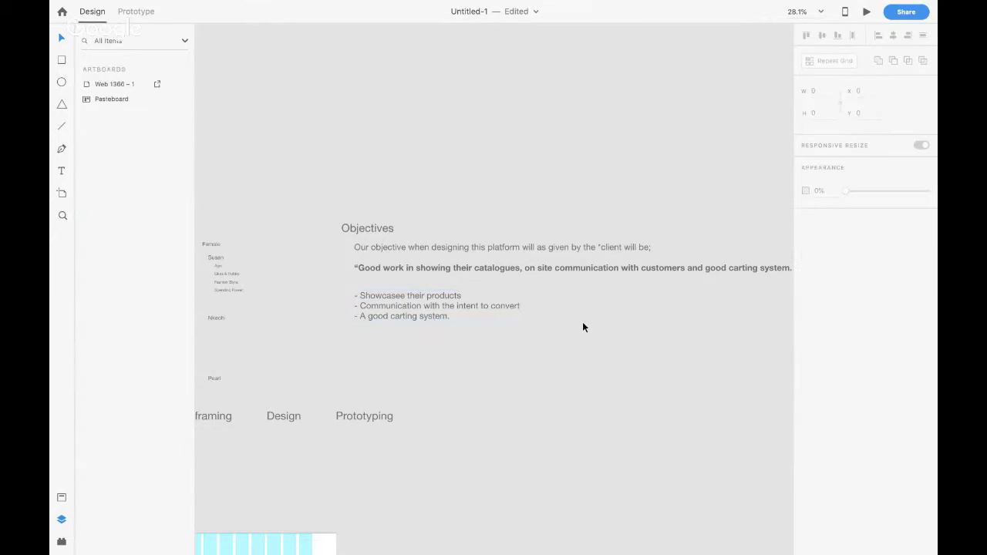
Review the objectives list alongside the personas and the research task list on the pasteboard
{"action": "scroll", "coordinate": [584, 323], "scroll_direction": "left", "scroll_amount": 5}
{"action": "scroll", "coordinate": [583, 327], "scroll_direction": "down", "scroll_amount": 3}
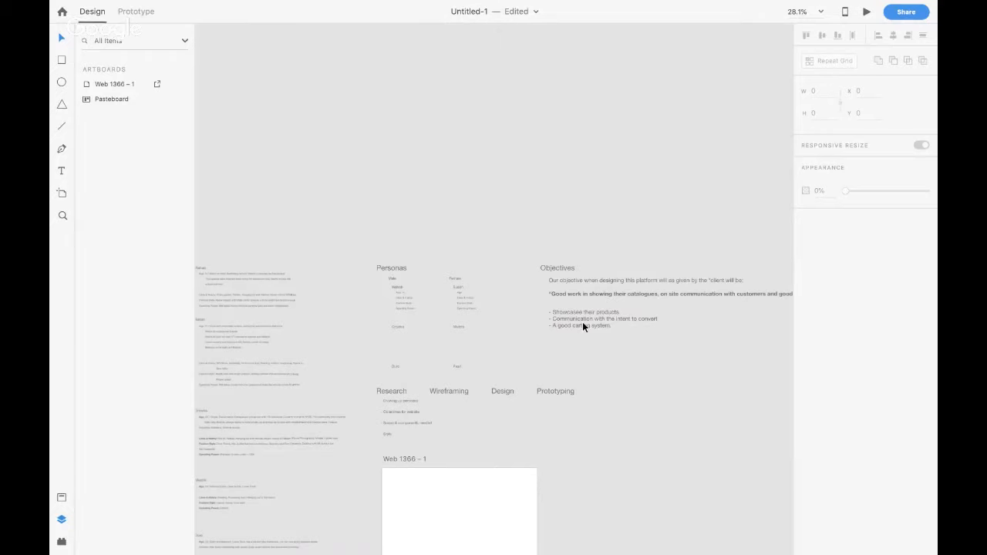
{"action": "scroll", "coordinate": [582, 324], "scroll_direction": "down", "scroll_amount": 3}
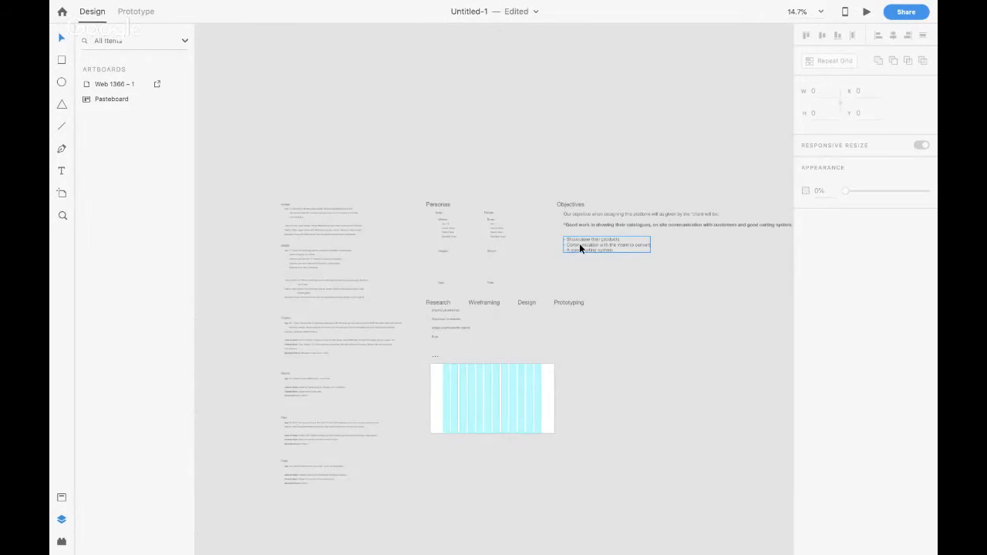
{"action": "scroll", "coordinate": [579, 243], "scroll_direction": "up", "scroll_amount": 3}
{"action": "left_click", "coordinate": [599, 233]}
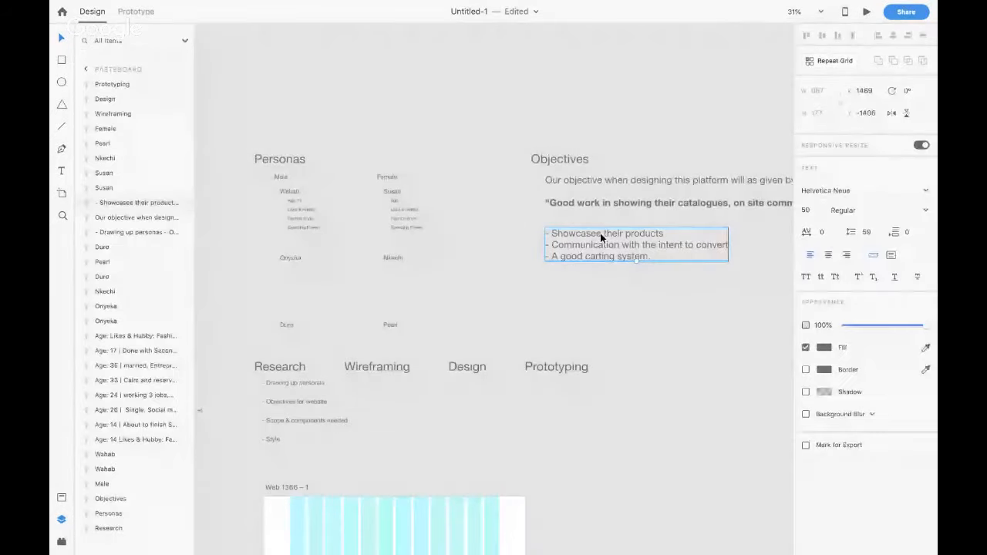
{"action": "left_click", "coordinate": [491, 298]}
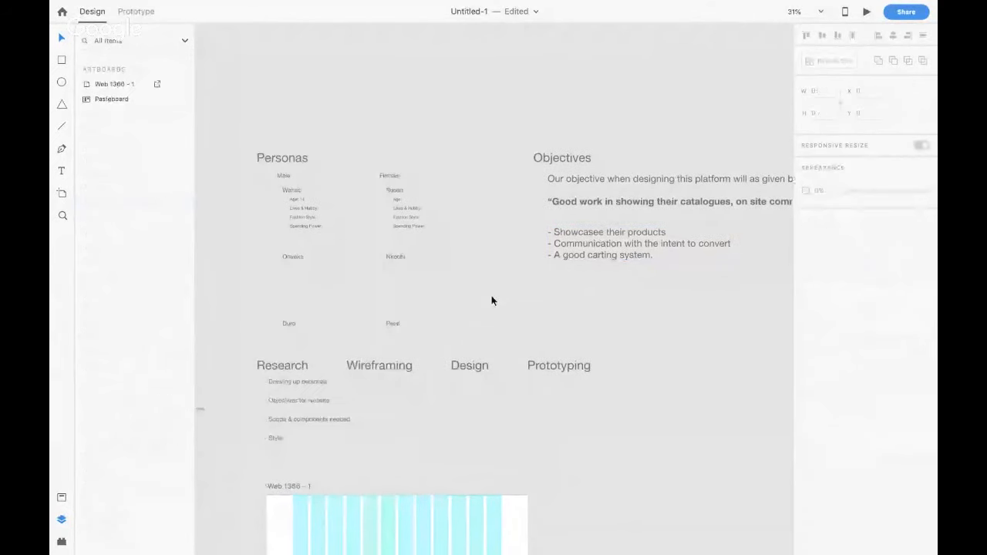
{"action": "scroll", "coordinate": [491, 298], "scroll_direction": "down", "scroll_amount": 5}
{"action": "scroll", "coordinate": [491, 297], "scroll_direction": "left", "scroll_amount": 5}
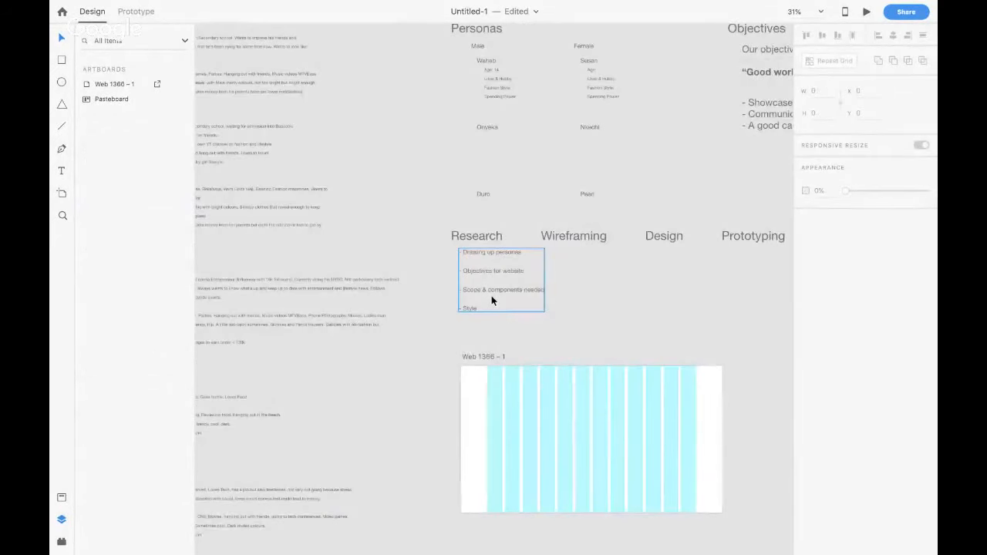
Duplicate the Objectives heading above at X 1395, Y -2887 with the text "Style", and copy the three-point list beneath it at X 1469, Y -2774
{"action": "scroll", "coordinate": [491, 299], "scroll_direction": "up", "scroll_amount": 5}
{"action": "scroll", "coordinate": [491, 299], "scroll_direction": "left", "scroll_amount": 4}
{"action": "scroll", "coordinate": [491, 299], "scroll_direction": "right", "scroll_amount": 8}
{"action": "scroll", "coordinate": [491, 300], "scroll_direction": "right", "scroll_amount": 5}
{"action": "scroll", "coordinate": [491, 300], "scroll_direction": "up", "scroll_amount": 3}
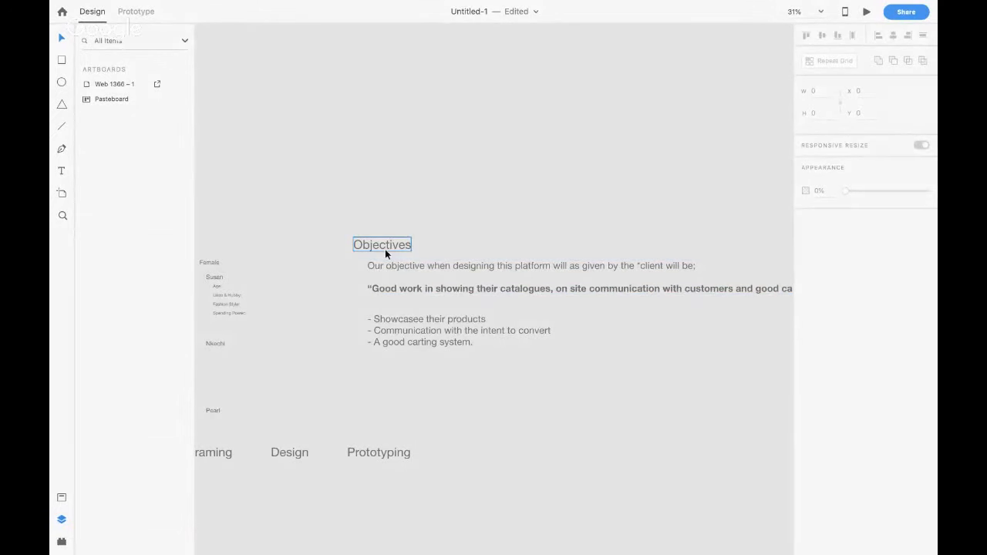
{"action": "left_click_drag", "start_coordinate": [394, 243], "coordinate": [390, 37]}
{"action": "double_click", "coordinate": [391, 37]}
{"action": "type", "text": "S"}
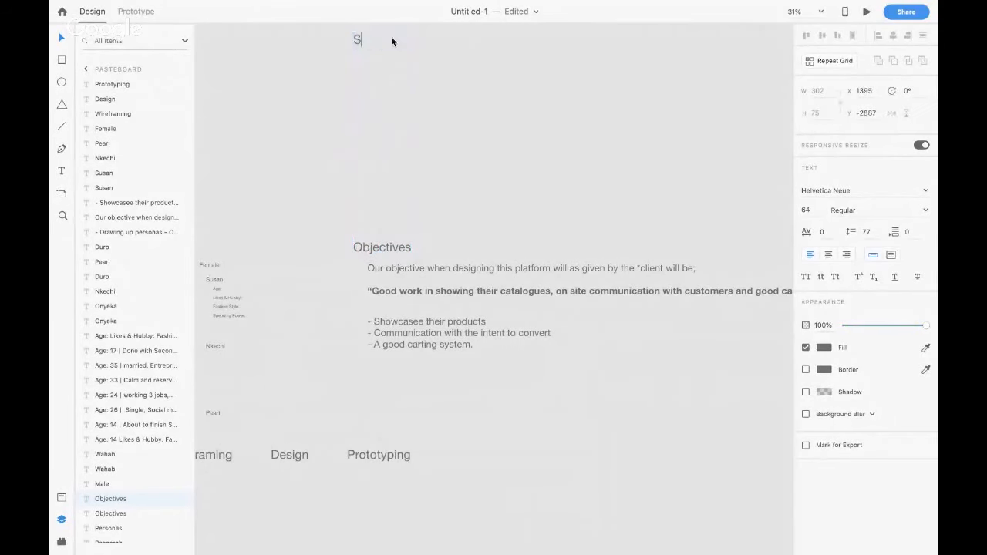
{"action": "type", "text": "tyle"}
{"action": "key", "text": "Escape"}
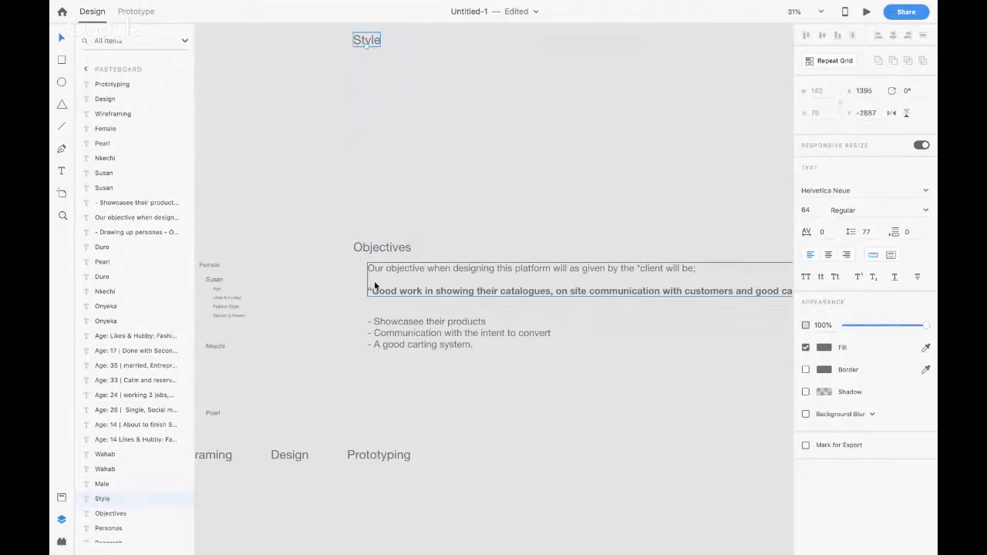
{"action": "left_click_drag", "start_coordinate": [385, 331], "coordinate": [386, 70]}
{"action": "triple_click", "coordinate": [385, 70]}
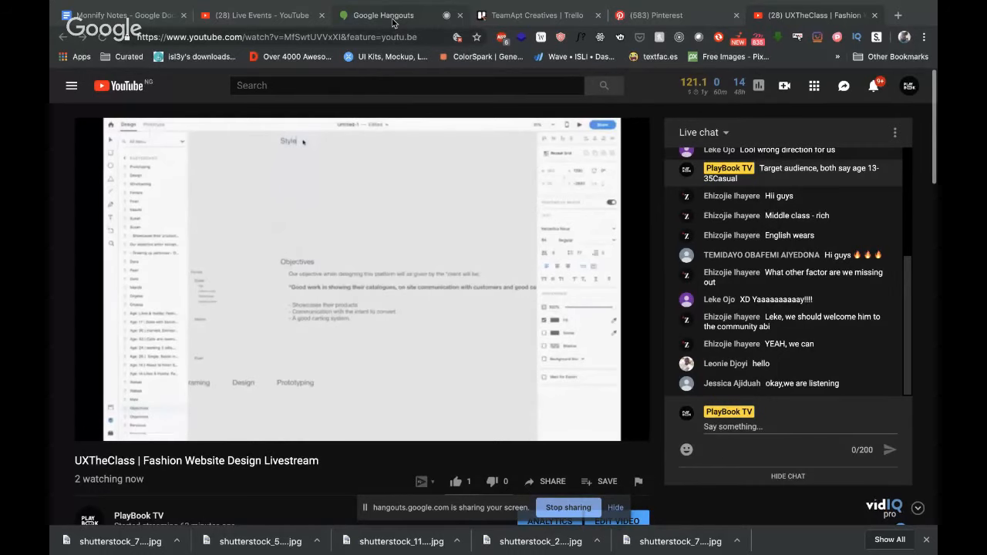
Switch to the browser, check the Google Hangouts call and the livestream page, and close the YouTube Live Events page
{"action": "left_click", "coordinate": [383, 16]}
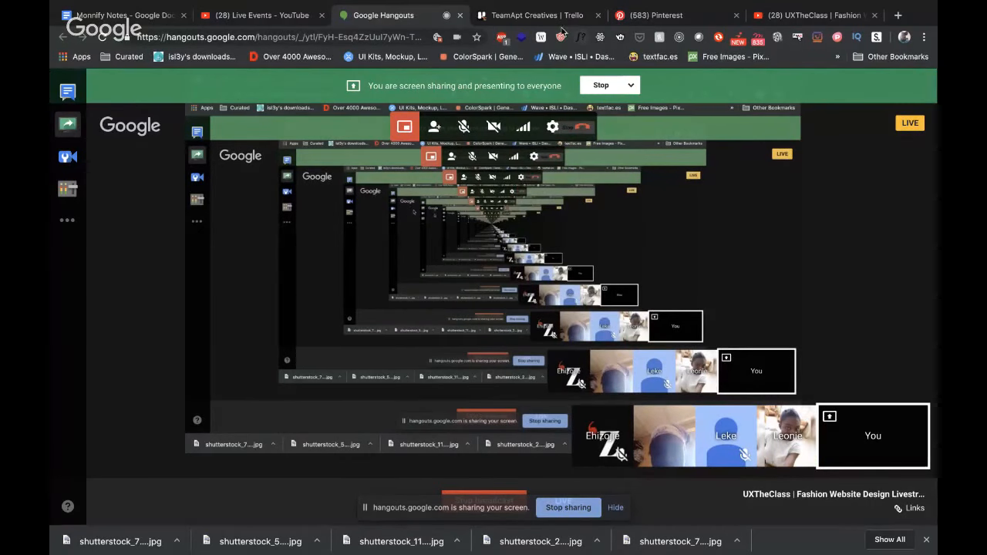
{"action": "left_click", "coordinate": [802, 16]}
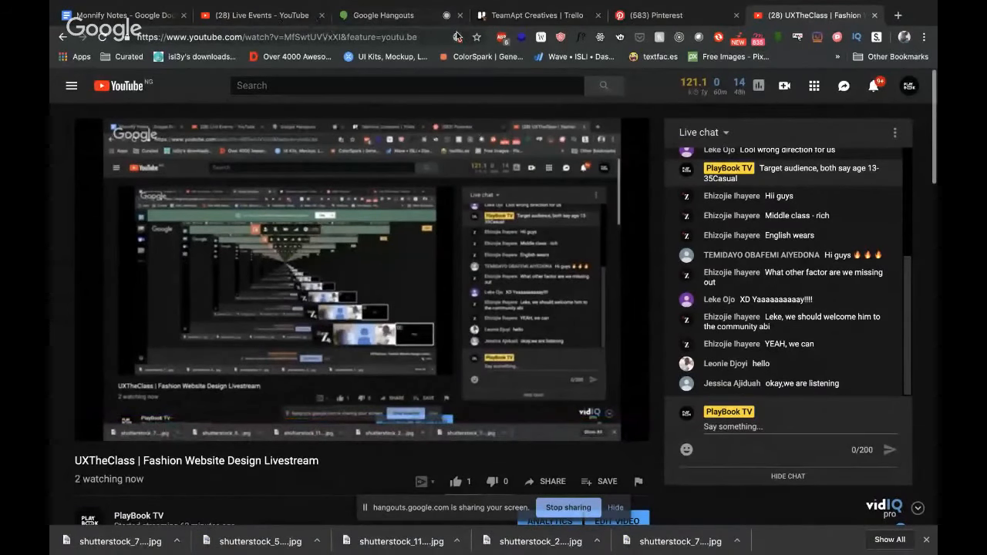
{"action": "left_click", "coordinate": [322, 15]}
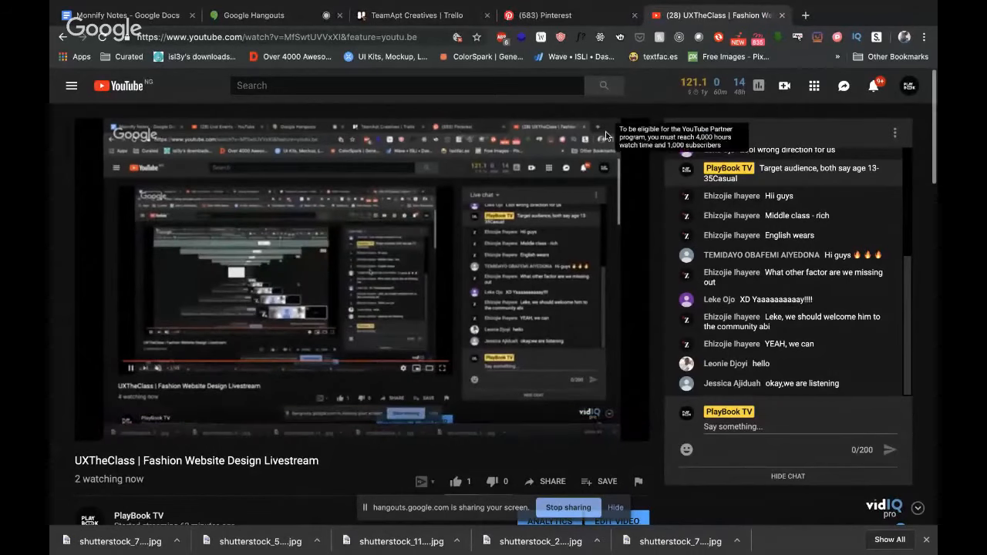
Return from the browser windows to the Adobe XD pasteboard
{"action": "key", "text": "ctrl+Right"}
{"action": "key", "text": "ctrl+Right"}
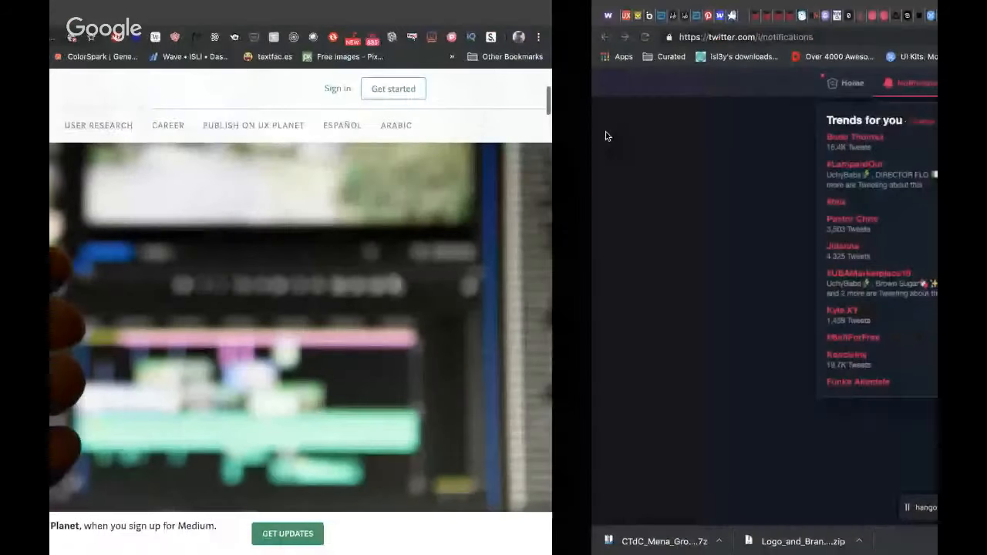
{"action": "key", "text": "ctrl+Left"}
{"action": "key", "text": "ctrl+Right"}
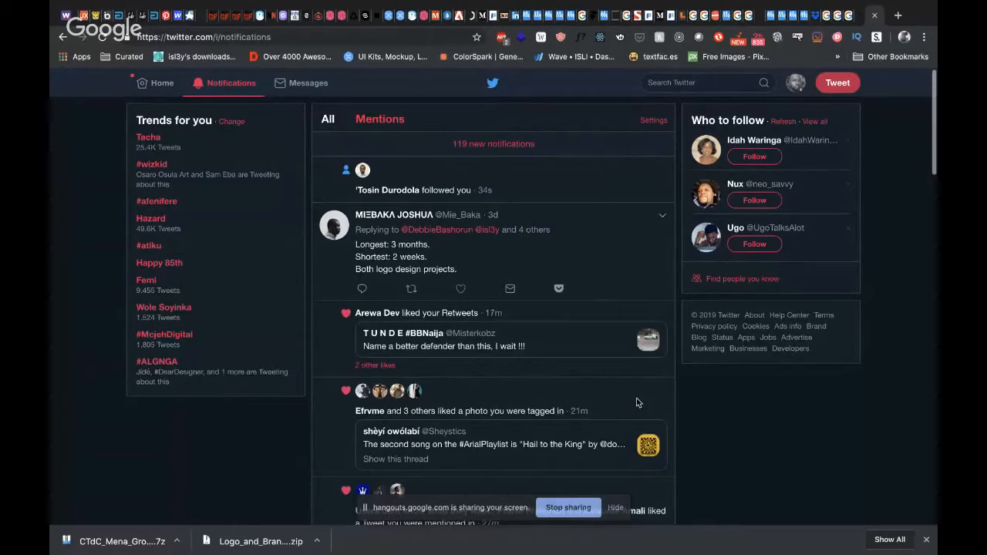
{"action": "key", "text": "ctrl+Left"}
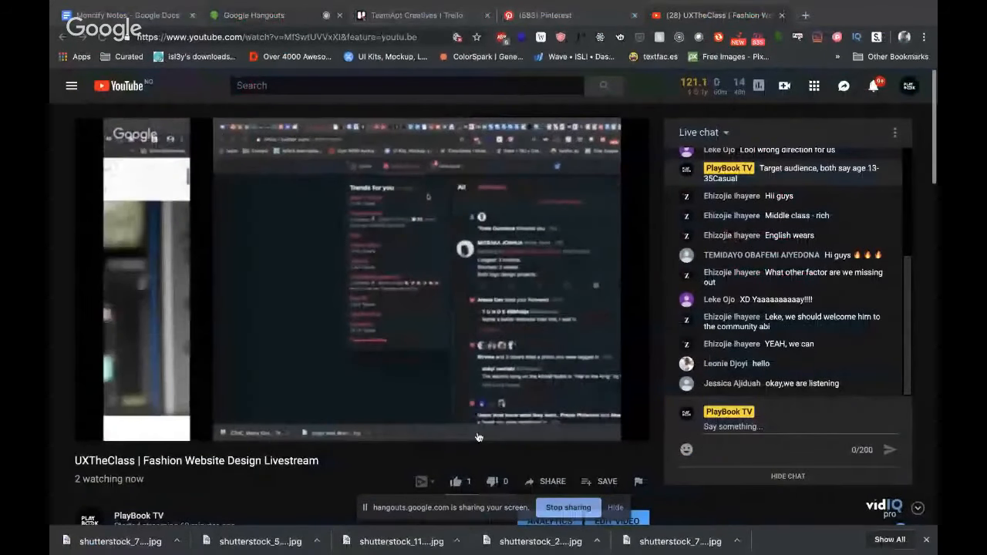
{"action": "mouse_move", "coordinate": [613, 544]}
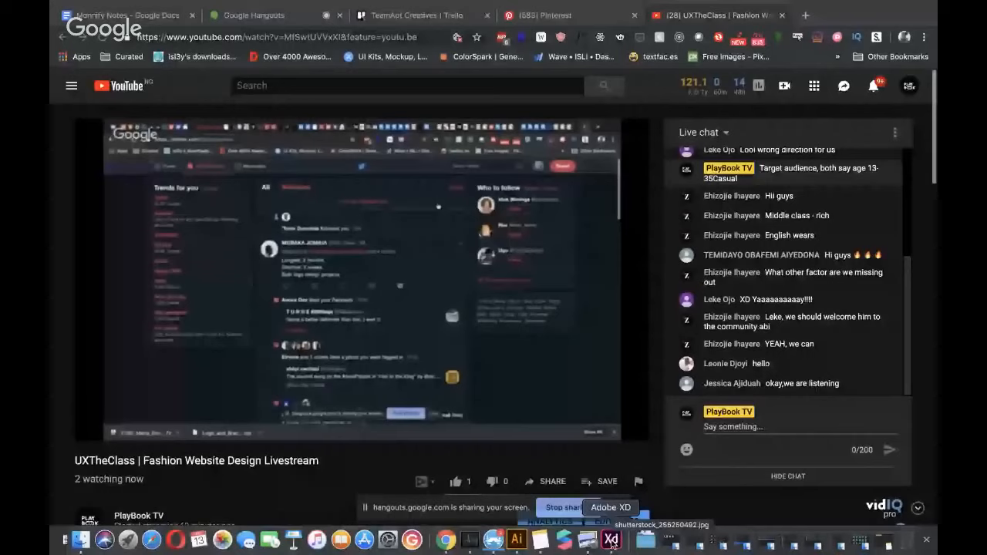
{"action": "left_click", "coordinate": [612, 542]}
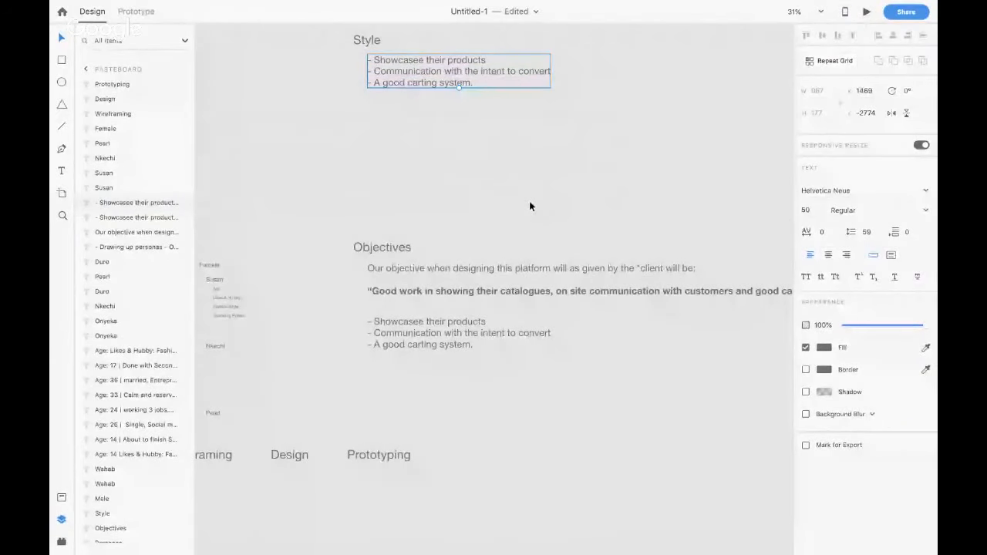
Check the Google Hangouts call in the browser and come back to the Style section in Adobe XD
{"action": "key", "text": "ctrl+Right"}
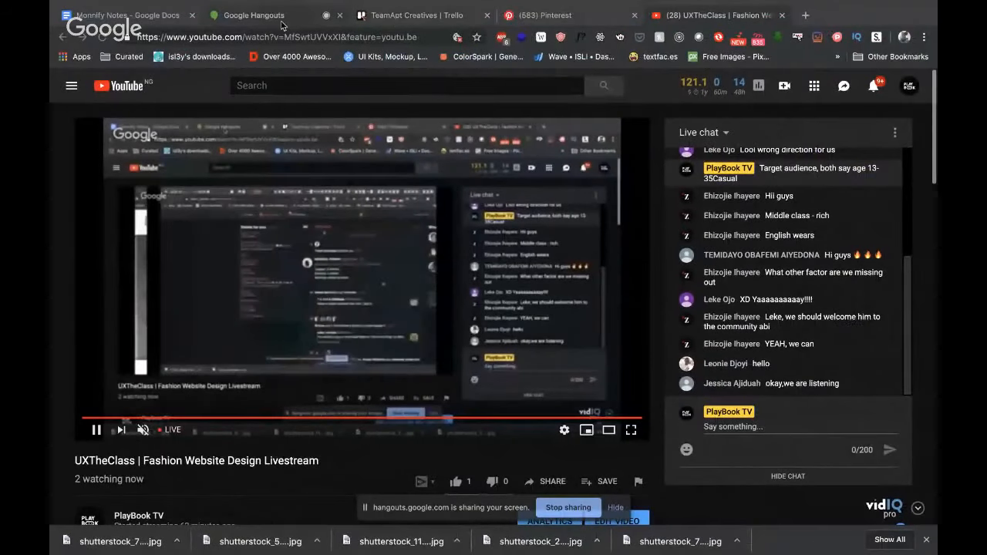
{"action": "left_click", "coordinate": [281, 19]}
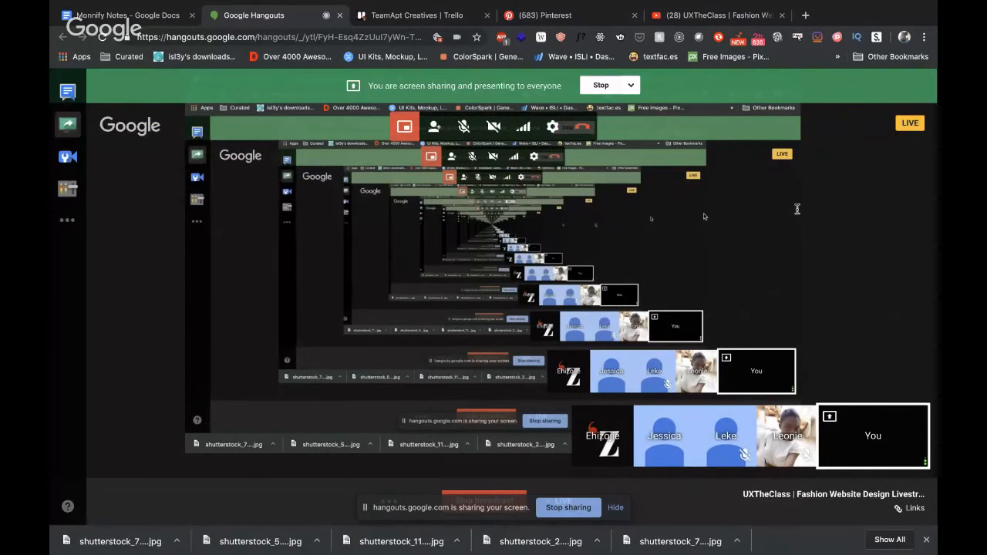
{"action": "key", "text": "ctrl+Right"}
{"action": "key", "text": "ctrl+Right"}
{"action": "key", "text": "ctrl+Left"}
{"action": "key", "text": "ctrl+Left"}
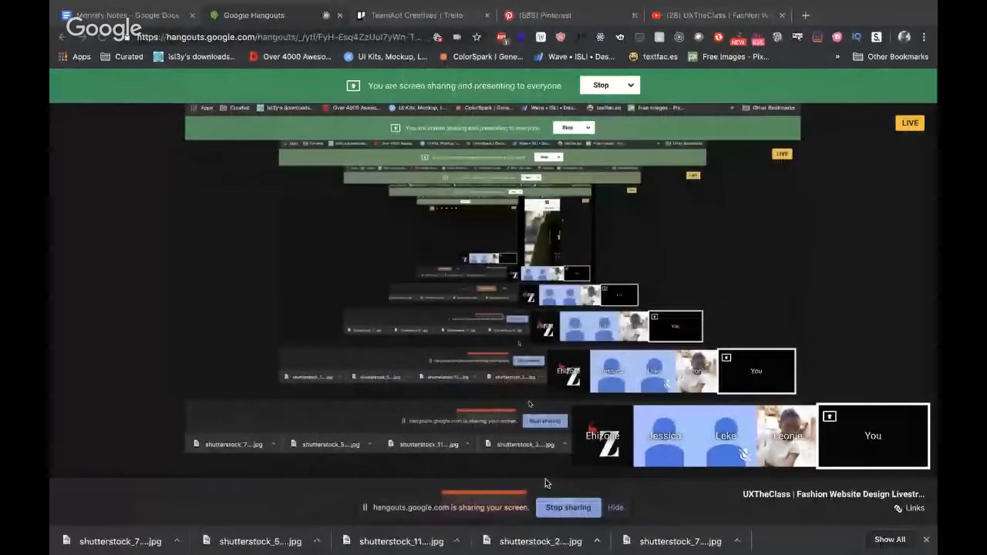
{"action": "mouse_move", "coordinate": [532, 552]}
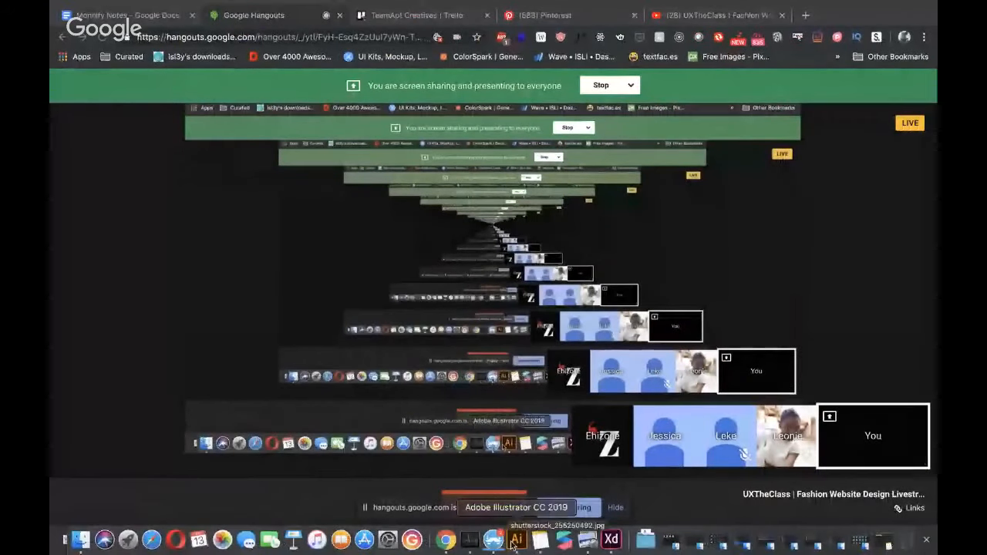
{"action": "left_click", "coordinate": [612, 539]}
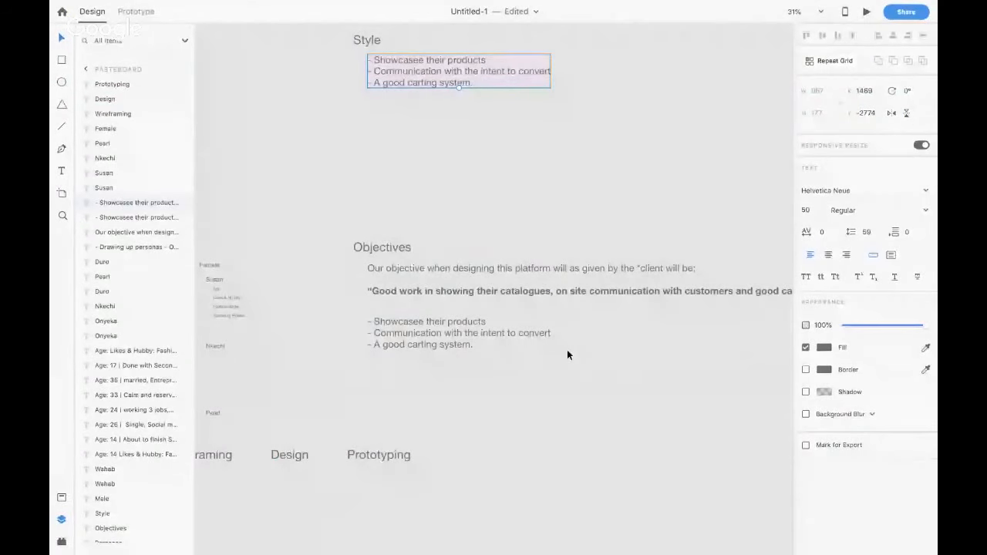
{"action": "key", "text": "ctrl+Right"}
{"action": "key", "text": "ctrl+Left"}
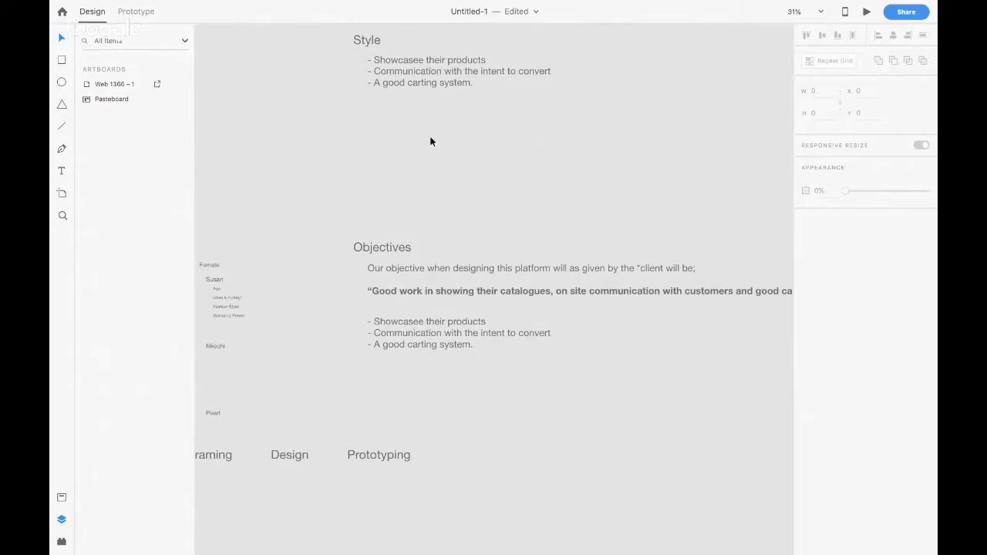
In the list under Style, replace the first two points with "Young" and "Eye catching", and select the third point's text for replacement
{"action": "scroll", "coordinate": [431, 141], "scroll_direction": "up", "scroll_amount": 4}
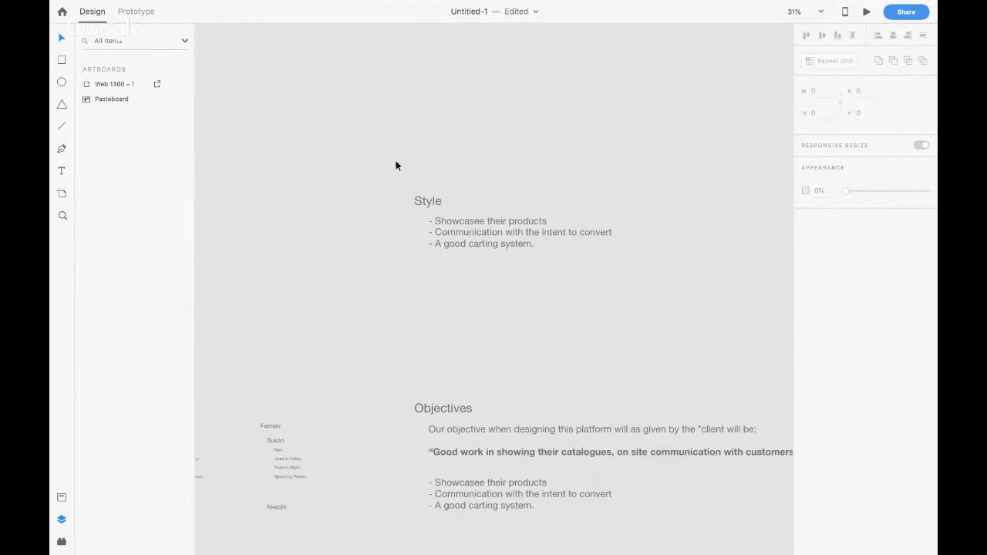
{"action": "left_click", "coordinate": [463, 237]}
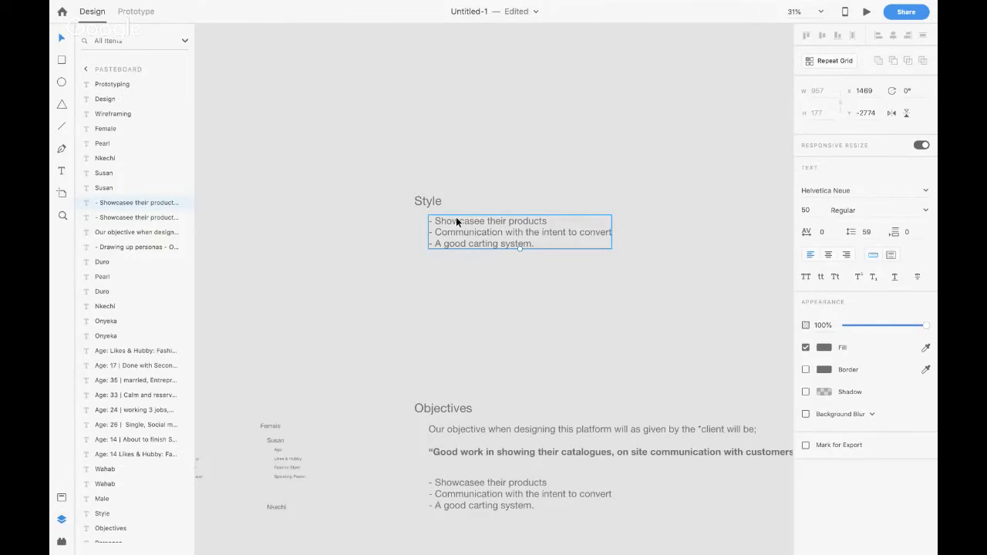
{"action": "double_click", "coordinate": [456, 221]}
{"action": "key", "text": "Escape"}
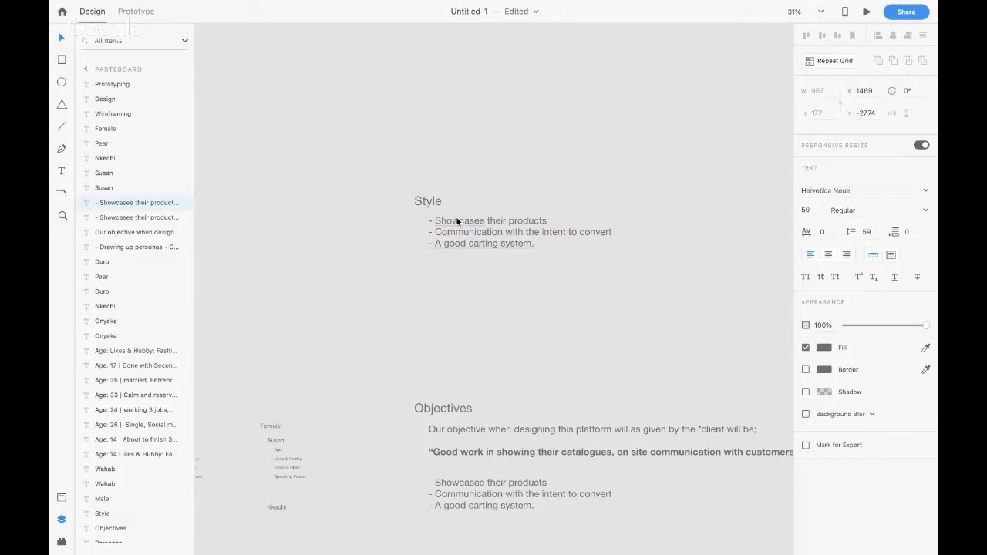
{"action": "left_click_drag", "start_coordinate": [435, 221], "coordinate": [548, 221]}
{"action": "type", "text": "Young"}
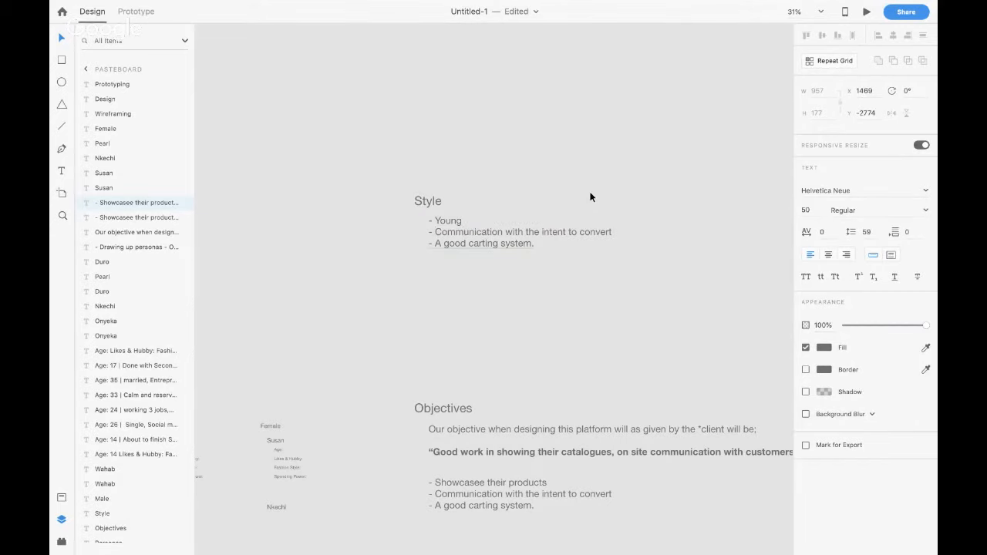
{"action": "key", "text": "shift+End"}
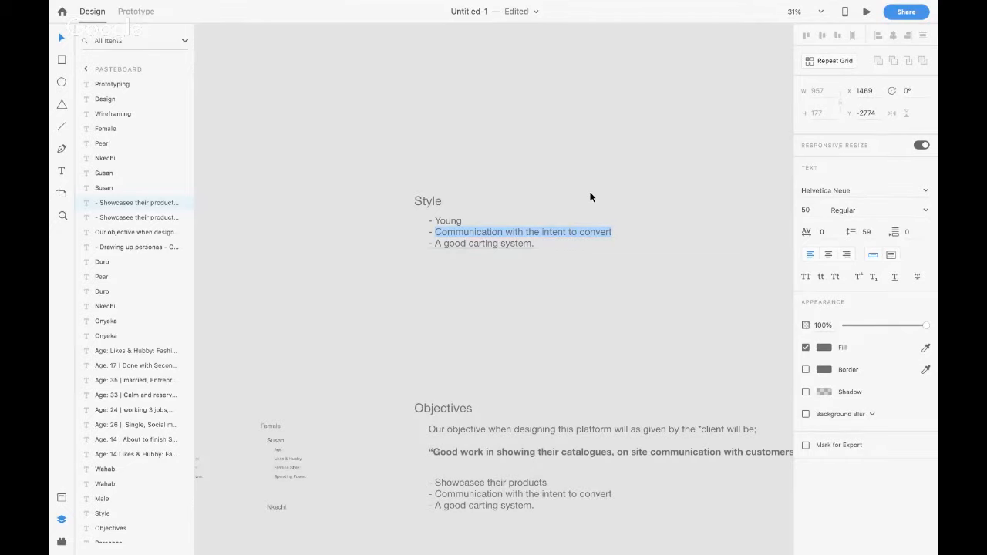
{"action": "type", "text": "Eye"}
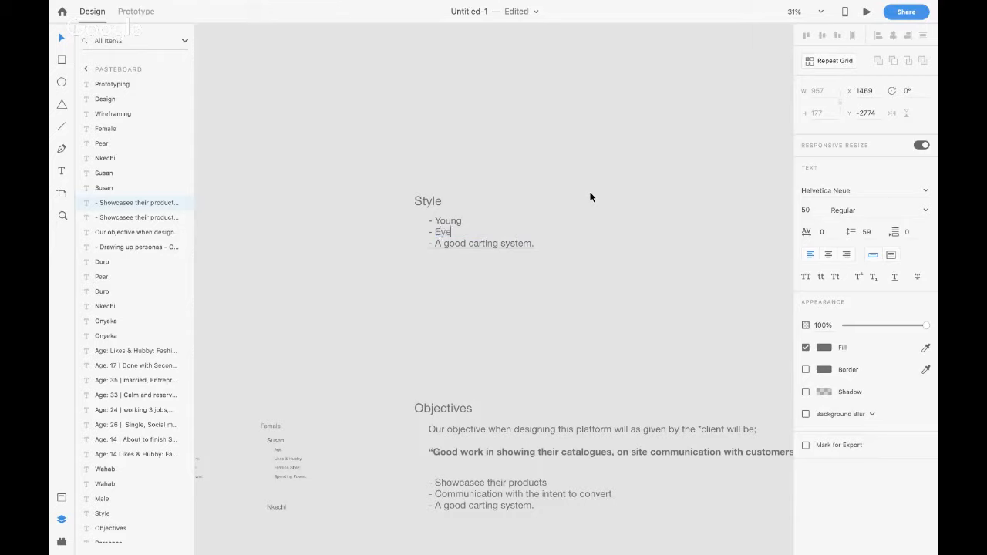
{"action": "type", "text": " catching"}
{"action": "left_click_drag", "start_coordinate": [434, 243], "coordinate": [541, 247]}
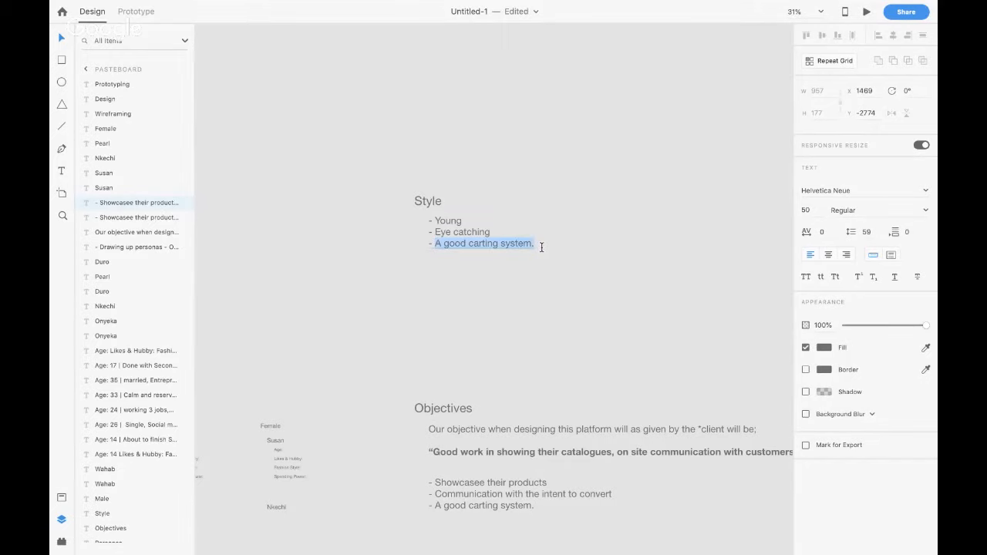
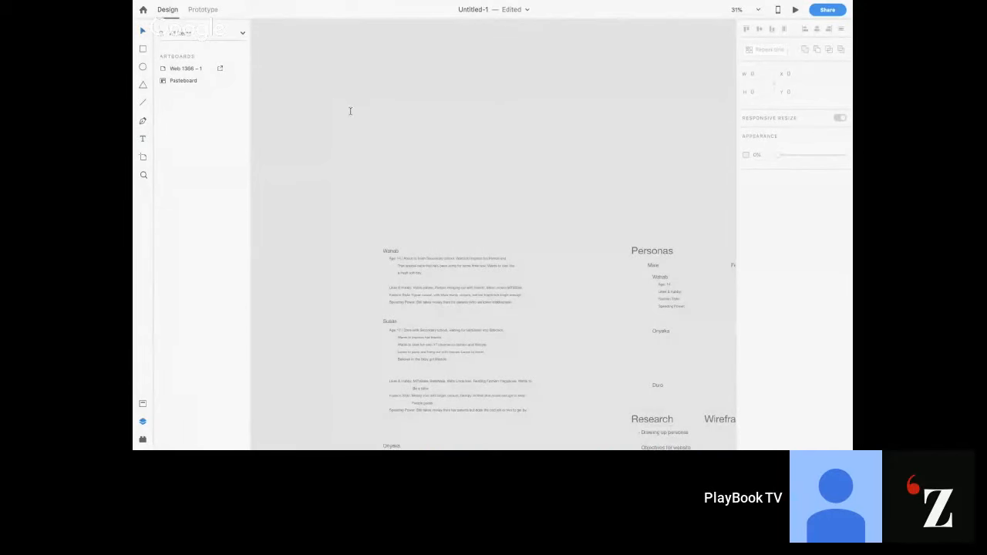
Add the brand name "Manuel" as text above the persona descriptions, enlarge it to size 399 and place it at X -1682, Y -2767
{"action": "key", "text": "t"}
{"action": "left_click", "coordinate": [387, 161]}
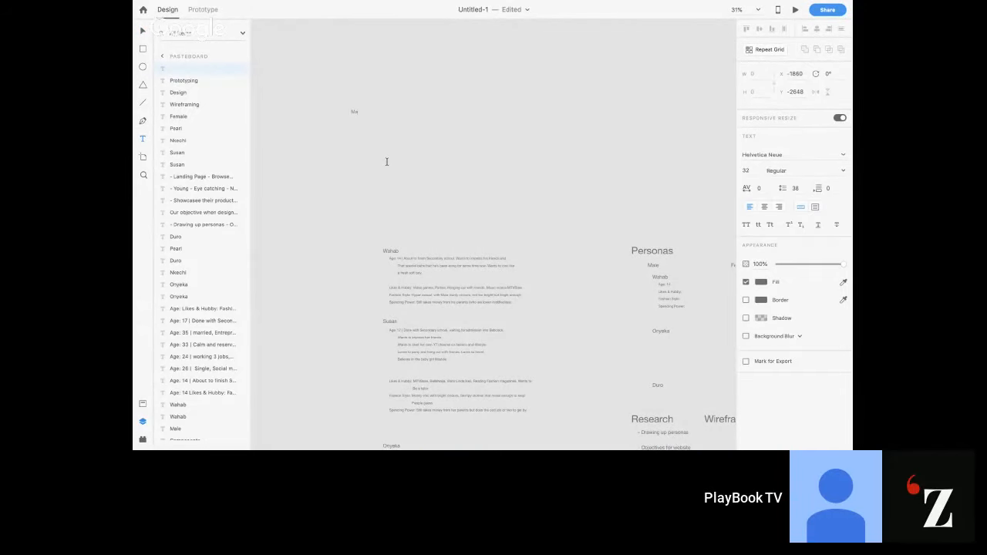
{"action": "key", "text": "Escape"}
{"action": "mouse_move", "coordinate": [359, 113]}
{"action": "left_mouse_down"}
{"action": "mouse_move", "coordinate": [363, 187]}
{"action": "mouse_move", "coordinate": [371, 158]}
{"action": "mouse_move", "coordinate": [416, 133]}
{"action": "left_mouse_up"}
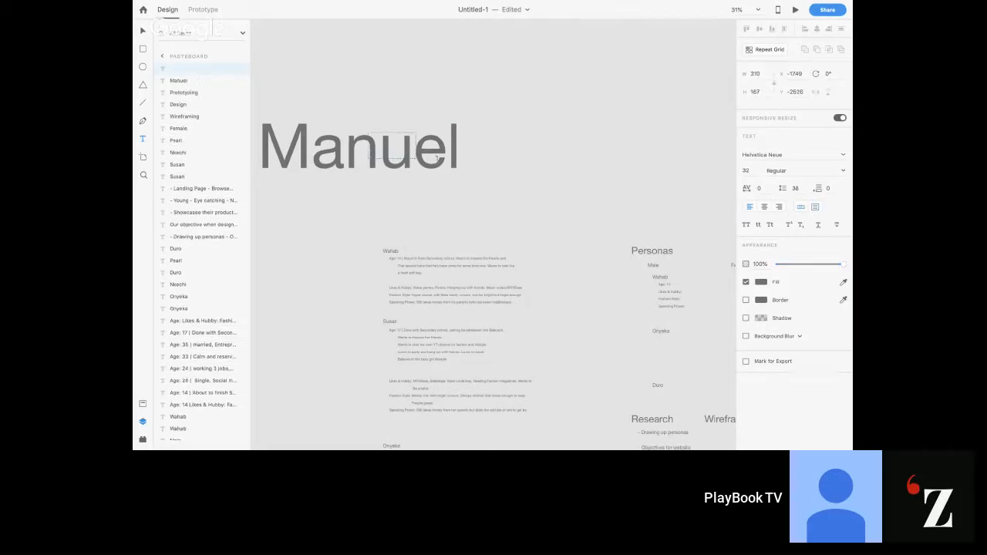
{"action": "key", "text": "Escape"}
{"action": "left_click_drag", "start_coordinate": [436, 158], "coordinate": [479, 136]}
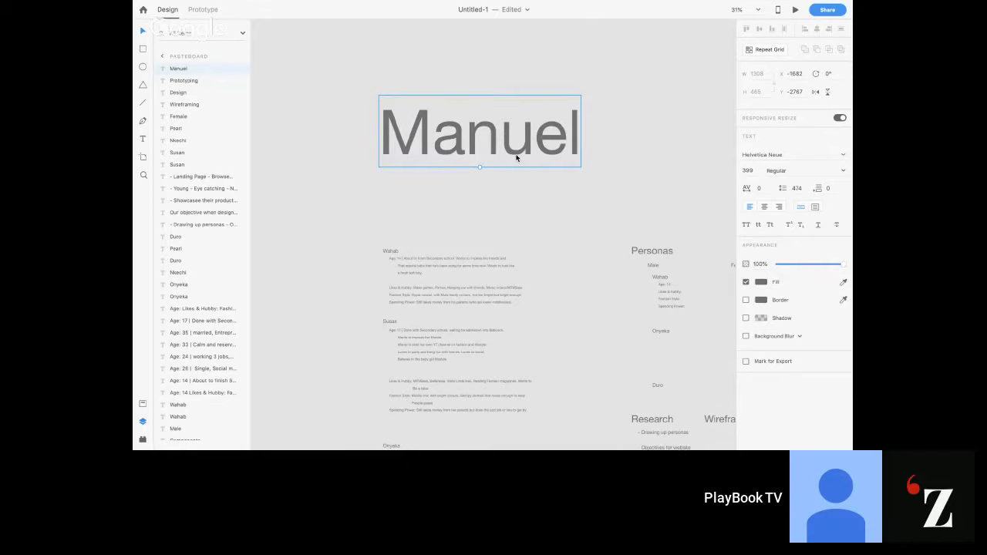
{"action": "left_click", "coordinate": [844, 154]}
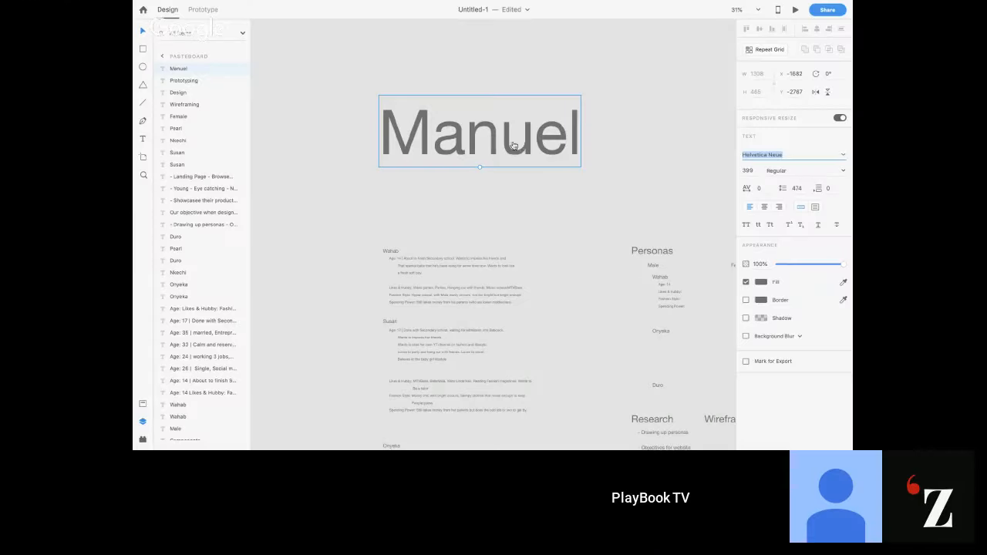
Switch to Adobe Illustrator and create a new landscape Tabloid document of 1224 x 792 pt
{"action": "mouse_move", "coordinate": [522, 439]}
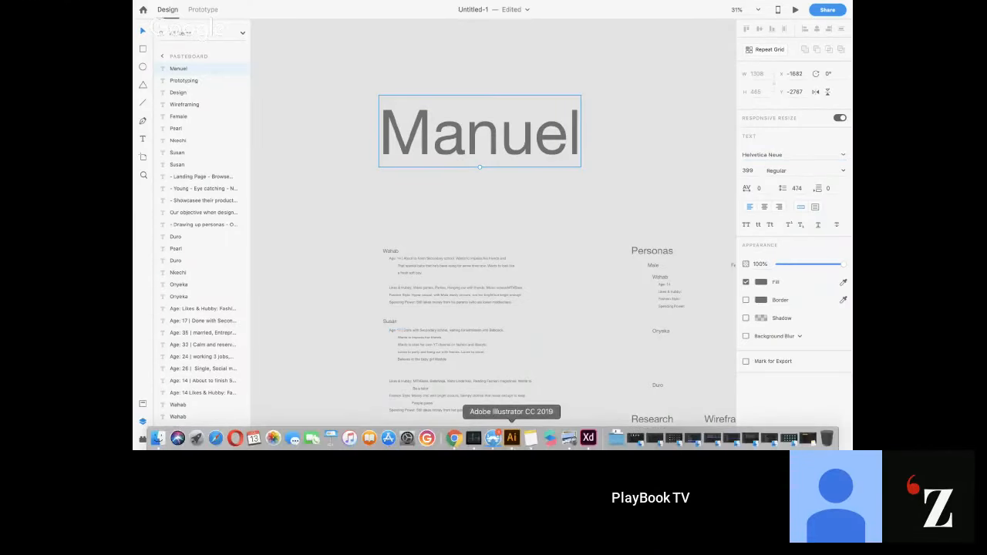
{"action": "left_click", "coordinate": [514, 441]}
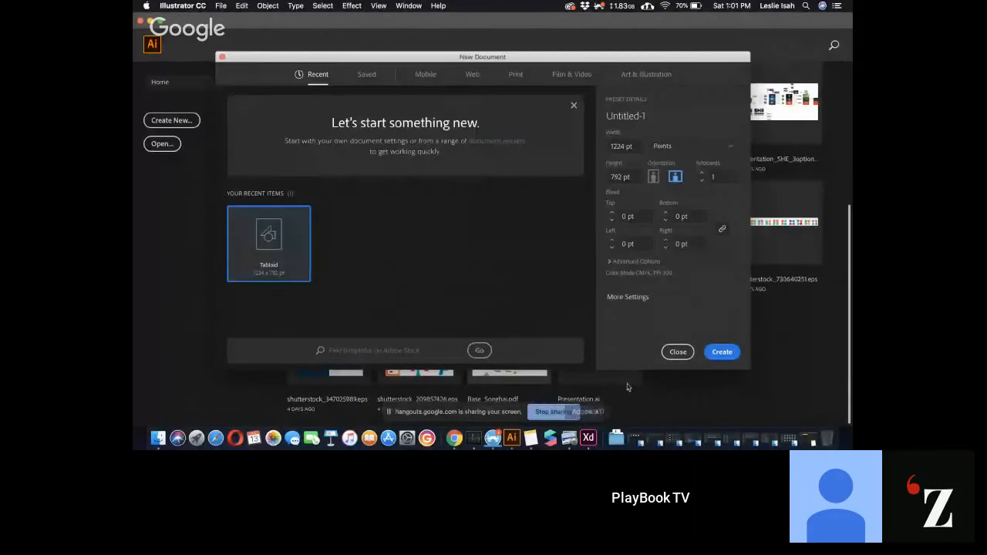
{"action": "left_click", "coordinate": [720, 352]}
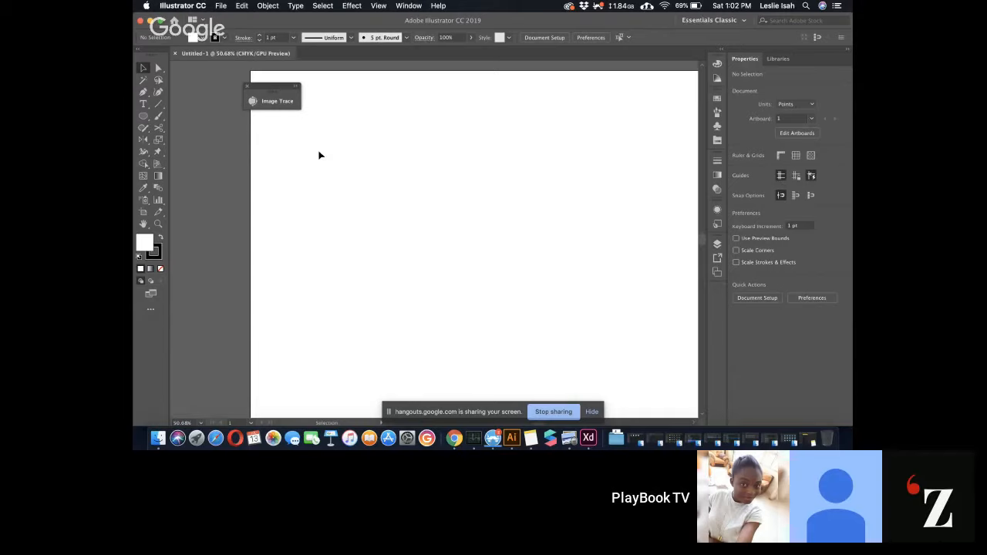
Add the text "MANUEL" to the artboard, enlarged to about 119 pt and set in the Antonio font
{"action": "key", "text": "t"}
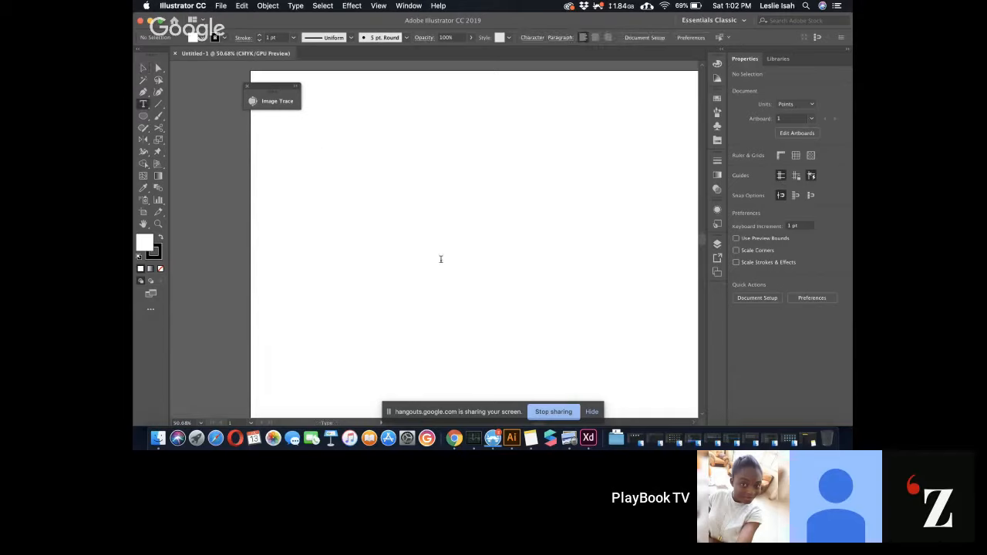
{"action": "left_click", "coordinate": [351, 196]}
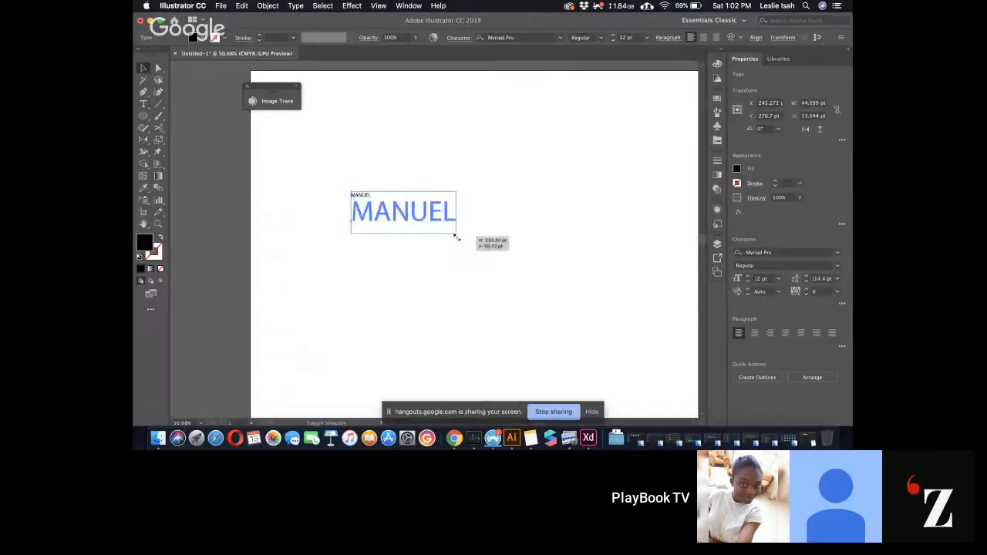
{"action": "key", "text": "Escape"}
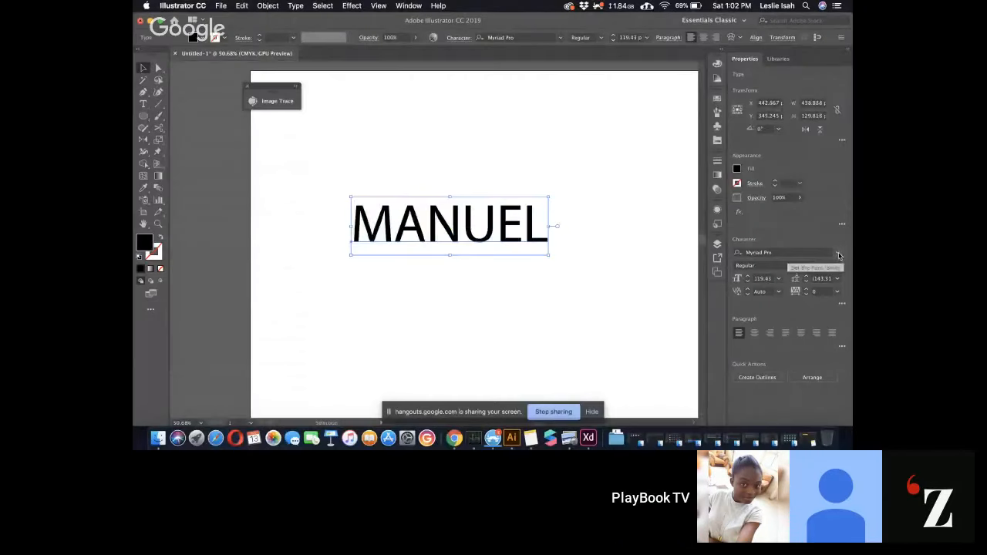
{"action": "left_click", "coordinate": [838, 252]}
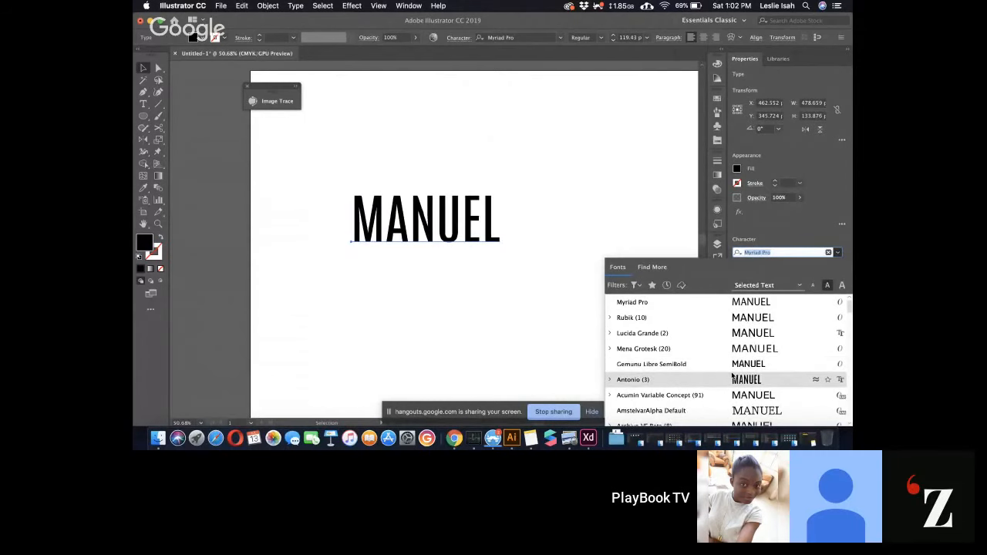
{"action": "left_click", "coordinate": [733, 378]}
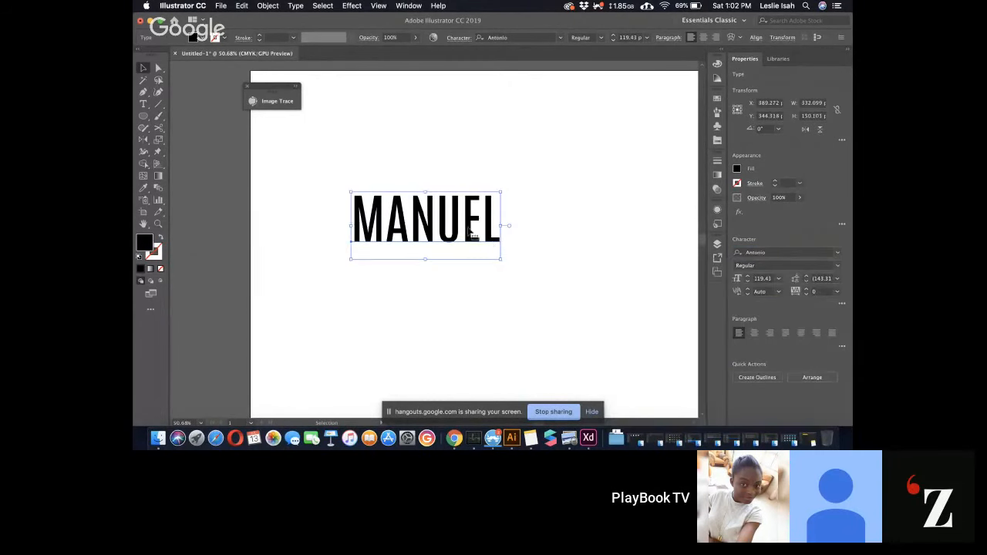
Duplicate the wordmark directly below as "FASHION" and widen the tracking of MANUEL to 640
{"action": "left_click_drag", "start_coordinate": [472, 232], "coordinate": [519, 217]}
{"action": "double_click", "coordinate": [520, 217]}
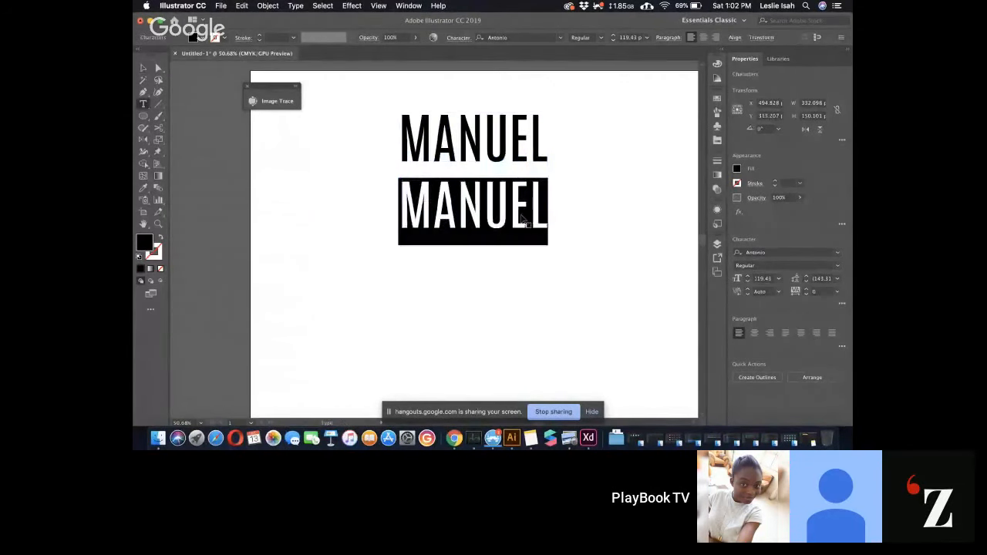
{"action": "type", "text": "F"}
{"action": "type", "text": "ASHION"}
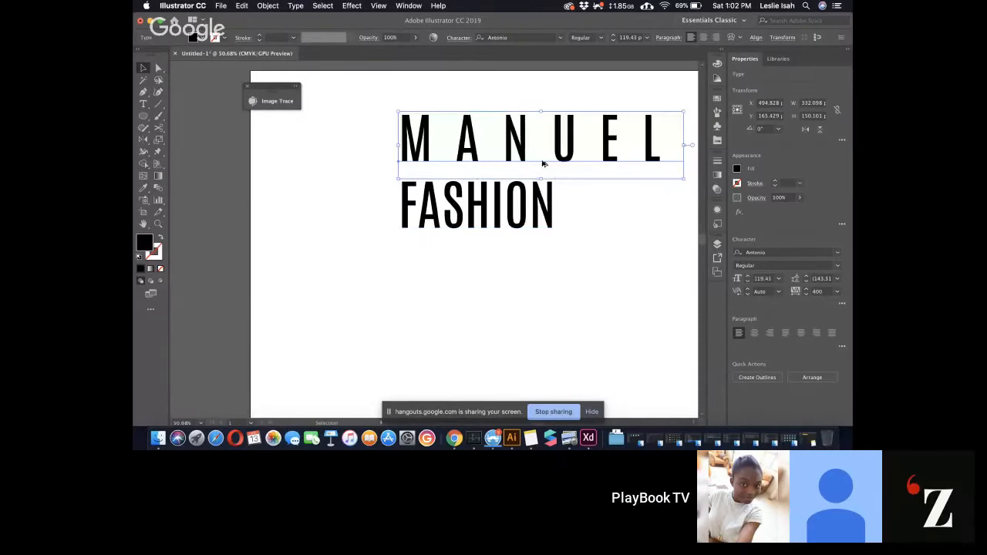
{"action": "key", "text": "alt+Right"}
{"action": "key", "text": "alt+Right"}
Change the font of the word FASHION to Aldrich Regular
{"action": "left_click", "coordinate": [546, 222]}
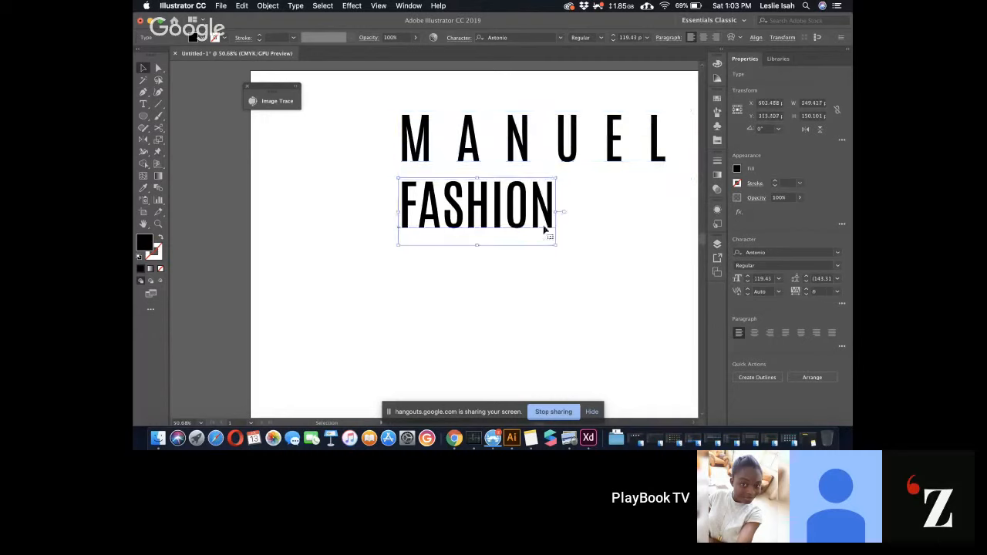
{"action": "left_click", "coordinate": [837, 252]}
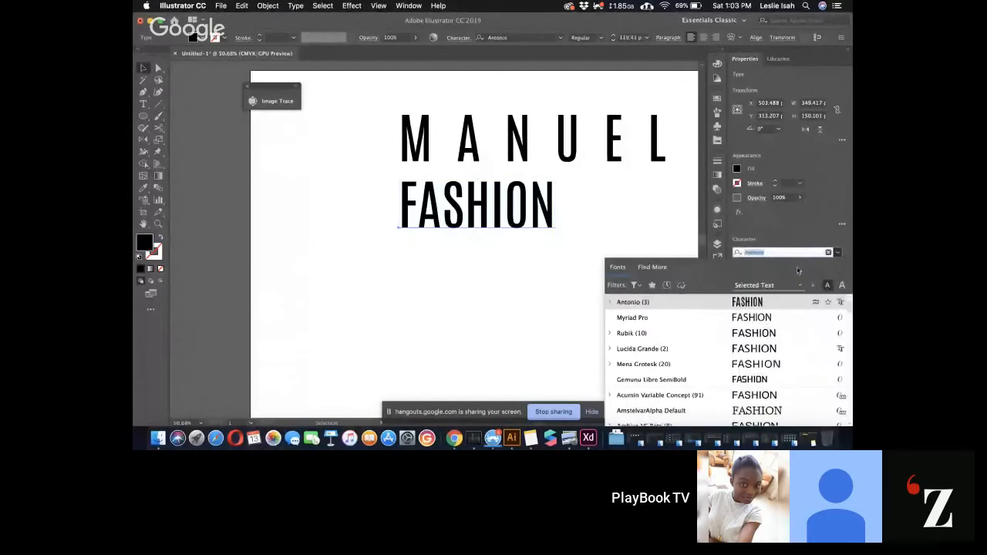
{"action": "scroll", "coordinate": [785, 375], "scroll_direction": "down", "scroll_amount": 1}
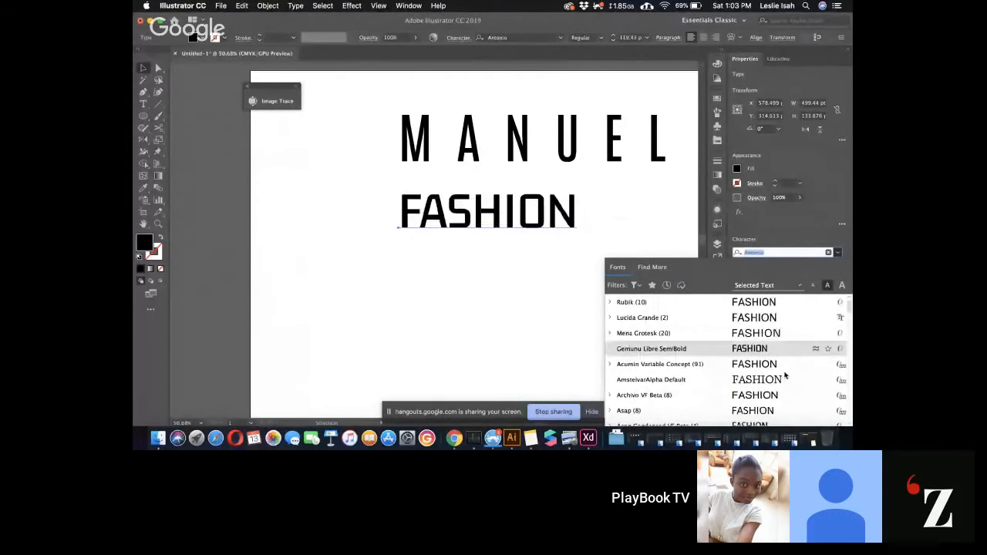
{"action": "scroll", "coordinate": [785, 375], "scroll_direction": "down", "scroll_amount": 2}
{"action": "scroll", "coordinate": [785, 370], "scroll_direction": "down", "scroll_amount": 3}
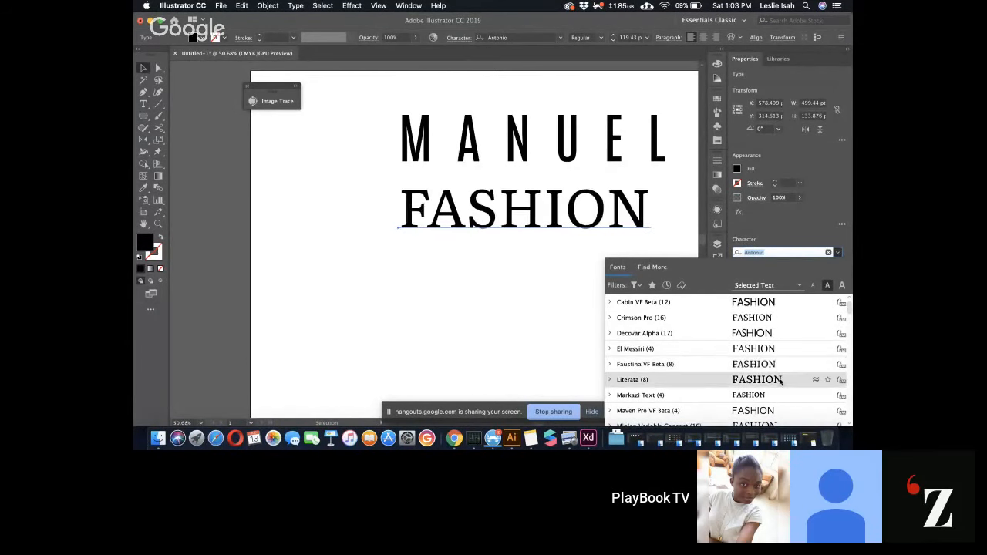
{"action": "scroll", "coordinate": [780, 380], "scroll_direction": "down", "scroll_amount": 1}
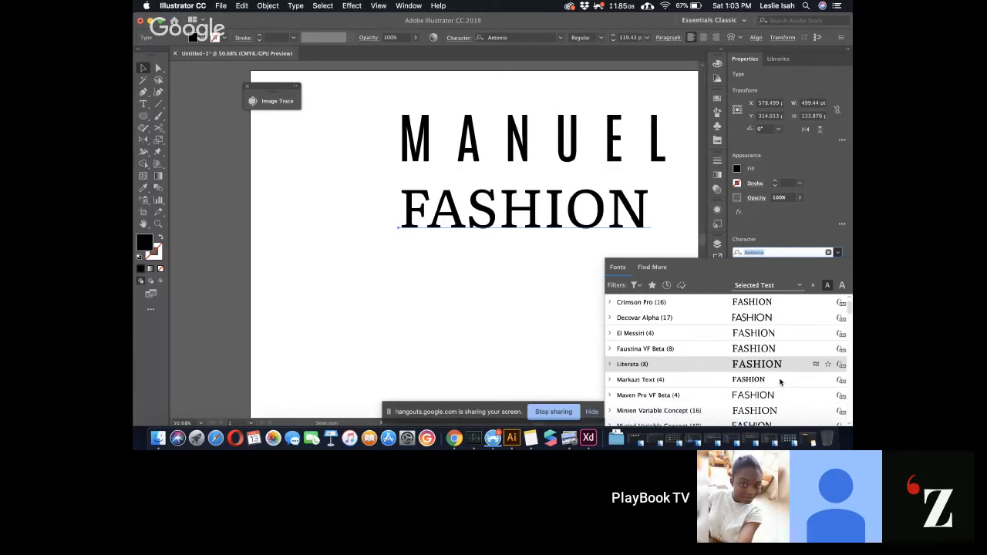
{"action": "scroll", "coordinate": [780, 381], "scroll_direction": "down", "scroll_amount": 3}
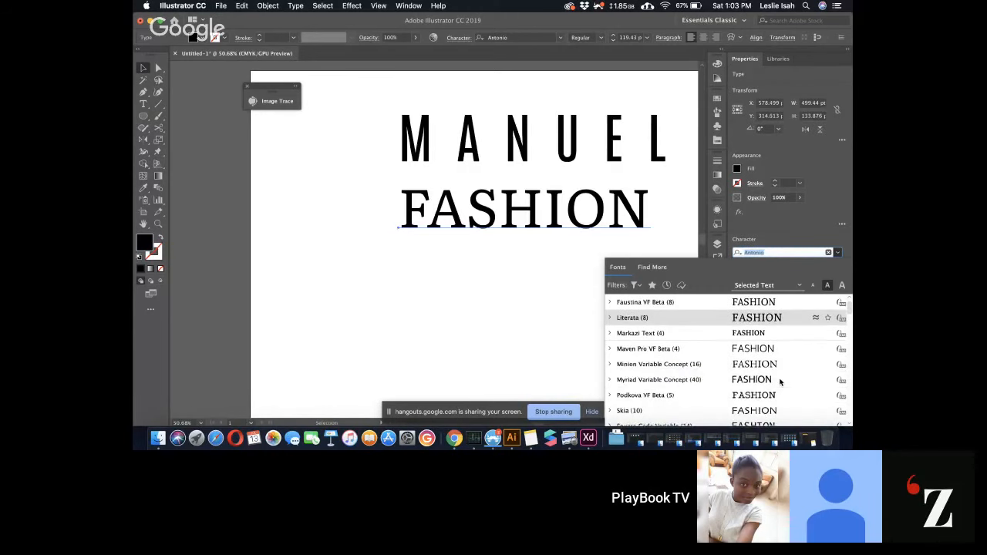
{"action": "scroll", "coordinate": [780, 381], "scroll_direction": "down", "scroll_amount": 8}
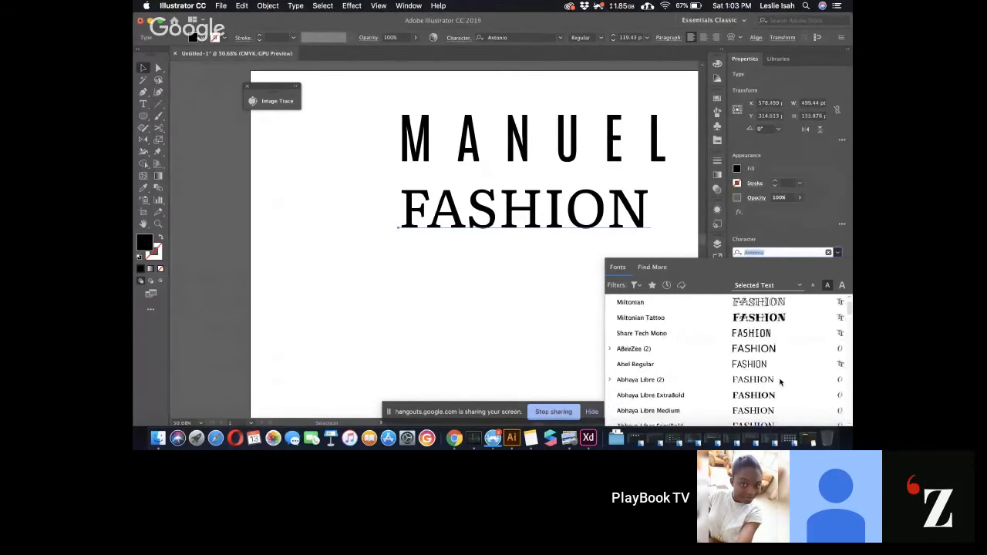
{"action": "scroll", "coordinate": [780, 381], "scroll_direction": "down", "scroll_amount": 7}
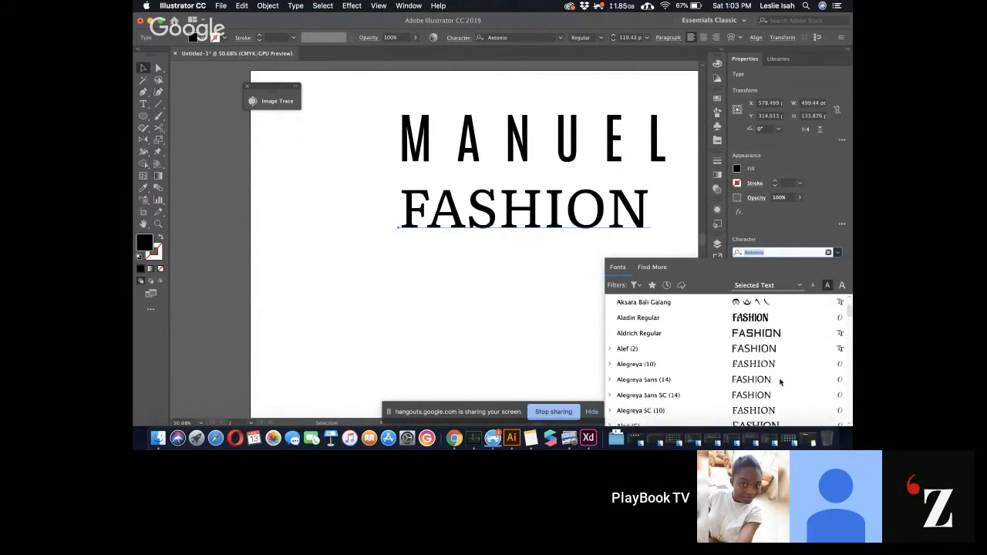
{"action": "left_click", "coordinate": [775, 333]}
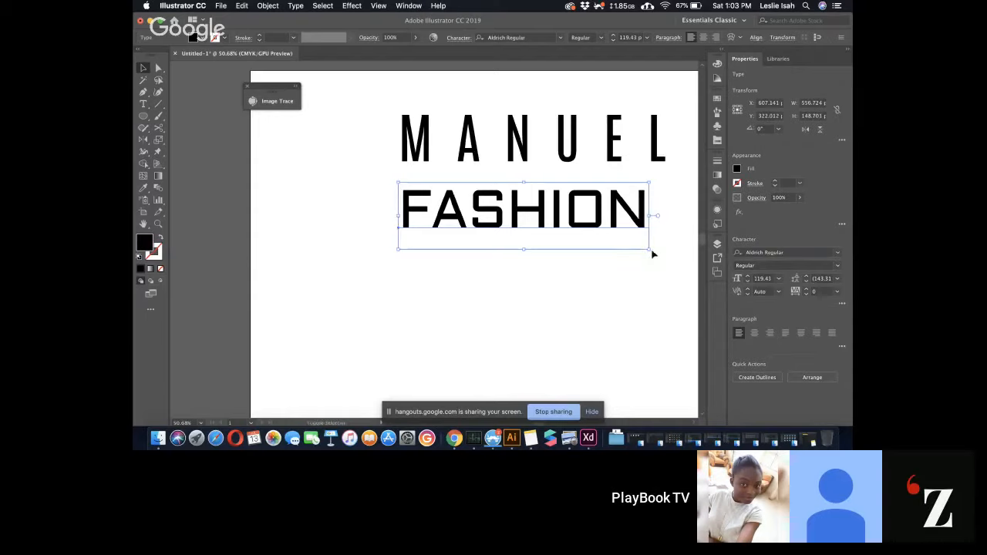
Shrink FASHION to about 37.75 pt and widen its tracking to 1860 so it spans the width of MANUEL
{"action": "left_click_drag", "start_coordinate": [647, 249], "coordinate": [560, 207]}
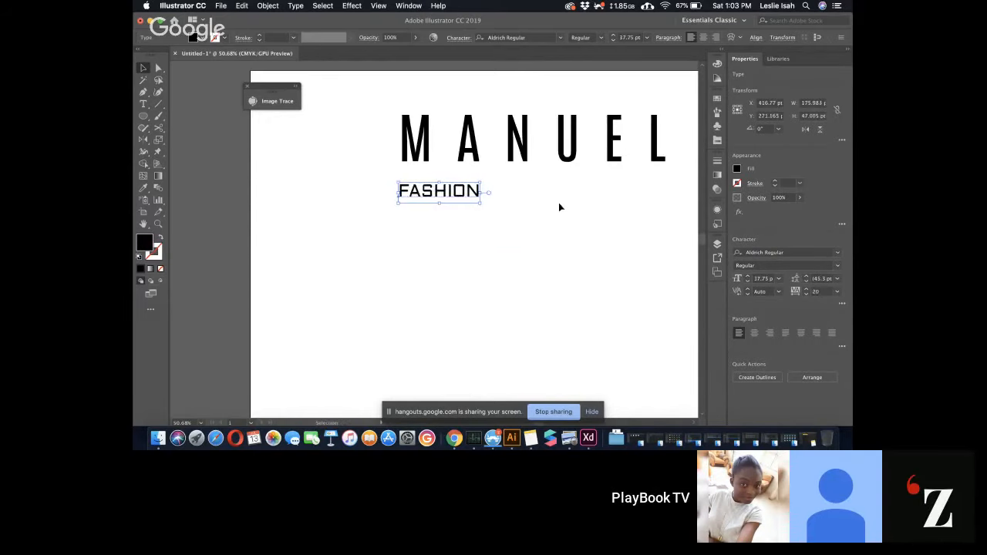
{"action": "key", "text": "alt+Right"}
{"action": "key", "text": "alt+Right"}
{"action": "key", "text": "alt+Right"}
{"action": "key", "text": "alt+Right"}
{"action": "key", "text": "alt+Right"}
{"action": "key", "text": "alt+Right"}
{"action": "key", "text": "alt+Right"}
{"action": "key", "text": "alt+Right"}
{"action": "key", "text": "alt+Right"}
{"action": "key", "text": "alt+Right"}
{"action": "key", "text": "alt+Right"}
{"action": "key", "text": "alt+Right"}
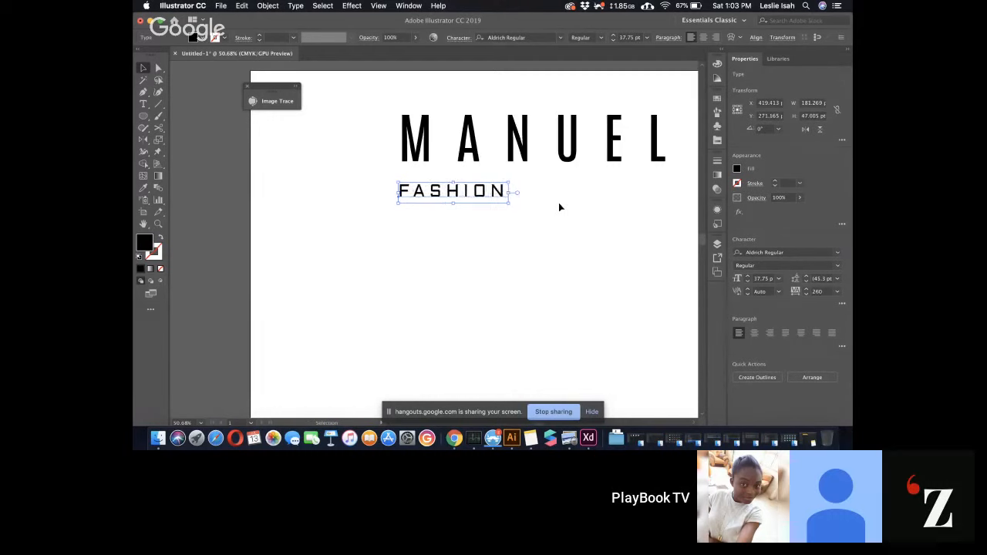
{"action": "key", "text": "alt+Right"}
{"action": "key", "text": "alt+Right"}
{"action": "key", "text": "alt+Right"}
{"action": "key", "text": "alt+Right"}
{"action": "key", "text": "alt+Right"}
{"action": "key", "text": "alt+Right"}
{"action": "key", "text": "alt+Right"}
{"action": "key", "text": "alt+Right"}
{"action": "key", "text": "alt+Right"}
{"action": "key", "text": "alt+Right"}
{"action": "key", "text": "alt+Right"}
{"action": "key", "text": "alt+Right"}
{"action": "key", "text": "alt+Right"}
{"action": "key", "text": "alt+Right"}
{"action": "key", "text": "alt+Right"}
{"action": "key", "text": "alt+Right"}
{"action": "key", "text": "alt+Right"}
{"action": "key", "text": "alt+Right"}
{"action": "key", "text": "alt+Right"}
{"action": "key", "text": "alt+Right"}
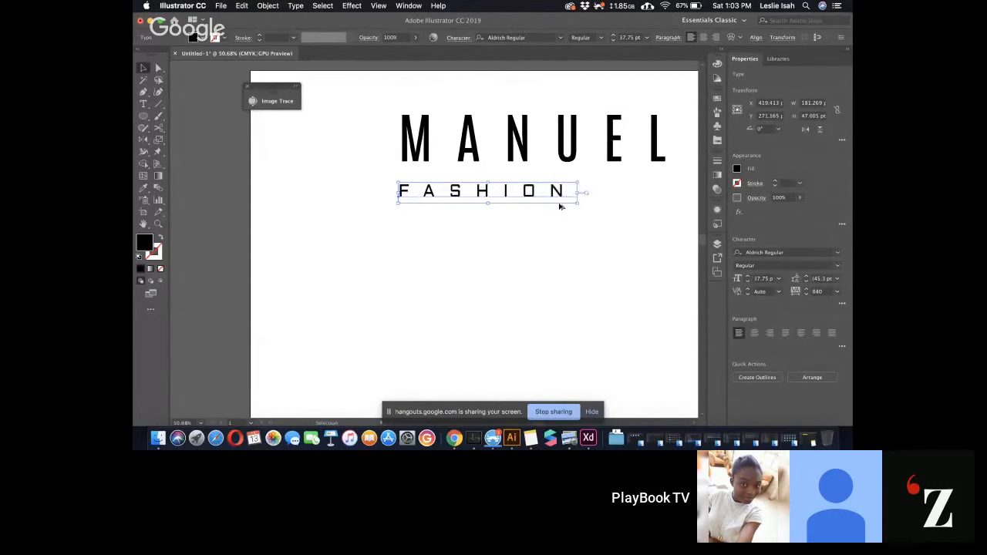
{"action": "key", "text": "alt+Right"}
{"action": "key", "text": "alt+Right"}
{"action": "key", "text": "alt+Right"}
{"action": "key", "text": "alt+Right"}
{"action": "key", "text": "alt+Right"}
{"action": "key", "text": "alt+Right"}
{"action": "key", "text": "alt+Right"}
{"action": "key", "text": "alt+Right"}
{"action": "key", "text": "alt+Right"}
{"action": "key", "text": "alt+Right"}
{"action": "key", "text": "alt+Right"}
{"action": "key", "text": "alt+Right"}
{"action": "key", "text": "alt+Right"}
{"action": "key", "text": "alt+Right"}
{"action": "key", "text": "alt+Right"}
{"action": "key", "text": "alt+Right"}
{"action": "key", "text": "alt+Right"}
{"action": "key", "text": "alt+Right"}
{"action": "key", "text": "alt+Right"}
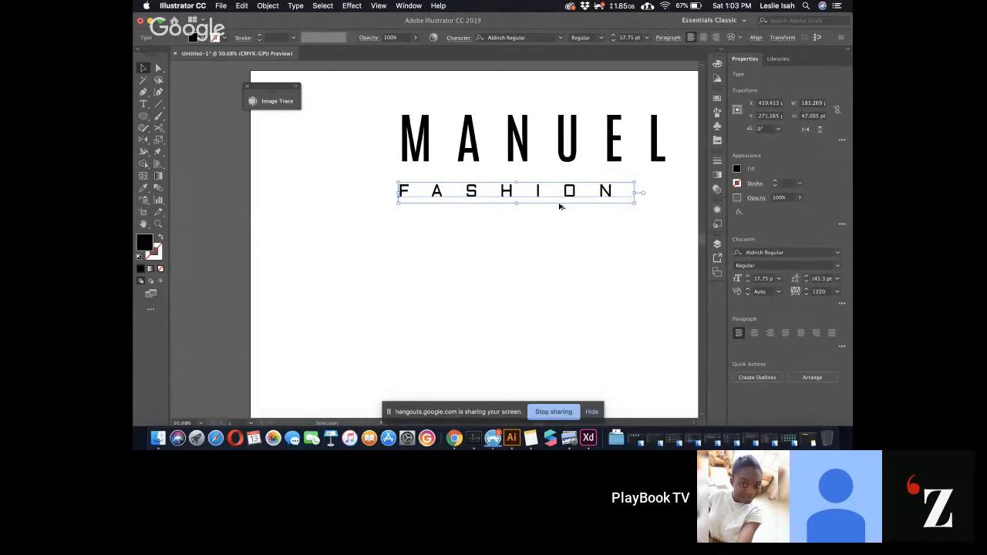
{"action": "key", "text": "alt+Right"}
{"action": "key", "text": "alt+Right"}
{"action": "key", "text": "alt+Right"}
{"action": "key", "text": "alt+Right"}
{"action": "key", "text": "alt+Right"}
{"action": "key", "text": "alt+Right"}
{"action": "key", "text": "alt+Right"}
{"action": "key", "text": "alt+Right"}
{"action": "key", "text": "alt+Right"}
{"action": "key", "text": "alt+Right"}
{"action": "key", "text": "alt+Right"}
{"action": "key", "text": "alt+Right"}
{"action": "key", "text": "alt+Right"}
{"action": "key", "text": "alt+Right"}
{"action": "key", "text": "alt+Right"}
{"action": "key", "text": "alt+Right"}
{"action": "key", "text": "alt+Right"}
{"action": "key", "text": "alt+Right"}
{"action": "key", "text": "alt+Right"}
{"action": "key", "text": "alt+Right"}
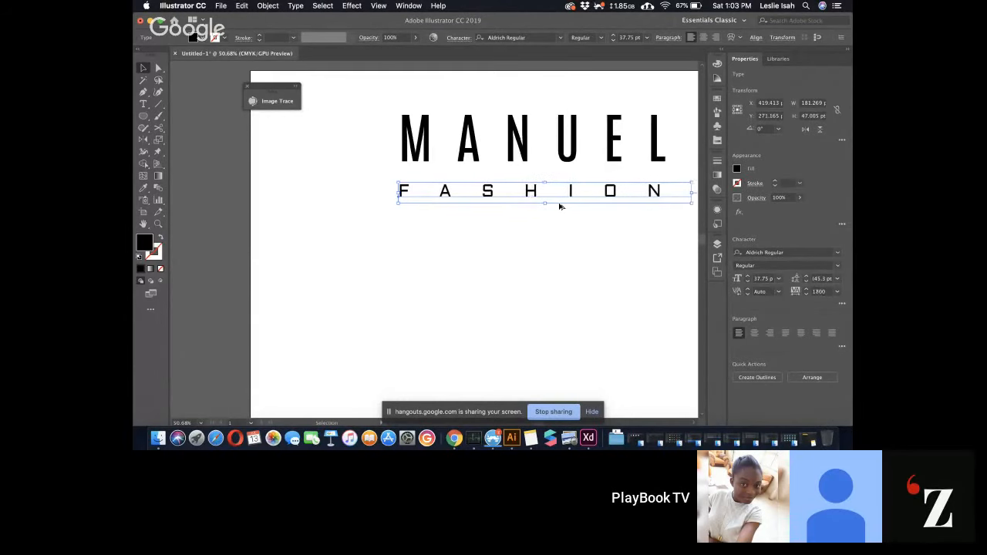
{"action": "key", "text": "alt+Right"}
{"action": "key", "text": "alt+Right"}
{"action": "key", "text": "alt+Right"}
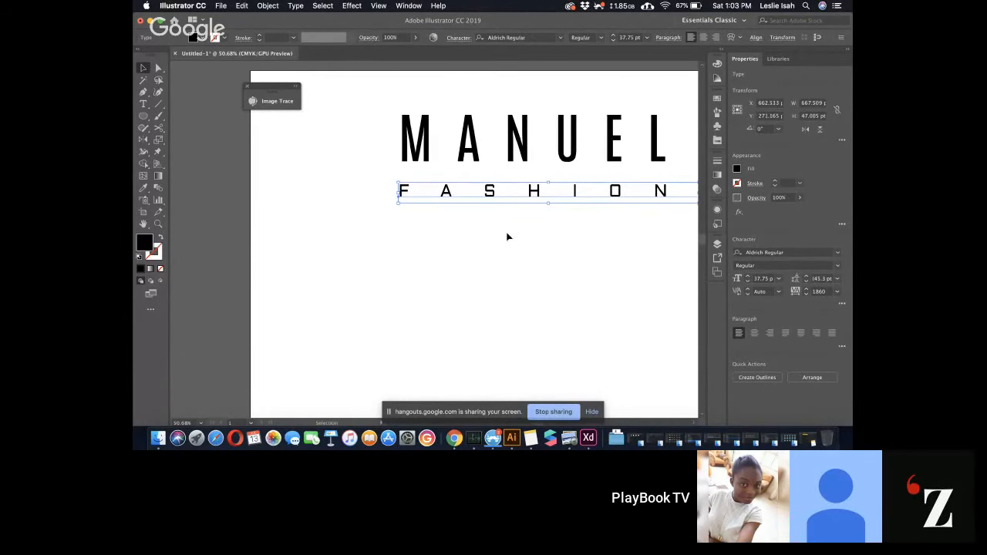
{"action": "left_click", "coordinate": [547, 220]}
Move FASHION up closer beneath MANUEL and set its tracking to 1840
{"action": "scroll", "coordinate": [547, 223], "scroll_direction": "up", "scroll_amount": 3}
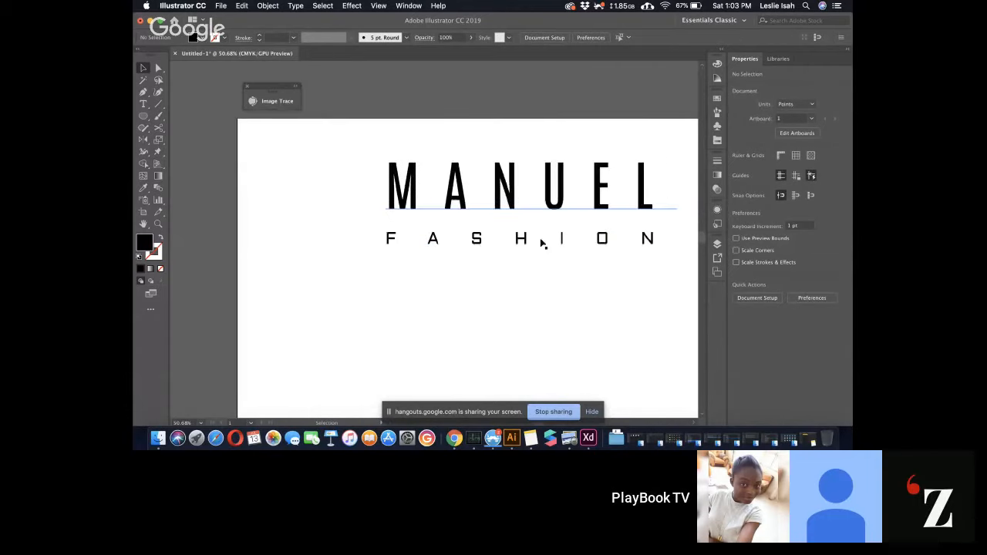
{"action": "left_click", "coordinate": [543, 244]}
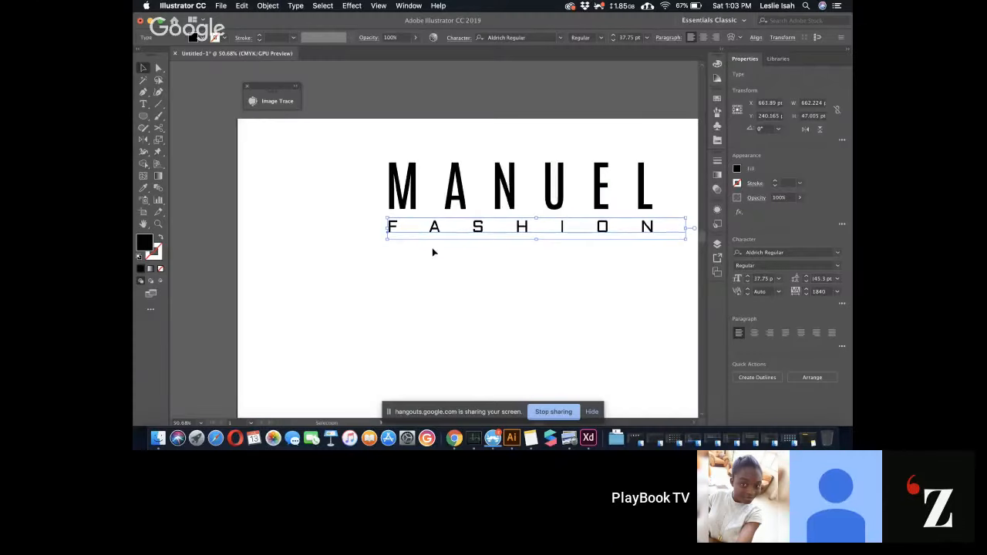
{"action": "scroll", "coordinate": [445, 294], "scroll_direction": "down", "scroll_amount": 5}
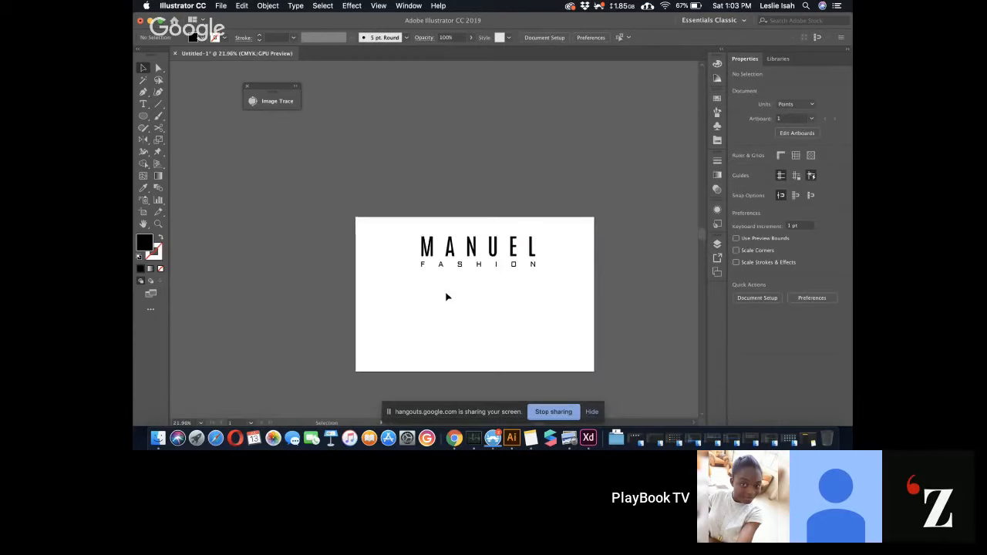
{"action": "scroll", "coordinate": [445, 296], "scroll_direction": "up", "scroll_amount": 2}
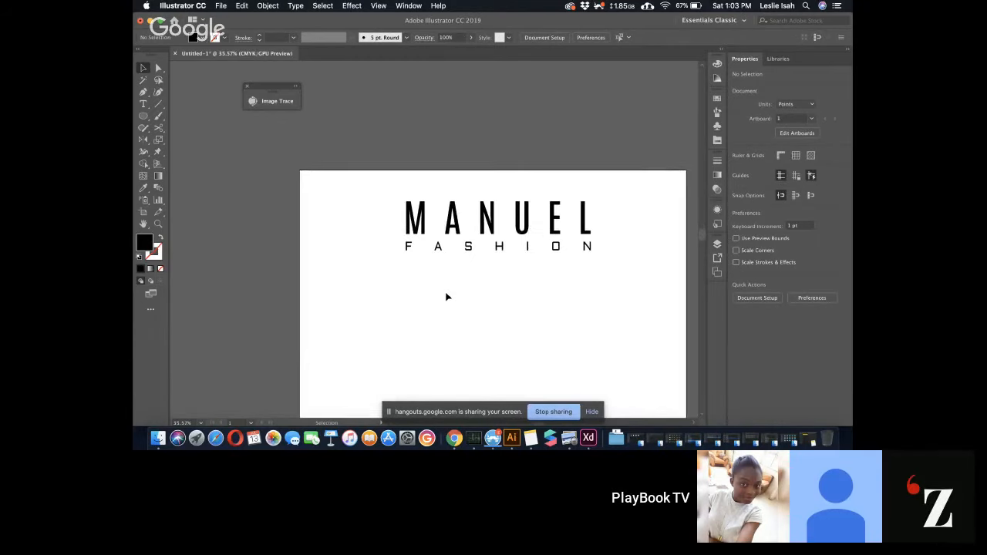
Set the font style of MANUEL to Bold
{"action": "left_click", "coordinate": [428, 225]}
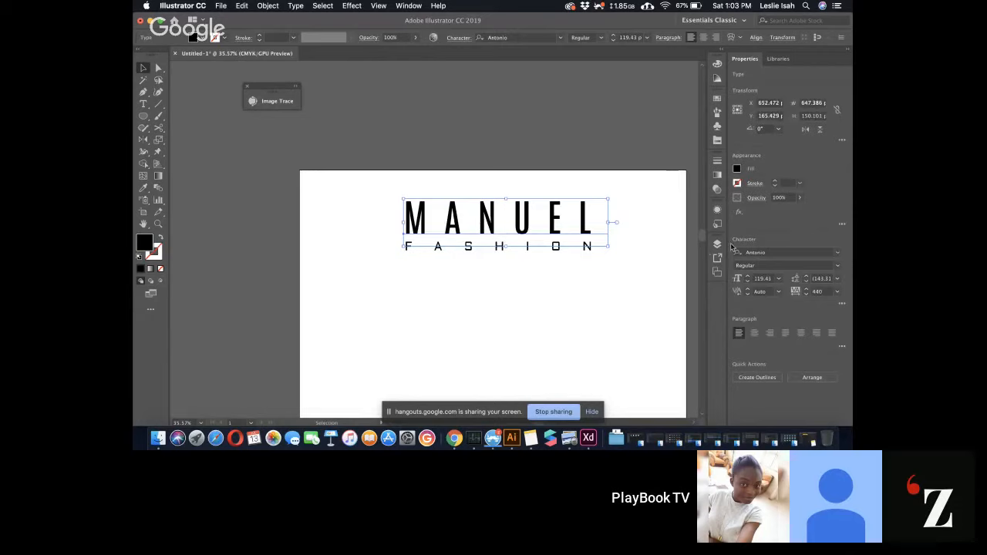
{"action": "left_click", "coordinate": [818, 265]}
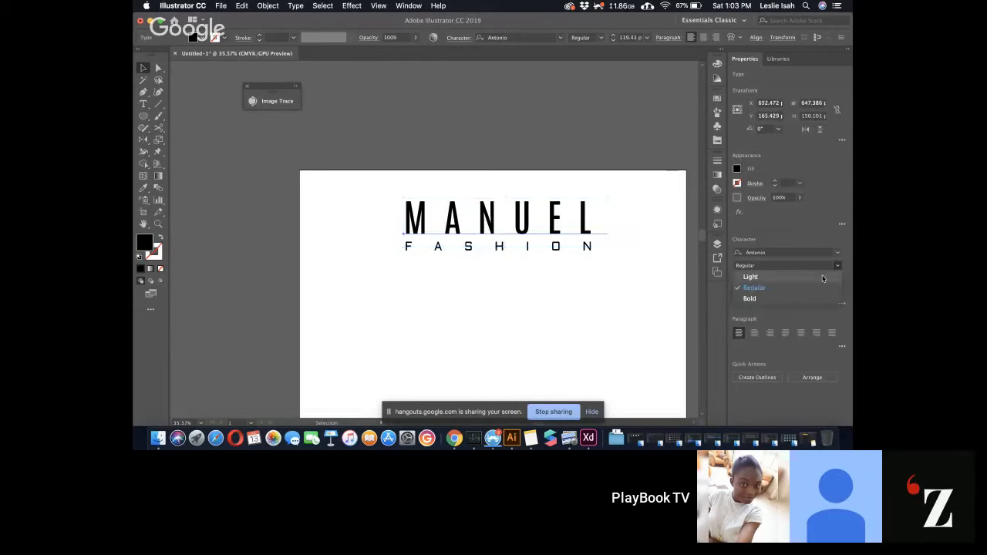
{"action": "left_click", "coordinate": [795, 298]}
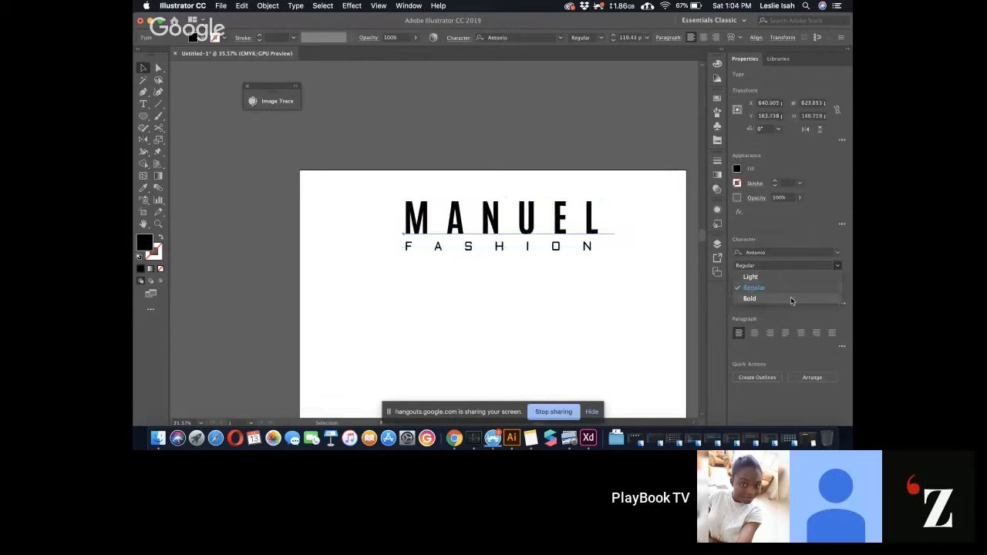
{"action": "left_click", "coordinate": [592, 294]}
{"action": "left_click", "coordinate": [588, 247]}
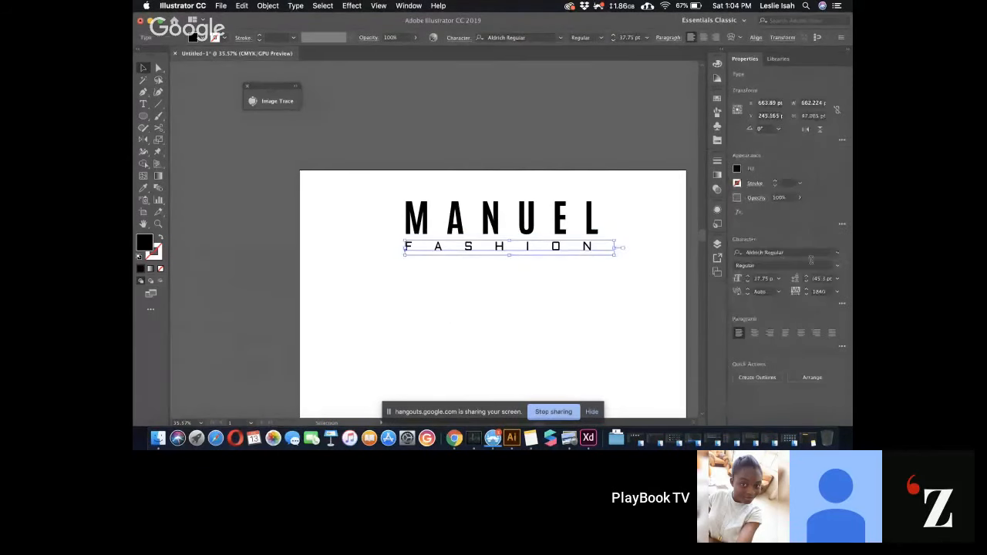
{"action": "left_click", "coordinate": [838, 267]}
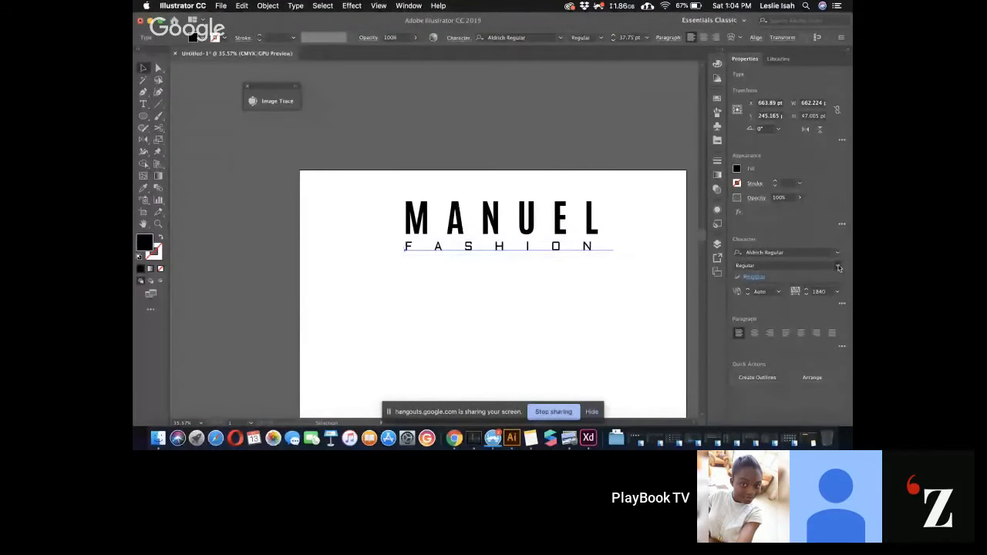
{"action": "left_click", "coordinate": [838, 268]}
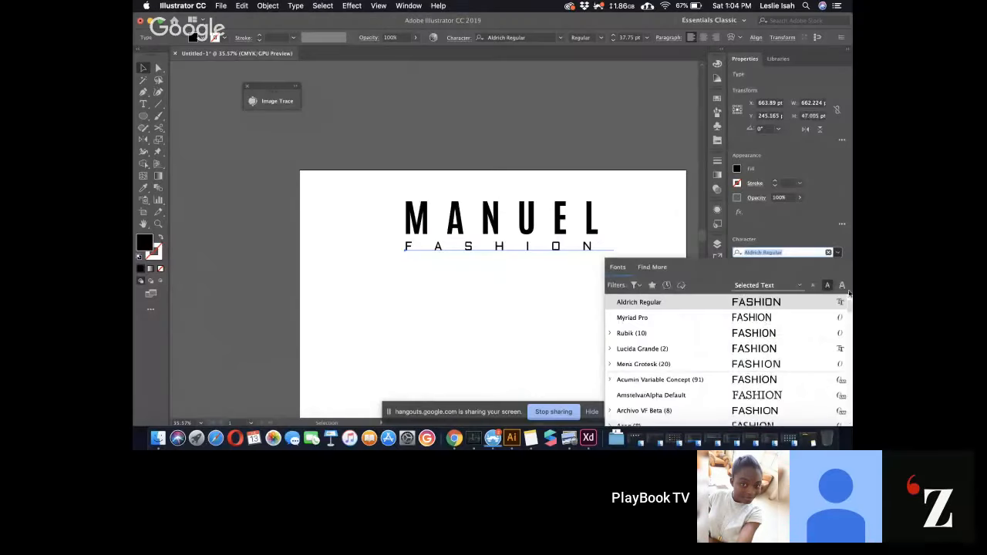
{"action": "left_click_drag", "start_coordinate": [850, 308], "coordinate": [850, 323]}
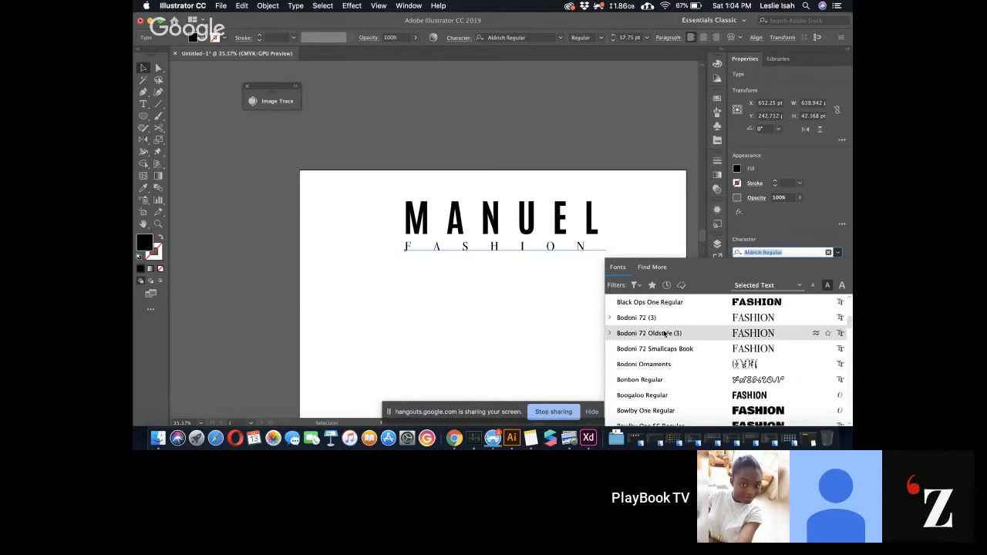
{"action": "left_click", "coordinate": [502, 320]}
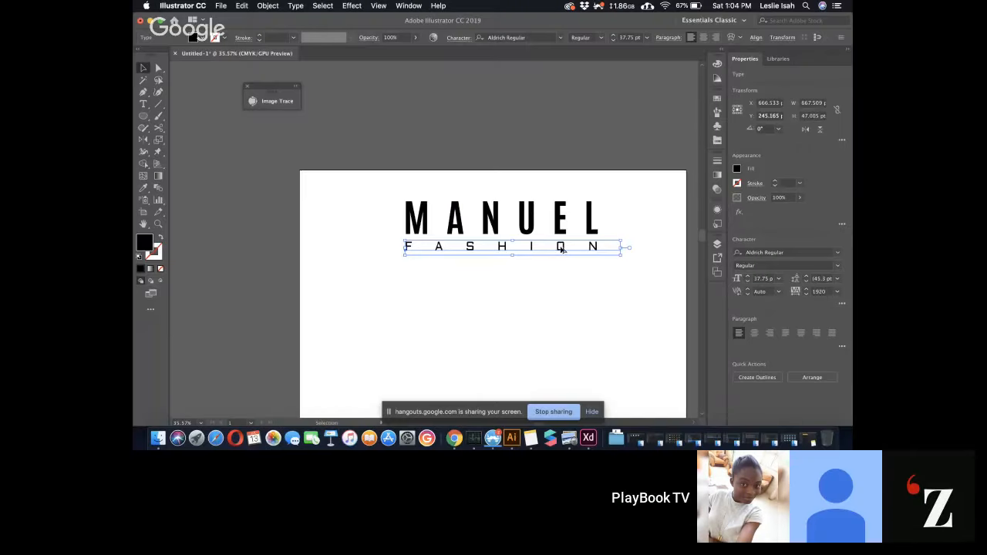
Widen the tracking of FASHION until its last letter lines up with the end of MANUEL
{"action": "key", "text": "alt+Right"}
{"action": "left_click", "coordinate": [545, 273]}
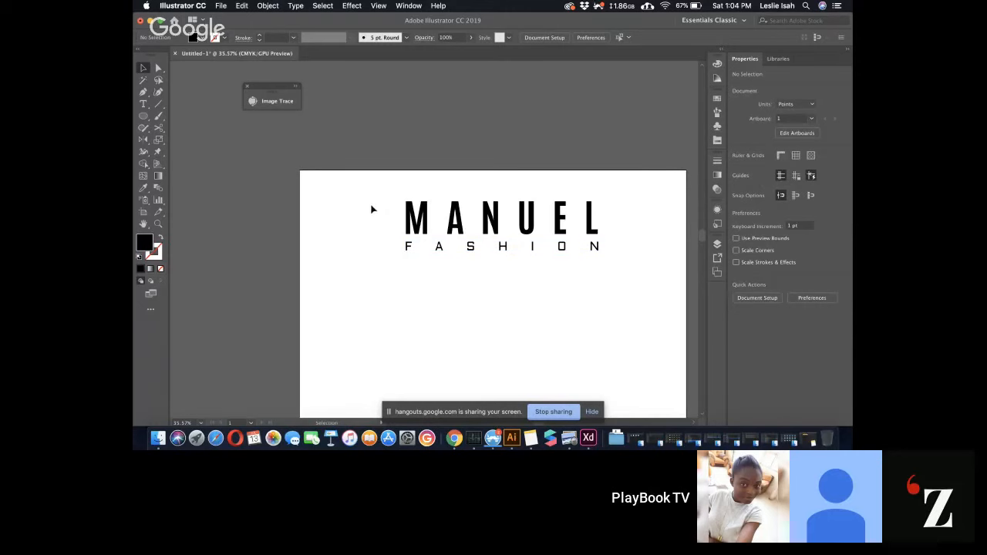
Duplicate the MANUEL FASHION wordmark below the original, and move the original off the artboard above it
{"action": "left_click_drag", "start_coordinate": [371, 209], "coordinate": [634, 267]}
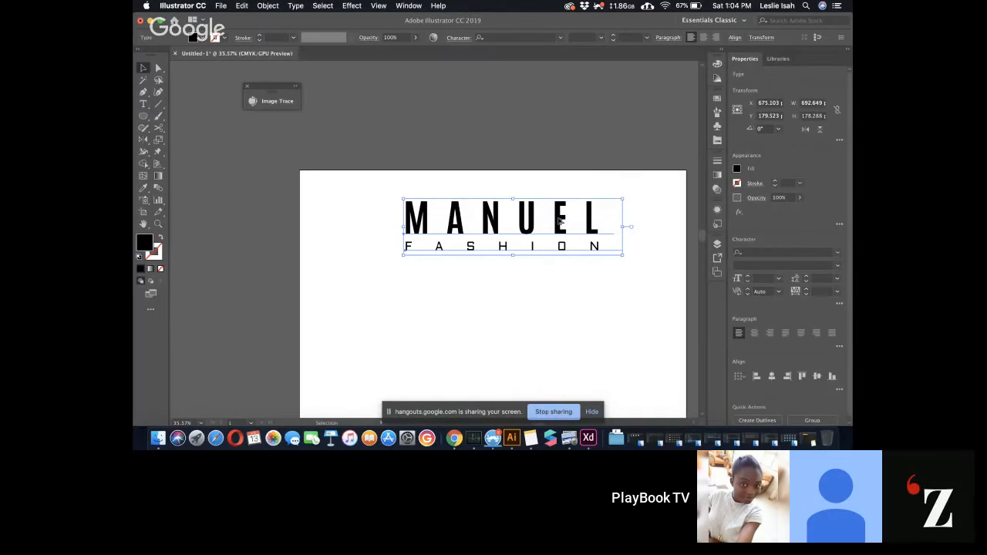
{"action": "left_click_drag", "start_coordinate": [560, 222], "coordinate": [561, 317]}
{"action": "left_click", "coordinate": [445, 269]}
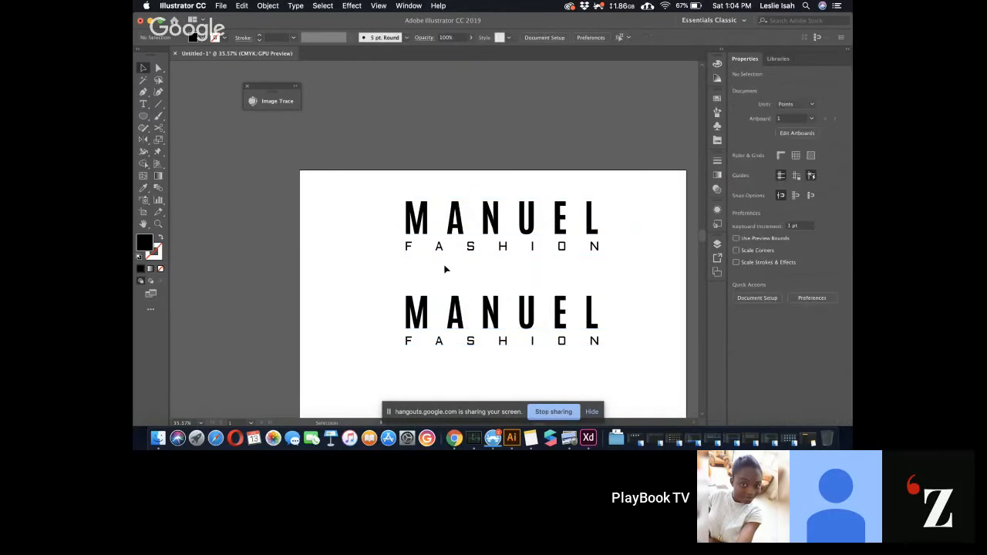
{"action": "left_click_drag", "start_coordinate": [640, 184], "coordinate": [352, 273]}
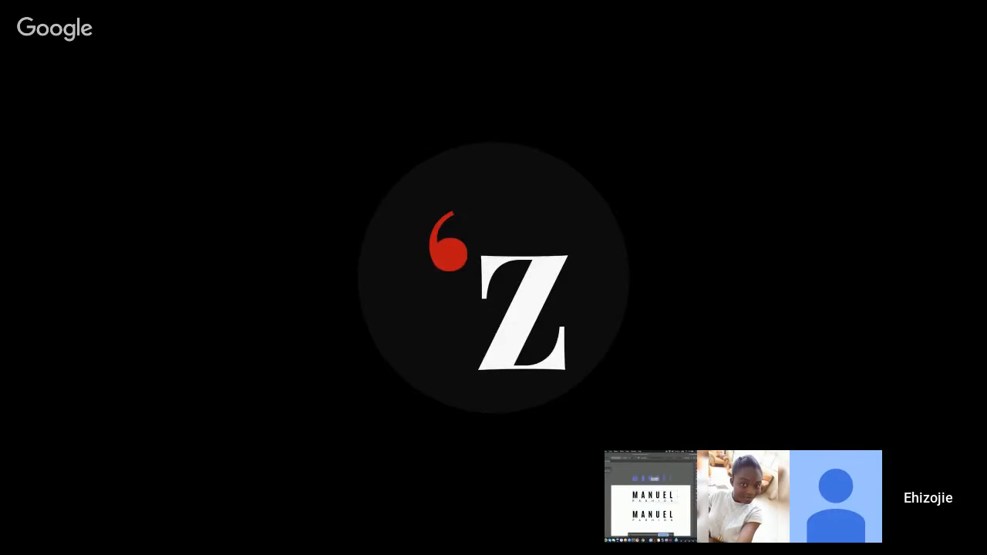
{"action": "left_click_drag", "start_coordinate": [463, 218], "coordinate": [463, 113]}
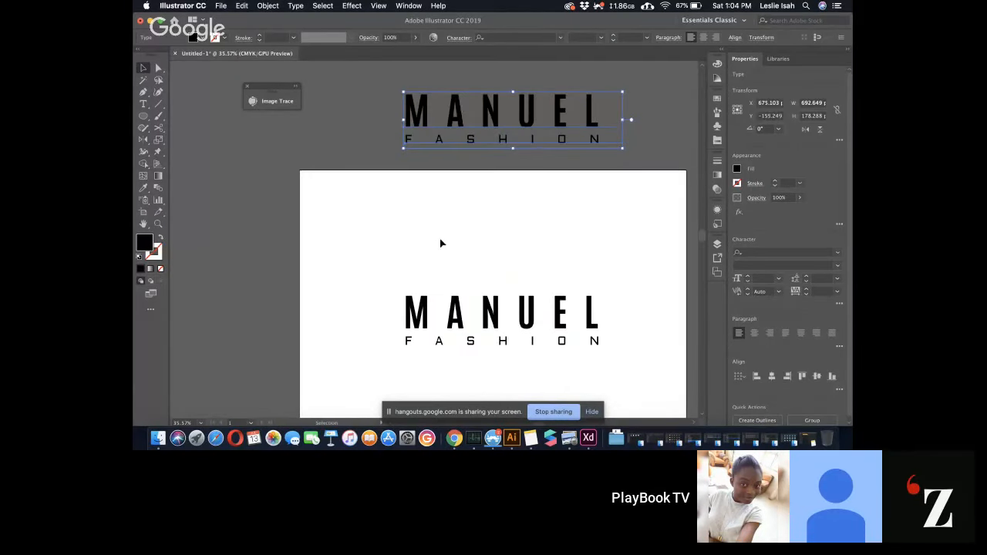
Convert the MANUEL text of the copy on the artboard to outlines
{"action": "left_click", "coordinate": [573, 316]}
{"action": "right_click", "coordinate": [574, 320]}
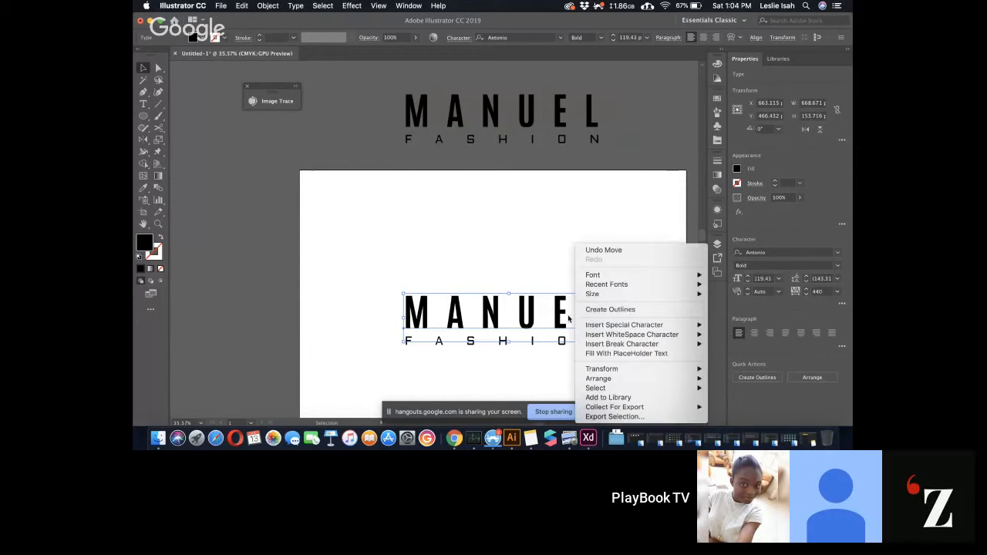
{"action": "left_click", "coordinate": [600, 310]}
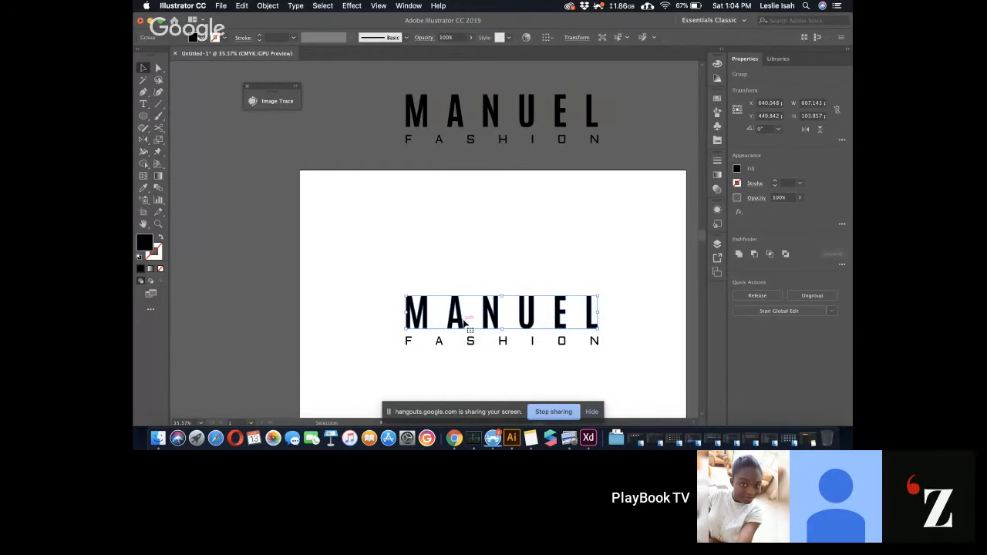
Ungroup the outlined MANUEL letters so each one can be edited separately
{"action": "scroll", "coordinate": [462, 296], "scroll_direction": "up", "scroll_amount": 3}
{"action": "scroll", "coordinate": [463, 295], "scroll_direction": "down", "scroll_amount": 1}
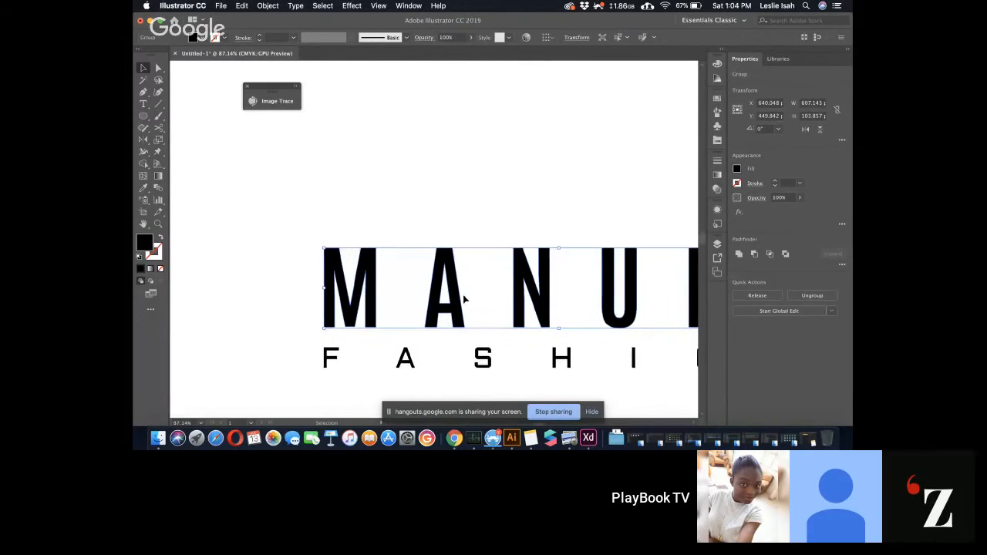
{"action": "scroll", "coordinate": [462, 298], "scroll_direction": "down", "scroll_amount": 3}
{"action": "scroll", "coordinate": [443, 223], "scroll_direction": "up", "scroll_amount": 3}
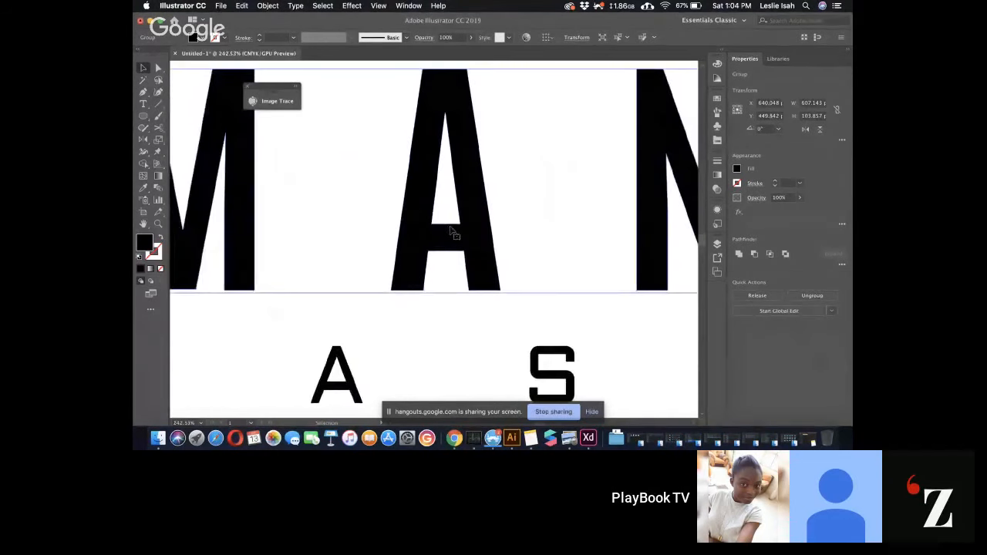
{"action": "key", "text": "p"}
{"action": "key", "text": "v"}
{"action": "left_click", "coordinate": [456, 280]}
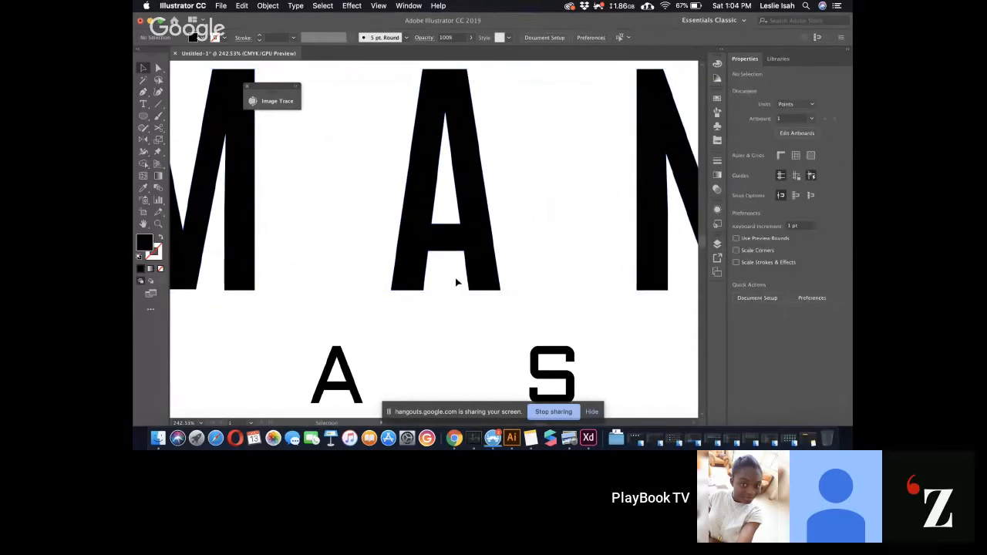
{"action": "left_click", "coordinate": [471, 269]}
{"action": "right_click", "coordinate": [472, 271]}
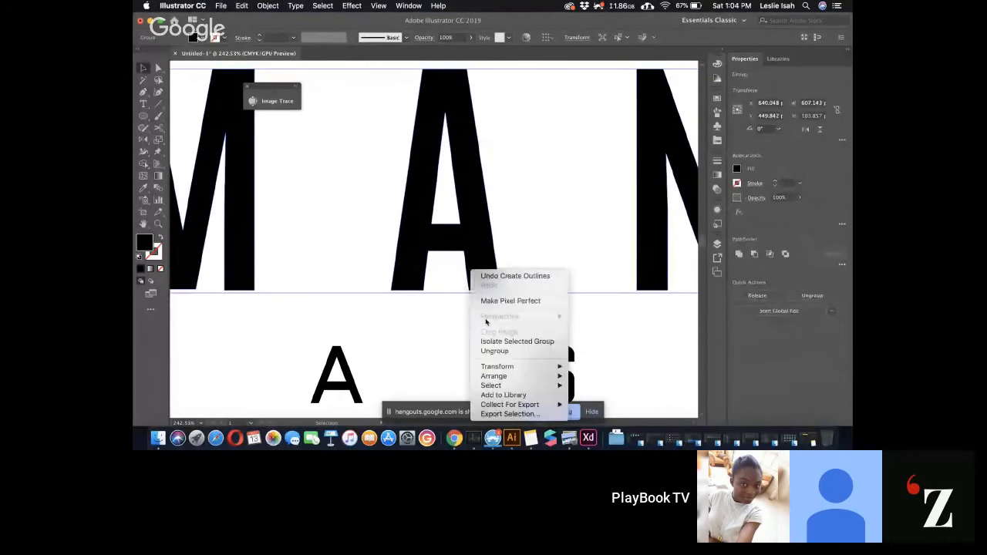
{"action": "left_click", "coordinate": [501, 351]}
{"action": "left_click", "coordinate": [544, 173]}
Draw a closed triangle with the Pen tool over the inside of the large A, from its inner apex to its two inner foot corners
{"action": "key", "text": "p"}
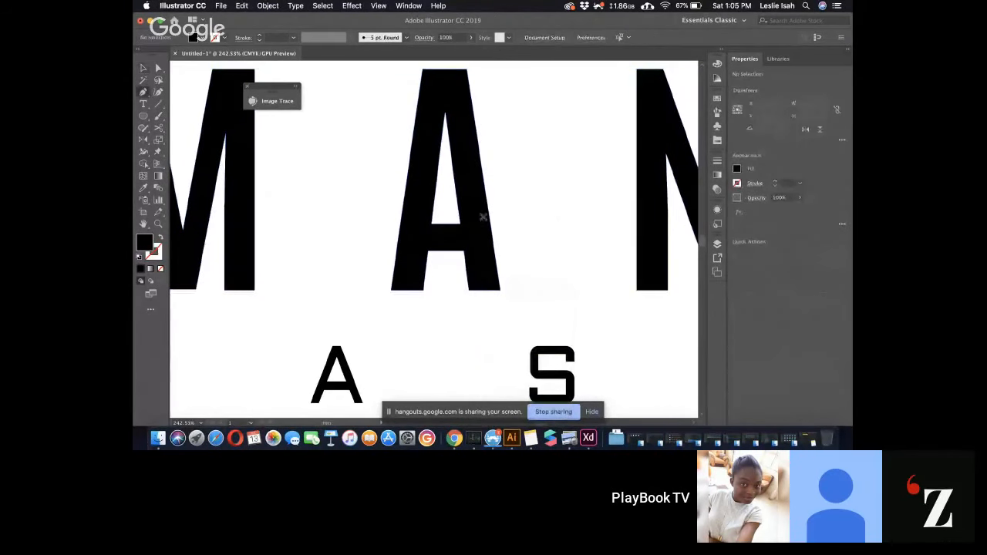
{"action": "left_click", "coordinate": [444, 113]}
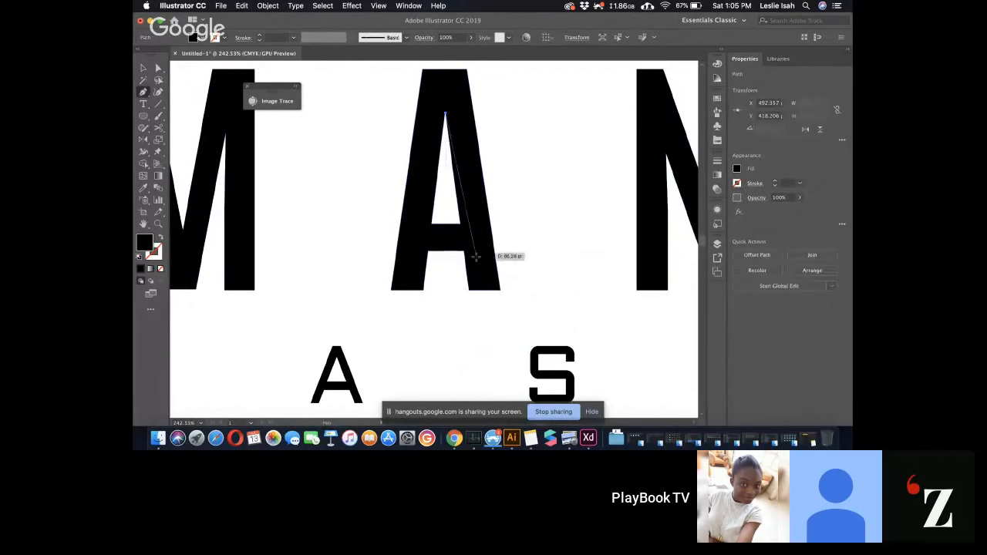
{"action": "left_click", "coordinate": [468, 290]}
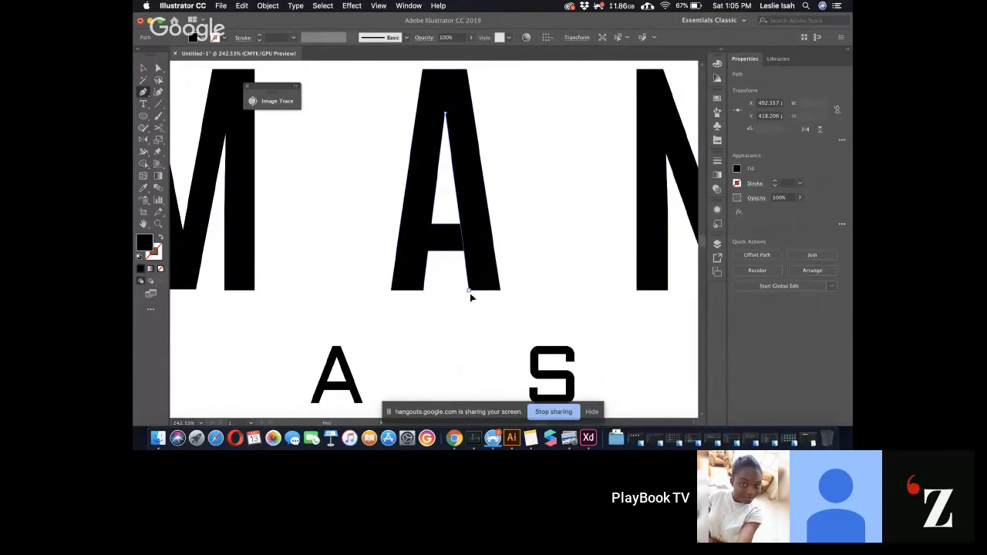
{"action": "left_click", "coordinate": [422, 290]}
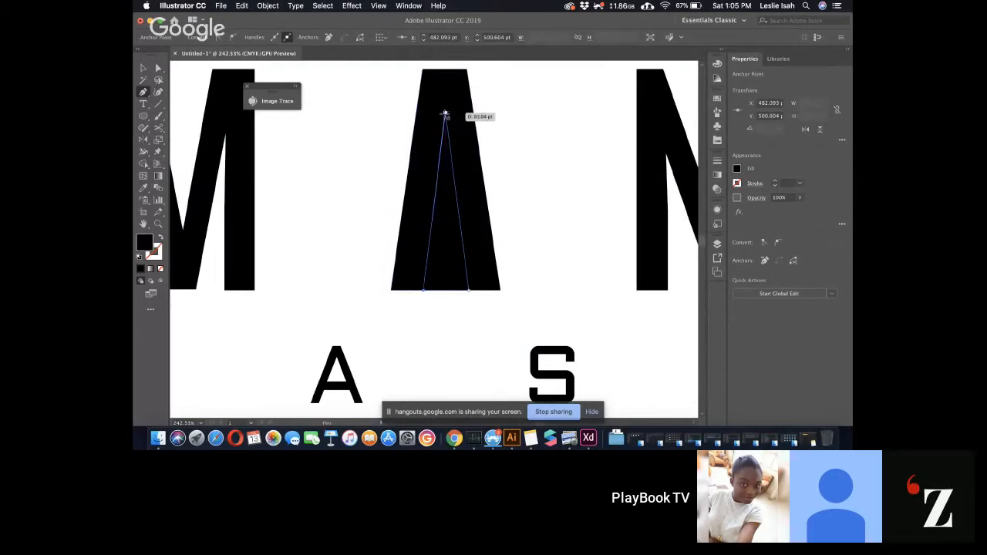
{"action": "left_click", "coordinate": [445, 113]}
{"action": "key", "text": "v"}
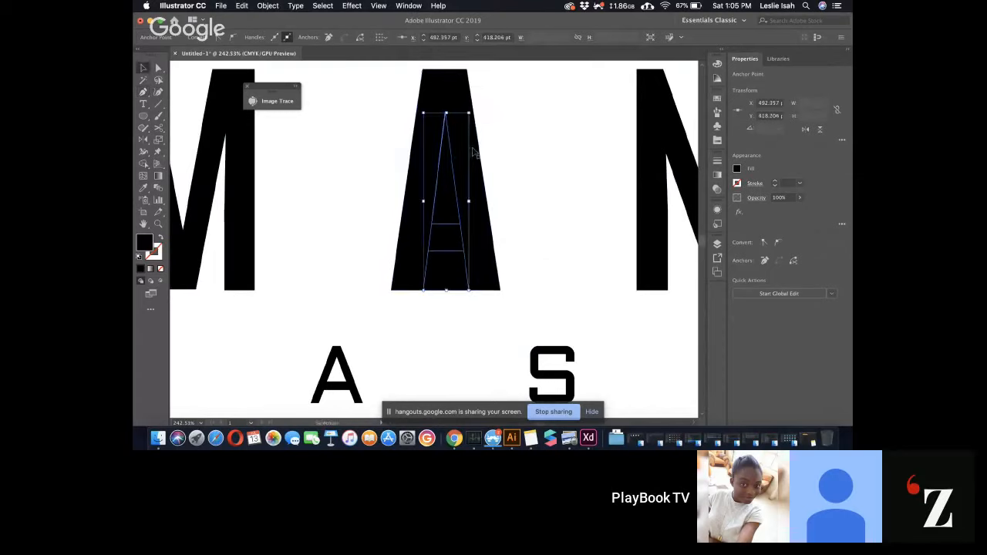
Remove the triangle area and the crossbar from the large A with the Shape Builder
{"action": "left_click", "coordinate": [488, 242]}
{"action": "key", "text": "shift+m"}
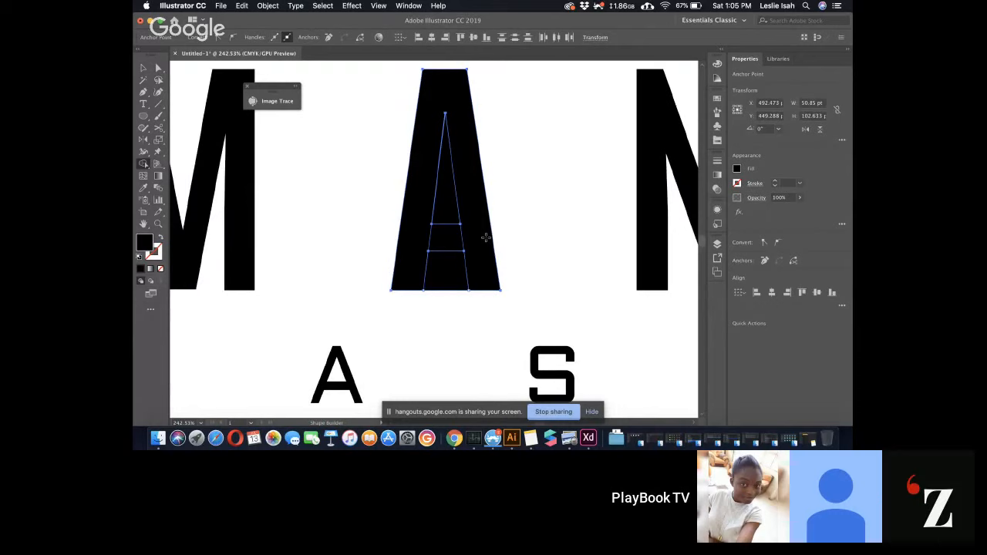
{"action": "left_click_drag", "start_coordinate": [446, 185], "coordinate": [452, 282]}
{"action": "key", "text": "v"}
{"action": "left_click", "coordinate": [534, 263]}
Draw a rectangle about 38 by 30 pt over the E's upper gap, spanning from its top arm to its middle arm and past its stem
{"action": "scroll", "coordinate": [533, 263], "scroll_direction": "down", "scroll_amount": 5}
{"action": "scroll", "coordinate": [534, 263], "scroll_direction": "right", "scroll_amount": 5}
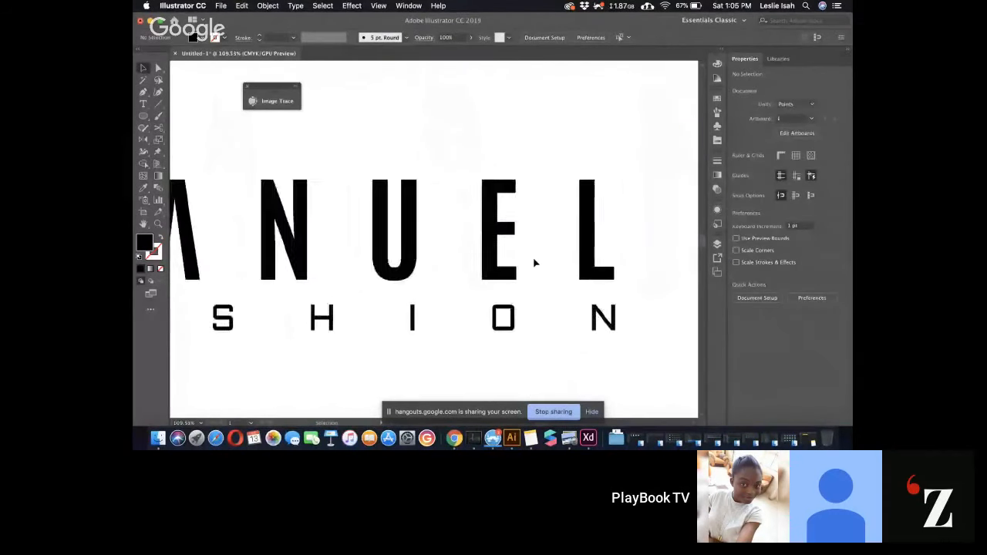
{"action": "scroll", "coordinate": [534, 263], "scroll_direction": "left", "scroll_amount": 2}
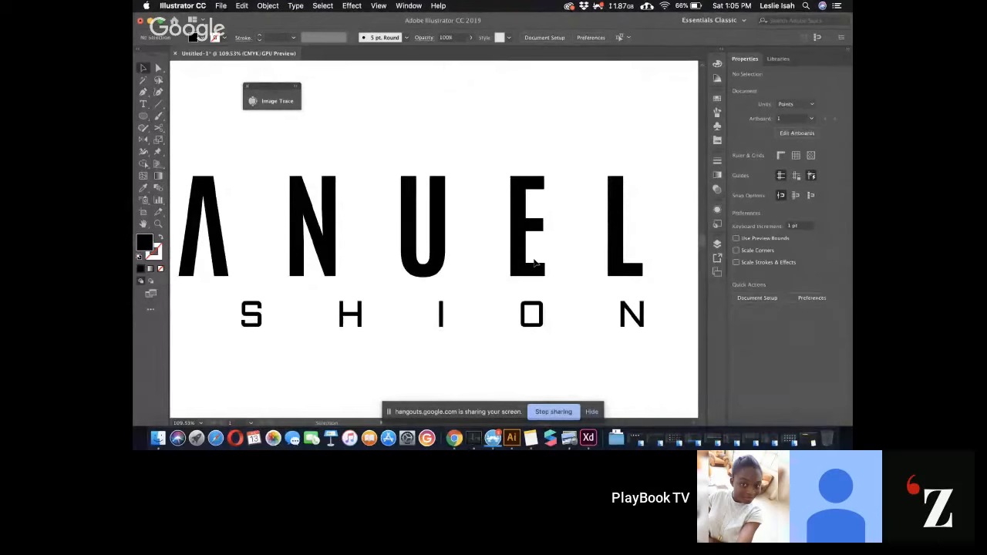
{"action": "scroll", "coordinate": [533, 263], "scroll_direction": "down", "scroll_amount": 3}
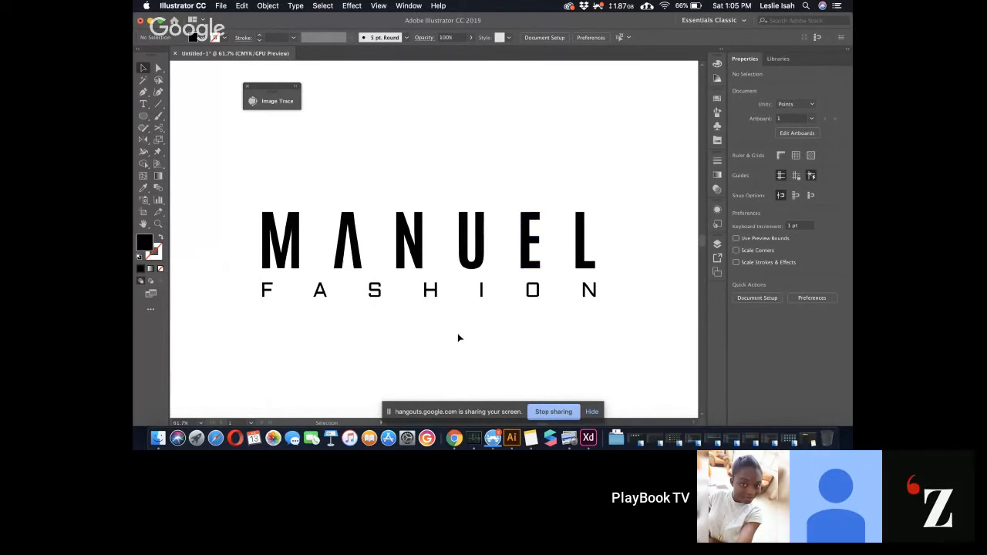
{"action": "scroll", "coordinate": [458, 337], "scroll_direction": "down", "scroll_amount": 3}
{"action": "scroll", "coordinate": [458, 336], "scroll_direction": "up", "scroll_amount": 5}
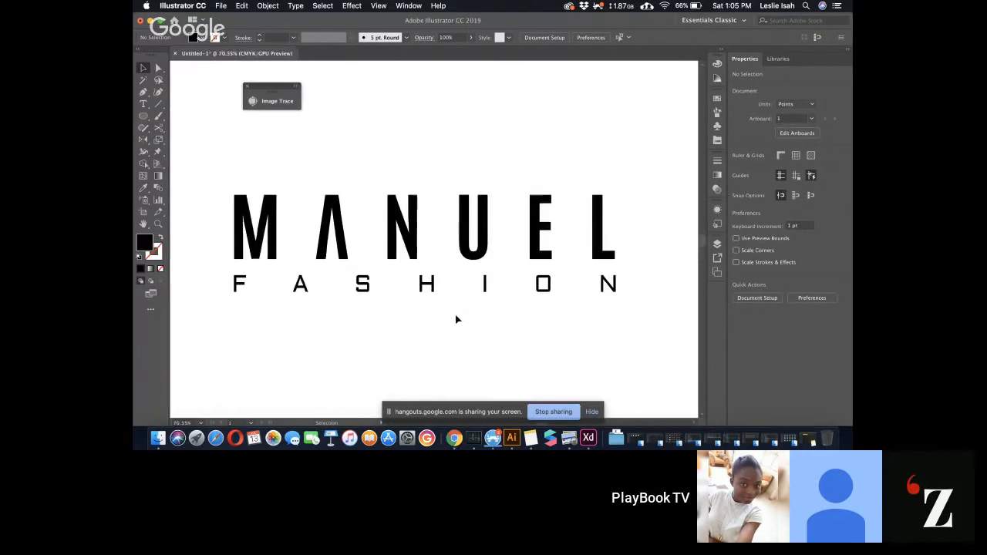
{"action": "scroll", "coordinate": [543, 228], "scroll_direction": "up", "scroll_amount": 4}
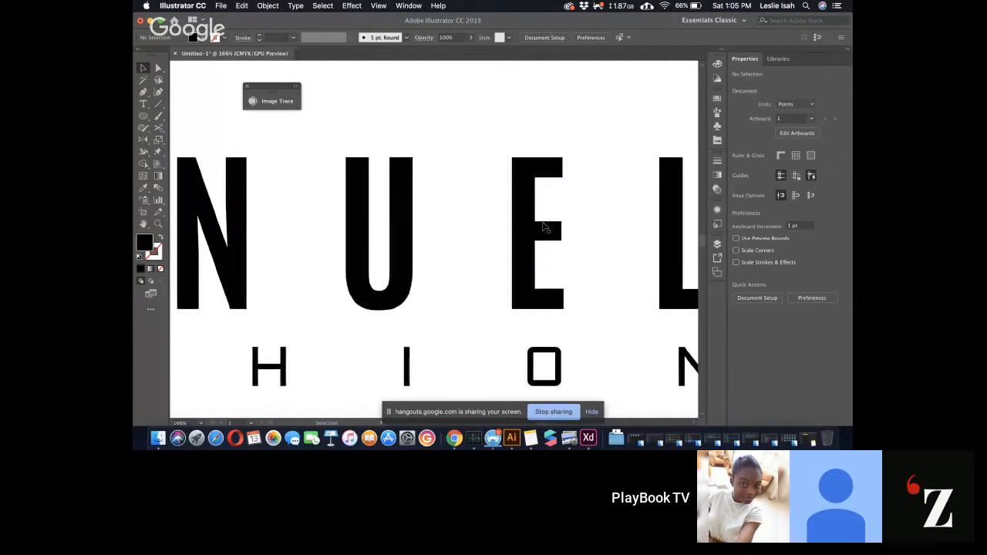
{"action": "scroll", "coordinate": [544, 227], "scroll_direction": "up", "scroll_amount": 1}
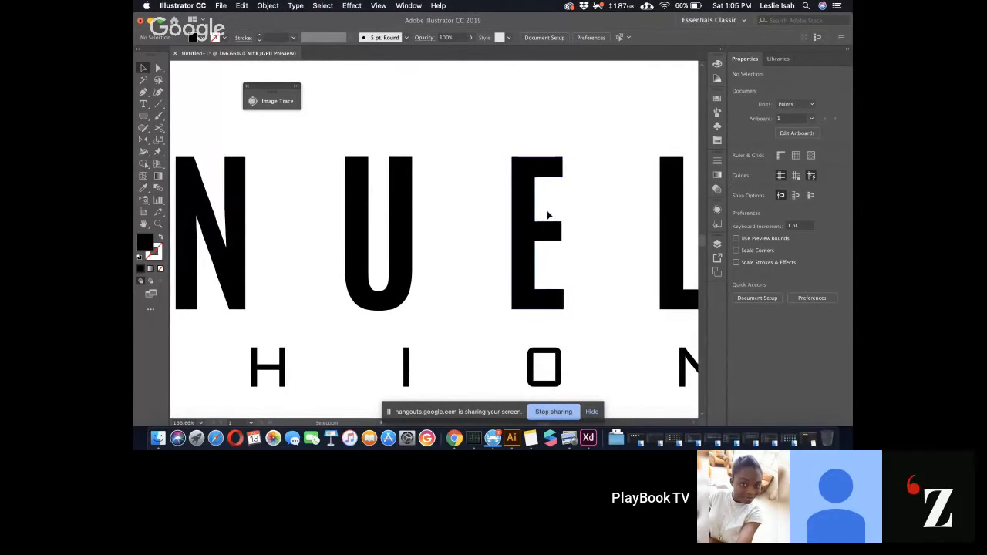
{"action": "scroll", "coordinate": [546, 212], "scroll_direction": "up", "scroll_amount": 4}
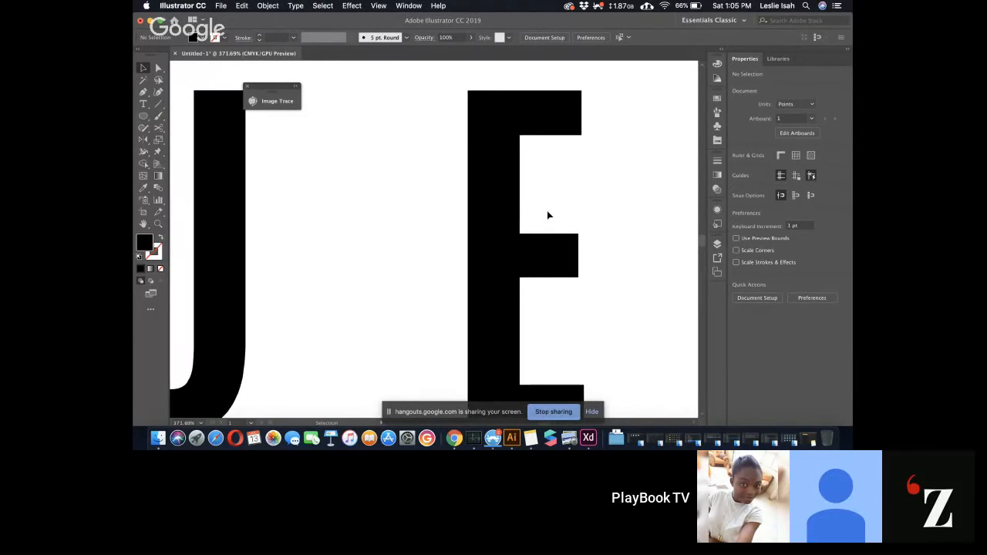
{"action": "key", "text": "m"}
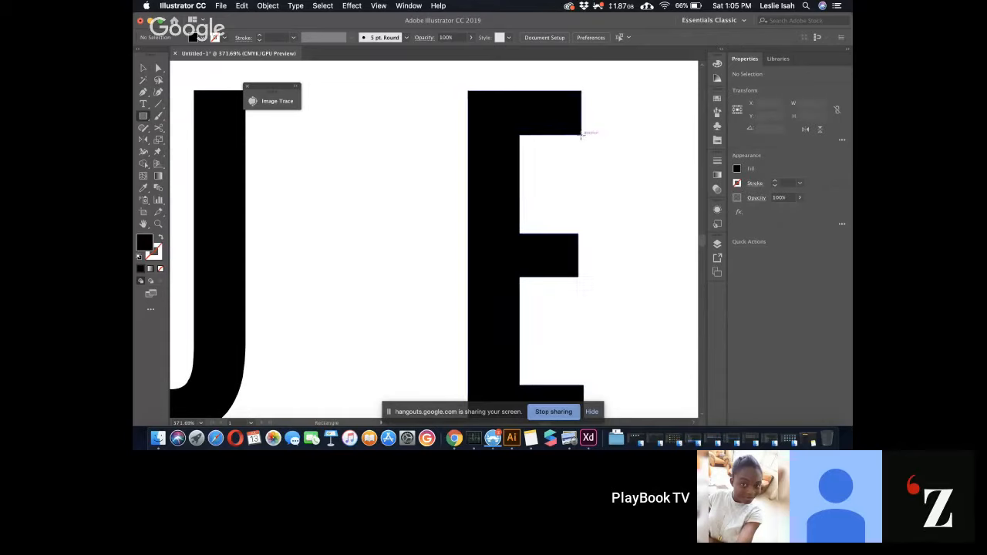
{"action": "left_click_drag", "start_coordinate": [582, 135], "coordinate": [454, 233]}
{"action": "key", "text": "v"}
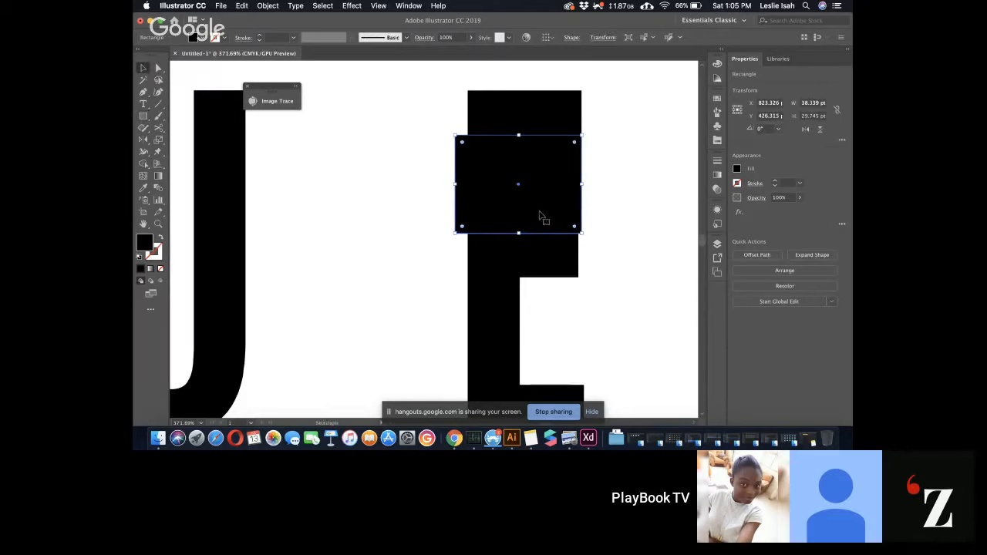
Duplicate the rectangle over the E's lower gap and align its top edge with the underside of the middle arm
{"action": "scroll", "coordinate": [539, 216], "scroll_direction": "down", "scroll_amount": 1}
{"action": "scroll", "coordinate": [555, 165], "scroll_direction": "down", "scroll_amount": 2}
{"action": "left_click_drag", "start_coordinate": [536, 139], "coordinate": [535, 261]}
{"action": "key", "text": "Up"}
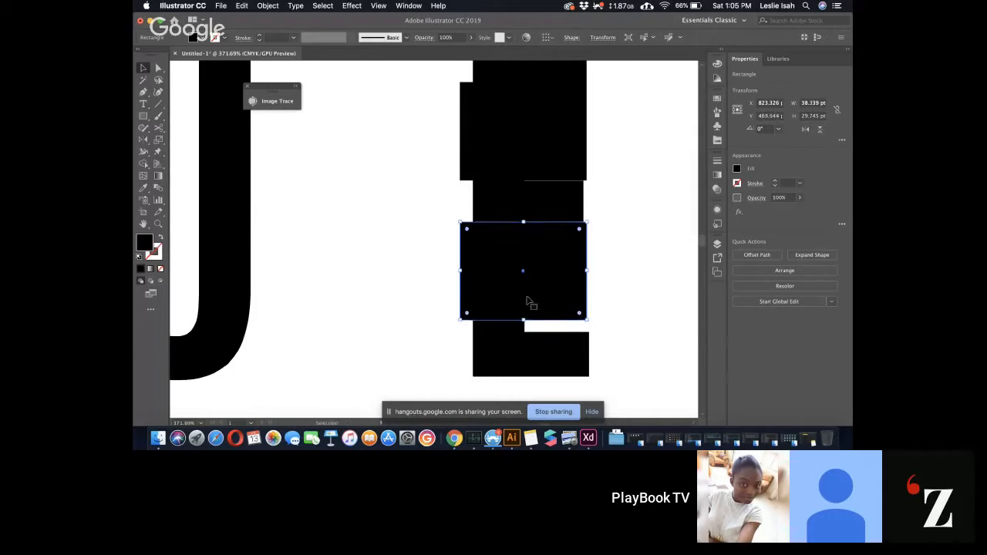
{"action": "scroll", "coordinate": [564, 254], "scroll_direction": "up", "scroll_amount": 3}
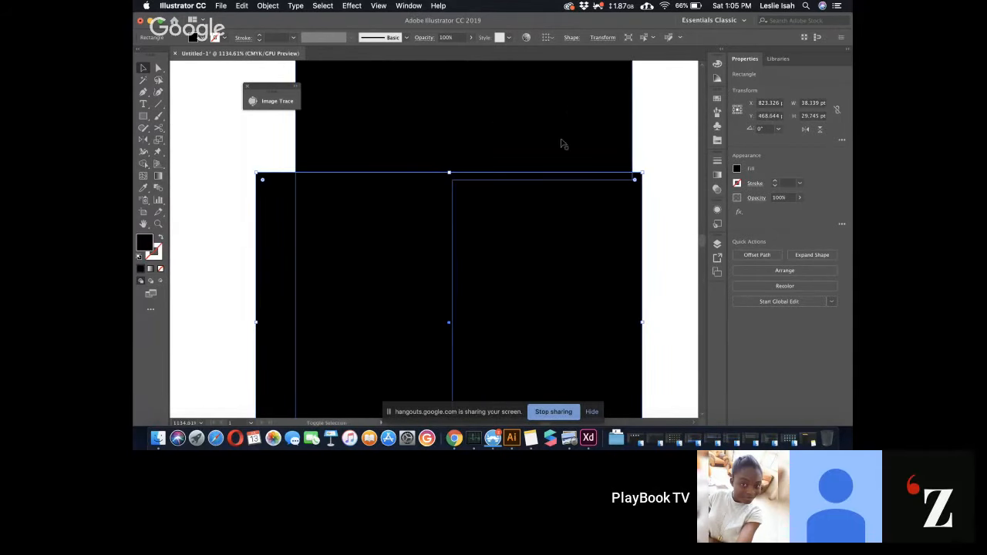
{"action": "left_click_drag", "start_coordinate": [519, 211], "coordinate": [520, 223]}
{"action": "scroll", "coordinate": [520, 224], "scroll_direction": "down", "scroll_amount": 3}
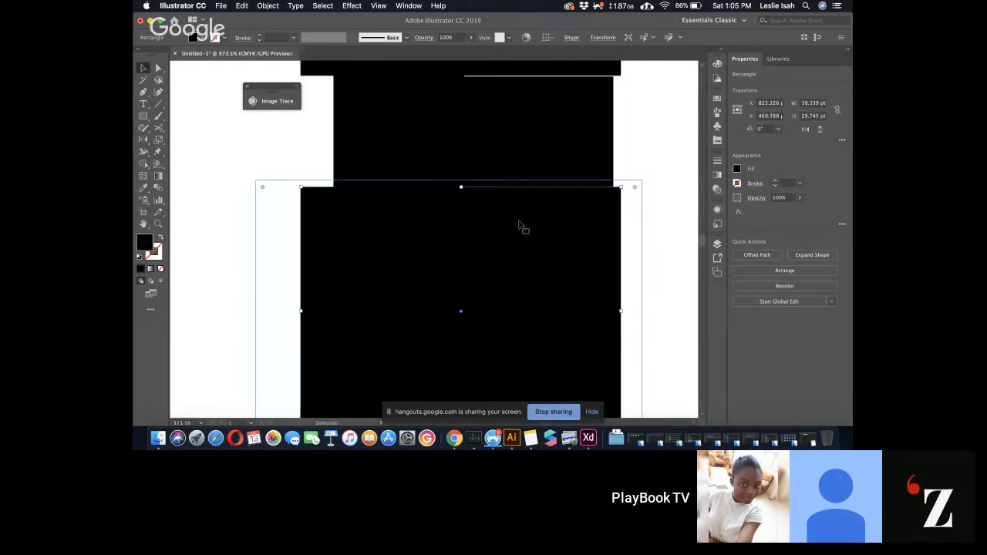
Stretch the lower rectangle down to about 32.4 pt high, ending just above the E's bottom arm
{"action": "scroll", "coordinate": [519, 226], "scroll_direction": "down", "scroll_amount": 3}
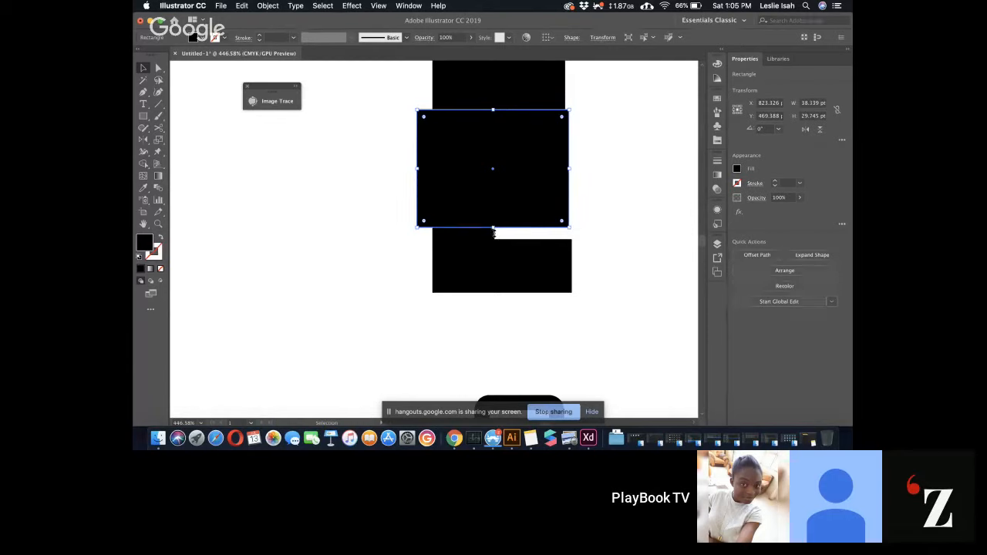
{"action": "left_click_drag", "start_coordinate": [493, 229], "coordinate": [493, 238]}
{"action": "scroll", "coordinate": [494, 229], "scroll_direction": "up", "scroll_amount": 4}
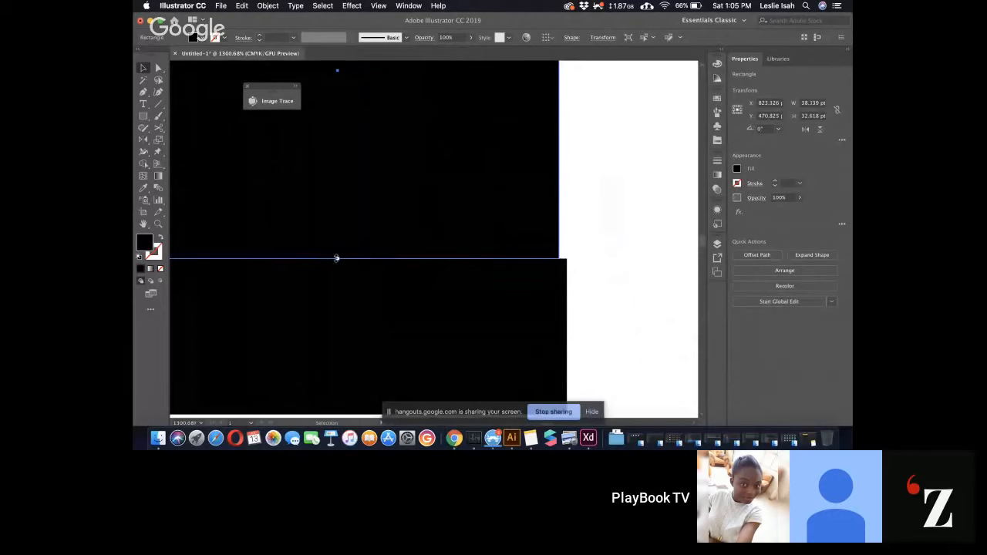
{"action": "left_click_drag", "start_coordinate": [336, 259], "coordinate": [337, 256]}
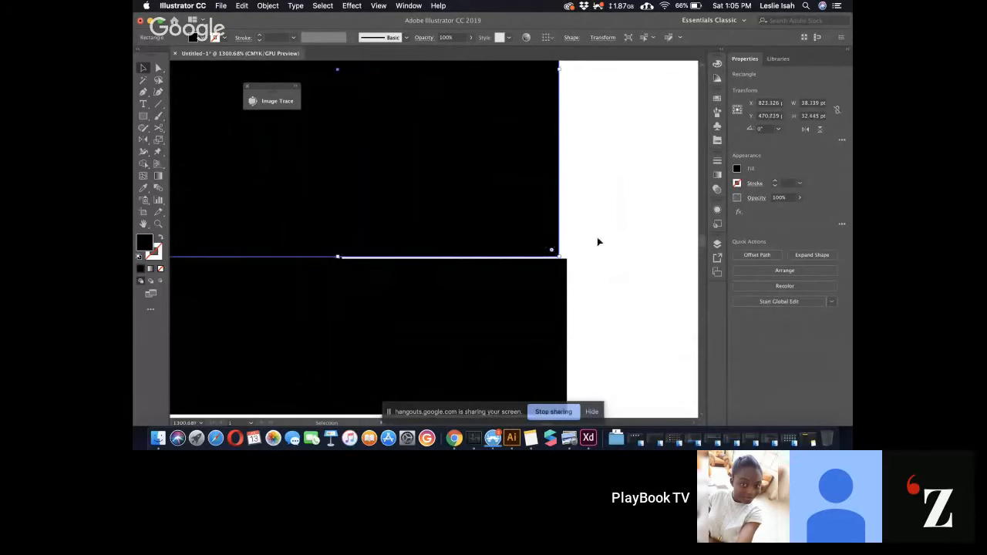
{"action": "left_click", "coordinate": [598, 241]}
{"action": "scroll", "coordinate": [597, 238], "scroll_direction": "down", "scroll_amount": 6}
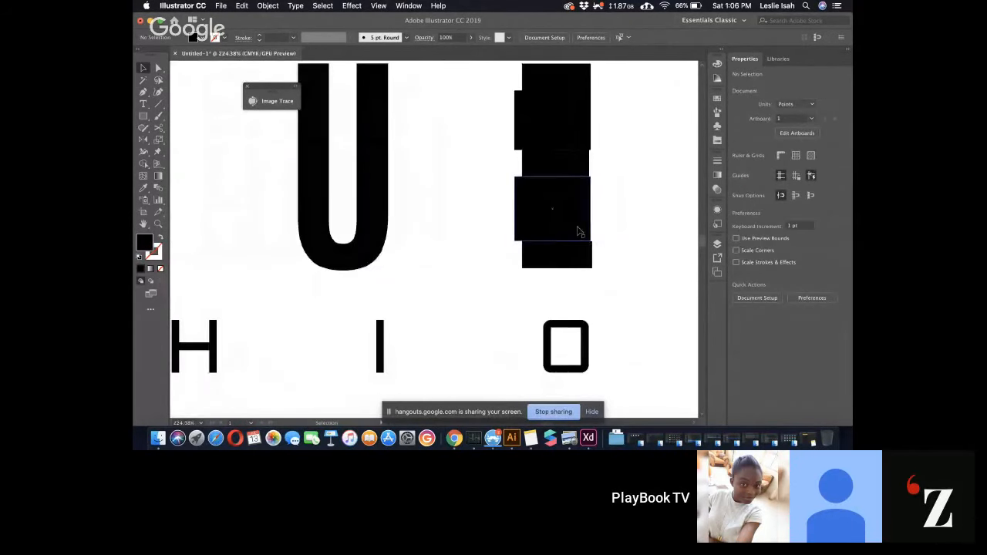
Remove both filler rectangles overlapping the E of MANUEL with the Shape Builder tool, leaving only its three horizontal bars
{"action": "left_click", "coordinate": [579, 232]}
{"action": "left_click", "coordinate": [566, 161], "text": "shift"}
{"action": "left_click", "coordinate": [568, 133], "text": "shift"}
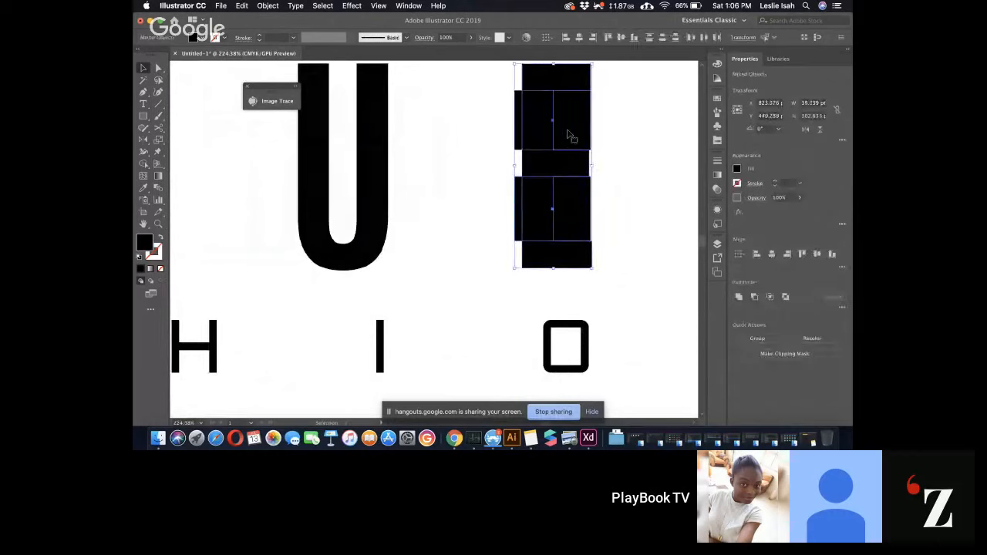
{"action": "key", "text": "shift+m"}
{"action": "left_click", "coordinate": [568, 131], "text": "alt"}
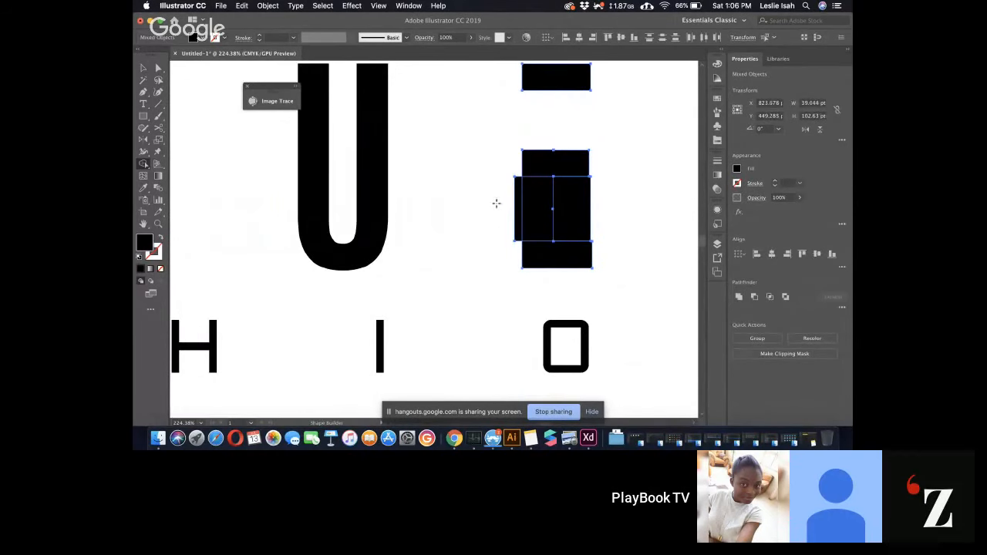
{"action": "left_click_drag", "start_coordinate": [497, 203], "coordinate": [626, 198]}
{"action": "key", "text": "v"}
{"action": "left_click", "coordinate": [626, 202]}
Convert the FASHION text under MANUEL to outlines
{"action": "scroll", "coordinate": [626, 202], "scroll_direction": "down", "scroll_amount": 2}
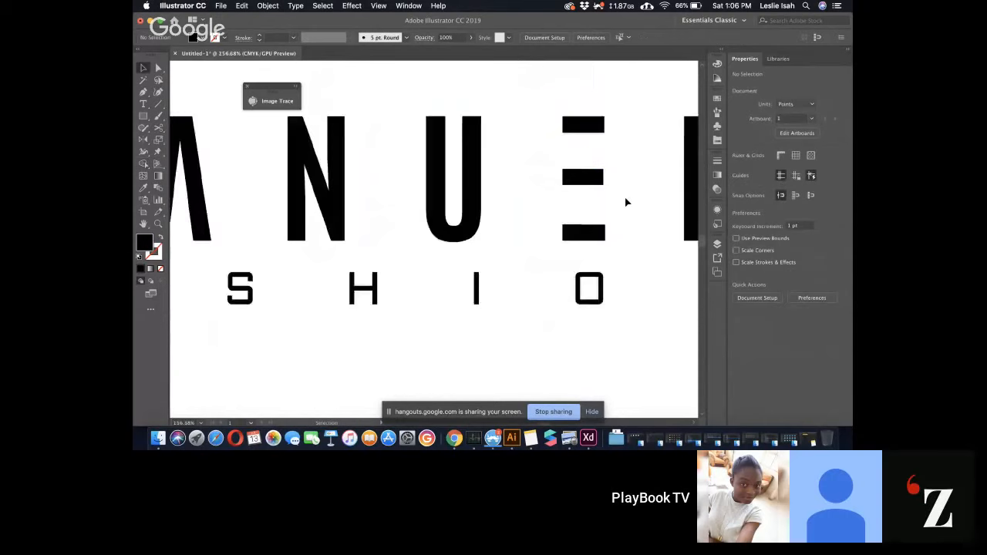
{"action": "scroll", "coordinate": [626, 202], "scroll_direction": "down", "scroll_amount": 1}
{"action": "scroll", "coordinate": [626, 202], "scroll_direction": "down", "scroll_amount": 3}
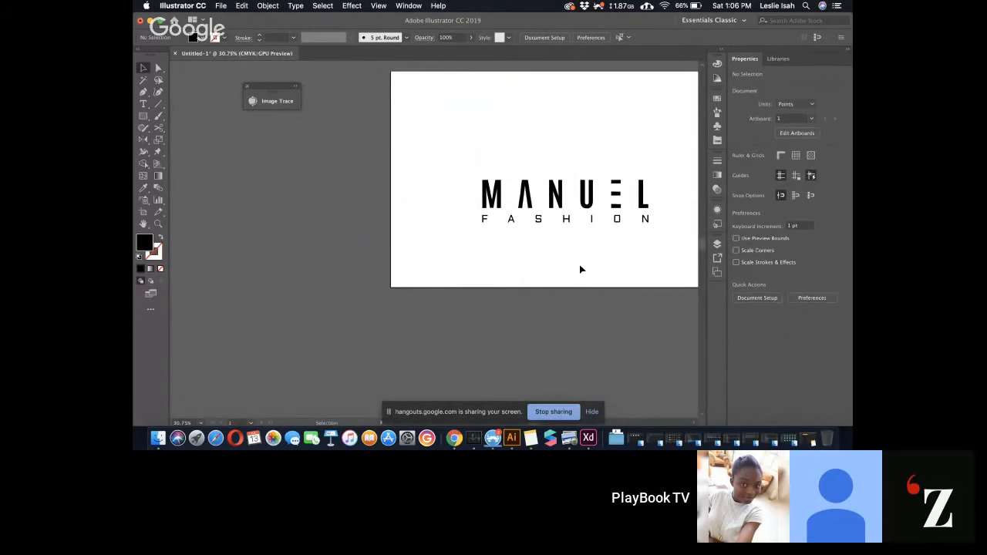
{"action": "scroll", "coordinate": [582, 269], "scroll_direction": "right", "scroll_amount": 3}
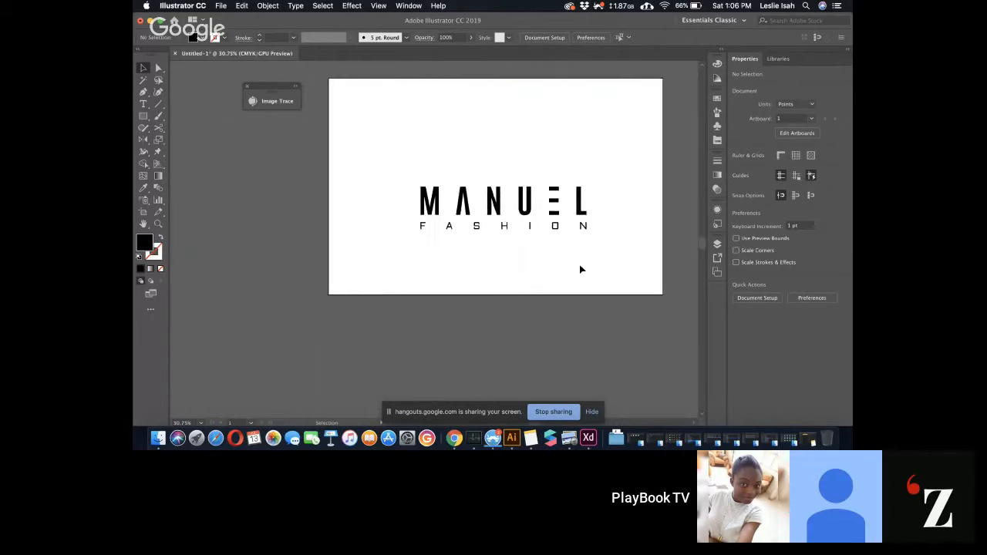
{"action": "left_click", "coordinate": [542, 226]}
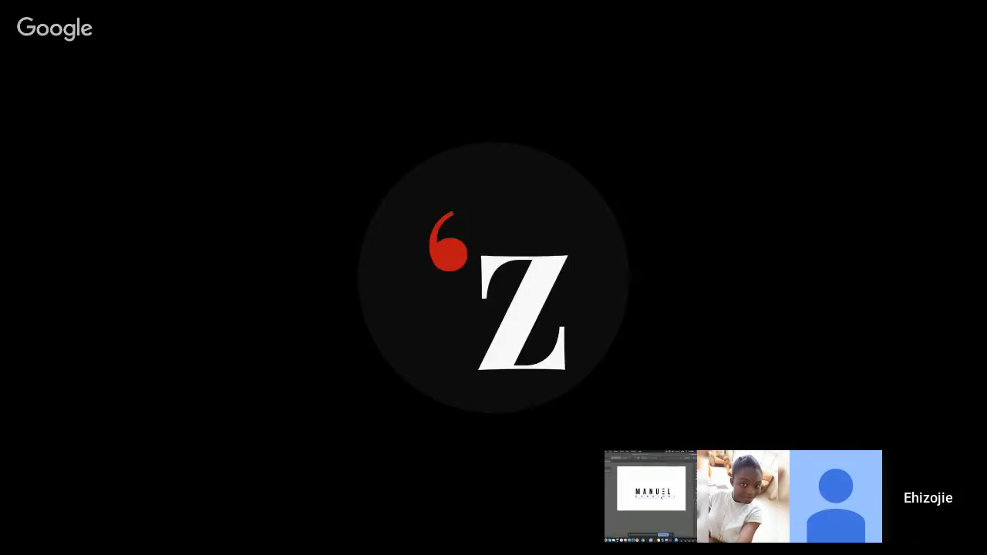
{"action": "right_click", "coordinate": [547, 229]}
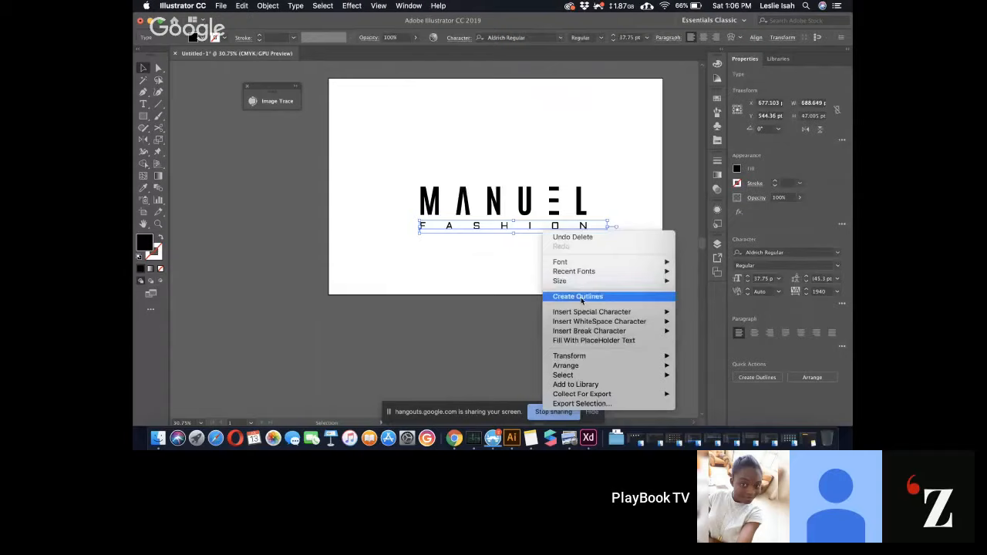
{"action": "left_click", "coordinate": [580, 296]}
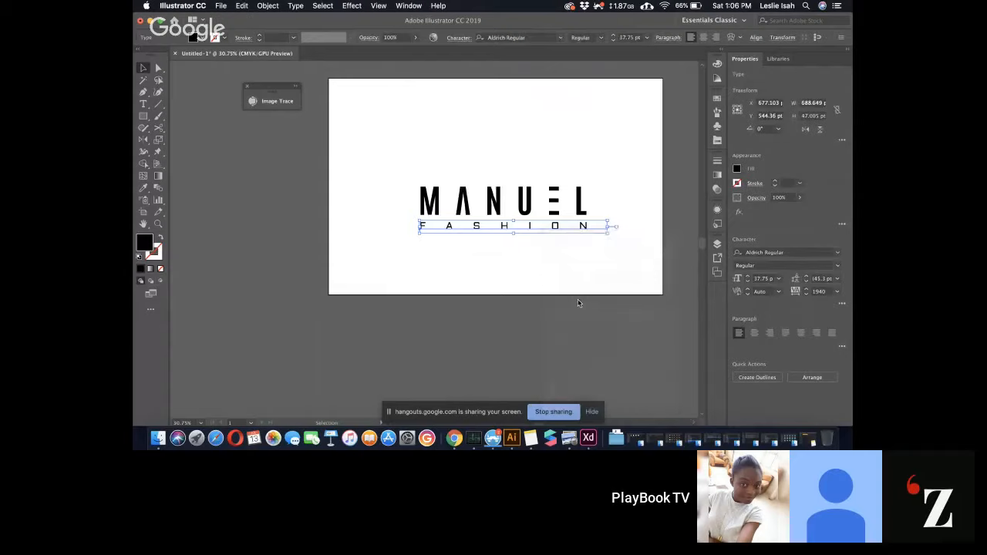
{"action": "left_click", "coordinate": [520, 267]}
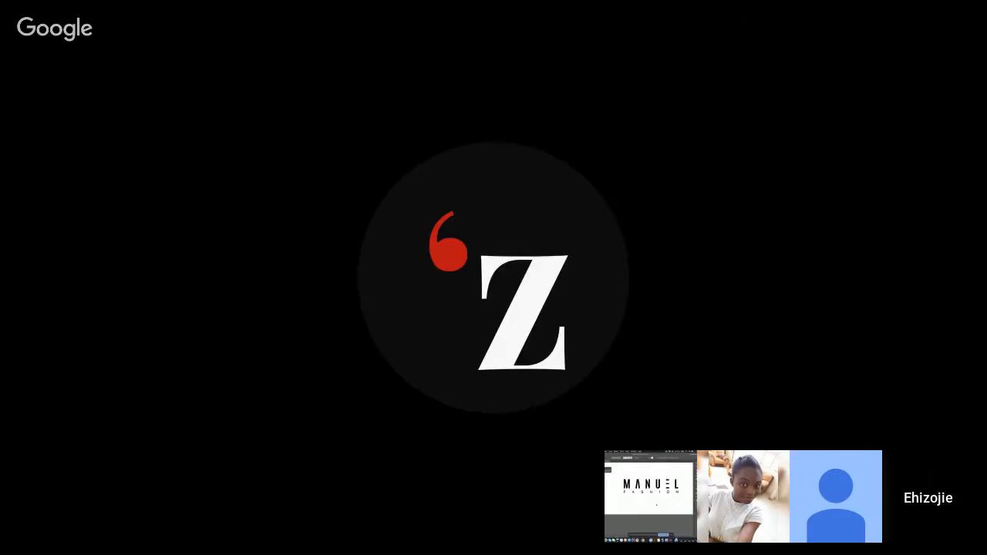
Draw a closed triangle with the Pen tool from the inner apex of the A in FASHION to its two inner foot corners
{"action": "scroll", "coordinate": [359, 202], "scroll_direction": "up", "scroll_amount": 5}
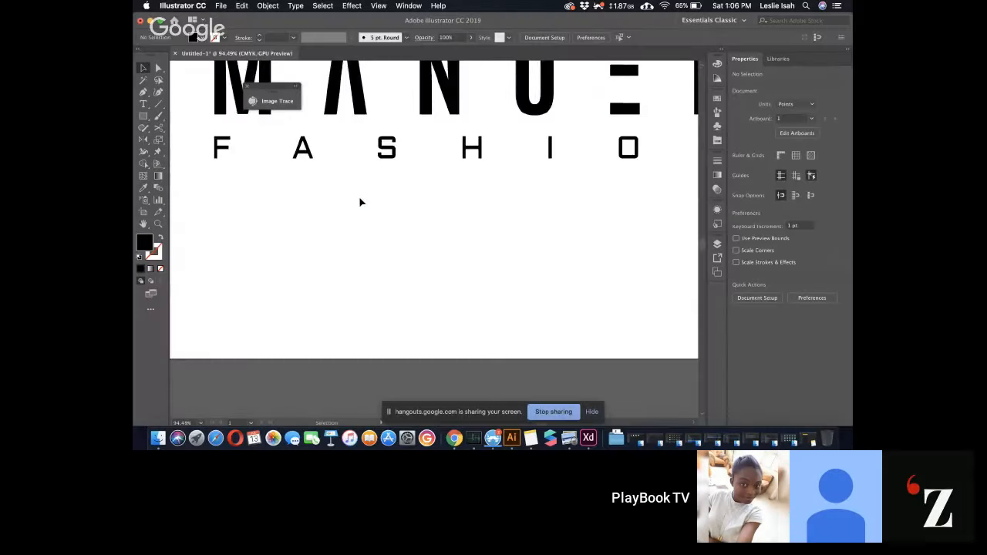
{"action": "scroll", "coordinate": [359, 202], "scroll_direction": "up", "scroll_amount": 3}
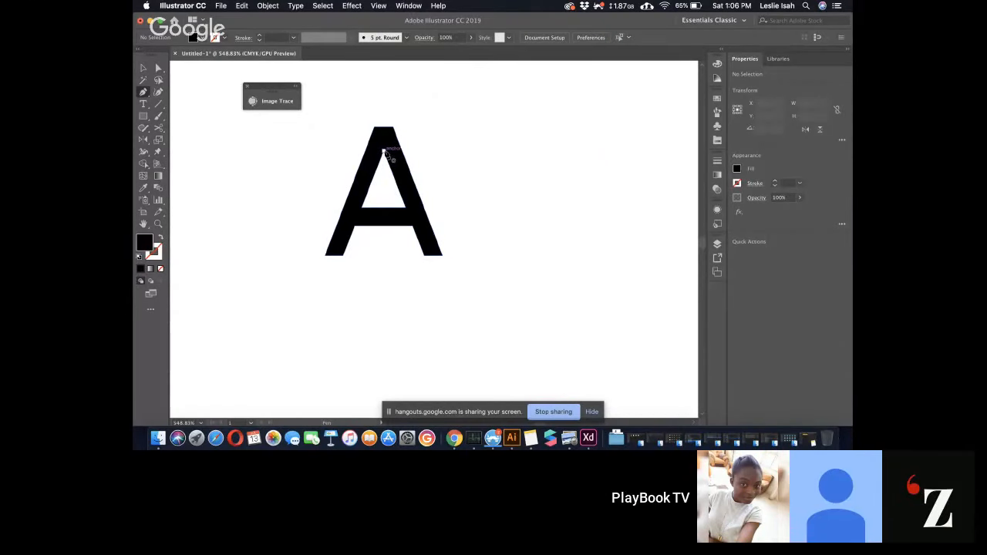
{"action": "left_click", "coordinate": [384, 151]}
{"action": "left_click", "coordinate": [423, 256]}
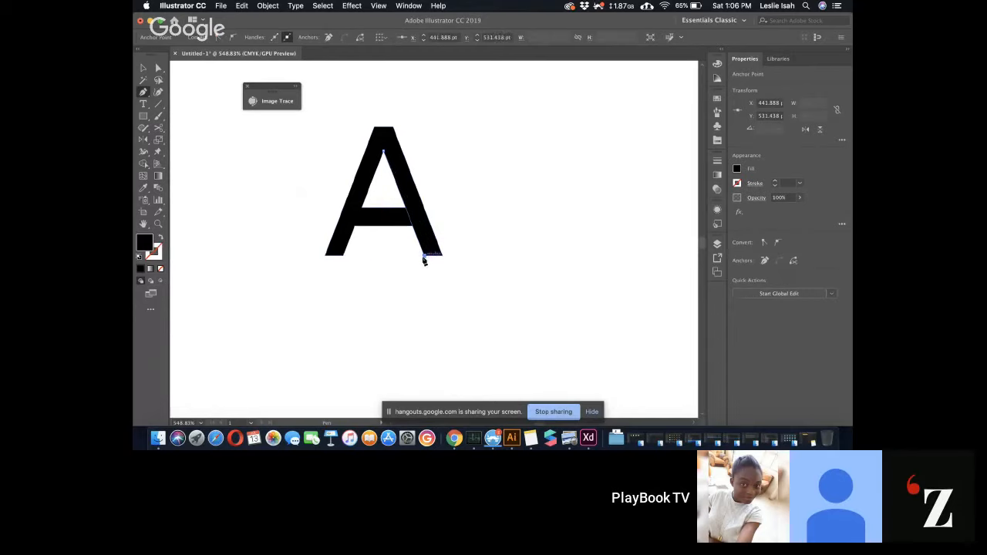
{"action": "left_click", "coordinate": [343, 256]}
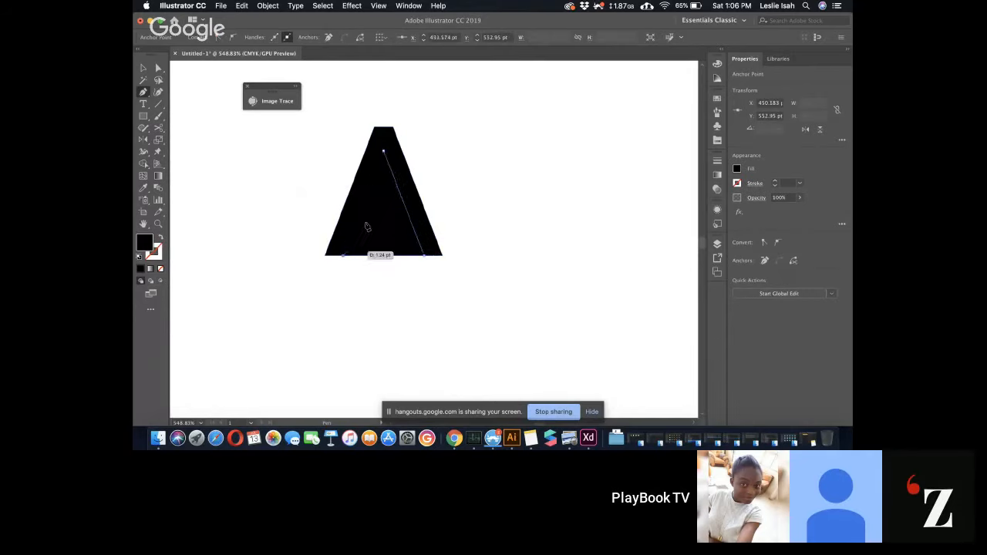
{"action": "left_click", "coordinate": [384, 151]}
{"action": "key", "text": "v"}
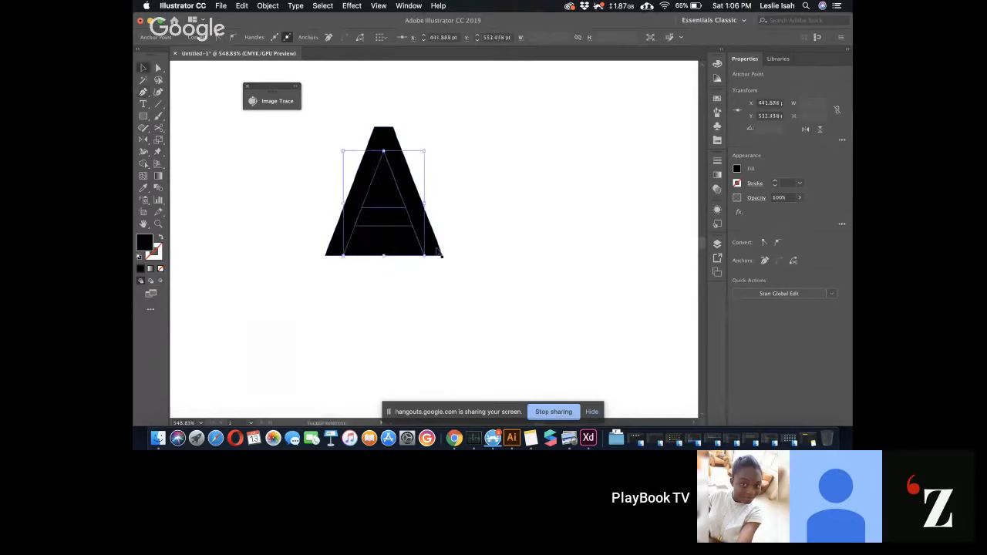
Cut the triangle area and crossbar out of the A in FASHION using the Shape Builder tool
{"action": "key", "text": "super+a"}
{"action": "key", "text": "shift+m"}
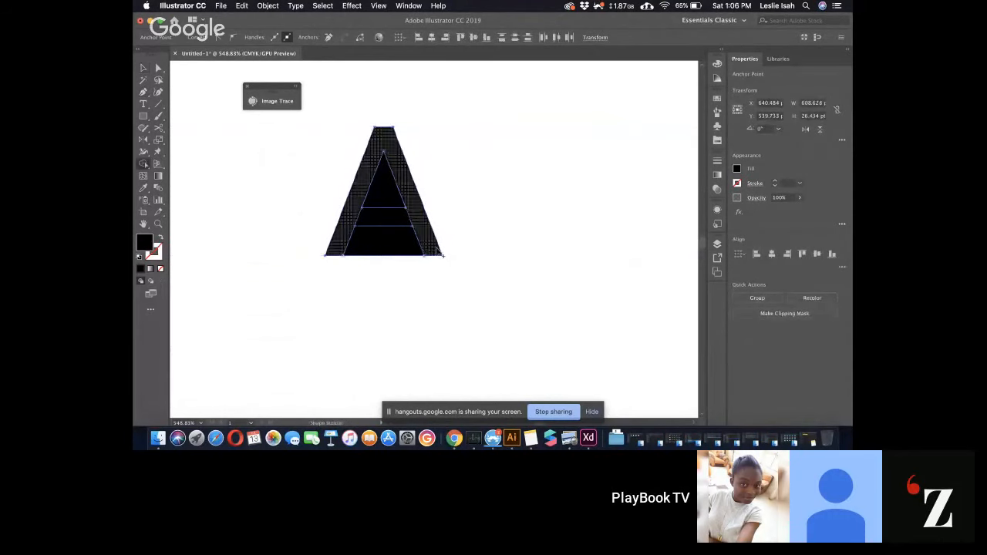
{"action": "left_click_drag", "start_coordinate": [389, 191], "coordinate": [384, 292]}
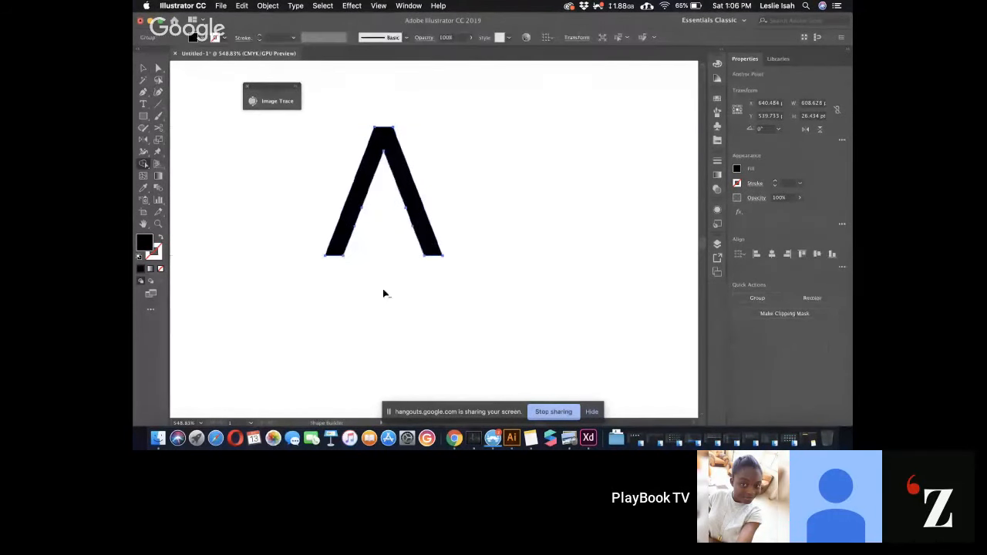
{"action": "key", "text": "v"}
{"action": "left_click", "coordinate": [456, 342]}
{"action": "scroll", "coordinate": [456, 341], "scroll_direction": "down", "scroll_amount": 10}
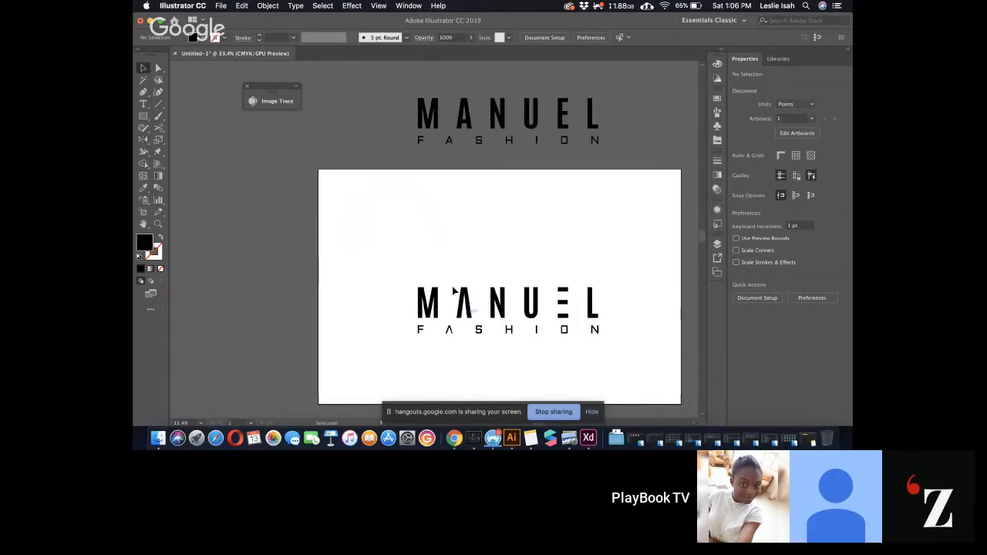
{"action": "left_click_drag", "start_coordinate": [417, 260], "coordinate": [628, 357]}
{"action": "key", "text": "a"}
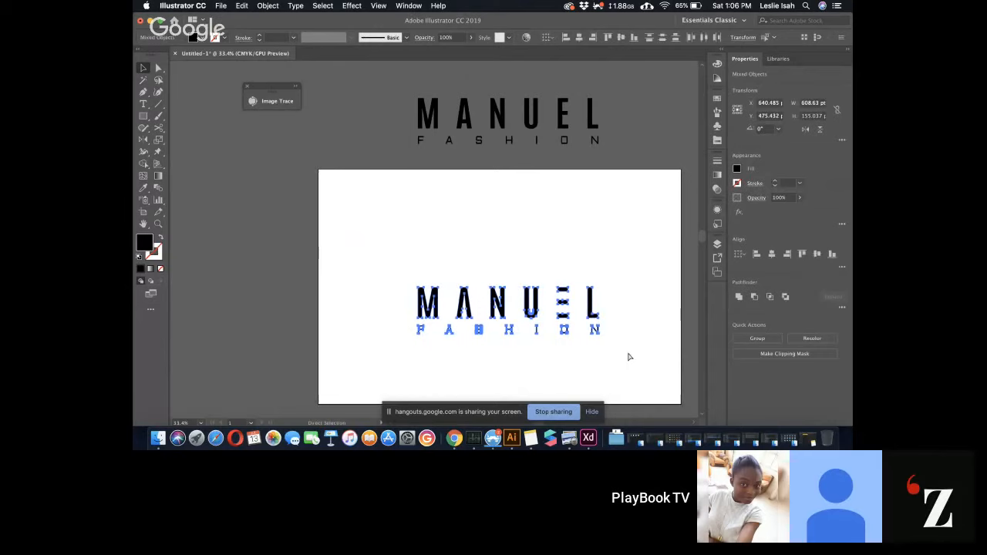
{"action": "key", "text": "v"}
{"action": "left_click", "coordinate": [628, 357]}
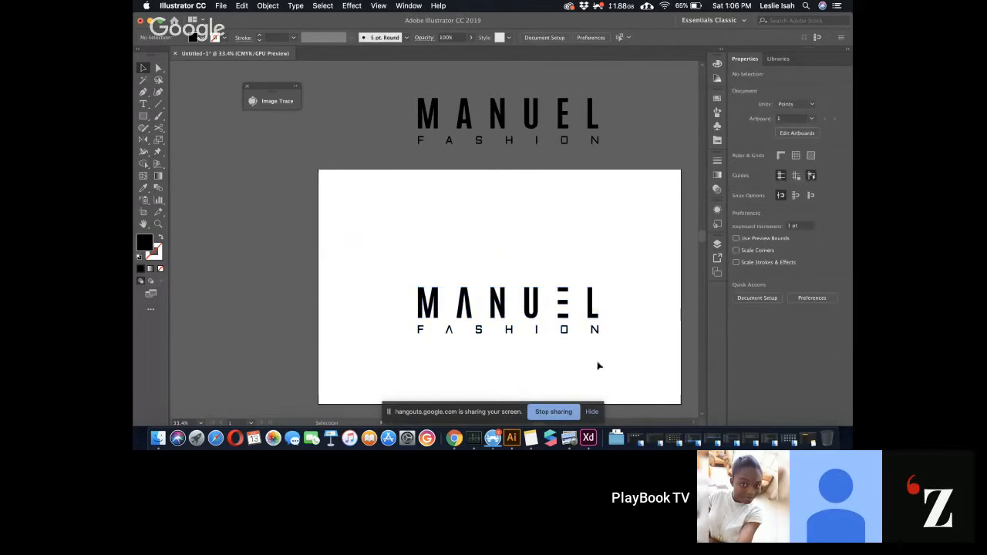
Group the modified MANUEL FASHION letters on the artboard and move the group to the artboard's upper-left area
{"action": "left_click_drag", "start_coordinate": [645, 267], "coordinate": [374, 357]}
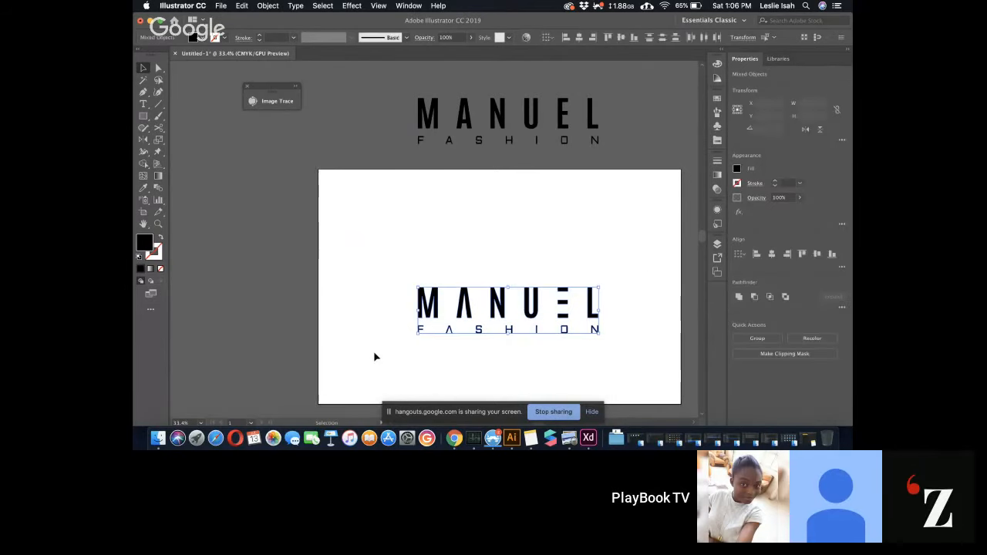
{"action": "key", "text": "super+g"}
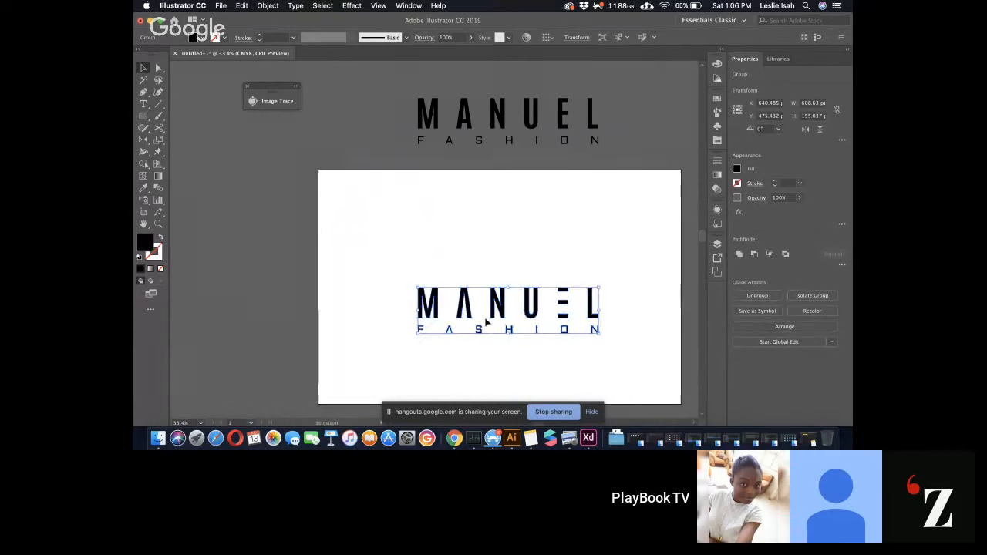
{"action": "left_click_drag", "start_coordinate": [486, 322], "coordinate": [427, 212]}
{"action": "left_click", "coordinate": [289, 158]}
Draw a black square about 57 pt wide beside the logo and duplicate it vertically below as colour swatches
{"action": "left_click", "coordinate": [144, 117]}
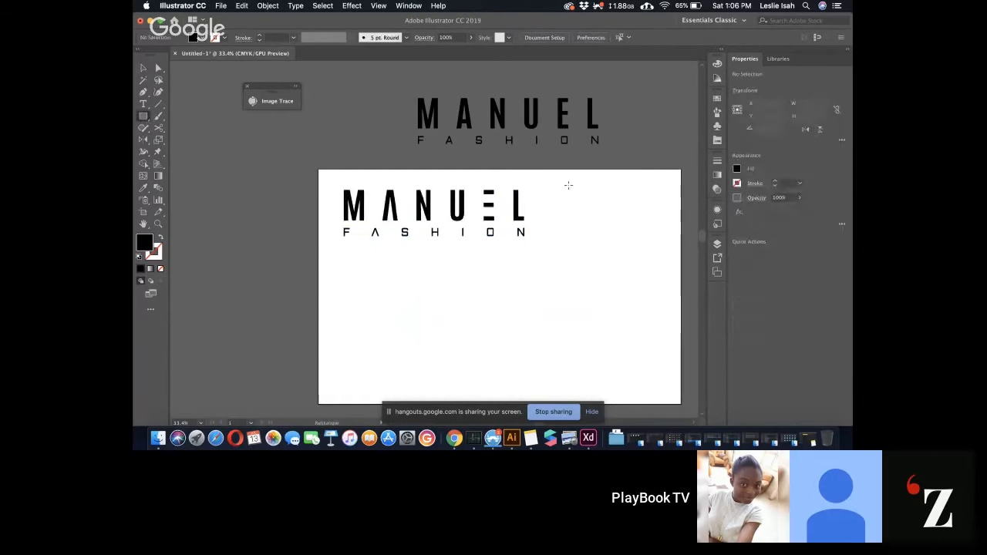
{"action": "mouse_move", "coordinate": [575, 191]}
{"action": "left_mouse_down"}
{"action": "mouse_move", "coordinate": [589, 205]}
{"action": "mouse_move", "coordinate": [577, 225]}
{"action": "left_mouse_up"}
{"action": "key", "text": "v"}
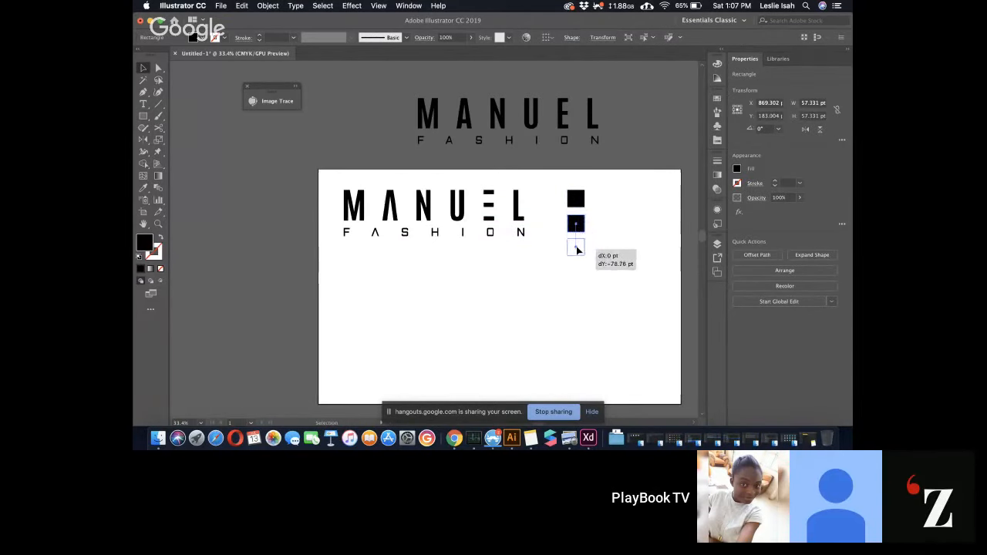
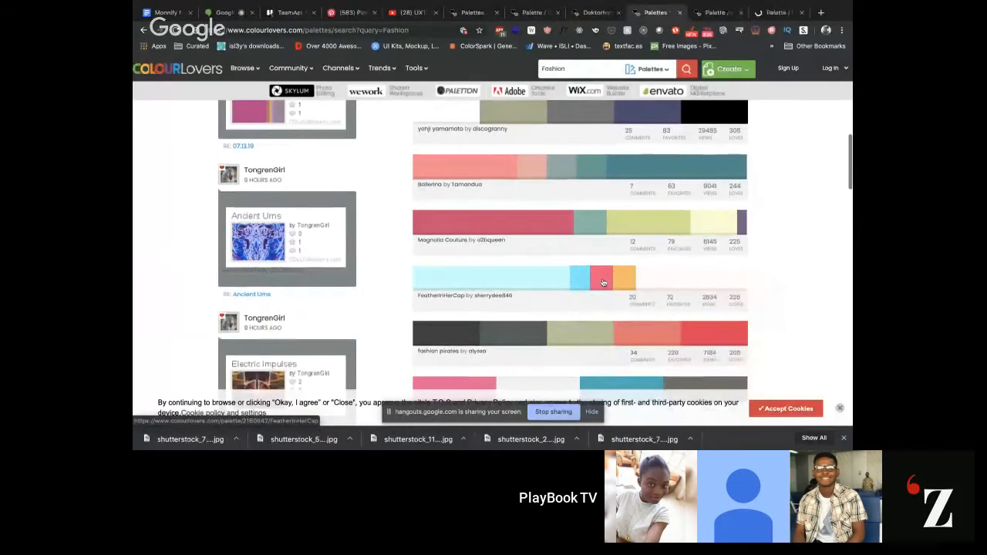
Open the "fashion pirates" palette from the COLOURlovers Fashion search results in a new tab
{"action": "scroll", "coordinate": [603, 282], "scroll_direction": "down", "scroll_amount": 2}
{"action": "right_click", "coordinate": [609, 229]}
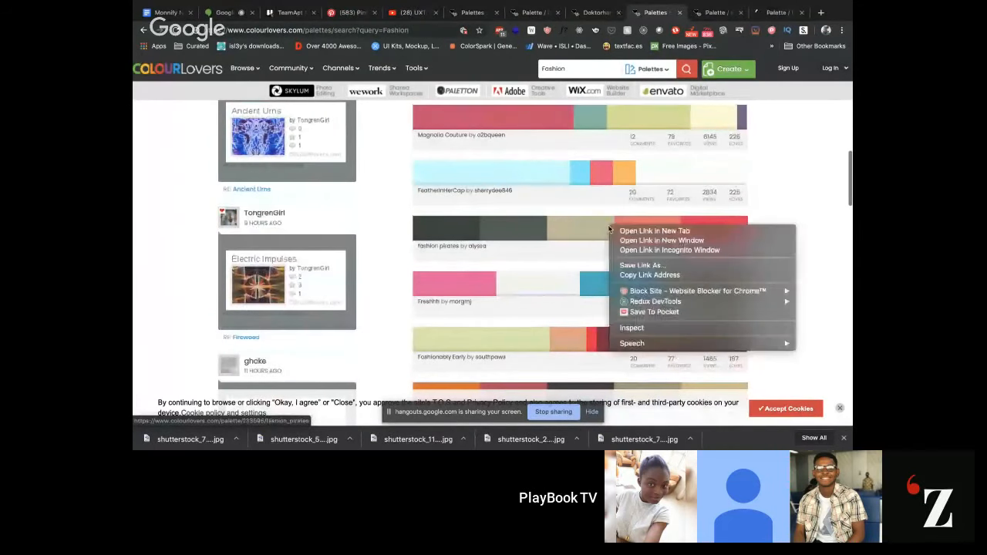
{"action": "left_click", "coordinate": [618, 231]}
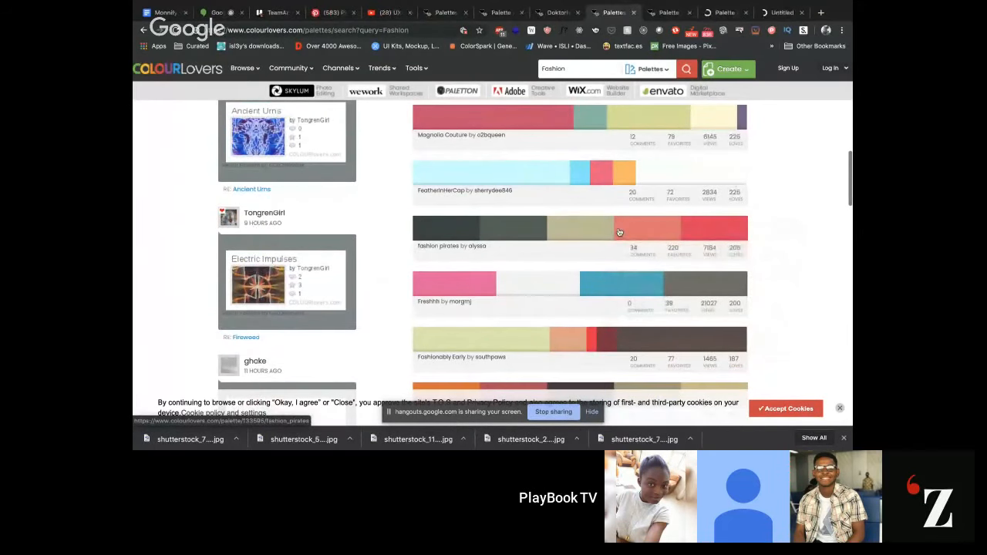
View the "street light fashion" palette page and its colours
{"action": "left_click", "coordinate": [670, 15]}
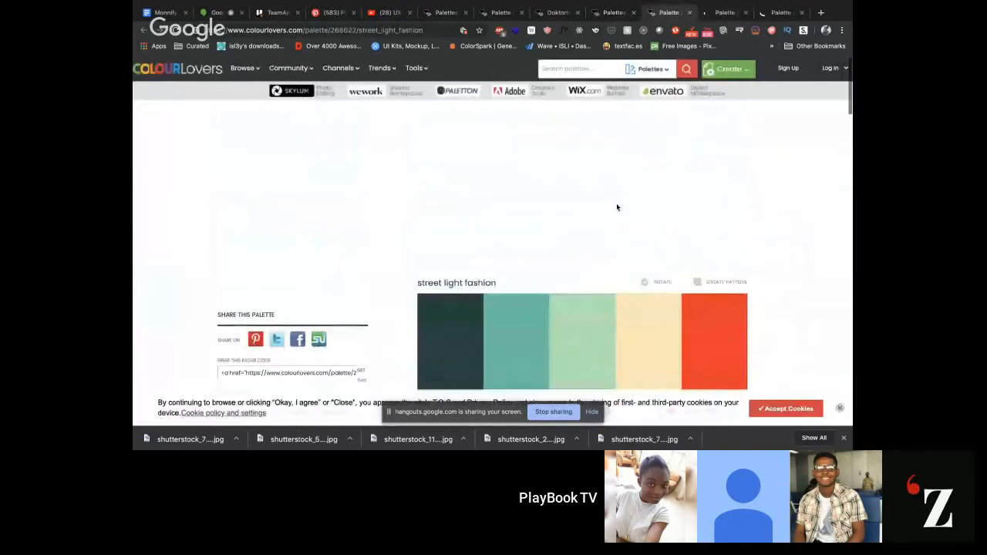
{"action": "scroll", "coordinate": [616, 202], "scroll_direction": "down", "scroll_amount": 3}
{"action": "left_click", "coordinate": [307, 233]}
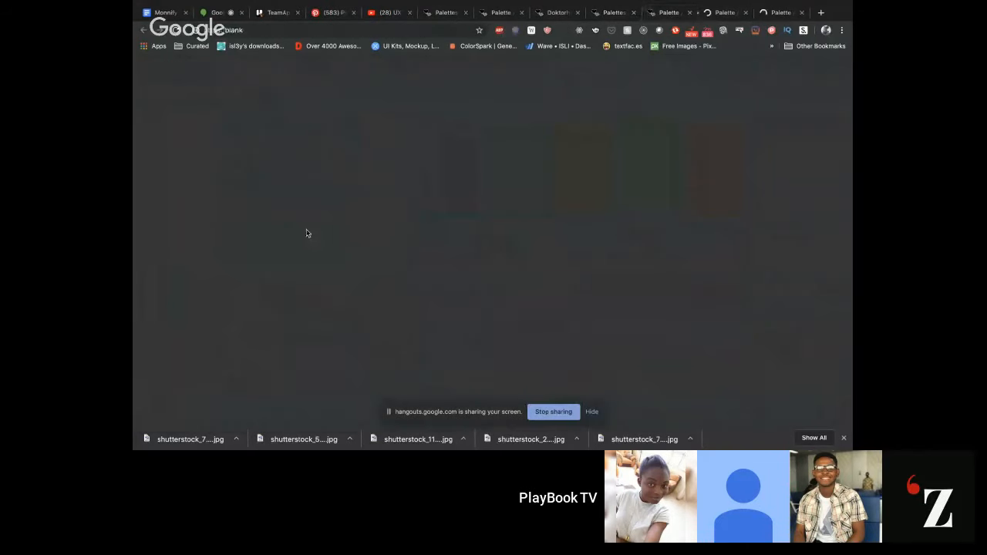
Examine the "FeatherInHerCap" palette, including its preview, details and individual colour codes
{"action": "left_click", "coordinate": [714, 14]}
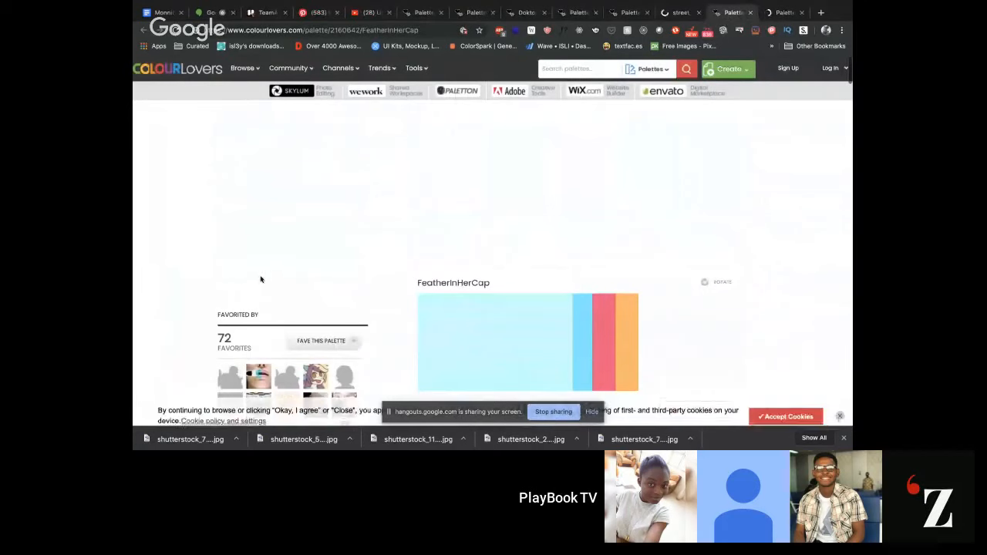
{"action": "scroll", "coordinate": [260, 282], "scroll_direction": "down", "scroll_amount": 5}
{"action": "scroll", "coordinate": [261, 284], "scroll_direction": "up", "scroll_amount": 5}
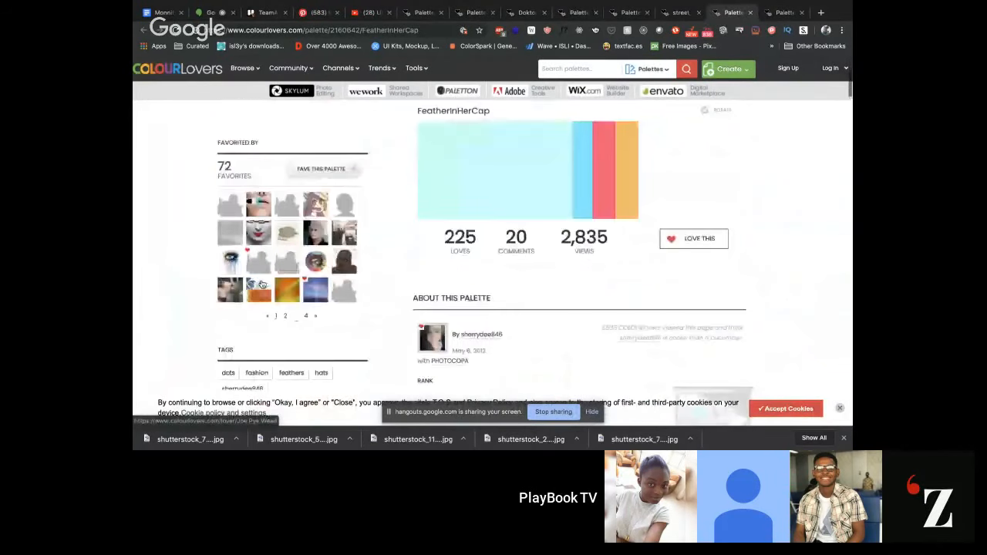
{"action": "scroll", "coordinate": [261, 282], "scroll_direction": "up", "scroll_amount": 1}
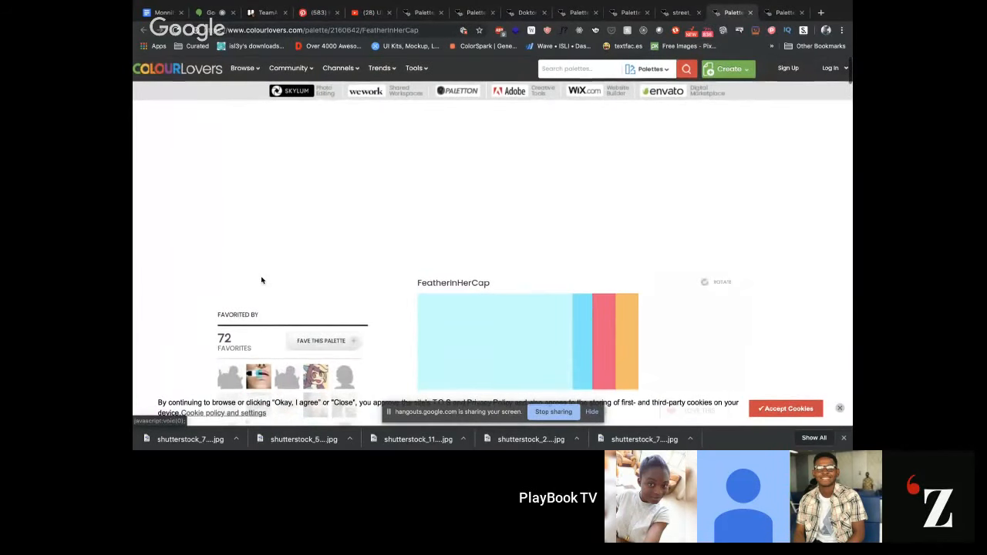
{"action": "scroll", "coordinate": [262, 280], "scroll_direction": "down", "scroll_amount": 10}
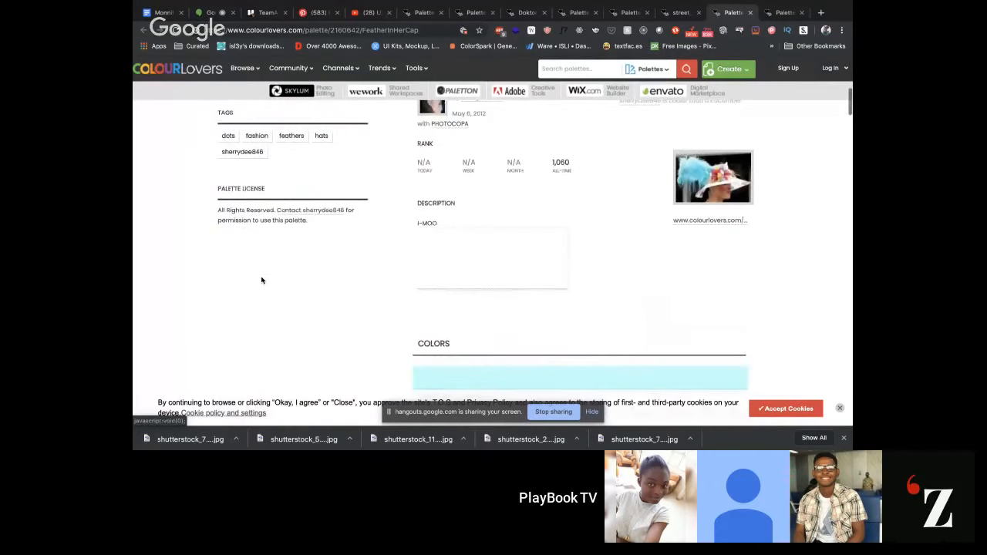
{"action": "scroll", "coordinate": [261, 280], "scroll_direction": "down", "scroll_amount": 2}
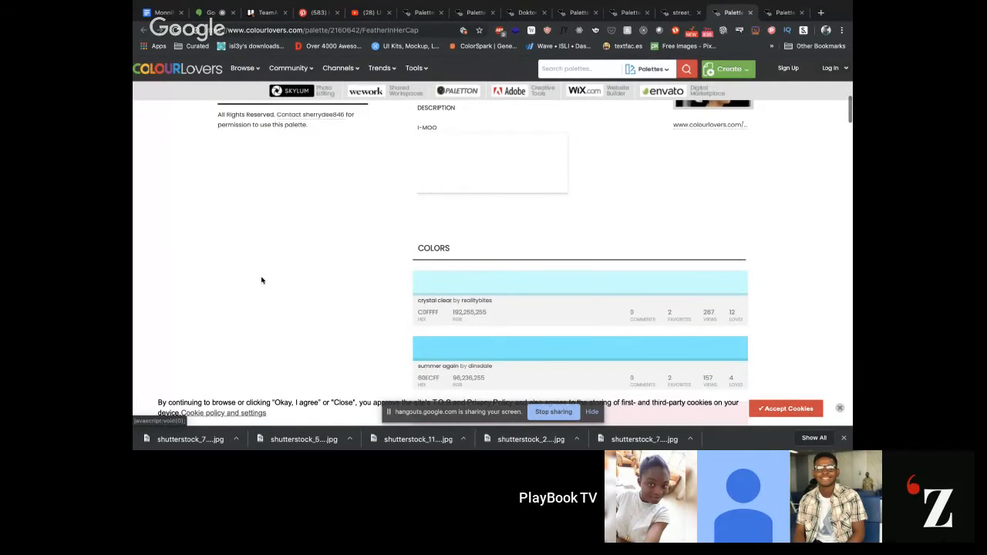
{"action": "scroll", "coordinate": [262, 280], "scroll_direction": "up", "scroll_amount": 8}
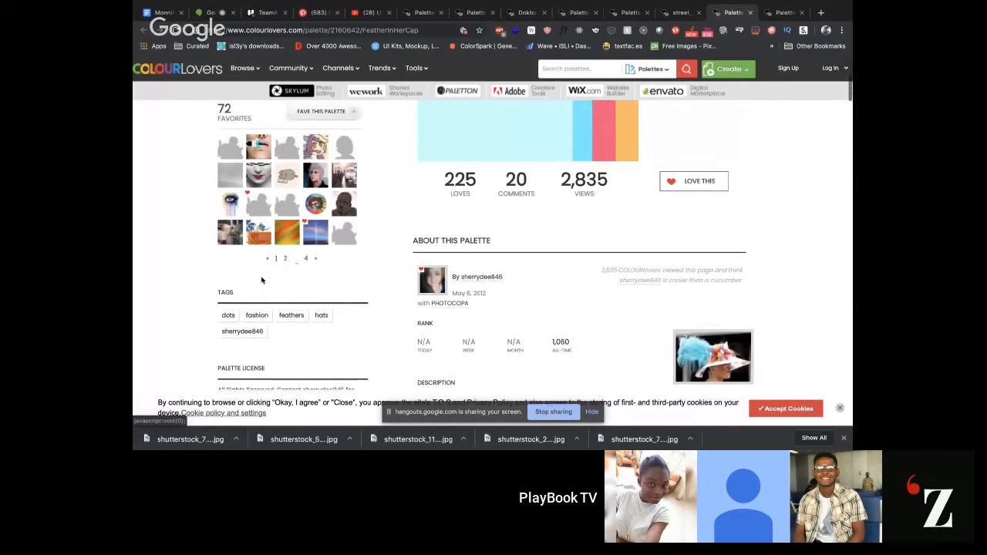
{"action": "scroll", "coordinate": [261, 280], "scroll_direction": "up", "scroll_amount": 3}
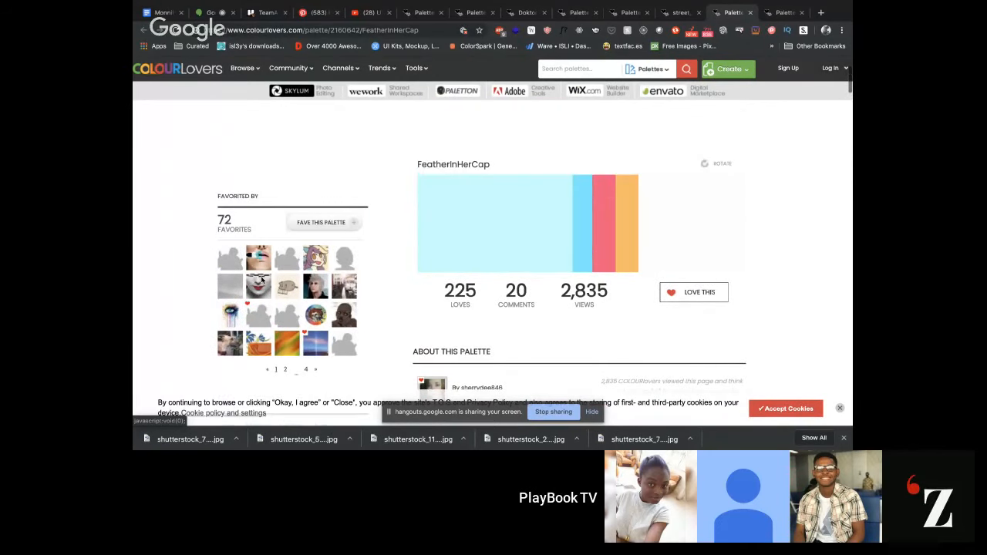
Compare the "FeatherInHerCap" and "street light fashion" palette pages, looking at their previews and colour details
{"action": "left_click", "coordinate": [177, 31]}
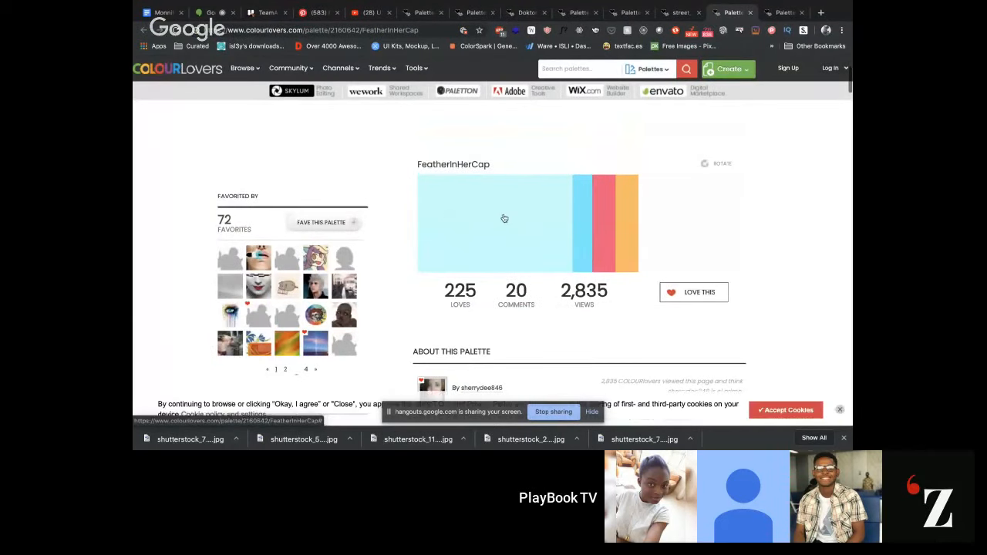
{"action": "scroll", "coordinate": [505, 219], "scroll_direction": "down", "scroll_amount": 1}
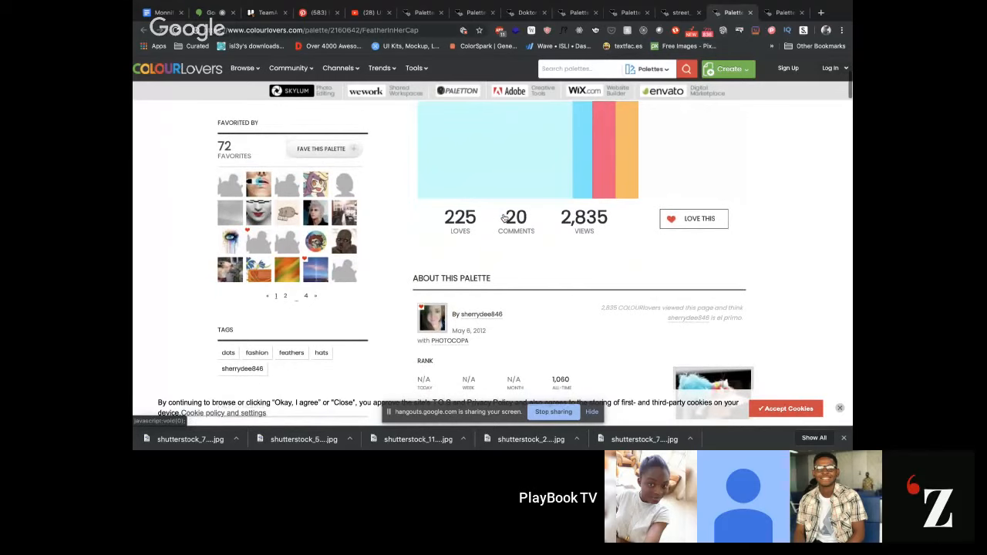
{"action": "scroll", "coordinate": [505, 219], "scroll_direction": "down", "scroll_amount": 3}
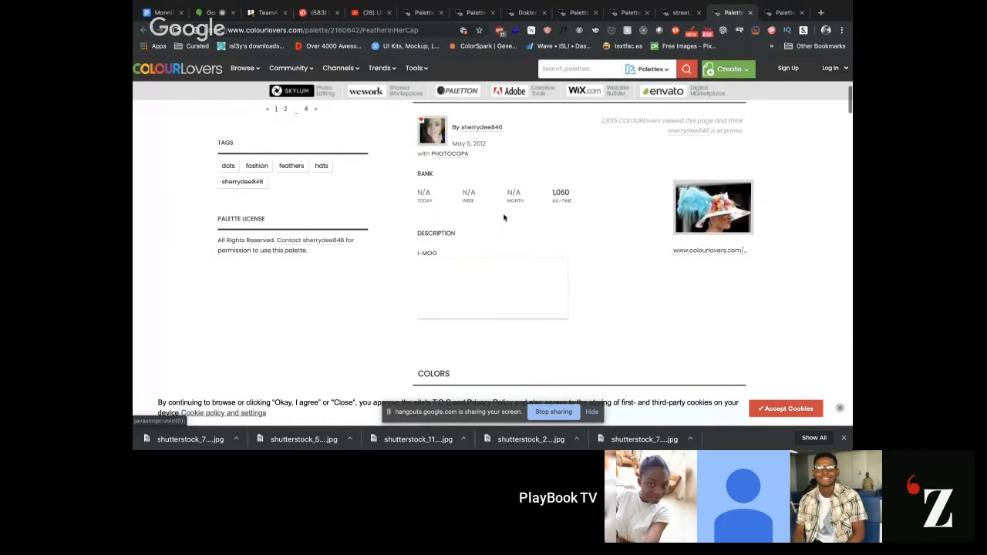
{"action": "left_click", "coordinate": [678, 12]}
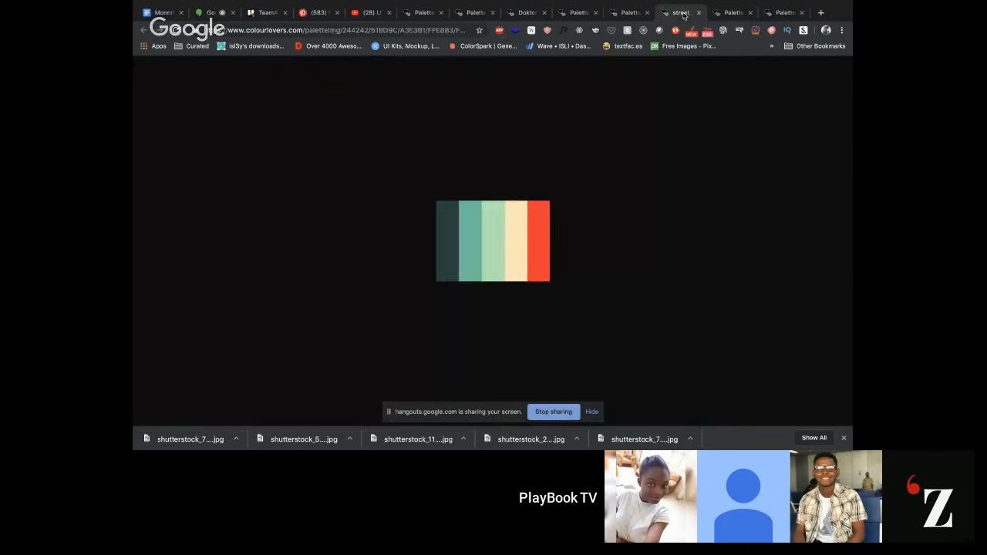
{"action": "left_click", "coordinate": [628, 13]}
{"action": "scroll", "coordinate": [436, 267], "scroll_direction": "down", "scroll_amount": 5}
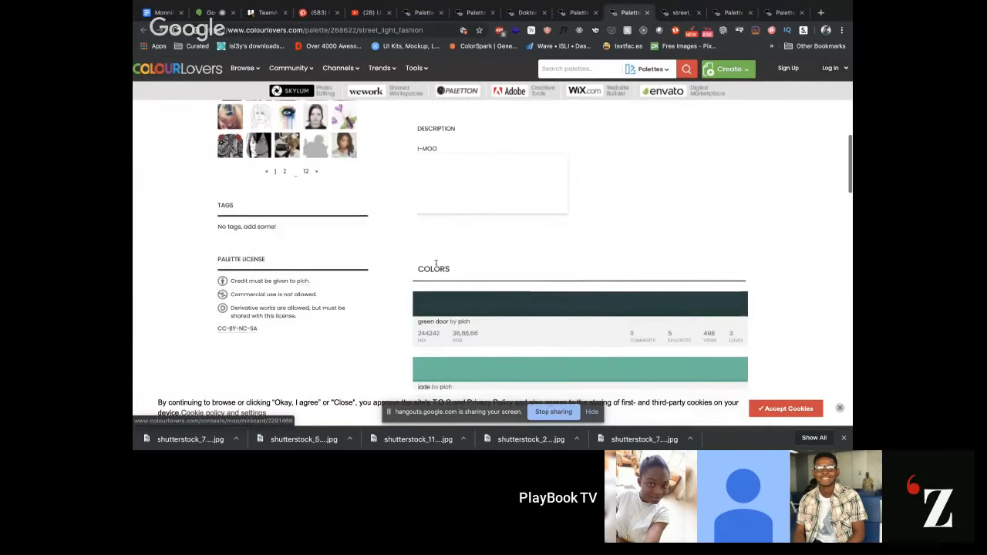
{"action": "scroll", "coordinate": [436, 267], "scroll_direction": "up", "scroll_amount": 5}
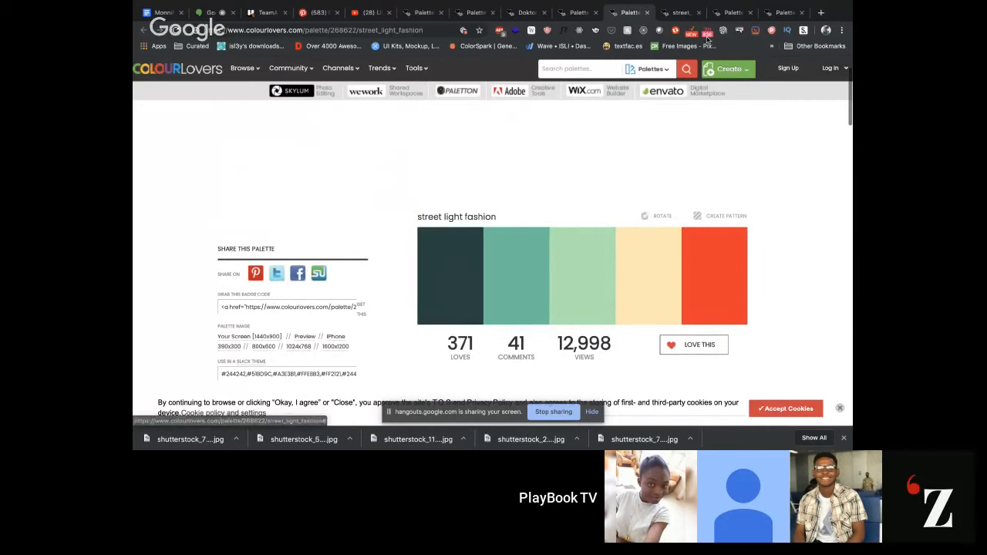
Copy the "street light fashion" palette image, paste it into the Illustrator logo document and place it directly below the existing palette image
{"action": "left_click", "coordinate": [681, 13]}
{"action": "right_click", "coordinate": [521, 247]}
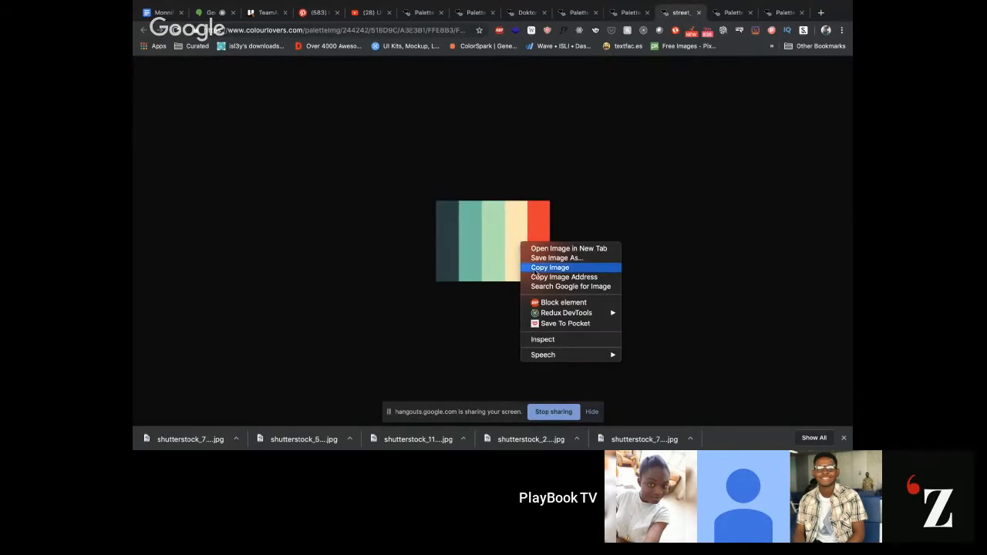
{"action": "left_click", "coordinate": [540, 268]}
{"action": "key", "text": "super+Tab"}
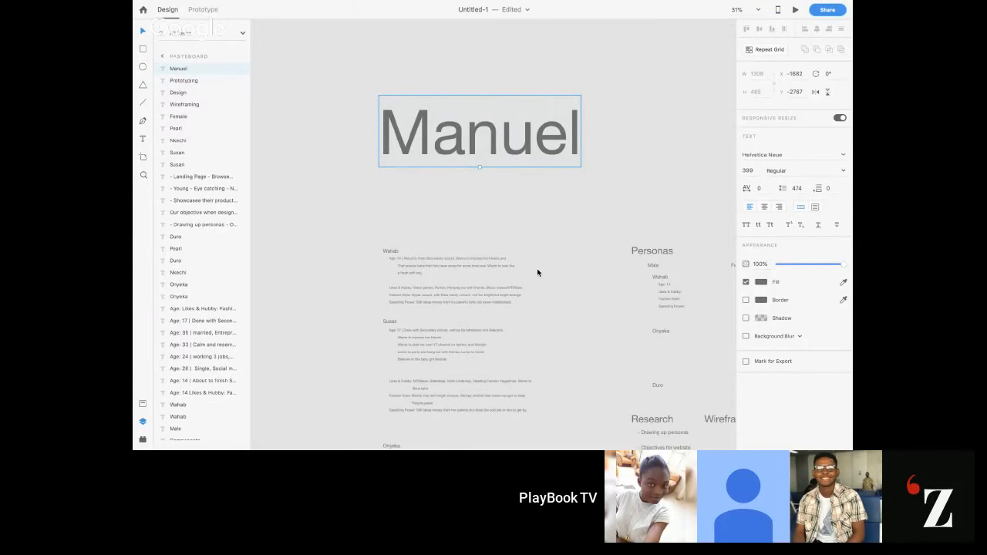
{"action": "key", "text": "super+Tab"}
{"action": "key", "text": "super+v"}
{"action": "left_click_drag", "start_coordinate": [443, 254], "coordinate": [592, 332]}
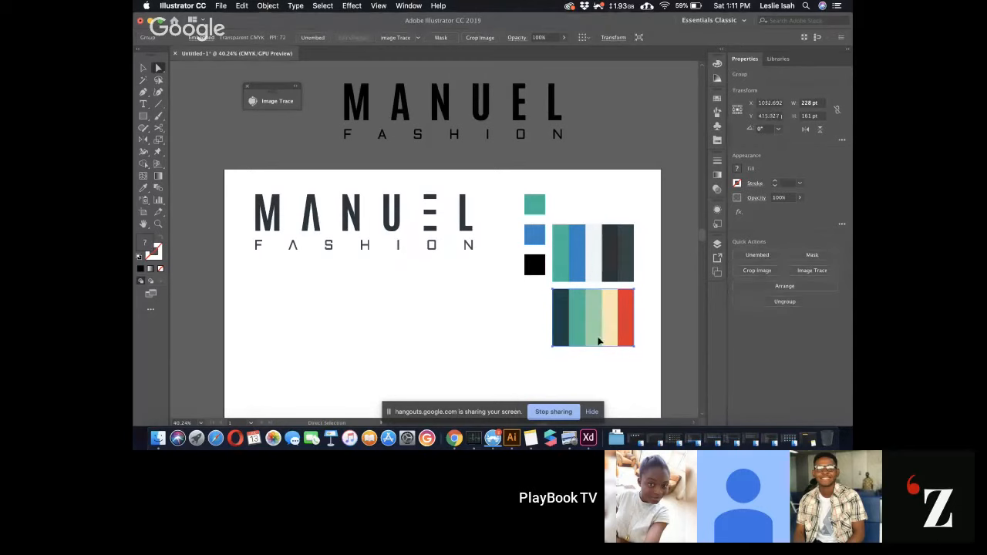
Examine the "FeatherInHerCap" and "fashion pirates" palettes in the browser and compare them with the "street light fashion" image
{"action": "key", "text": "super+Tab"}
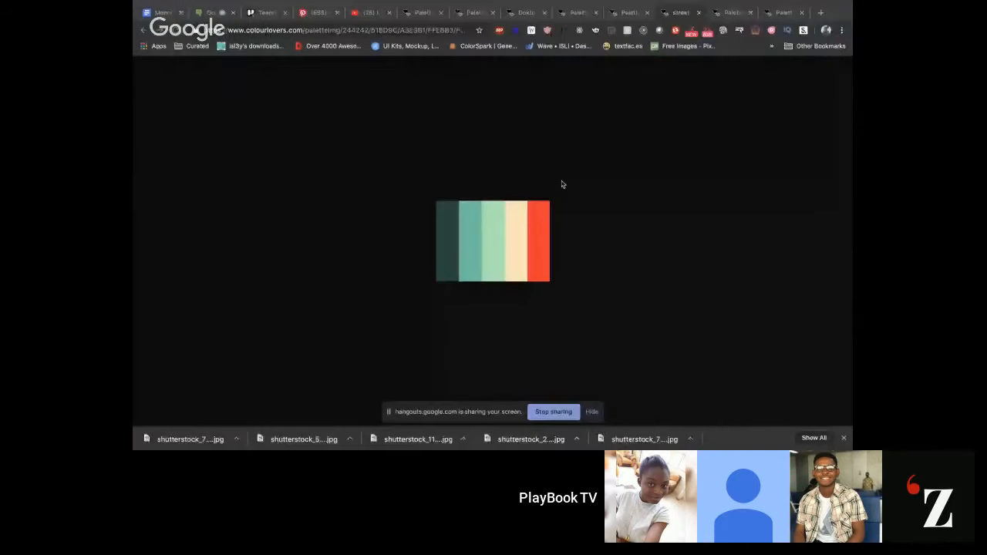
{"action": "left_click", "coordinate": [723, 14]}
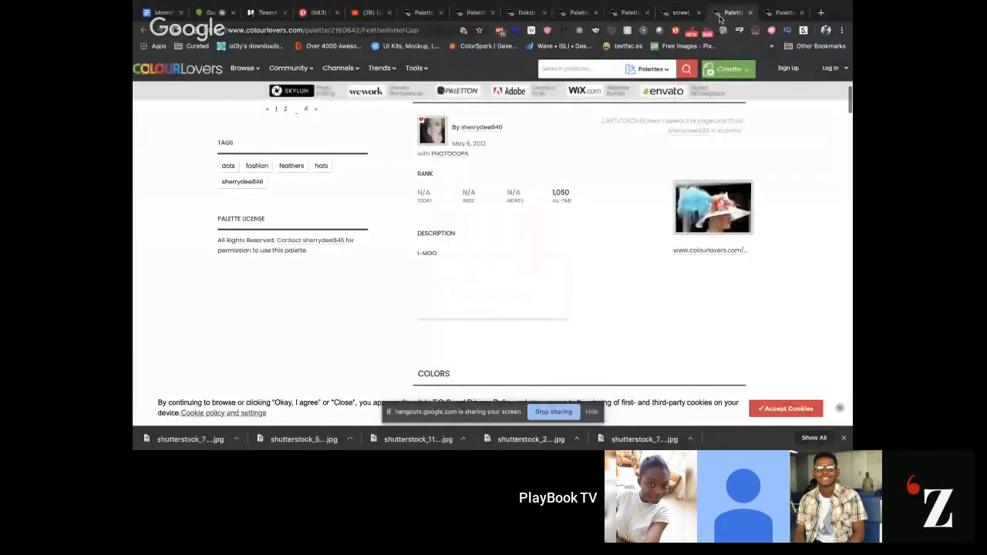
{"action": "scroll", "coordinate": [574, 238], "scroll_direction": "up", "scroll_amount": 4}
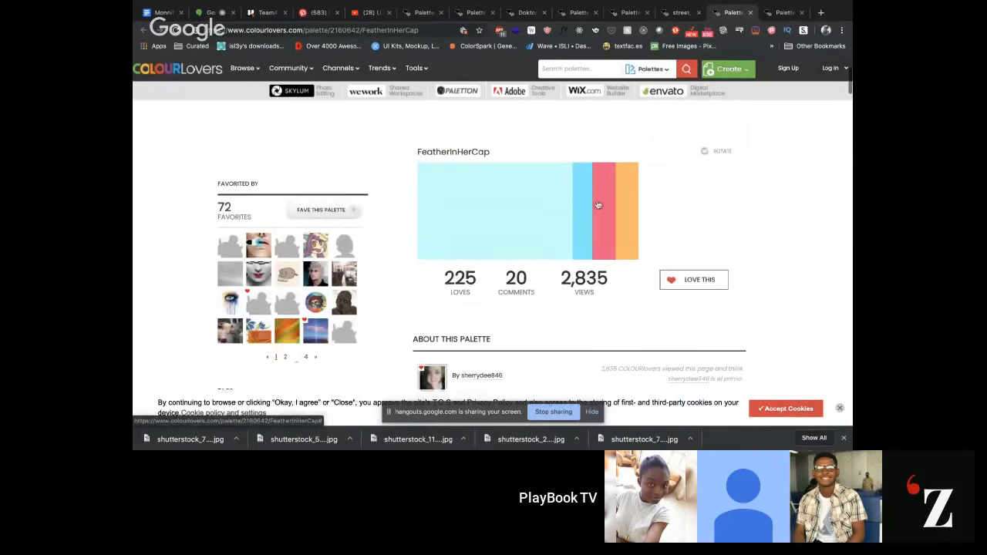
{"action": "left_click", "coordinate": [778, 14]}
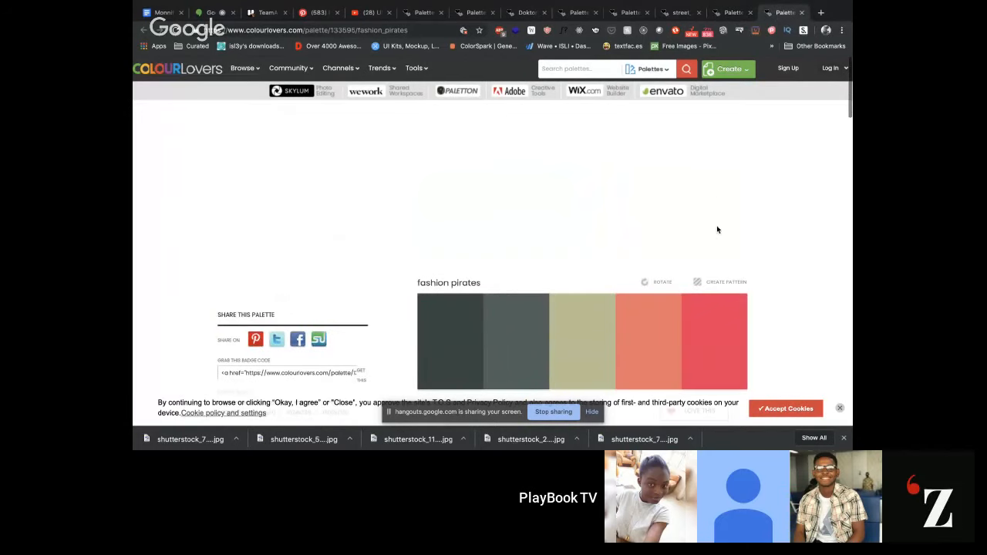
{"action": "scroll", "coordinate": [716, 229], "scroll_direction": "down", "scroll_amount": 3}
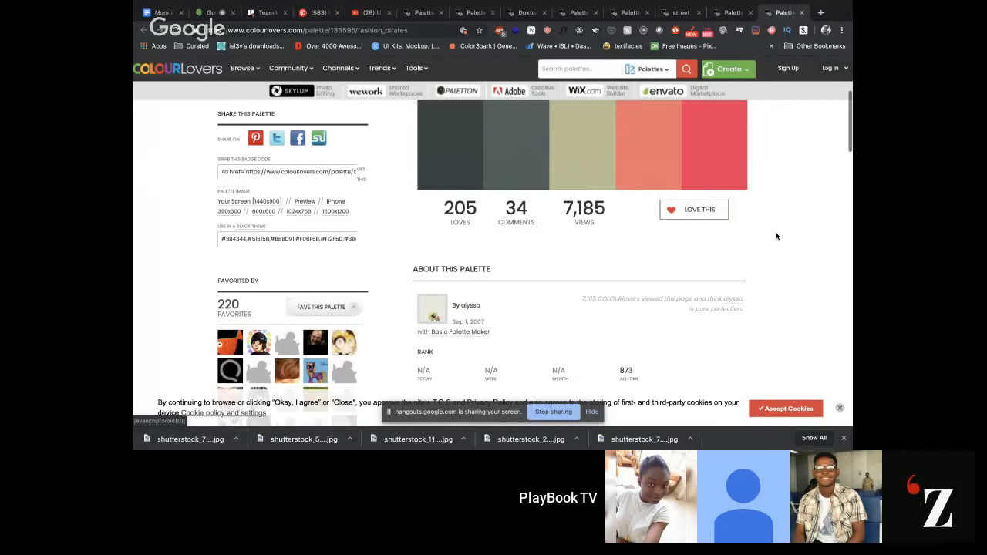
{"action": "scroll", "coordinate": [776, 236], "scroll_direction": "down", "scroll_amount": 3}
{"action": "scroll", "coordinate": [776, 235], "scroll_direction": "up", "scroll_amount": 4}
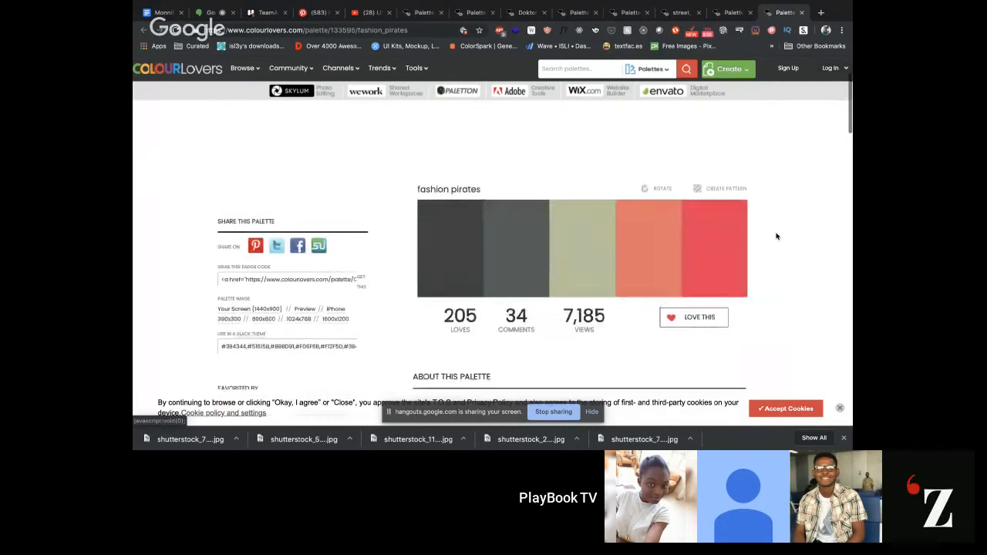
{"action": "scroll", "coordinate": [777, 236], "scroll_direction": "down", "scroll_amount": 1}
{"action": "scroll", "coordinate": [776, 236], "scroll_direction": "up", "scroll_amount": 1}
{"action": "scroll", "coordinate": [776, 236], "scroll_direction": "up", "scroll_amount": 1}
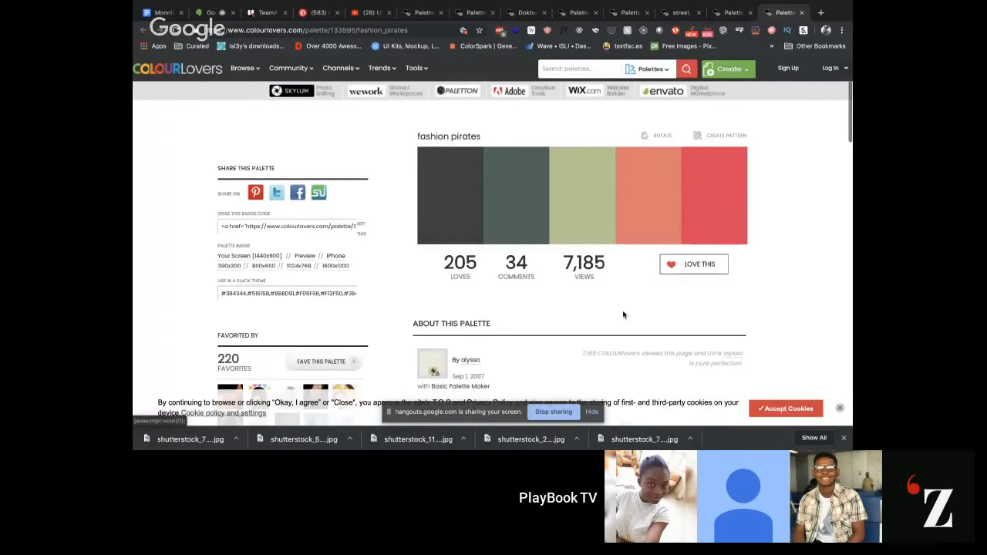
{"action": "left_click", "coordinate": [637, 13]}
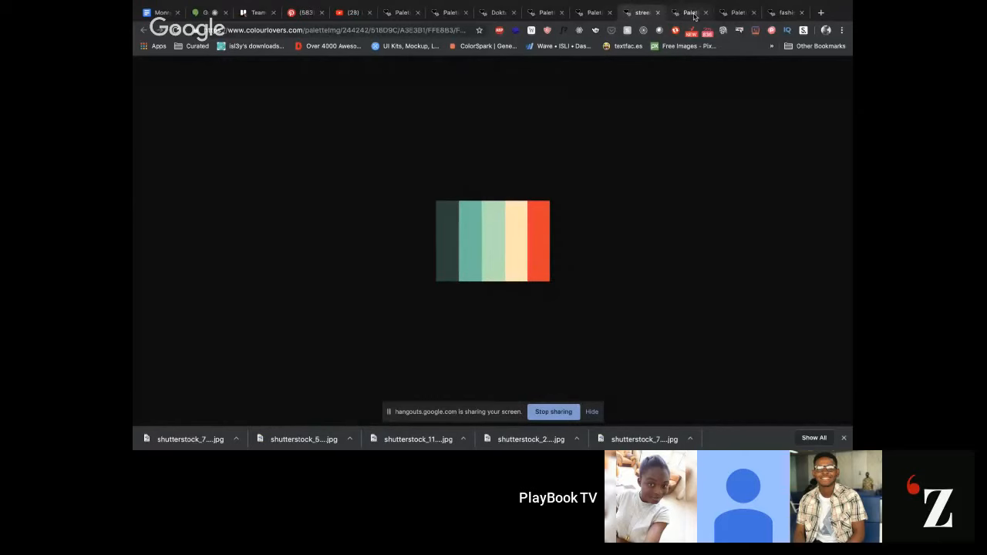
In Illustrator, move the blue-teal palette image off the artboard beside the black logo and put the "street light fashion" image beside the swatches
{"action": "key", "text": "ctrl+Left"}
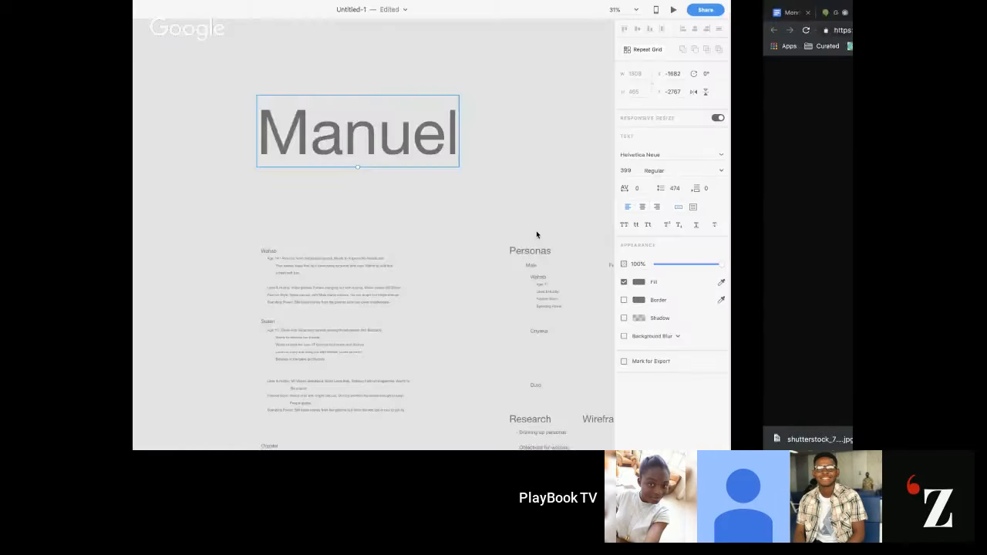
{"action": "key", "text": "ctrl+Left"}
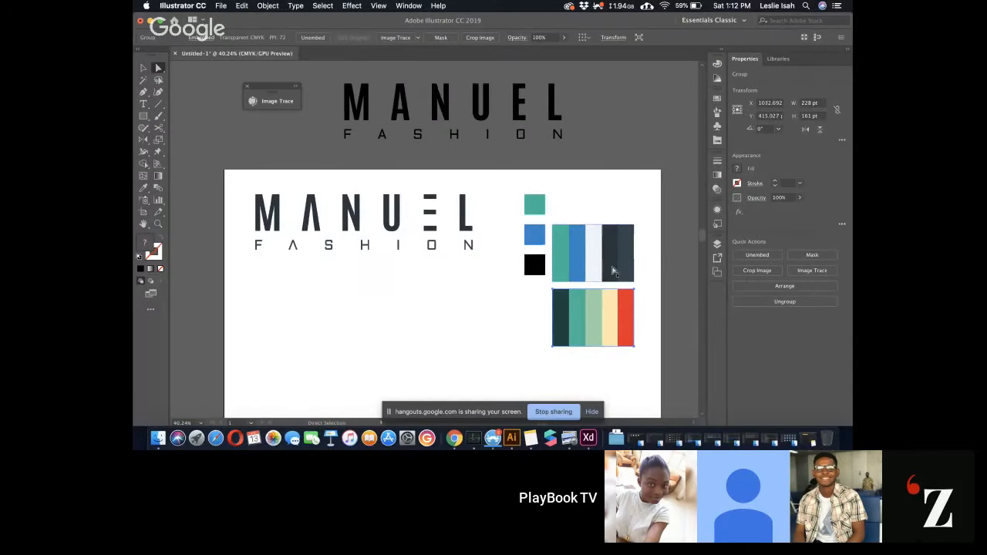
{"action": "left_click_drag", "start_coordinate": [590, 261], "coordinate": [632, 121]}
{"action": "left_click_drag", "start_coordinate": [581, 314], "coordinate": [588, 222]}
{"action": "left_click_drag", "start_coordinate": [508, 229], "coordinate": [545, 298]}
{"action": "key", "text": "v"}
{"action": "left_click", "coordinate": [545, 298]}
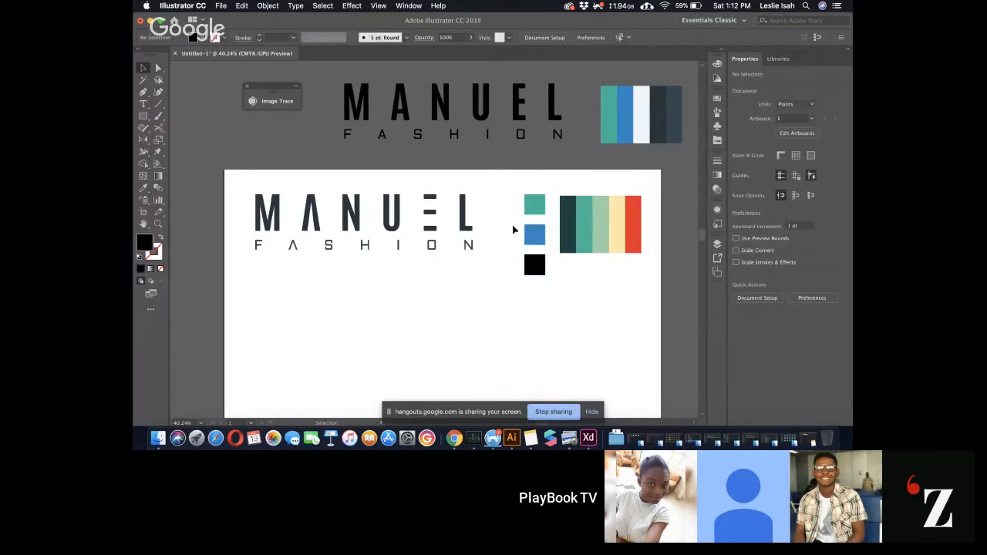
Duplicate the blue and black swatches straight down to extend the column to five evenly spaced squares
{"action": "left_click", "coordinate": [538, 244]}
{"action": "left_click_drag", "start_coordinate": [532, 232], "coordinate": [532, 291]}
{"action": "left_click", "coordinate": [579, 300]}
{"action": "left_click", "coordinate": [543, 241]}
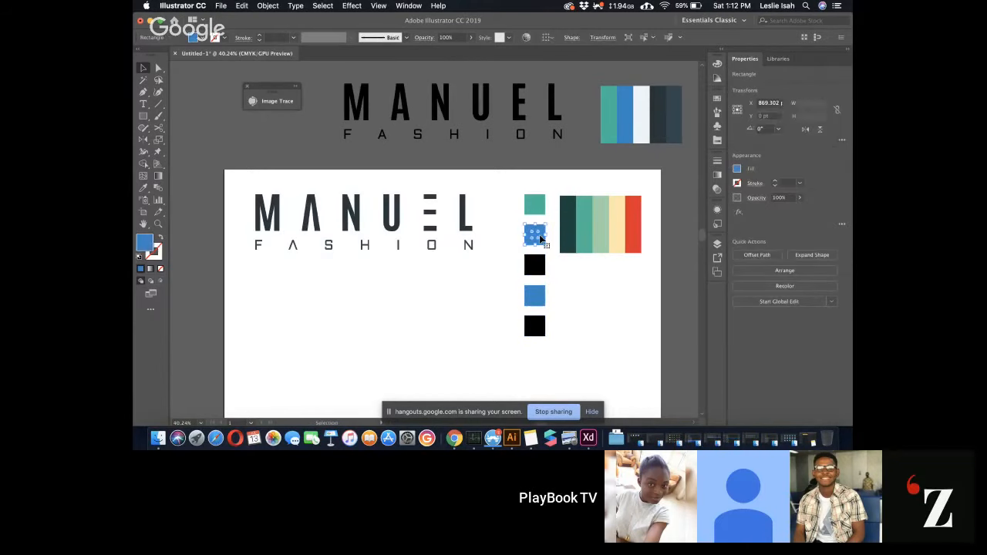
Recolour the top three swatches dark green, teal and light green, sampling each from the "street light fashion" palette image
{"action": "left_click", "coordinate": [539, 205]}
{"action": "key", "text": "i"}
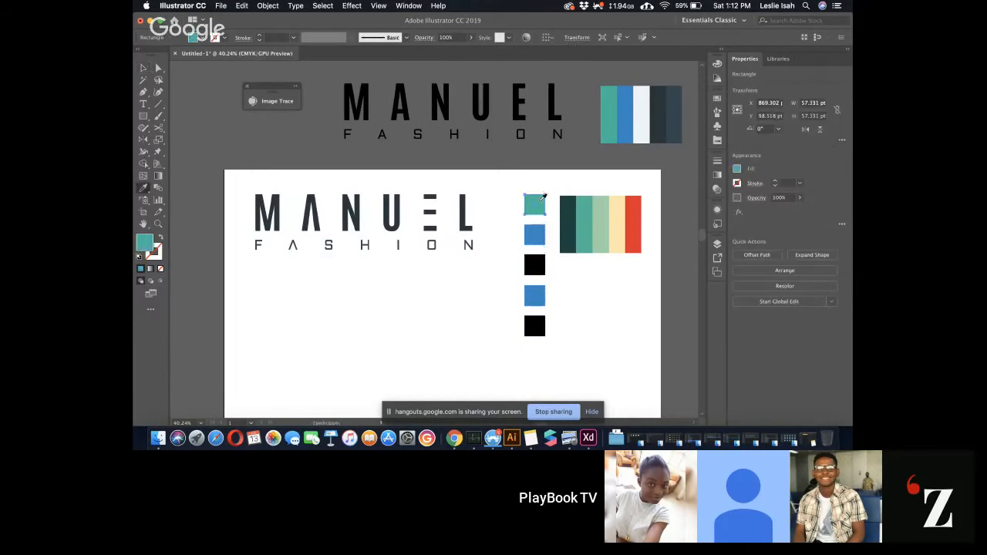
{"action": "left_click", "coordinate": [566, 208]}
{"action": "left_click", "coordinate": [536, 233], "text": "super"}
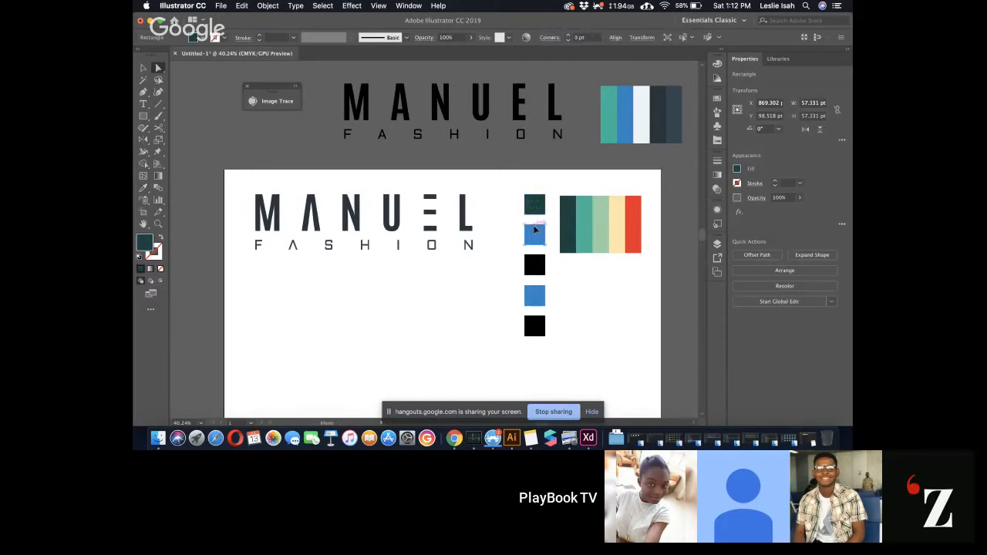
{"action": "left_click", "coordinate": [585, 227]}
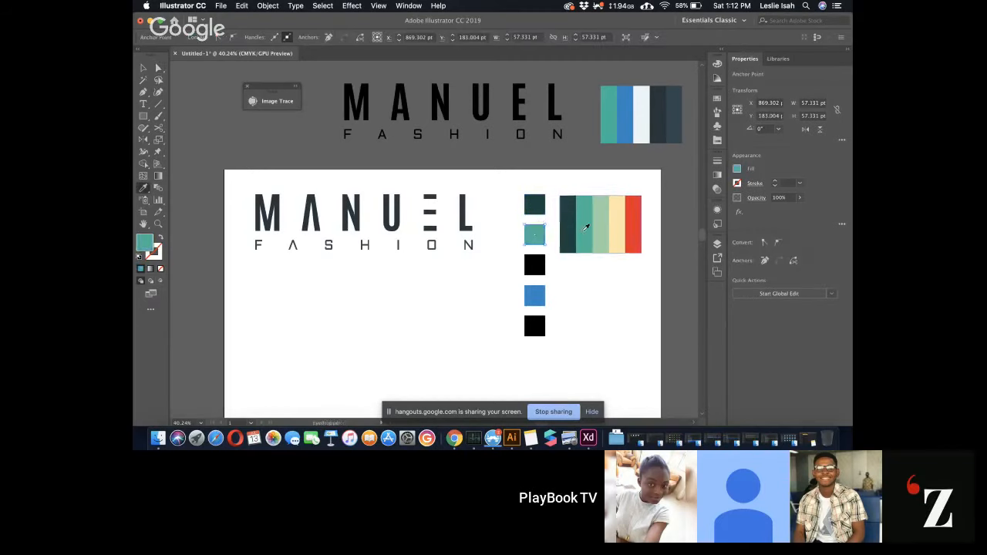
{"action": "left_click", "coordinate": [534, 264], "text": "super"}
{"action": "left_click", "coordinate": [604, 224]}
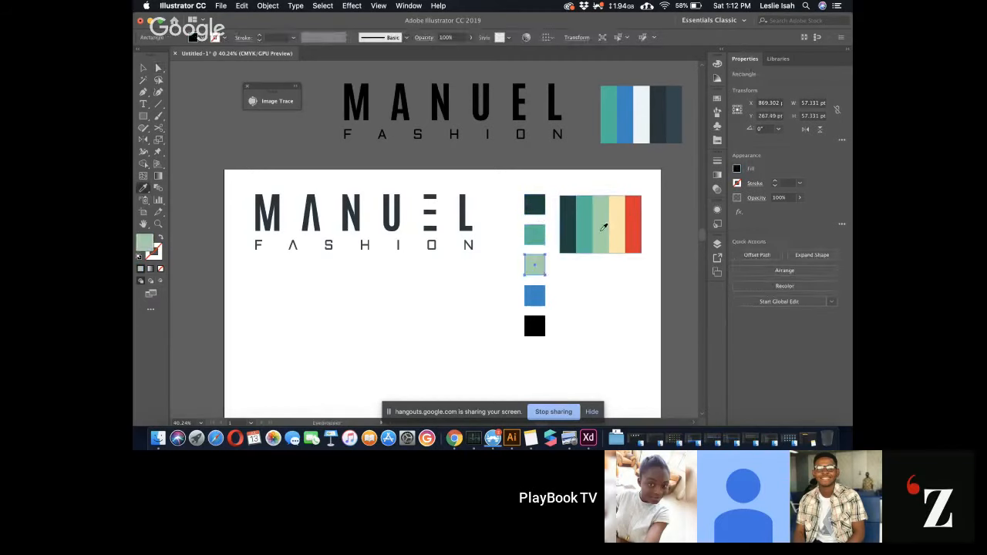
Recolour the fourth swatch cream and the fifth swatch red, sampled from the palette image
{"action": "left_click", "coordinate": [536, 295], "text": "super"}
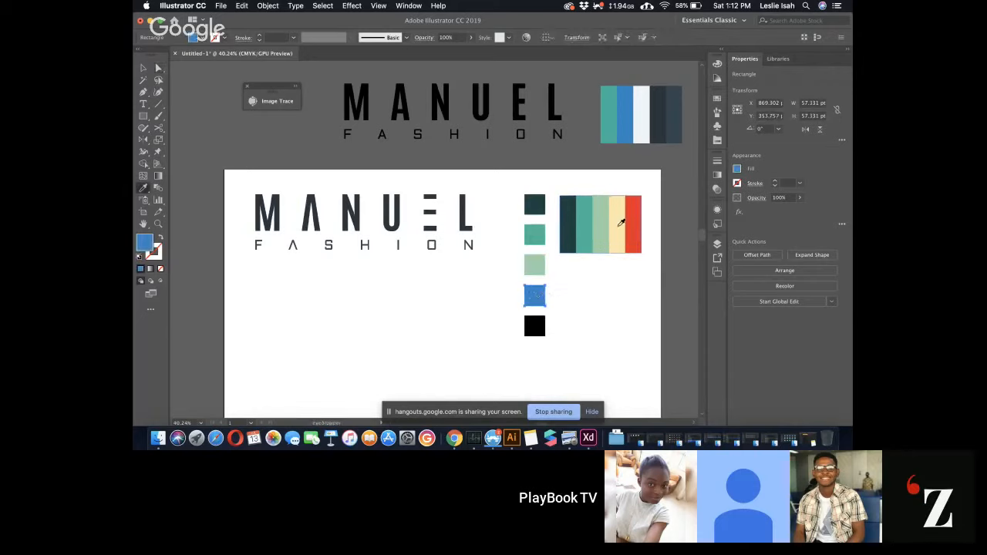
{"action": "left_click", "coordinate": [620, 225]}
{"action": "left_click", "coordinate": [534, 325], "text": "super"}
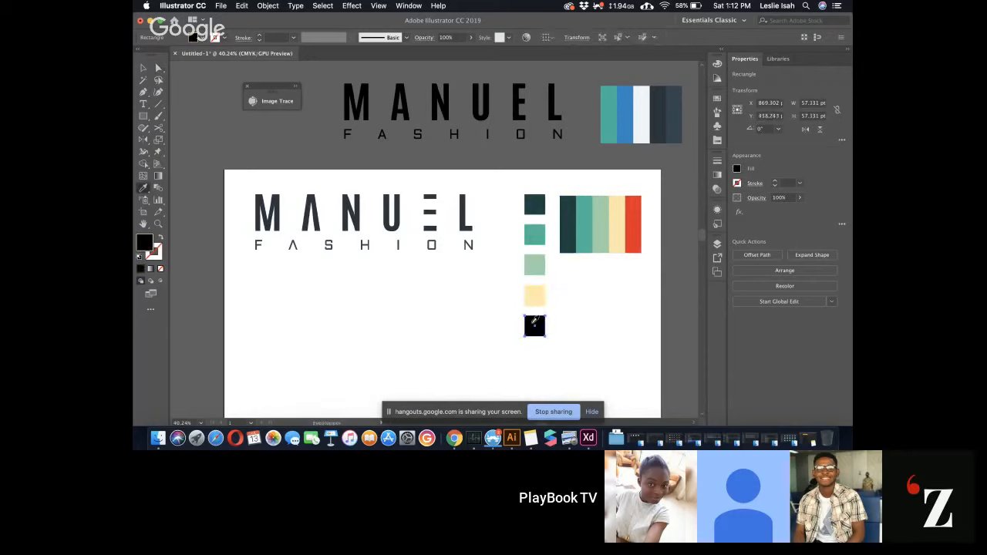
{"action": "left_click", "coordinate": [630, 223]}
{"action": "key", "text": "v"}
{"action": "left_click", "coordinate": [604, 319]}
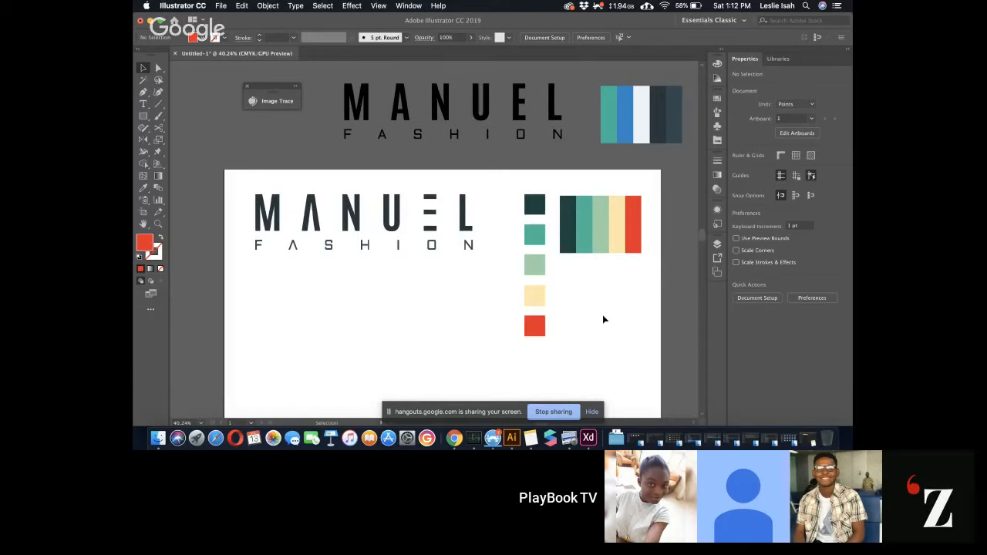
Move the "street light fashion" palette image off the artboard, above the blue-teal palette image
{"action": "left_click", "coordinate": [599, 247]}
{"action": "left_click_drag", "start_coordinate": [602, 243], "coordinate": [636, 78]}
{"action": "left_click", "coordinate": [572, 243]}
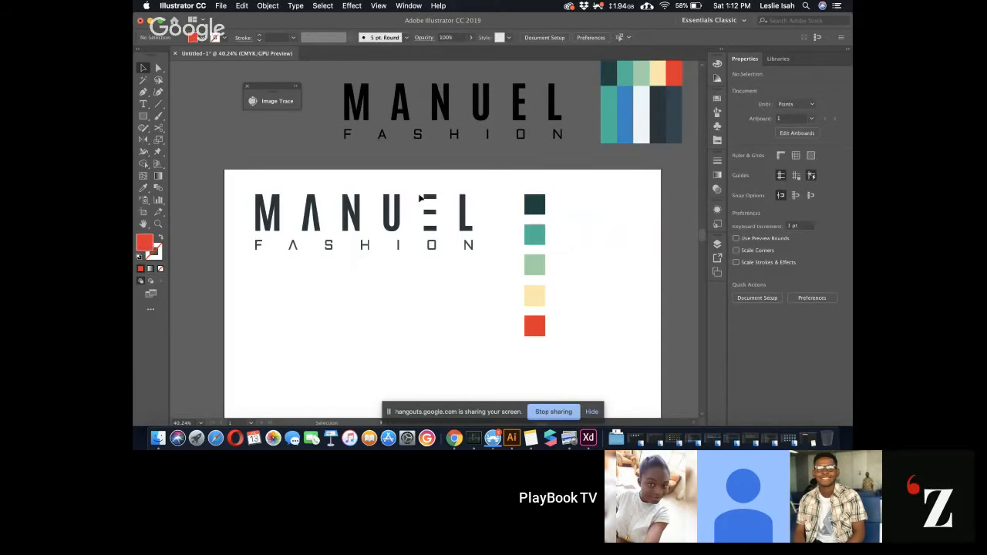
Duplicate the stylised MANUEL FASHION logo straight down below the original on the artboard
{"action": "left_click_drag", "start_coordinate": [481, 186], "coordinate": [239, 302]}
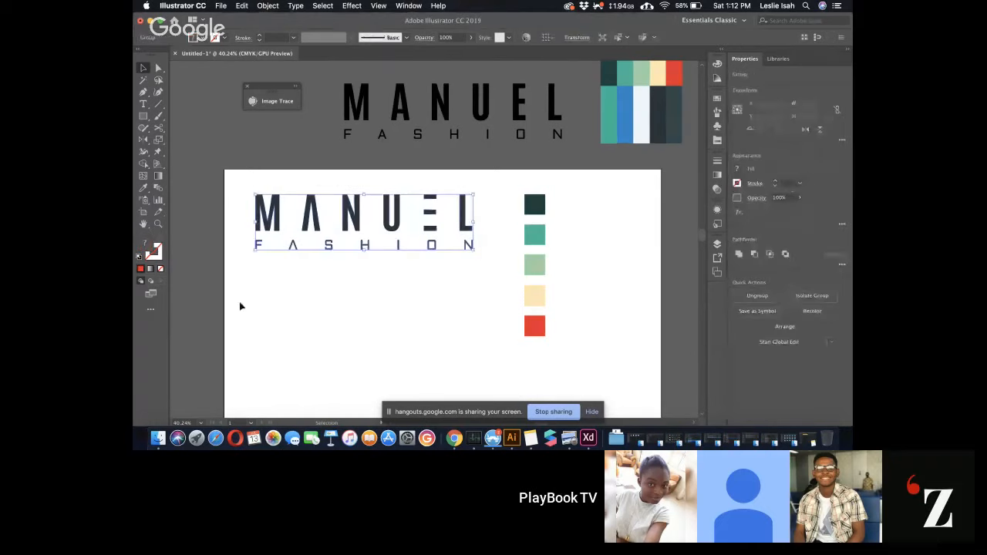
{"action": "left_click_drag", "start_coordinate": [353, 221], "coordinate": [353, 328]}
{"action": "left_click", "coordinate": [366, 283]}
Ungroup the duplicated MANUEL FASHION logo
{"action": "double_click", "coordinate": [356, 321]}
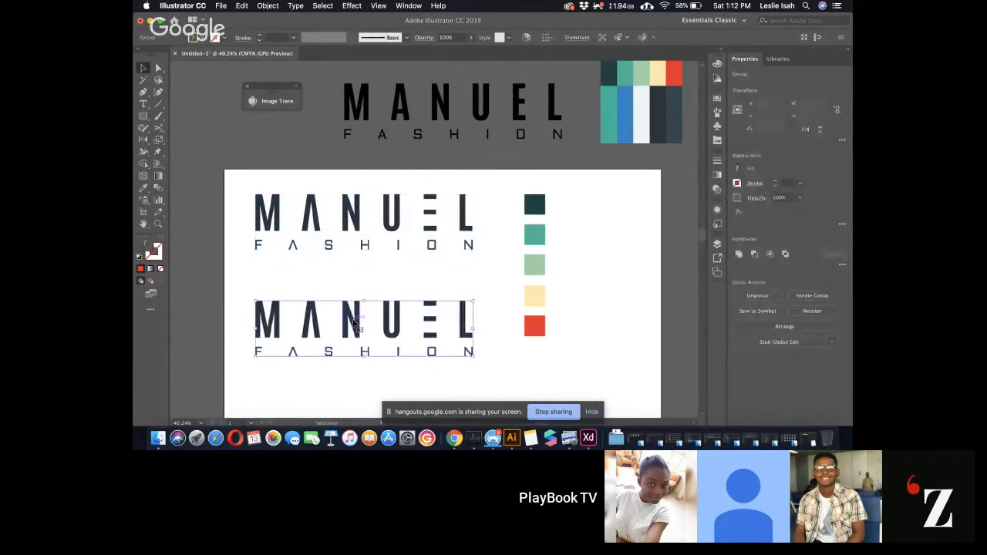
{"action": "double_click", "coordinate": [259, 279]}
{"action": "left_click", "coordinate": [268, 317]}
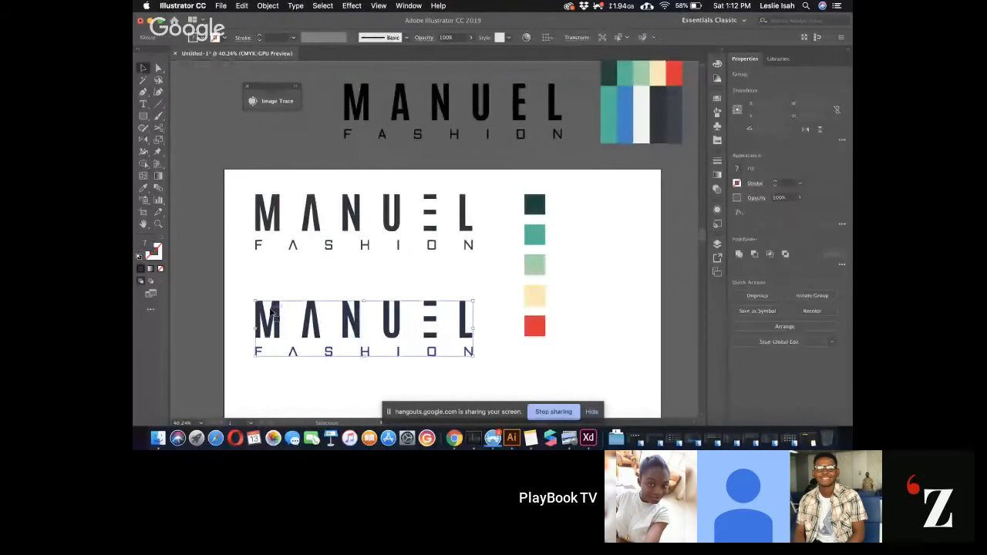
{"action": "right_click", "coordinate": [270, 319]}
{"action": "left_click", "coordinate": [286, 355]}
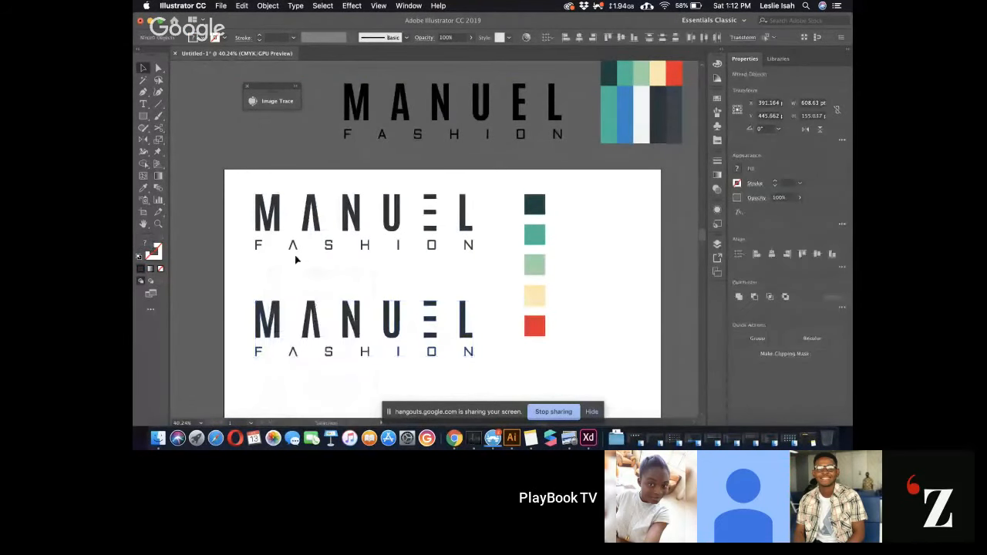
Recolour the MANUEL lettering of the duplicated logo with the red sampled from the bottom swatch
{"action": "left_click", "coordinate": [243, 288]}
{"action": "left_click_drag", "start_coordinate": [242, 285], "coordinate": [471, 318]}
{"action": "key", "text": "i"}
{"action": "left_click", "coordinate": [541, 324]}
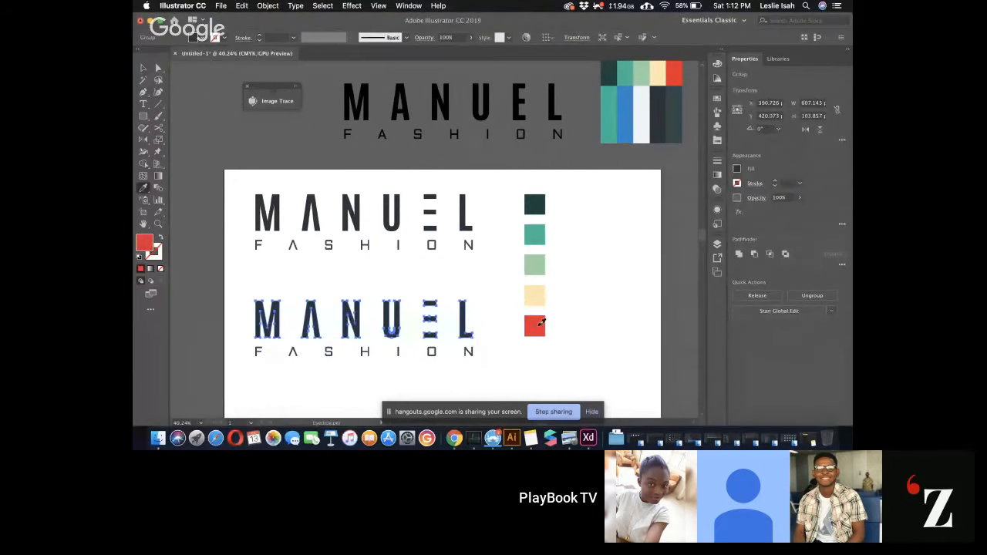
{"action": "key", "text": "v"}
{"action": "left_click", "coordinate": [581, 336]}
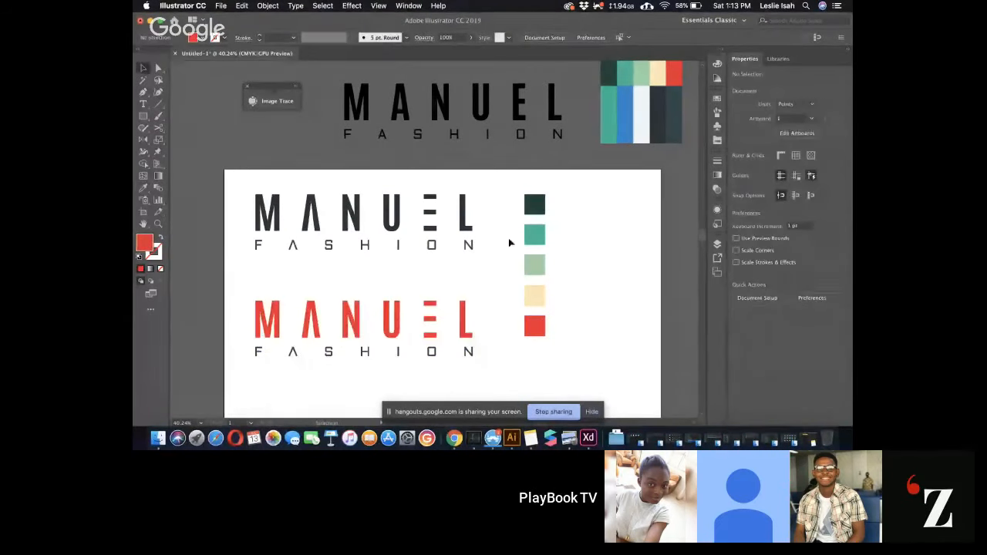
Shrink both MANUEL FASHION logos together to about 254 pt wide and duplicate the dark one to its right
{"action": "left_click_drag", "start_coordinate": [496, 177], "coordinate": [245, 373]}
{"action": "left_click_drag", "start_coordinate": [474, 355], "coordinate": [348, 264]}
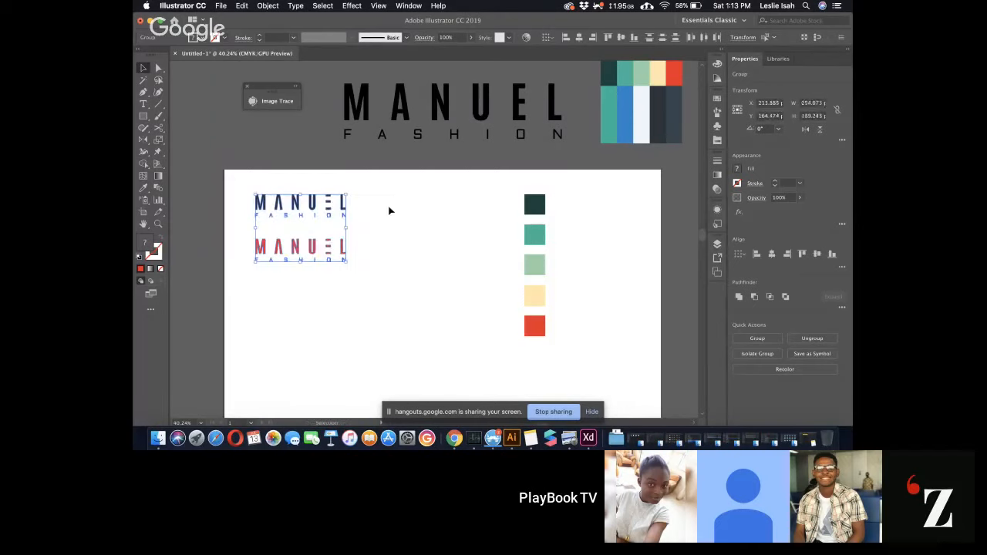
{"action": "left_click", "coordinate": [388, 209]}
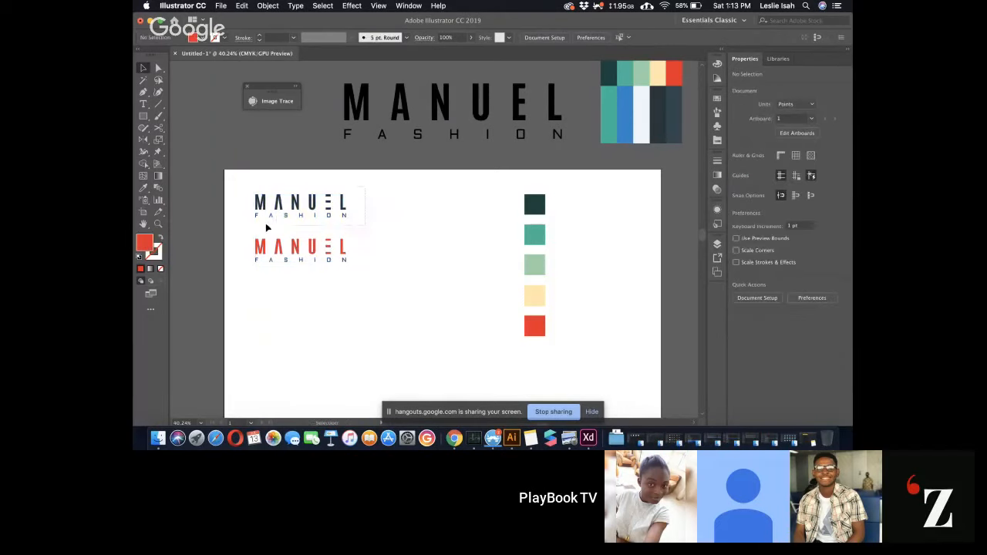
{"action": "left_click", "coordinate": [285, 206]}
{"action": "left_click_drag", "start_coordinate": [286, 207], "coordinate": [398, 205]}
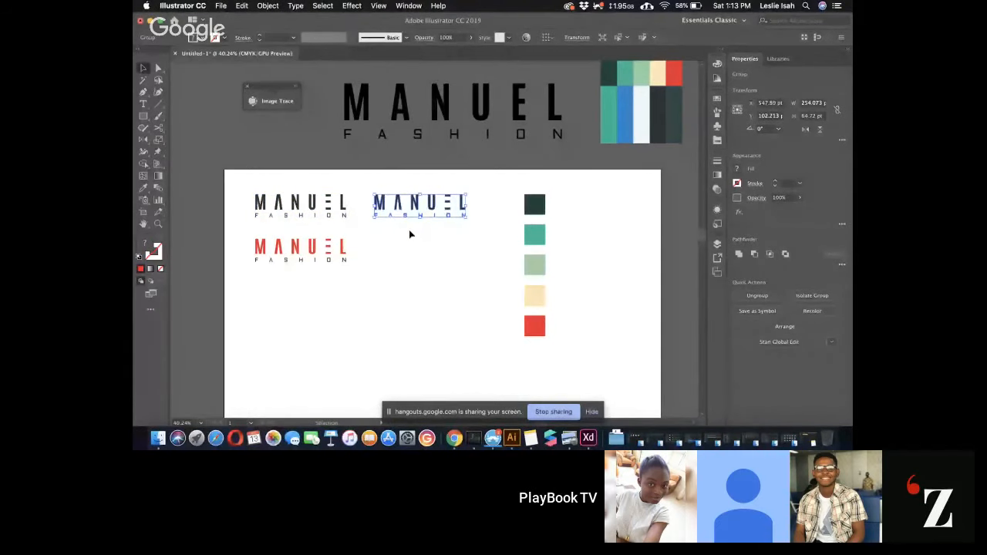
Recolour the E of the new dark logo with the red swatch and duplicate that logo straight down
{"action": "double_click", "coordinate": [448, 202]}
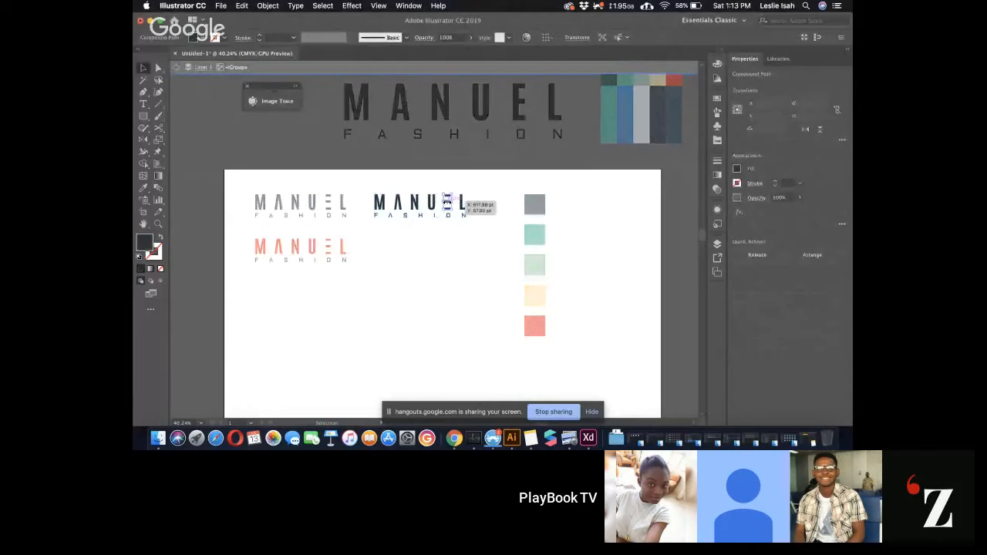
{"action": "key", "text": "i"}
{"action": "left_click", "coordinate": [534, 325]}
{"action": "key", "text": "v"}
{"action": "double_click", "coordinate": [503, 260]}
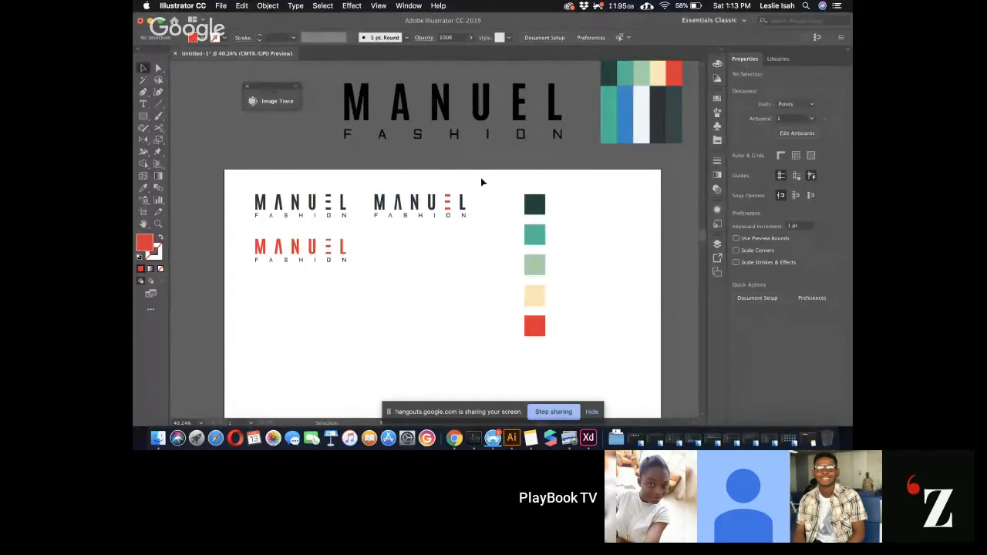
{"action": "left_click_drag", "start_coordinate": [414, 216], "coordinate": [413, 251]}
{"action": "left_click", "coordinate": [416, 308]}
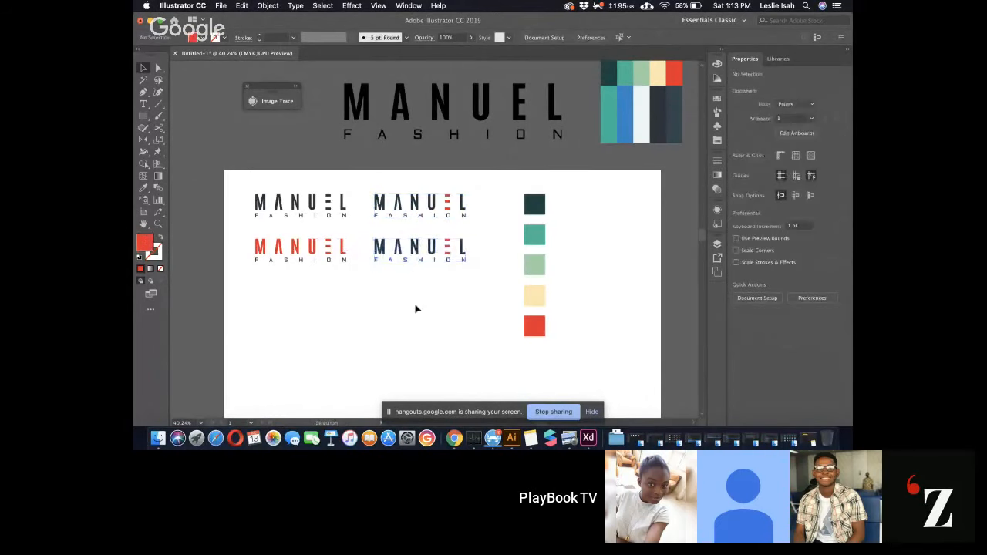
Try recolouring the MANUEL lettering of the all-red logo with the teal swatch
{"action": "left_click", "coordinate": [340, 254]}
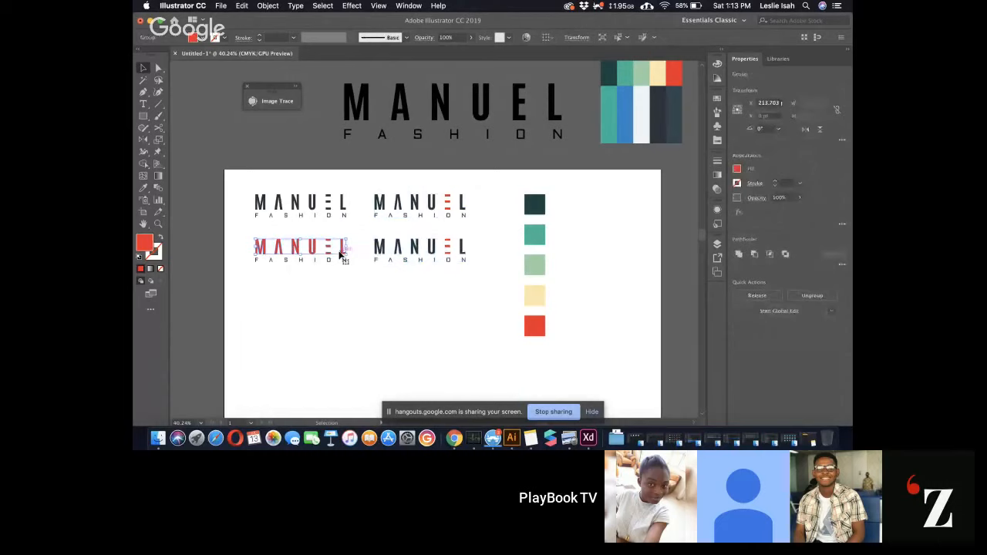
{"action": "key", "text": "i"}
{"action": "left_click", "coordinate": [540, 233]}
{"action": "key", "text": "v"}
{"action": "left_click", "coordinate": [447, 308]}
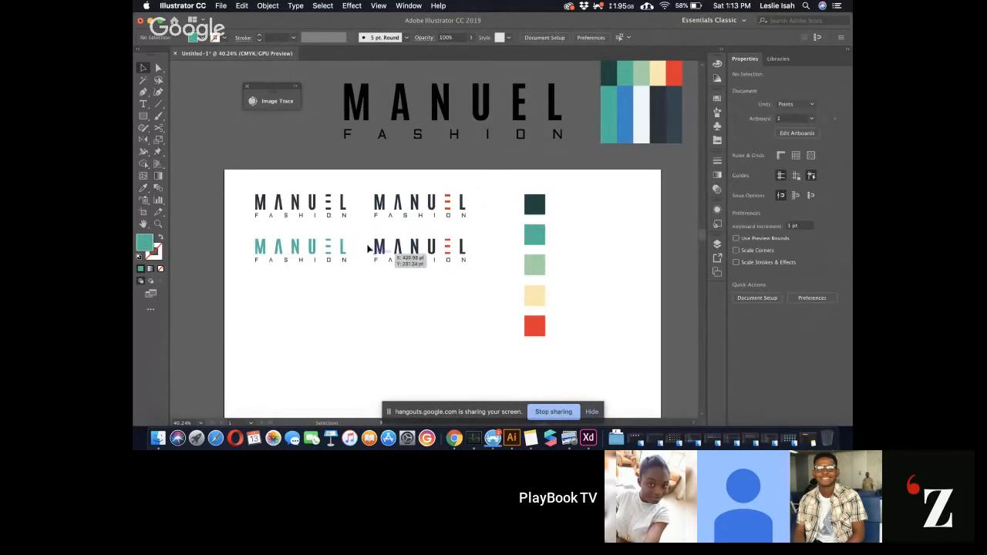
Try the cream swatch on the E of the teal MANUEL lettering, and undo the change
{"action": "scroll", "coordinate": [336, 239], "scroll_direction": "up", "scroll_amount": 1}
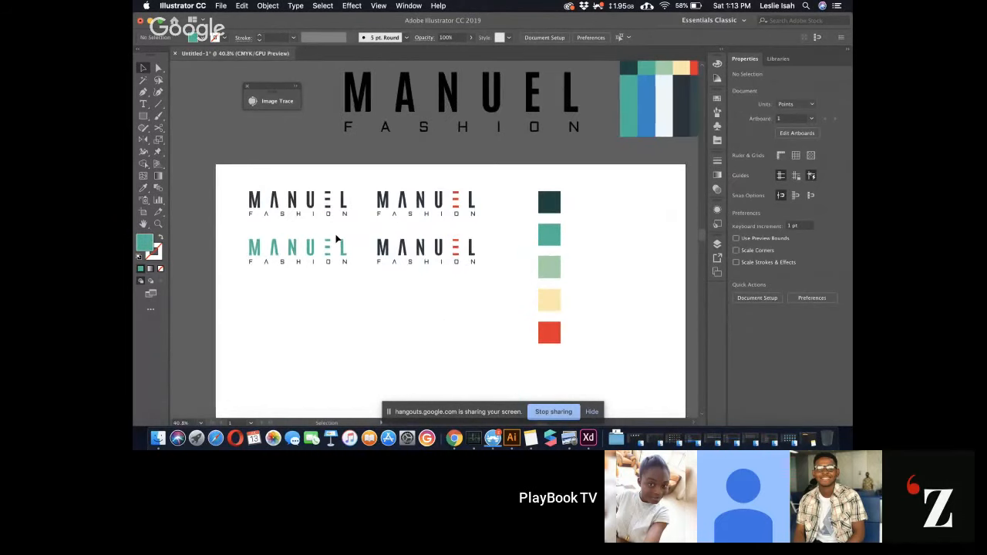
{"action": "scroll", "coordinate": [336, 239], "scroll_direction": "up", "scroll_amount": 3}
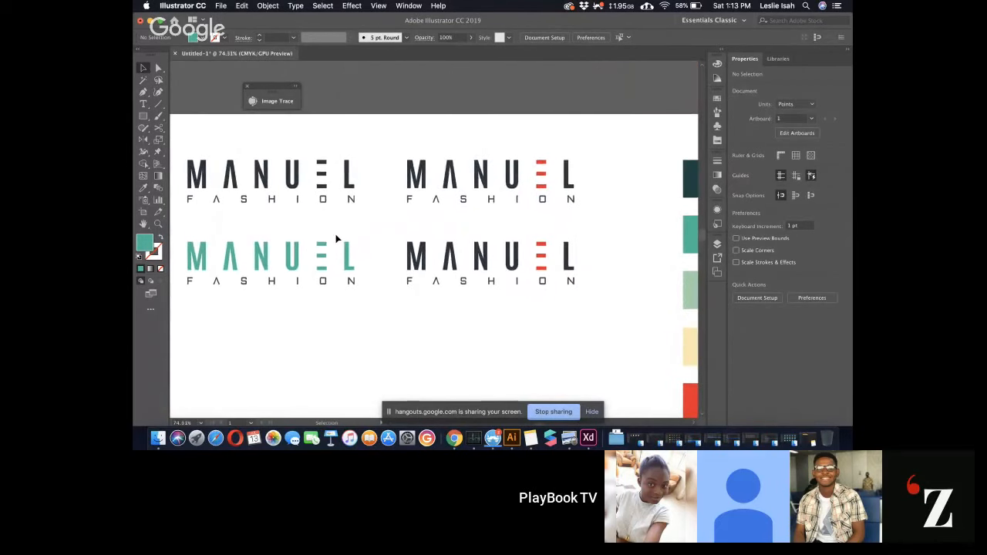
{"action": "key", "text": "a"}
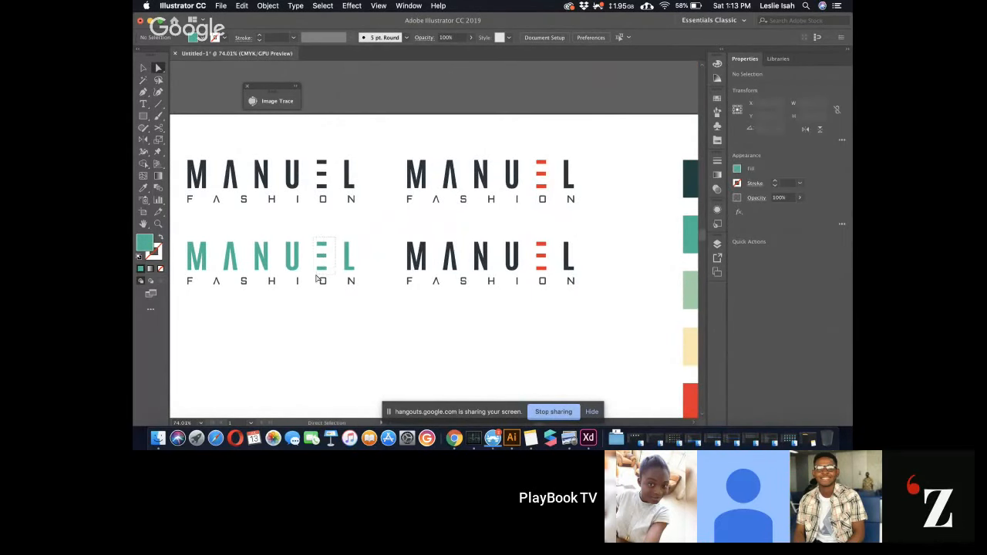
{"action": "left_click", "coordinate": [314, 277]}
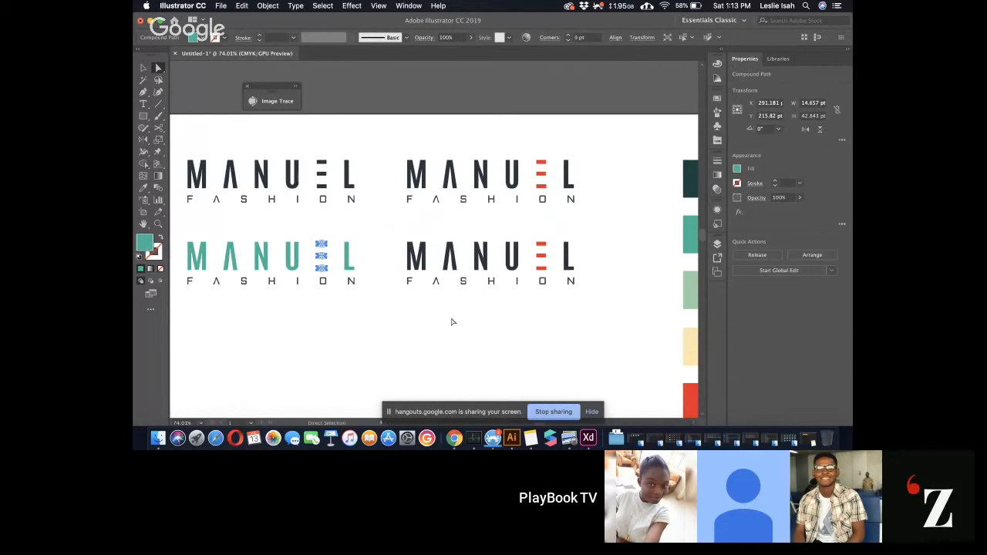
{"action": "key", "text": "i"}
{"action": "scroll", "coordinate": [456, 313], "scroll_direction": "down", "scroll_amount": 2}
{"action": "scroll", "coordinate": [455, 313], "scroll_direction": "right", "scroll_amount": 2}
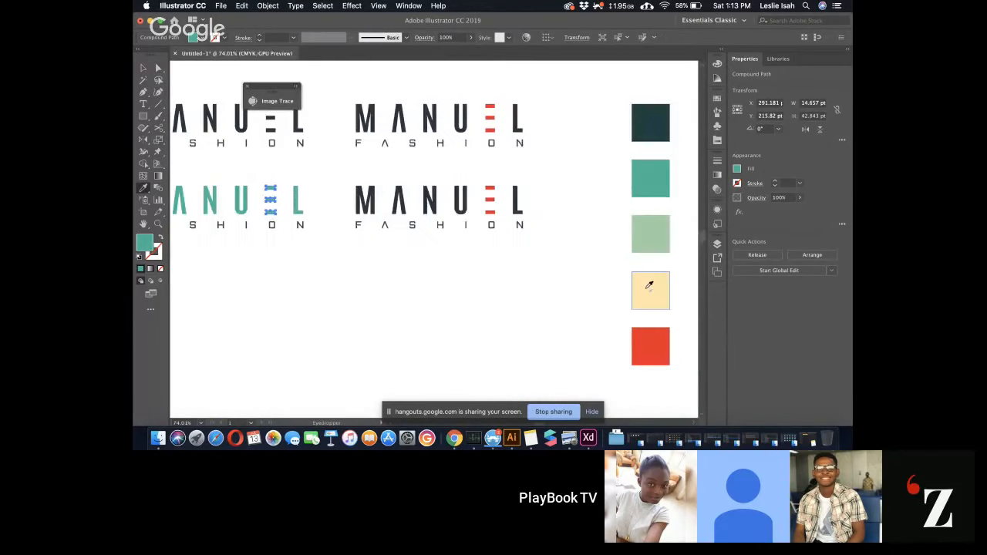
{"action": "left_click", "coordinate": [648, 289]}
{"action": "key", "text": "v"}
{"action": "left_click", "coordinate": [532, 308]}
{"action": "scroll", "coordinate": [532, 308], "scroll_direction": "down", "scroll_amount": 3}
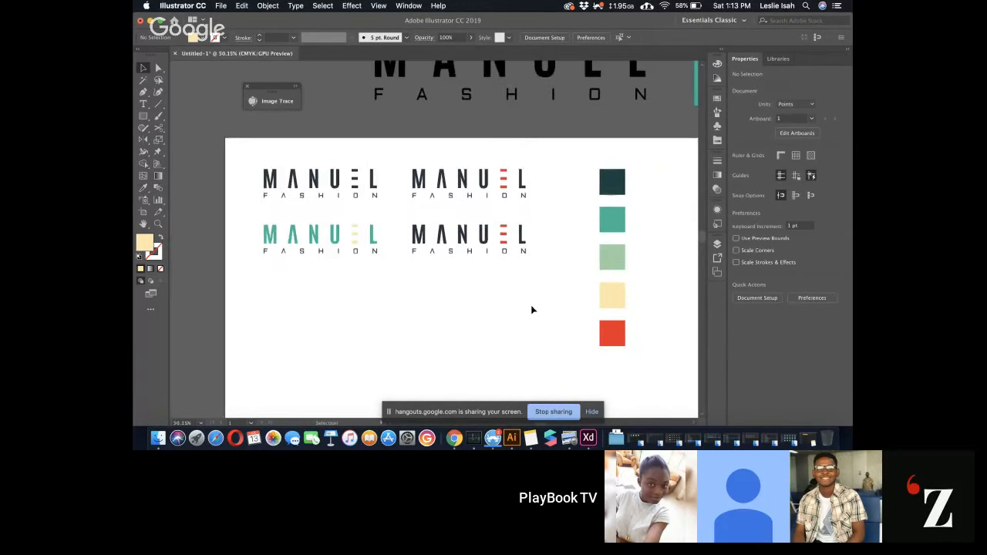
{"action": "key", "text": "super+z"}
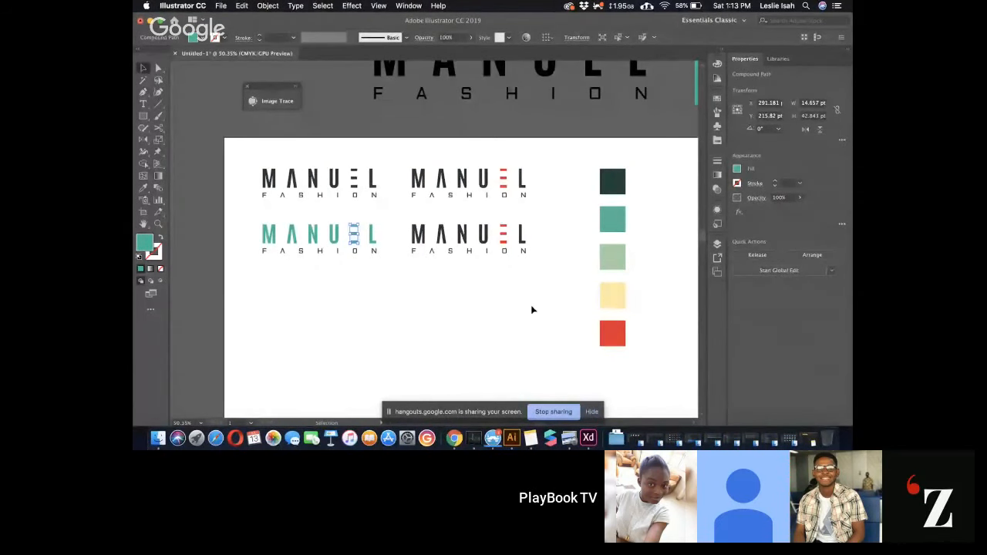
Try the dark green swatch on the same E, and undo both it and the teal recolouring of the lettering
{"action": "key", "text": "i"}
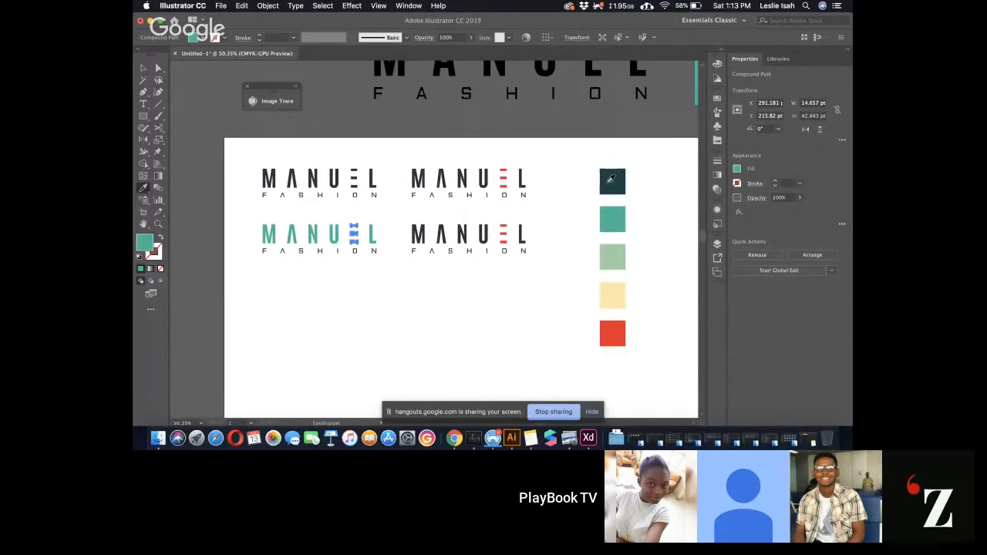
{"action": "left_click", "coordinate": [611, 179]}
{"action": "key", "text": "v"}
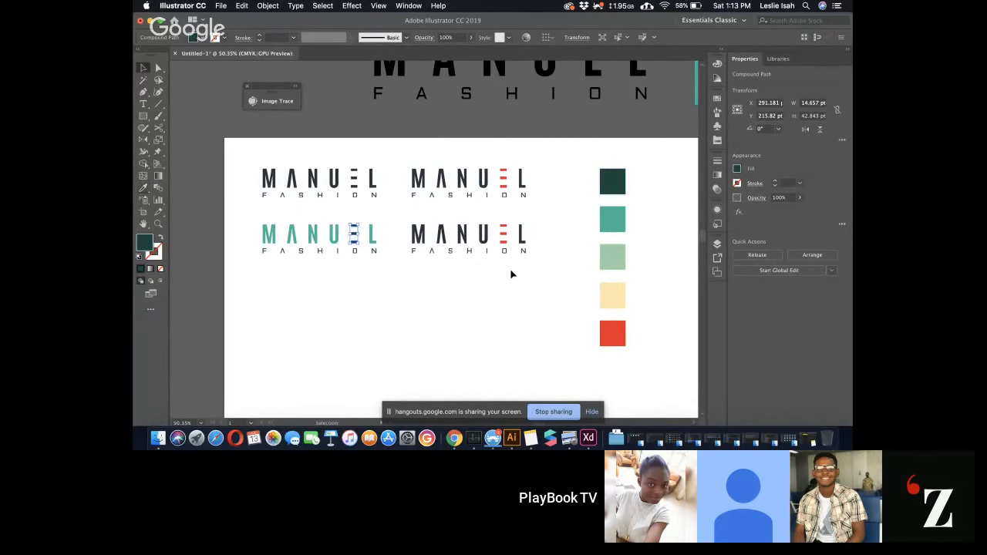
{"action": "key", "text": "ctrl+z"}
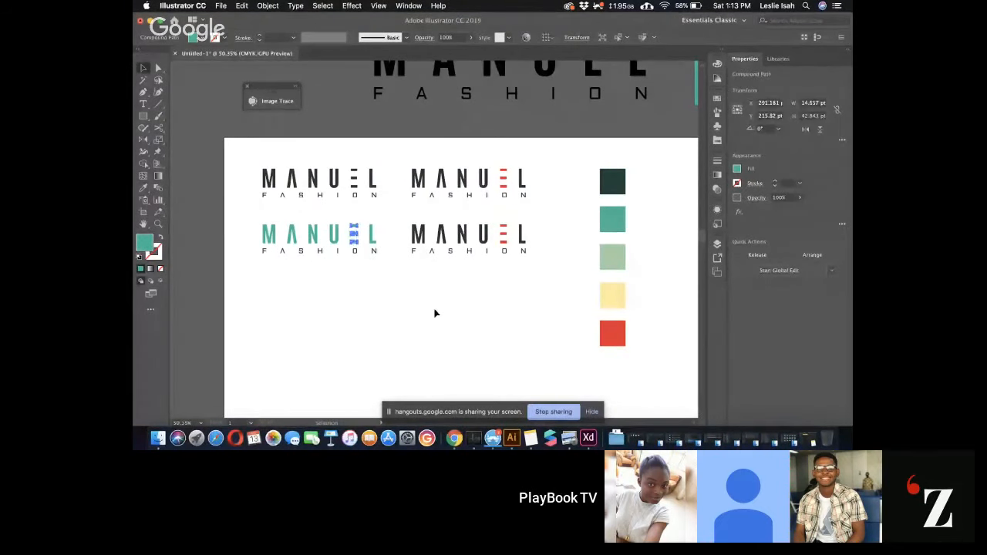
{"action": "key", "text": "ctrl+z"}
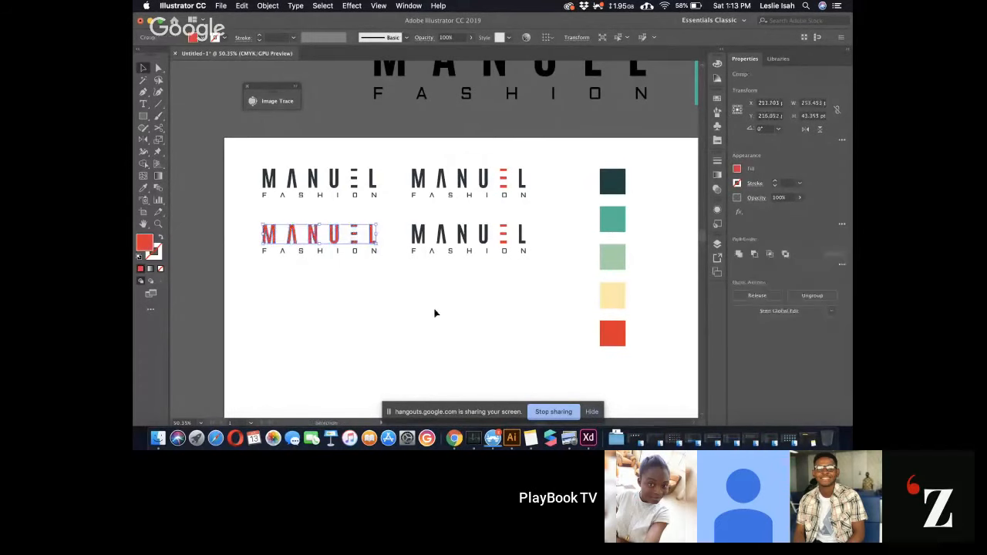
{"action": "left_click", "coordinate": [434, 313]}
Duplicate the lower red-E logo straight down and recolour the copy's E with the teal swatch
{"action": "left_click_drag", "start_coordinate": [398, 222], "coordinate": [552, 275]}
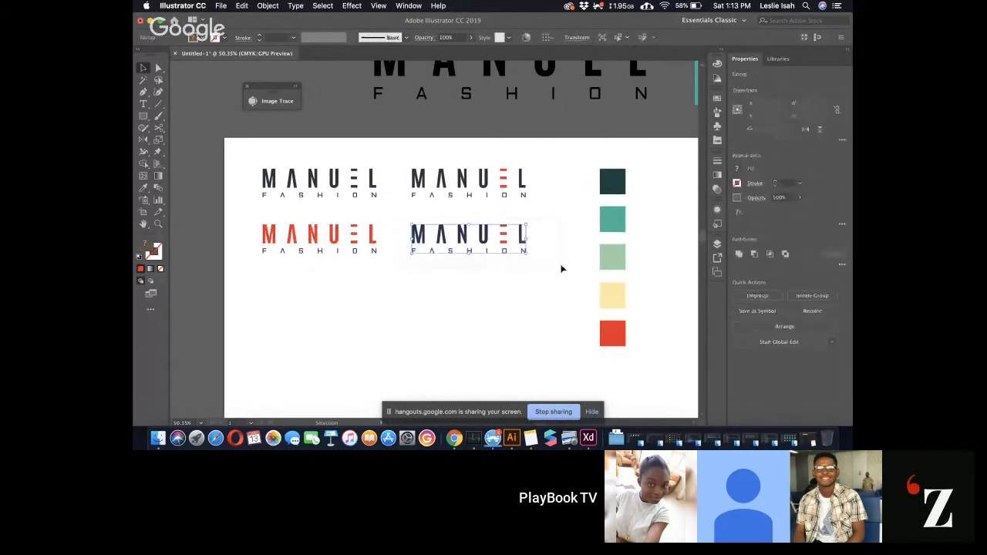
{"action": "left_click_drag", "start_coordinate": [486, 298], "coordinate": [486, 298]}
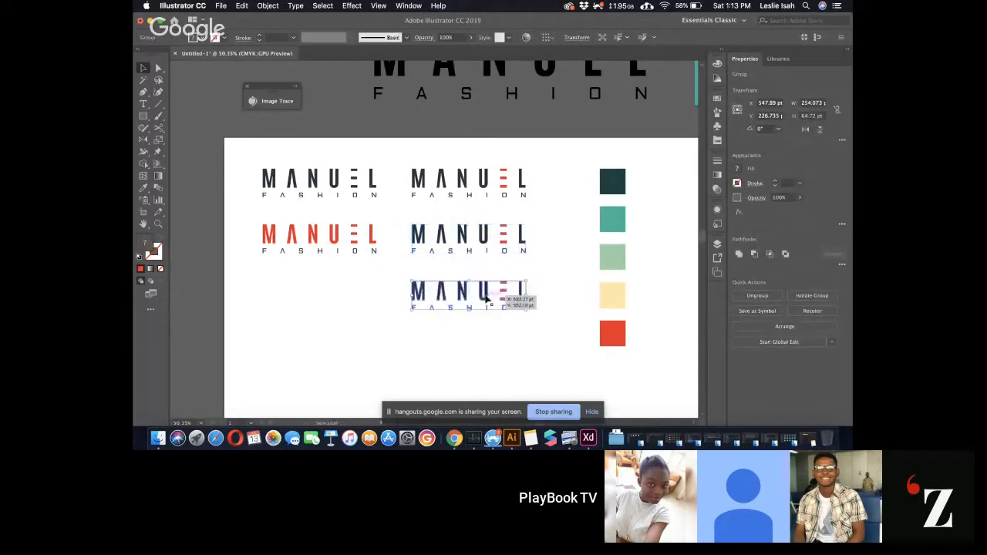
{"action": "key", "text": "a"}
{"action": "left_click", "coordinate": [503, 296]}
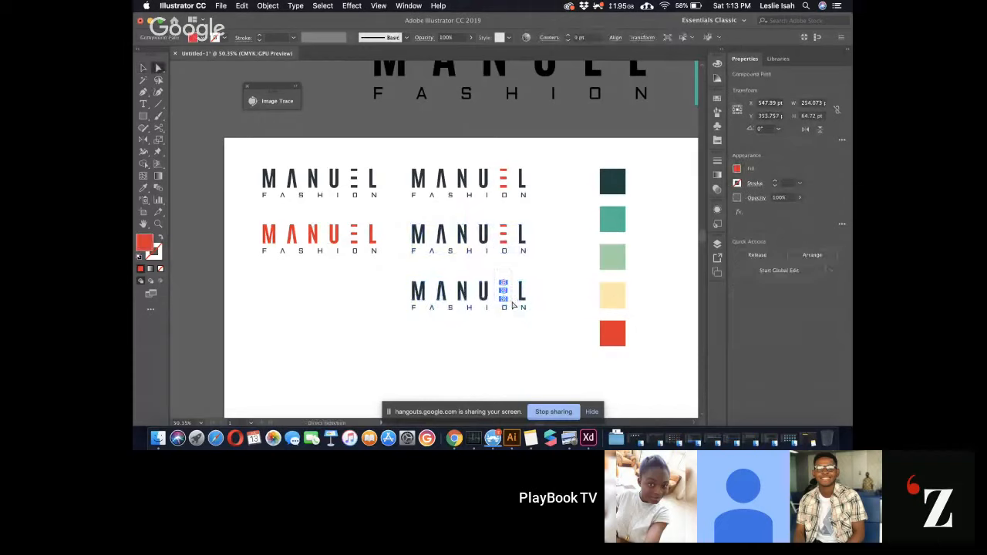
{"action": "key", "text": "i"}
{"action": "left_click", "coordinate": [611, 212]}
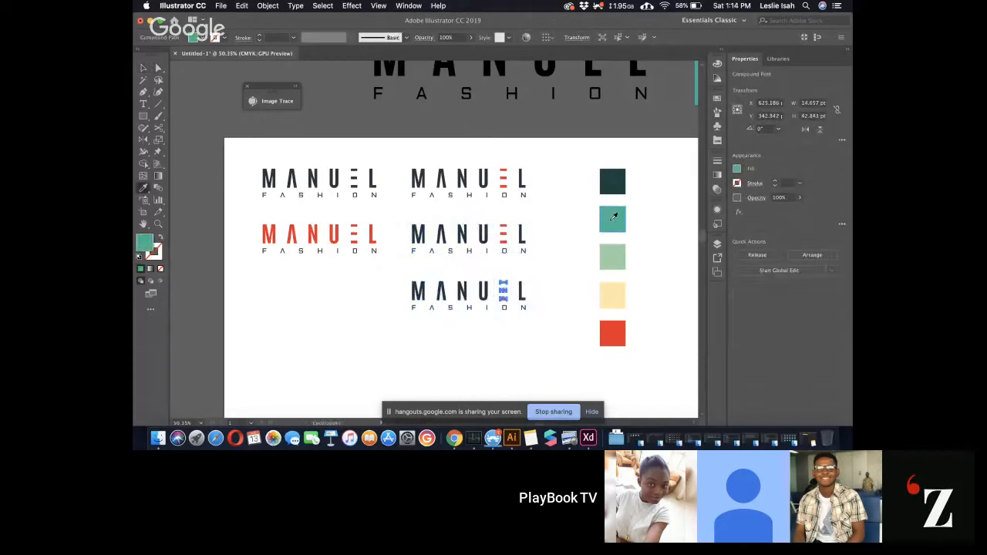
{"action": "key", "text": "v"}
{"action": "left_click", "coordinate": [543, 293]}
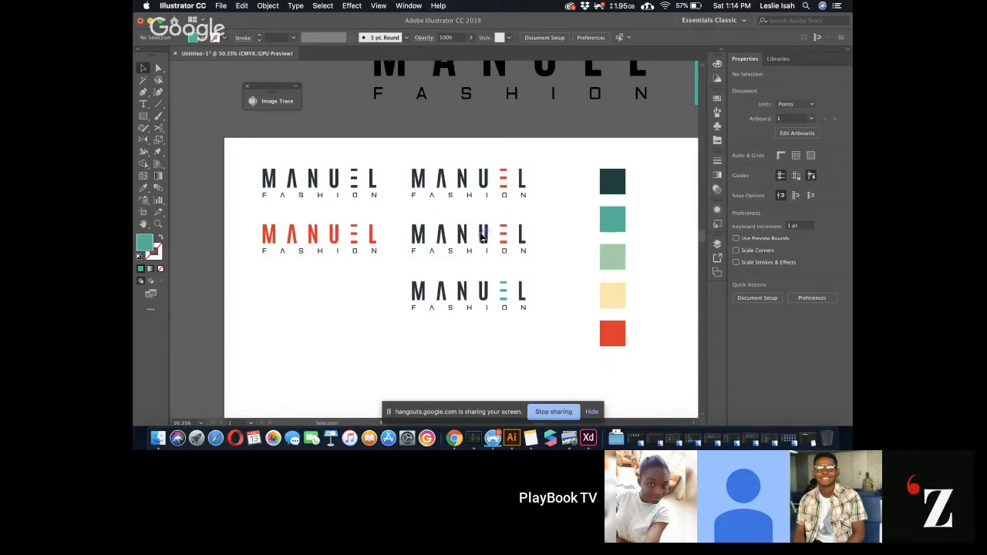
{"action": "left_click", "coordinate": [511, 237]}
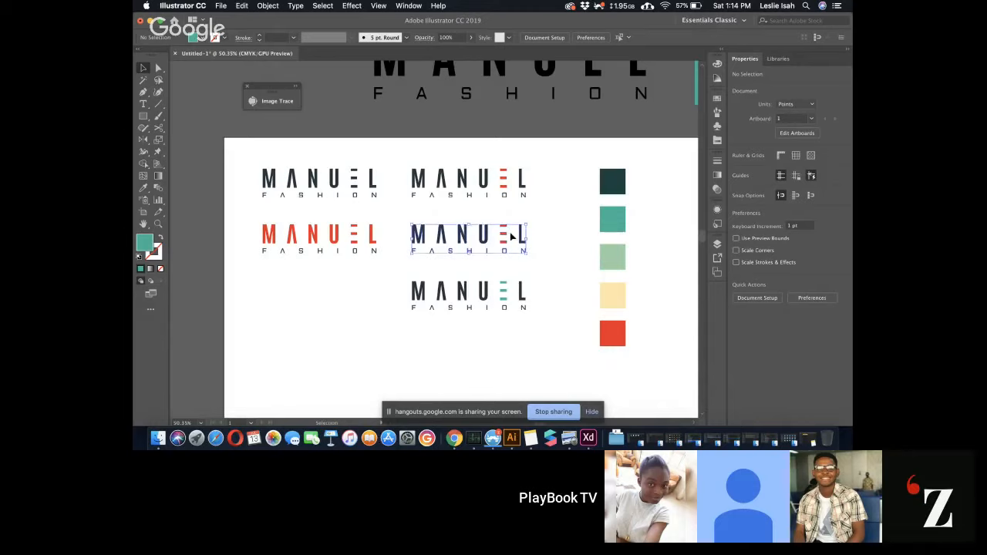
{"action": "left_click", "coordinate": [360, 238]}
{"action": "left_click_drag", "start_coordinate": [386, 157], "coordinate": [242, 208]}
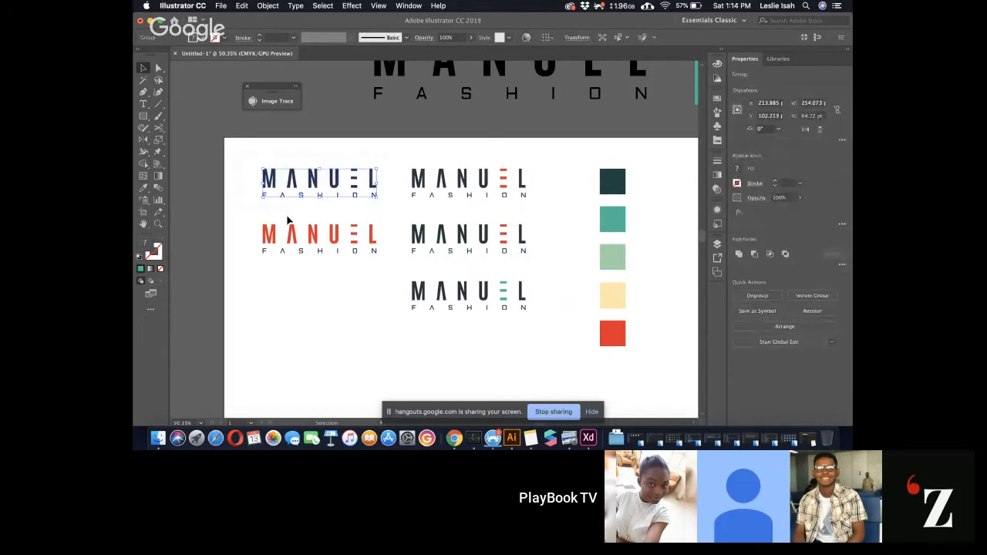
{"action": "left_click", "coordinate": [425, 181]}
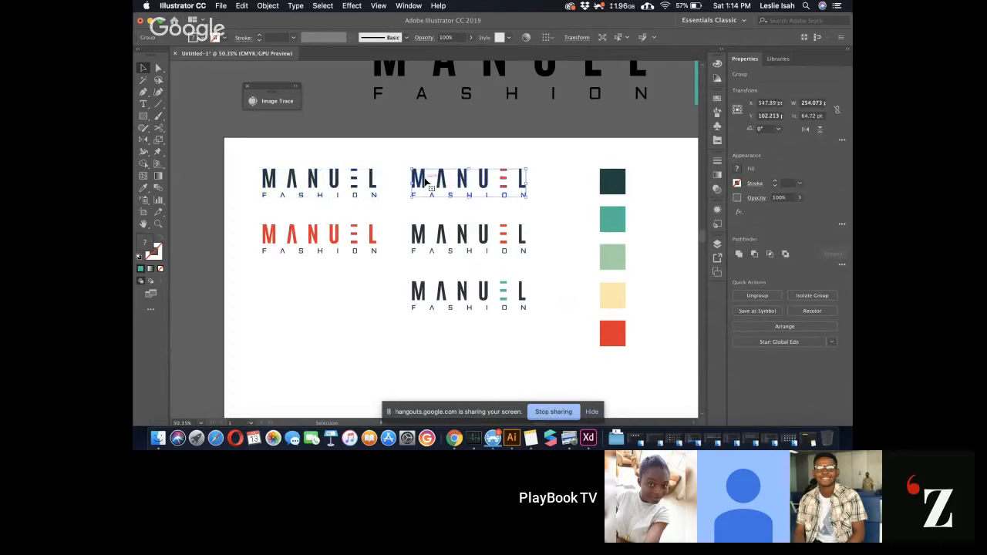
{"action": "left_click", "coordinate": [561, 247]}
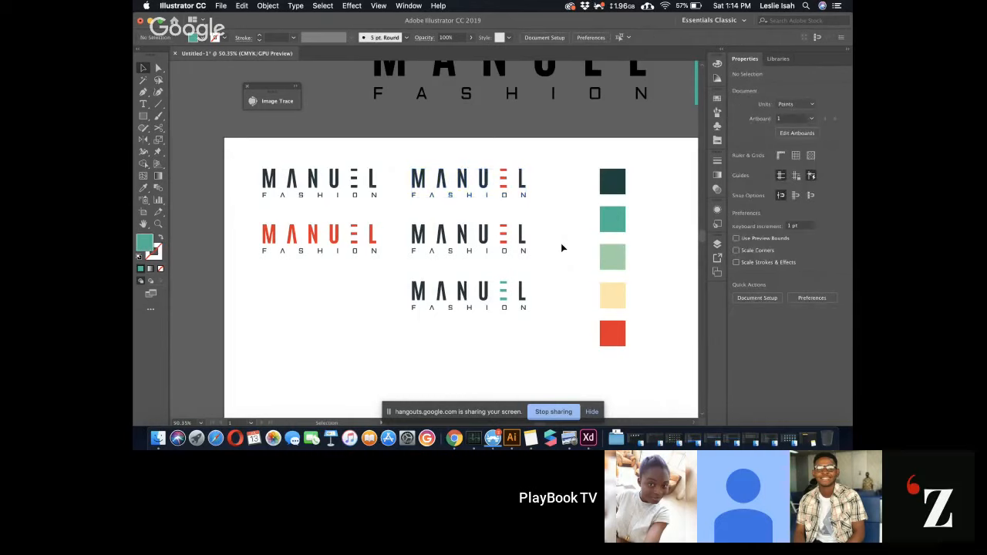
Copy the upper red-E MANUEL FASHION logo and paste it onto the pasteboard of the Untitled-1 document in Adobe XD
{"action": "left_click", "coordinate": [468, 188]}
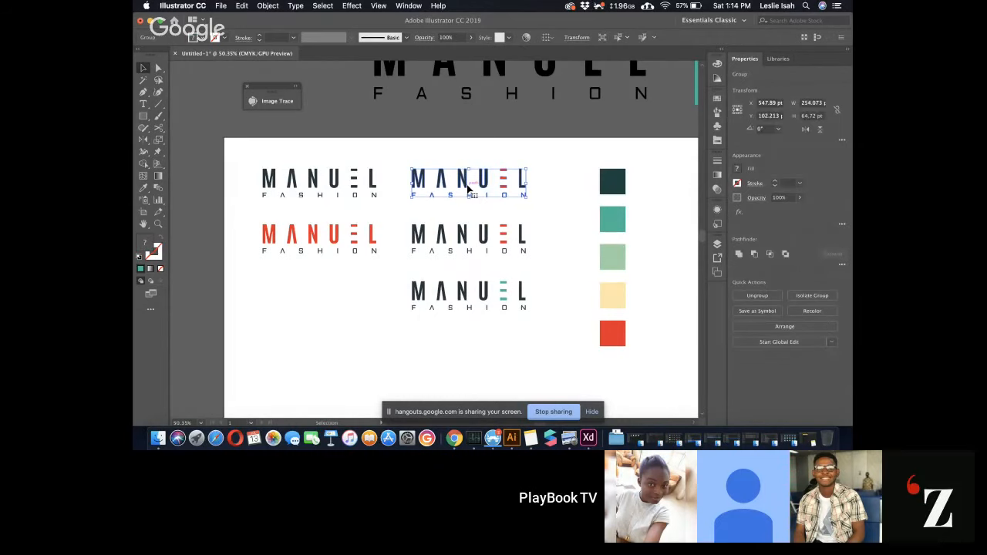
{"action": "key", "text": "a"}
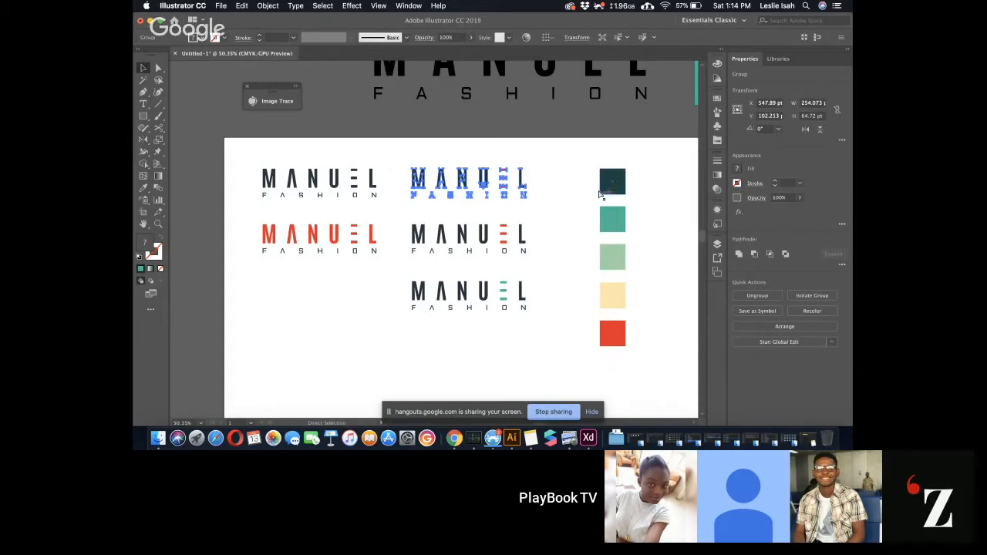
{"action": "key", "text": "v"}
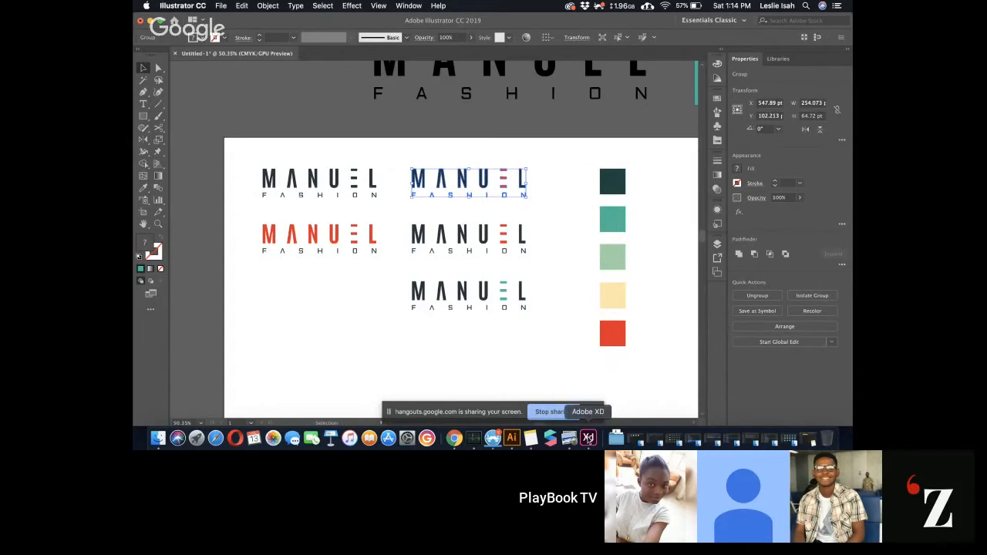
{"action": "left_click", "coordinate": [588, 438]}
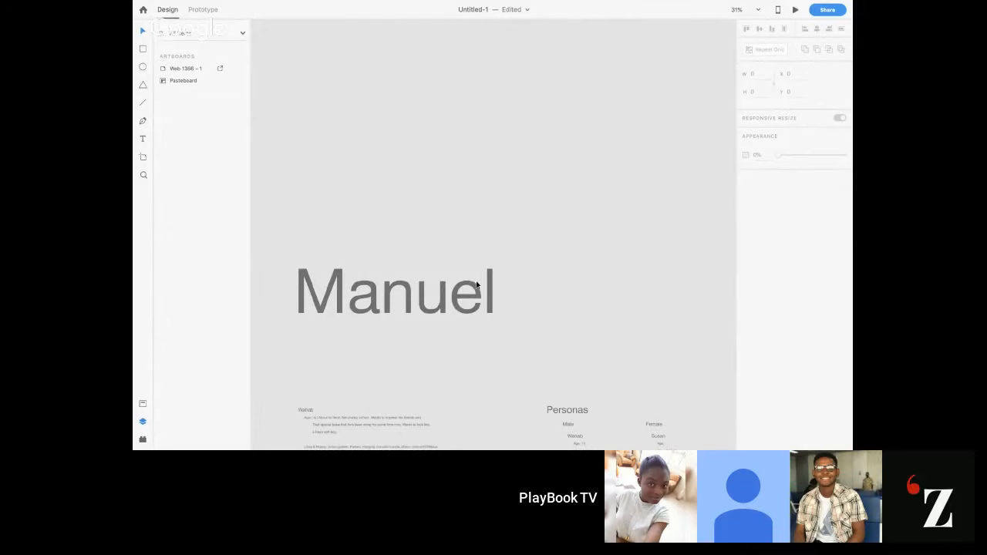
{"action": "key", "text": "super+v"}
{"action": "scroll", "coordinate": [537, 267], "scroll_direction": "down", "scroll_amount": 4}
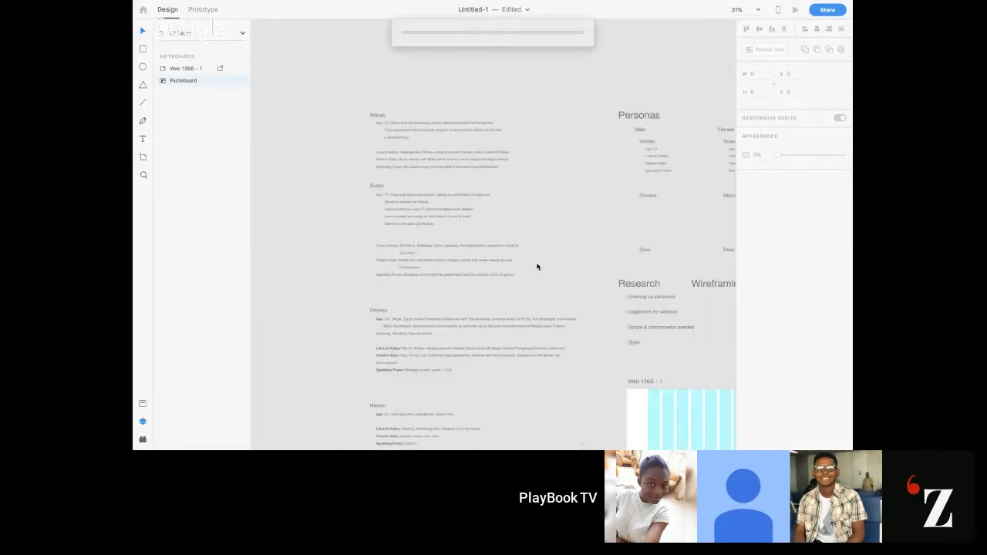
{"action": "key", "text": "super+minus"}
{"action": "scroll", "coordinate": [538, 267], "scroll_direction": "up", "scroll_amount": 1}
{"action": "scroll", "coordinate": [538, 267], "scroll_direction": "up", "scroll_amount": 2}
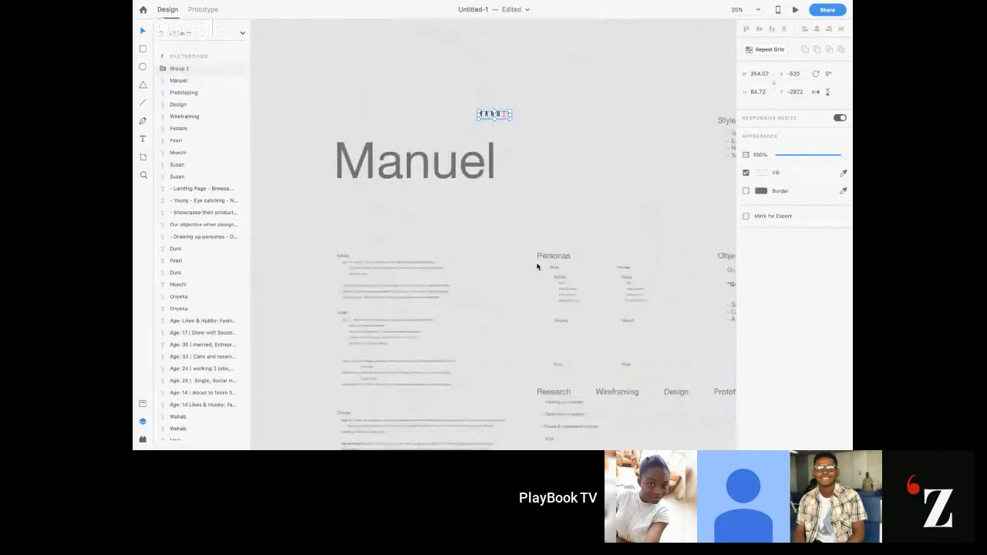
{"action": "scroll", "coordinate": [499, 136], "scroll_direction": "up", "scroll_amount": 5}
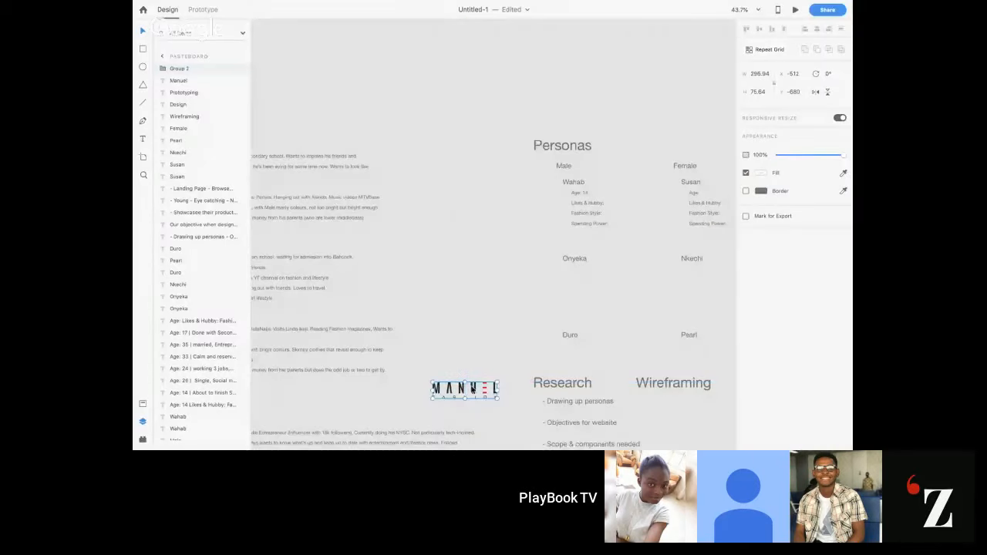
Move the pasted MANUEL FASHION logo onto the Web 1366 – 1 artboard and preview the design at full size
{"action": "scroll", "coordinate": [471, 387], "scroll_direction": "up", "scroll_amount": 3}
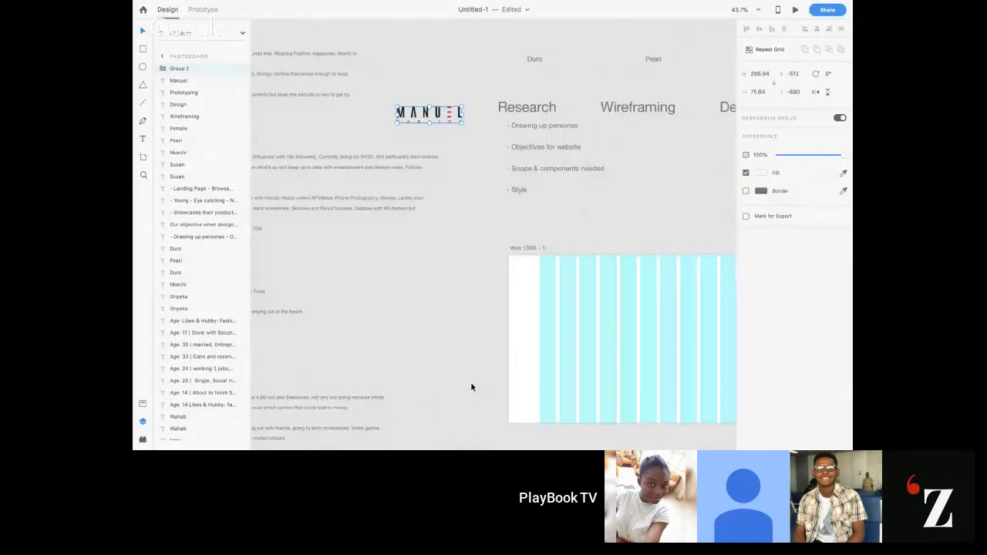
{"action": "left_click_drag", "start_coordinate": [438, 118], "coordinate": [615, 293]}
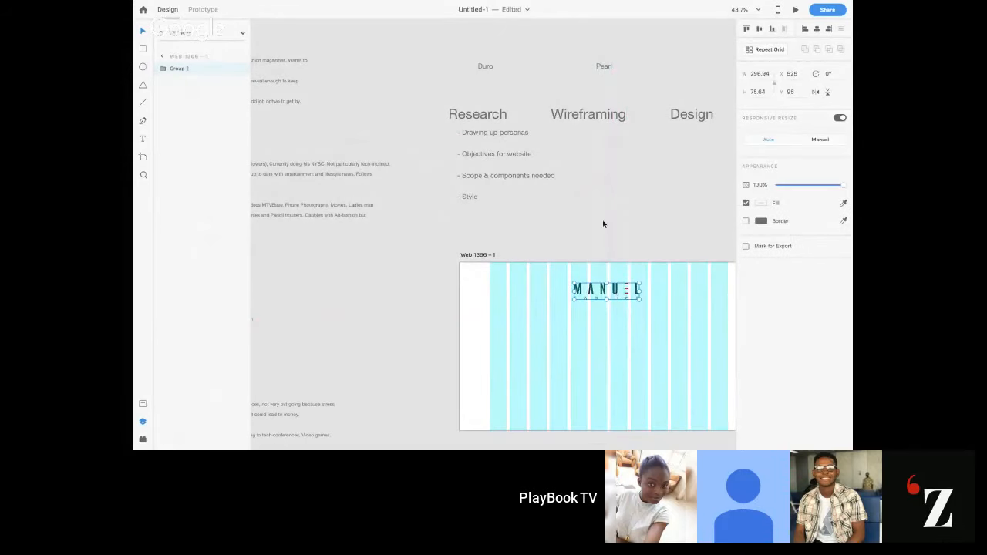
{"action": "left_click", "coordinate": [794, 10]}
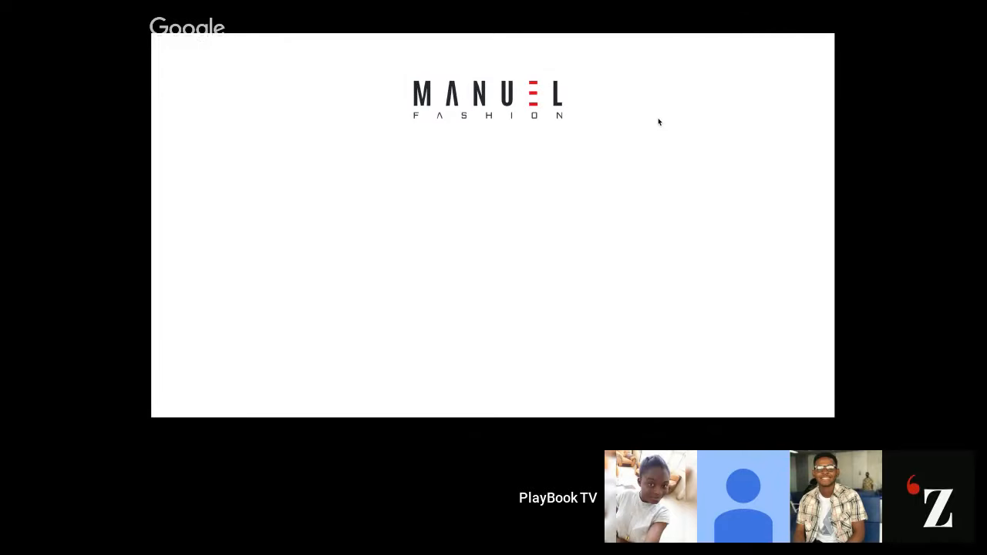
{"action": "key", "text": "ctrl+Left"}
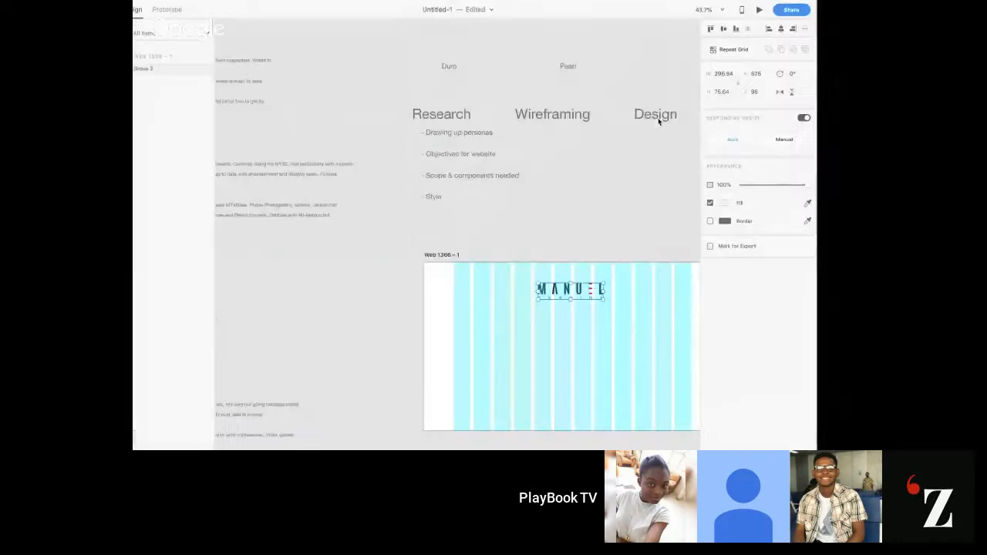
Scale the logo on the artboard down proportionally to about 133 px wide and 34 px high
{"action": "scroll", "coordinate": [612, 289], "scroll_direction": "up", "scroll_amount": 1}
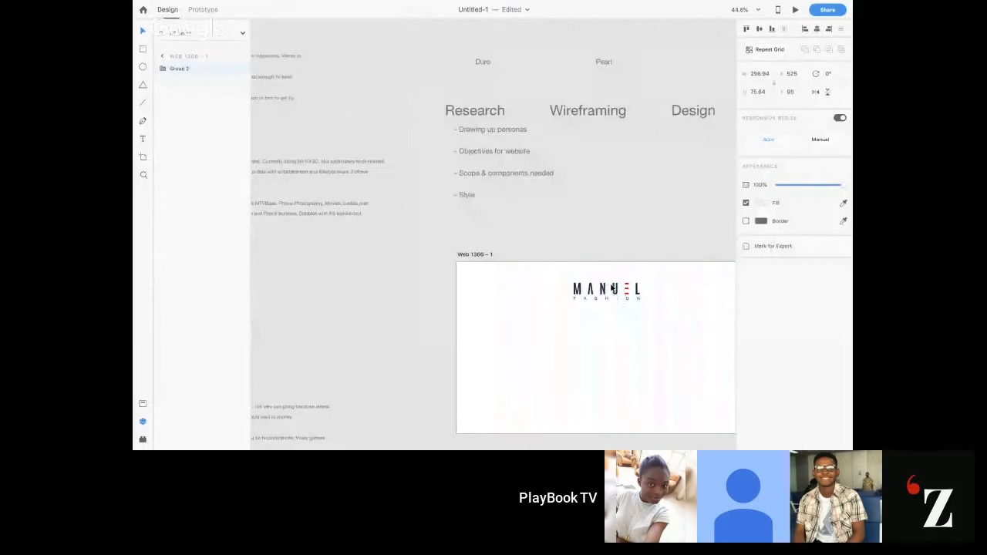
{"action": "left_click_drag", "start_coordinate": [640, 300], "coordinate": [614, 291]}
{"action": "key", "text": "super+z"}
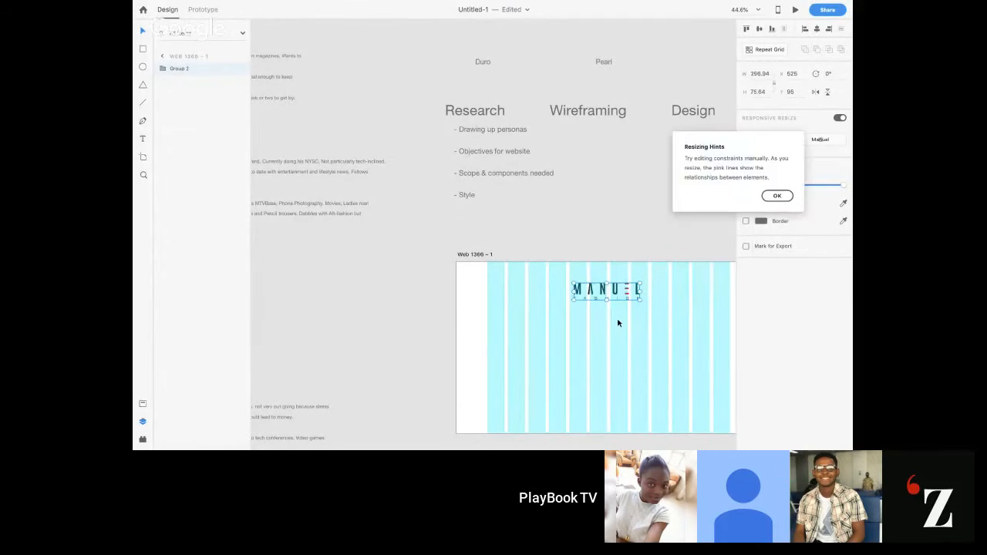
{"action": "scroll", "coordinate": [628, 298], "scroll_direction": "up", "scroll_amount": 5}
{"action": "scroll", "coordinate": [628, 299], "scroll_direction": "up", "scroll_amount": 1}
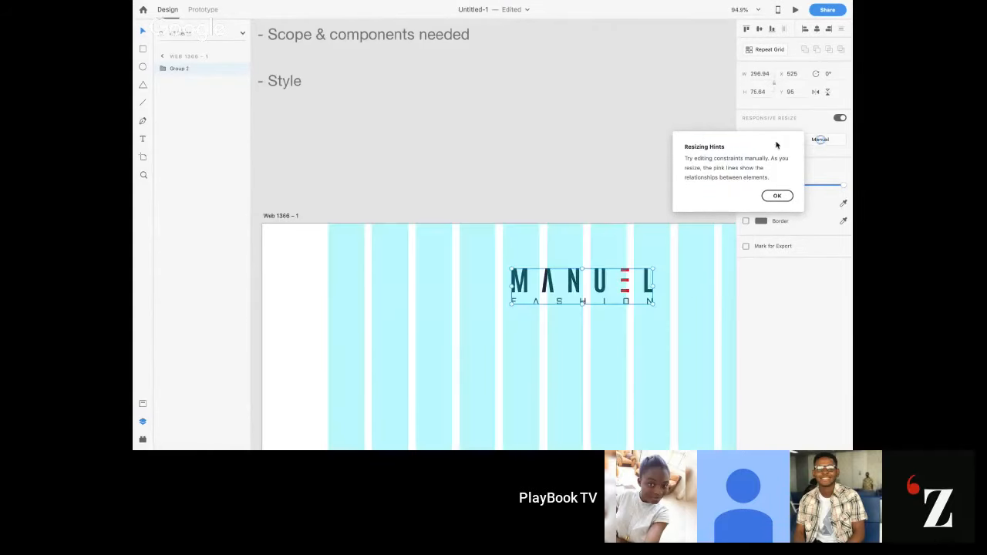
{"action": "left_click_drag", "start_coordinate": [649, 302], "coordinate": [598, 284]}
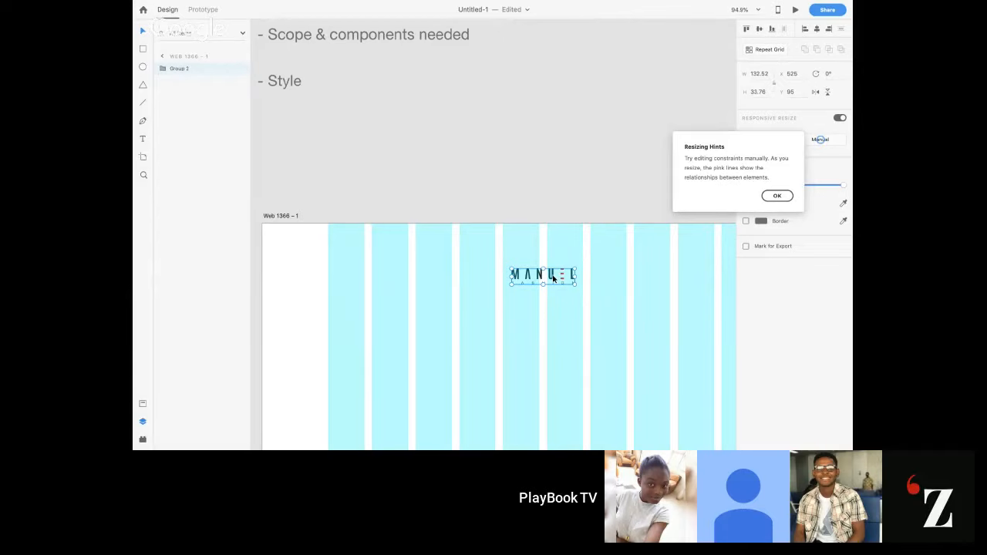
Centre the scaled logo horizontally on the artboard
{"action": "scroll", "coordinate": [577, 214], "scroll_direction": "down", "scroll_amount": 3}
{"action": "scroll", "coordinate": [576, 214], "scroll_direction": "right", "scroll_amount": 2}
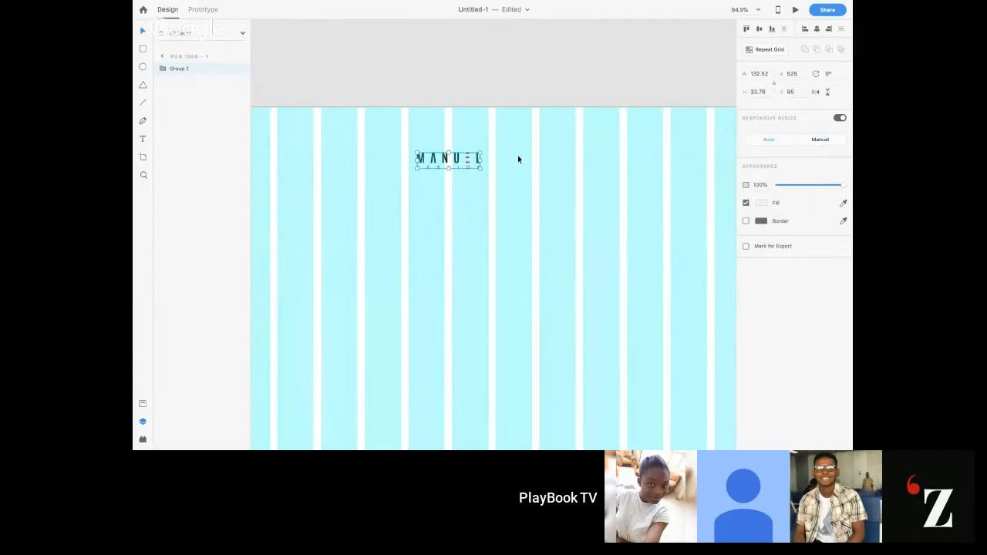
{"action": "left_click", "coordinate": [816, 29]}
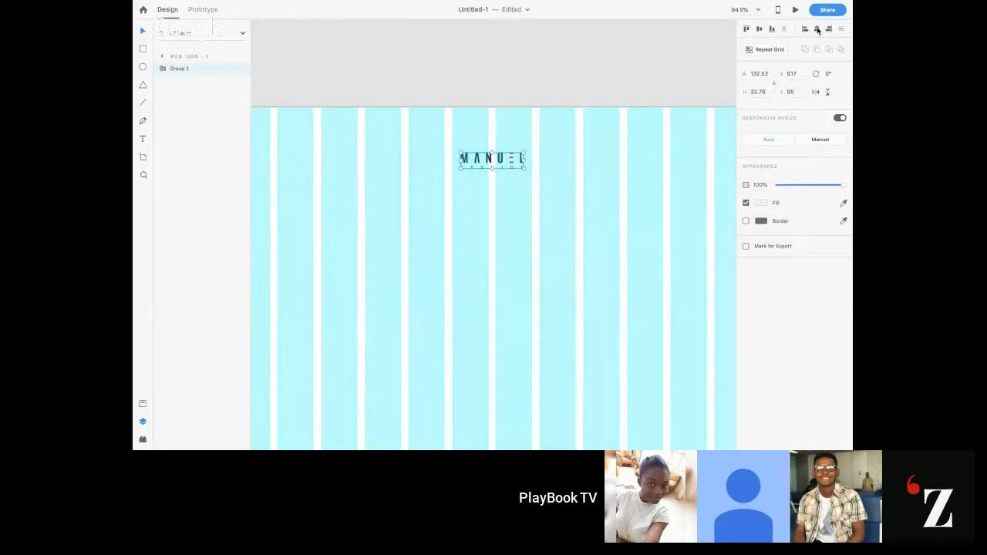
Move the logo straight up until it sits 32 px below the artboard's upper edge, and deselect it
{"action": "left_click", "coordinate": [505, 158]}
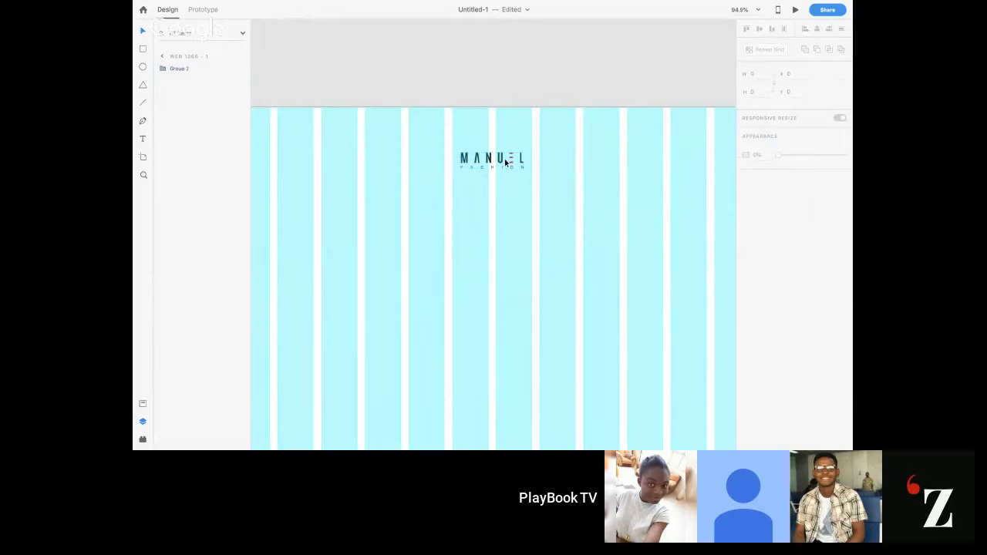
{"action": "left_click", "coordinate": [506, 157]}
{"action": "left_click", "coordinate": [499, 136]}
{"action": "left_click_drag", "start_coordinate": [502, 160], "coordinate": [499, 136]}
{"action": "key", "text": "alt"}
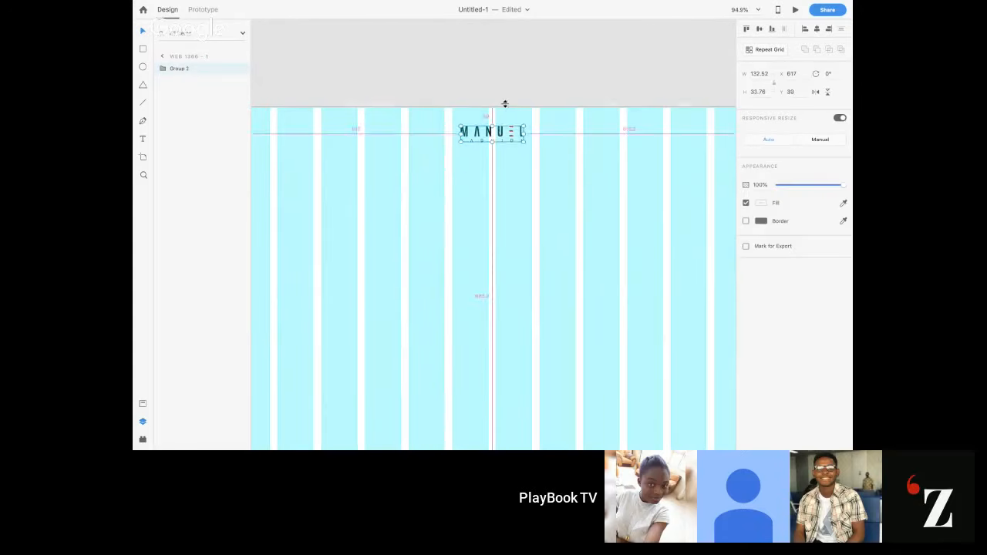
{"action": "key", "text": "Up"}
{"action": "key", "text": "Up"}
{"action": "key", "text": "Up"}
{"action": "key", "text": "Up"}
{"action": "key", "text": "Up"}
{"action": "key", "text": "Up"}
{"action": "key", "text": "Up"}
{"action": "key", "text": "Up"}
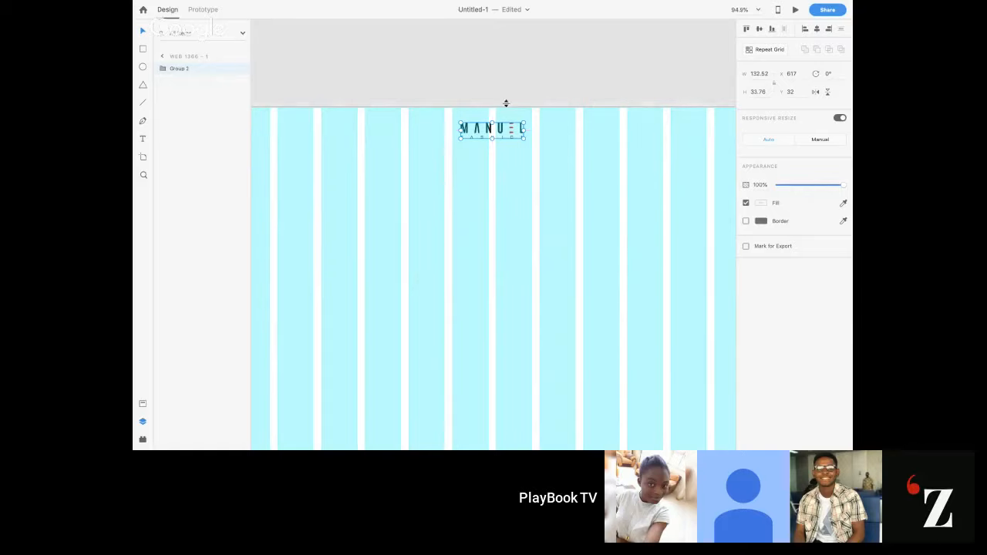
{"action": "left_click", "coordinate": [534, 93]}
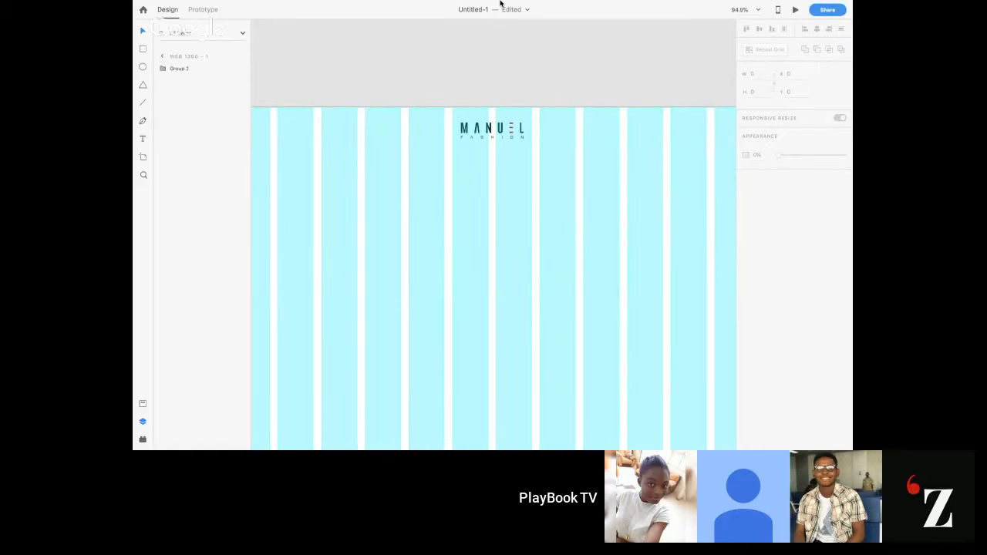
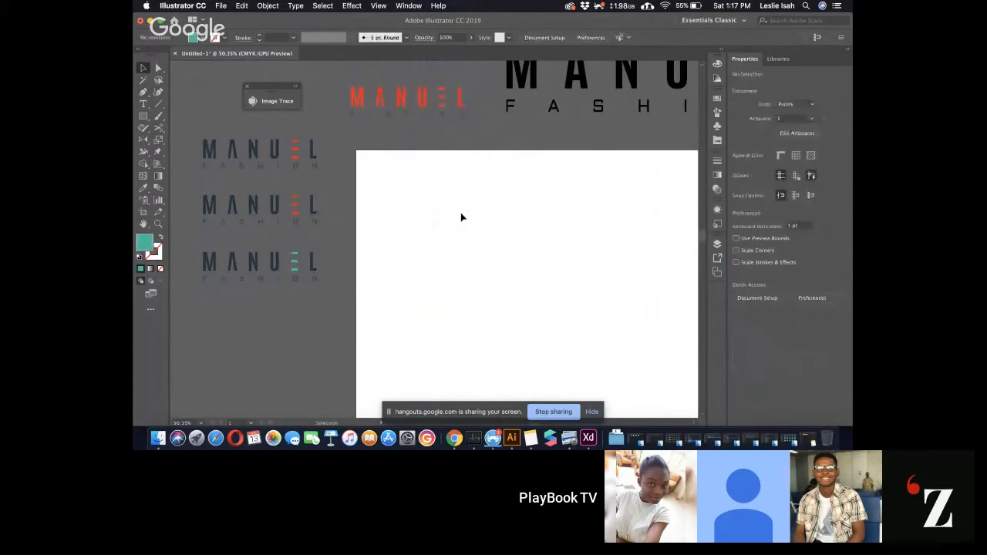
In Illustrator, add a letter M as text on the white artboard and scale it up to about 143 pt
{"action": "key", "text": "t"}
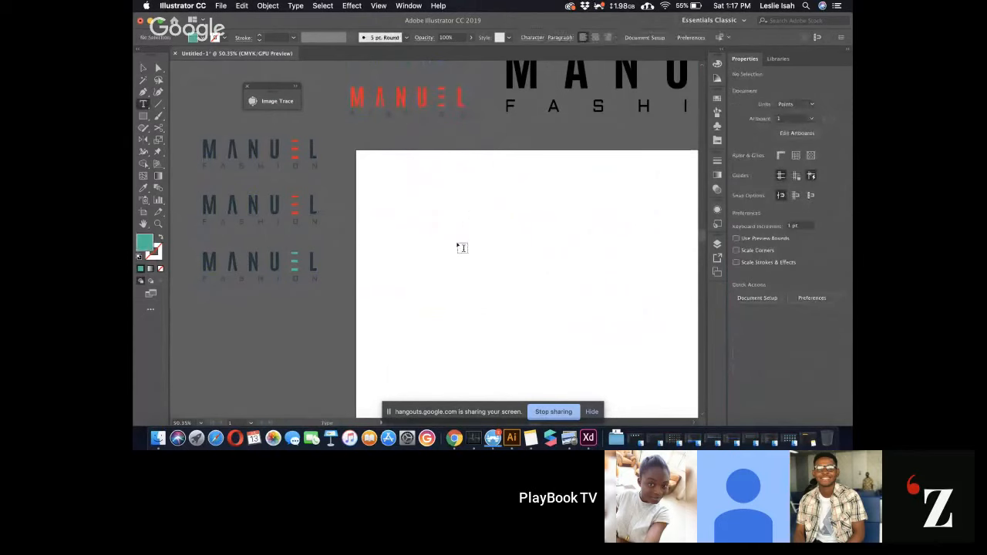
{"action": "left_click", "coordinate": [458, 243]}
{"action": "type", "text": "M"}
{"action": "key", "text": "Escape"}
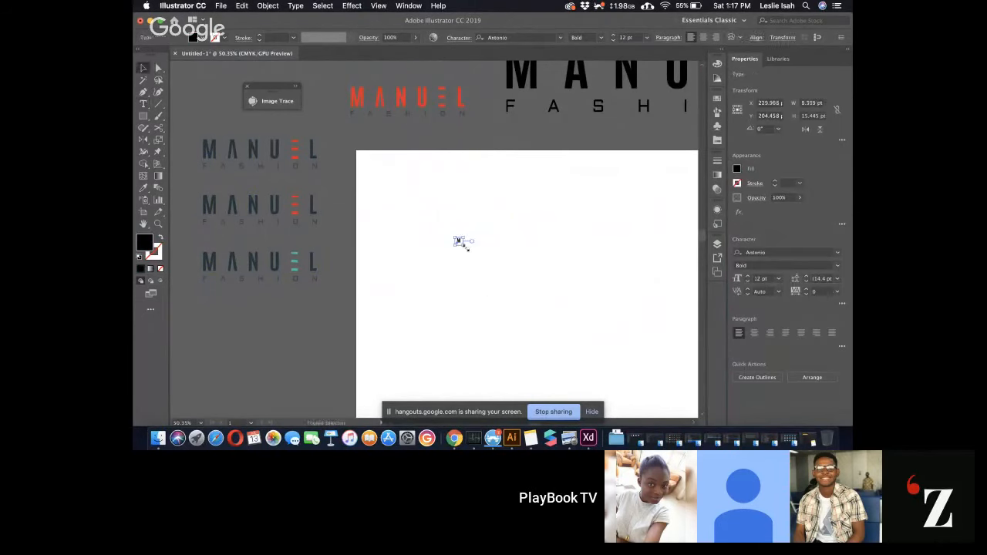
{"action": "left_click_drag", "start_coordinate": [463, 242], "coordinate": [593, 334]}
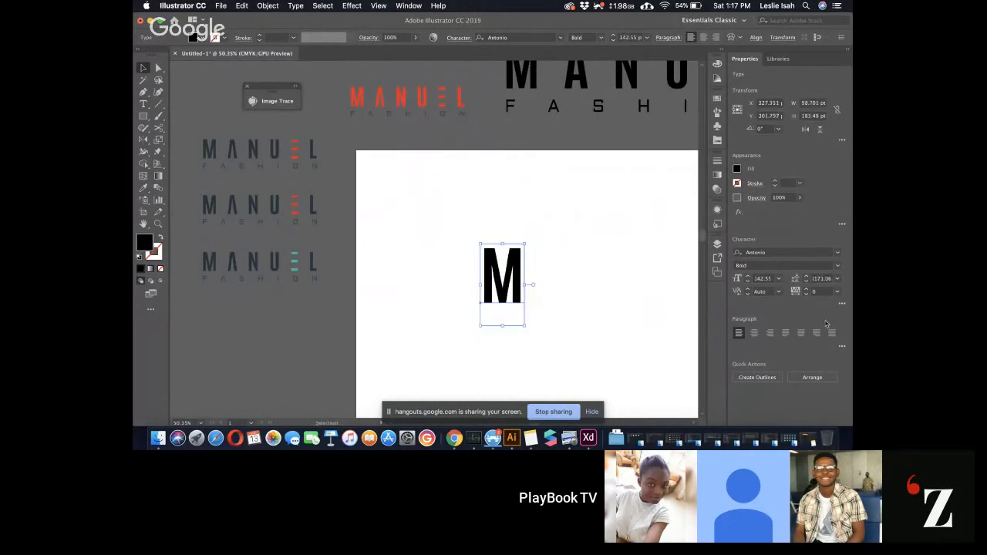
Browse the font previews for the letter M and set its font to Alfa Slab One Regular
{"action": "left_click", "coordinate": [839, 257]}
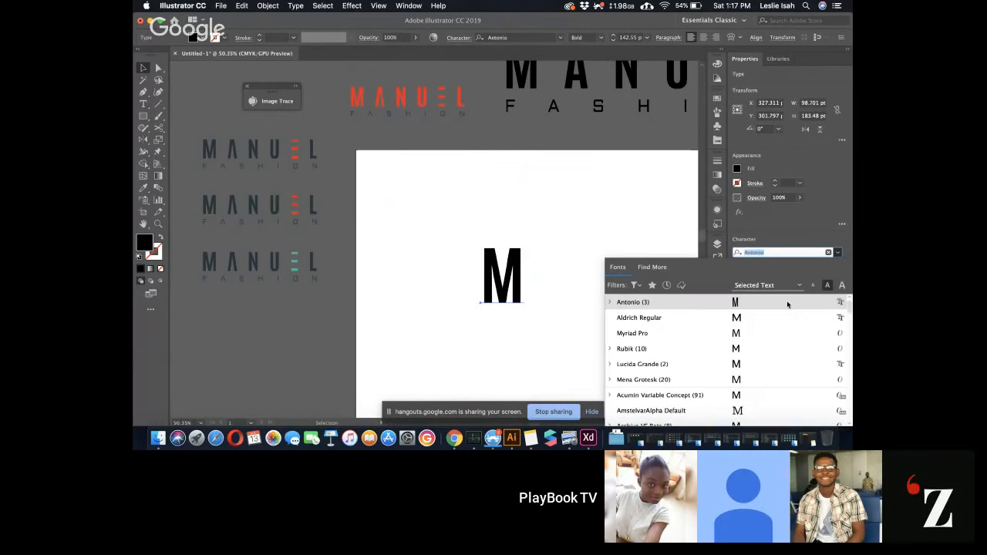
{"action": "scroll", "coordinate": [776, 333], "scroll_direction": "down", "scroll_amount": 10}
{"action": "scroll", "coordinate": [776, 333], "scroll_direction": "down", "scroll_amount": 3}
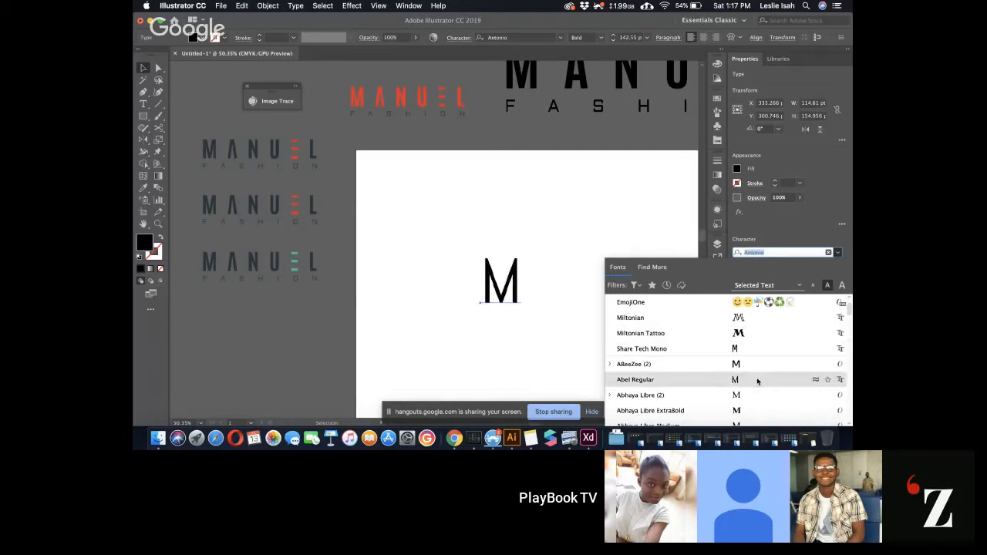
{"action": "scroll", "coordinate": [757, 378], "scroll_direction": "down", "scroll_amount": 2}
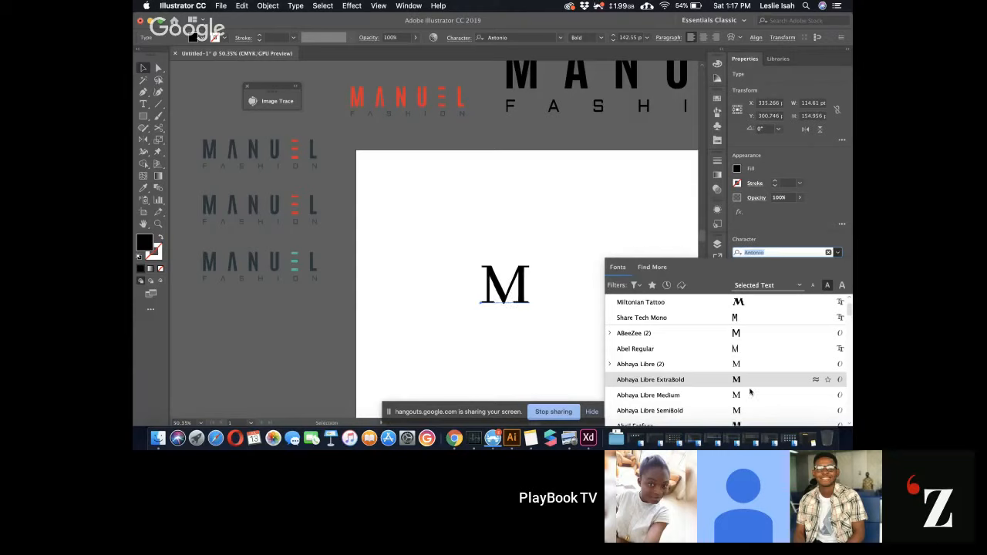
{"action": "scroll", "coordinate": [750, 398], "scroll_direction": "down", "scroll_amount": 2}
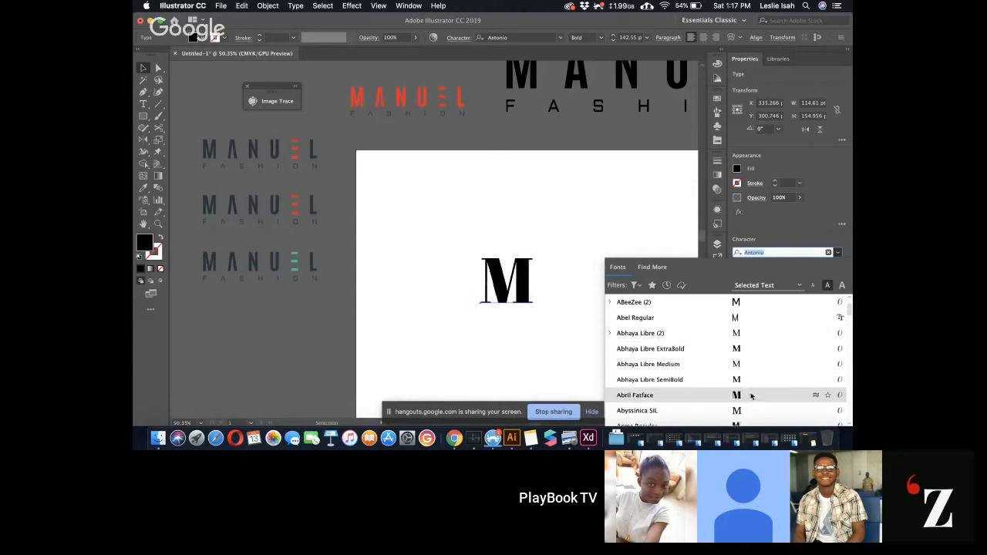
{"action": "scroll", "coordinate": [751, 396], "scroll_direction": "down", "scroll_amount": 10}
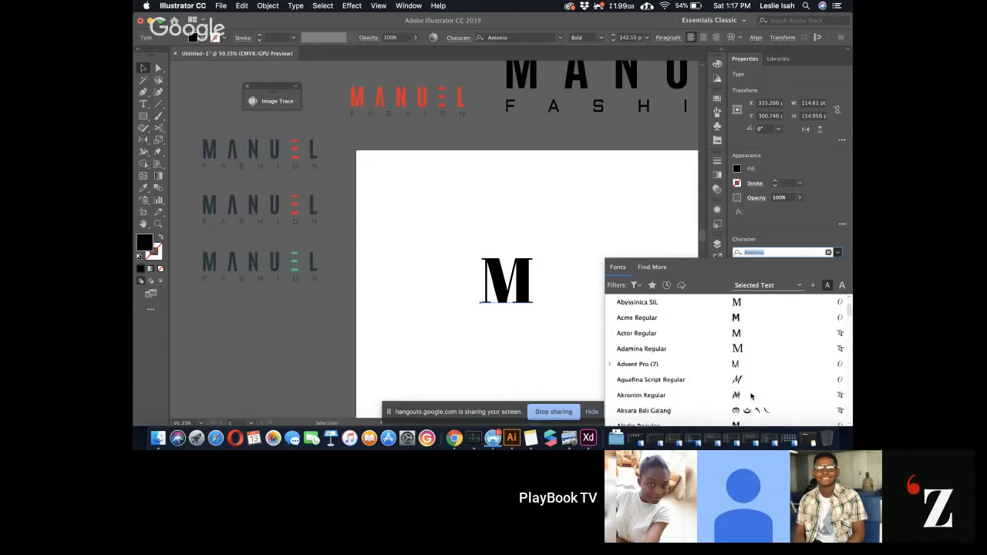
{"action": "scroll", "coordinate": [750, 397], "scroll_direction": "down", "scroll_amount": 1}
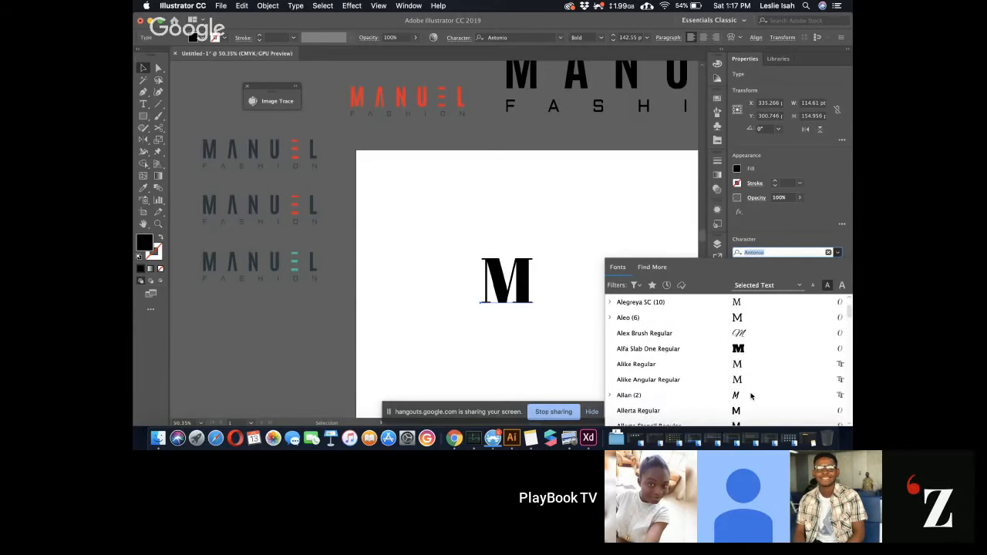
{"action": "left_click", "coordinate": [753, 352]}
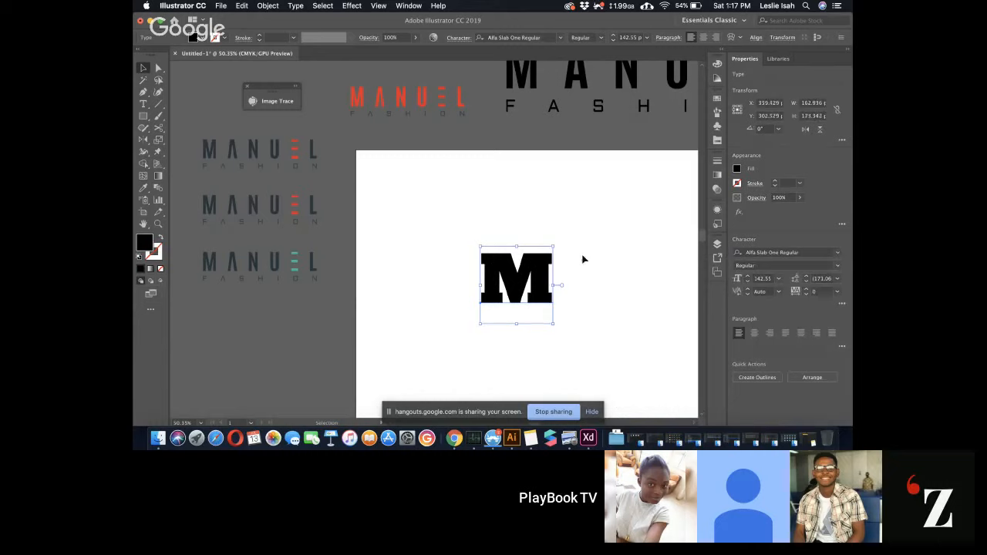
Duplicate the slab M diagonally down to the right and set the copy's font to Fascinate Inline
{"action": "left_click_drag", "start_coordinate": [507, 279], "coordinate": [565, 306]}
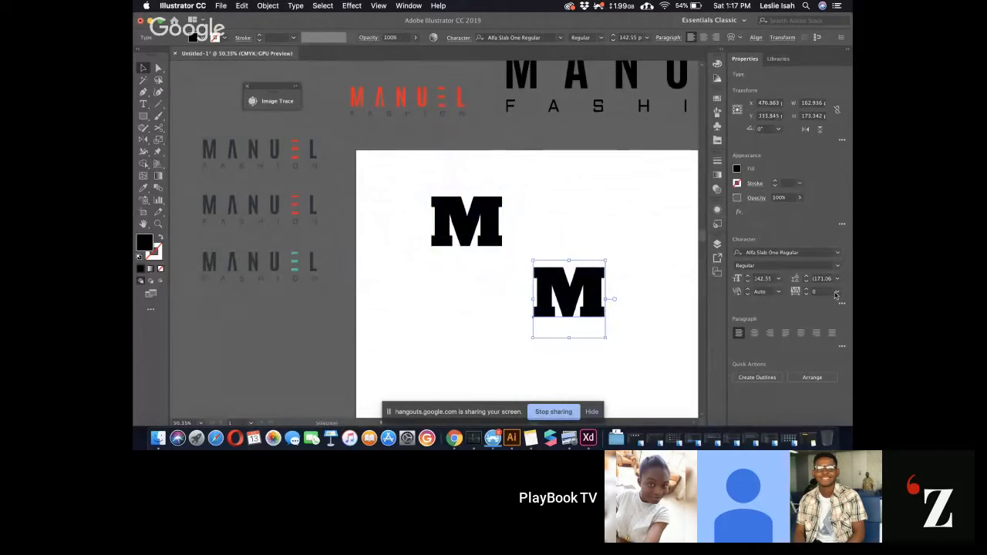
{"action": "left_click", "coordinate": [837, 252]}
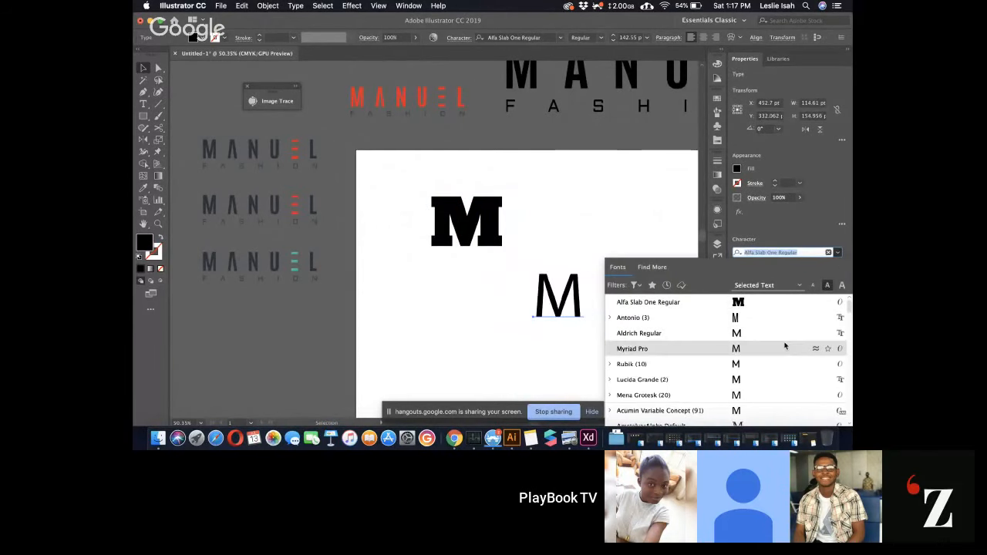
{"action": "scroll", "coordinate": [785, 346], "scroll_direction": "down", "scroll_amount": 15}
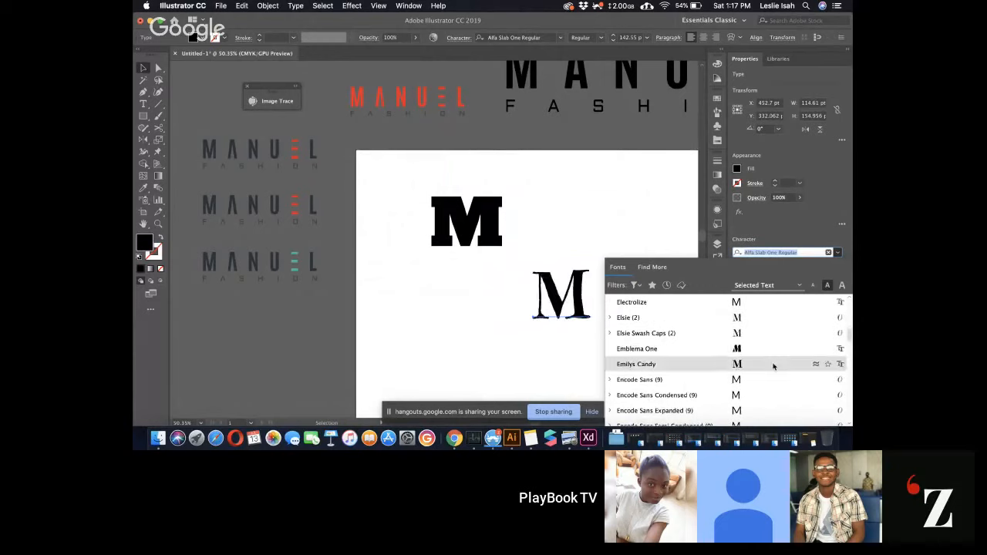
{"action": "scroll", "coordinate": [773, 364], "scroll_direction": "up", "scroll_amount": 8}
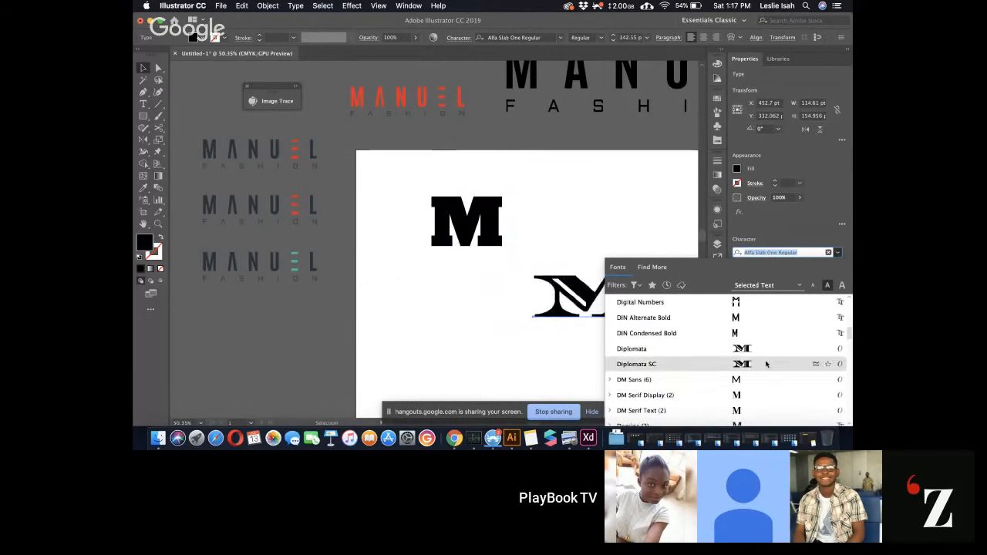
{"action": "scroll", "coordinate": [767, 364], "scroll_direction": "up", "scroll_amount": 3}
{"action": "scroll", "coordinate": [766, 364], "scroll_direction": "up", "scroll_amount": 10}
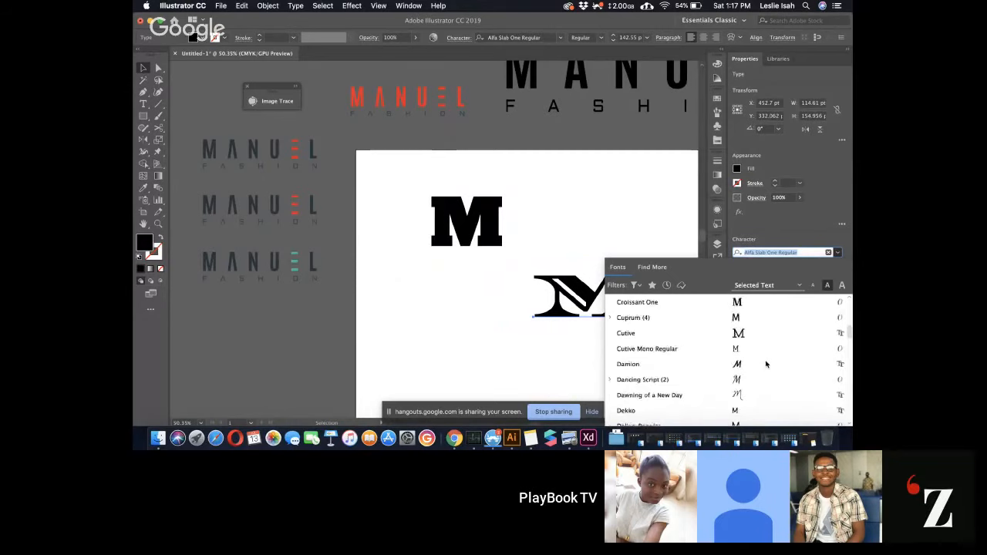
{"action": "scroll", "coordinate": [765, 364], "scroll_direction": "up", "scroll_amount": 6}
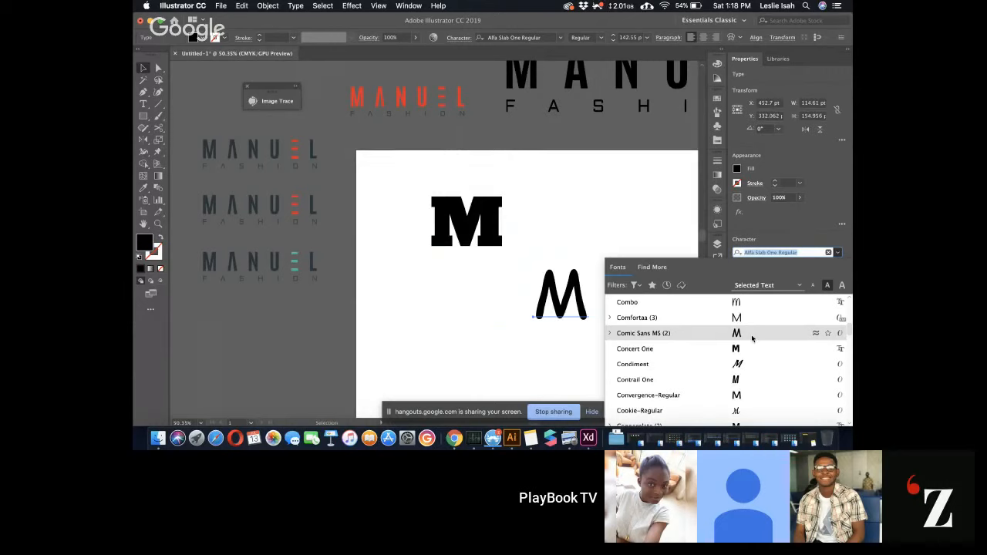
{"action": "scroll", "coordinate": [752, 337], "scroll_direction": "down", "scroll_amount": 5}
{"action": "scroll", "coordinate": [752, 338], "scroll_direction": "down", "scroll_amount": 8}
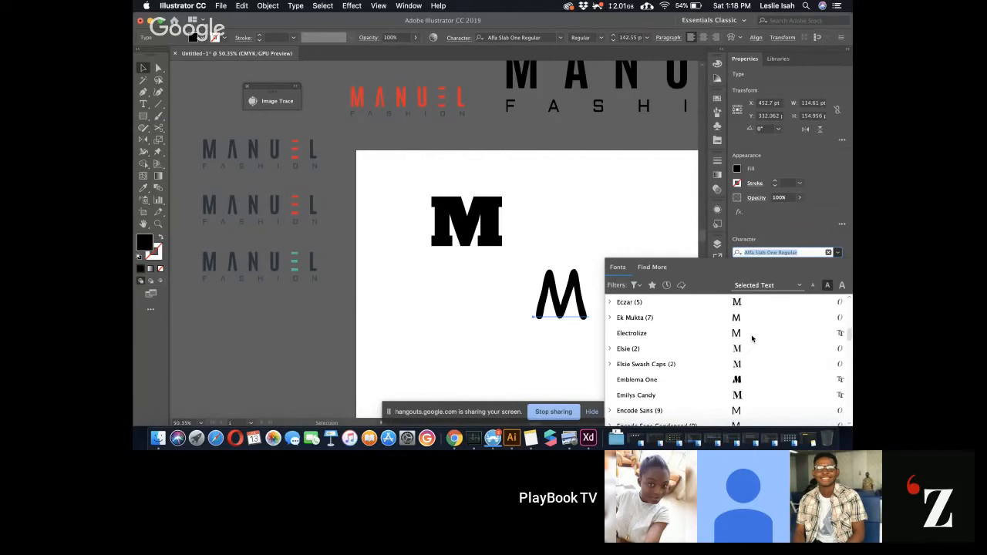
{"action": "scroll", "coordinate": [752, 338], "scroll_direction": "down", "scroll_amount": 5}
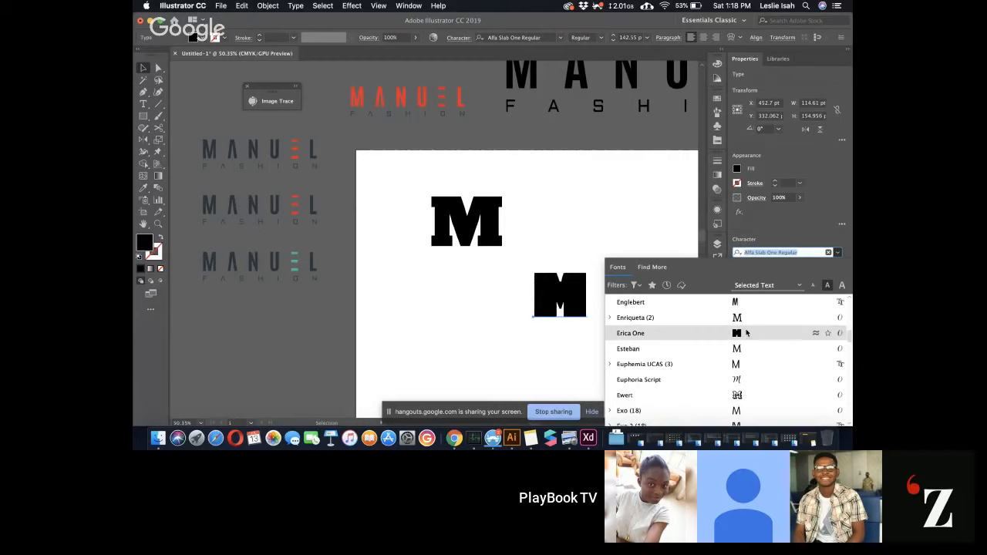
{"action": "scroll", "coordinate": [746, 332], "scroll_direction": "down", "scroll_amount": 6}
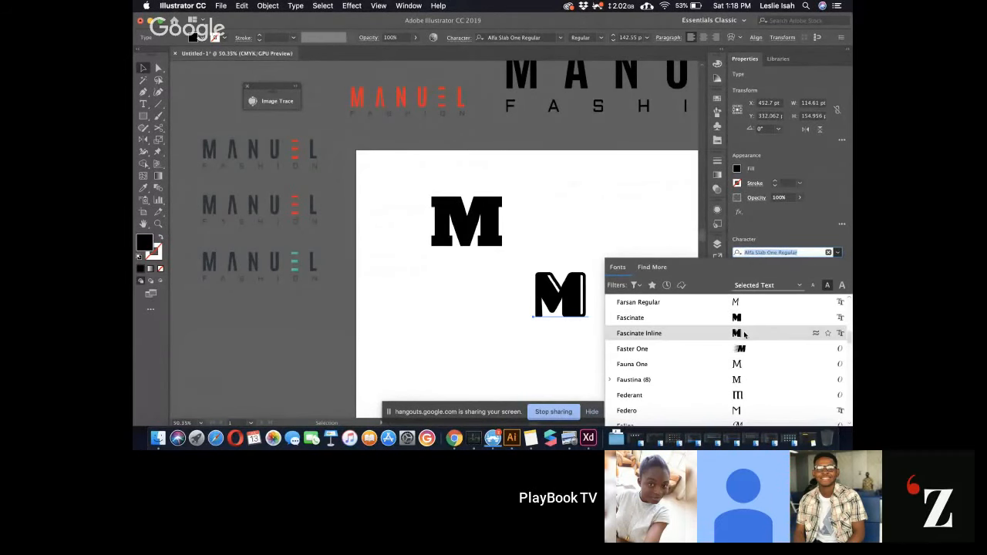
{"action": "left_click", "coordinate": [744, 333]}
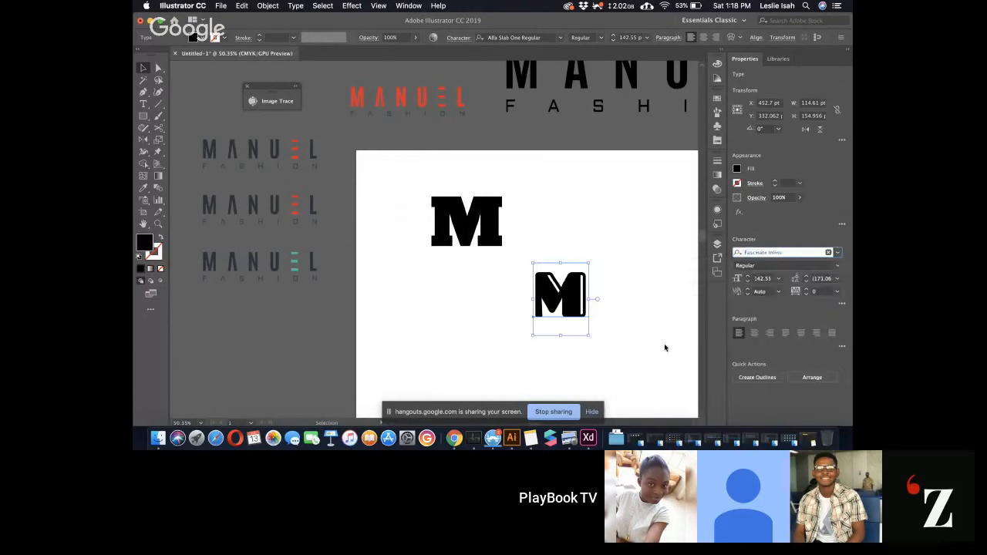
Move the Fascinate Inline M directly beneath the slab M, lining up their left edges
{"action": "left_click_drag", "start_coordinate": [573, 301], "coordinate": [468, 299]}
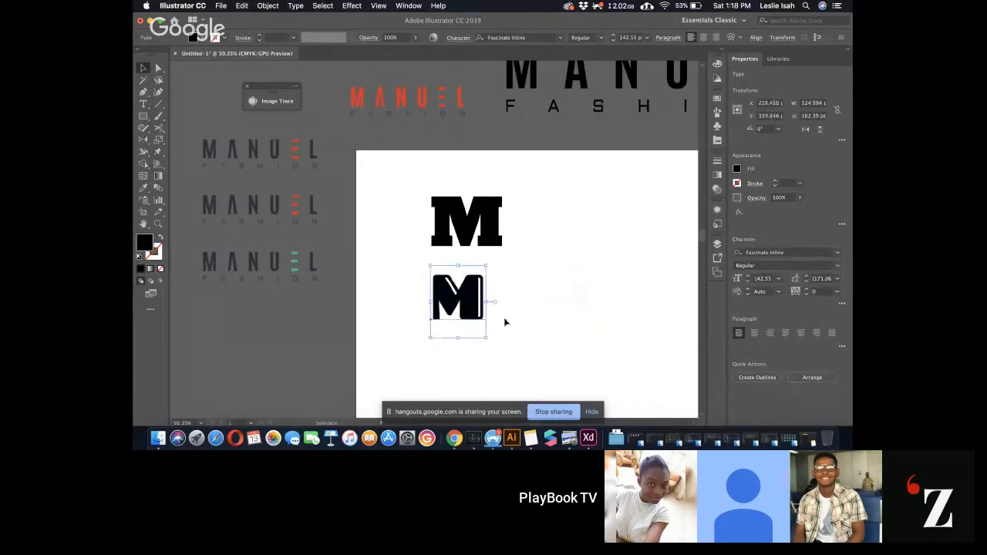
{"action": "left_click", "coordinate": [505, 322]}
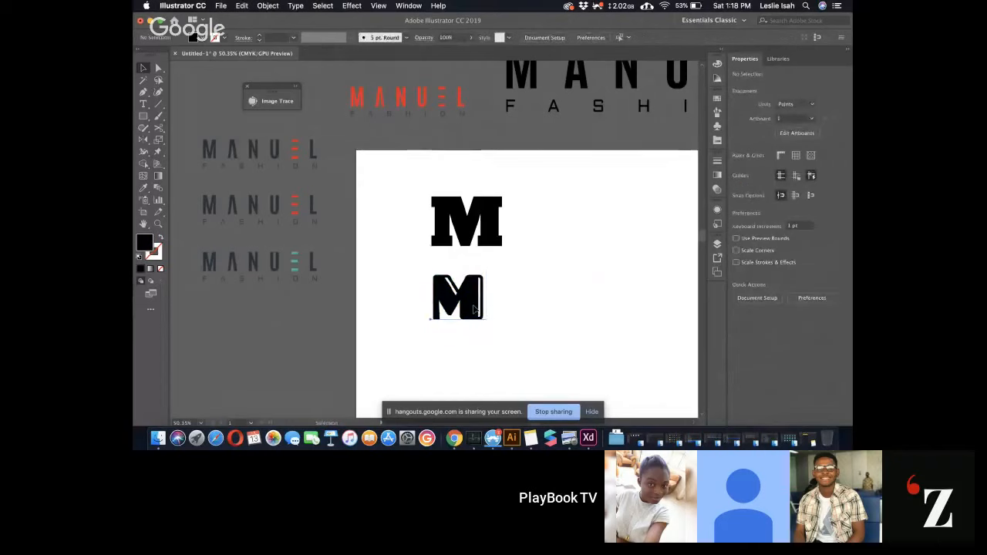
{"action": "left_click", "coordinate": [474, 308]}
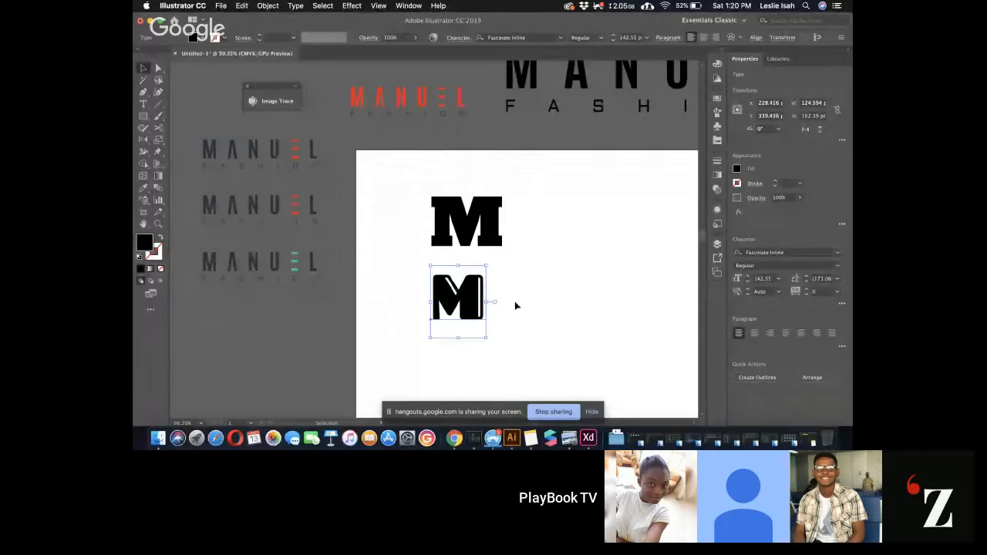
{"action": "left_click", "coordinate": [487, 229]}
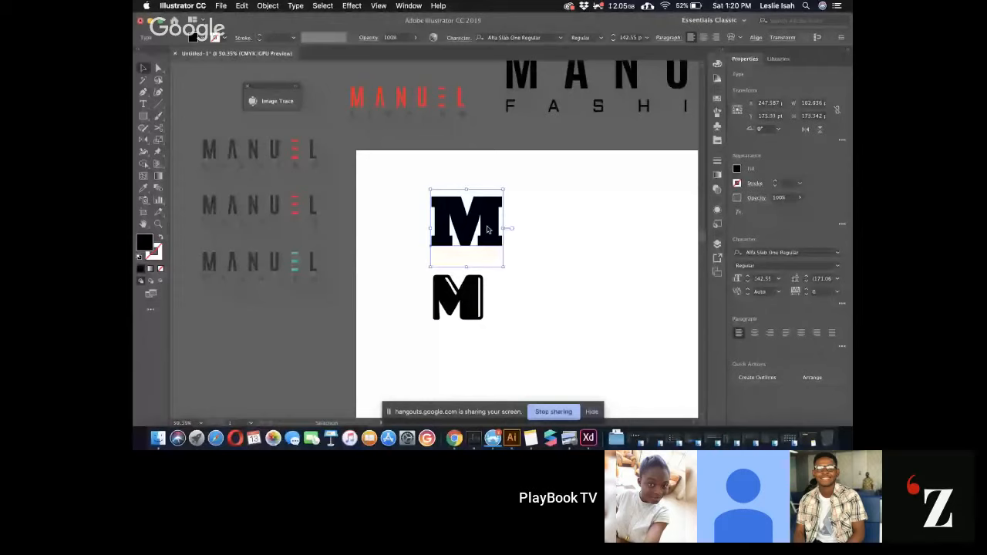
Draw a black rectangle about 40 by 114 pt beside the slab M and duplicate it horizontally to the right as a second stem
{"action": "left_click", "coordinate": [549, 205]}
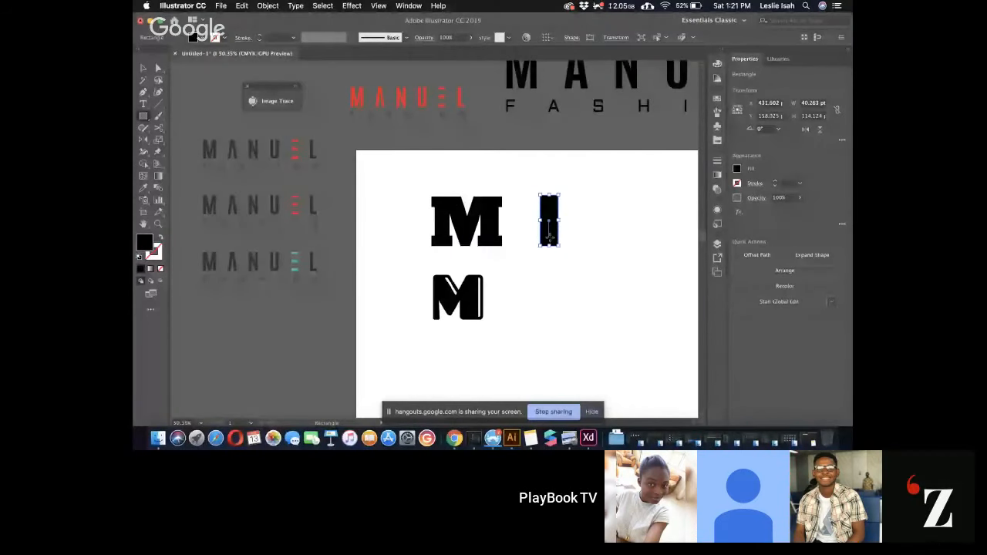
{"action": "left_click_drag", "start_coordinate": [549, 234], "coordinate": [602, 233]}
{"action": "left_click", "coordinate": [571, 263]}
Draw a black square about 82 pt wide below the stems and remove its upper-right anchor point to form a triangle
{"action": "key", "text": "m"}
{"action": "left_click_drag", "start_coordinate": [540, 275], "coordinate": [577, 308]}
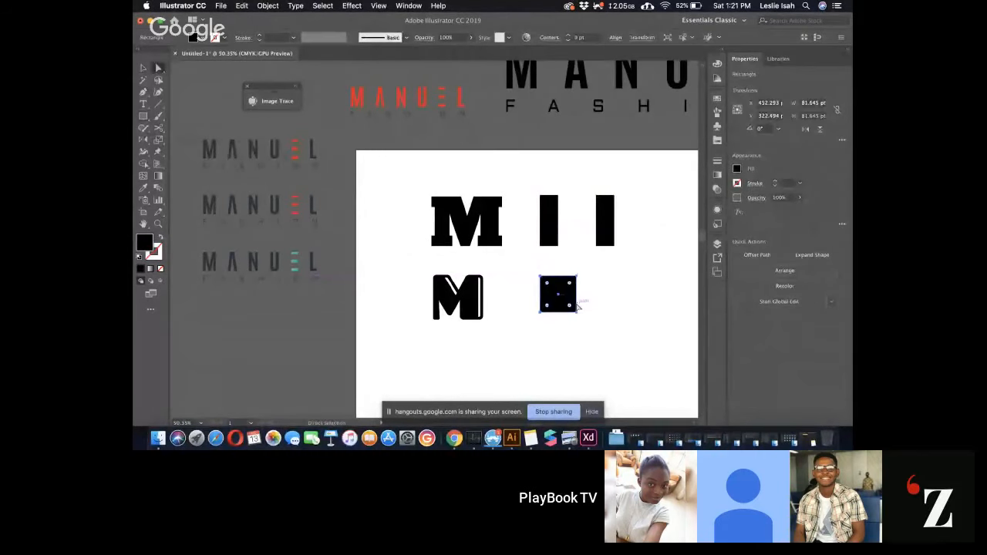
{"action": "key", "text": "p"}
{"action": "left_click", "coordinate": [576, 276]}
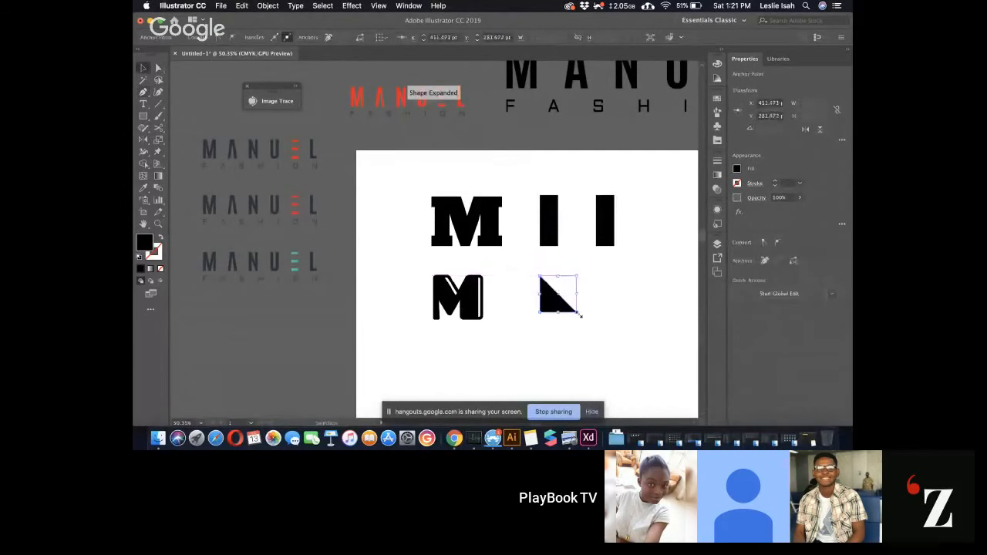
Rotate the triangle 45° so it points downward and place it between the two stems
{"action": "left_click", "coordinate": [578, 279]}
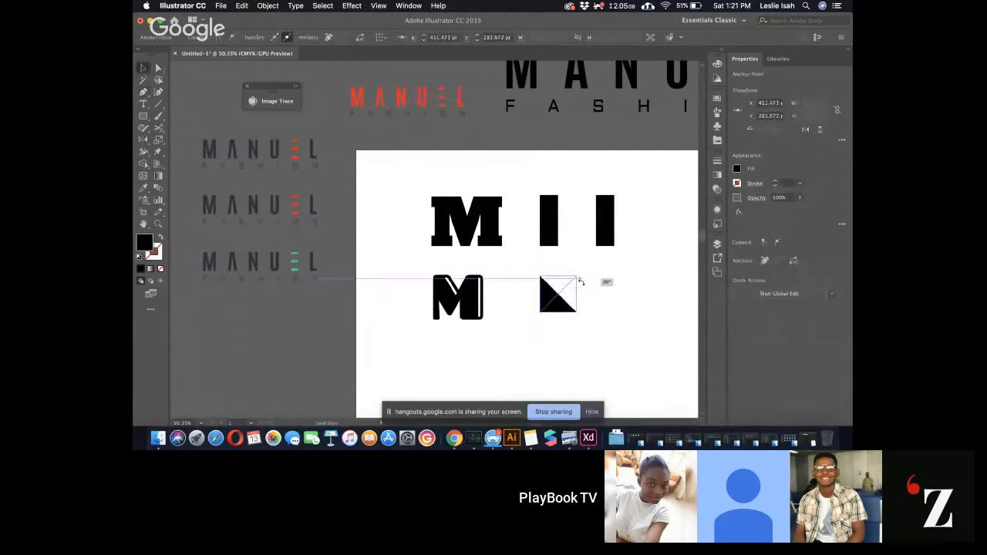
{"action": "left_click_drag", "start_coordinate": [582, 282], "coordinate": [583, 217]}
{"action": "left_click", "coordinate": [638, 237]}
{"action": "left_click", "coordinate": [642, 210]}
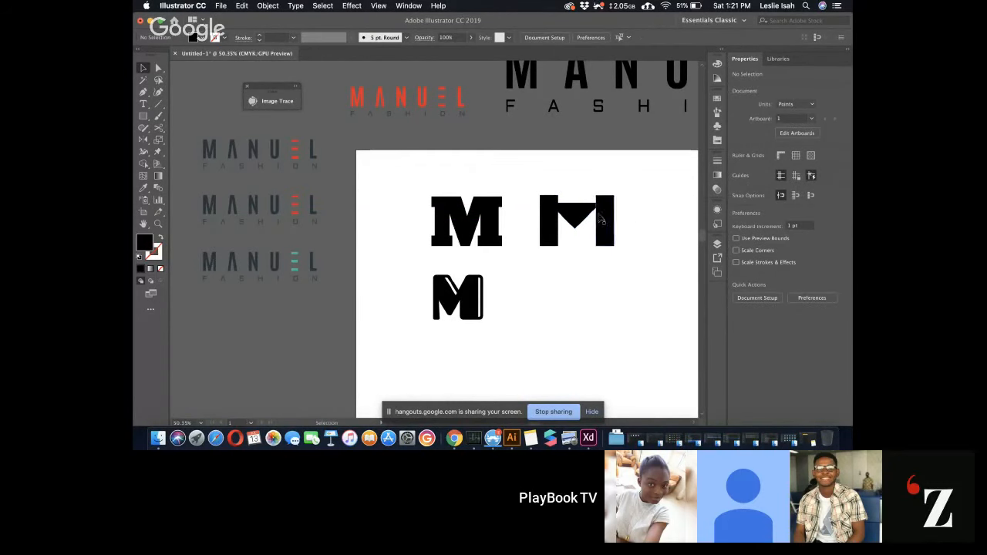
Move the triangle slightly lower between the stems so its tip sits closer to their base
{"action": "scroll", "coordinate": [599, 242], "scroll_direction": "up", "scroll_amount": 3}
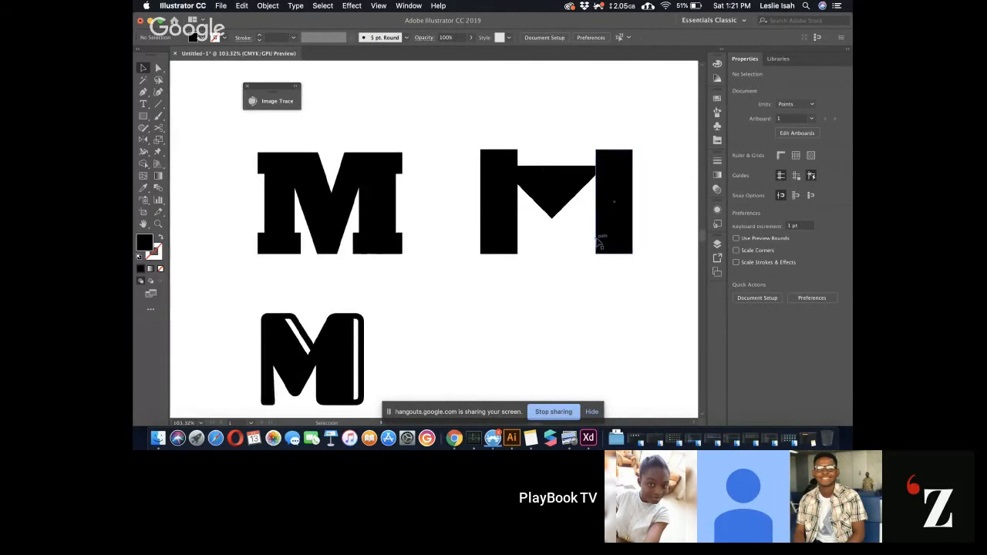
{"action": "left_click", "coordinate": [542, 191]}
{"action": "left_click_drag", "start_coordinate": [554, 195], "coordinate": [557, 208]}
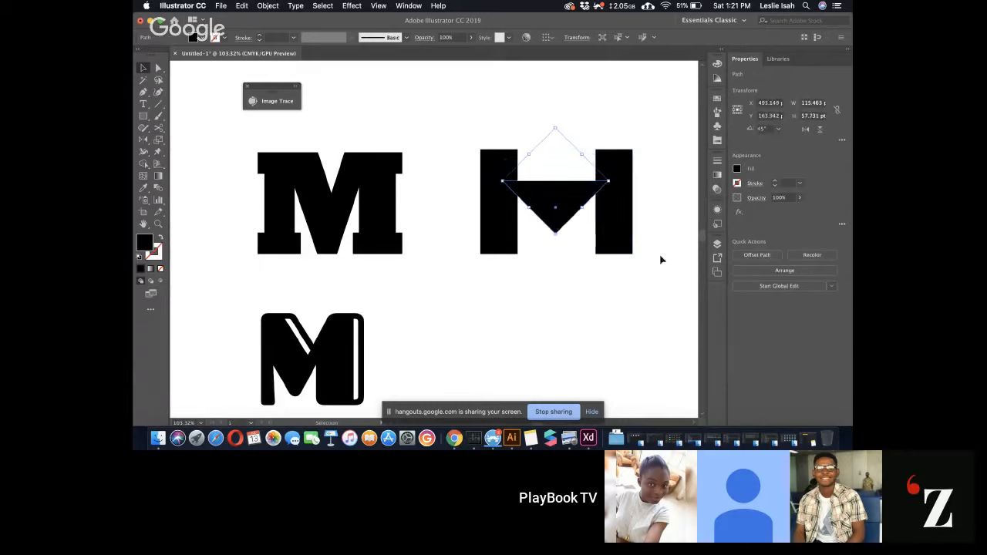
{"action": "left_click", "coordinate": [669, 233]}
Shorten both stems together from their upper ends until they are flush with the triangle's flat edge
{"action": "left_click", "coordinate": [624, 171]}
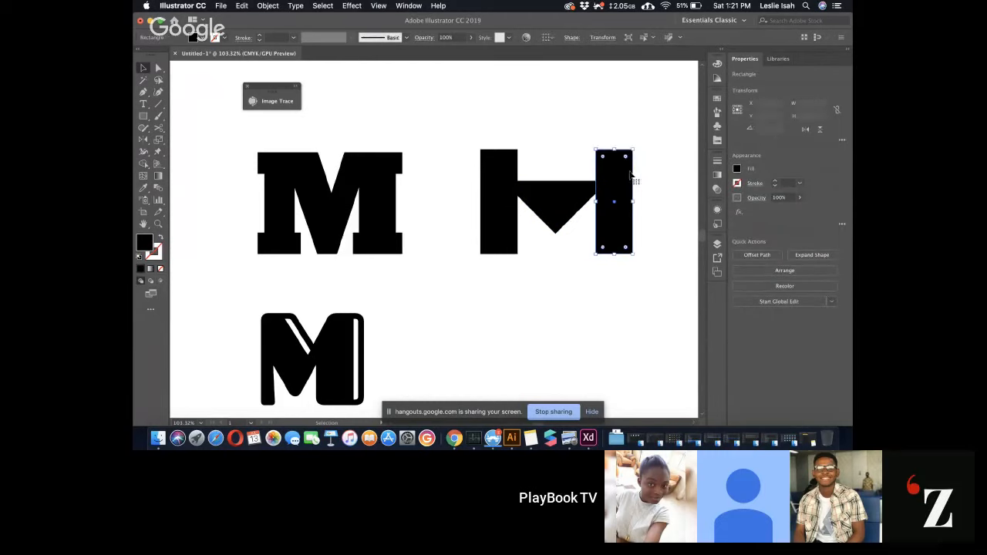
{"action": "left_click", "coordinate": [498, 168], "text": "shift"}
{"action": "left_click_drag", "start_coordinate": [556, 149], "coordinate": [555, 180]}
{"action": "left_click", "coordinate": [559, 170]}
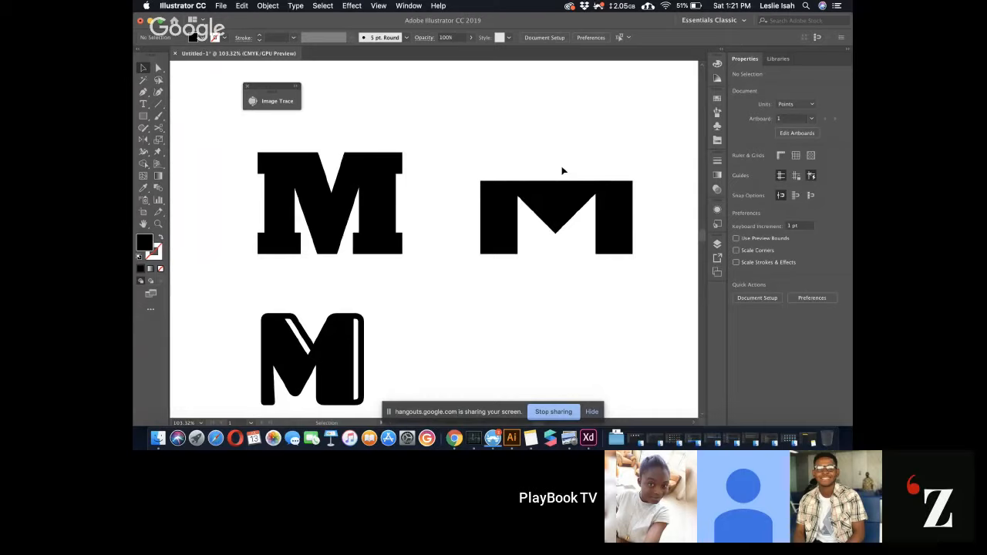
Duplicate the constructed M straight below the original and undo the narrowing of the copy
{"action": "left_click_drag", "start_coordinate": [464, 161], "coordinate": [667, 264]}
{"action": "scroll", "coordinate": [577, 248], "scroll_direction": "down", "scroll_amount": 3}
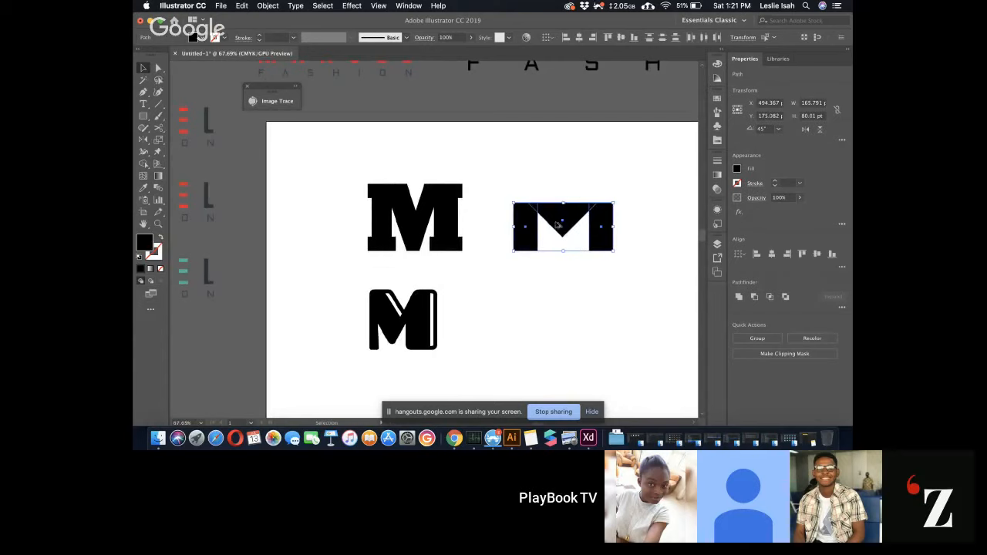
{"action": "left_click_drag", "start_coordinate": [560, 222], "coordinate": [544, 310]}
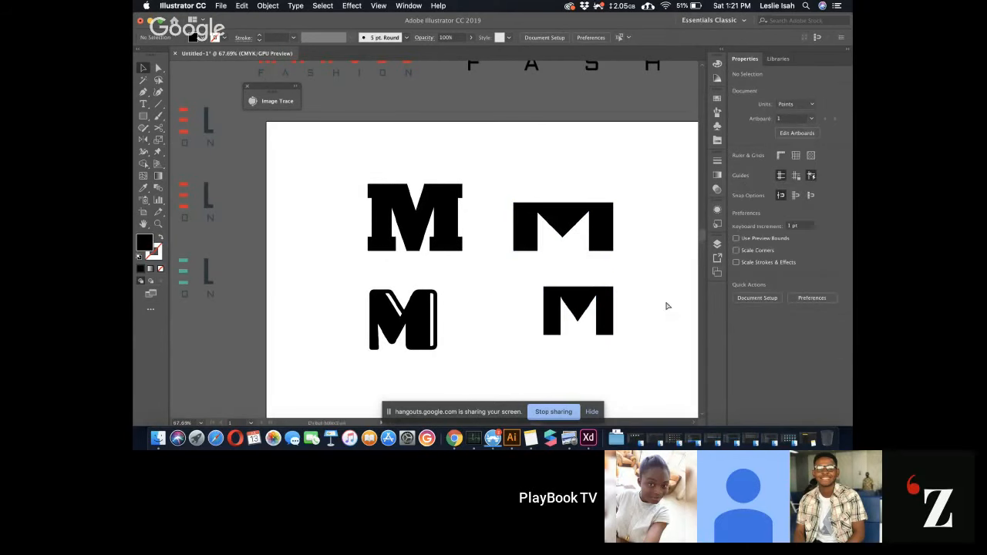
{"action": "key", "text": "ctrl+z"}
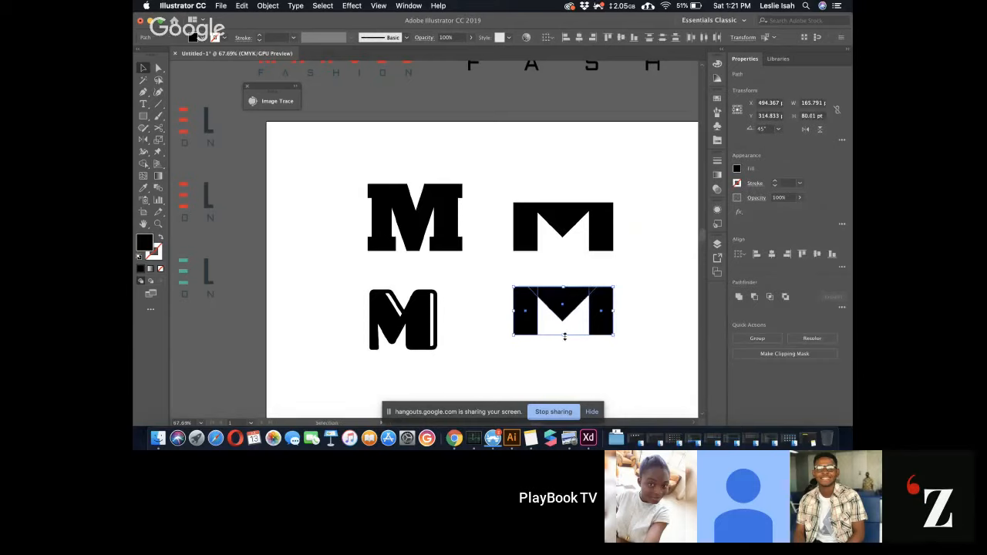
Shorten the lower M's stems from their base until they end level with the triangle's tip
{"action": "key", "text": "m"}
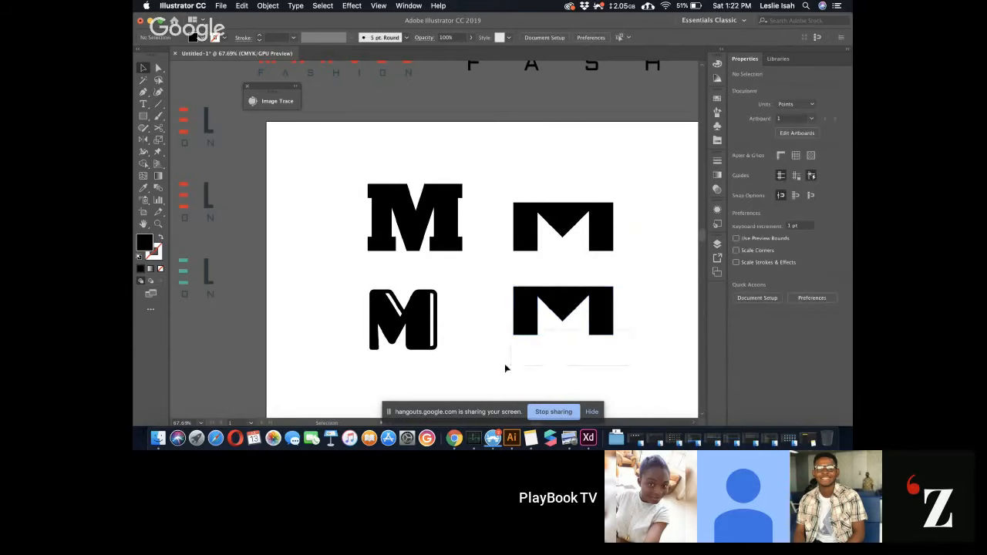
{"action": "left_click_drag", "start_coordinate": [566, 335], "coordinate": [565, 323]}
{"action": "left_click", "coordinate": [561, 336]}
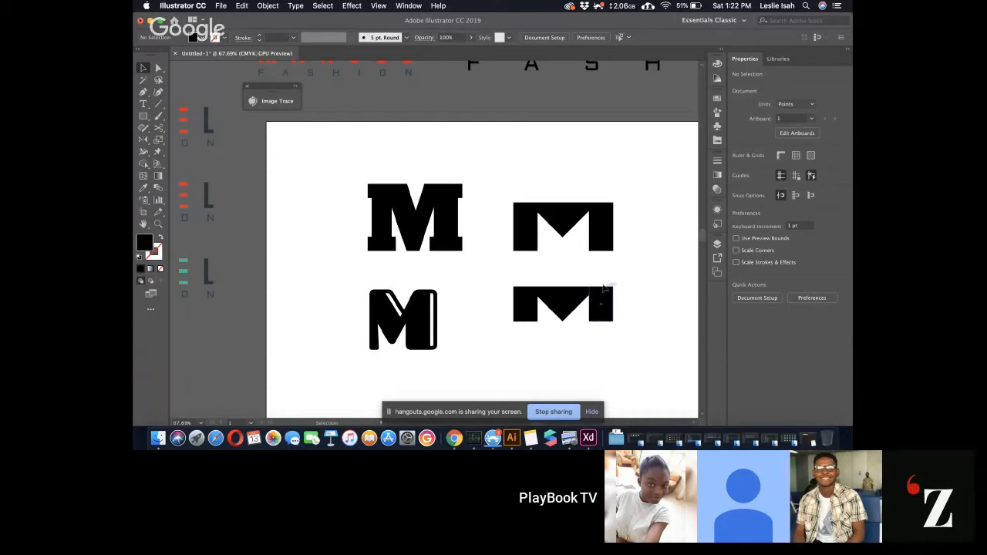
Duplicate the lower M's triangle straight up so it overlaps the original, and sample the artboard's white as its fill
{"action": "left_click", "coordinate": [571, 303]}
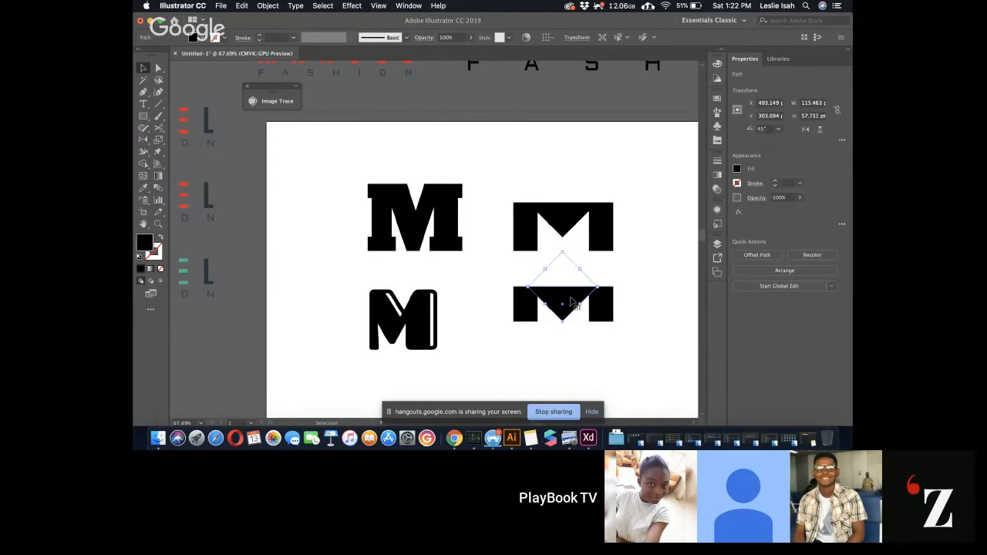
{"action": "left_click", "coordinate": [626, 269]}
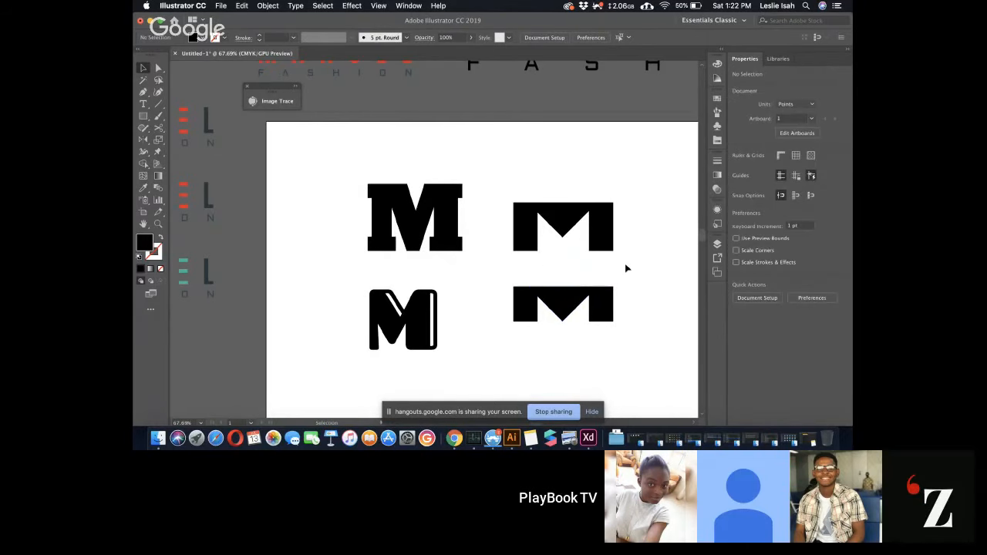
{"action": "left_click_drag", "start_coordinate": [567, 299], "coordinate": [563, 277]}
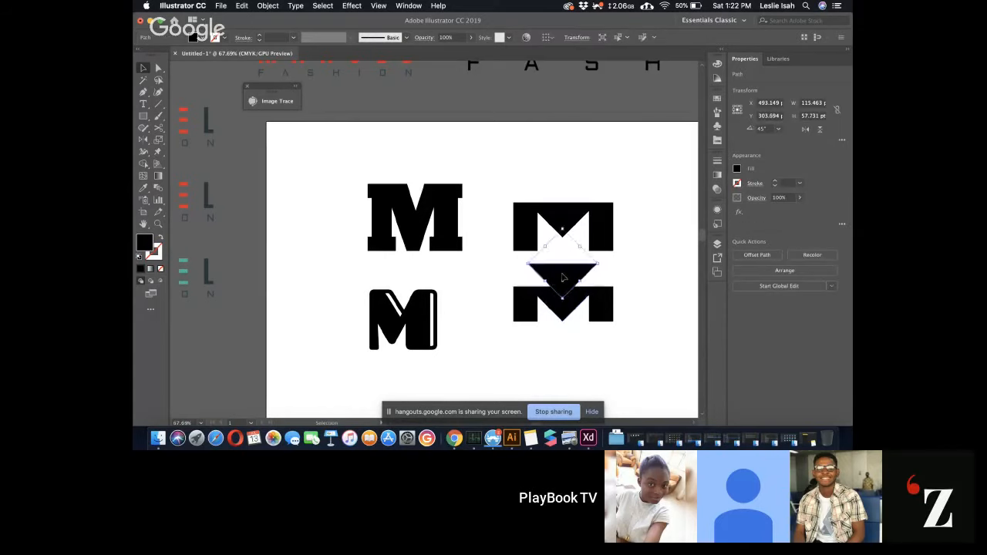
{"action": "key", "text": "i"}
{"action": "left_click", "coordinate": [658, 290]}
{"action": "key", "text": "v"}
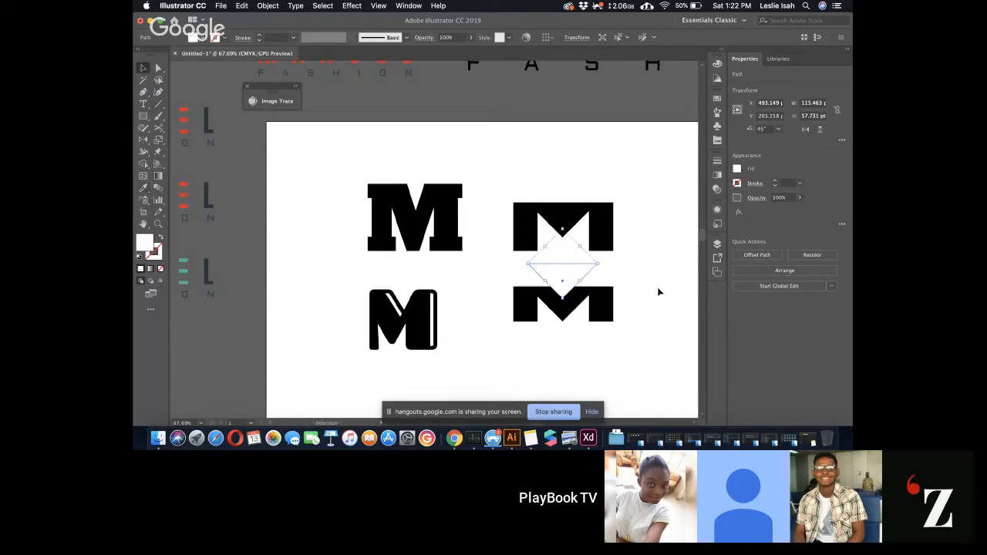
{"action": "left_click", "coordinate": [658, 290]}
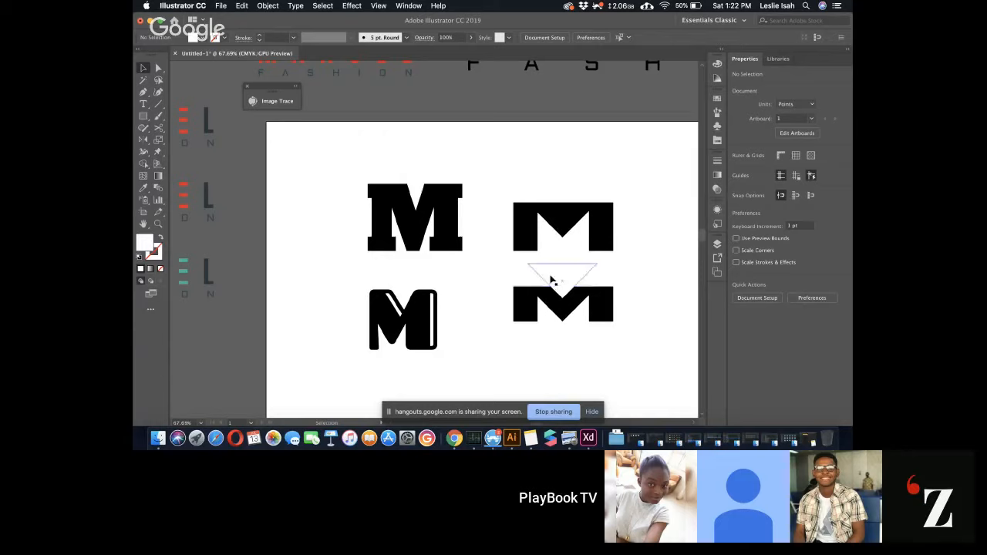
Cut the white triangle out of the lower M's black triangle with the Shape Builder to leave a V-shaped notch
{"action": "left_click_drag", "start_coordinate": [491, 271], "coordinate": [567, 284]}
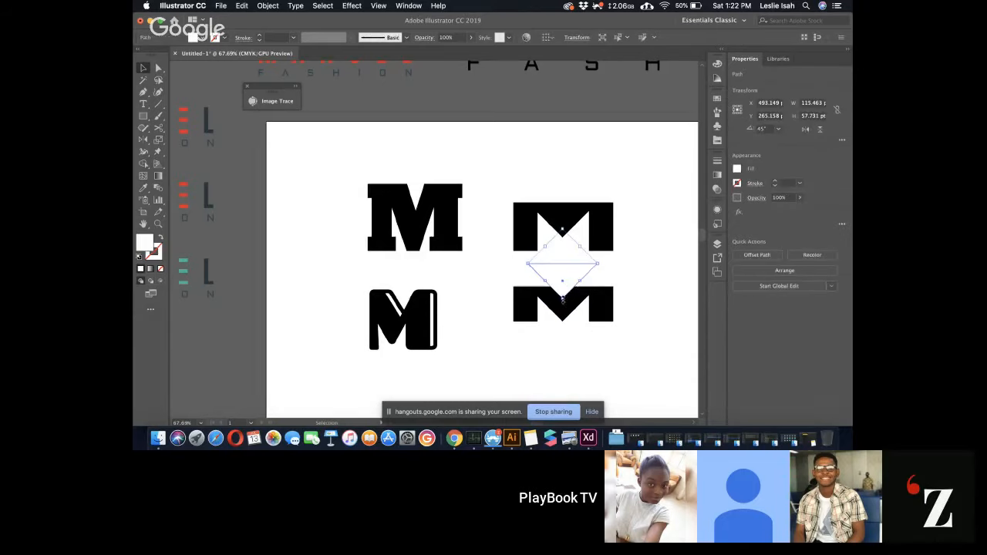
{"action": "left_click", "coordinate": [564, 308], "text": "shift"}
{"action": "key", "text": "shift+m"}
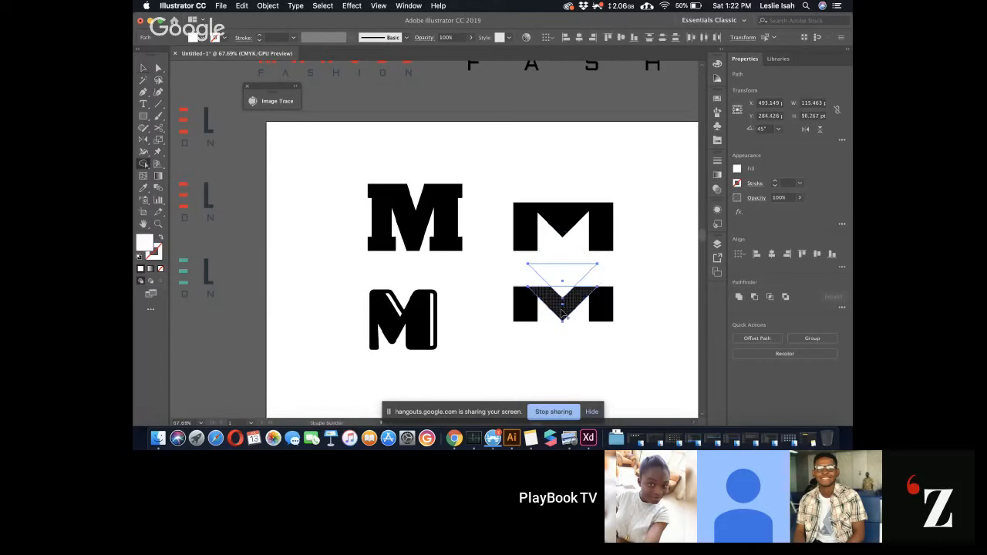
{"action": "left_click", "coordinate": [563, 287], "text": "alt"}
{"action": "key", "text": "v"}
{"action": "left_click", "coordinate": [621, 290]}
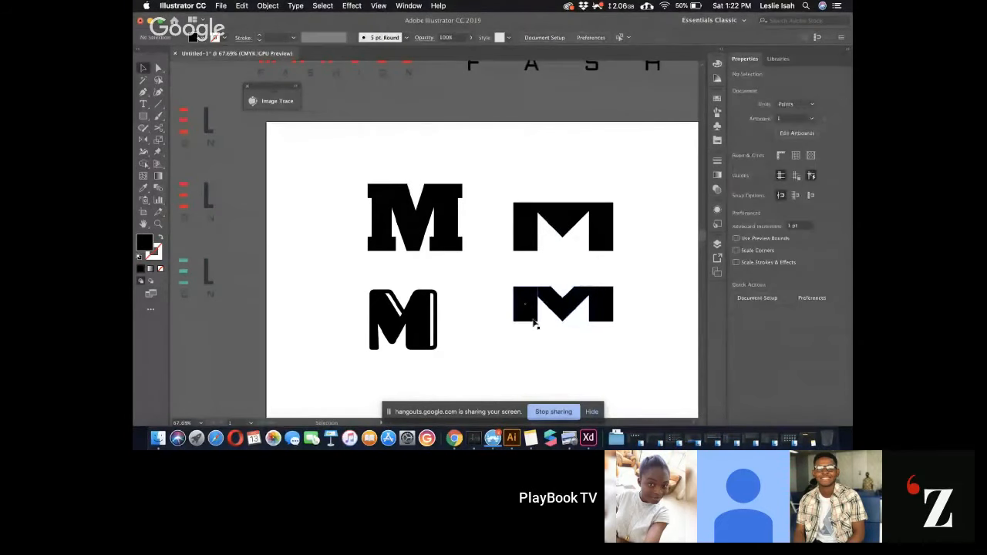
Narrow both stems of the lower M by moving their outer edges 10 pt inward
{"action": "left_click", "coordinate": [612, 291]}
{"action": "scroll", "coordinate": [612, 292], "scroll_direction": "up", "scroll_amount": 5}
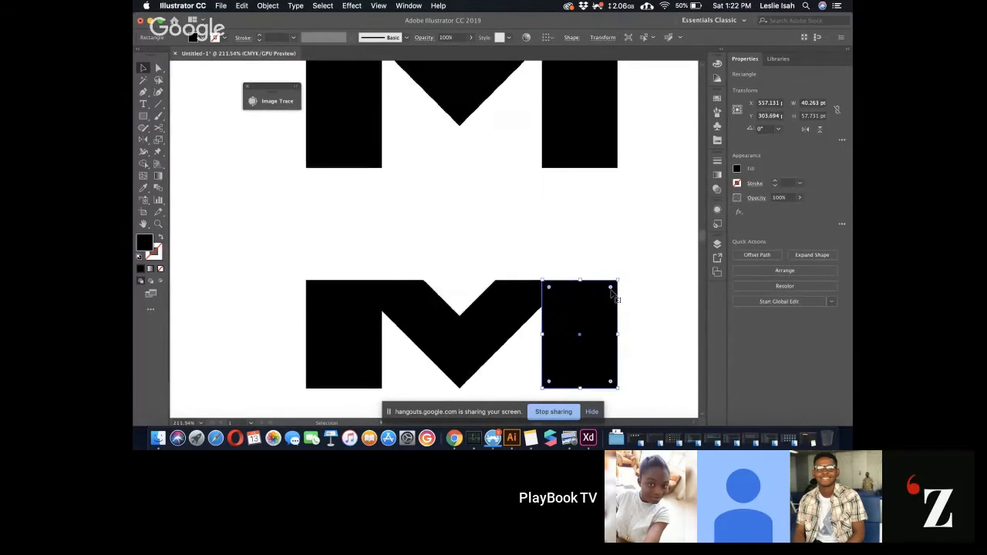
{"action": "scroll", "coordinate": [613, 291], "scroll_direction": "down", "scroll_amount": 5}
{"action": "key", "text": "a"}
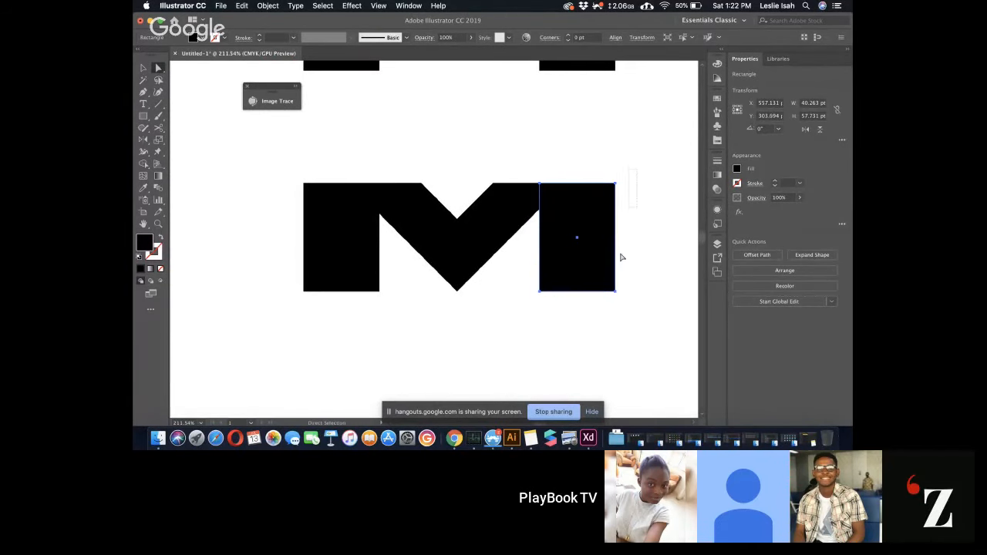
{"action": "left_click", "coordinate": [614, 292]}
{"action": "key", "text": "shift+Left"}
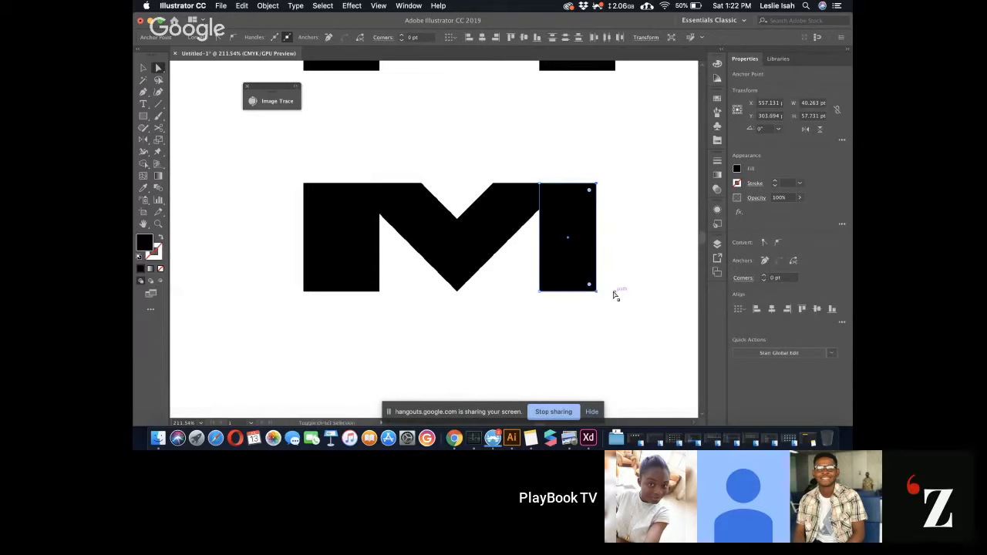
{"action": "left_click_drag", "start_coordinate": [281, 177], "coordinate": [314, 301]}
{"action": "key", "text": "shift+Right"}
{"action": "left_click", "coordinate": [406, 345]}
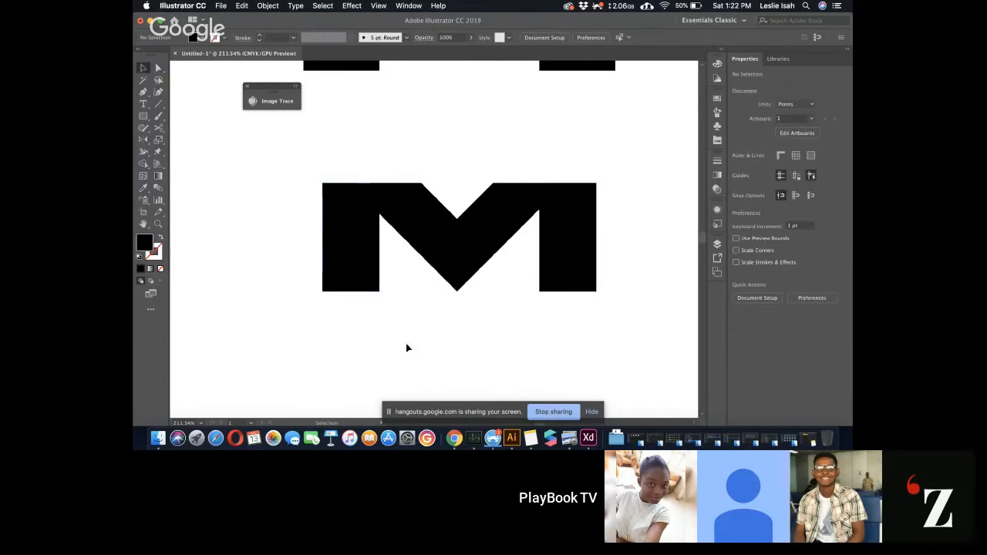
Duplicate the notched M horizontally to the right of itself
{"action": "key", "text": "super+0"}
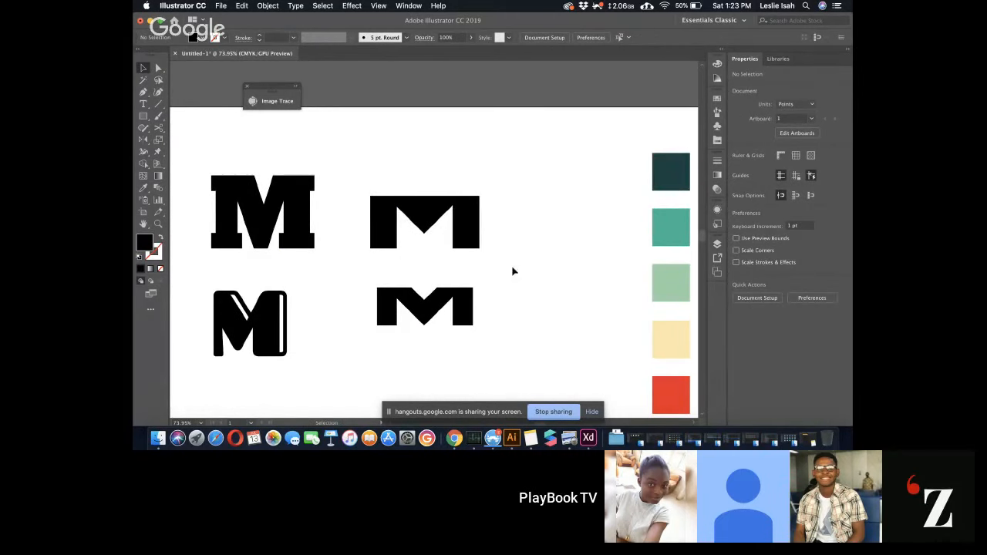
{"action": "left_click_drag", "start_coordinate": [510, 272], "coordinate": [370, 346]}
{"action": "left_click_drag", "start_coordinate": [425, 306], "coordinate": [559, 306]}
{"action": "left_click", "coordinate": [549, 338]}
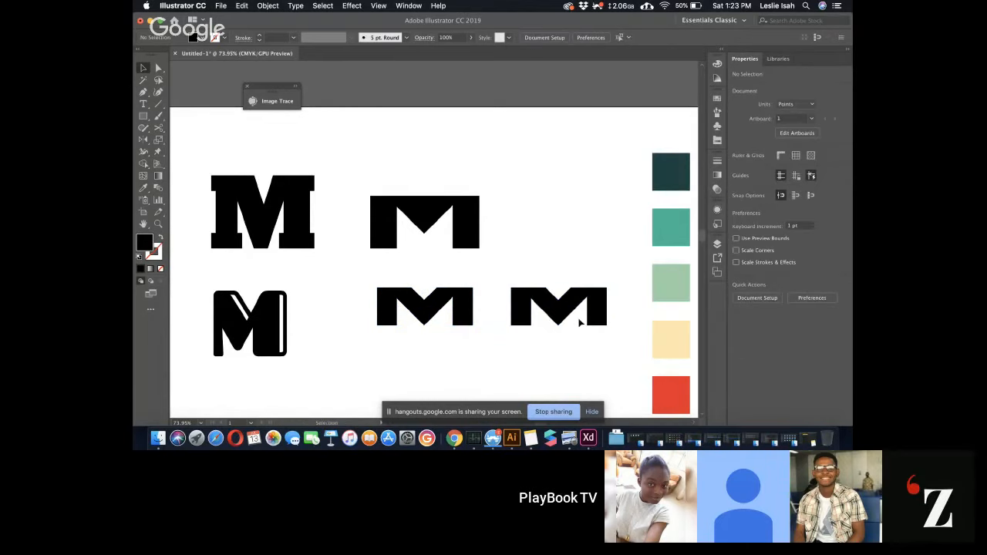
Round the two upper corners beside the V notch of the duplicated M into wide, smooth curves
{"action": "scroll", "coordinate": [580, 322], "scroll_direction": "up", "scroll_amount": 3}
{"action": "key", "text": "s"}
{"action": "key", "text": "a"}
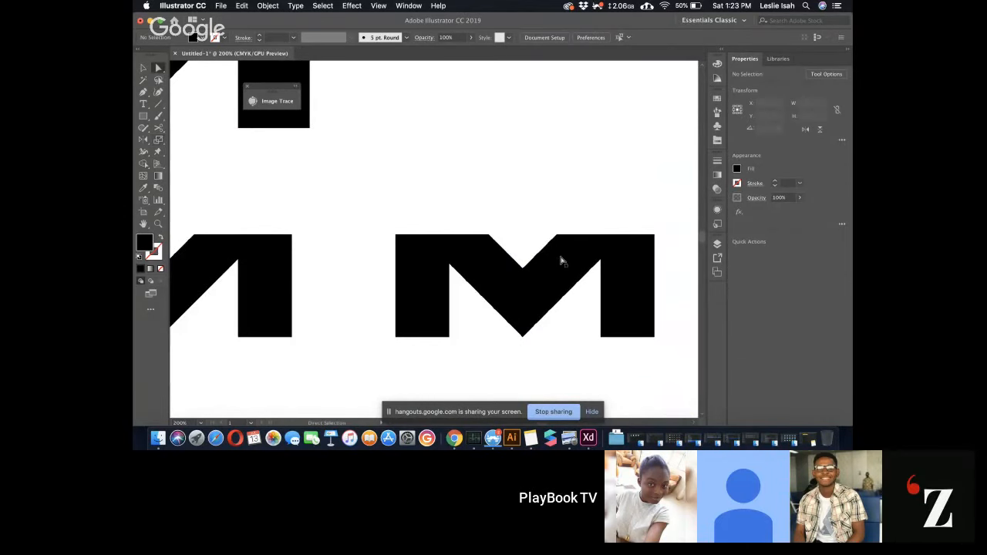
{"action": "left_click", "coordinate": [562, 257]}
{"action": "left_click", "coordinate": [557, 234]}
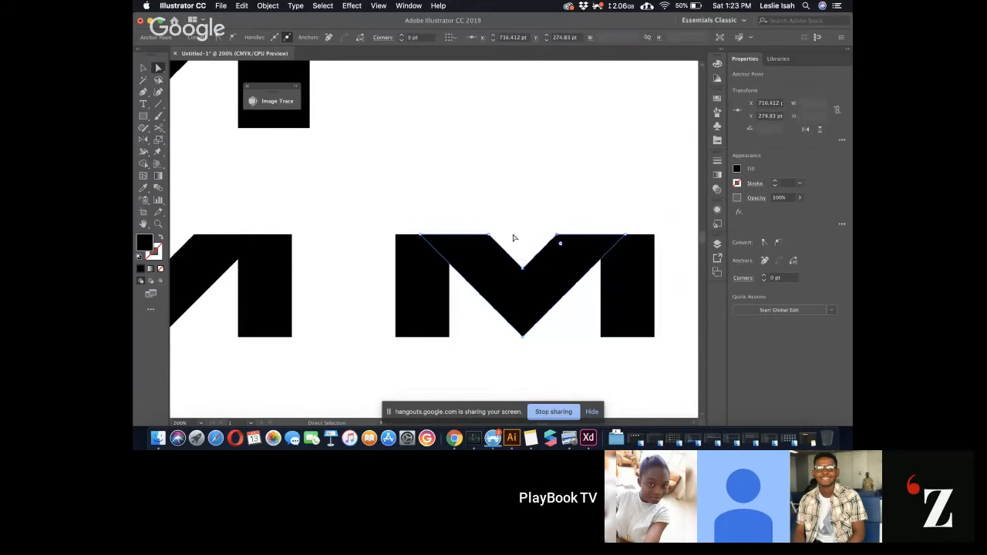
{"action": "left_click", "coordinate": [488, 239], "text": "shift"}
{"action": "left_click_drag", "start_coordinate": [560, 249], "coordinate": [591, 308]}
{"action": "left_click", "coordinate": [600, 150]}
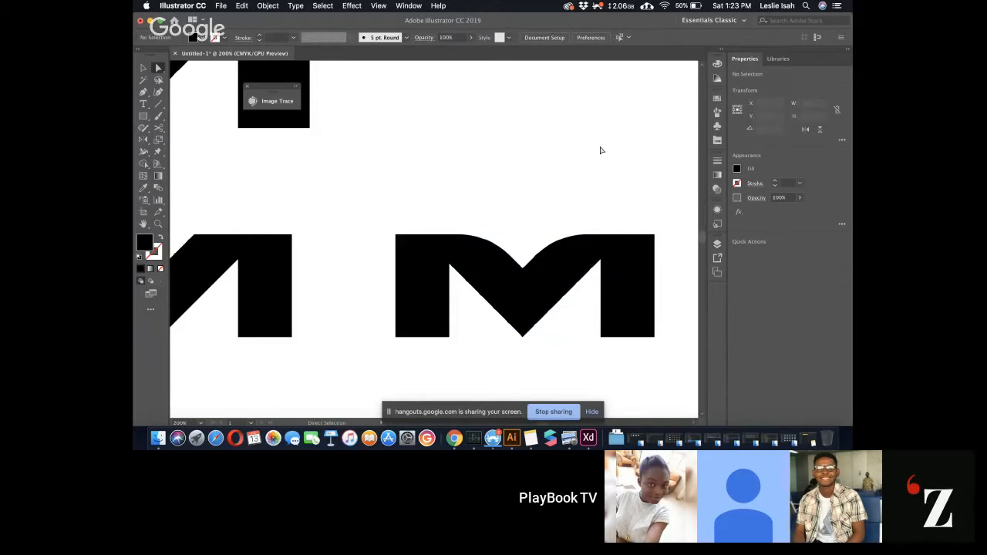
Round the inner bottom corners of both stems of the duplicated M into wide curves
{"action": "scroll", "coordinate": [601, 150], "scroll_direction": "down", "scroll_amount": 5}
{"action": "scroll", "coordinate": [602, 150], "scroll_direction": "up", "scroll_amount": 4}
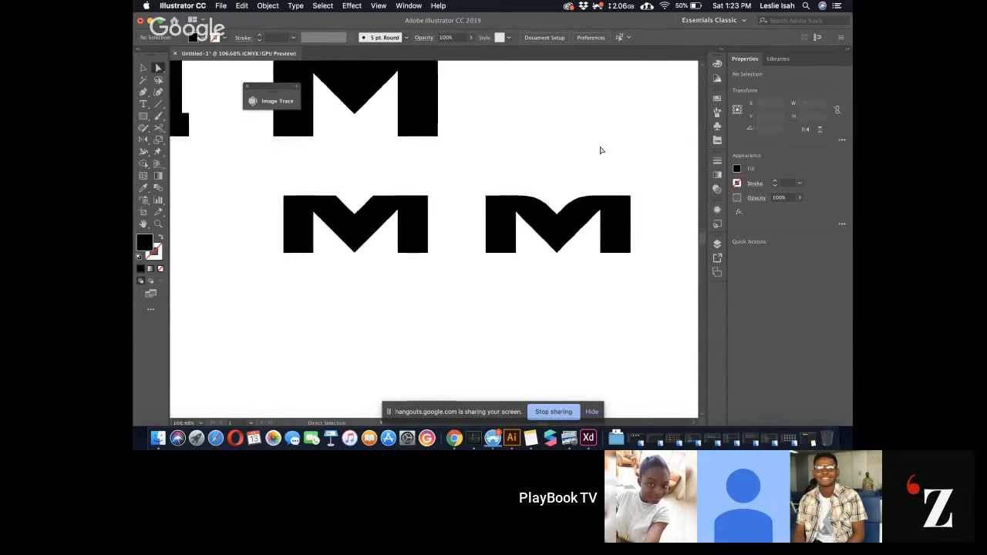
{"action": "scroll", "coordinate": [601, 150], "scroll_direction": "up", "scroll_amount": 1}
{"action": "left_click", "coordinate": [606, 310]}
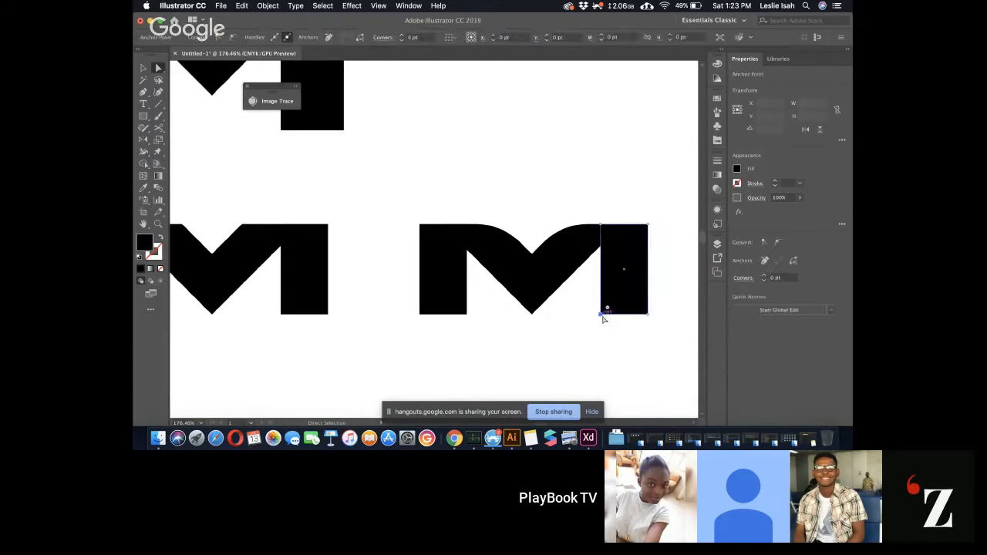
{"action": "left_click", "coordinate": [467, 315], "text": "shift"}
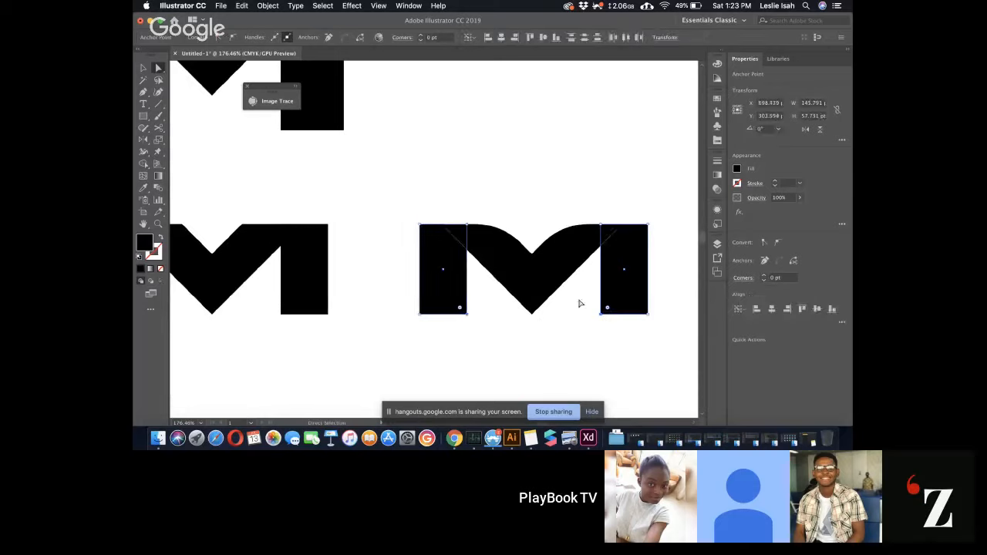
{"action": "left_click_drag", "start_coordinate": [607, 310], "coordinate": [660, 249]}
{"action": "left_click", "coordinate": [667, 230]}
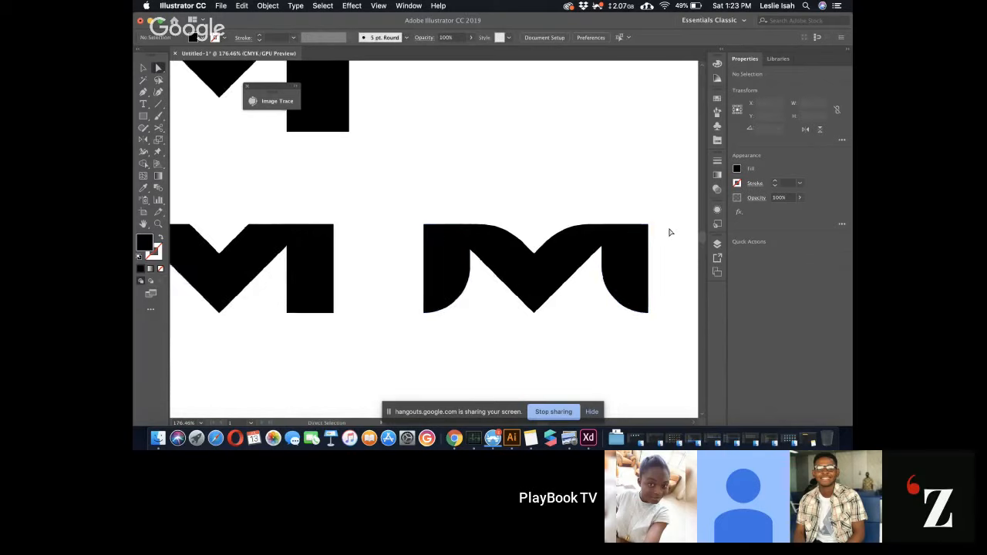
{"action": "scroll", "coordinate": [670, 232], "scroll_direction": "down", "scroll_amount": 3}
{"action": "scroll", "coordinate": [669, 231], "scroll_direction": "down", "scroll_amount": 3}
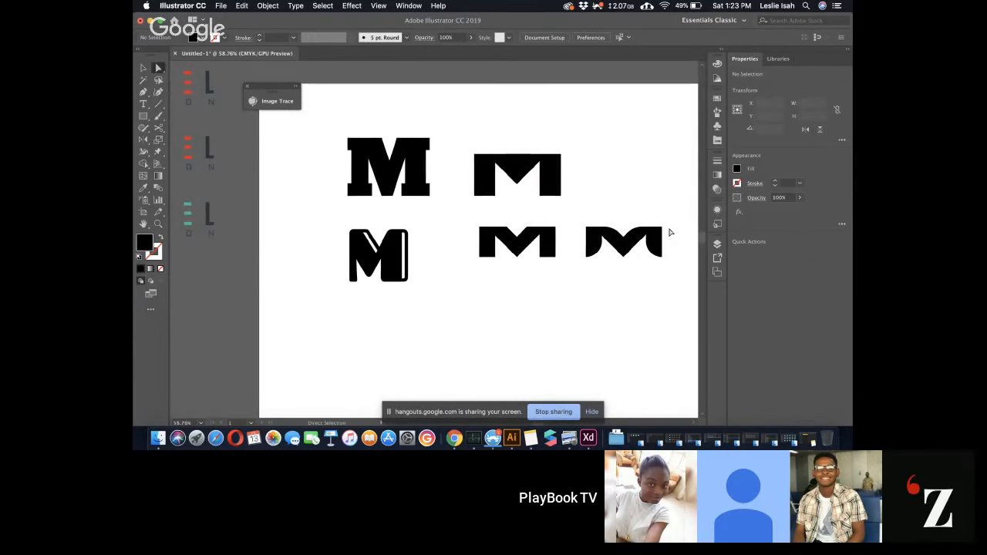
{"action": "scroll", "coordinate": [669, 231], "scroll_direction": "up", "scroll_amount": 1}
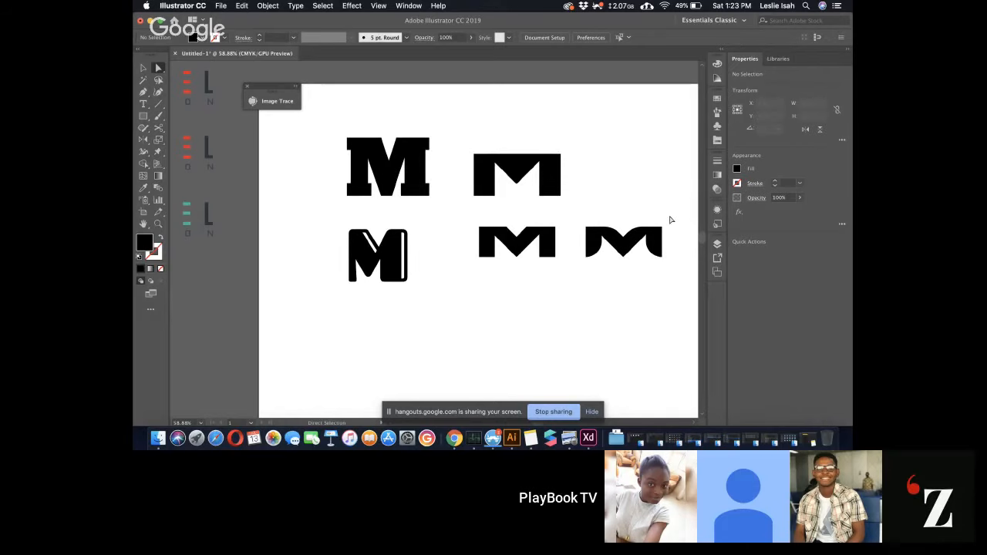
{"action": "scroll", "coordinate": [670, 219], "scroll_direction": "up", "scroll_amount": 4}
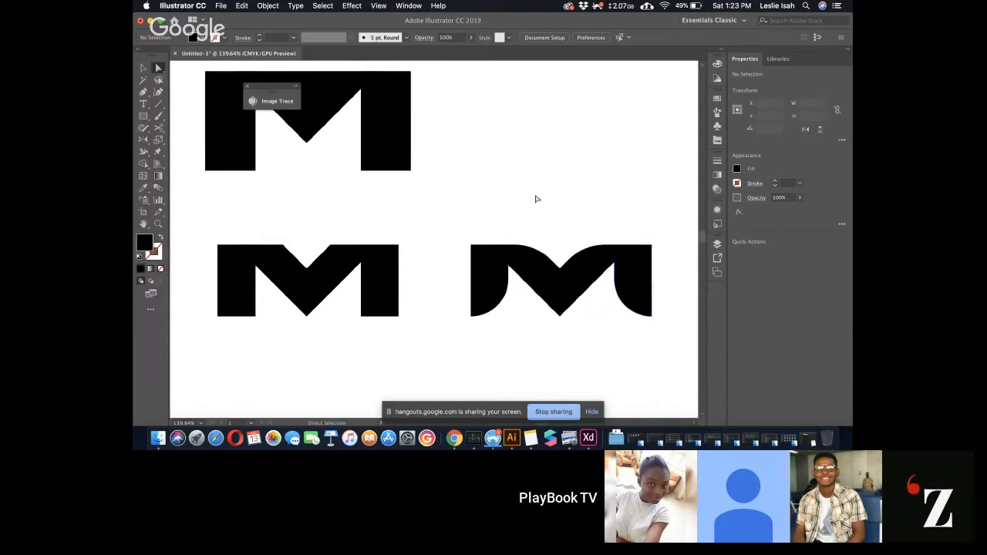
Duplicate the whole curved M vertically into the empty space directly below it
{"action": "key", "text": "v"}
{"action": "scroll", "coordinate": [537, 199], "scroll_direction": "up", "scroll_amount": 2}
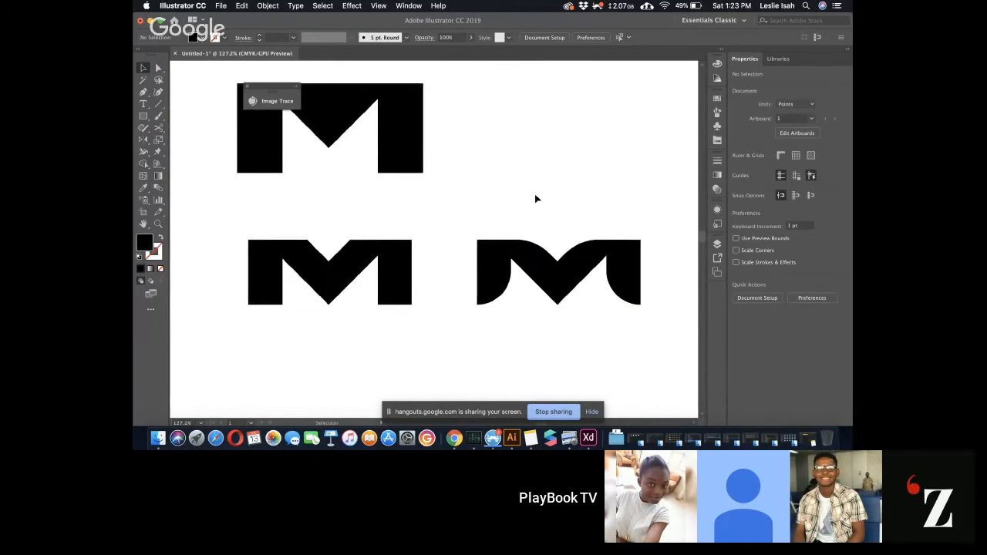
{"action": "scroll", "coordinate": [537, 199], "scroll_direction": "down", "scroll_amount": 1}
{"action": "left_click", "coordinate": [539, 299]}
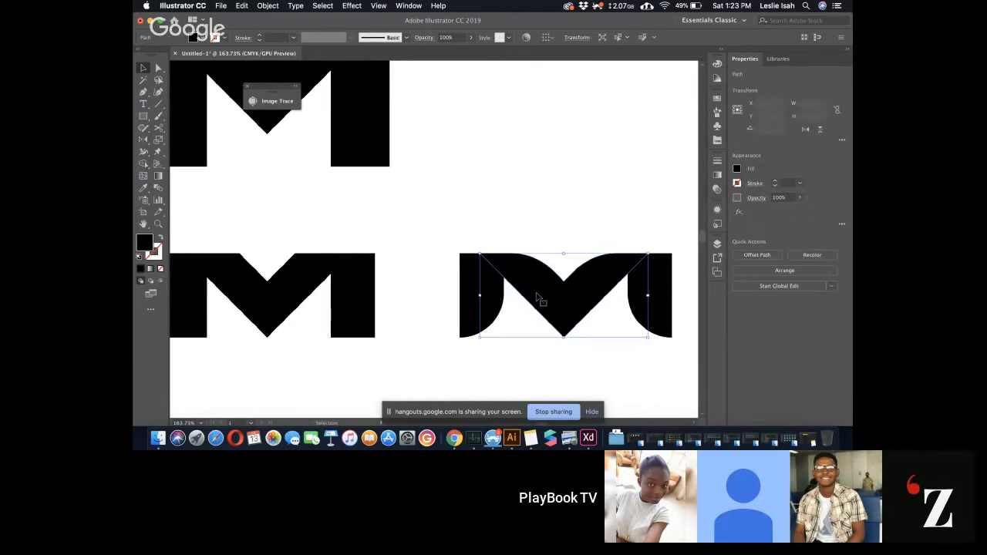
{"action": "scroll", "coordinate": [538, 299], "scroll_direction": "down", "scroll_amount": 3}
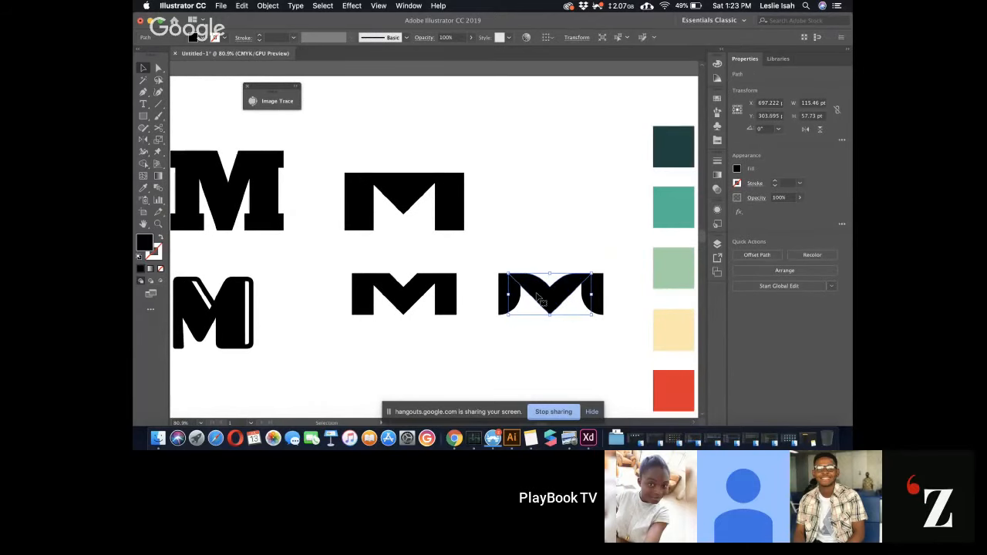
{"action": "left_click_drag", "start_coordinate": [502, 247], "coordinate": [613, 350]}
{"action": "scroll", "coordinate": [614, 350], "scroll_direction": "down", "scroll_amount": 5}
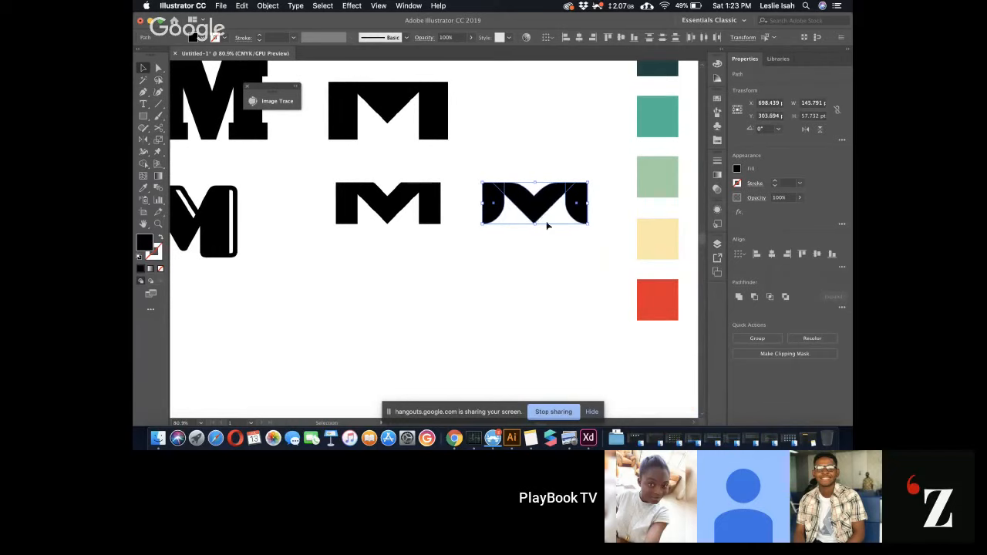
{"action": "left_click_drag", "start_coordinate": [546, 222], "coordinate": [538, 306]}
{"action": "left_click", "coordinate": [553, 252]}
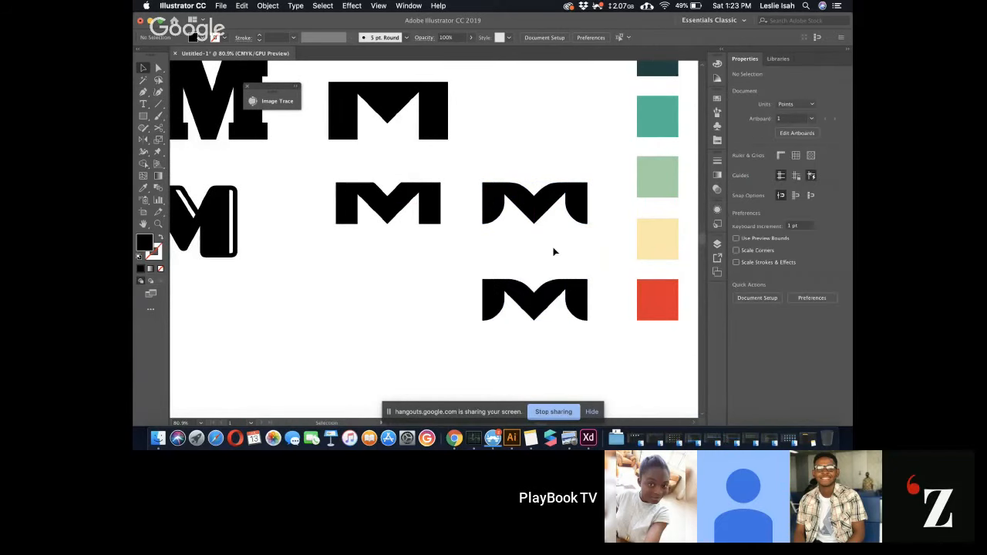
Move the left stem of the new lower M inward until its outer edge meets the V shape's outer tip
{"action": "scroll", "coordinate": [553, 251], "scroll_direction": "up", "scroll_amount": 2}
{"action": "left_click", "coordinate": [468, 321]}
{"action": "scroll", "coordinate": [474, 325], "scroll_direction": "up", "scroll_amount": 2}
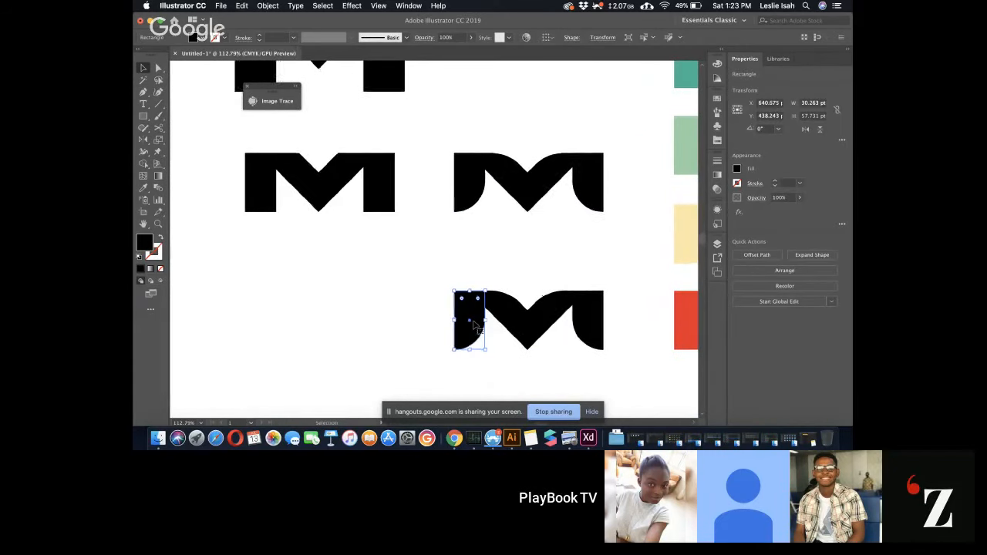
{"action": "left_click_drag", "start_coordinate": [463, 324], "coordinate": [485, 323]}
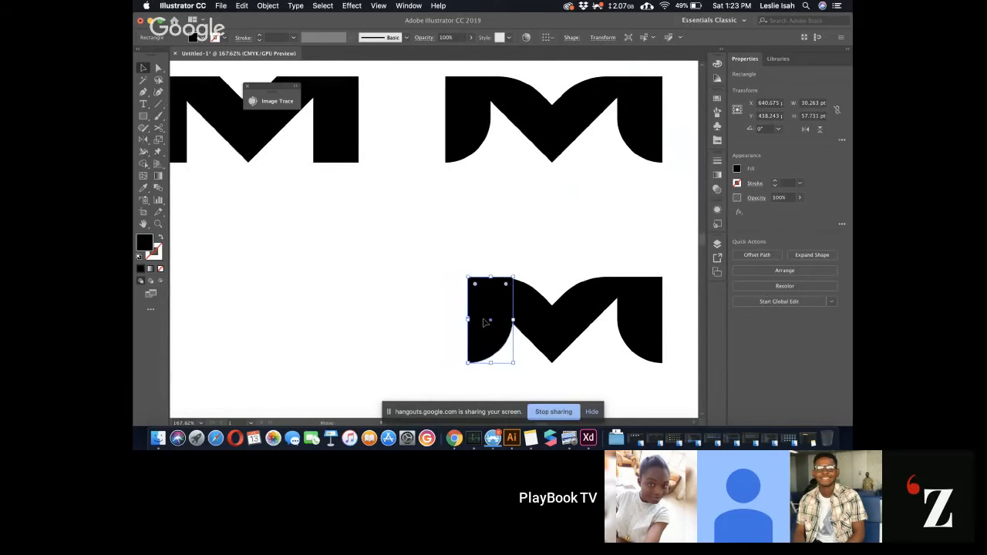
{"action": "left_click", "coordinate": [532, 240]}
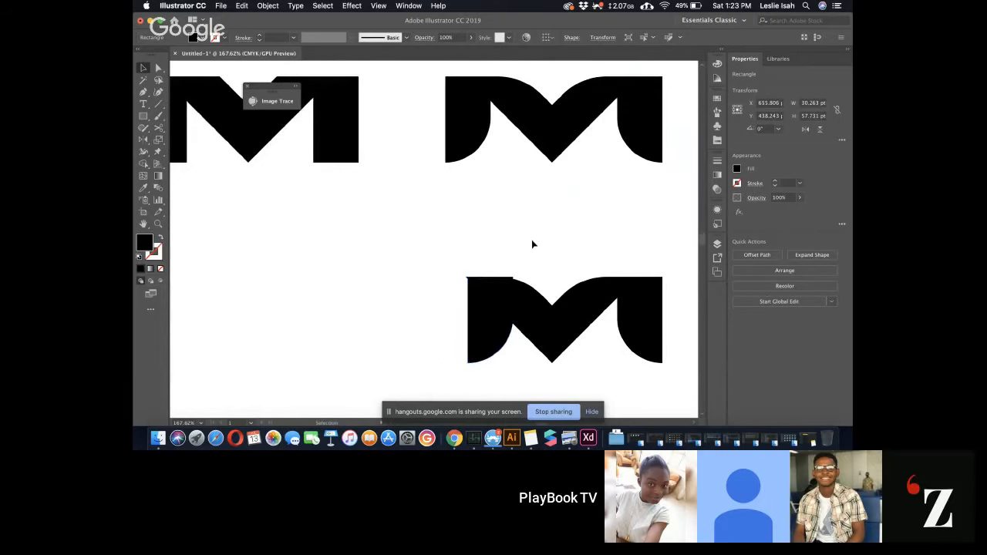
{"action": "left_click", "coordinate": [473, 324]}
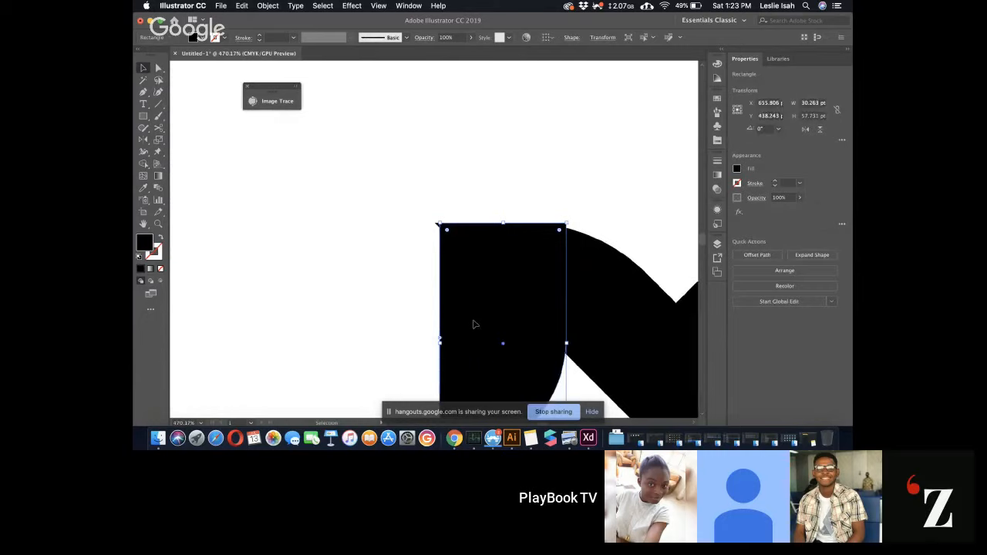
{"action": "left_click_drag", "start_coordinate": [473, 325], "coordinate": [469, 324]}
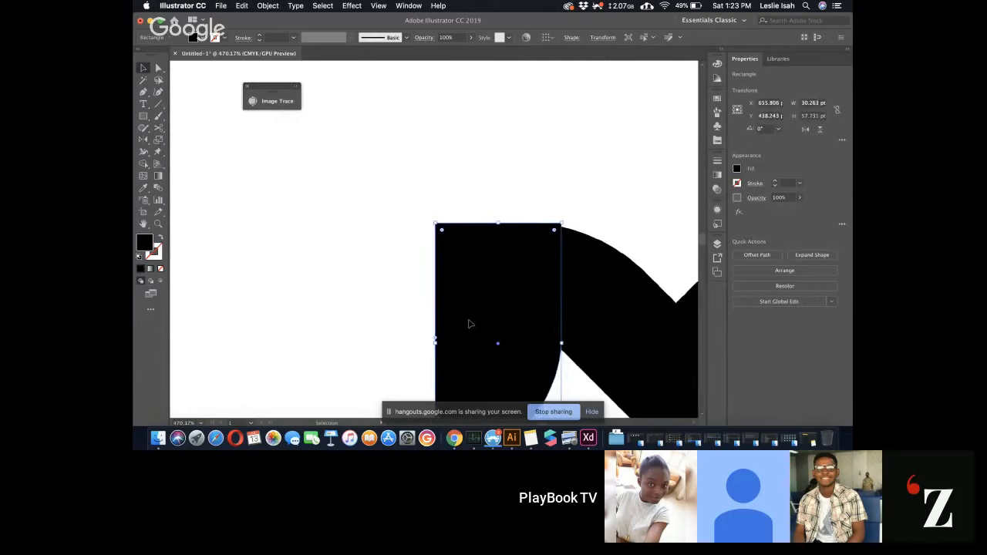
{"action": "left_click", "coordinate": [563, 201]}
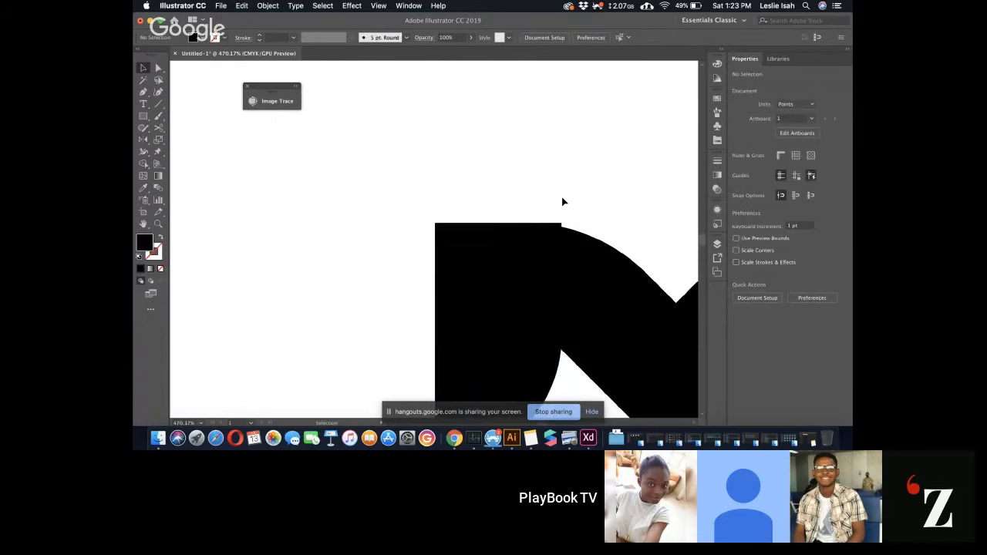
Lower the left stem's upper inner anchor point so that corner sits beneath the V shape's smooth curve
{"action": "left_click", "coordinate": [537, 242]}
{"action": "key", "text": "a"}
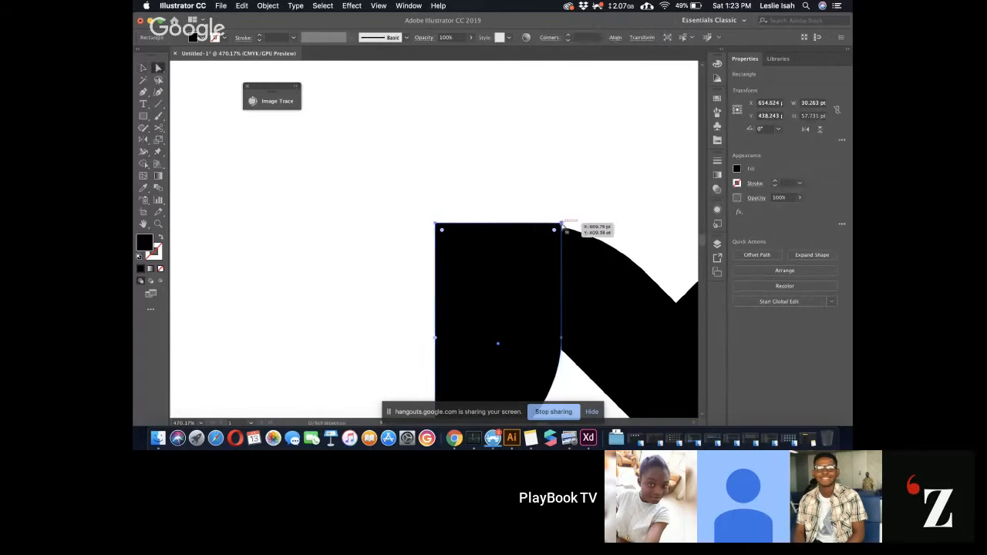
{"action": "left_click", "coordinate": [561, 225]}
{"action": "left_click_drag", "start_coordinate": [561, 224], "coordinate": [561, 237]}
{"action": "left_click", "coordinate": [578, 201]}
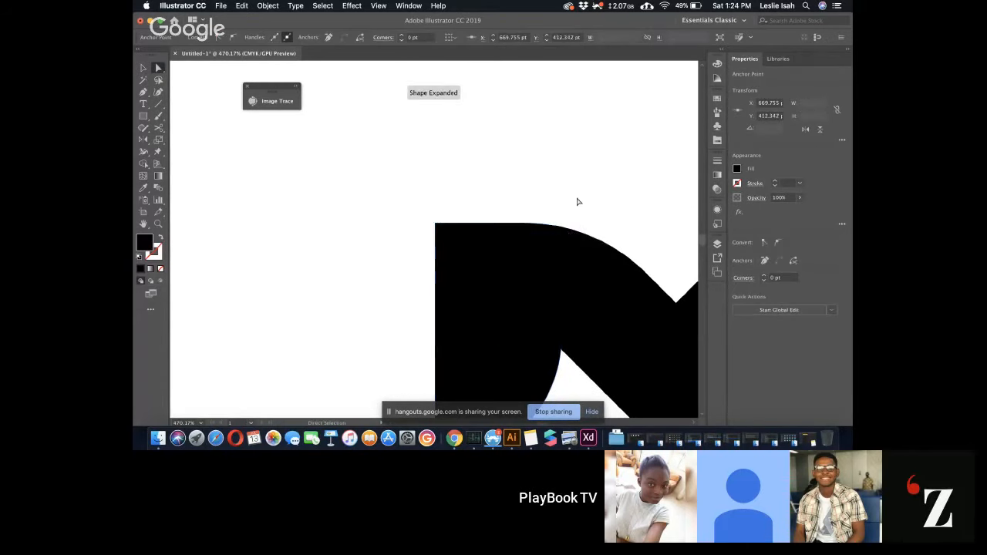
Move the lower M's right stem inward to the V shape's outer tip and lower its upper inner corner beneath the curve
{"action": "scroll", "coordinate": [577, 201], "scroll_direction": "down", "scroll_amount": 4}
{"action": "scroll", "coordinate": [577, 202], "scroll_direction": "right", "scroll_amount": 5}
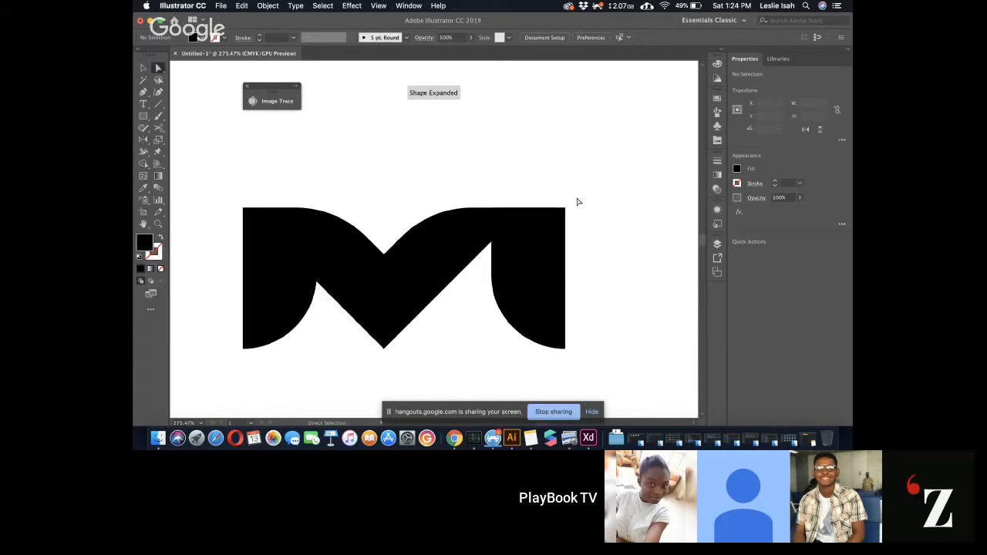
{"action": "left_click", "coordinate": [540, 247]}
{"action": "left_click_drag", "start_coordinate": [542, 251], "coordinate": [504, 246]}
{"action": "scroll", "coordinate": [510, 251], "scroll_direction": "up", "scroll_amount": 5}
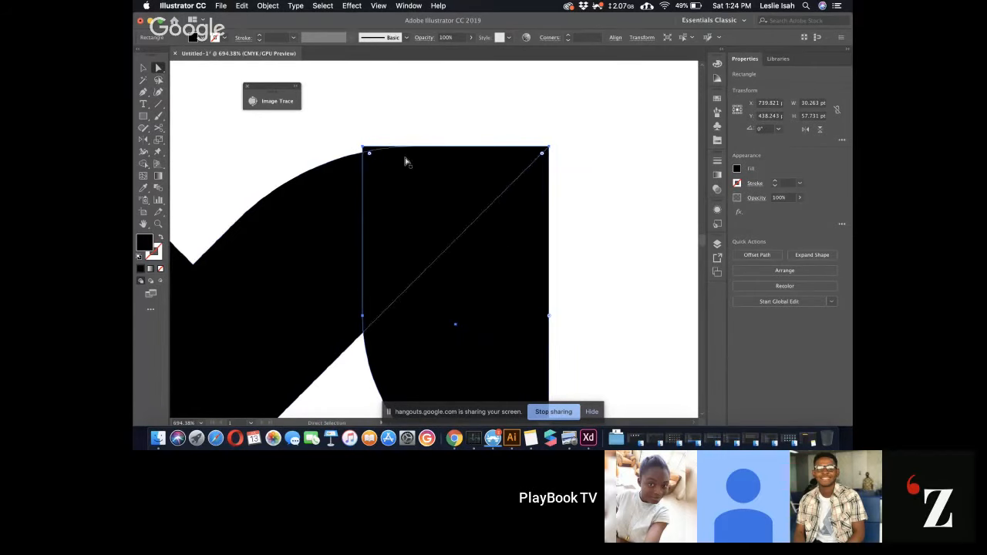
{"action": "left_click_drag", "start_coordinate": [364, 151], "coordinate": [371, 187]}
{"action": "left_click", "coordinate": [434, 104]}
{"action": "scroll", "coordinate": [433, 104], "scroll_direction": "down", "scroll_amount": 3}
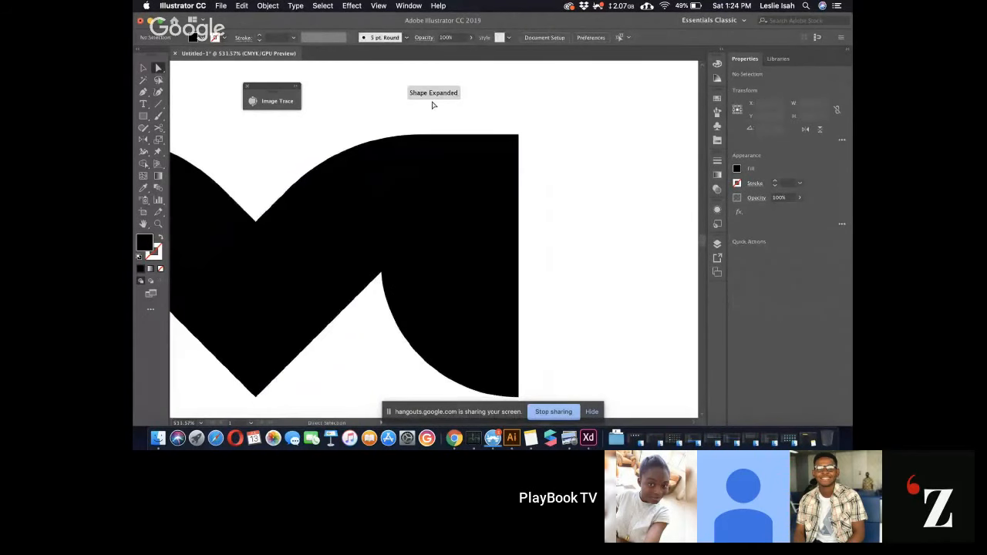
Fill the V-shaped centre piece of the lower M with the red from the palette squares
{"action": "scroll", "coordinate": [433, 104], "scroll_direction": "down", "scroll_amount": 5}
{"action": "key", "text": "v"}
{"action": "scroll", "coordinate": [501, 131], "scroll_direction": "down", "scroll_amount": 3}
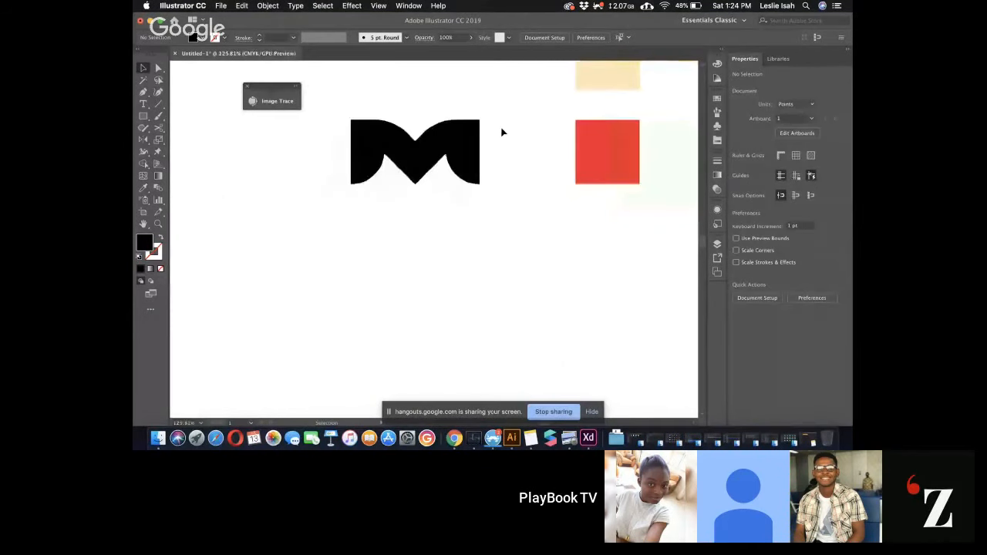
{"action": "scroll", "coordinate": [501, 131], "scroll_direction": "left", "scroll_amount": 4}
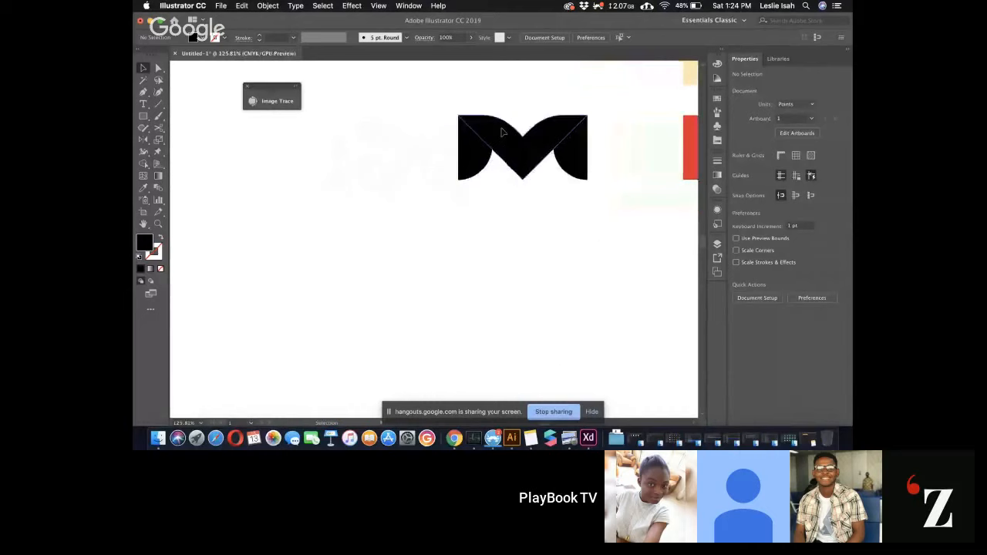
{"action": "left_click", "coordinate": [561, 164]}
{"action": "key", "text": "a"}
{"action": "left_click", "coordinate": [549, 176]}
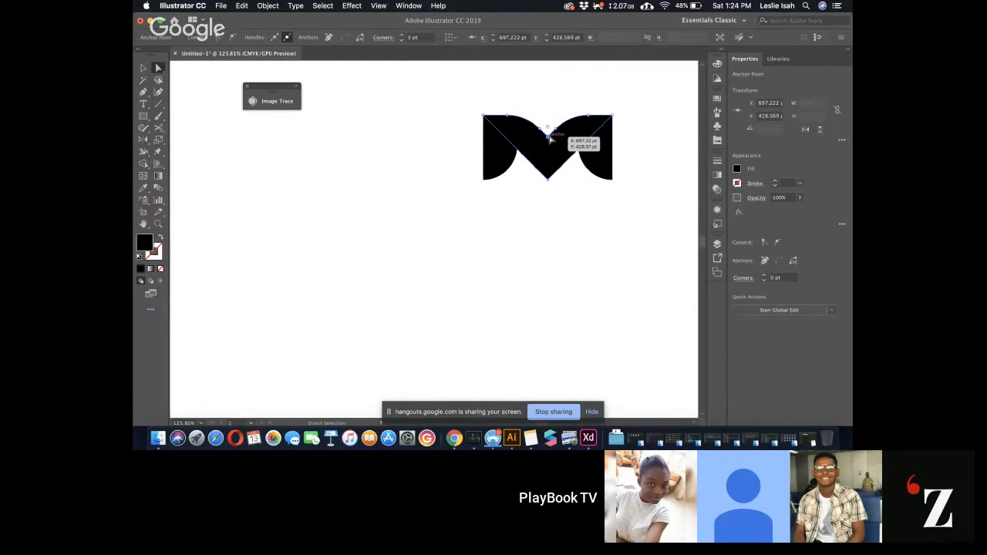
{"action": "scroll", "coordinate": [549, 176], "scroll_direction": "up", "scroll_amount": 5}
{"action": "scroll", "coordinate": [549, 175], "scroll_direction": "right", "scroll_amount": 2}
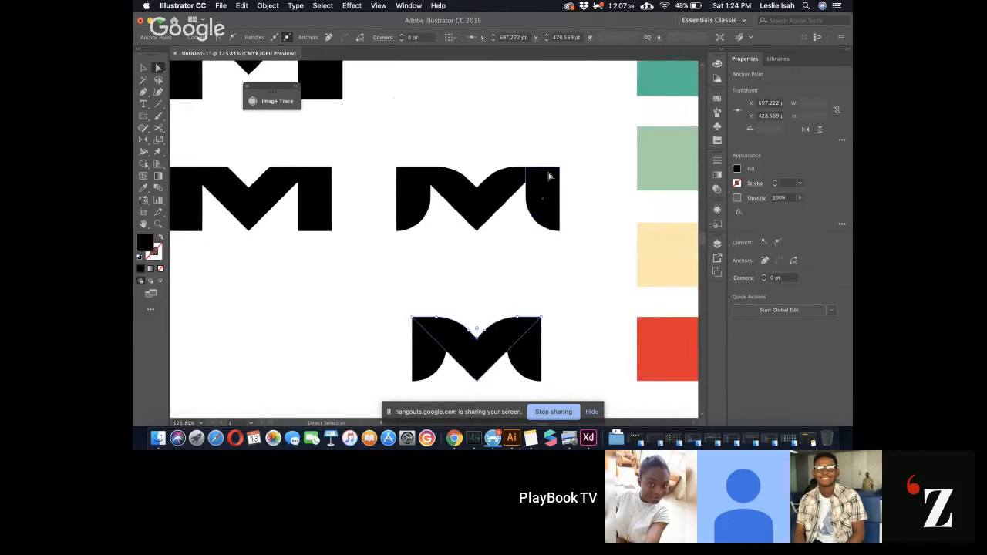
{"action": "scroll", "coordinate": [549, 176], "scroll_direction": "right", "scroll_amount": 2}
{"action": "scroll", "coordinate": [549, 176], "scroll_direction": "down", "scroll_amount": 2}
{"action": "key", "text": "i"}
{"action": "left_click", "coordinate": [595, 277]}
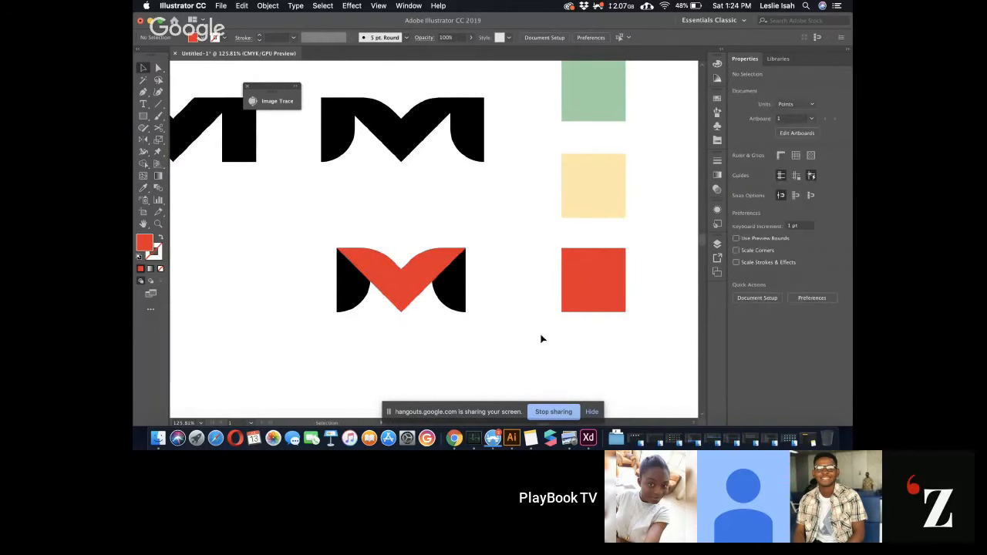
Select both stems of the lower M and fill them with the medium teal from the palette squares
{"action": "key", "text": "a"}
{"action": "left_click", "coordinate": [349, 280], "text": "shift"}
{"action": "scroll", "coordinate": [349, 279], "scroll_direction": "up", "scroll_amount": 6}
{"action": "scroll", "coordinate": [350, 279], "scroll_direction": "right", "scroll_amount": 2}
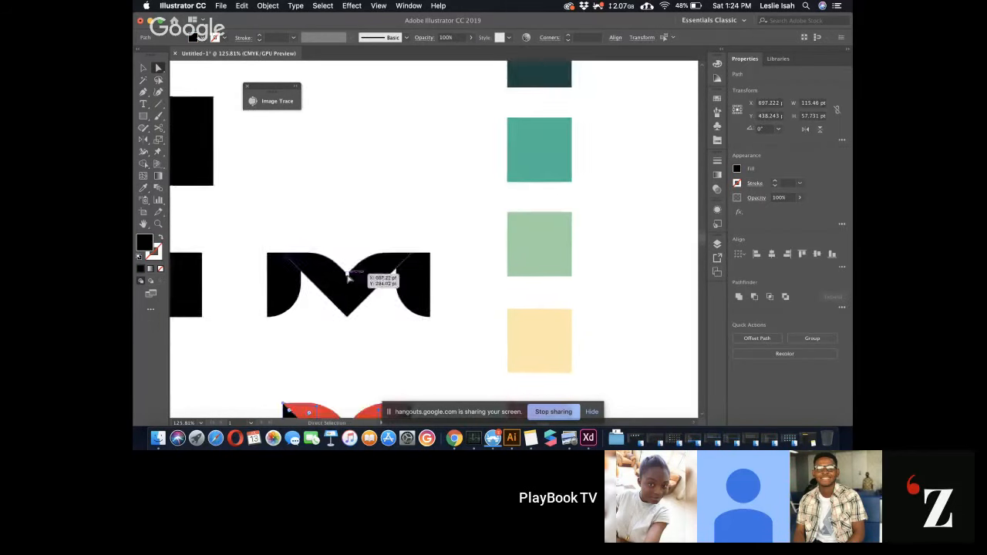
{"action": "key", "text": "i"}
{"action": "left_click", "coordinate": [521, 225]}
{"action": "key", "text": "v"}
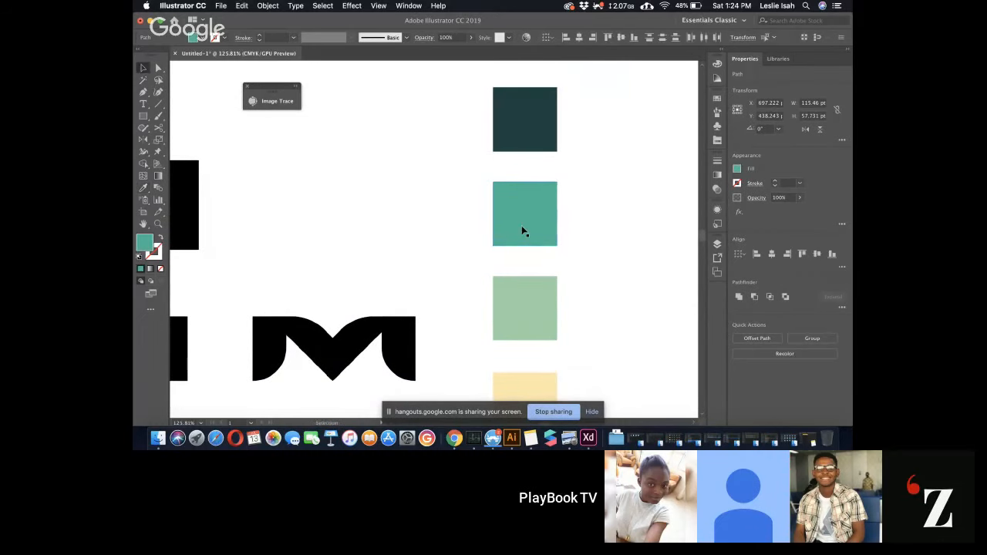
{"action": "scroll", "coordinate": [521, 225], "scroll_direction": "down", "scroll_amount": 2}
{"action": "scroll", "coordinate": [521, 225], "scroll_direction": "down", "scroll_amount": 2}
{"action": "scroll", "coordinate": [522, 227], "scroll_direction": "down", "scroll_amount": 5}
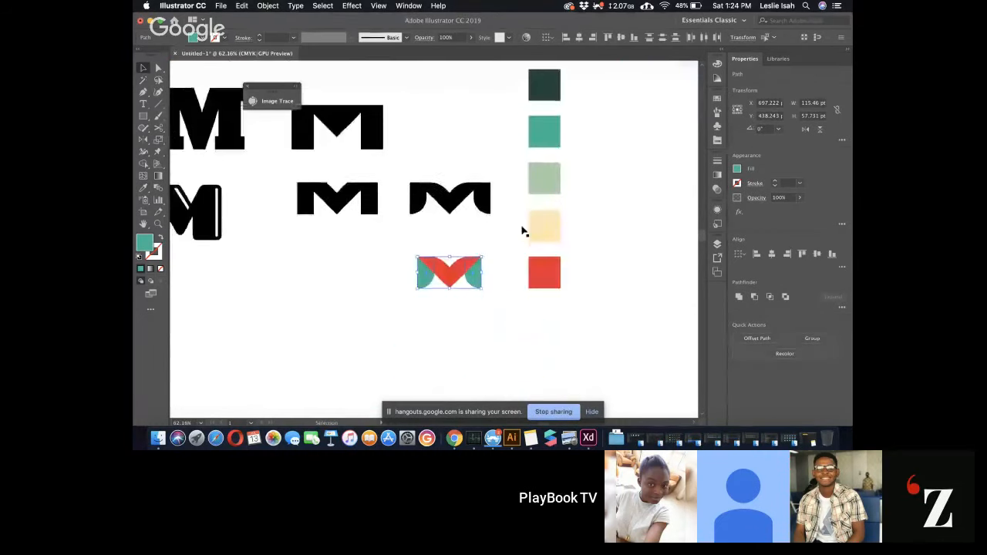
Recolour both stems of the lower M with the dark teal from the palette squares
{"action": "scroll", "coordinate": [525, 217], "scroll_direction": "up", "scroll_amount": 2}
{"action": "key", "text": "i"}
{"action": "left_click", "coordinate": [537, 111]}
{"action": "key", "text": "v"}
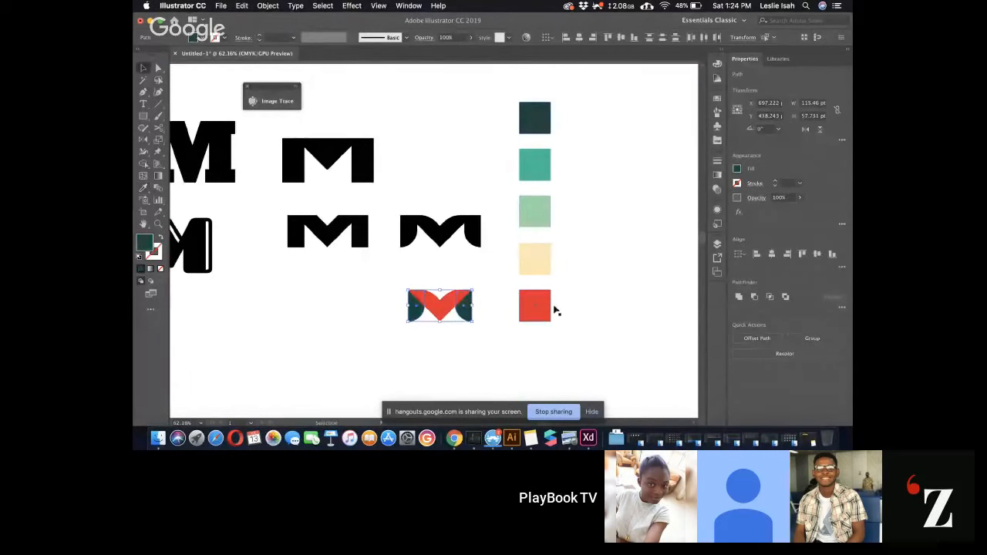
{"action": "left_click", "coordinate": [586, 307]}
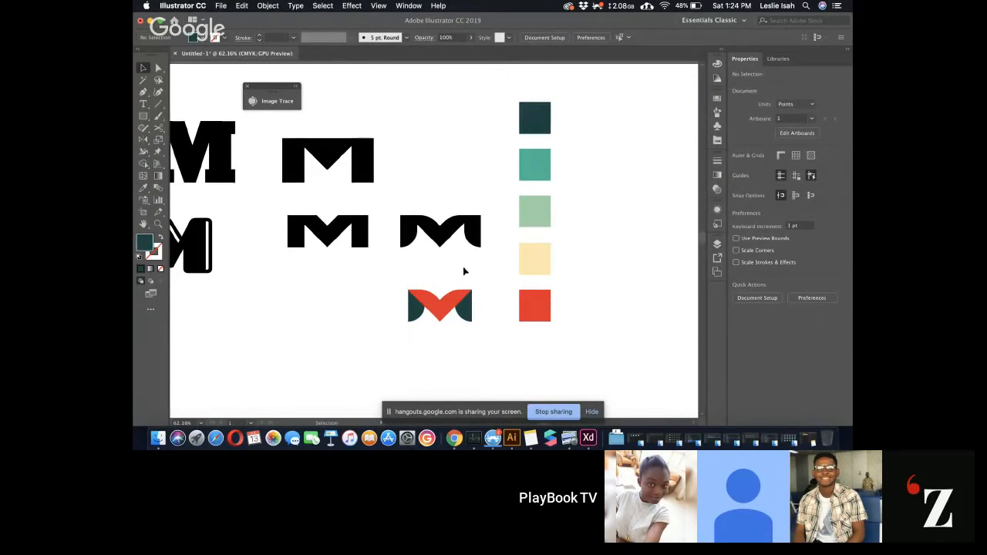
{"action": "scroll", "coordinate": [462, 309], "scroll_direction": "up", "scroll_amount": 5}
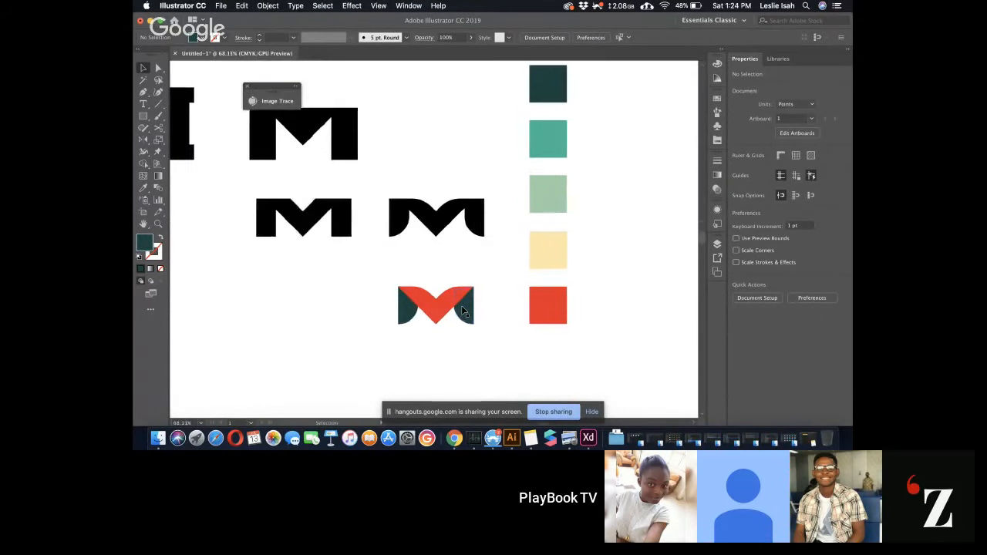
{"action": "key", "text": "a"}
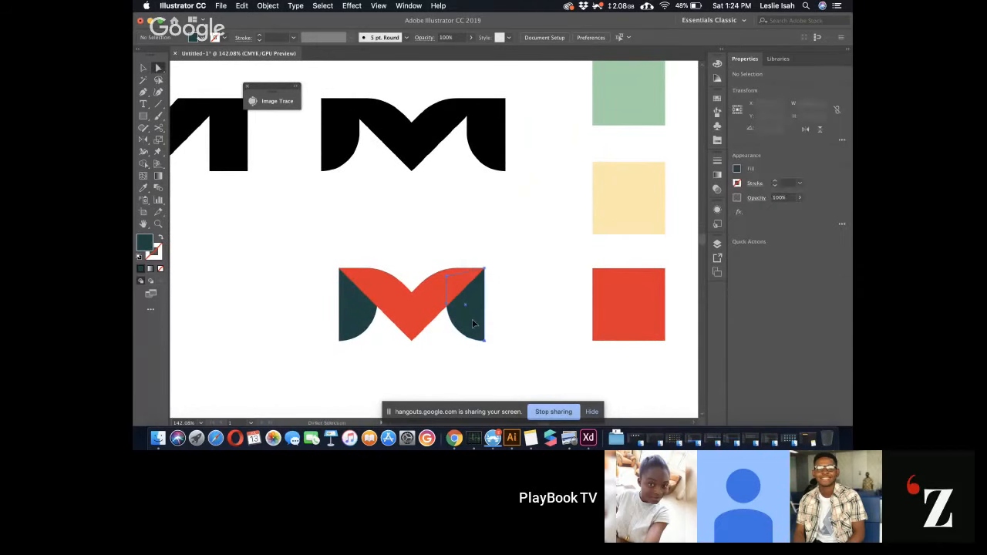
Darken the fill of both stems of the lower M to 59% yellow and 51% black in the CMYK values
{"action": "left_click", "coordinate": [471, 319]}
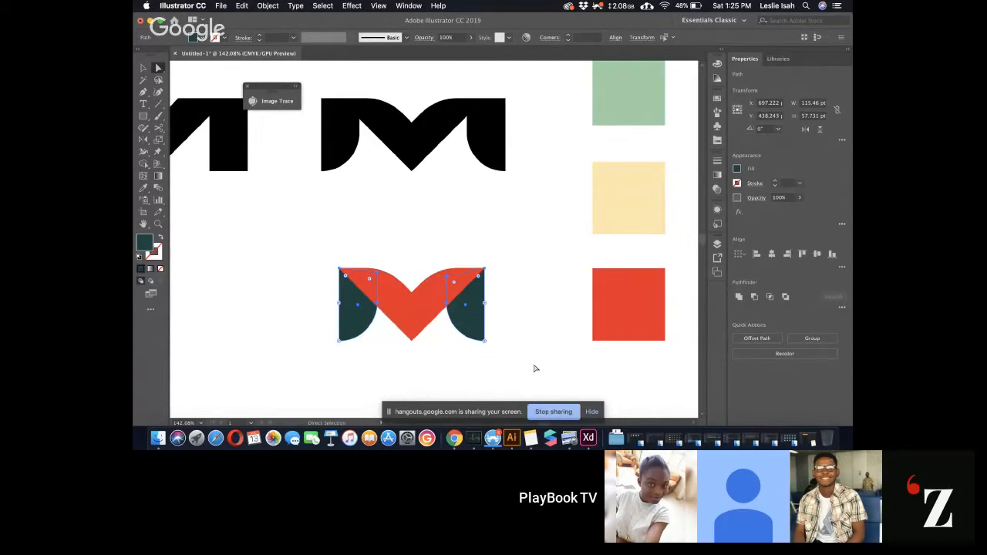
{"action": "left_click", "coordinate": [516, 295]}
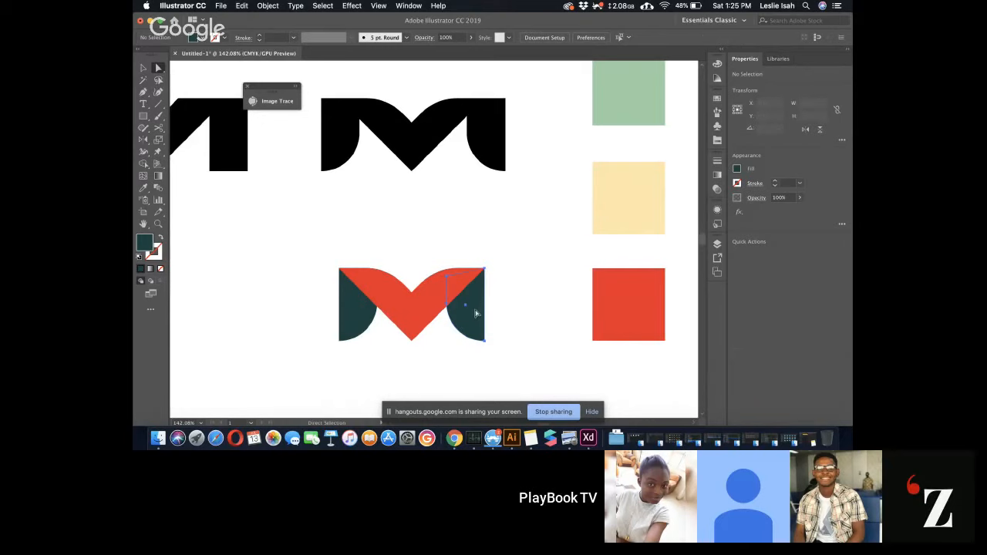
{"action": "left_click", "coordinate": [476, 313]}
{"action": "left_click", "coordinate": [717, 64]}
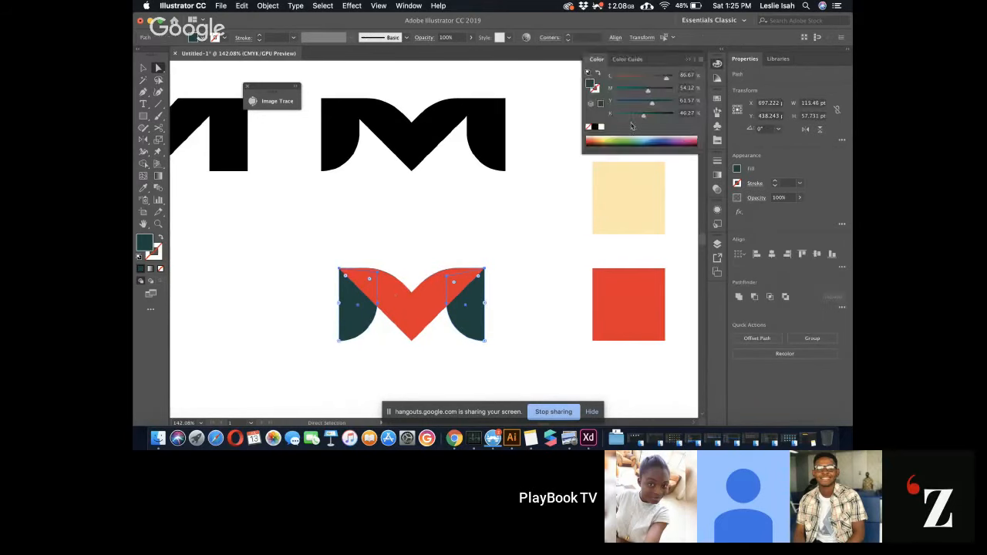
{"action": "mouse_move", "coordinate": [643, 115]}
{"action": "left_mouse_down"}
{"action": "mouse_move", "coordinate": [613, 119]}
{"action": "mouse_move", "coordinate": [657, 103]}
{"action": "mouse_move", "coordinate": [683, 107]}
{"action": "mouse_move", "coordinate": [617, 118]}
{"action": "mouse_move", "coordinate": [646, 120]}
{"action": "mouse_move", "coordinate": [634, 104]}
{"action": "mouse_move", "coordinate": [651, 104]}
{"action": "mouse_move", "coordinate": [644, 117]}
{"action": "left_mouse_up"}
{"action": "left_click", "coordinate": [519, 287]}
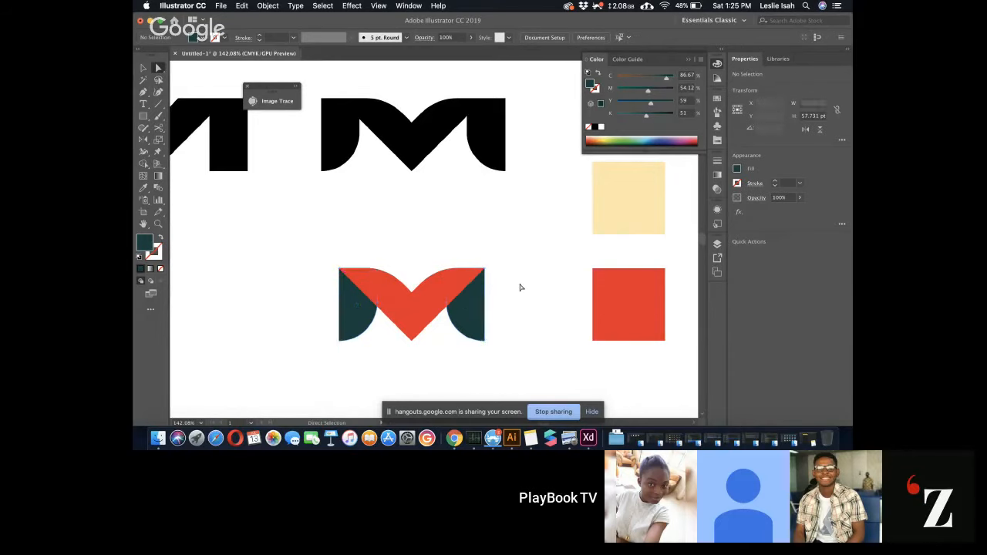
Place a copy of the red and dark teal M in the empty area below the inline-style black M
{"action": "scroll", "coordinate": [519, 288], "scroll_direction": "down", "scroll_amount": 5}
{"action": "key", "text": "v"}
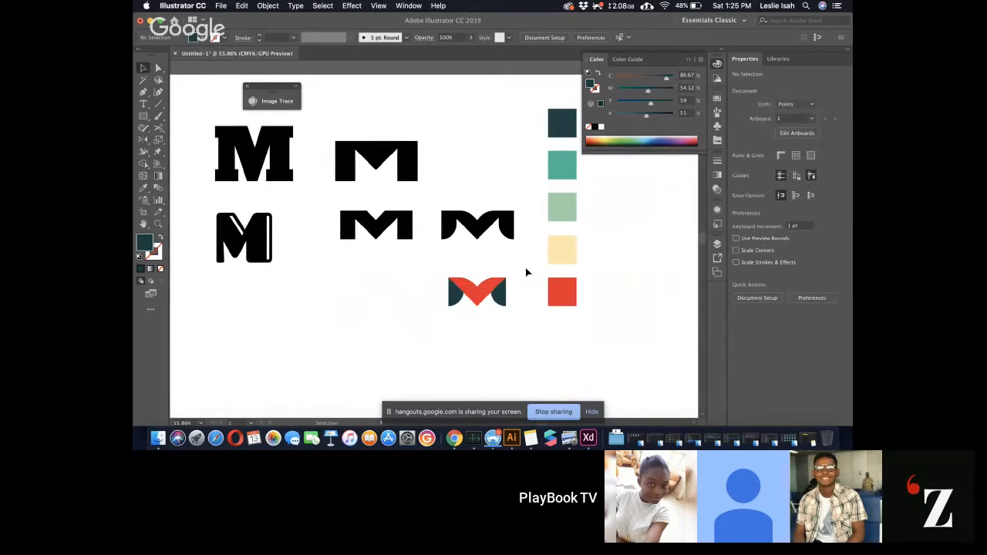
{"action": "left_click_drag", "start_coordinate": [532, 269], "coordinate": [415, 337]}
{"action": "left_click_drag", "start_coordinate": [482, 295], "coordinate": [280, 355]}
{"action": "left_click", "coordinate": [398, 359]}
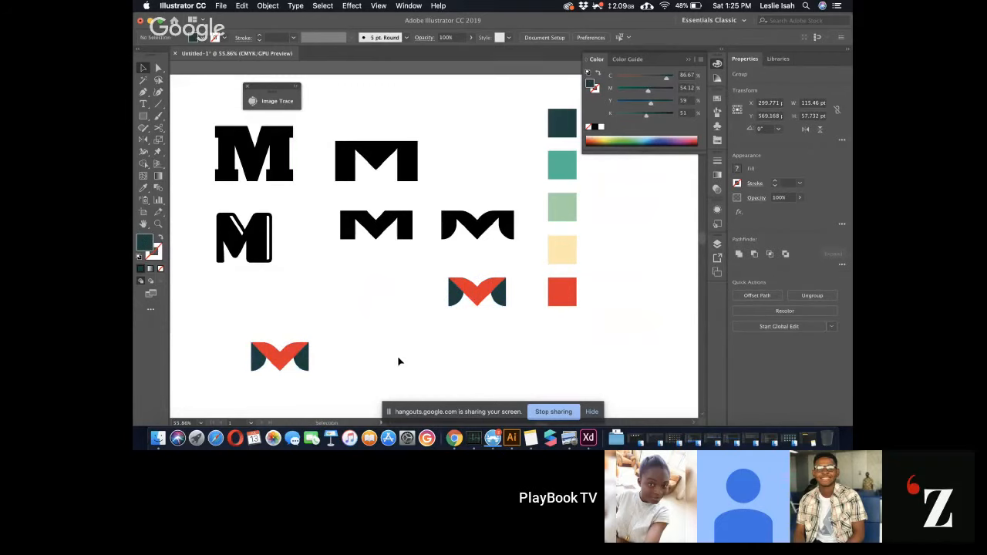
Place a copy of the MANUEL FASHION wordmark with the teal E beside the copied M and narrow it to about 236 pt wide
{"action": "scroll", "coordinate": [399, 360], "scroll_direction": "left", "scroll_amount": 5}
{"action": "left_click", "coordinate": [197, 207]}
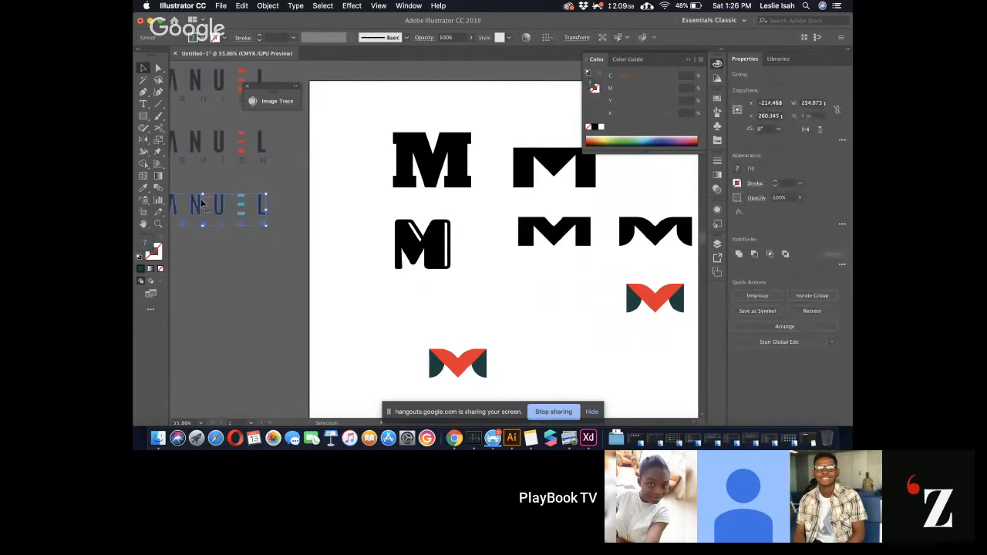
{"action": "left_click_drag", "start_coordinate": [197, 206], "coordinate": [555, 360]}
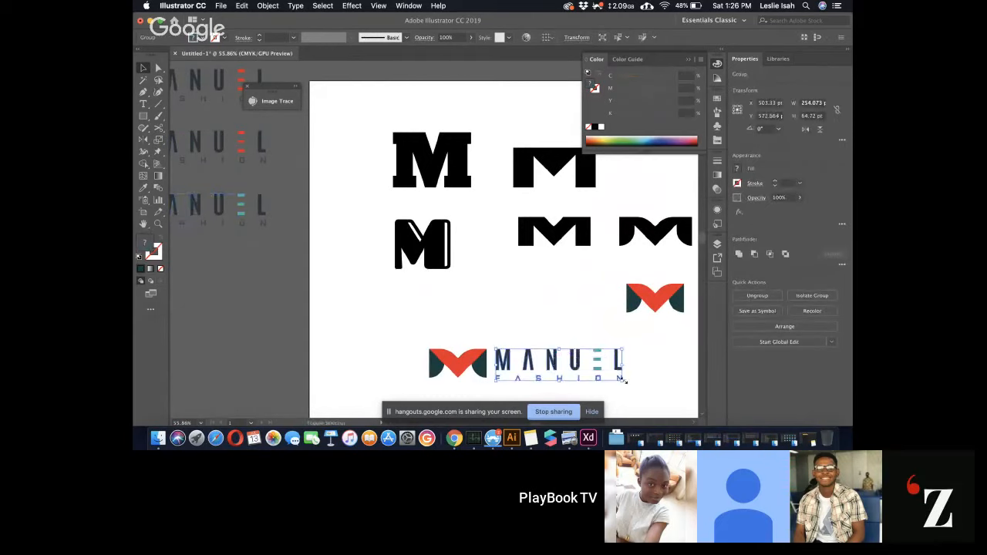
{"action": "left_click_drag", "start_coordinate": [622, 379], "coordinate": [614, 379]}
{"action": "left_click", "coordinate": [636, 340]}
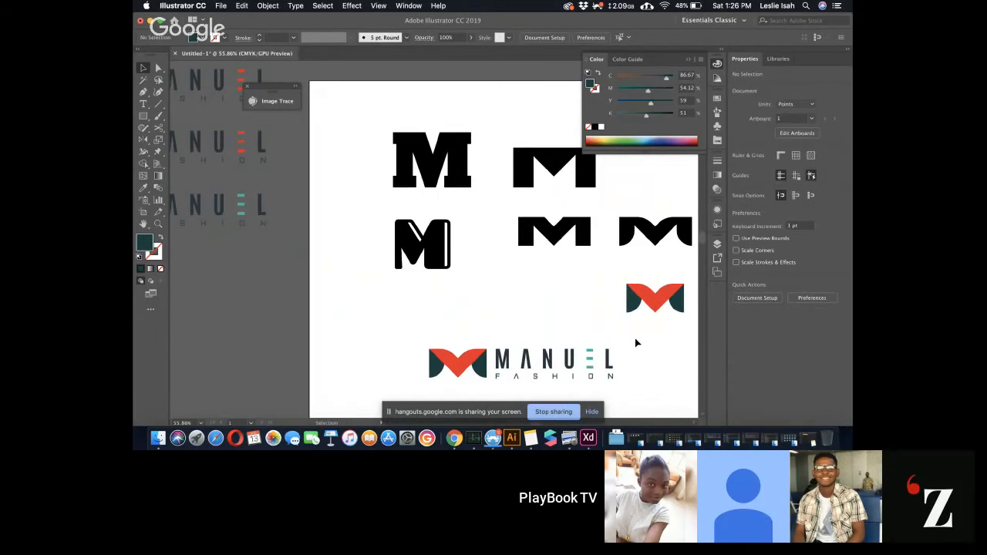
Select the coloured M together with its wordmark and move the combined logo toward the artboard's left edge
{"action": "scroll", "coordinate": [634, 338], "scroll_direction": "down", "scroll_amount": 5}
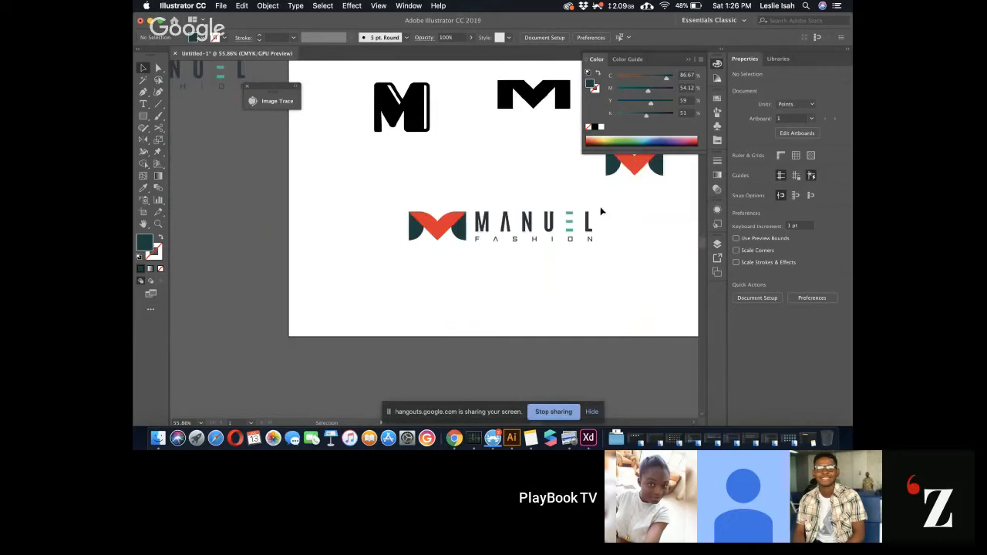
{"action": "left_click_drag", "start_coordinate": [549, 223], "coordinate": [544, 205]}
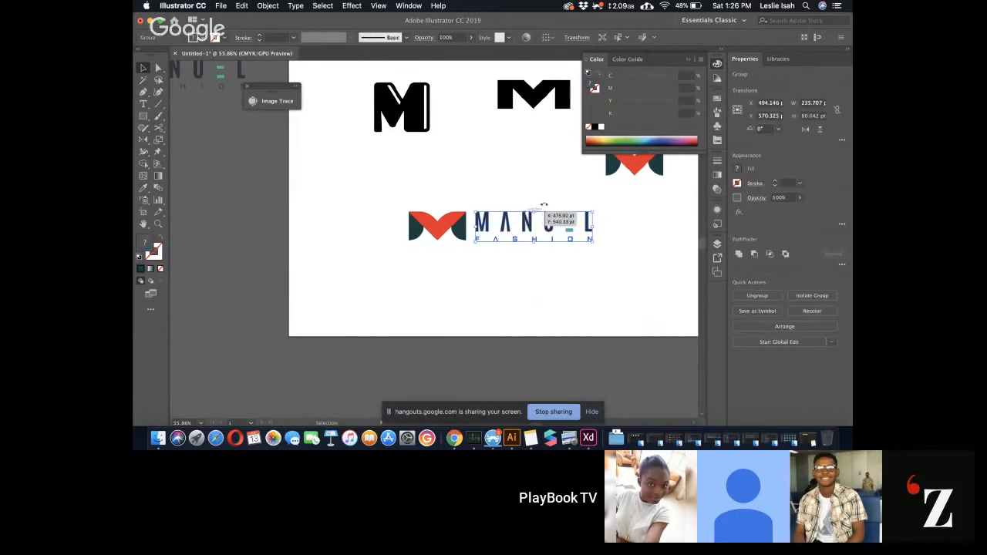
{"action": "left_click_drag", "start_coordinate": [619, 206], "coordinate": [396, 265]}
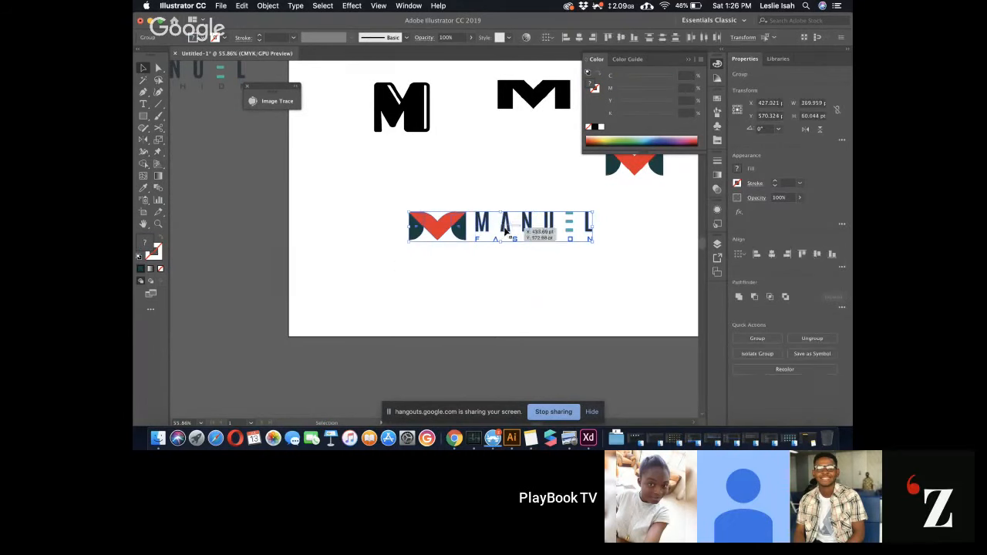
{"action": "left_click_drag", "start_coordinate": [505, 230], "coordinate": [445, 229]}
Duplicate the combined M and MANUEL FASHION logo horizontally to the right of the original
{"action": "scroll", "coordinate": [441, 284], "scroll_direction": "right", "scroll_amount": 3}
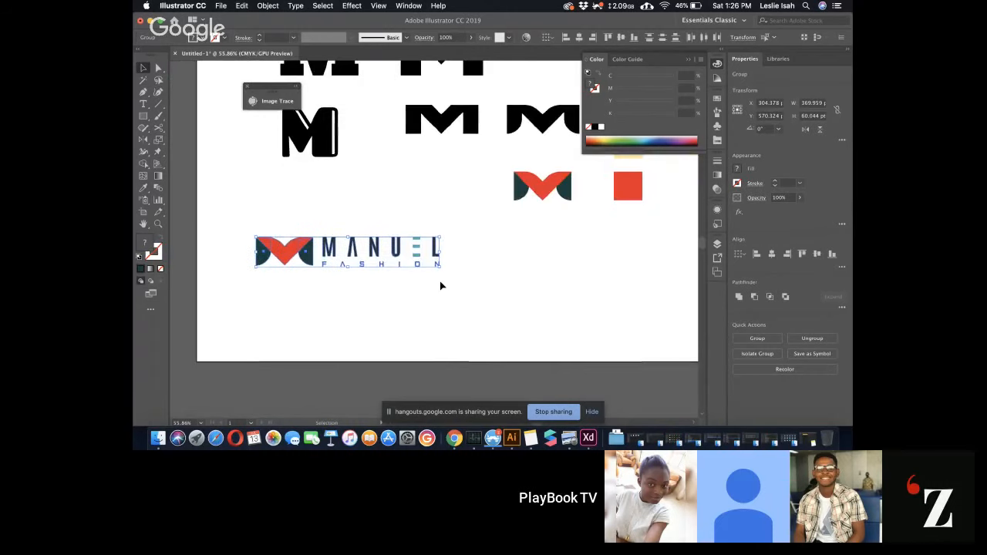
{"action": "scroll", "coordinate": [440, 286], "scroll_direction": "right", "scroll_amount": 3}
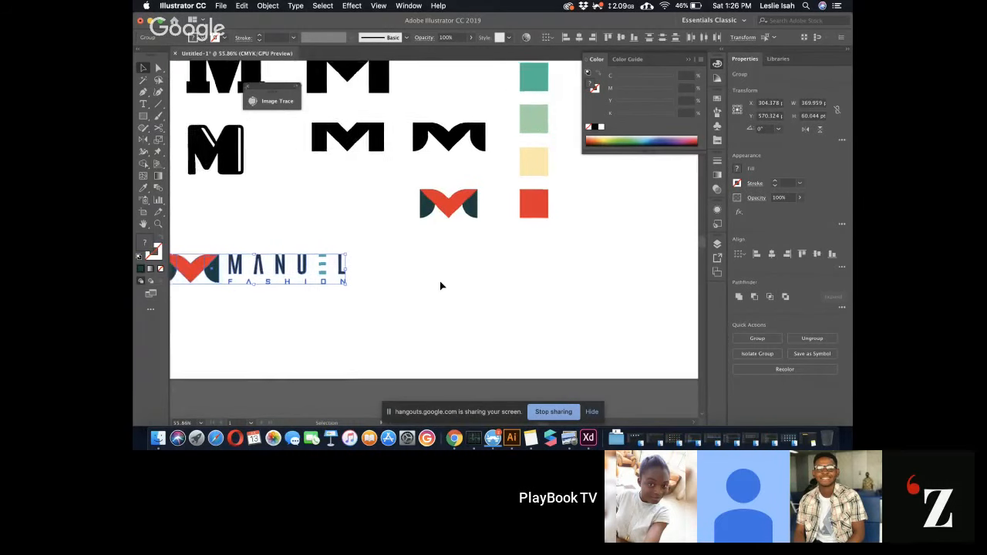
{"action": "scroll", "coordinate": [440, 285], "scroll_direction": "left", "scroll_amount": 1}
{"action": "left_click_drag", "start_coordinate": [208, 275], "coordinate": [454, 279]}
Move the wordmark of the duplicated logo off the artboard, leaving only its M mark in place
{"action": "left_click", "coordinate": [532, 283]}
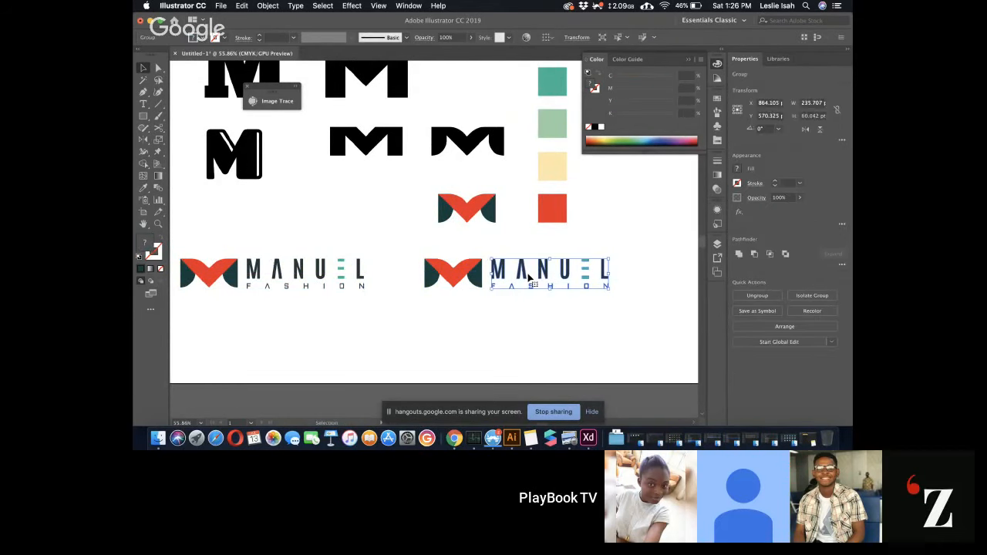
{"action": "scroll", "coordinate": [528, 278], "scroll_direction": "down", "scroll_amount": 2}
{"action": "left_click_drag", "start_coordinate": [529, 228], "coordinate": [477, 378]}
{"action": "left_click", "coordinate": [497, 313]}
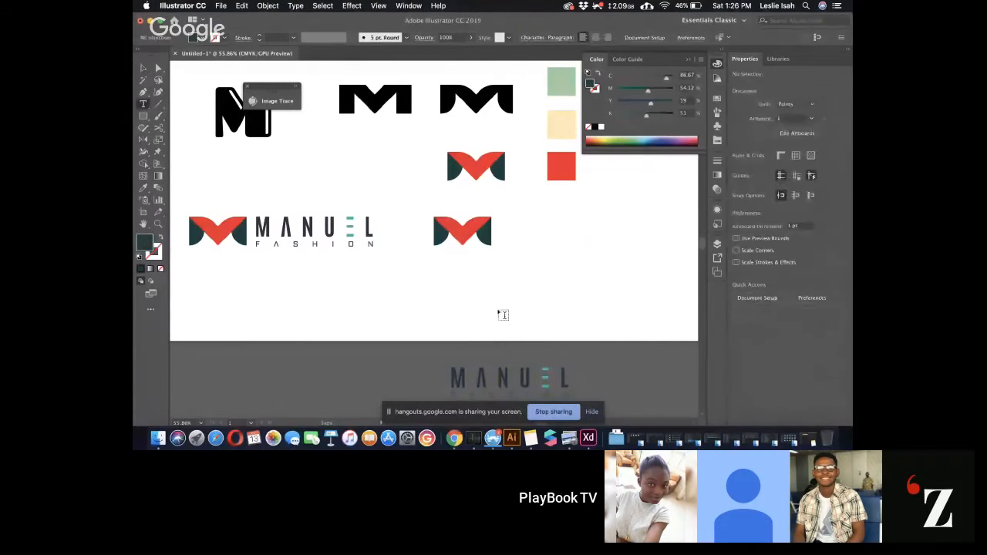
Place a copy of the black Fascinate Inline letter M to the right of the standalone coloured M
{"action": "scroll", "coordinate": [462, 265], "scroll_direction": "up", "scroll_amount": 10}
{"action": "scroll", "coordinate": [461, 266], "scroll_direction": "up", "scroll_amount": 3}
{"action": "scroll", "coordinate": [461, 266], "scroll_direction": "left", "scroll_amount": 6}
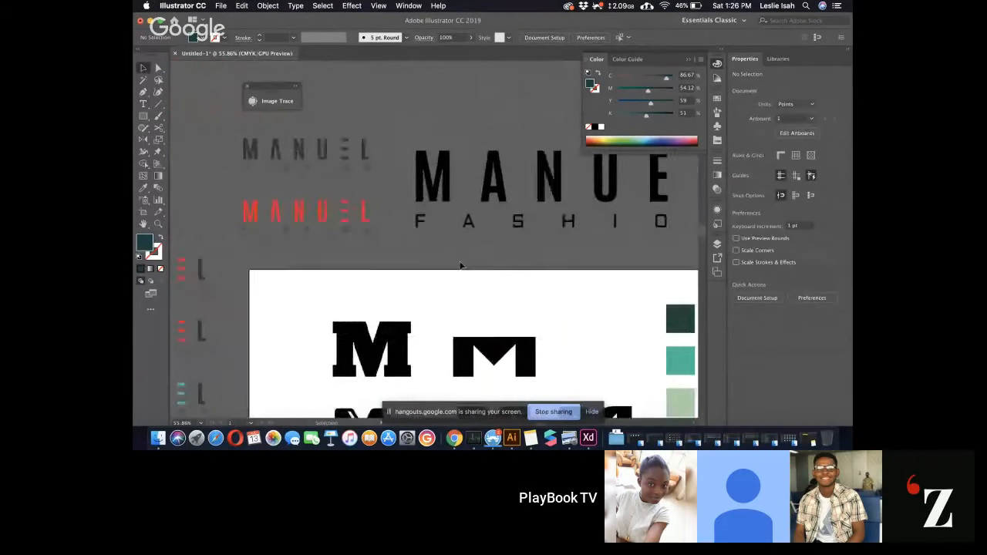
{"action": "scroll", "coordinate": [461, 247], "scroll_direction": "down", "scroll_amount": 8}
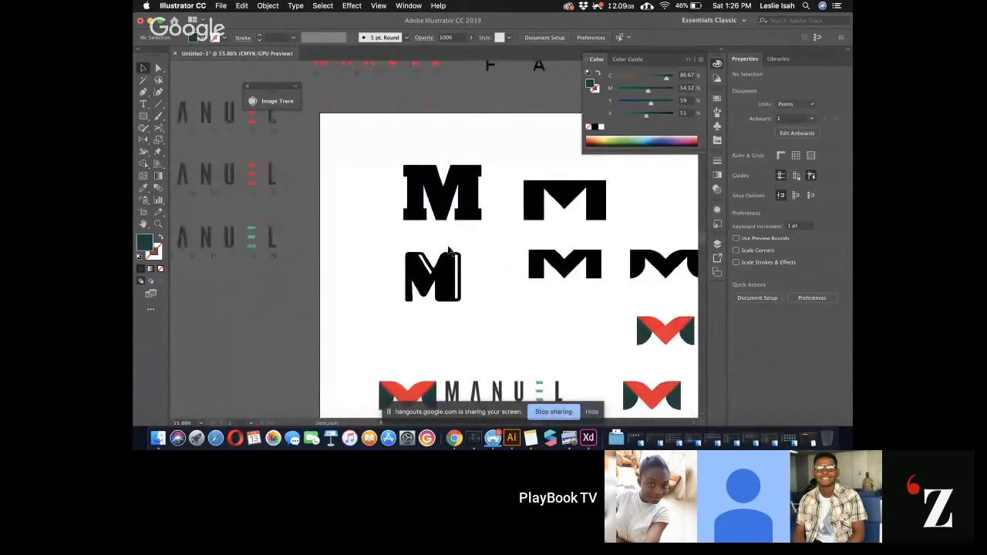
{"action": "scroll", "coordinate": [451, 291], "scroll_direction": "down", "scroll_amount": 4}
{"action": "left_click", "coordinate": [450, 290]}
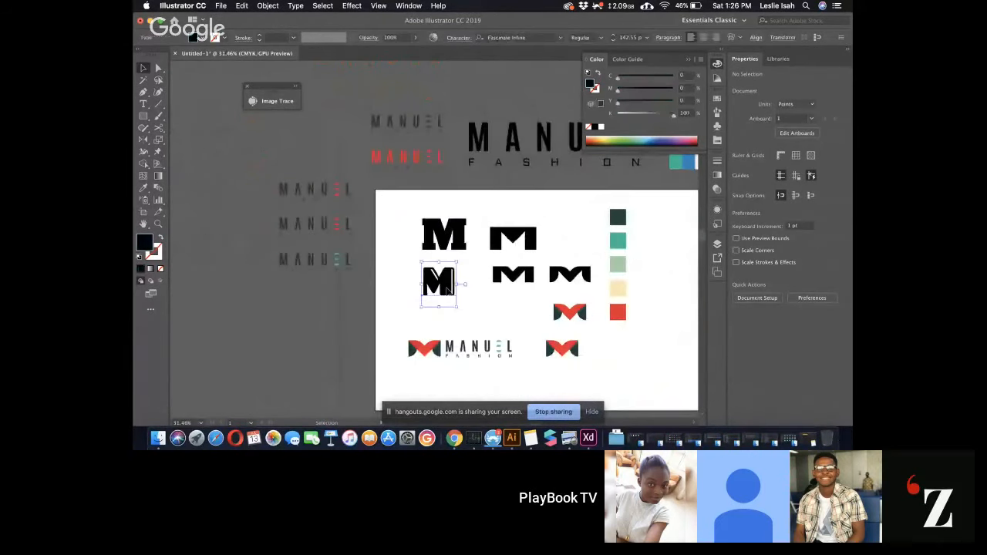
{"action": "left_click_drag", "start_coordinate": [444, 287], "coordinate": [624, 352]}
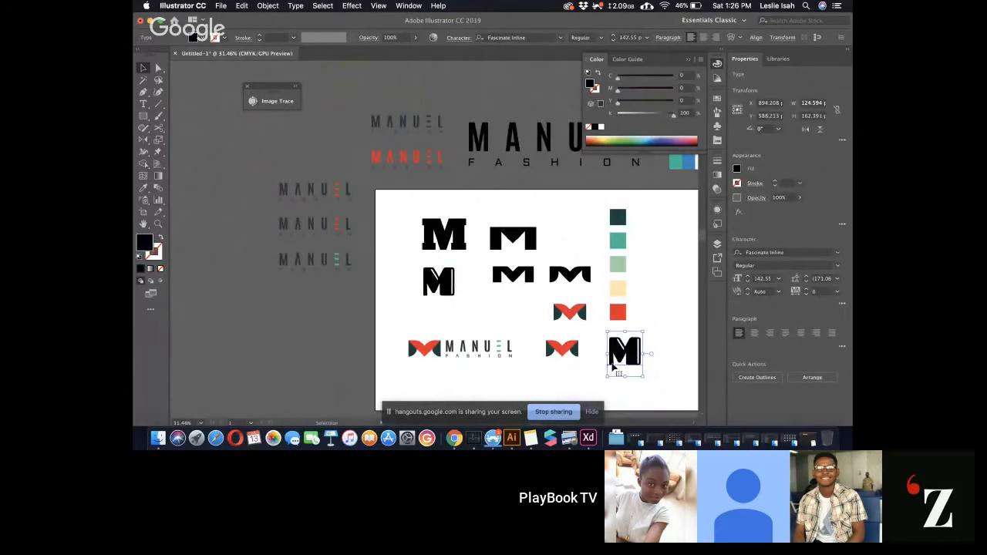
Replace the copied letter M with the text MANUEL and scale it down to about 44 pt
{"action": "left_click", "coordinate": [838, 252]}
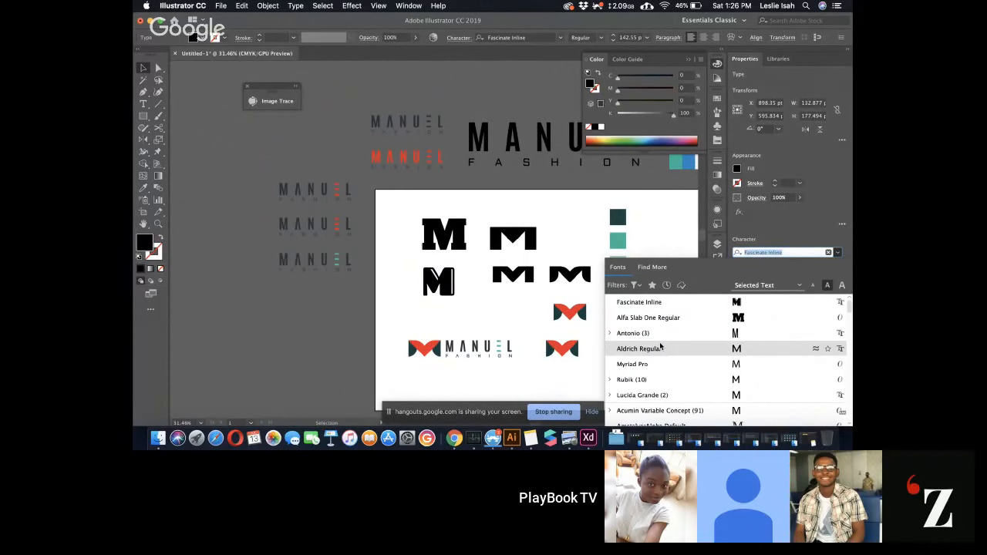
{"action": "left_click", "coordinate": [532, 340]}
{"action": "scroll", "coordinate": [532, 340], "scroll_direction": "right", "scroll_amount": 3}
{"action": "double_click", "coordinate": [492, 336]}
{"action": "double_click", "coordinate": [492, 336]}
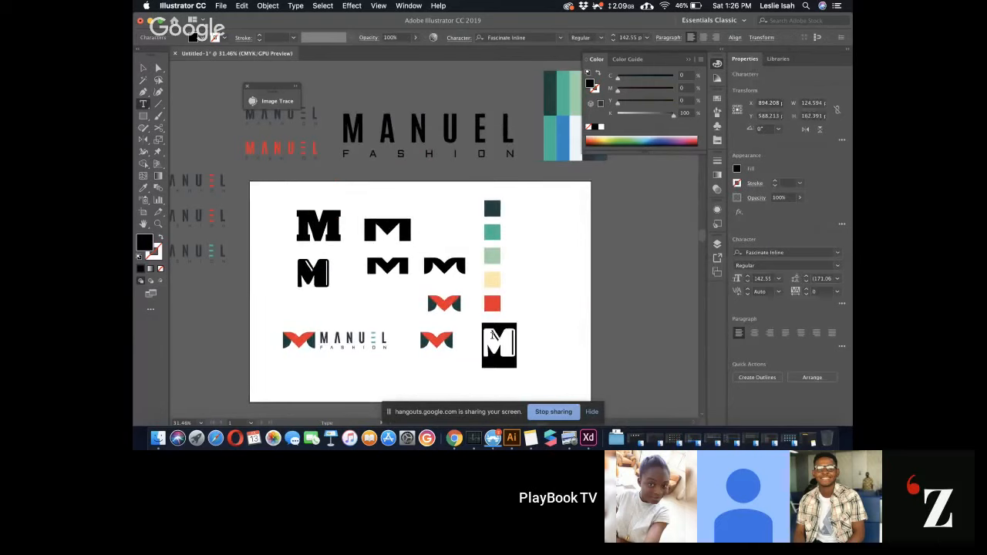
{"action": "type", "text": "MANUEL"}
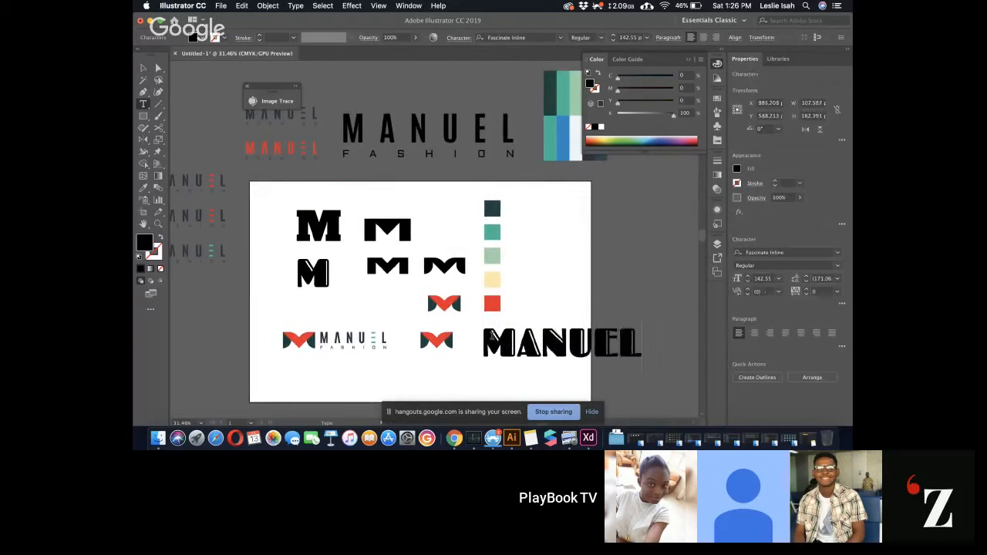
{"action": "key", "text": "Escape"}
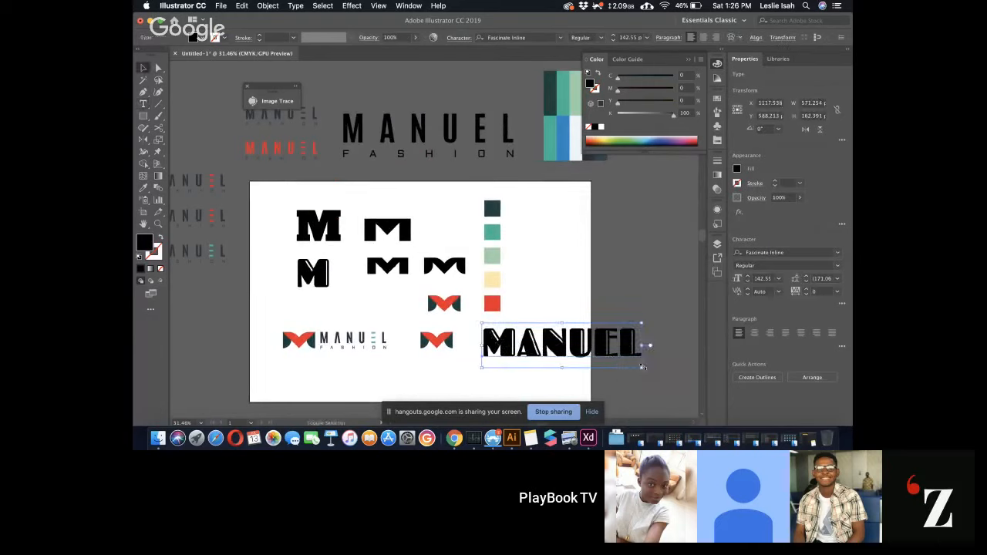
{"action": "left_click_drag", "start_coordinate": [643, 367], "coordinate": [536, 338]}
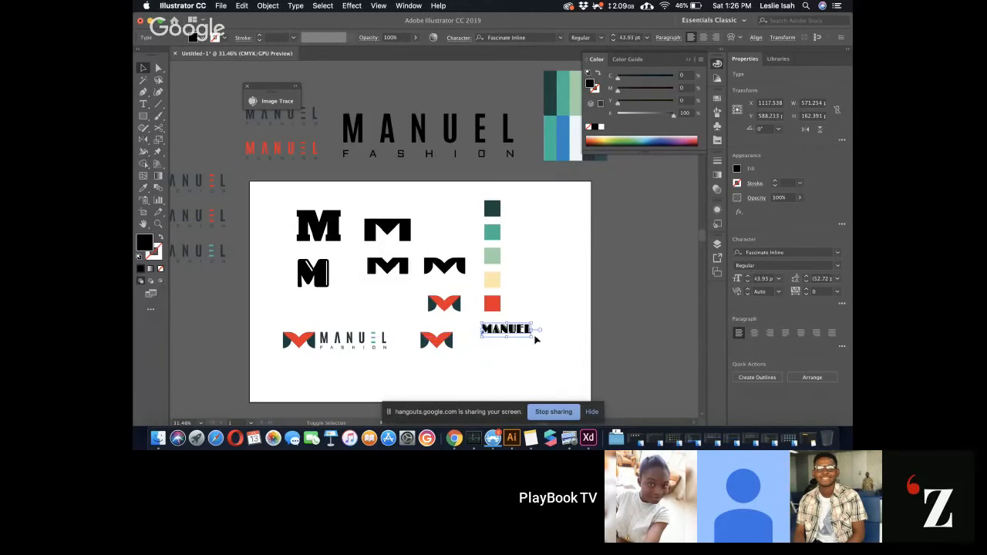
Set the font of the new MANUEL text to Gill Sans Bold
{"action": "scroll", "coordinate": [536, 334], "scroll_direction": "up", "scroll_amount": 5}
{"action": "scroll", "coordinate": [535, 331], "scroll_direction": "down", "scroll_amount": 3}
{"action": "scroll", "coordinate": [535, 330], "scroll_direction": "left", "scroll_amount": 2}
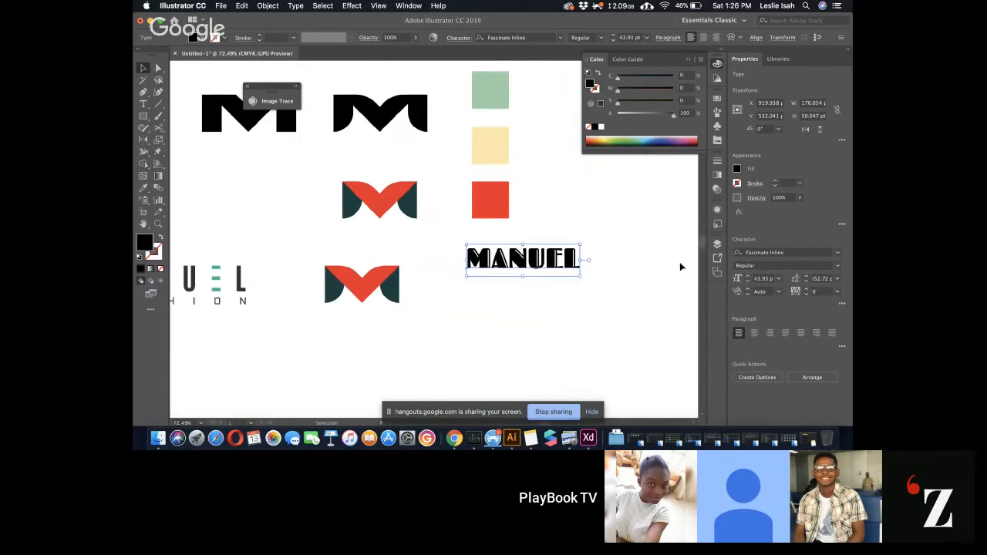
{"action": "left_click", "coordinate": [838, 253]}
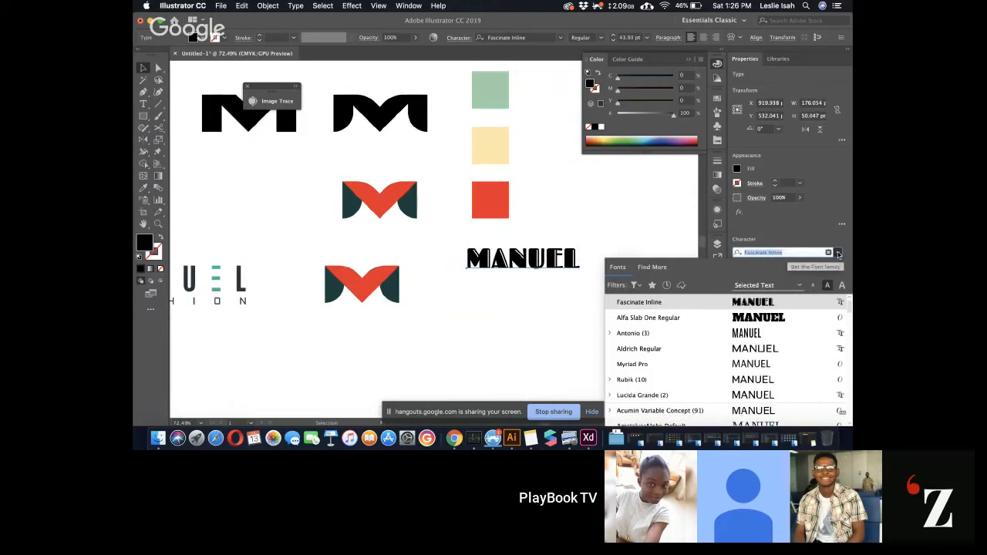
{"action": "type", "text": "Gil"}
{"action": "key", "text": "BackSpace"}
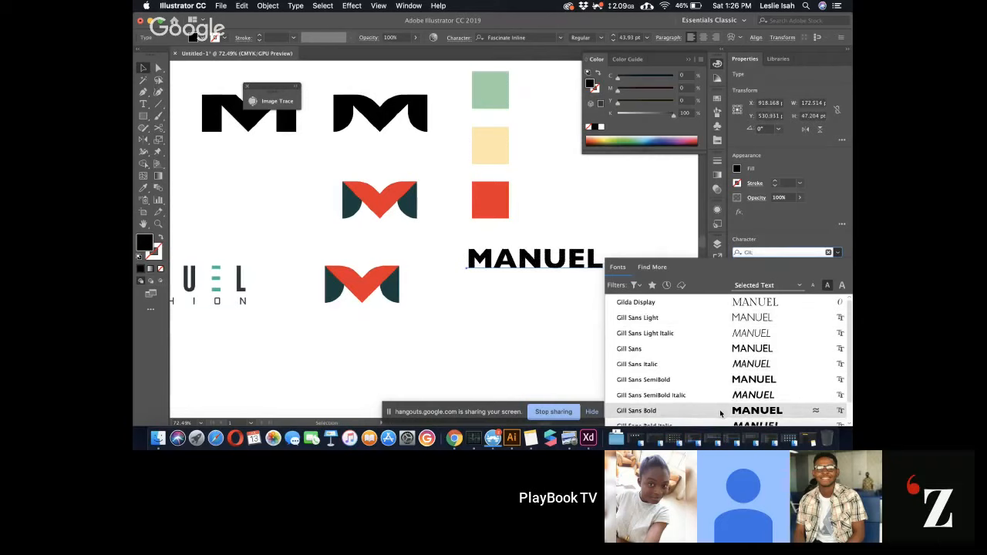
{"action": "scroll", "coordinate": [721, 414], "scroll_direction": "down", "scroll_amount": 2}
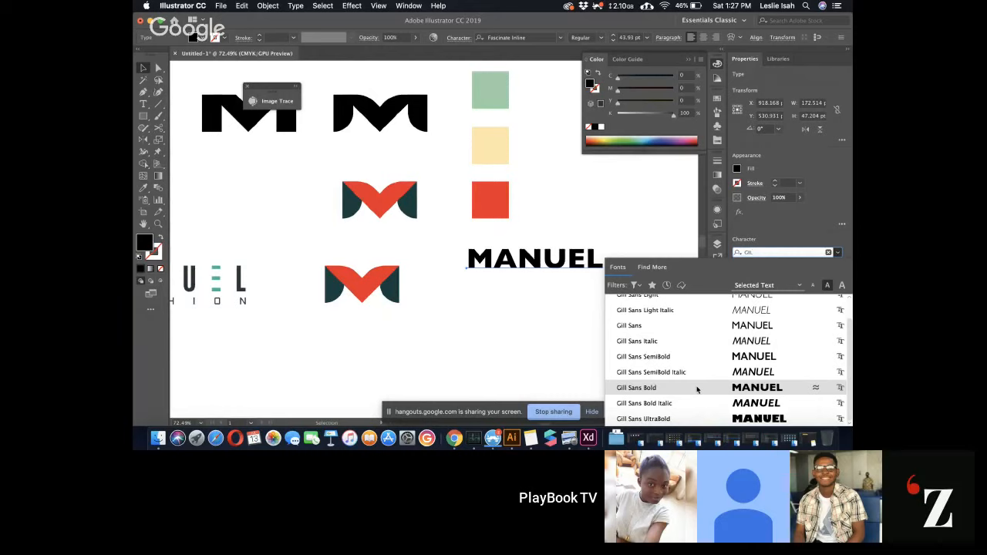
{"action": "left_click", "coordinate": [697, 389]}
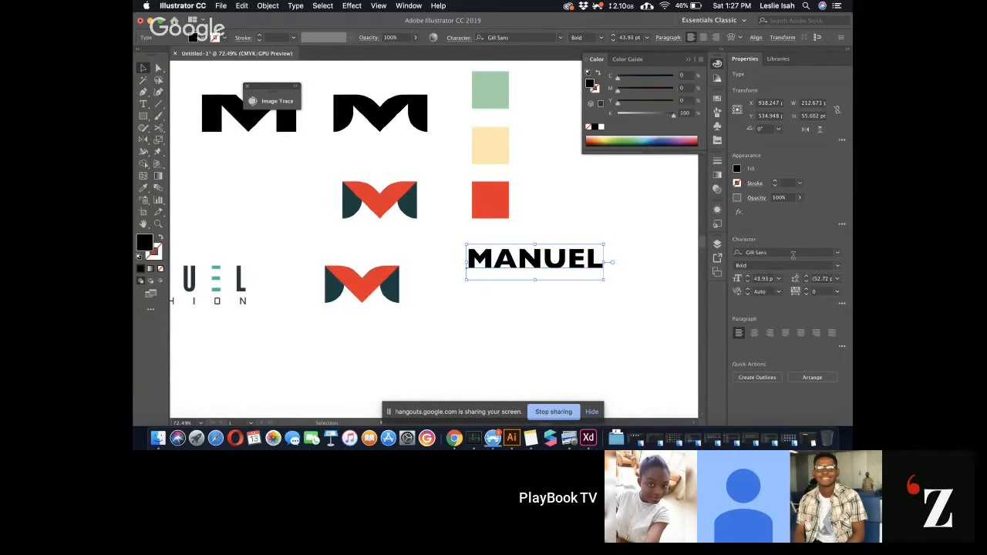
Change the new MANUEL text to Rubik Bold and scale it down to about 27 pt
{"action": "left_click", "coordinate": [767, 252]}
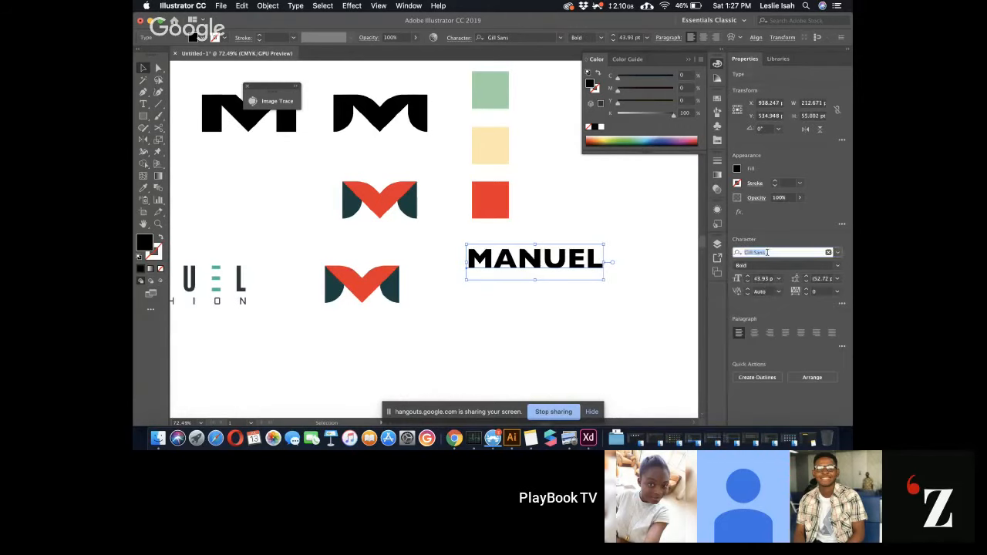
{"action": "type", "text": "Rubik"}
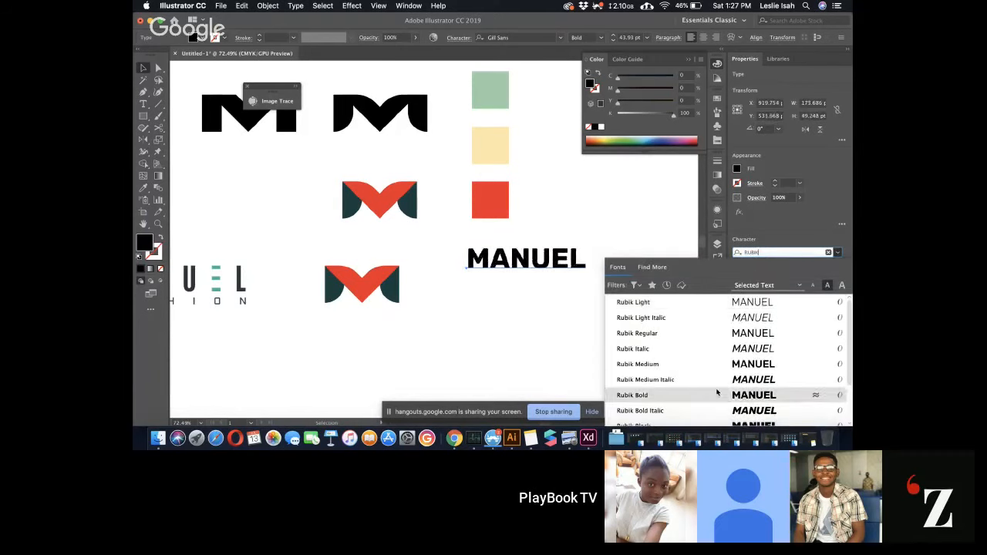
{"action": "scroll", "coordinate": [716, 394], "scroll_direction": "down", "scroll_amount": 2}
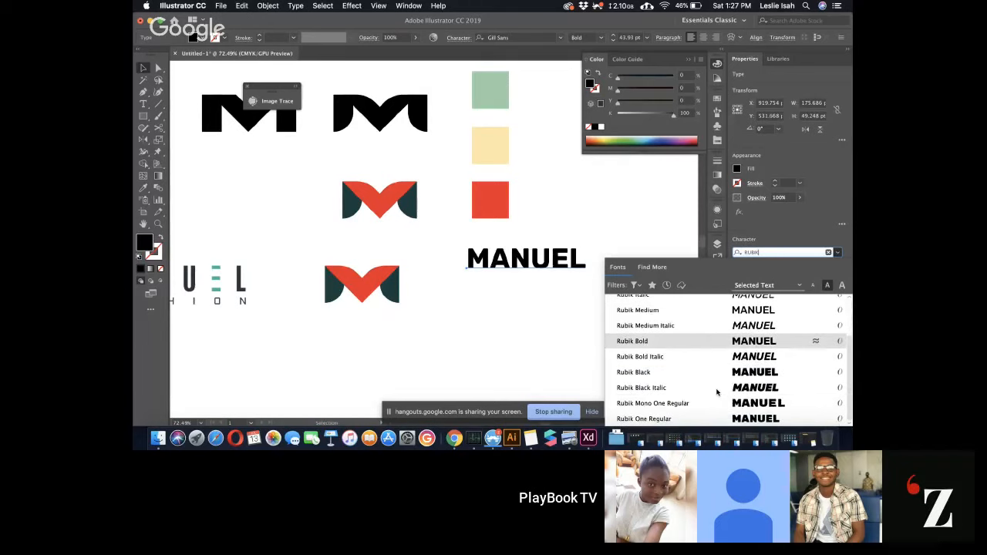
{"action": "left_click", "coordinate": [706, 341]}
{"action": "left_click_drag", "start_coordinate": [586, 259], "coordinate": [570, 261]}
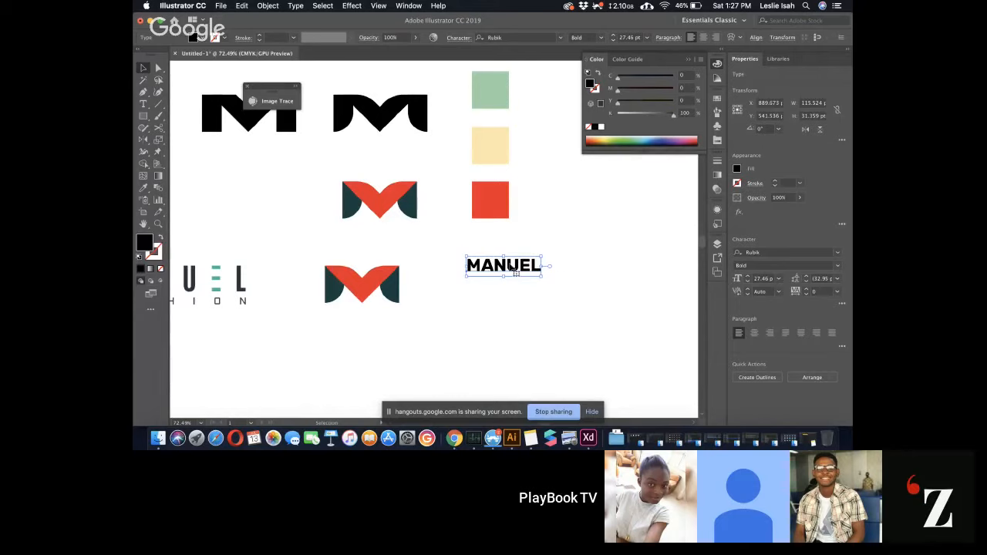
{"action": "scroll", "coordinate": [513, 269], "scroll_direction": "up", "scroll_amount": 3}
{"action": "scroll", "coordinate": [513, 269], "scroll_direction": "left", "scroll_amount": 5}
{"action": "scroll", "coordinate": [512, 268], "scroll_direction": "down", "scroll_amount": 3}
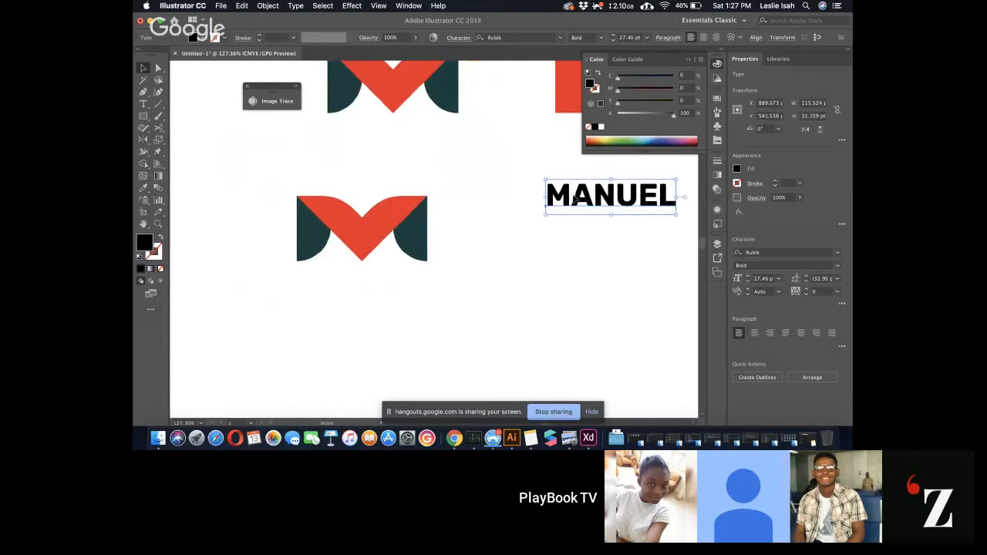
Move the black MANUEL text beside the lower coloured M mark and place a copy of it directly below
{"action": "left_click_drag", "start_coordinate": [576, 197], "coordinate": [487, 208]}
{"action": "left_click", "coordinate": [484, 258]}
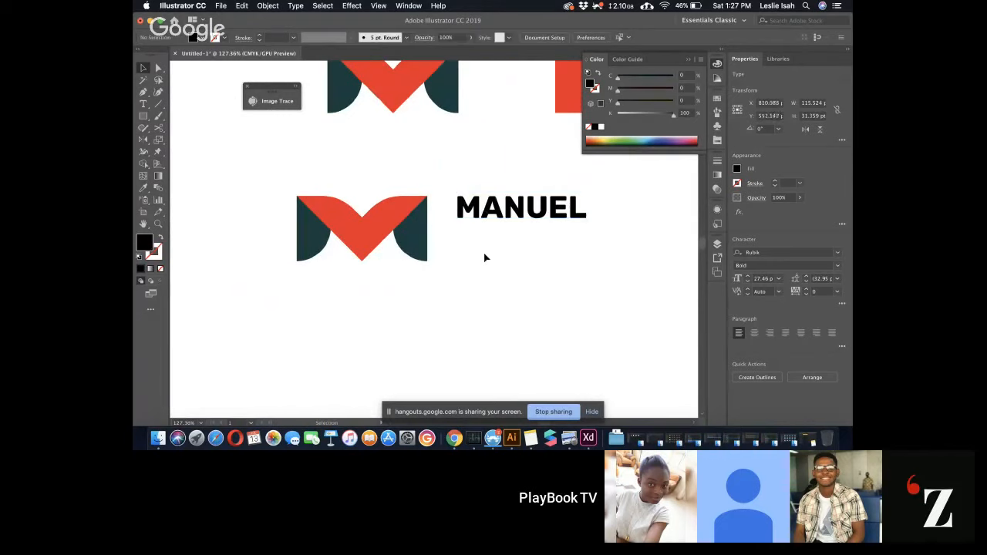
{"action": "left_click", "coordinate": [518, 212]}
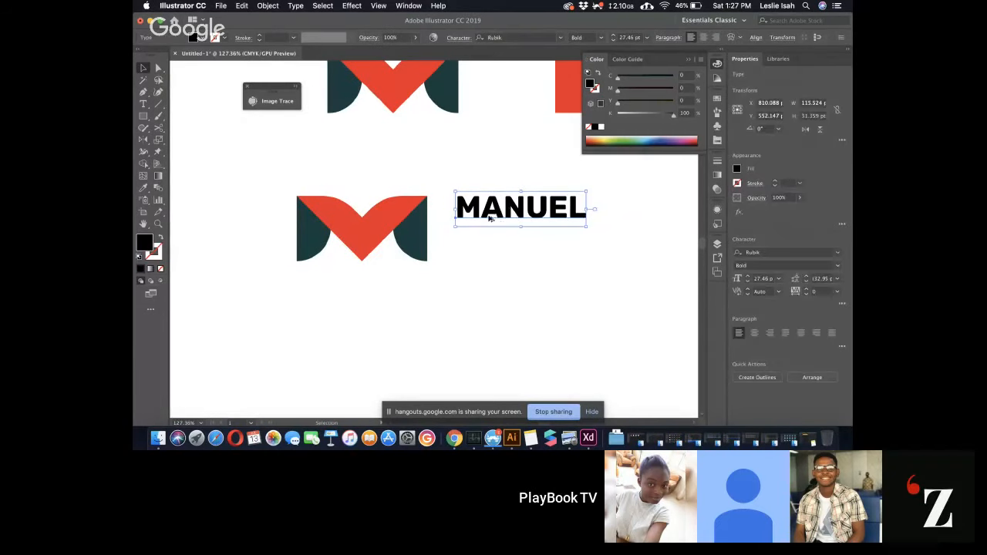
{"action": "left_click_drag", "start_coordinate": [490, 216], "coordinate": [486, 249]}
Replace the lower MANUEL copy with the text FASHION
{"action": "key", "text": "t"}
{"action": "left_click", "coordinate": [488, 248]}
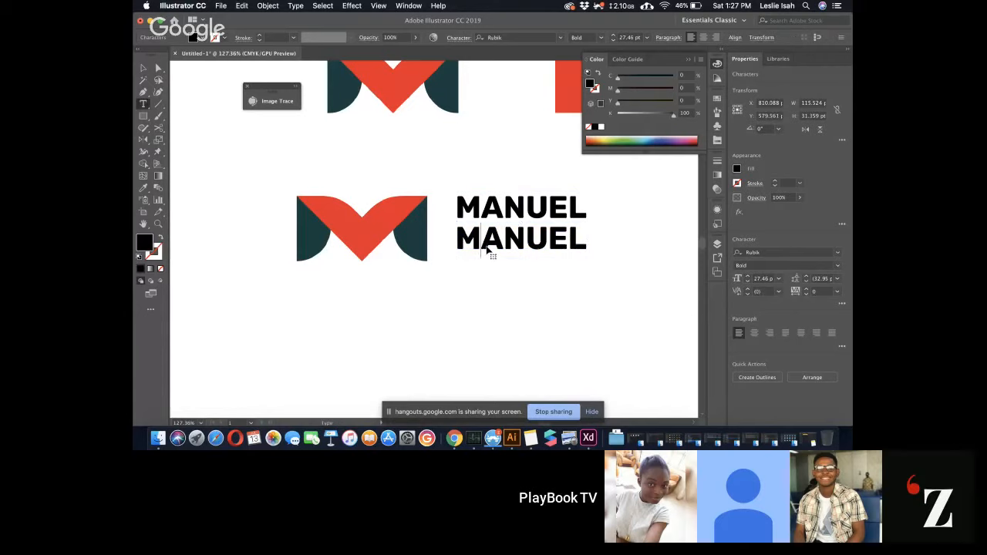
{"action": "double_click", "coordinate": [487, 248]}
{"action": "type", "text": "F"}
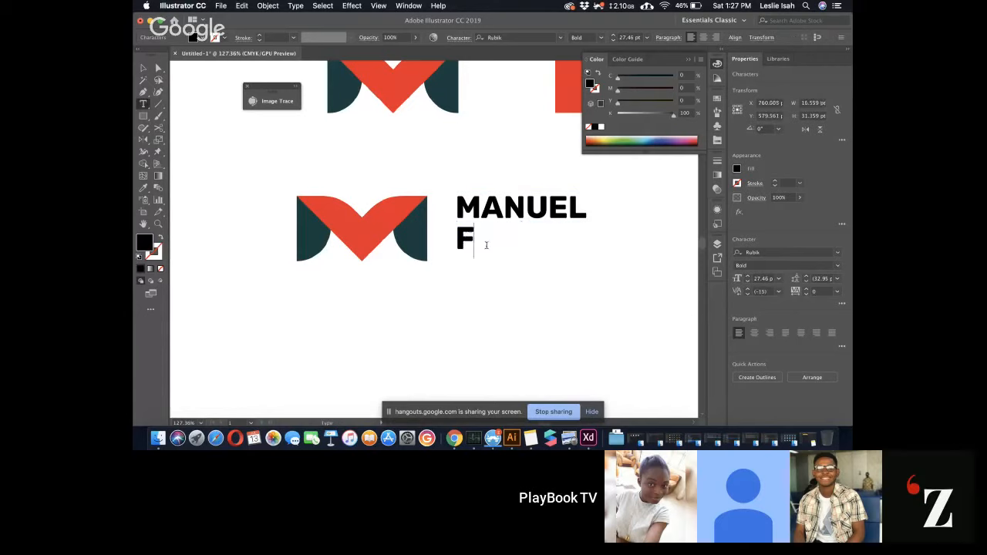
{"action": "type", "text": "ASHION"}
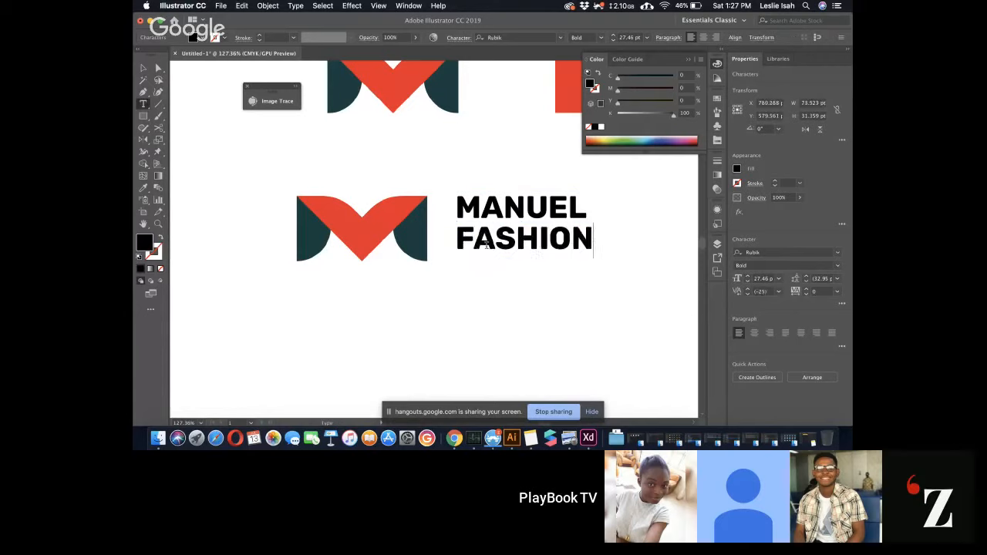
{"action": "key", "text": "Escape"}
Scale the stacked MANUEL and FASHION texts up together to about 33 pt to match the mark's height
{"action": "left_click", "coordinate": [524, 210]}
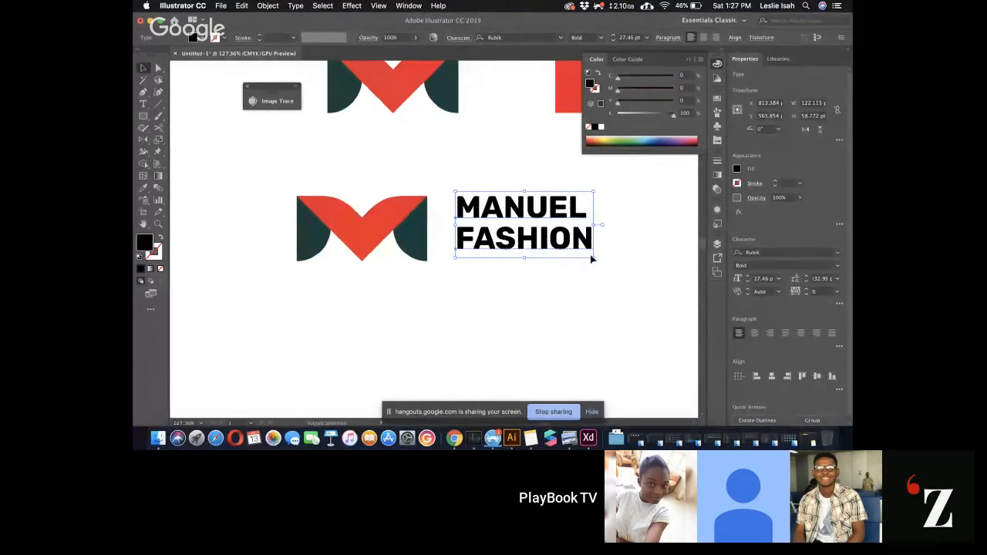
{"action": "left_click_drag", "start_coordinate": [594, 258], "coordinate": [625, 278]}
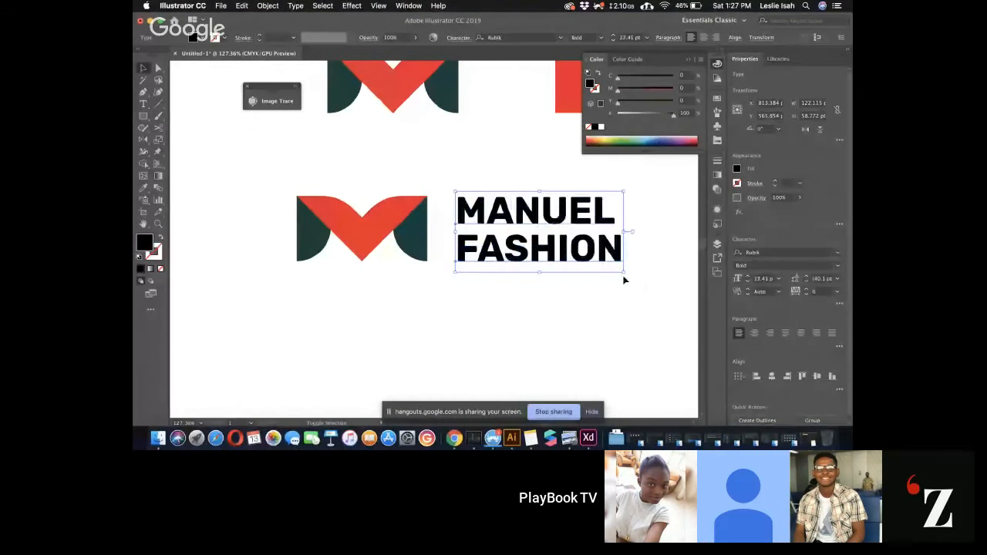
{"action": "left_click", "coordinate": [665, 252]}
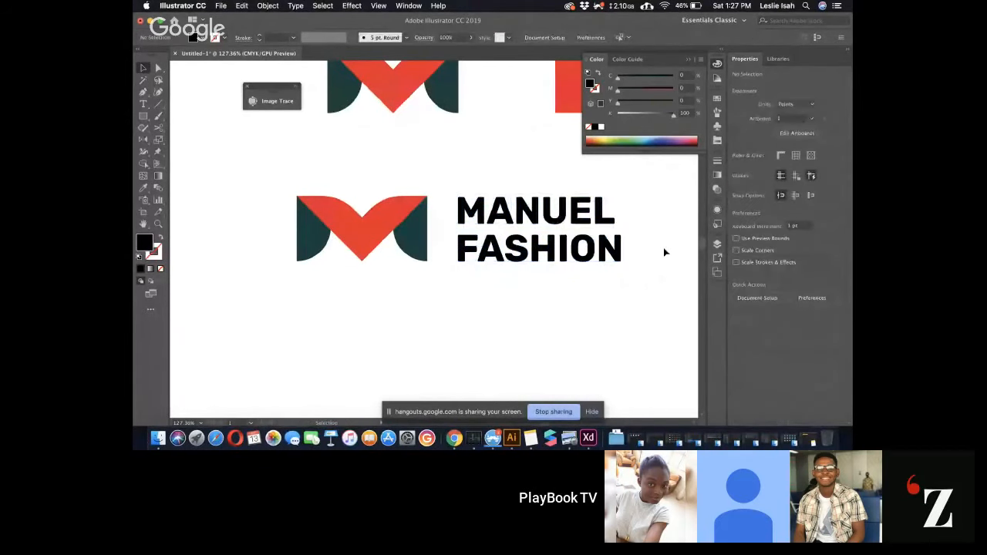
Recolour the stacked MANUEL FASHION text with the dark teal of the topmost palette swatch
{"action": "scroll", "coordinate": [651, 253], "scroll_direction": "down", "scroll_amount": 5}
{"action": "scroll", "coordinate": [651, 252], "scroll_direction": "right", "scroll_amount": 3}
{"action": "scroll", "coordinate": [652, 252], "scroll_direction": "up", "scroll_amount": 3}
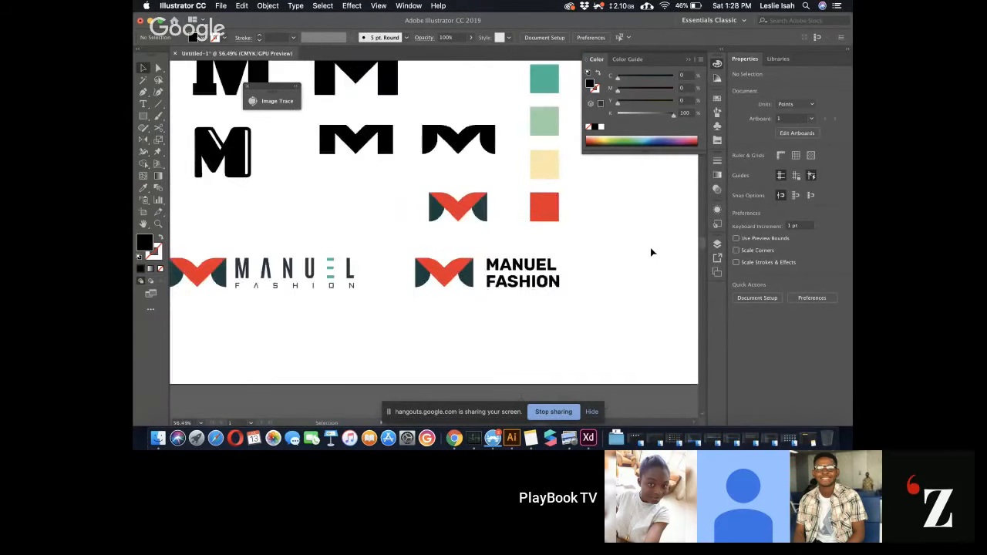
{"action": "scroll", "coordinate": [652, 252], "scroll_direction": "down", "scroll_amount": 1}
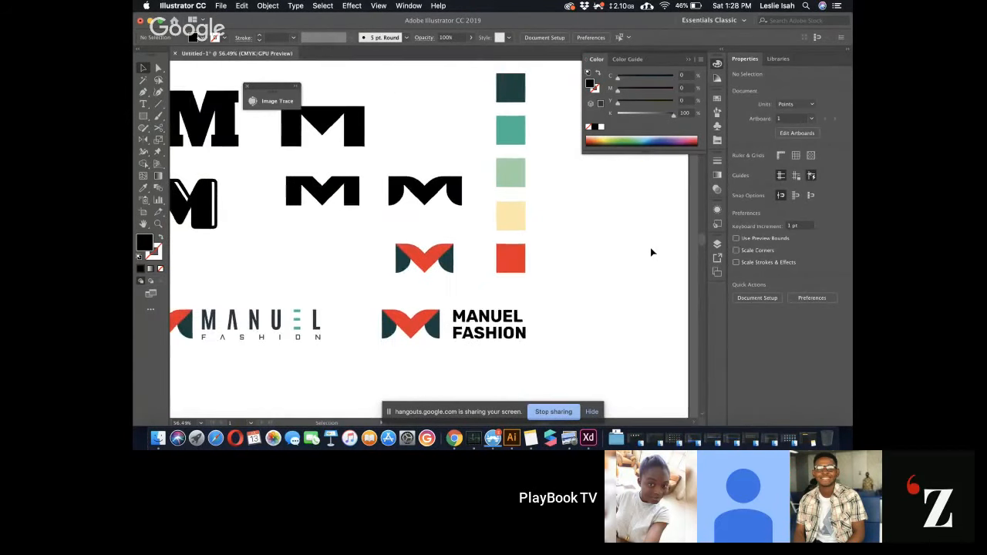
{"action": "left_click", "coordinate": [489, 336]}
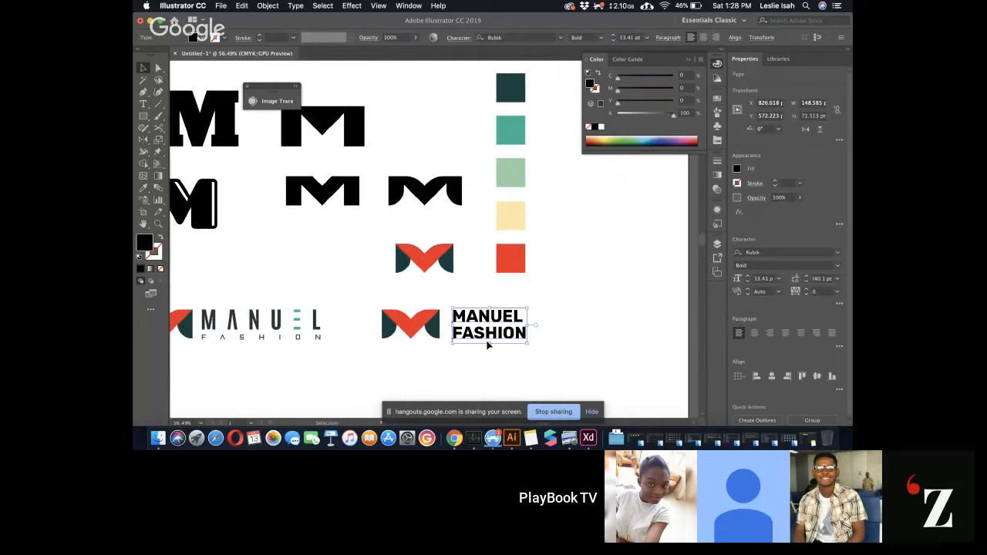
{"action": "left_click", "coordinate": [515, 90]}
{"action": "key", "text": "v"}
{"action": "left_click", "coordinate": [550, 209]}
{"action": "scroll", "coordinate": [550, 209], "scroll_direction": "left", "scroll_amount": 4}
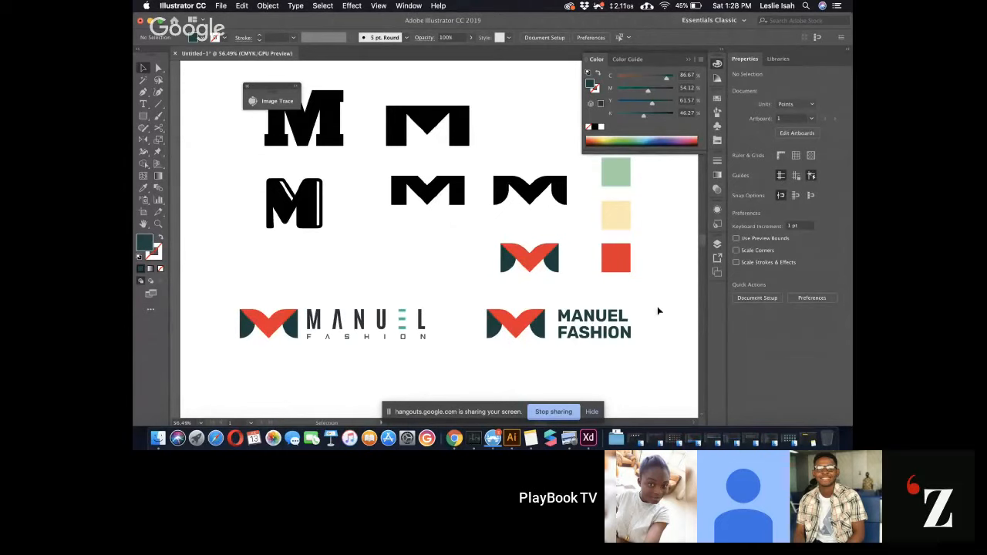
{"action": "scroll", "coordinate": [657, 308], "scroll_direction": "right", "scroll_amount": 3}
{"action": "scroll", "coordinate": [657, 308], "scroll_direction": "down", "scroll_amount": 2}
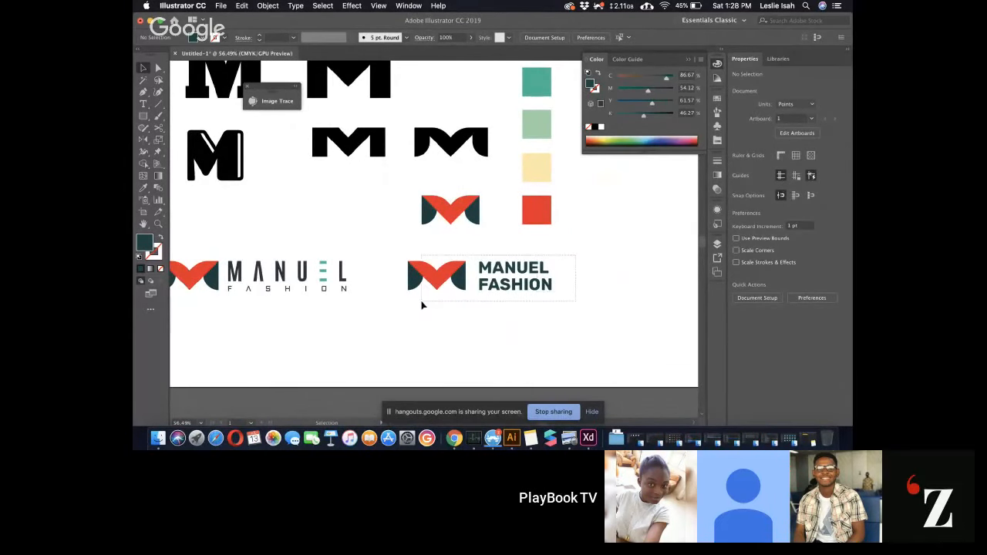
{"action": "mouse_move", "coordinate": [421, 302]}
{"action": "left_mouse_down"}
{"action": "mouse_move", "coordinate": [438, 299]}
{"action": "mouse_move", "coordinate": [404, 303]}
{"action": "left_mouse_up"}
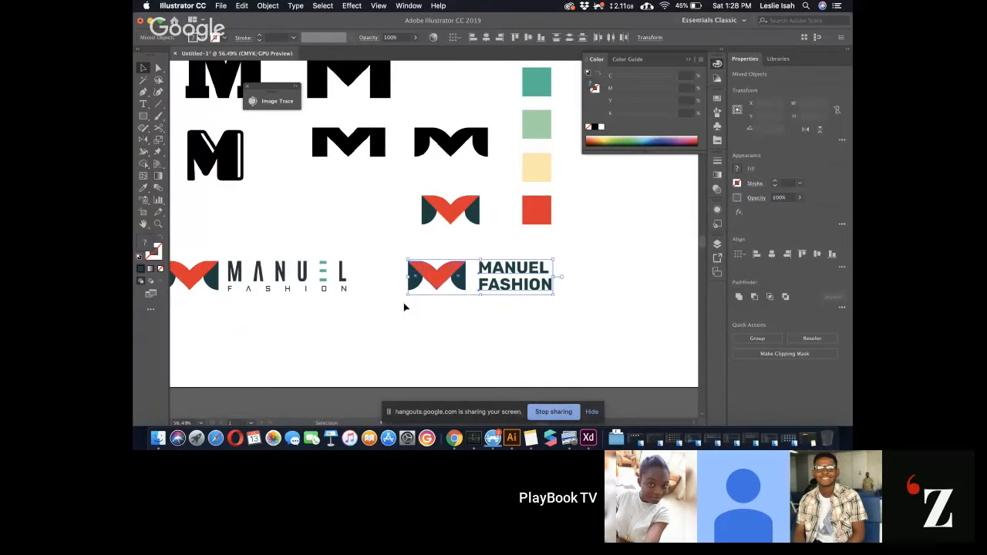
{"action": "left_click", "coordinate": [507, 330]}
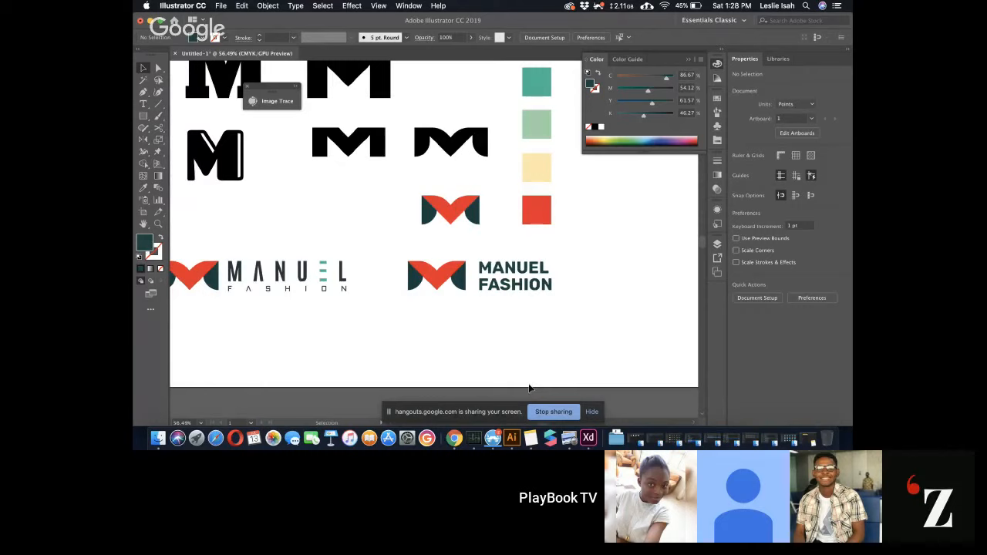
{"action": "left_click_drag", "start_coordinate": [575, 256], "coordinate": [385, 326]}
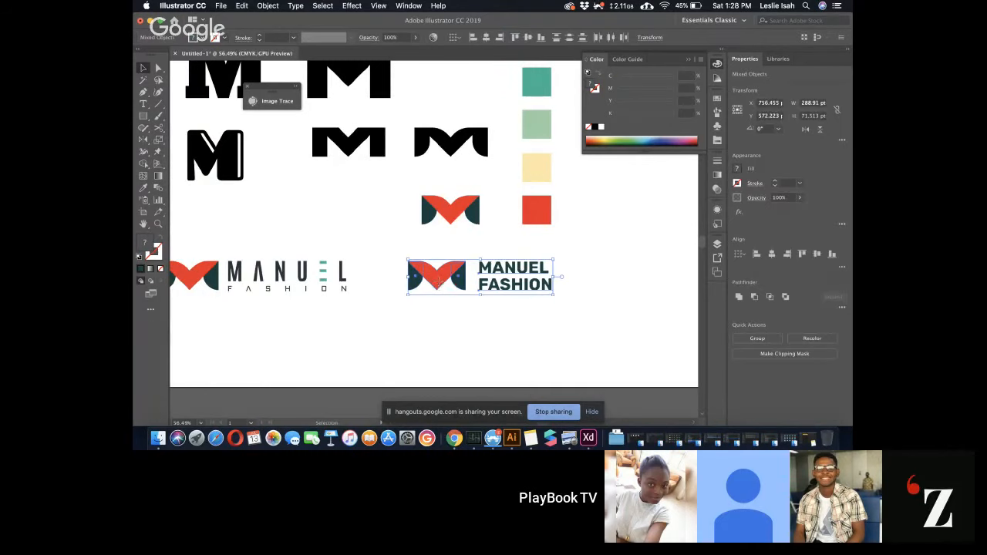
Move the earlier lockup with the widely spaced MANUEL FASHION lettering off the artboard, past its left edge
{"action": "scroll", "coordinate": [436, 278], "scroll_direction": "left", "scroll_amount": 5}
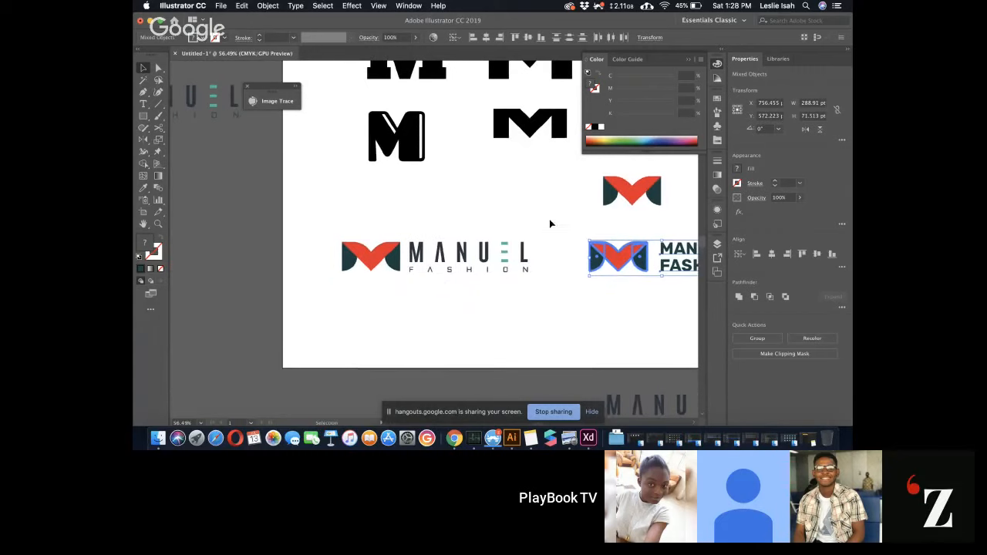
{"action": "left_click_drag", "start_coordinate": [549, 219], "coordinate": [332, 300]}
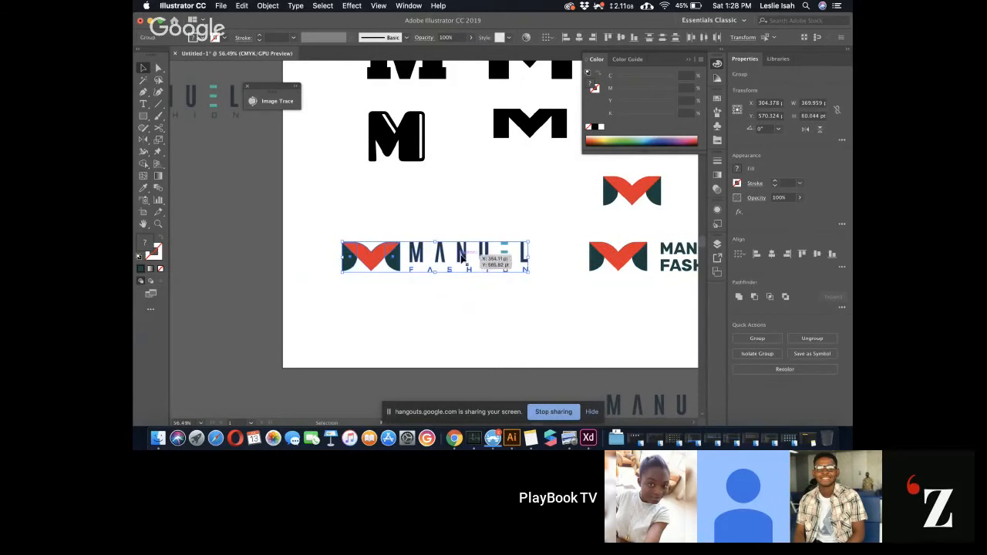
{"action": "left_click_drag", "start_coordinate": [457, 260], "coordinate": [193, 279]}
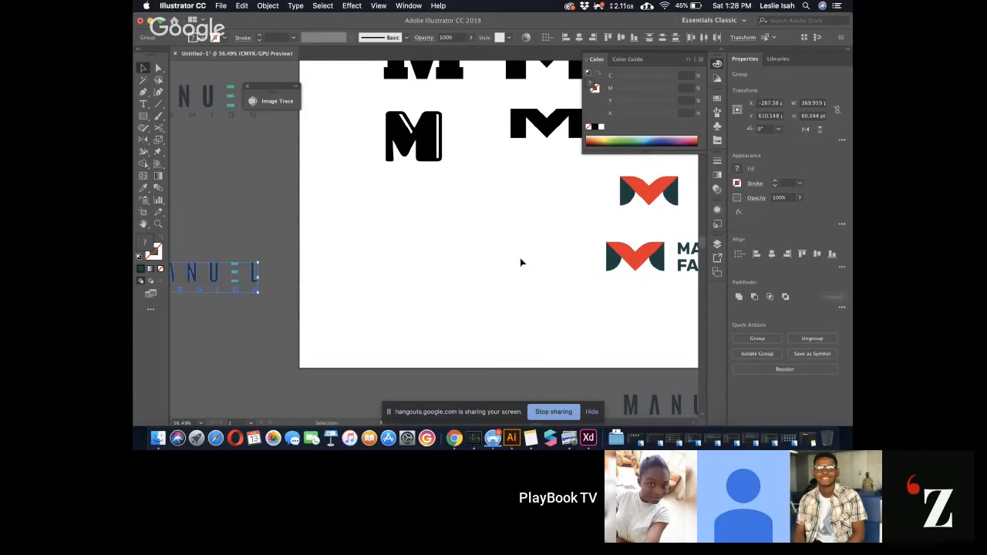
Place a copy of the bold MANUEL FASHION lockup lower on the artboard, to the left of the original
{"action": "left_click_drag", "start_coordinate": [567, 231], "coordinate": [698, 280]}
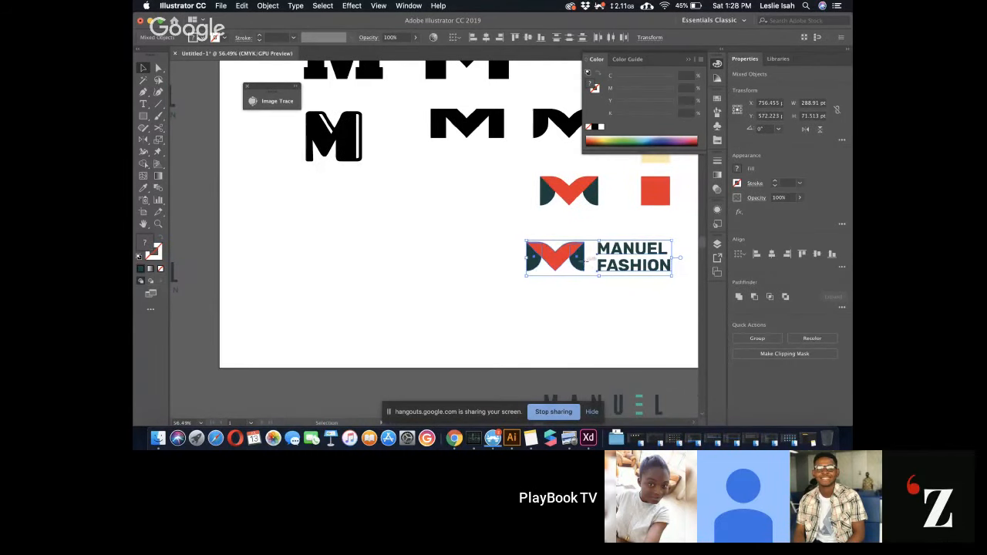
{"action": "left_click_drag", "start_coordinate": [582, 265], "coordinate": [455, 335]}
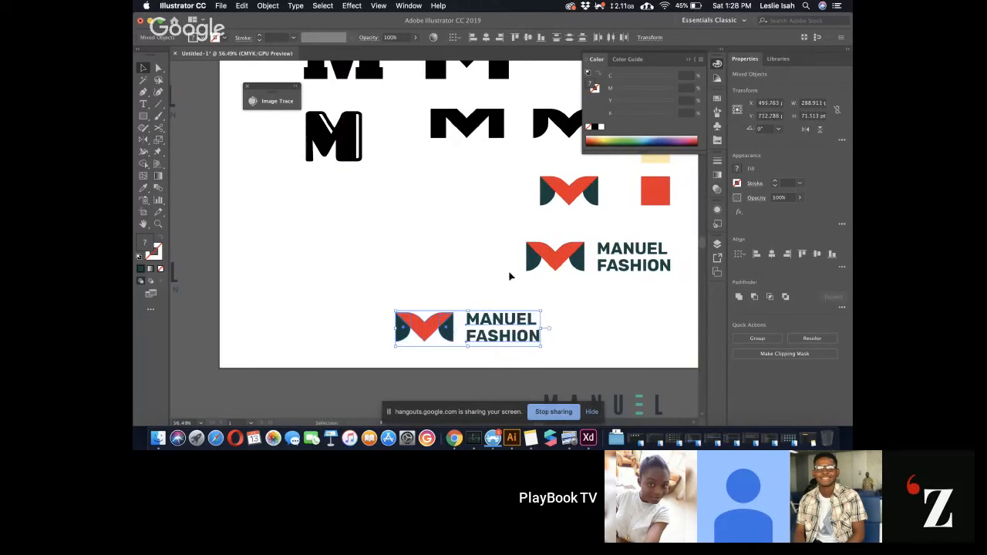
{"action": "left_click", "coordinate": [489, 303]}
Convert the MANUEL and FASHION texts of the copied lockup to outlines
{"action": "left_click", "coordinate": [490, 320]}
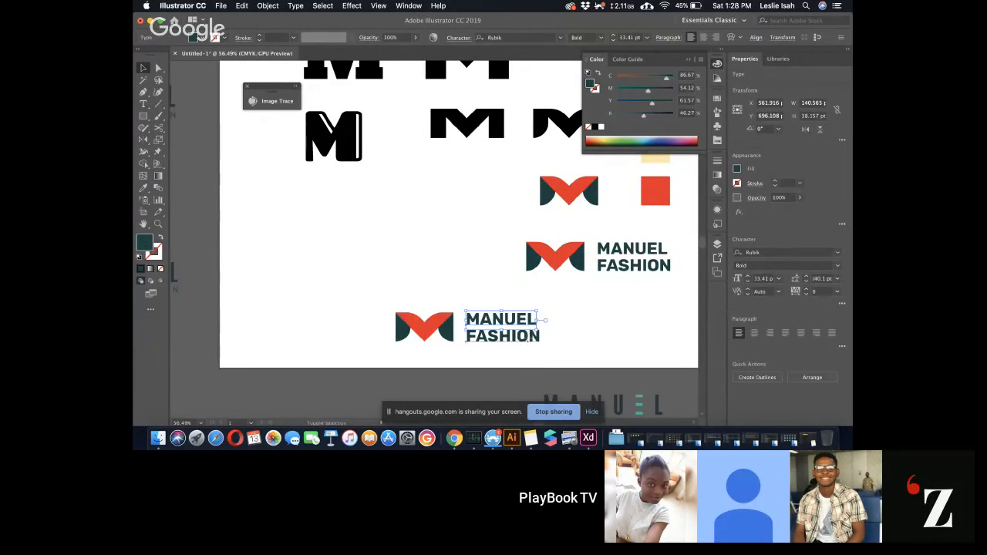
{"action": "right_click", "coordinate": [528, 344]}
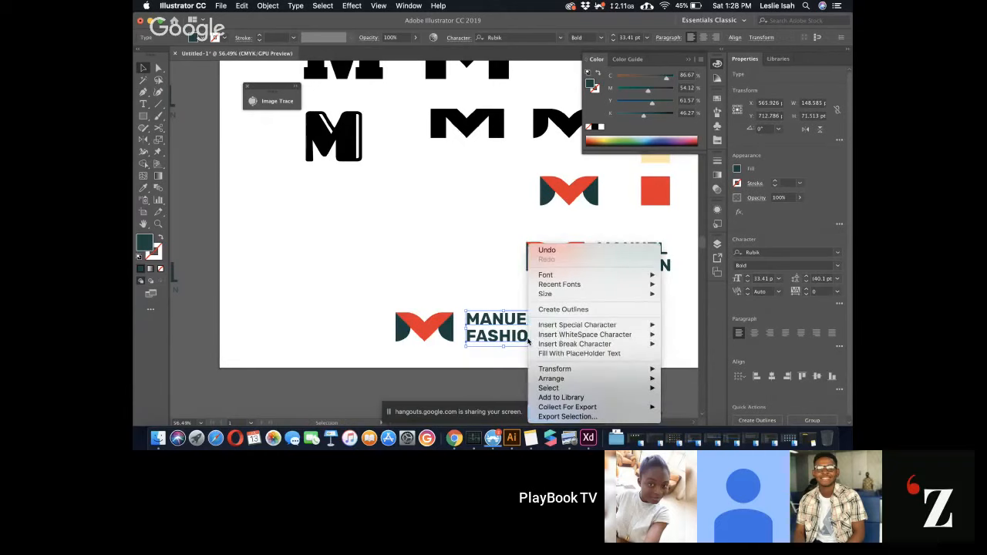
{"action": "left_click", "coordinate": [588, 311]}
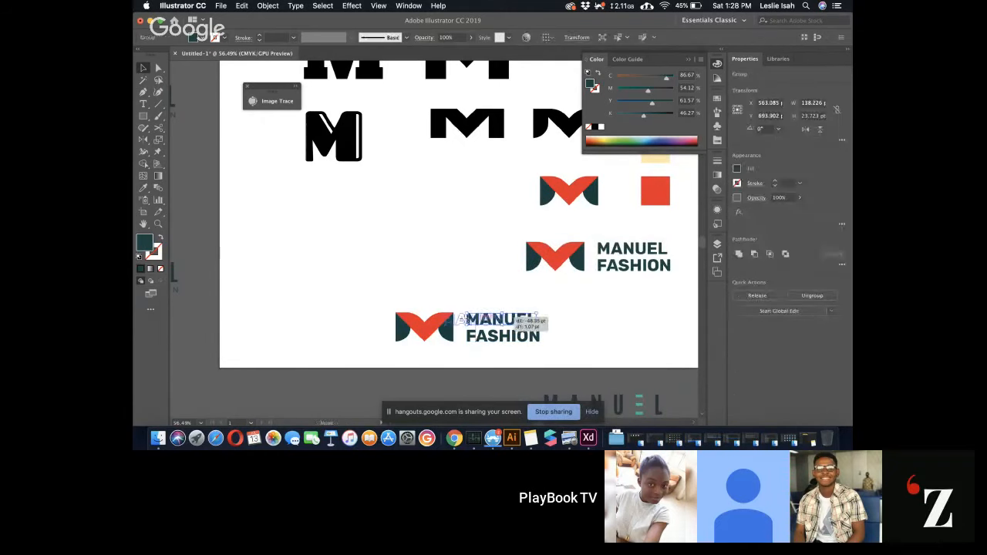
Move the outlined MANUEL to the left of the copied M mark and top-align it with FASHION on the other side
{"action": "left_click_drag", "start_coordinate": [517, 320], "coordinate": [366, 328]}
{"action": "left_click", "coordinate": [506, 338], "text": "shift"}
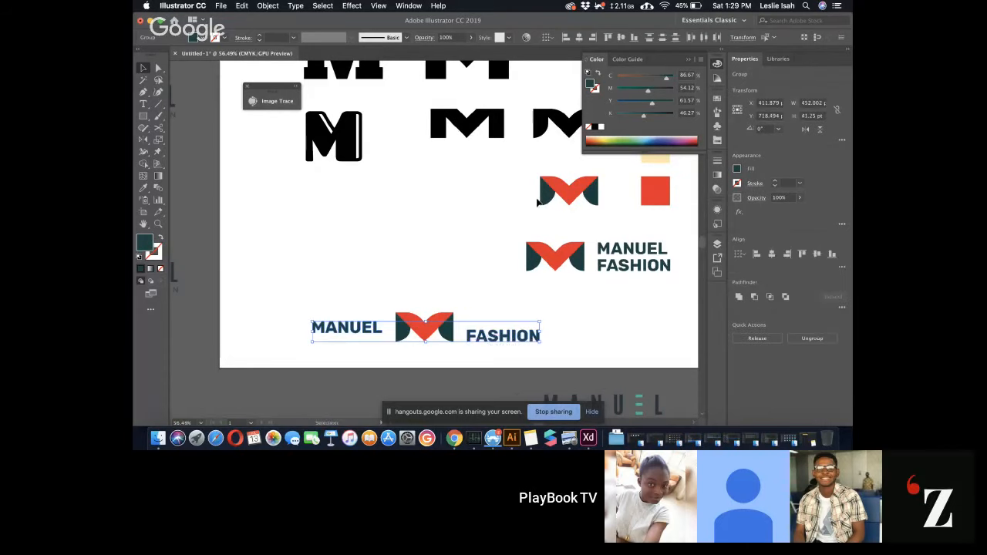
{"action": "left_click", "coordinate": [802, 254]}
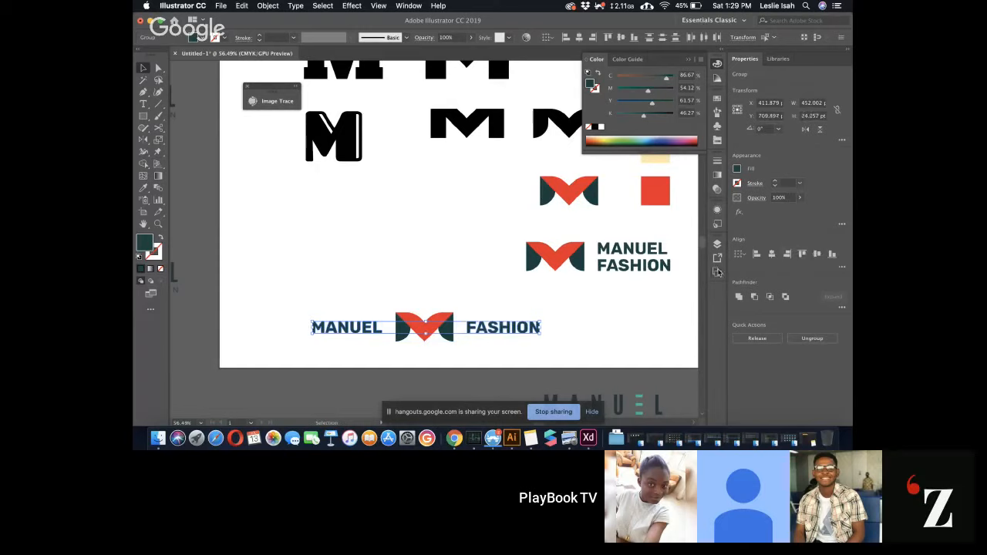
{"action": "left_click", "coordinate": [580, 333]}
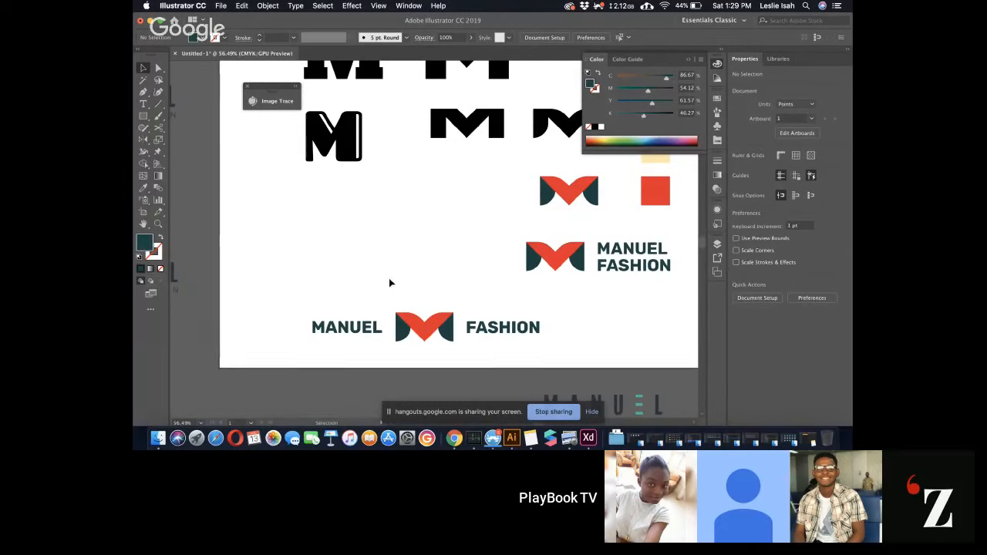
{"action": "left_click_drag", "start_coordinate": [294, 309], "coordinate": [562, 364]}
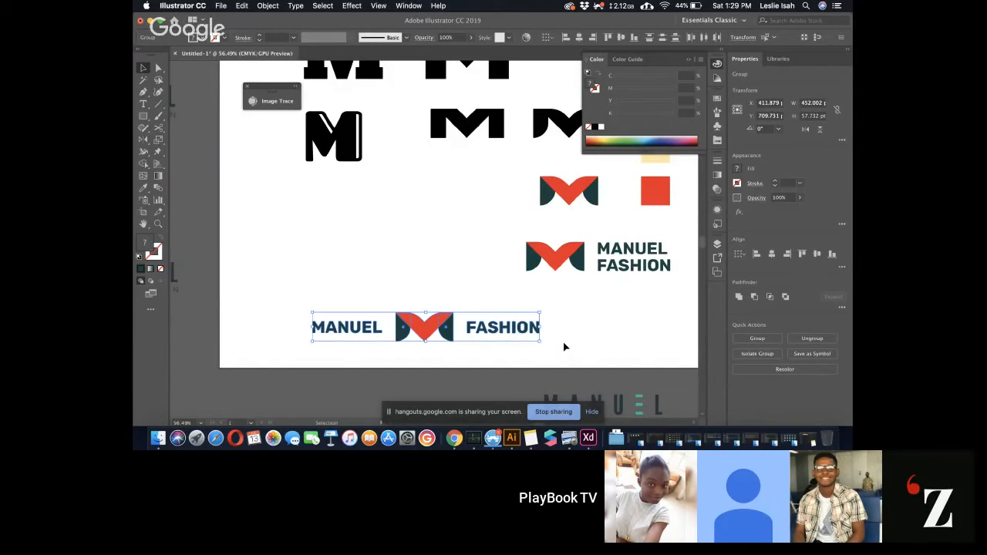
{"action": "left_click", "coordinate": [576, 346]}
{"action": "scroll", "coordinate": [576, 346], "scroll_direction": "left", "scroll_amount": 2}
{"action": "scroll", "coordinate": [576, 346], "scroll_direction": "up", "scroll_amount": 1}
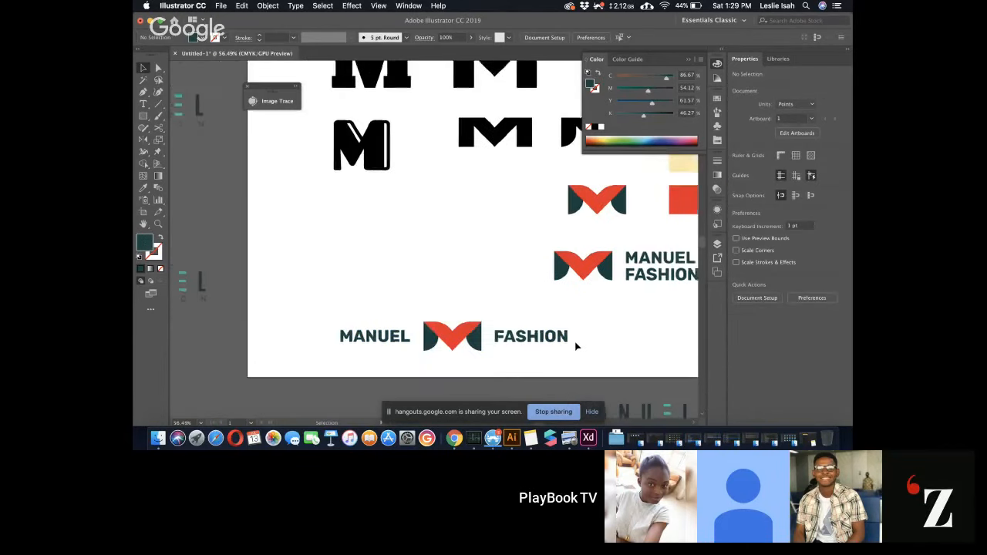
{"action": "scroll", "coordinate": [576, 346], "scroll_direction": "right", "scroll_amount": 3}
{"action": "scroll", "coordinate": [576, 346], "scroll_direction": "down", "scroll_amount": 2}
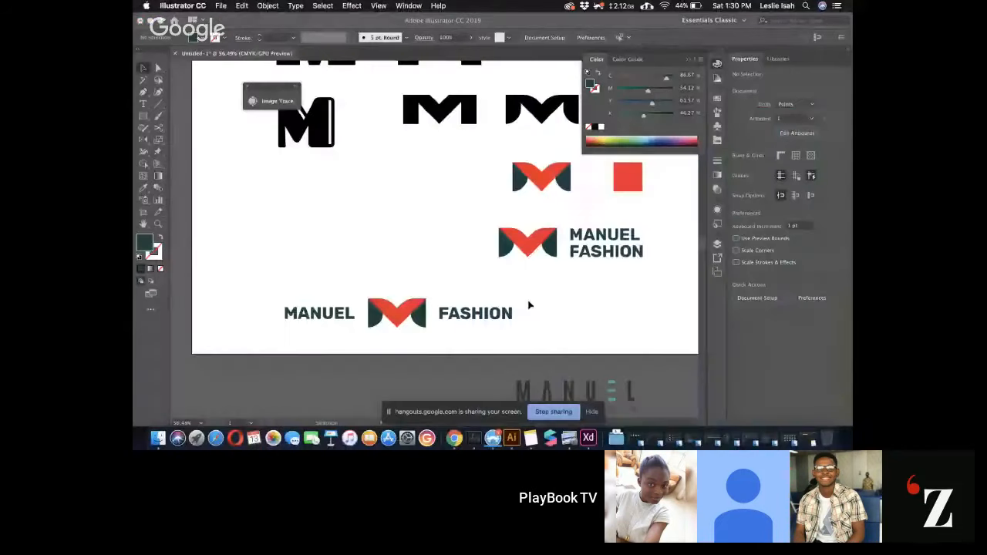
{"action": "left_click_drag", "start_coordinate": [255, 284], "coordinate": [515, 359]}
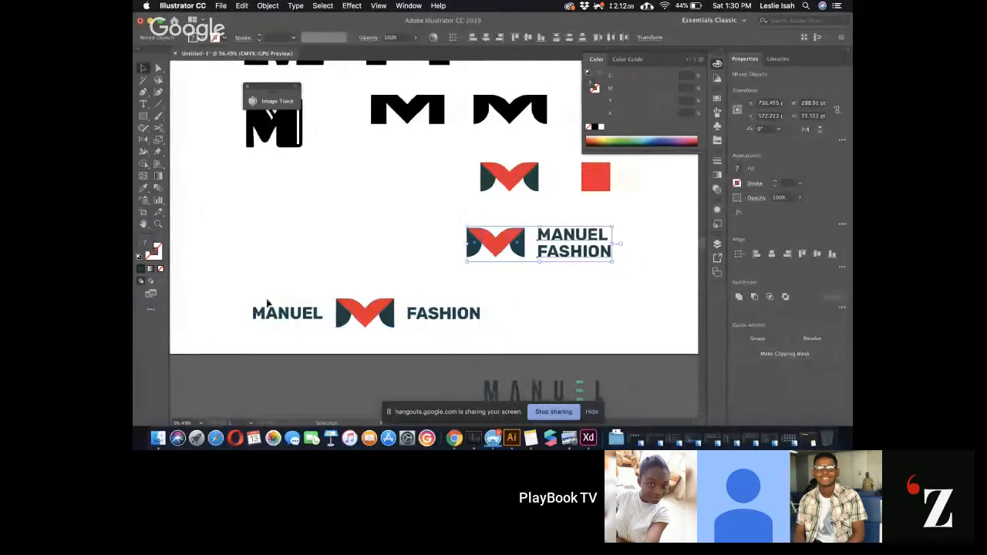
{"action": "left_click_drag", "start_coordinate": [236, 293], "coordinate": [481, 343]}
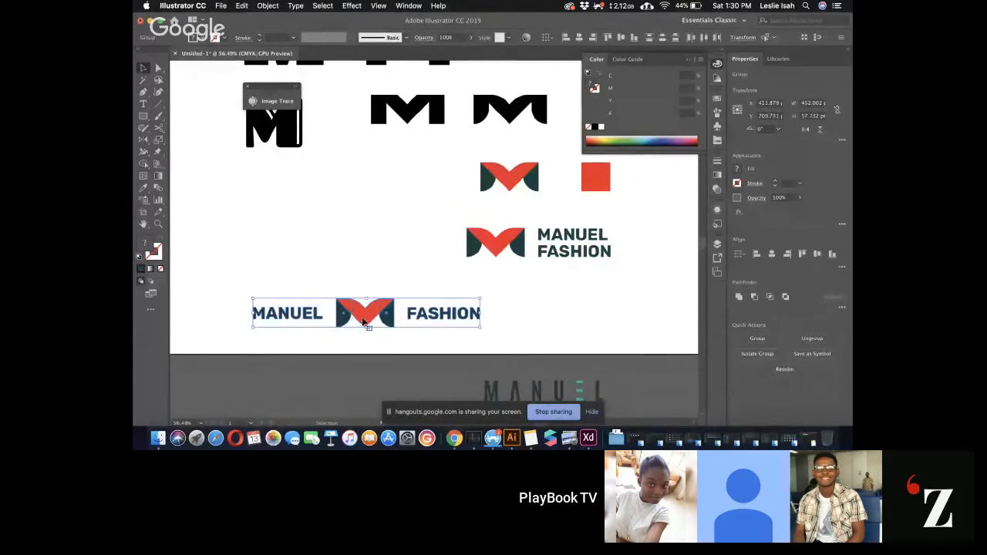
Switch to Chrome and close four of the palette-related tabs that precede the open colour palette image
{"action": "left_click", "coordinate": [454, 438]}
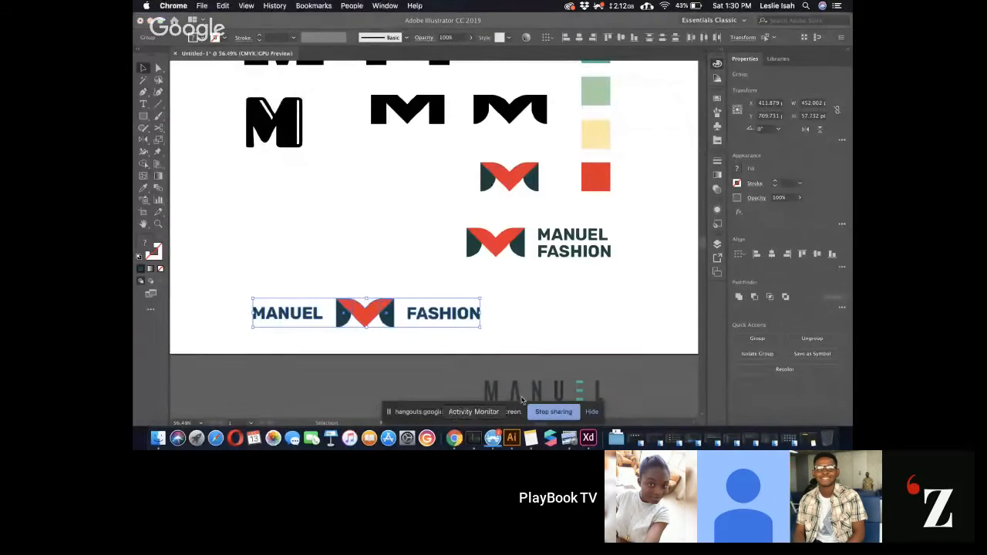
{"action": "key", "text": "ctrl+Right"}
{"action": "key", "text": "ctrl+Right"}
{"action": "key", "text": "ctrl+Right"}
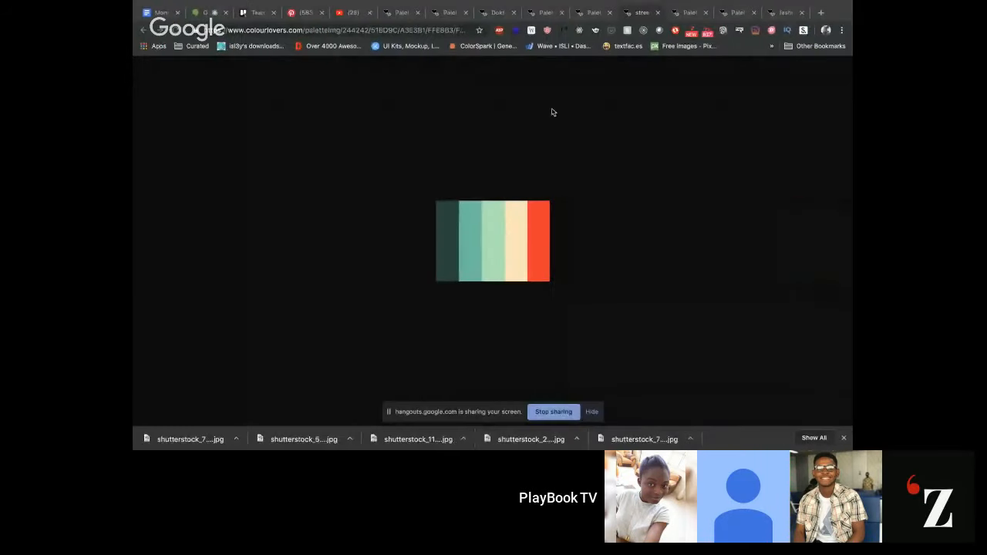
{"action": "left_click", "coordinate": [417, 12]}
{"action": "left_click", "coordinate": [417, 12]}
{"action": "left_click", "coordinate": [417, 12]}
{"action": "left_click", "coordinate": [417, 13]}
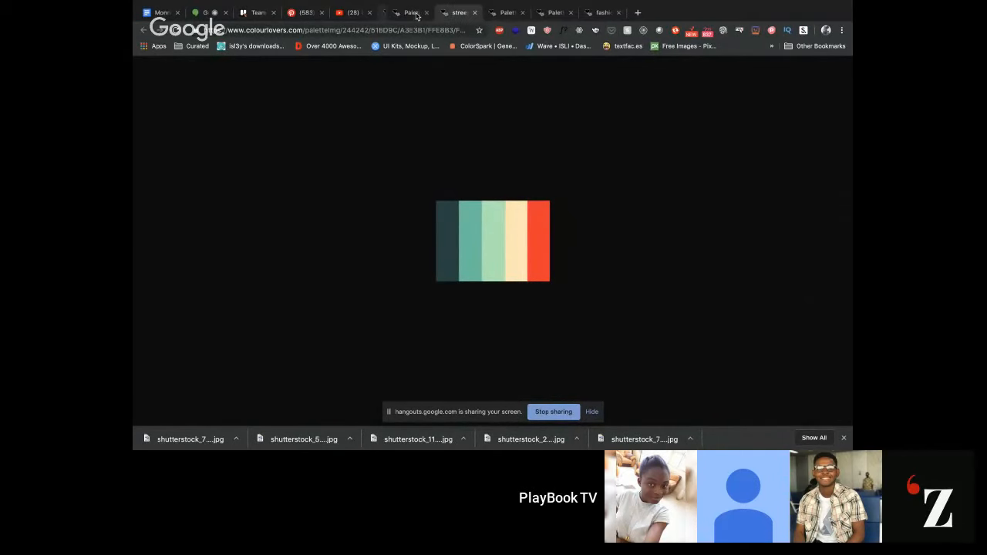
Close the remaining colour palette and fashion tabs in Chrome and check the YouTube notifications
{"action": "left_click", "coordinate": [418, 12]}
{"action": "left_click", "coordinate": [418, 13]}
{"action": "left_click", "coordinate": [417, 12]}
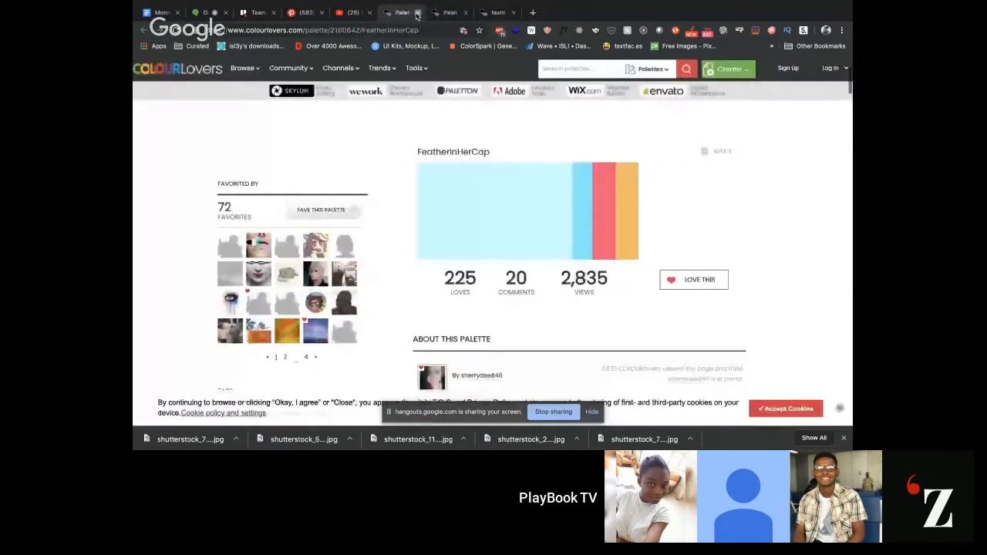
{"action": "left_click", "coordinate": [417, 13]}
{"action": "left_click", "coordinate": [417, 13]}
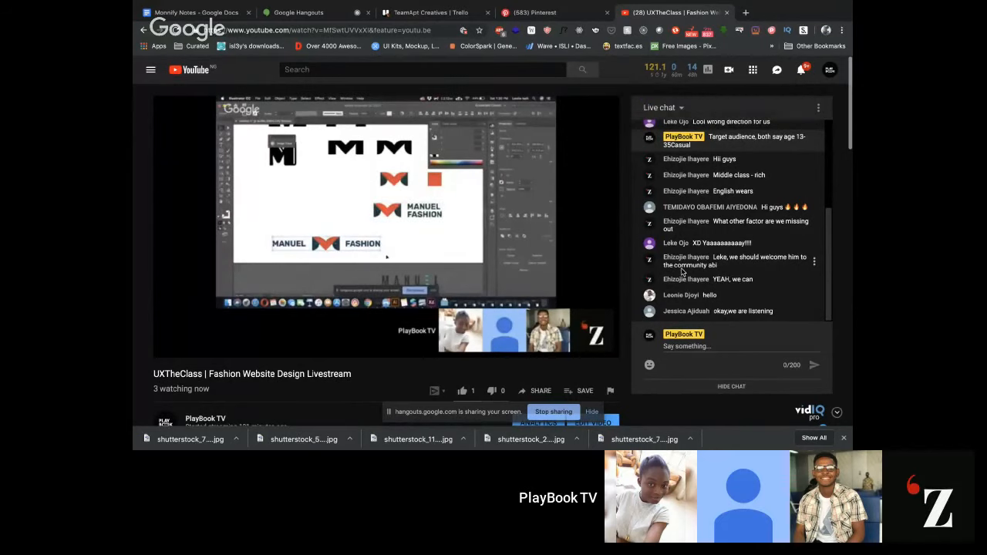
{"action": "left_click", "coordinate": [801, 70]}
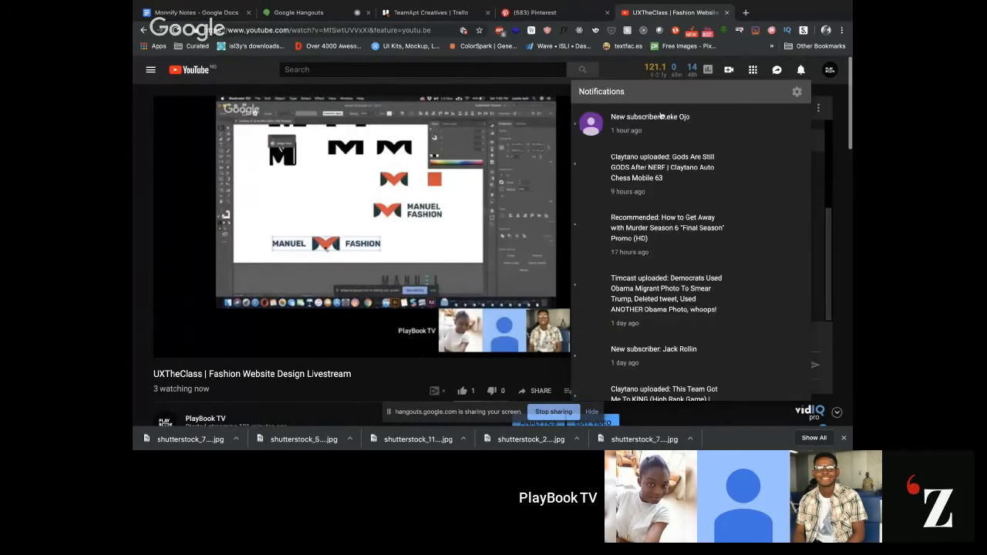
{"action": "left_click", "coordinate": [611, 70]}
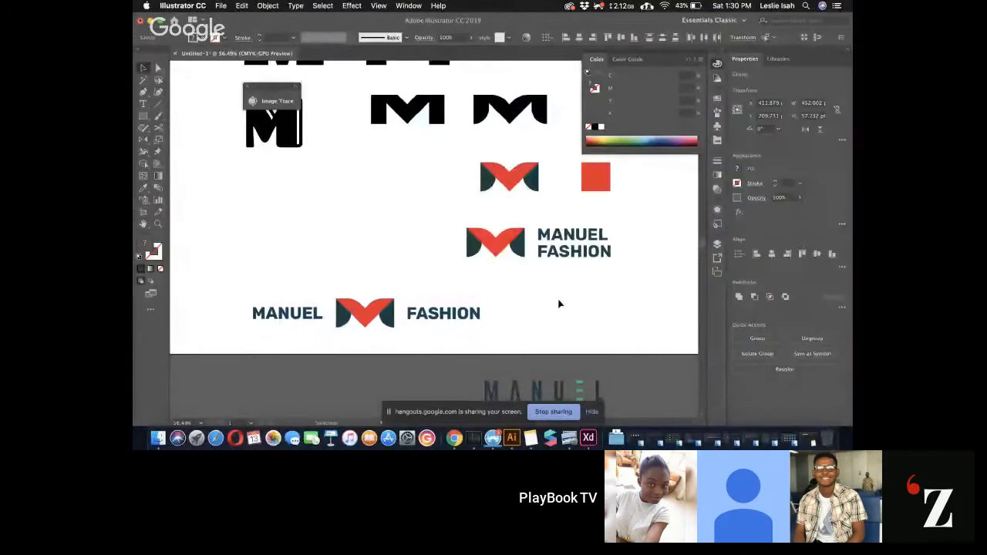
Switch to Illustrator and paste a duplicate of the horizontal lockup that has the M mark between MANUEL and FASHION
{"action": "left_click", "coordinate": [559, 304]}
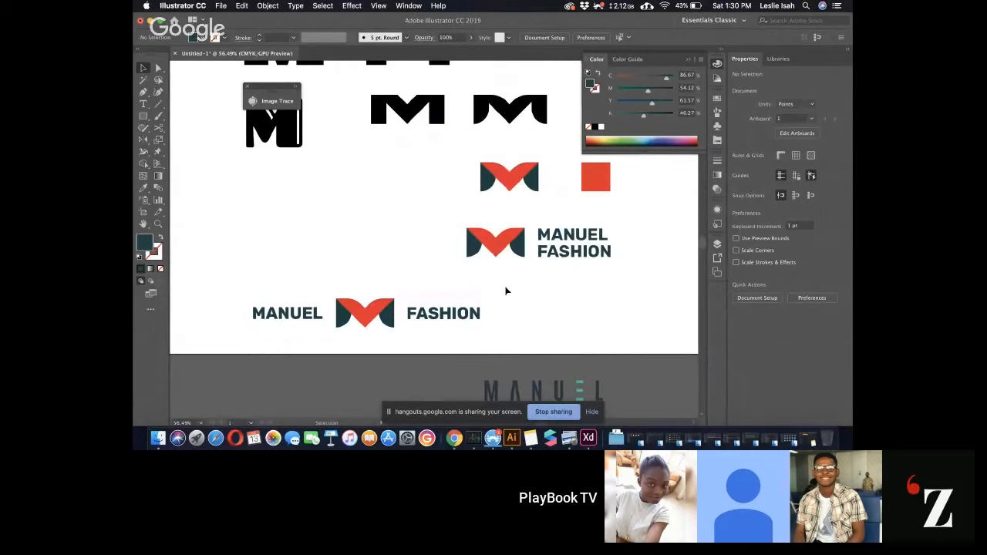
{"action": "left_click_drag", "start_coordinate": [506, 291], "coordinate": [254, 342]}
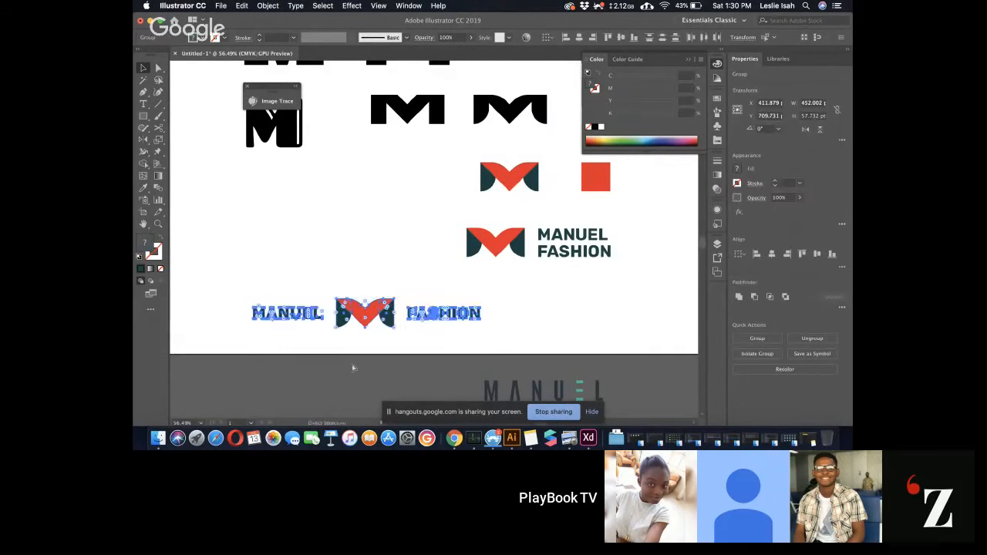
{"action": "key", "text": "v"}
{"action": "key", "text": "a"}
{"action": "key", "text": "super+v"}
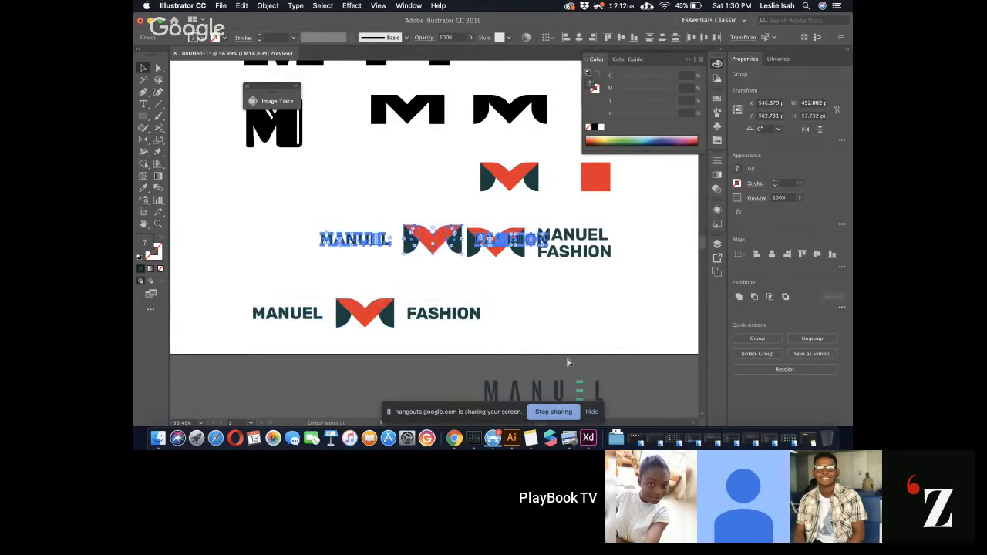
{"action": "key", "text": "a"}
{"action": "key", "text": "v"}
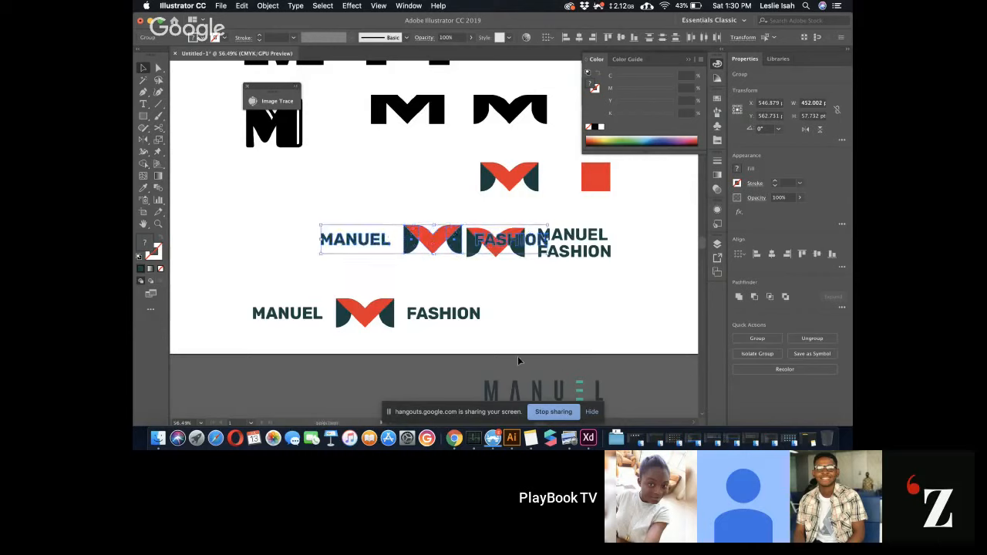
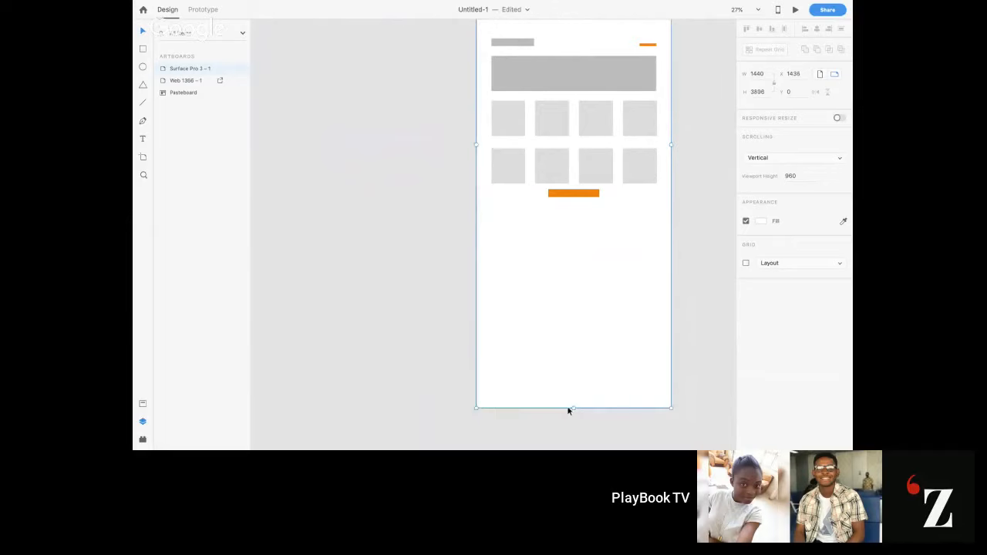
In Adobe XD, move the whole product section up to Y 1107 and place a copy of it beneath at Y 2377
{"action": "scroll", "coordinate": [569, 410], "scroll_direction": "up", "scroll_amount": 3}
{"action": "left_click_drag", "start_coordinate": [497, 115], "coordinate": [678, 308]}
{"action": "scroll", "coordinate": [609, 200], "scroll_direction": "up", "scroll_amount": 2}
{"action": "scroll", "coordinate": [609, 201], "scroll_direction": "up", "scroll_amount": 2}
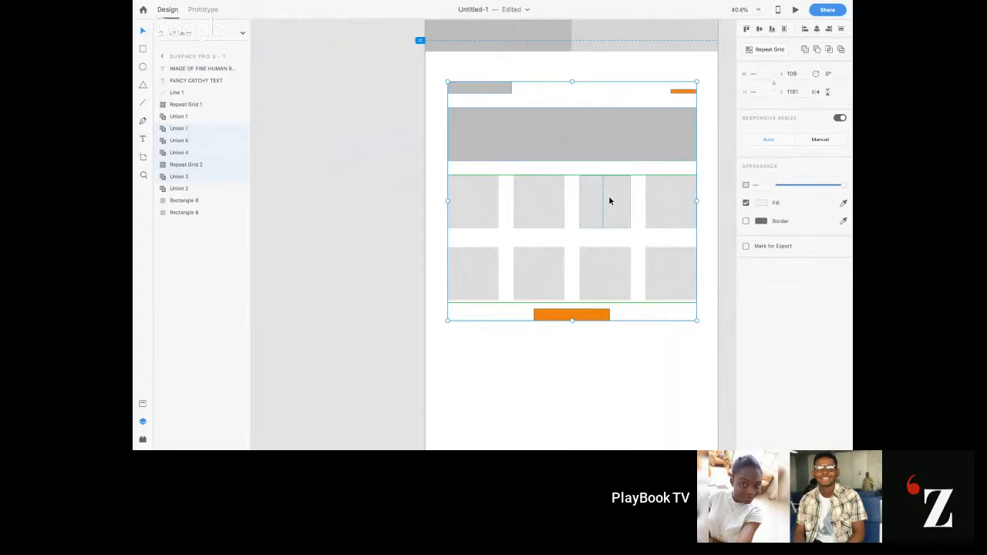
{"action": "left_click_drag", "start_coordinate": [610, 199], "coordinate": [609, 188]}
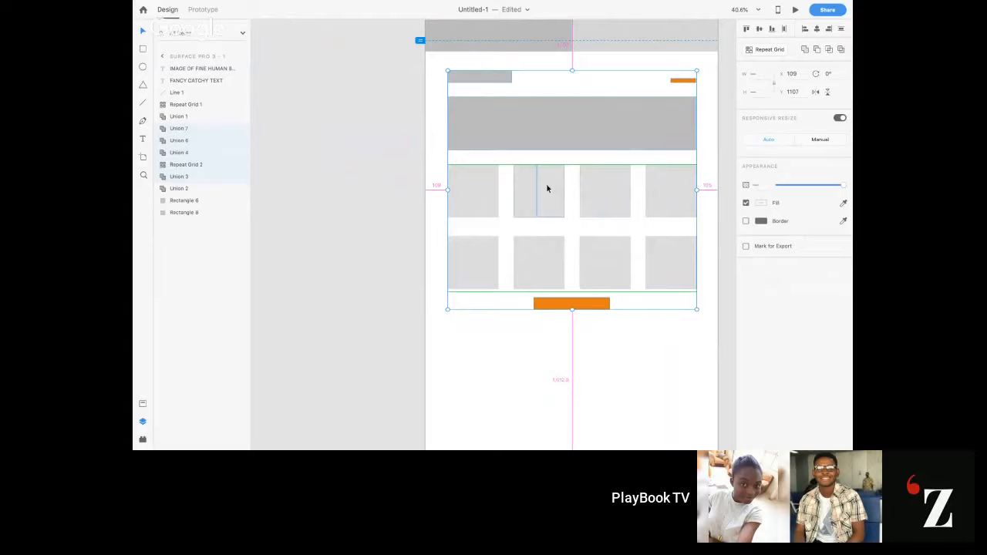
{"action": "left_click_drag", "start_coordinate": [547, 188], "coordinate": [547, 428]}
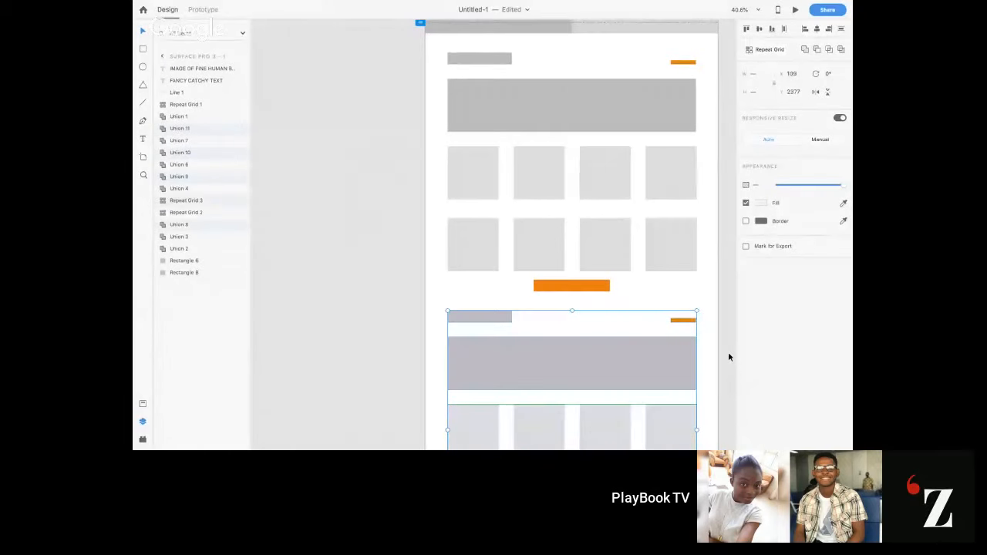
{"action": "scroll", "coordinate": [728, 357], "scroll_direction": "down", "scroll_amount": 3}
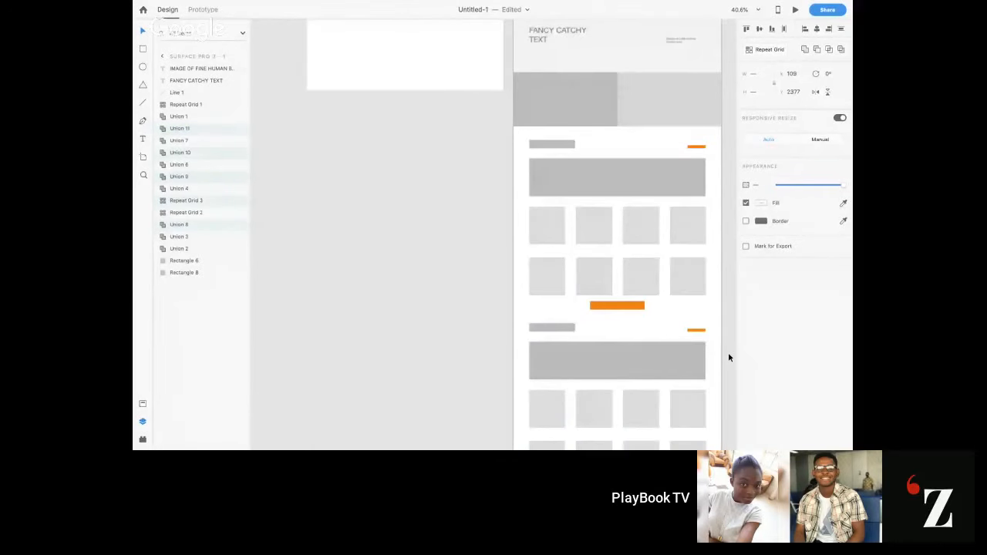
Move the two FOR MEN category text blocks on the pasteboard to X 3001, Y -363
{"action": "scroll", "coordinate": [728, 357], "scroll_direction": "down", "scroll_amount": 3}
{"action": "scroll", "coordinate": [728, 357], "scroll_direction": "right", "scroll_amount": 4}
{"action": "left_click", "coordinate": [446, 94]}
{"action": "mouse_move", "coordinate": [446, 94]}
{"action": "left_mouse_down"}
{"action": "mouse_move", "coordinate": [505, 54]}
{"action": "mouse_move", "coordinate": [457, 75]}
{"action": "mouse_move", "coordinate": [455, 97]}
{"action": "left_mouse_up"}
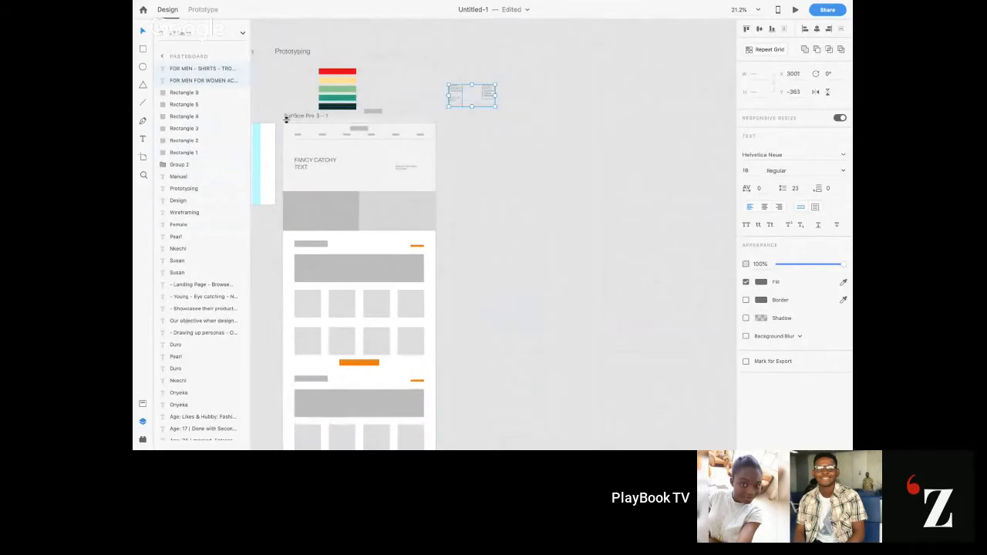
Duplicate the Surface Pro 3 – 1 artboard beside the original at X 3347, Y 0
{"action": "left_click", "coordinate": [294, 117]}
{"action": "left_click", "coordinate": [293, 117]}
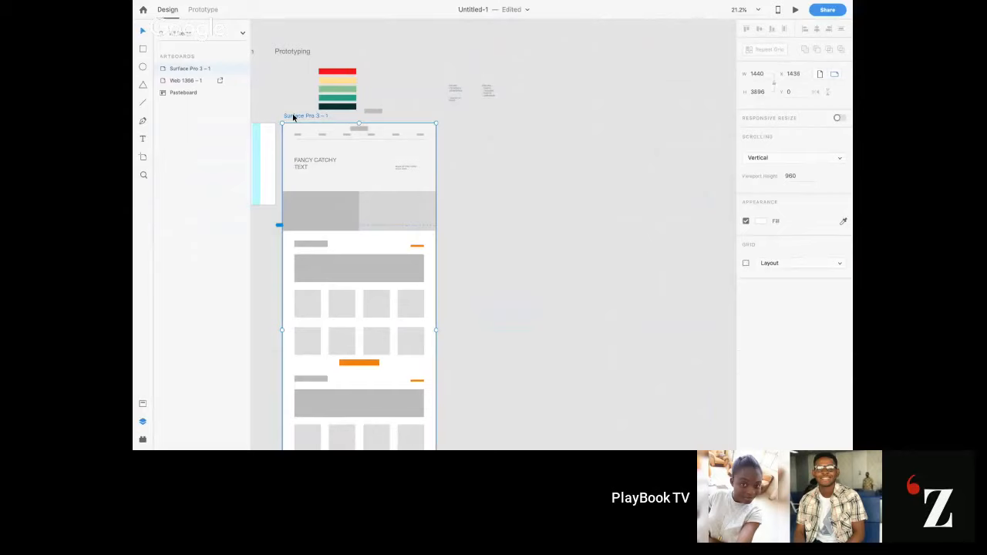
{"action": "left_click_drag", "start_coordinate": [293, 118], "coordinate": [496, 137]}
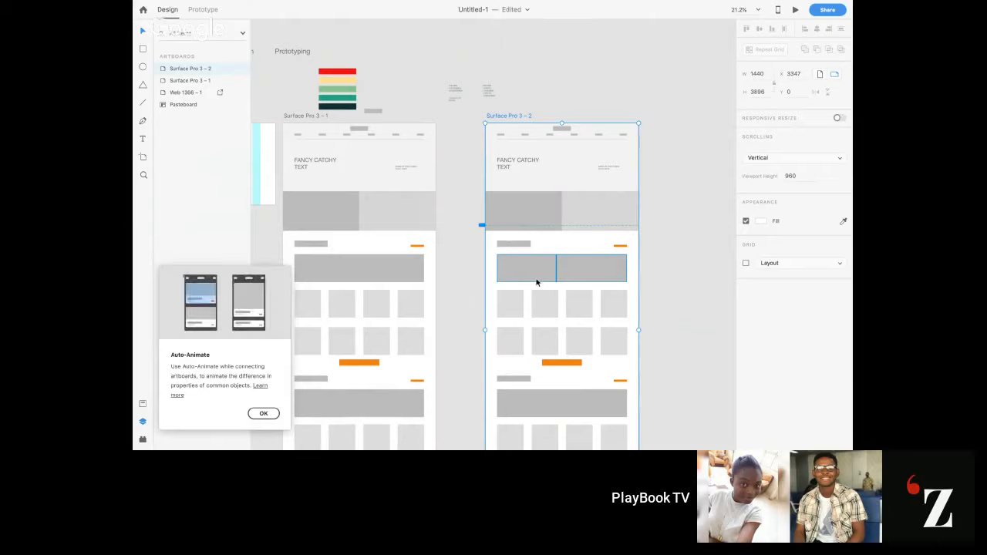
Narrow the first section's wide grey banner on the Surface Pro 3 – 1 artboard to about half its width
{"action": "left_click", "coordinate": [391, 263]}
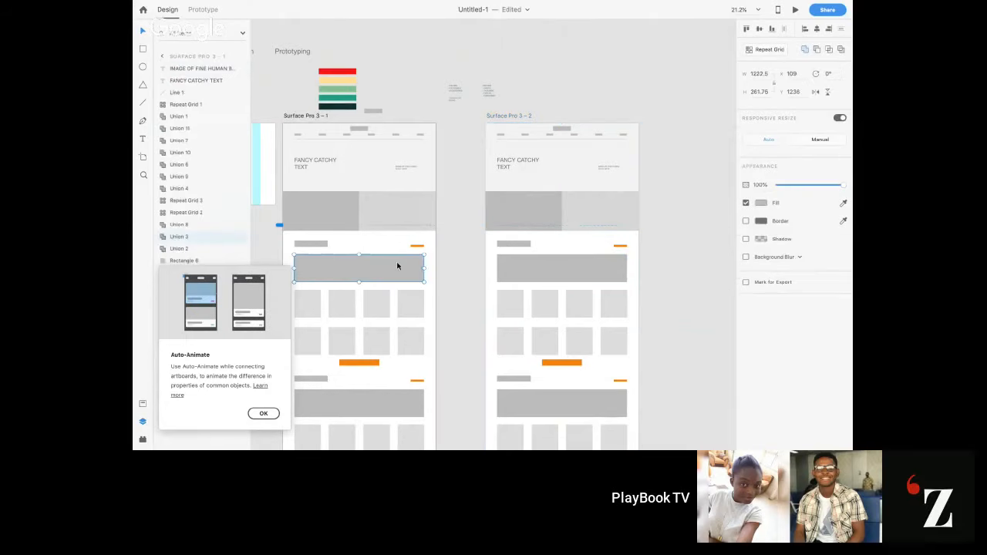
{"action": "left_click_drag", "start_coordinate": [424, 268], "coordinate": [357, 266]}
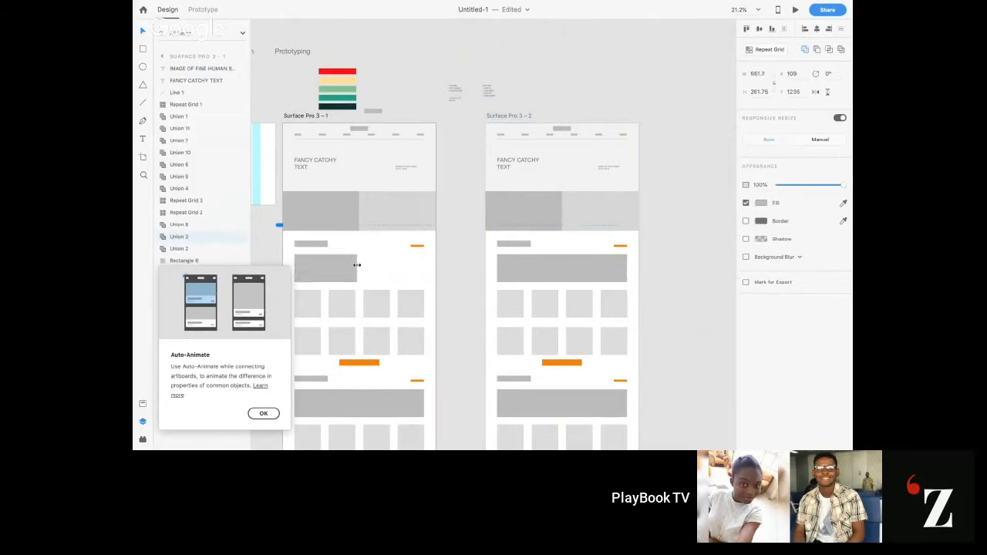
{"action": "left_click", "coordinate": [372, 316]}
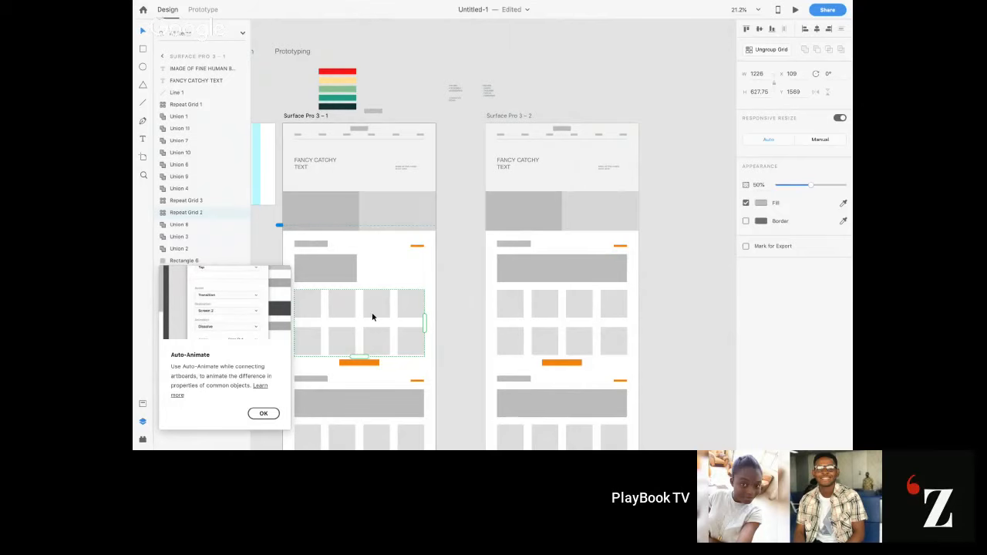
{"action": "left_click_drag", "start_coordinate": [359, 356], "coordinate": [360, 293]}
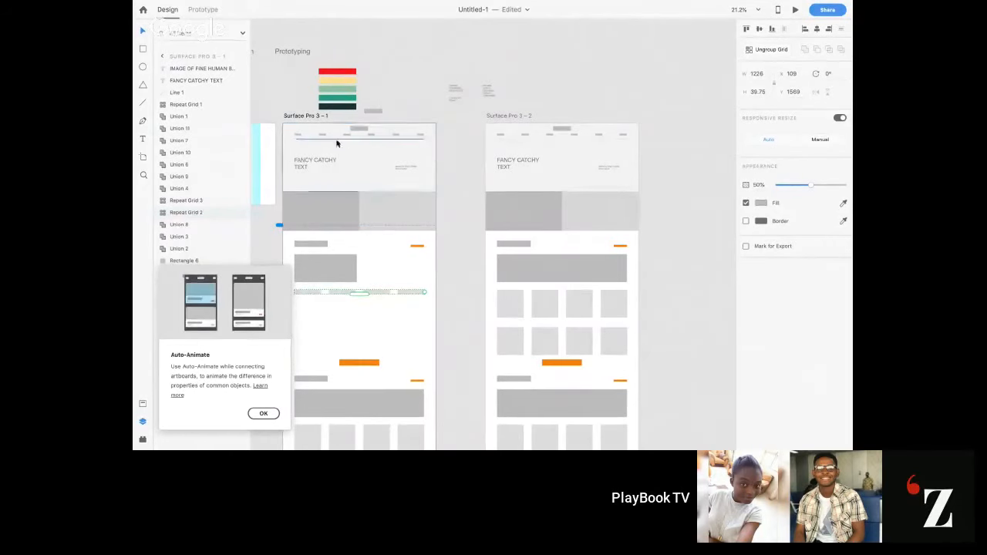
{"action": "key", "text": "ctrl+z"}
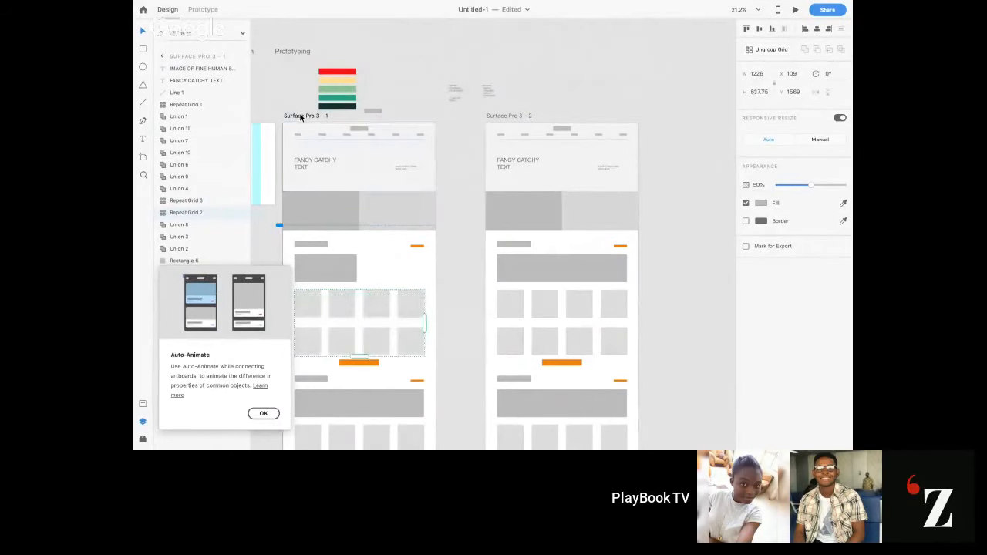
{"action": "left_click", "coordinate": [454, 282]}
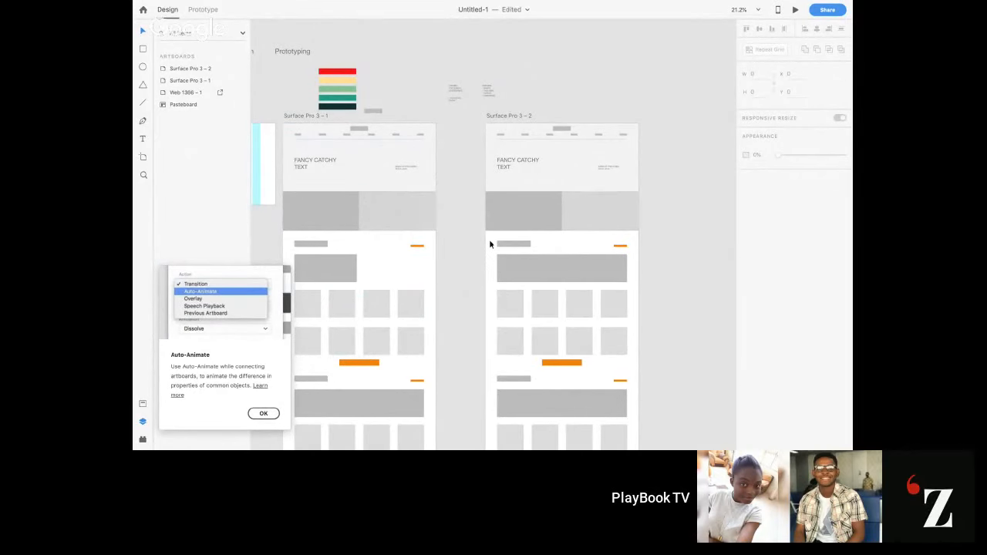
Examine the header, half-width blocks, banner and product grid of the Surface Pro 3 – 2 artboard up close
{"action": "scroll", "coordinate": [489, 244], "scroll_direction": "down", "scroll_amount": 3}
{"action": "left_click_drag", "start_coordinate": [472, 305], "coordinate": [644, 439]}
{"action": "left_click", "coordinate": [561, 105]}
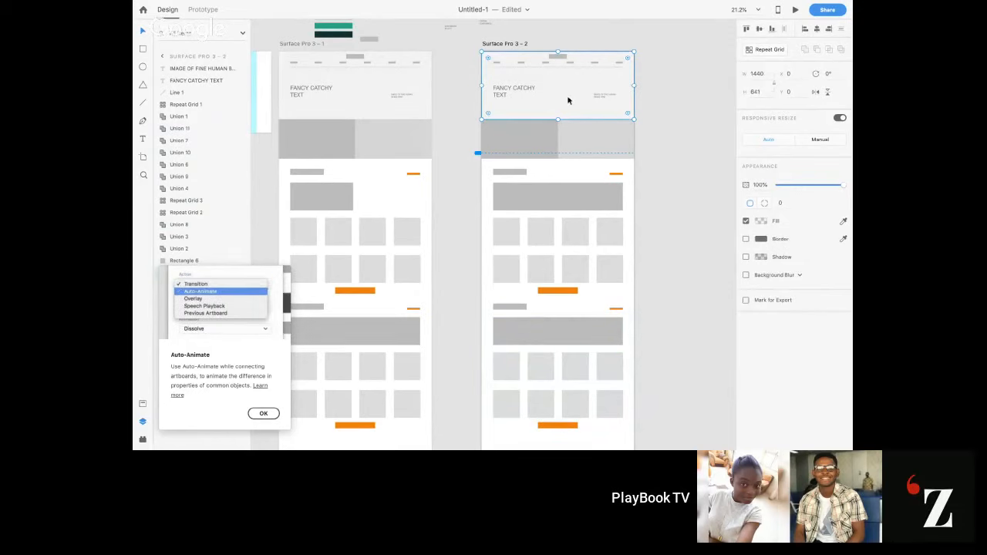
{"action": "scroll", "coordinate": [559, 102], "scroll_direction": "up", "scroll_amount": 6}
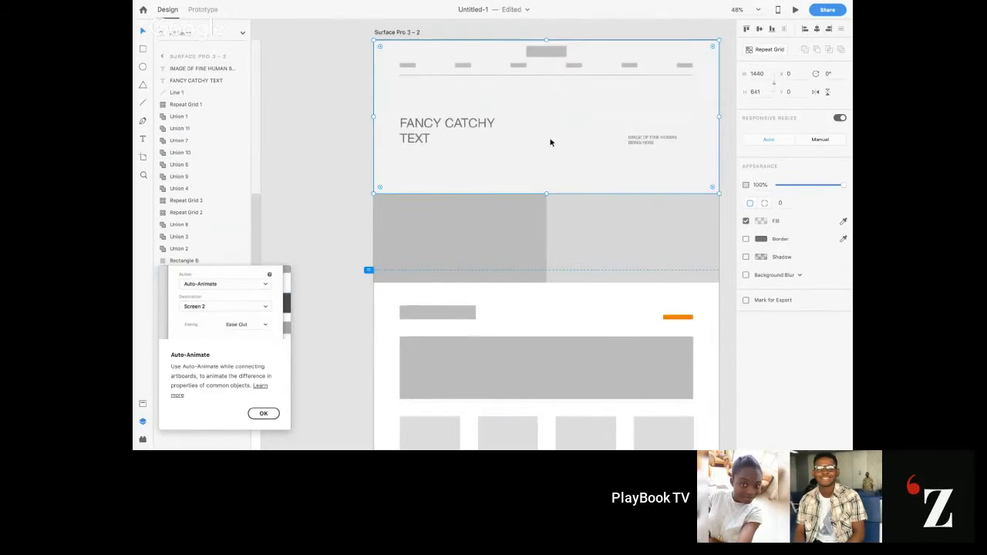
{"action": "left_click", "coordinate": [560, 361]}
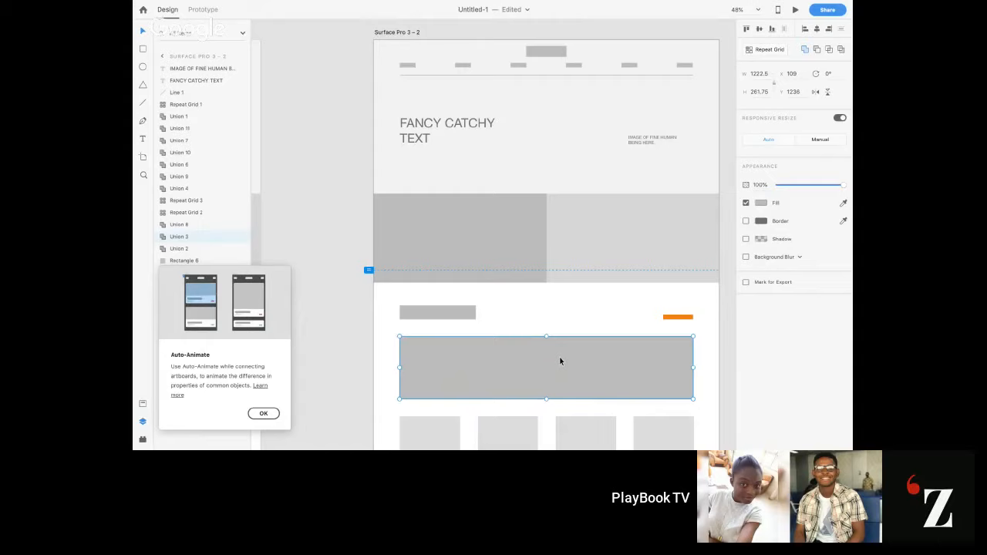
{"action": "left_click", "coordinate": [527, 242]}
{"action": "left_click", "coordinate": [583, 227]}
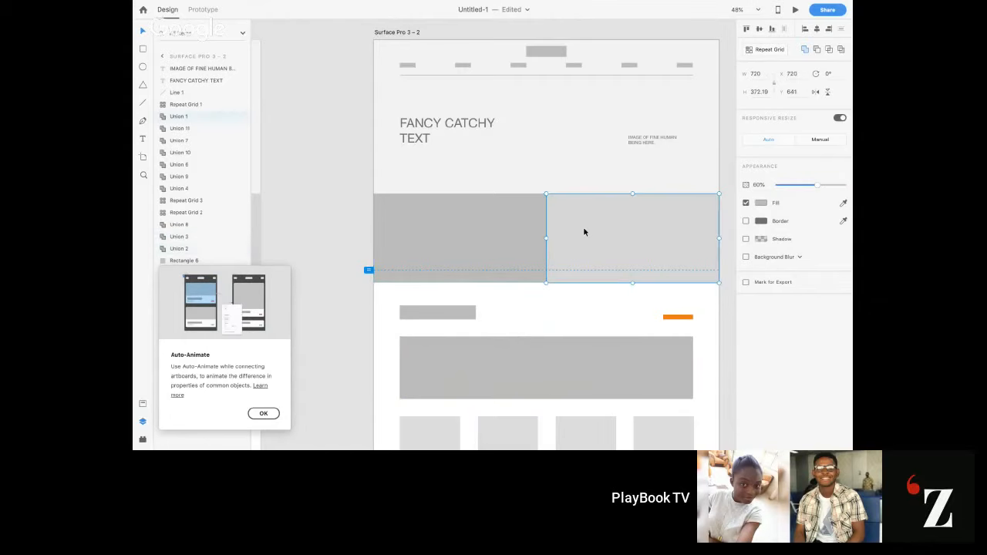
{"action": "left_click", "coordinate": [521, 421]}
{"action": "scroll", "coordinate": [521, 422], "scroll_direction": "down", "scroll_amount": 4}
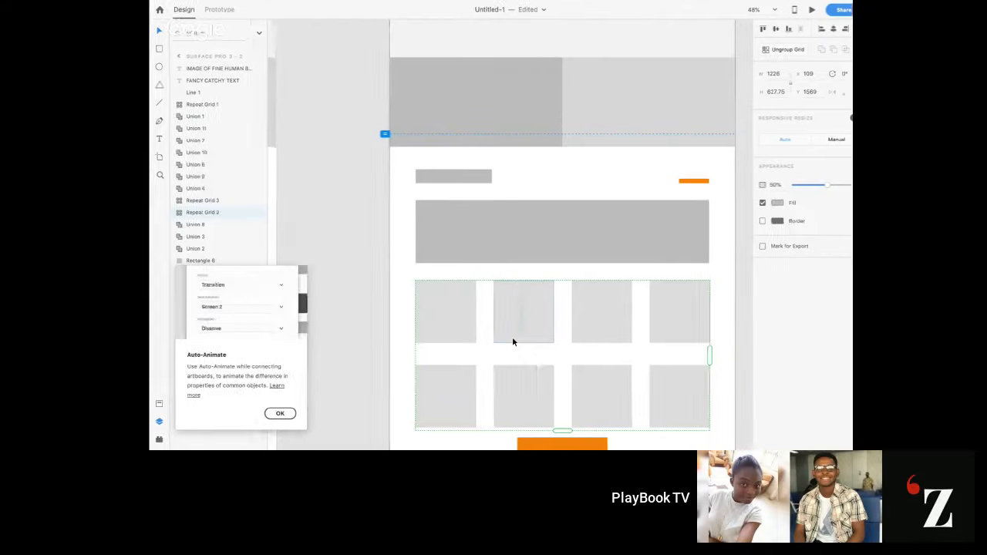
Switch to the Google Hangouts call in Chrome and return to Adobe XD
{"action": "key", "text": "alt+Tab"}
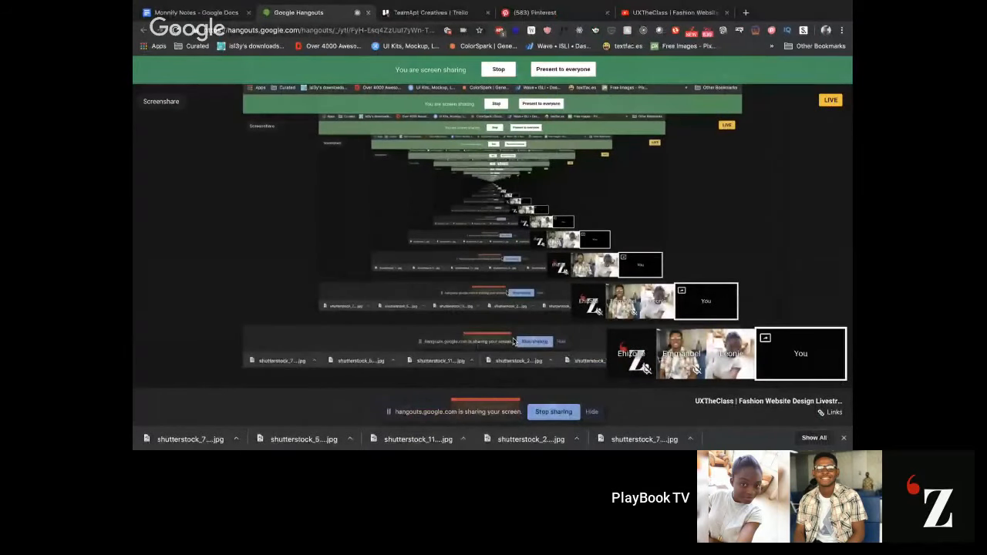
{"action": "key", "text": "alt+Tab"}
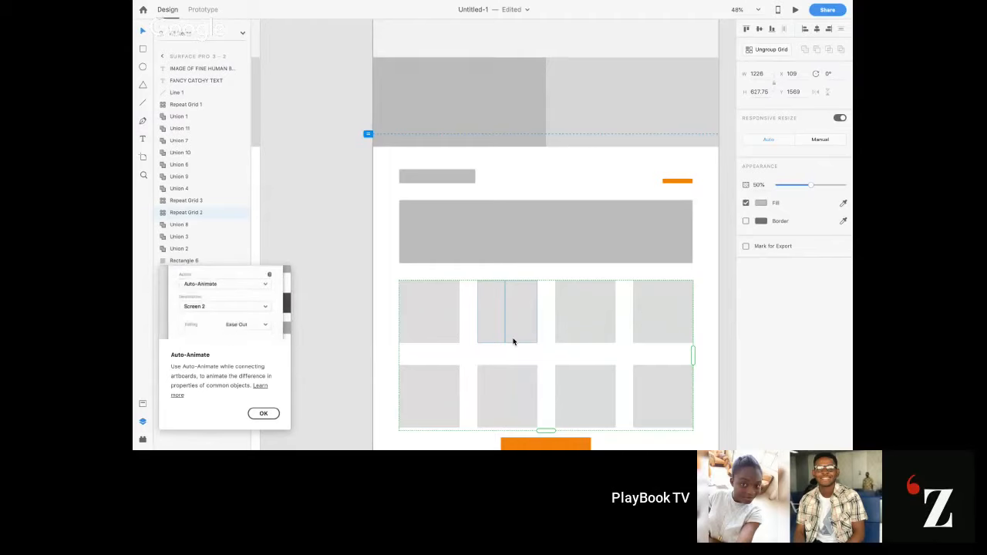
Move the orange button under the first product grid of Surface Pro 3 – 2 slightly lower to widen the gap above it
{"action": "left_click", "coordinate": [539, 274]}
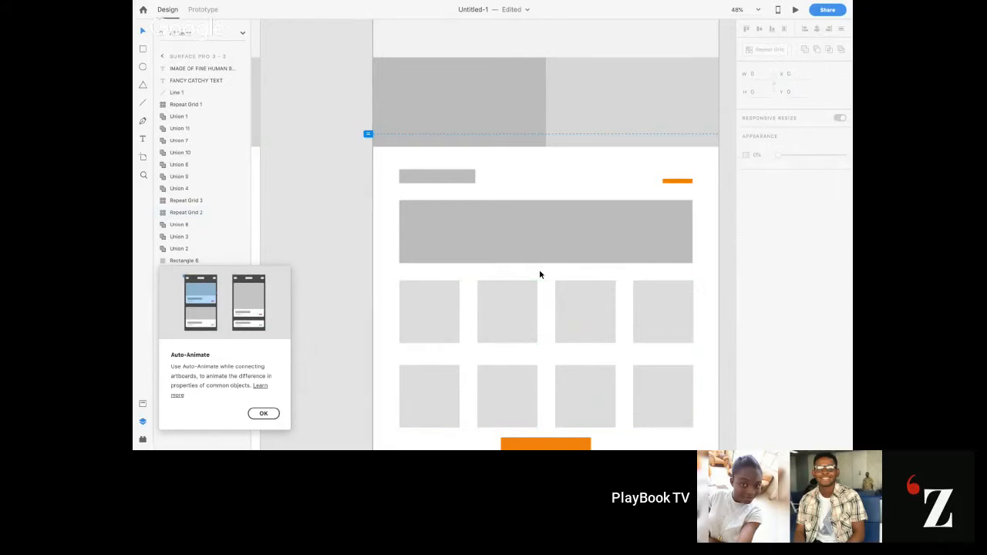
{"action": "scroll", "coordinate": [540, 275], "scroll_direction": "down", "scroll_amount": 3}
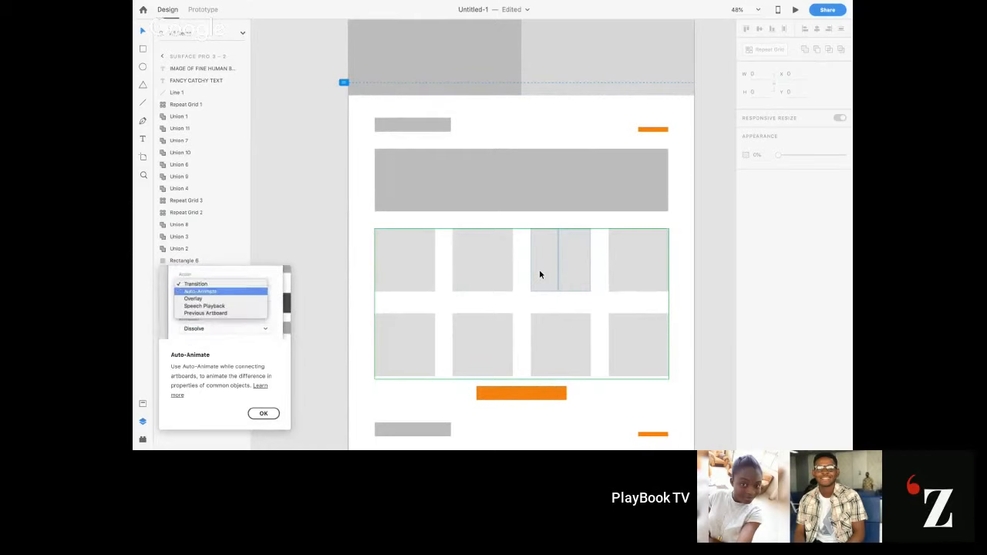
{"action": "left_click", "coordinate": [540, 274]}
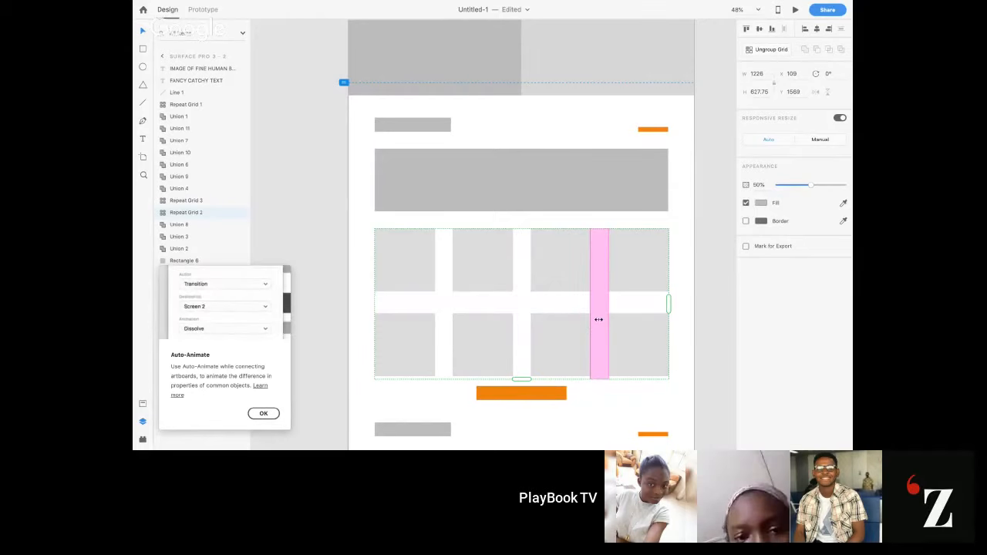
{"action": "left_click", "coordinate": [542, 394]}
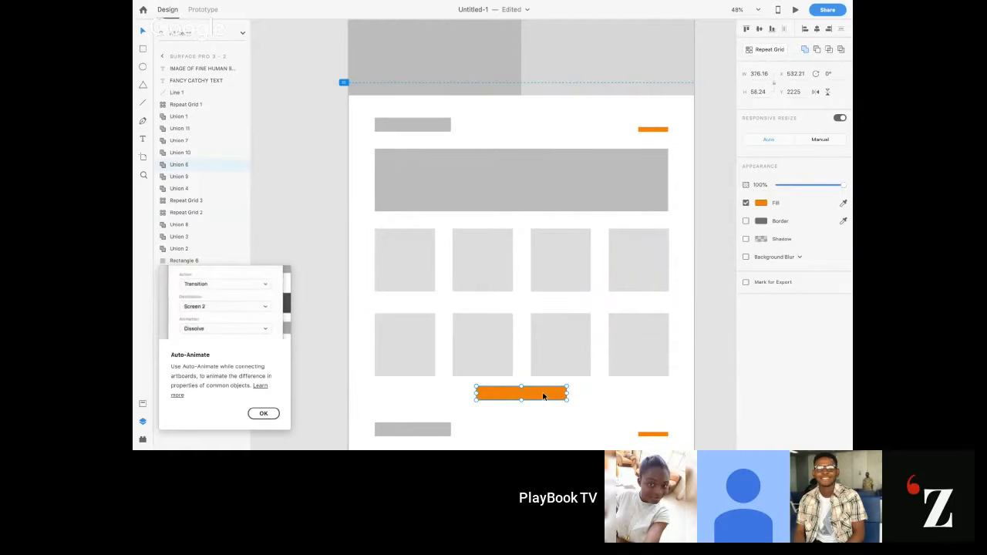
{"action": "left_click_drag", "start_coordinate": [542, 396], "coordinate": [543, 406]}
{"action": "left_click", "coordinate": [566, 383]}
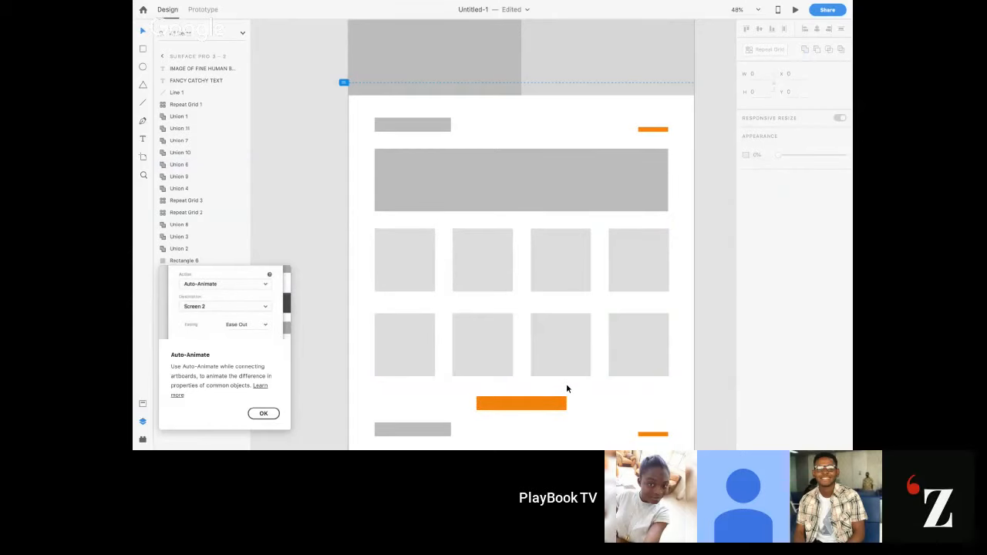
{"action": "scroll", "coordinate": [566, 383], "scroll_direction": "down", "scroll_amount": 5}
{"action": "scroll", "coordinate": [566, 383], "scroll_direction": "down", "scroll_amount": 4}
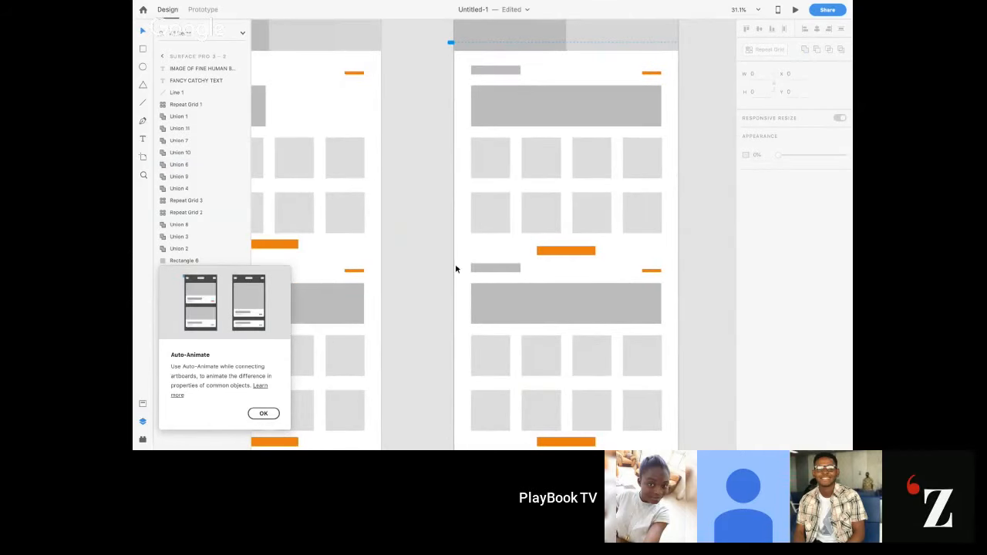
Move the second product section of Surface Pro 3 – 2, including its banner, grid and orange button, off the artboard onto the pasteboard
{"action": "left_click", "coordinate": [531, 380]}
{"action": "scroll", "coordinate": [663, 417], "scroll_direction": "down", "scroll_amount": 2}
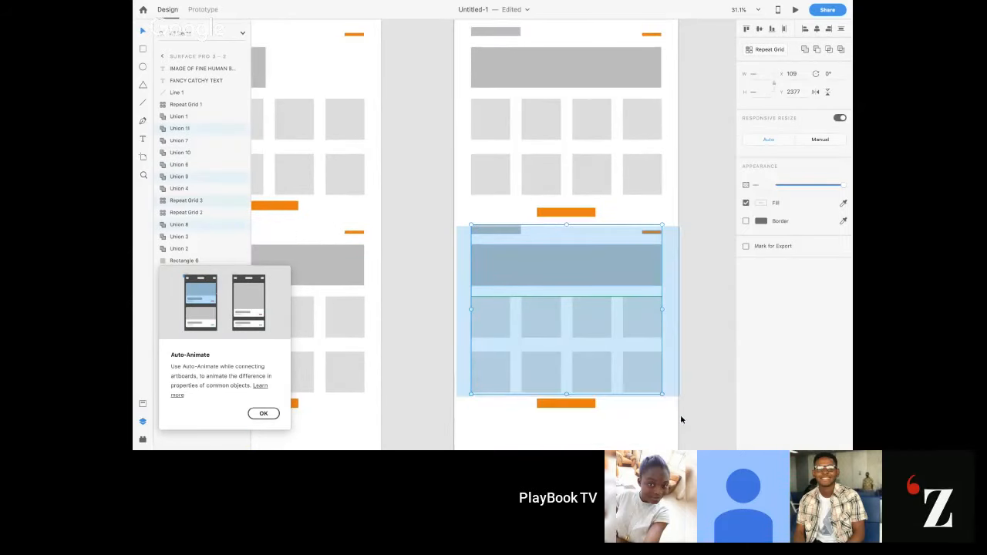
{"action": "scroll", "coordinate": [504, 270], "scroll_direction": "right", "scroll_amount": 3}
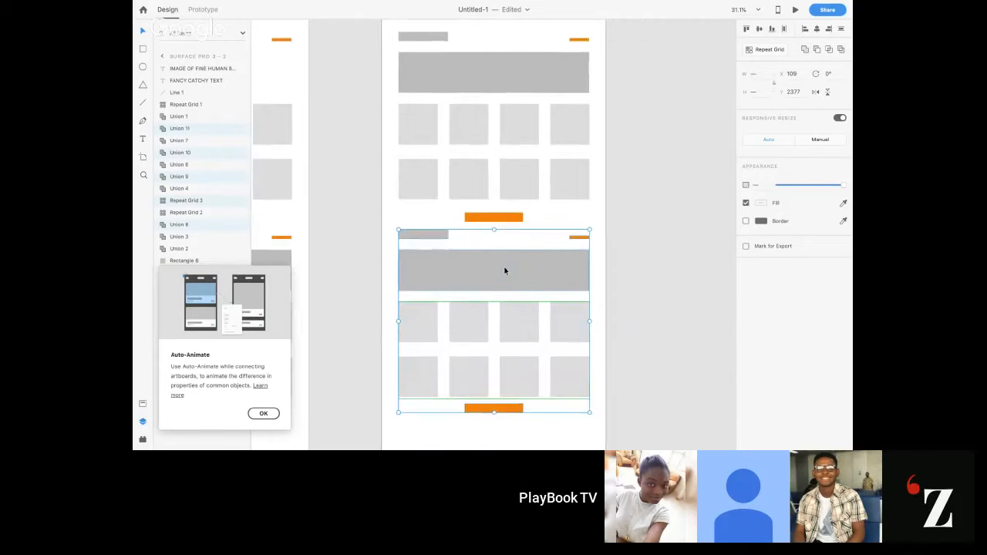
{"action": "scroll", "coordinate": [504, 270], "scroll_direction": "right", "scroll_amount": 3}
{"action": "left_click_drag", "start_coordinate": [435, 269], "coordinate": [568, 256]}
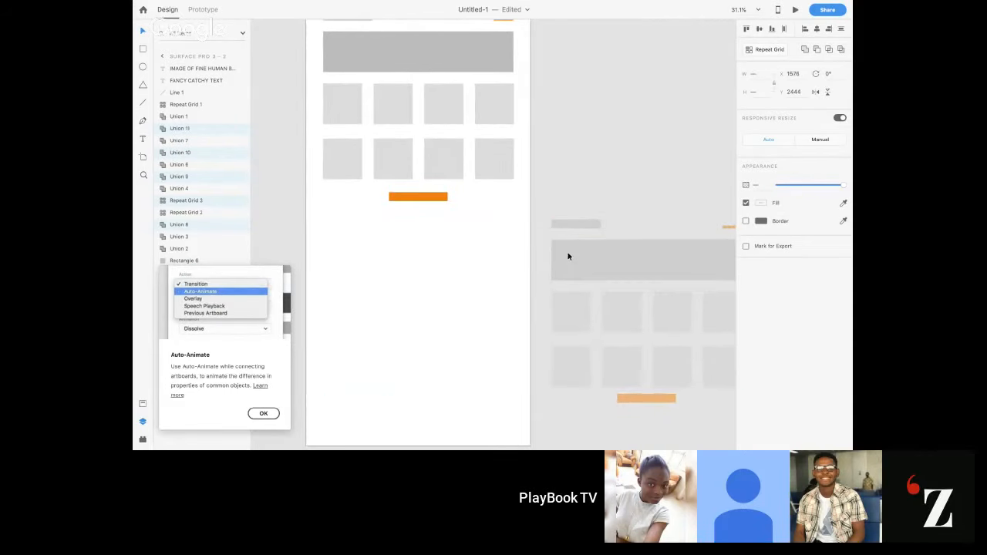
{"action": "left_click", "coordinate": [432, 198]}
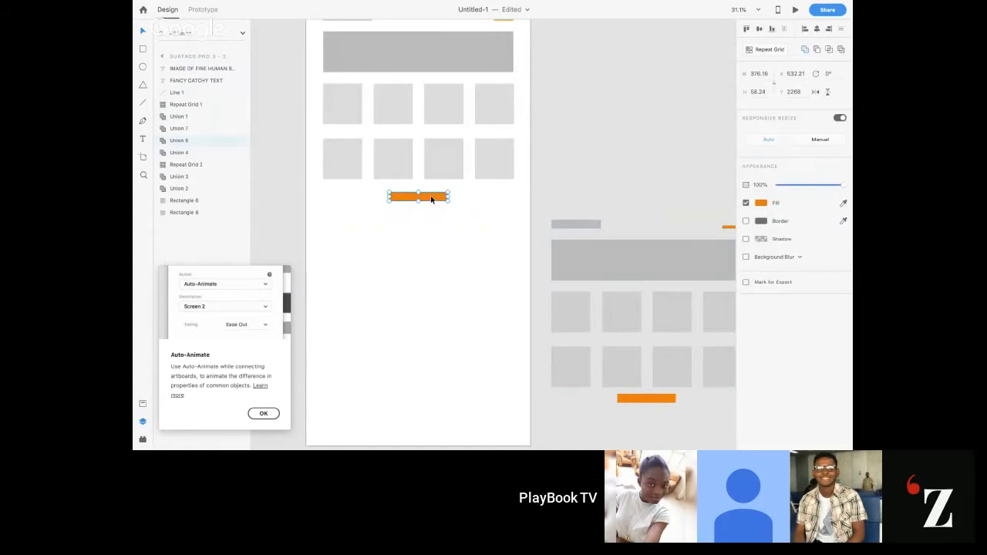
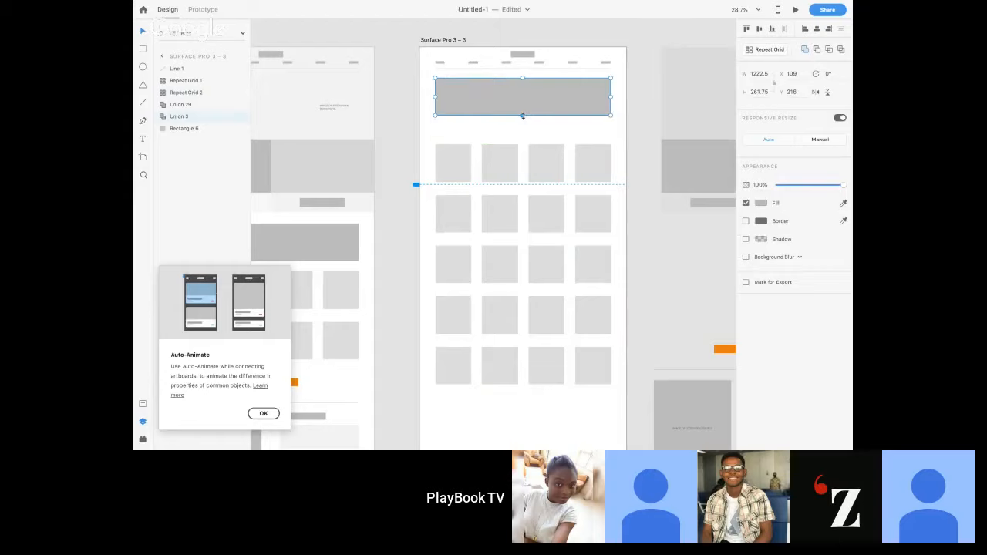
Increase the height of the grey banner on Surface Pro 3 – 3 to about 407, and check the Google Hangouts call in Chrome
{"action": "left_click_drag", "start_coordinate": [522, 115], "coordinate": [523, 136]}
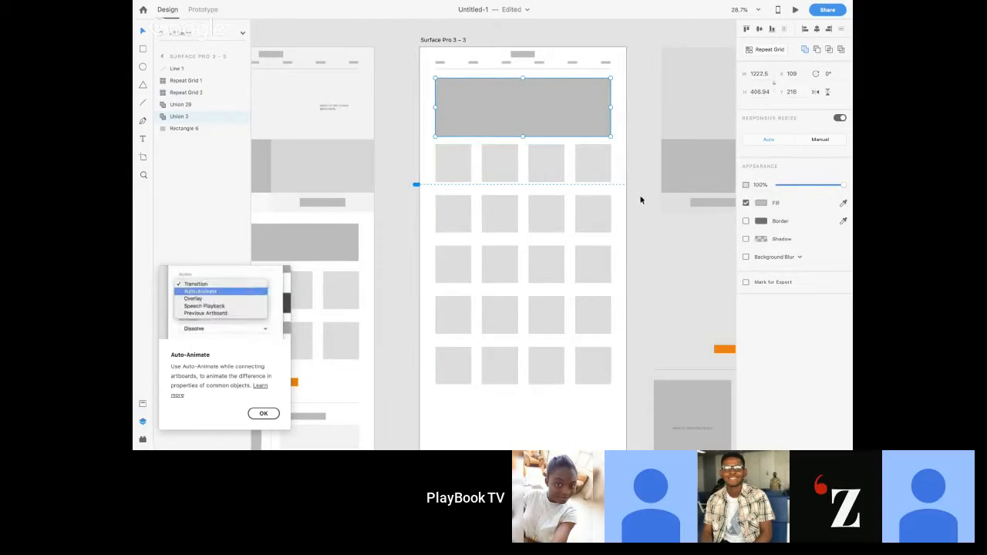
{"action": "key", "text": "ctrl+Left"}
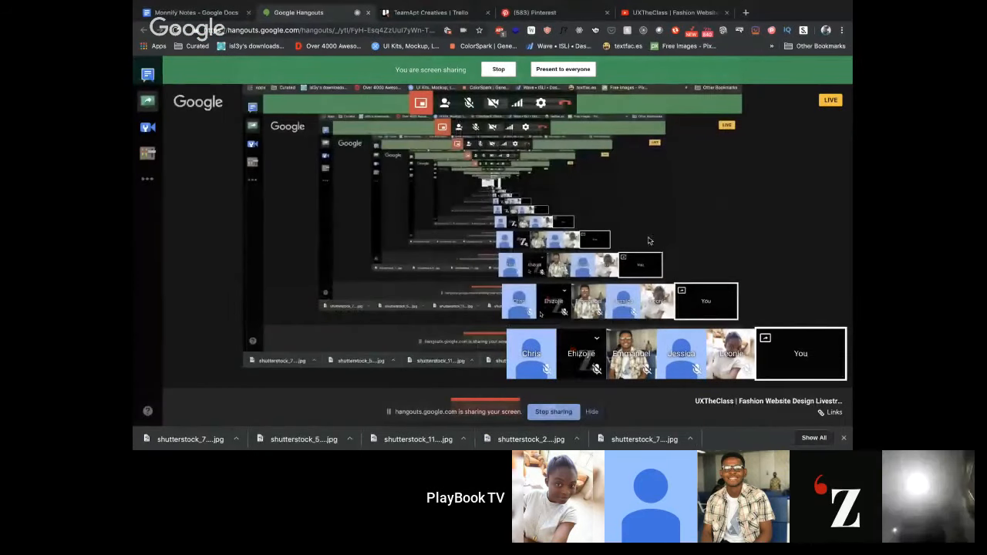
{"action": "key", "text": "ctrl+Right"}
{"action": "left_click", "coordinate": [642, 254]}
Copy the small grey heading bar from the news section of Surface Pro 3 – 2 to beneath the Surface Pro 3 – 3 product grid
{"action": "scroll", "coordinate": [644, 262], "scroll_direction": "down", "scroll_amount": 4}
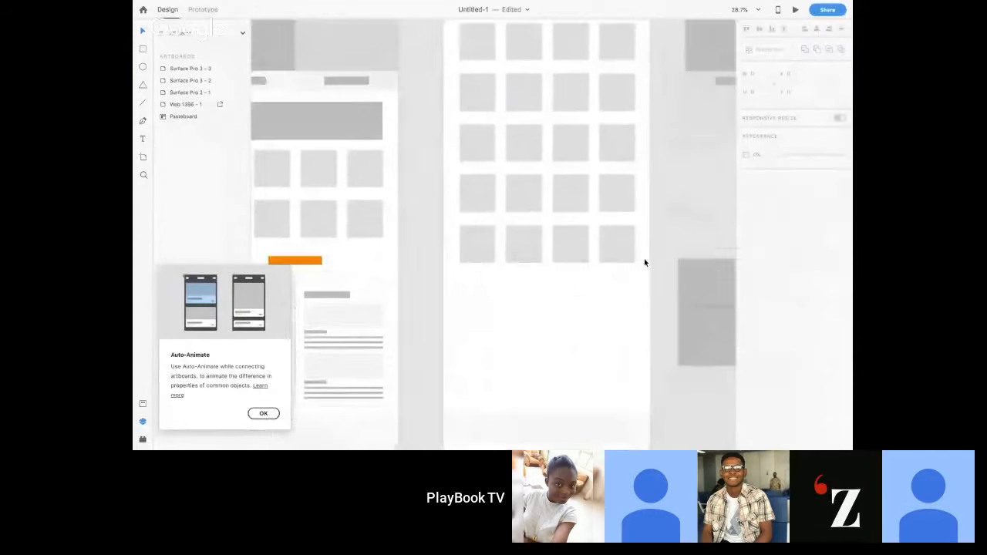
{"action": "scroll", "coordinate": [608, 282], "scroll_direction": "up", "scroll_amount": 4}
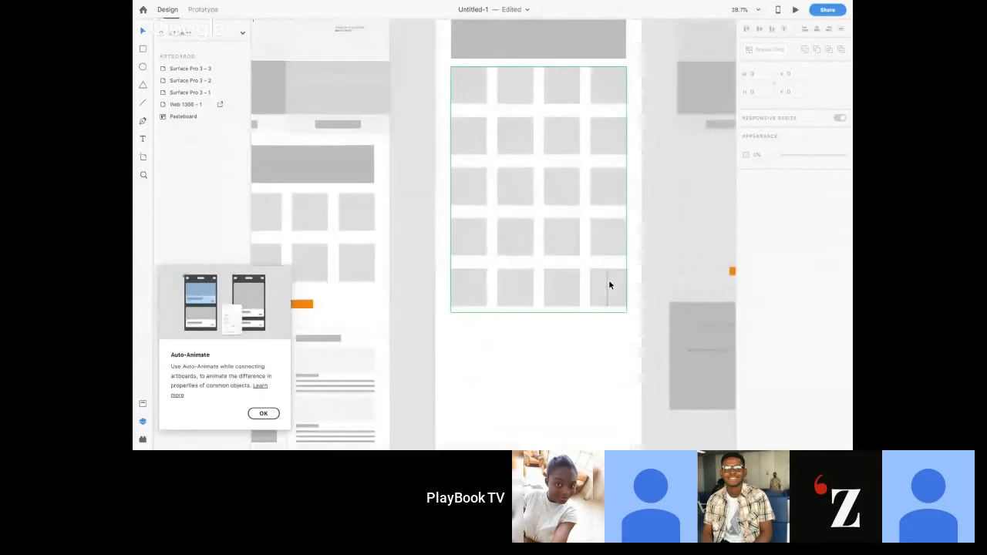
{"action": "scroll", "coordinate": [609, 285], "scroll_direction": "down", "scroll_amount": 1}
{"action": "scroll", "coordinate": [609, 285], "scroll_direction": "left", "scroll_amount": 2}
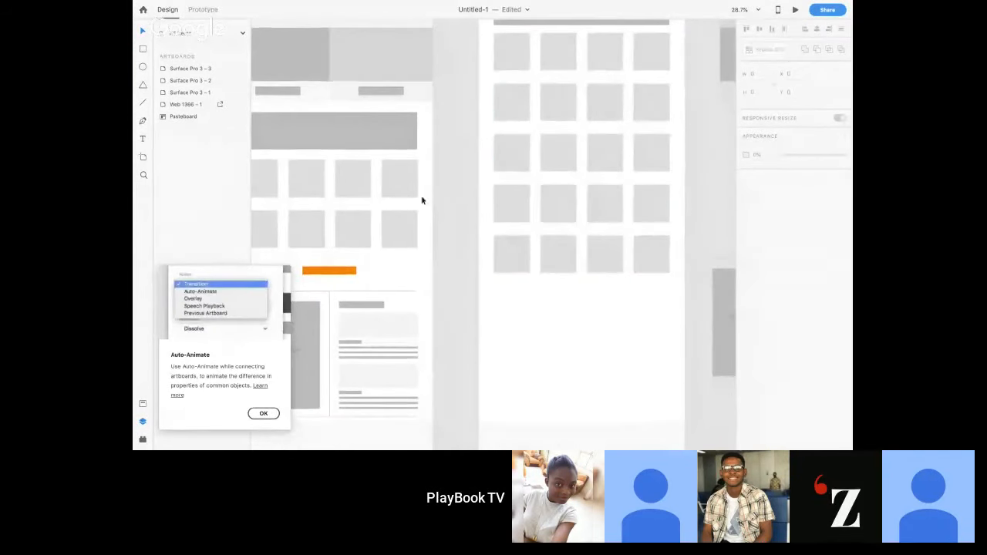
{"action": "left_click", "coordinate": [362, 305]}
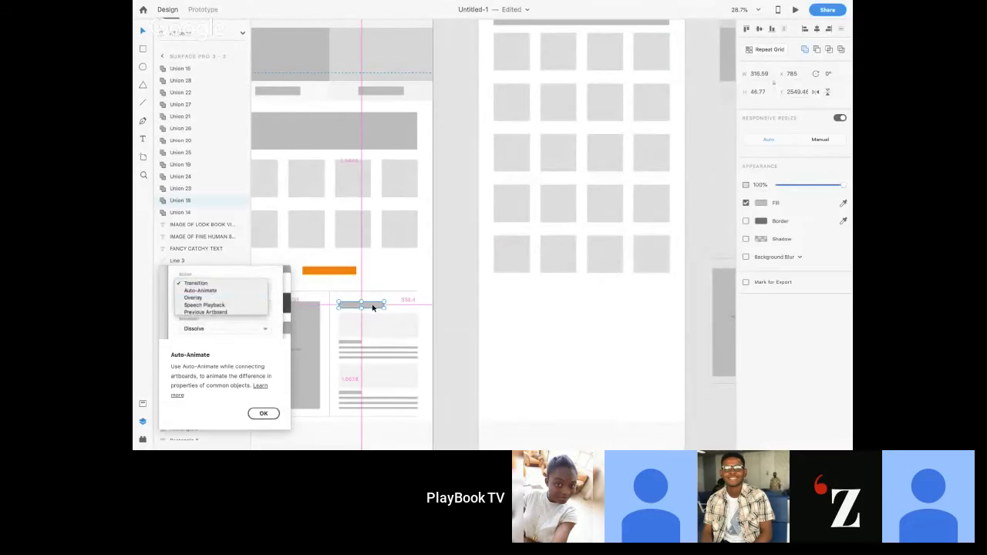
{"action": "left_click_drag", "start_coordinate": [373, 307], "coordinate": [529, 293]}
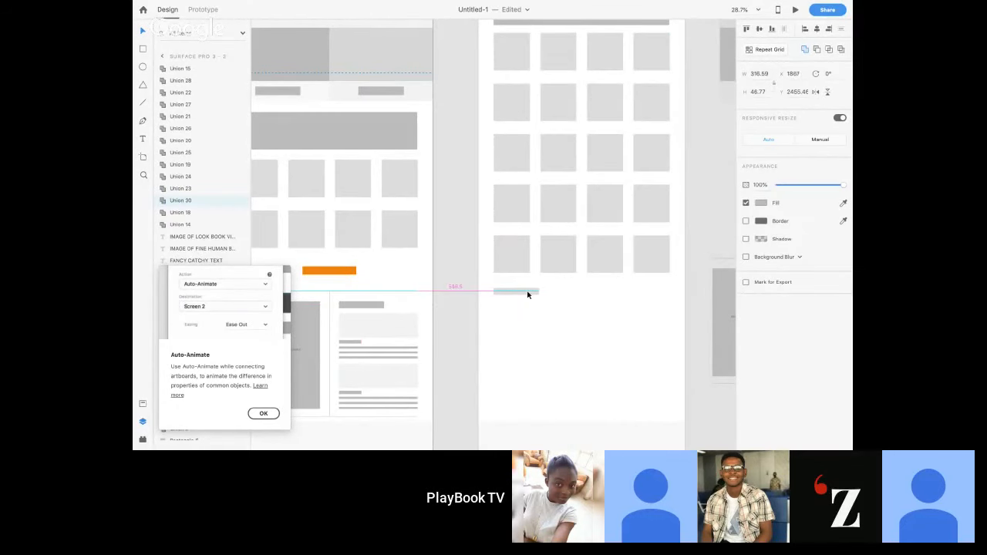
Narrow the copied grey bar to about 81 wide and duplicate it twice in a row for three evenly spaced blocks
{"action": "scroll", "coordinate": [529, 294], "scroll_direction": "up", "scroll_amount": 5}
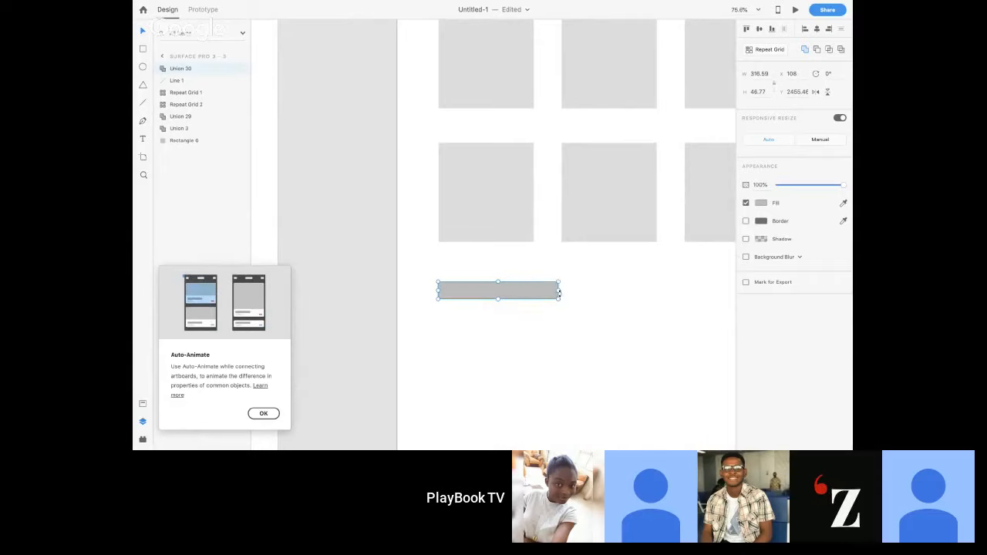
{"action": "left_click_drag", "start_coordinate": [558, 290], "coordinate": [529, 295]}
{"action": "key", "text": "alt"}
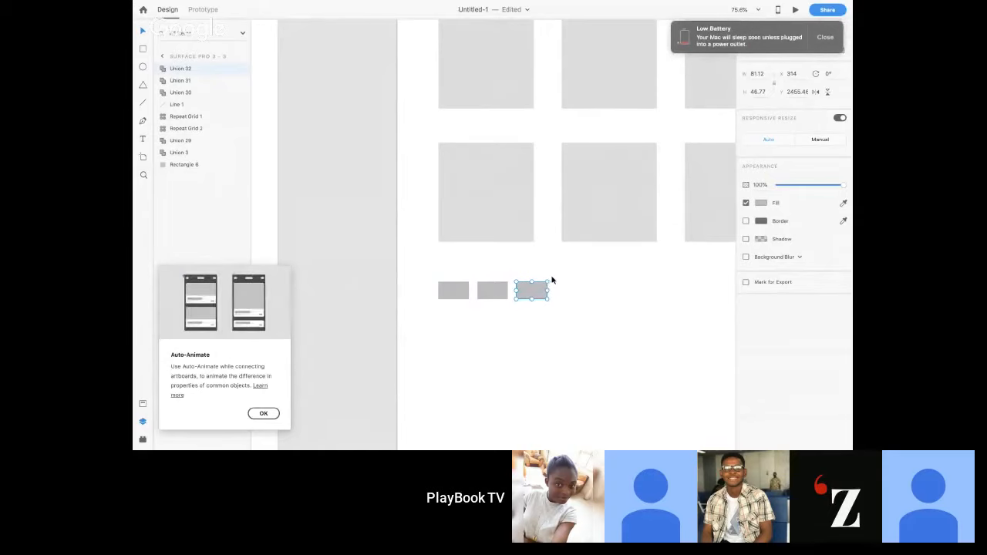
{"action": "left_click", "coordinate": [840, 39]}
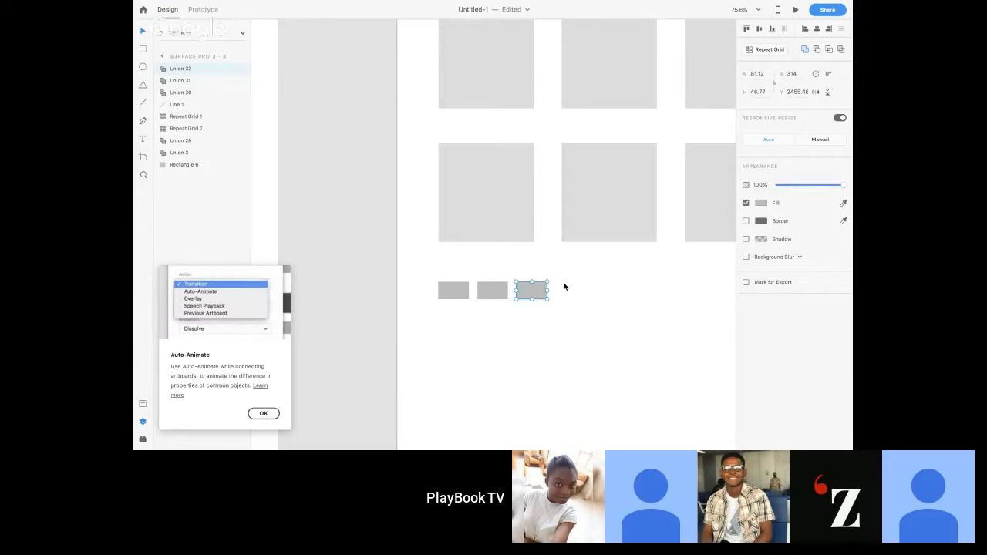
Spread the three small grey blocks farther apart and centre the row beneath the product grid
{"action": "left_click_drag", "start_coordinate": [564, 273], "coordinate": [452, 302]}
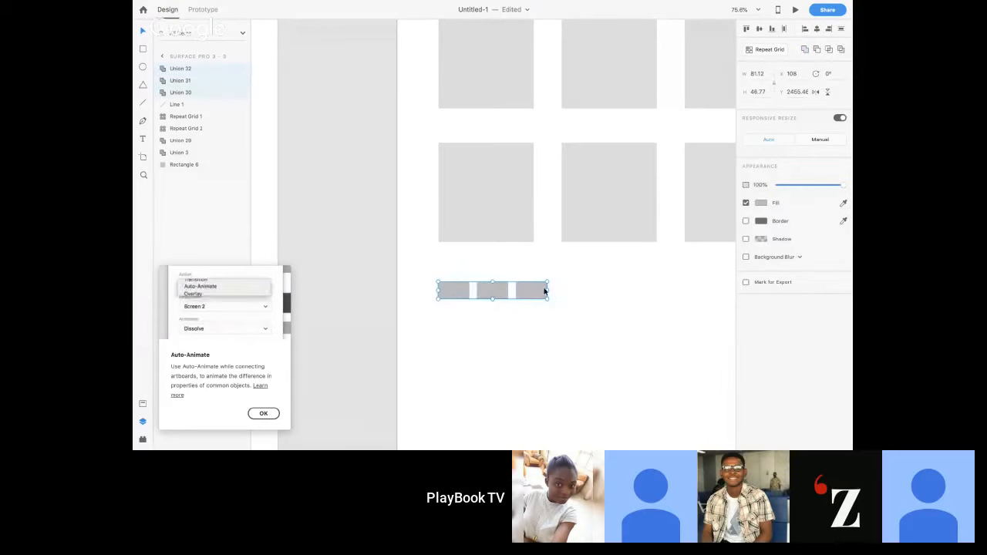
{"action": "left_click_drag", "start_coordinate": [548, 291], "coordinate": [687, 291]}
{"action": "scroll", "coordinate": [686, 291], "scroll_direction": "down", "scroll_amount": 3}
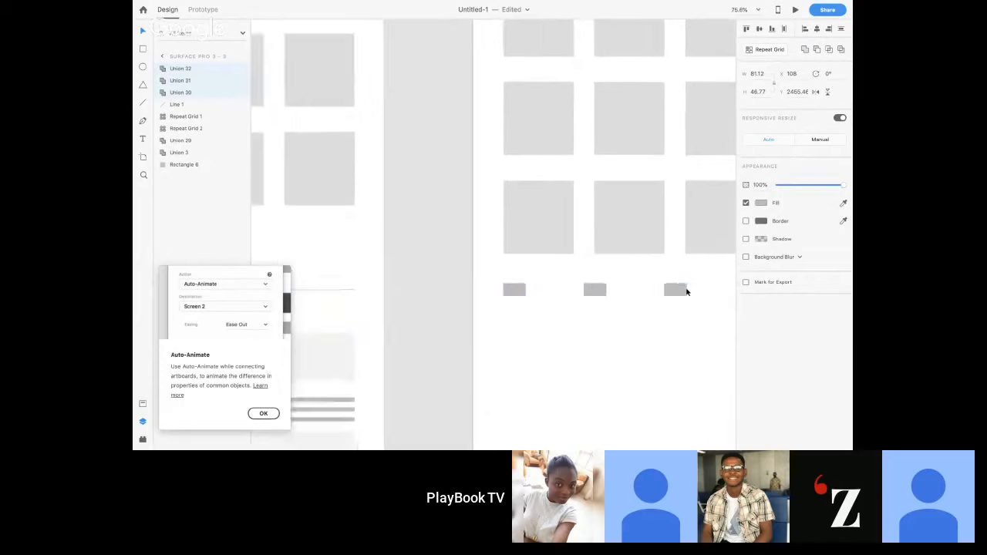
{"action": "scroll", "coordinate": [686, 291], "scroll_direction": "down", "scroll_amount": 3}
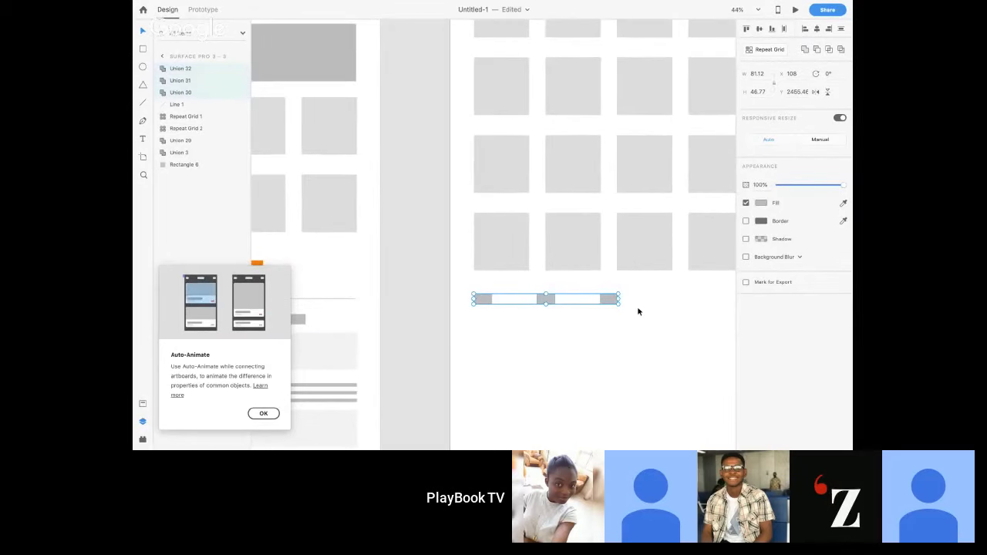
{"action": "scroll", "coordinate": [637, 308], "scroll_direction": "down", "scroll_amount": 2}
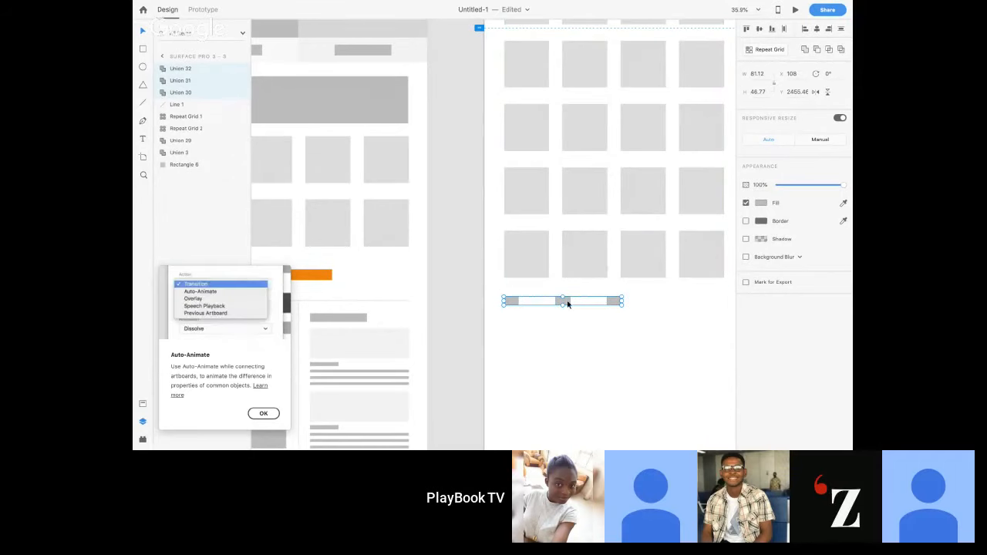
{"action": "left_click_drag", "start_coordinate": [568, 306], "coordinate": [617, 294]}
{"action": "left_click", "coordinate": [632, 335]}
Try shortening the Surface Pro 3 – 3 artboard with the footer block's responsive resize set to Manual, and undo the resize
{"action": "scroll", "coordinate": [633, 334], "scroll_direction": "down", "scroll_amount": 3}
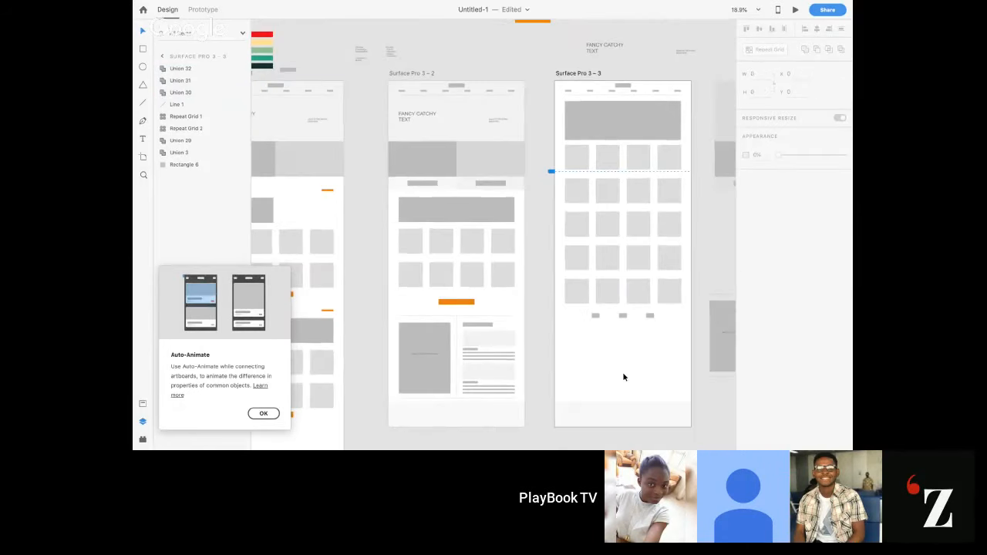
{"action": "left_click", "coordinate": [623, 414]}
{"action": "left_click", "coordinate": [817, 139]}
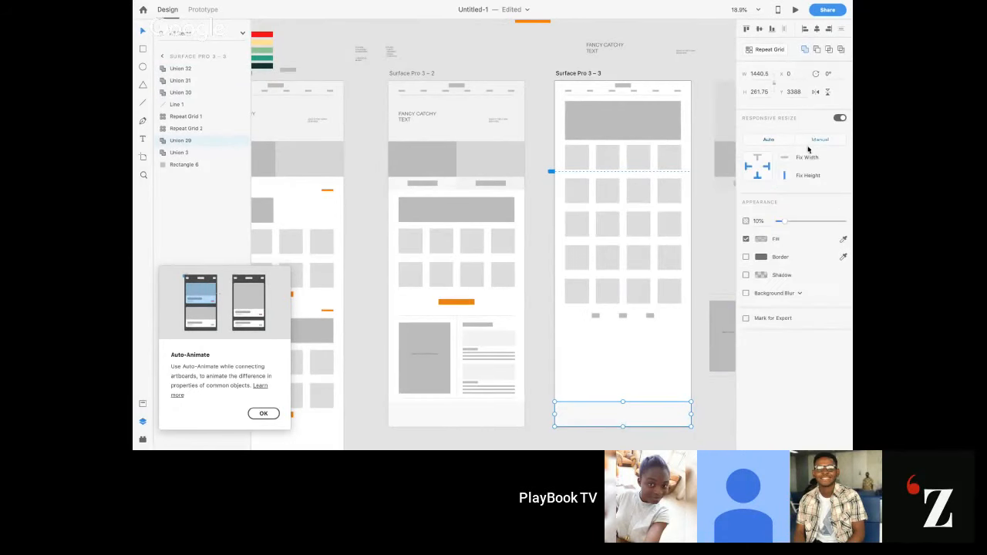
{"action": "left_click", "coordinate": [586, 74]}
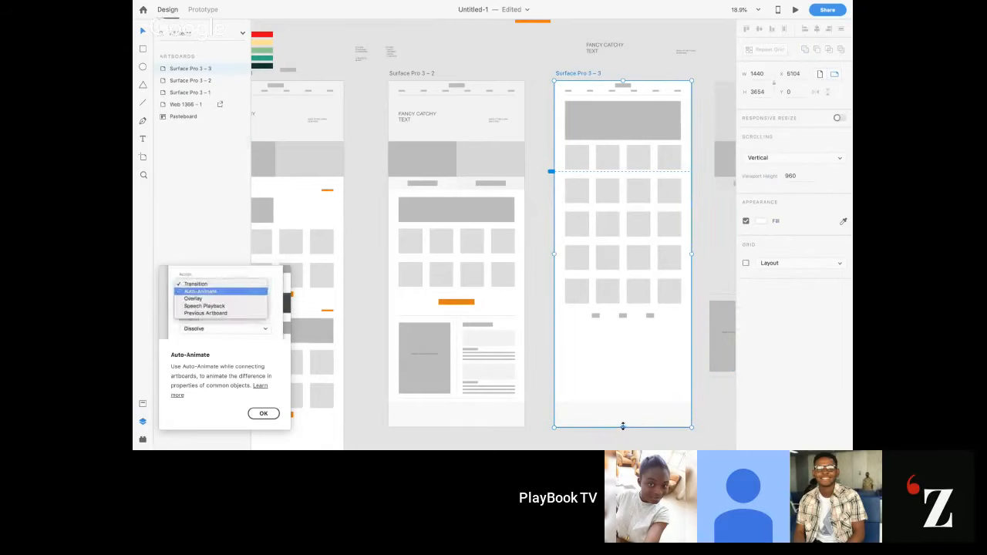
{"action": "left_click_drag", "start_coordinate": [623, 425], "coordinate": [617, 350]}
{"action": "left_click", "coordinate": [621, 330]}
{"action": "left_click", "coordinate": [621, 415]}
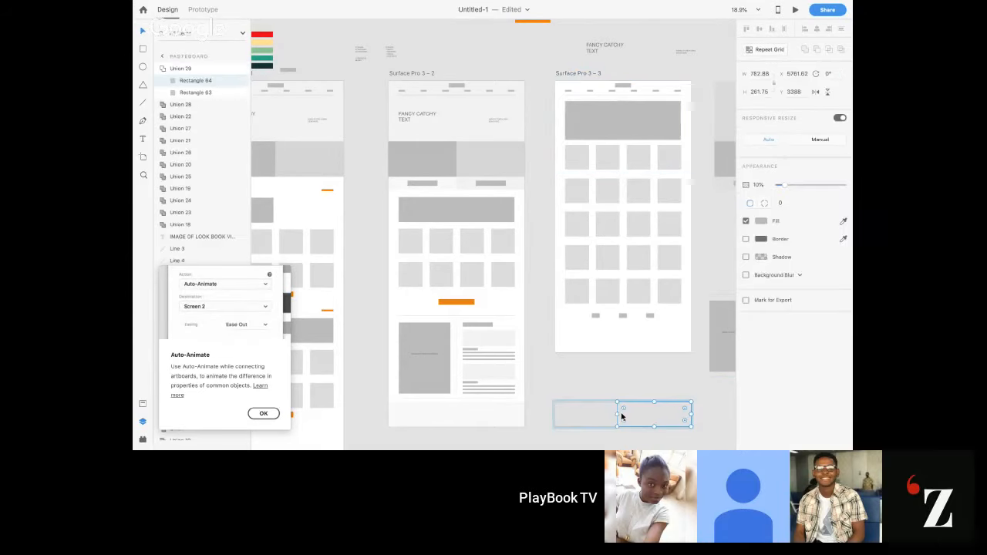
{"action": "key", "text": "super+z"}
{"action": "left_click", "coordinate": [617, 432]}
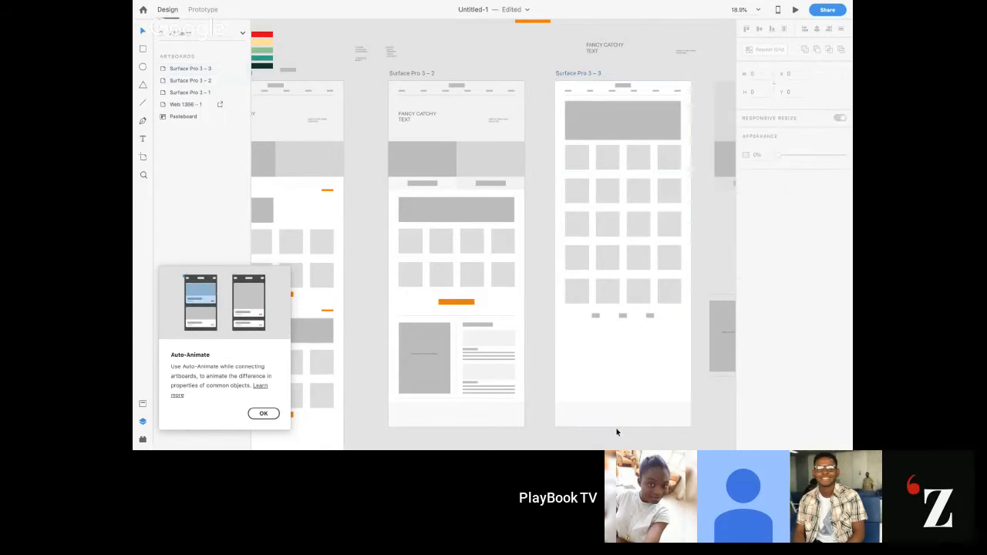
Set the footer block's responsive resize to Auto and select the Surface Pro 3 – 3 artboard for another resize test
{"action": "left_click", "coordinate": [634, 418]}
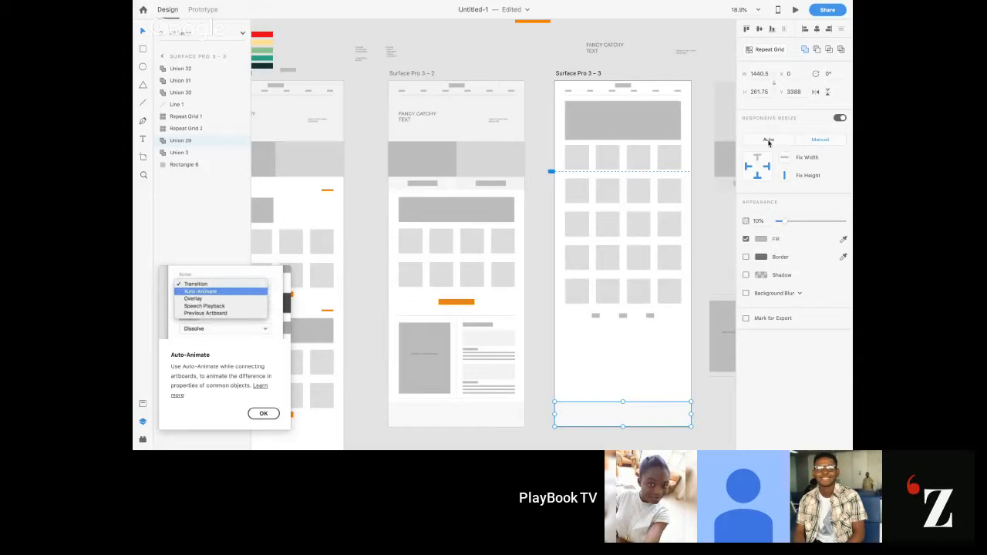
{"action": "left_click", "coordinate": [767, 140]}
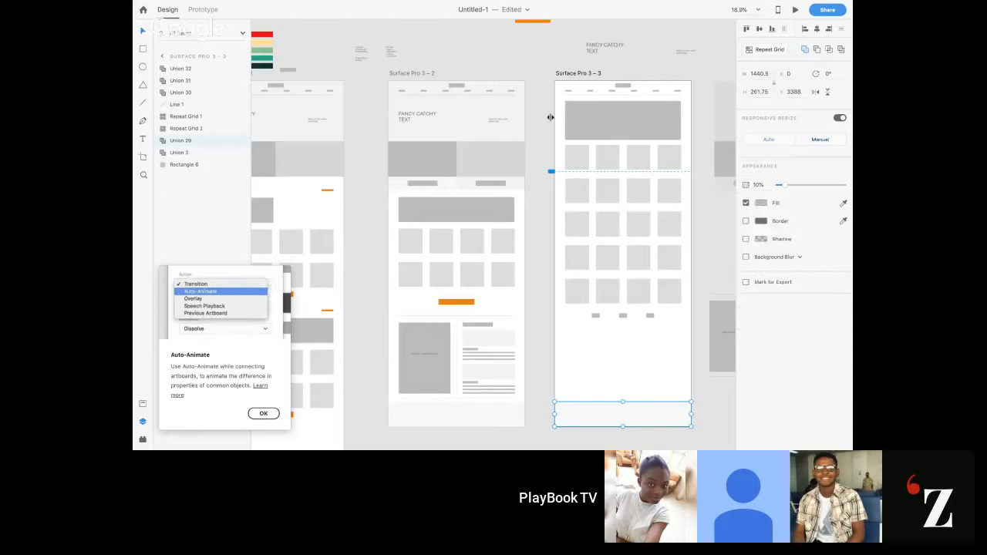
{"action": "left_click", "coordinate": [578, 75]}
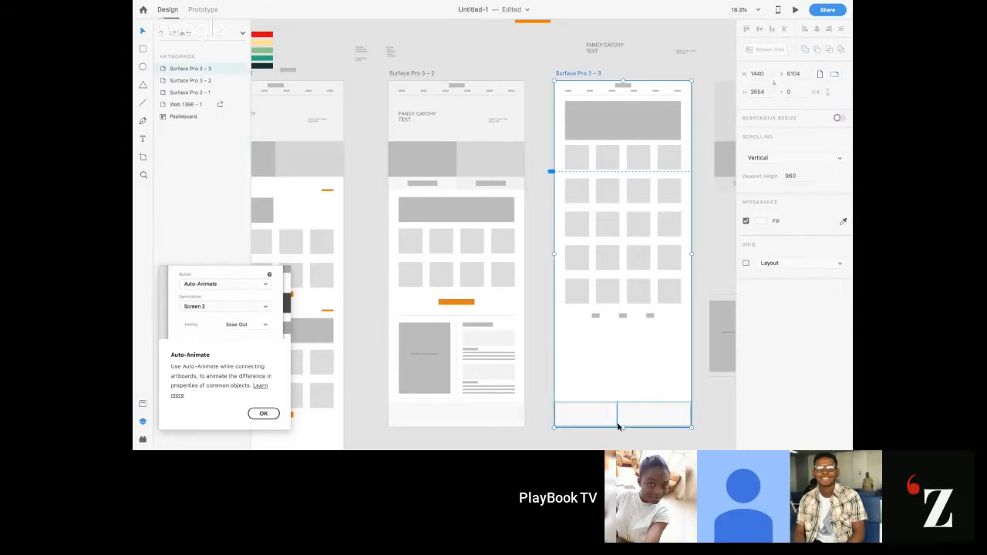
Return the footer block's responsive resize to Manual without a fixed height and try shortening the artboard again
{"action": "left_click", "coordinate": [645, 416]}
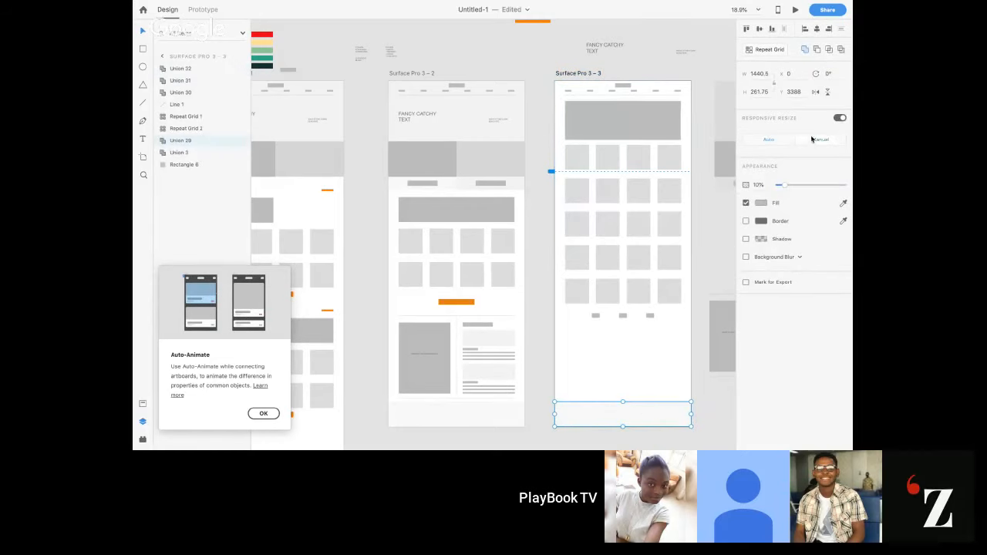
{"action": "left_click", "coordinate": [820, 140]}
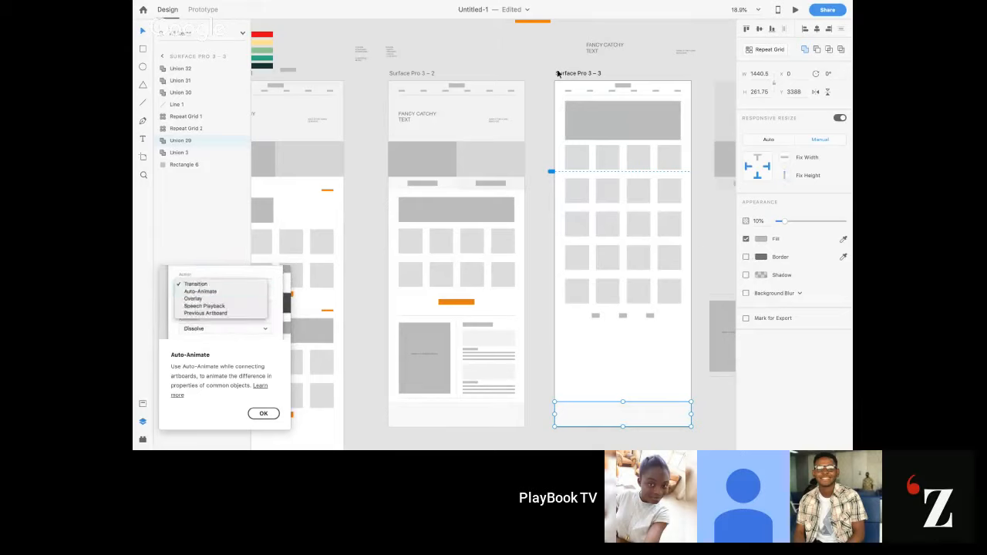
{"action": "left_click", "coordinate": [614, 376]}
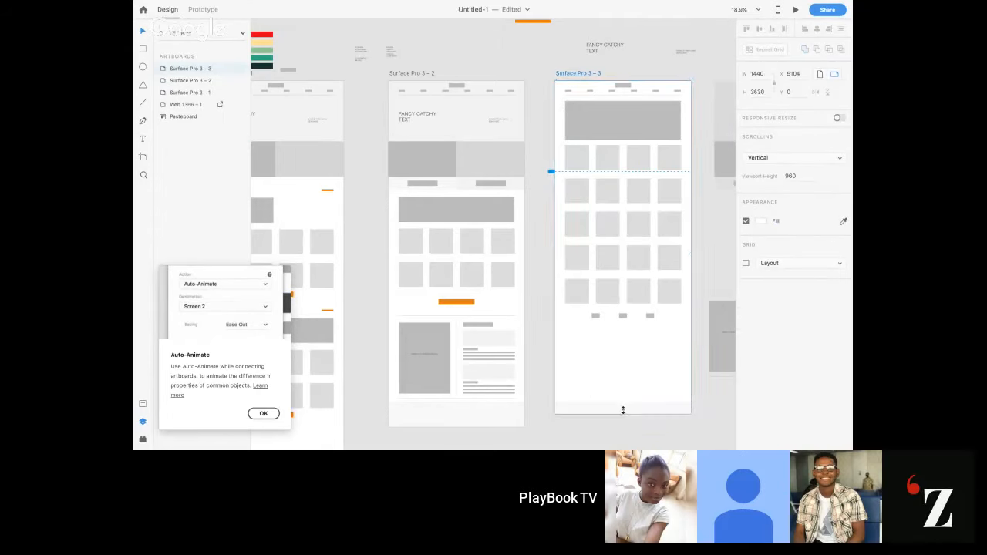
Fix the footer block's width in its manual responsive resize settings and try shortening the Surface Pro 3 – 3 artboard
{"action": "left_click", "coordinate": [646, 411]}
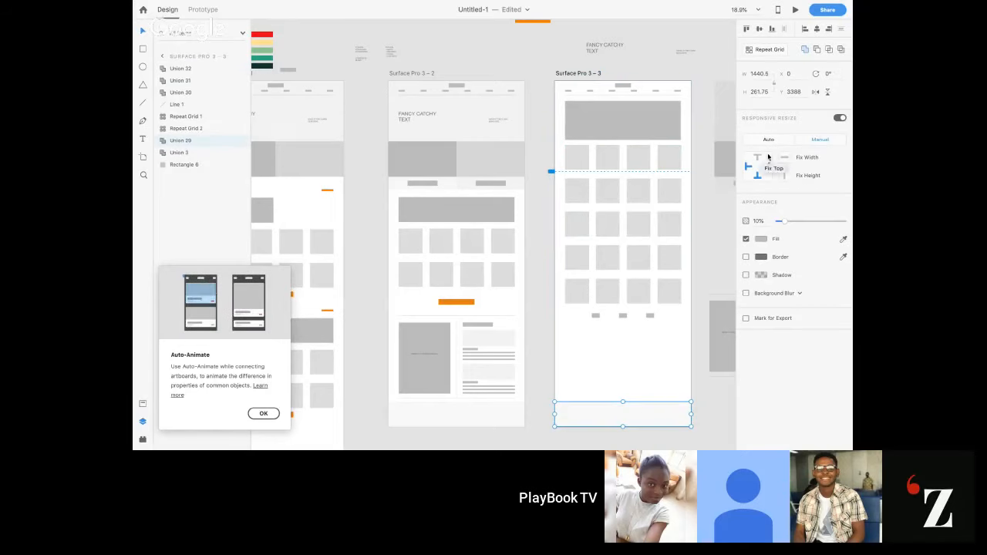
{"action": "left_click", "coordinate": [785, 158]}
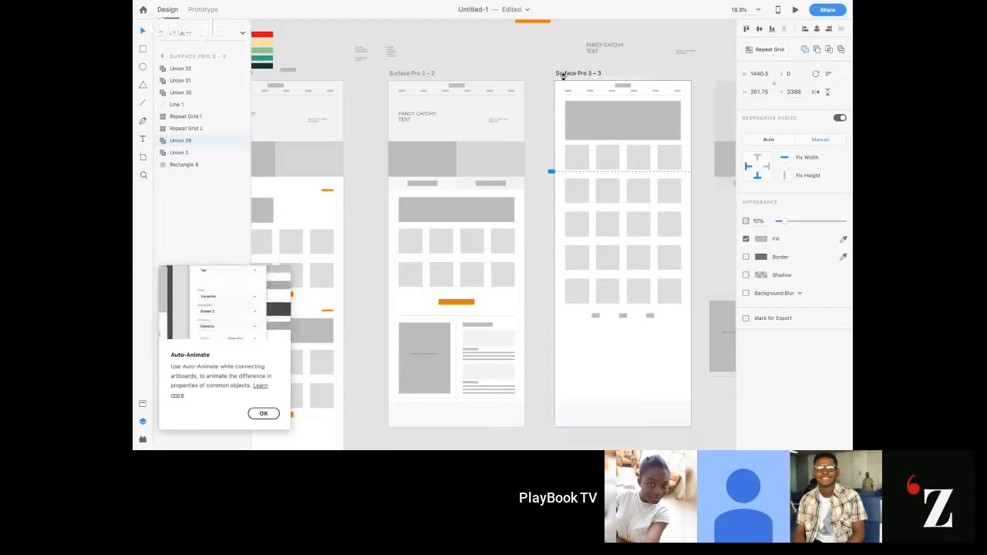
{"action": "left_click", "coordinate": [569, 73]}
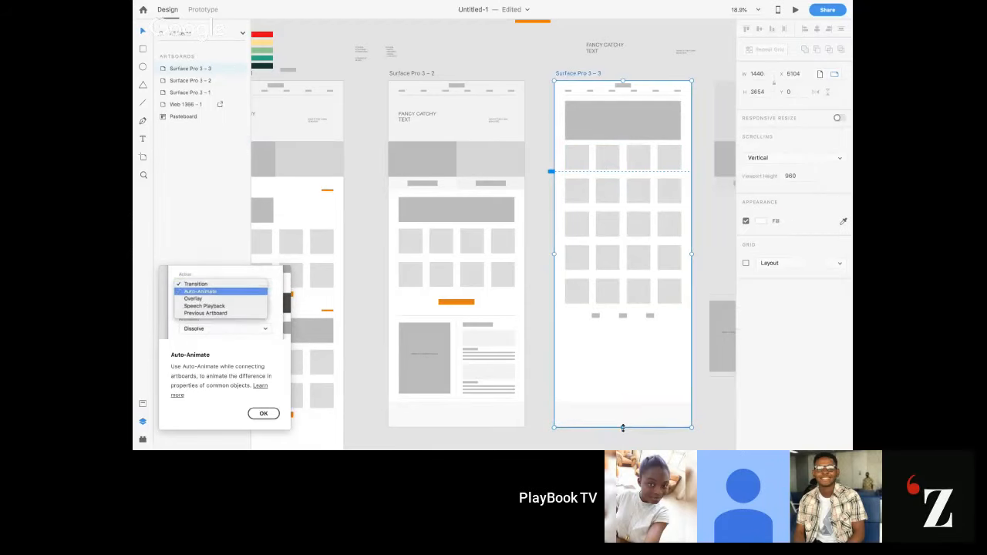
{"action": "left_click_drag", "start_coordinate": [624, 427], "coordinate": [623, 377]}
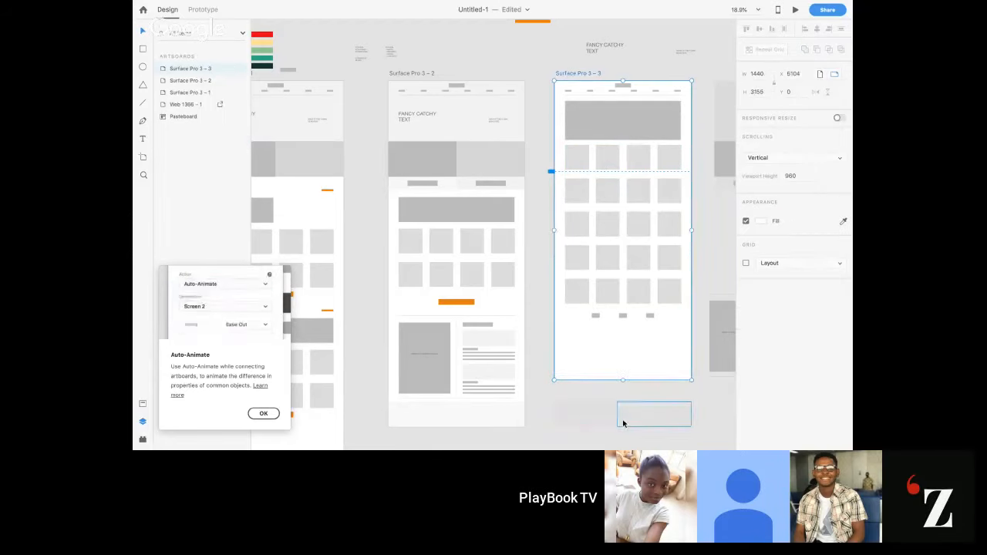
Restore the artboard's height and move the footer block up to just below the three small grey blocks
{"action": "left_click", "coordinate": [623, 424]}
{"action": "left_click_drag", "start_coordinate": [655, 411], "coordinate": [651, 333]}
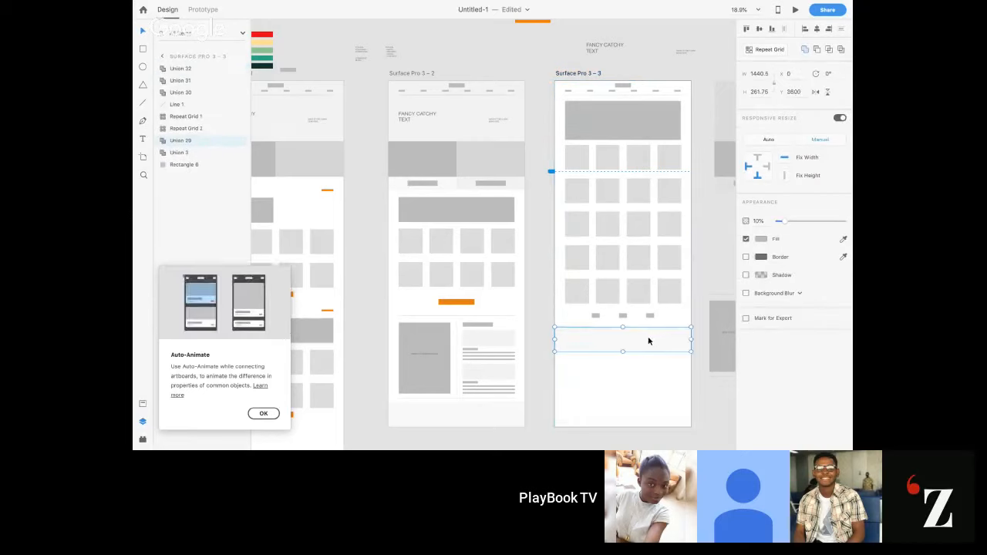
Dismiss the Auto-Animate tip and shorten the Surface Pro 3 – 3 artboard to the footer block's lower edge, about 2869 high
{"action": "left_click", "coordinate": [572, 71]}
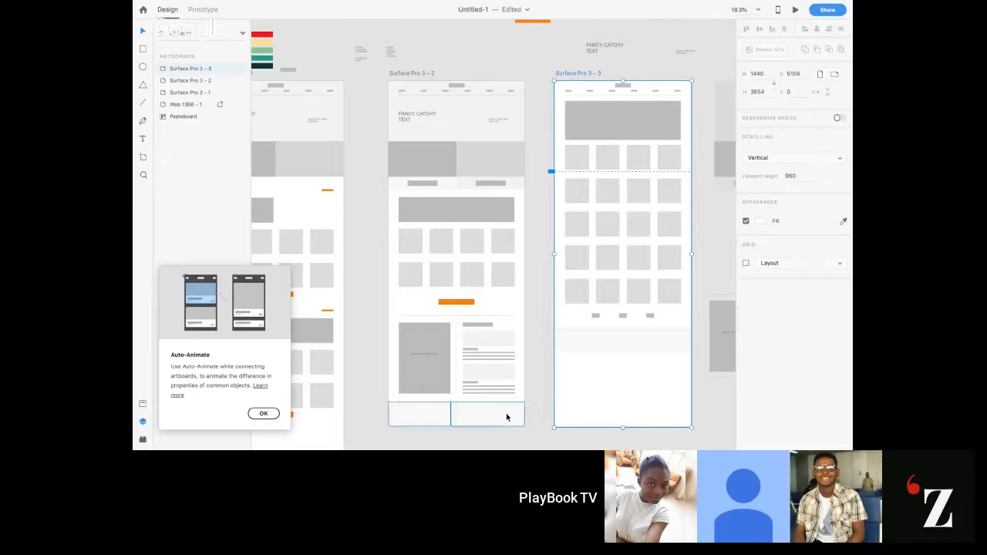
{"action": "left_click", "coordinate": [267, 415]}
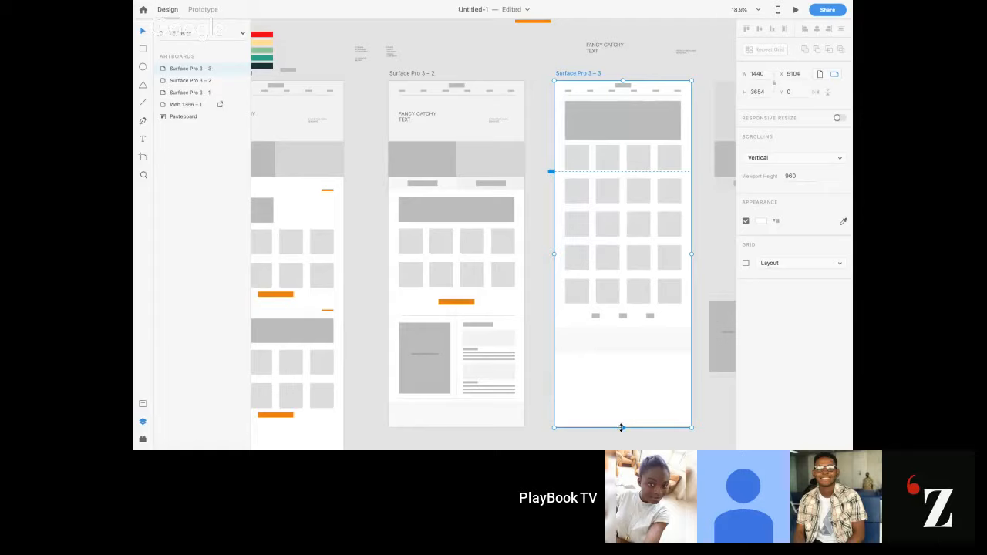
{"action": "left_click_drag", "start_coordinate": [621, 427], "coordinate": [619, 352]}
{"action": "left_click", "coordinate": [657, 389]}
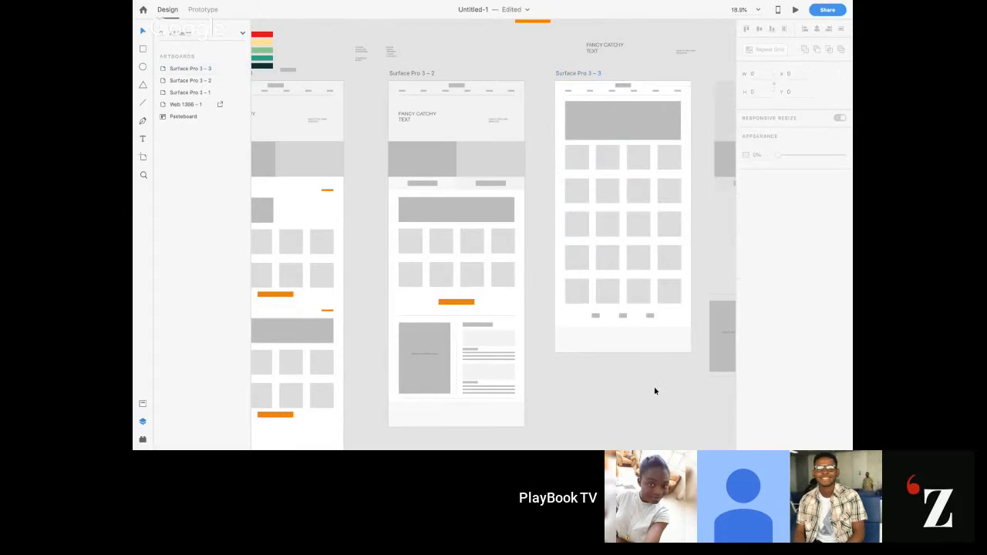
Delete the leftover wireframe blocks lying on the pasteboard beside the Surface Pro 3 – 3 artboard
{"action": "scroll", "coordinate": [655, 390], "scroll_direction": "down", "scroll_amount": 2}
{"action": "scroll", "coordinate": [655, 391], "scroll_direction": "right", "scroll_amount": 3}
{"action": "left_click_drag", "start_coordinate": [631, 115], "coordinate": [486, 375]}
{"action": "key", "text": "Delete"}
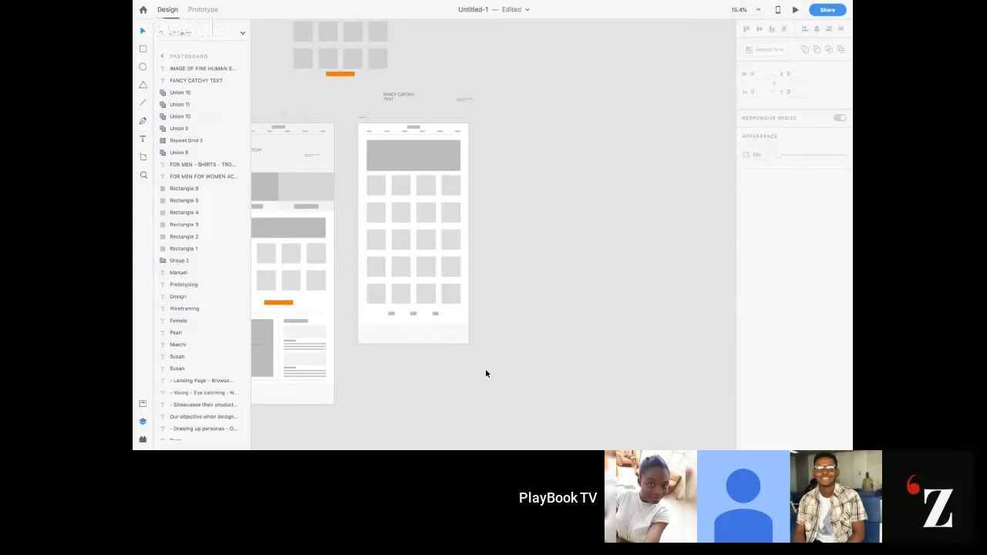
Duplicate the Surface Pro 3 – 3 artboard with its contents and place the copy beside the original
{"action": "left_click", "coordinate": [363, 118]}
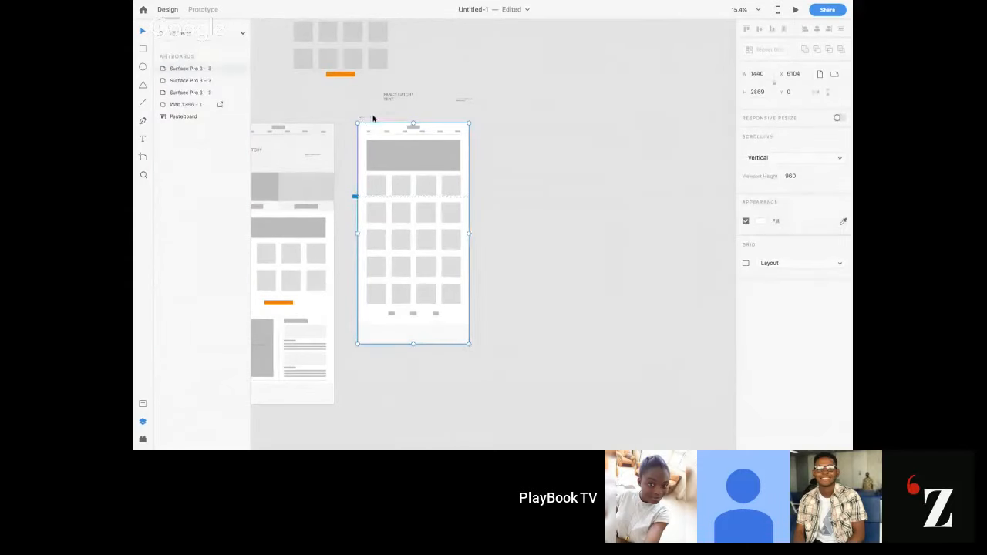
{"action": "left_click_drag", "start_coordinate": [375, 116], "coordinate": [496, 118]}
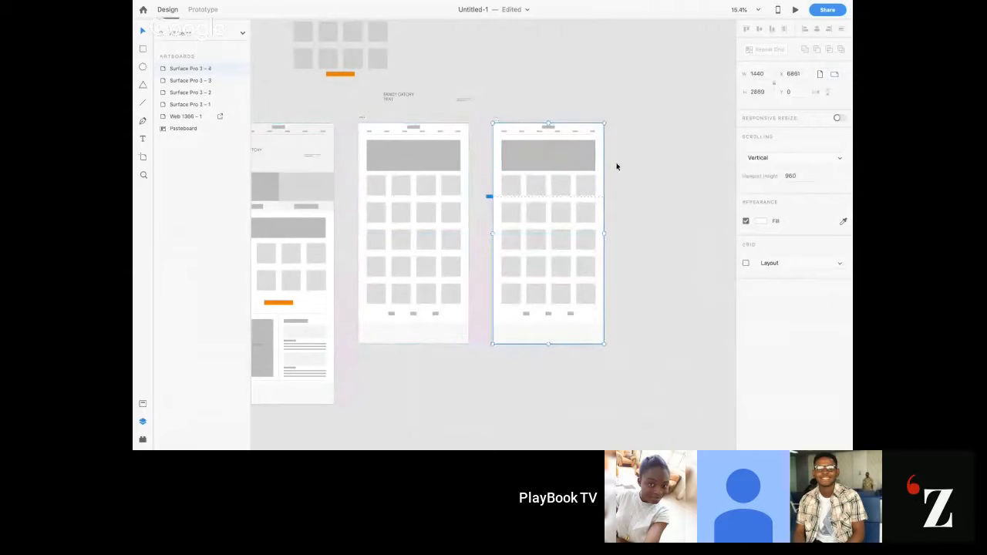
{"action": "left_click", "coordinate": [617, 165]}
Move the product repeat grid off the Surface Pro 3 – 4 artboard onto the empty pasteboard beside it
{"action": "scroll", "coordinate": [616, 165], "scroll_direction": "up", "scroll_amount": 5}
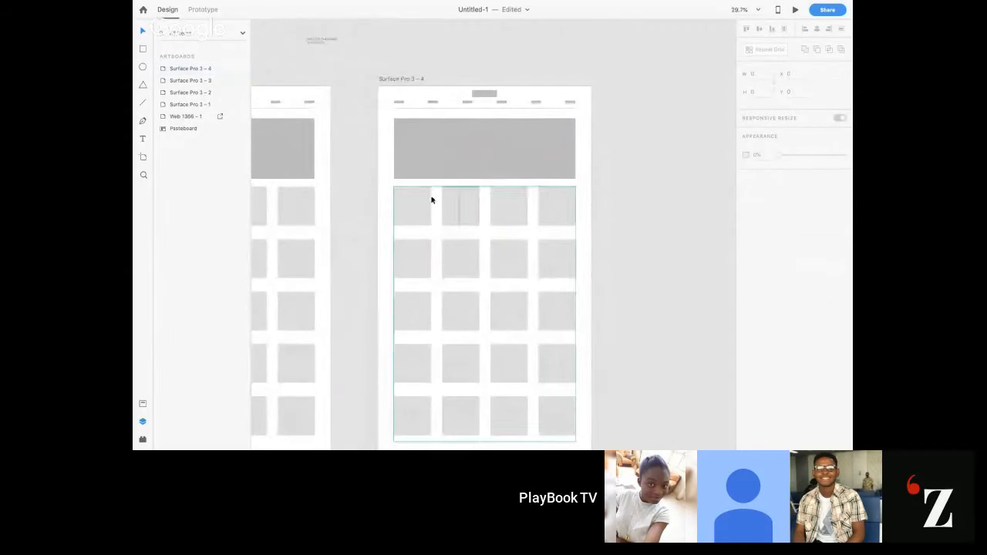
{"action": "left_click", "coordinate": [399, 204]}
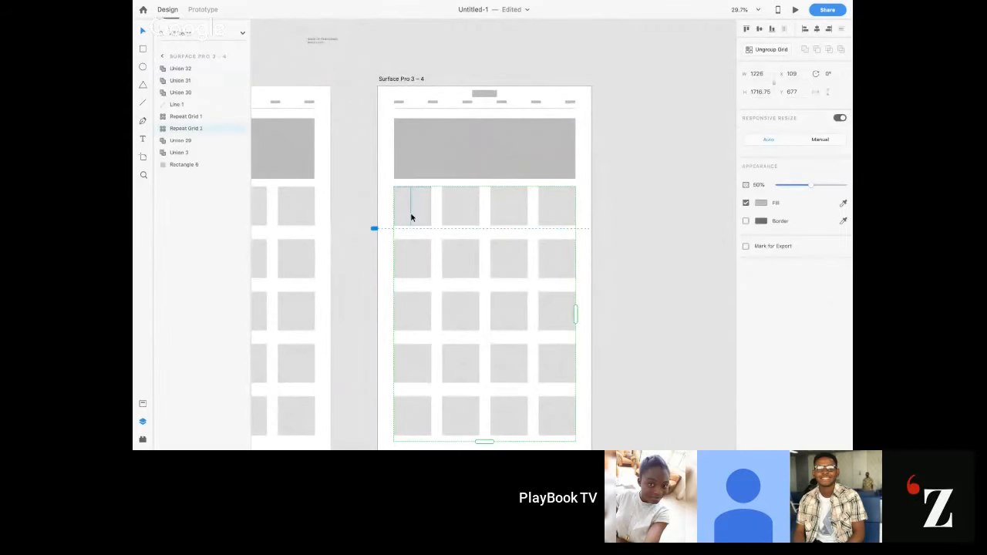
{"action": "left_click_drag", "start_coordinate": [416, 215], "coordinate": [664, 188]}
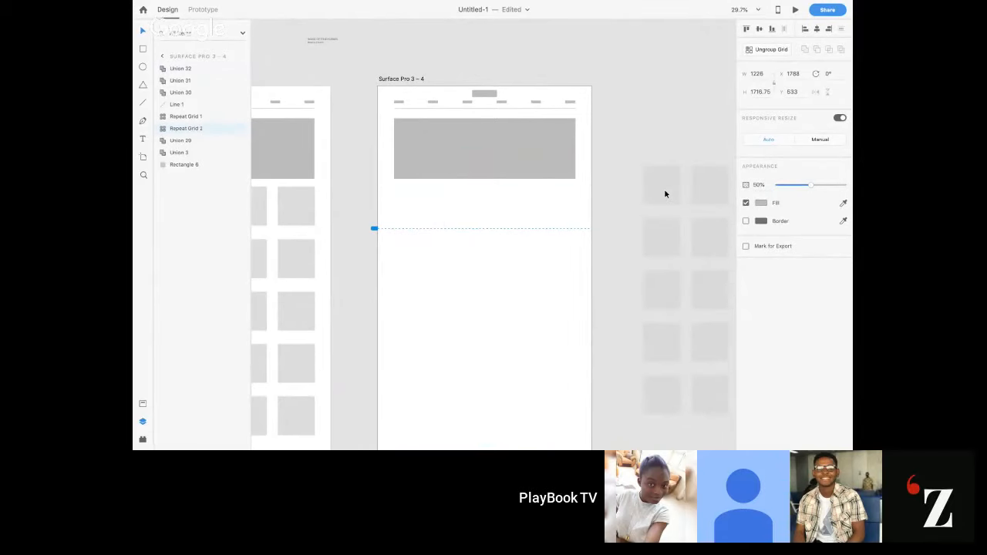
Narrow the dark grey banner on Surface Pro 3 – 4 to about 612 wide and extend its lower edge downward
{"action": "left_click", "coordinate": [515, 160]}
{"action": "left_click_drag", "start_coordinate": [575, 148], "coordinate": [486, 147]}
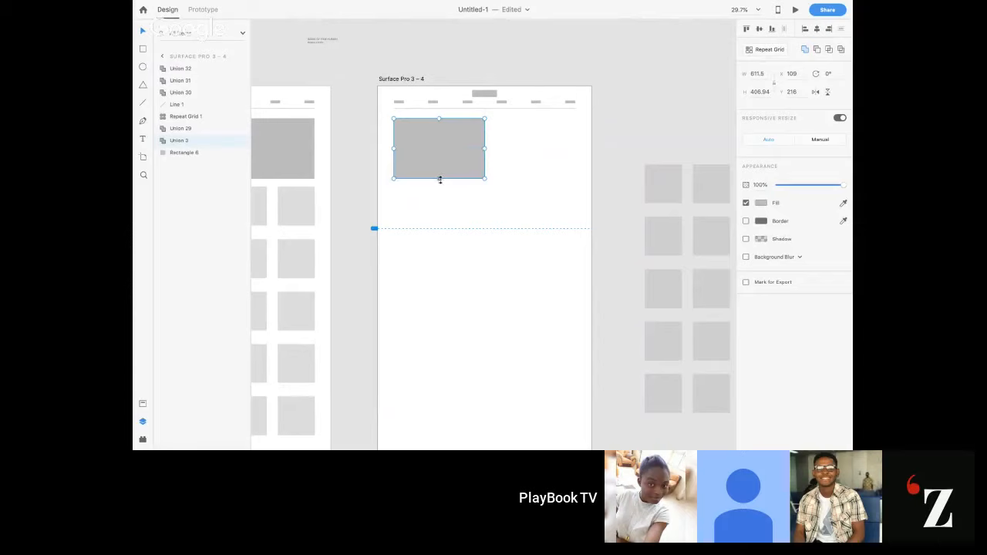
{"action": "left_click_drag", "start_coordinate": [439, 180], "coordinate": [438, 221]}
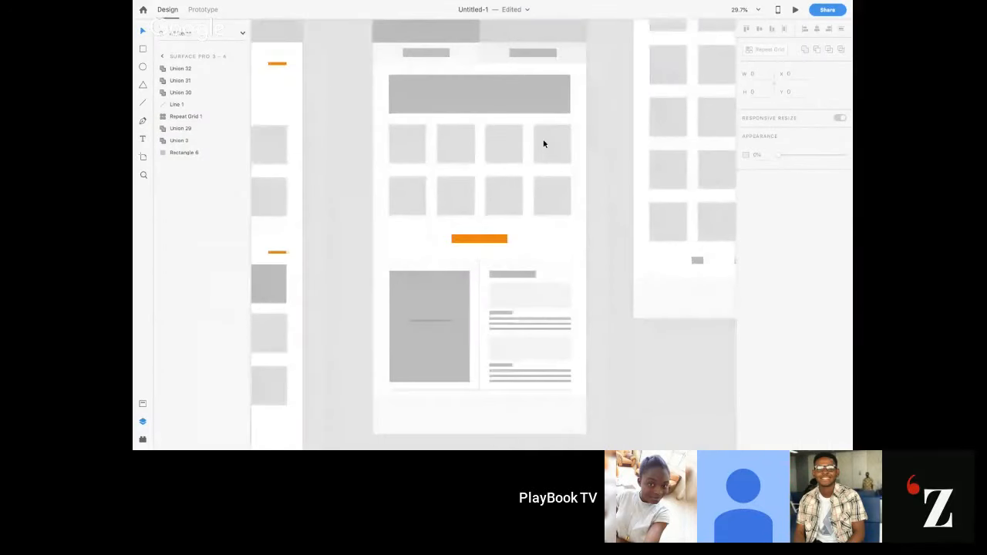
Copy the upper heading, pale block, subheading and text lines from Surface Pro 3 – 2 to beside the image block on Surface Pro 3 – 4
{"action": "scroll", "coordinate": [543, 145], "scroll_direction": "down", "scroll_amount": 1}
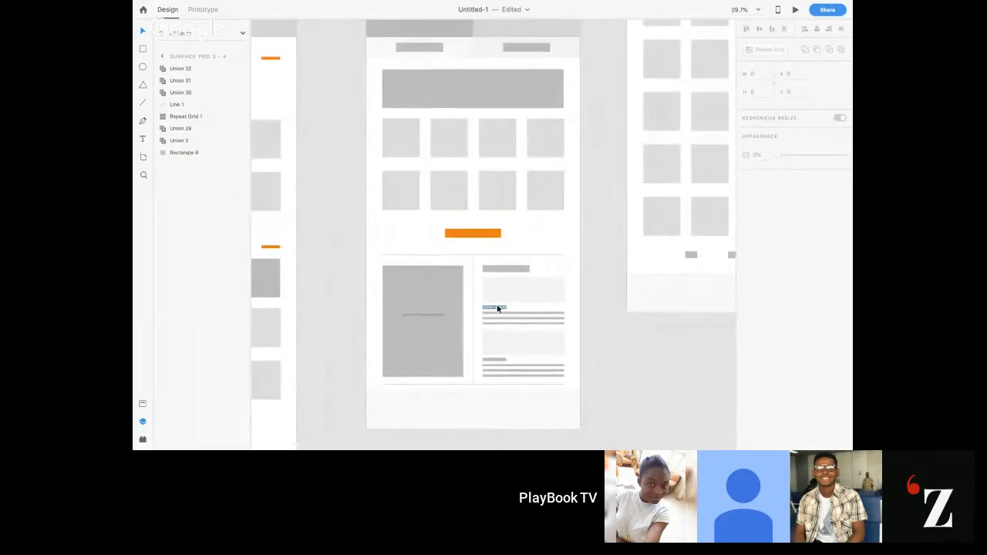
{"action": "left_click", "coordinate": [497, 308]}
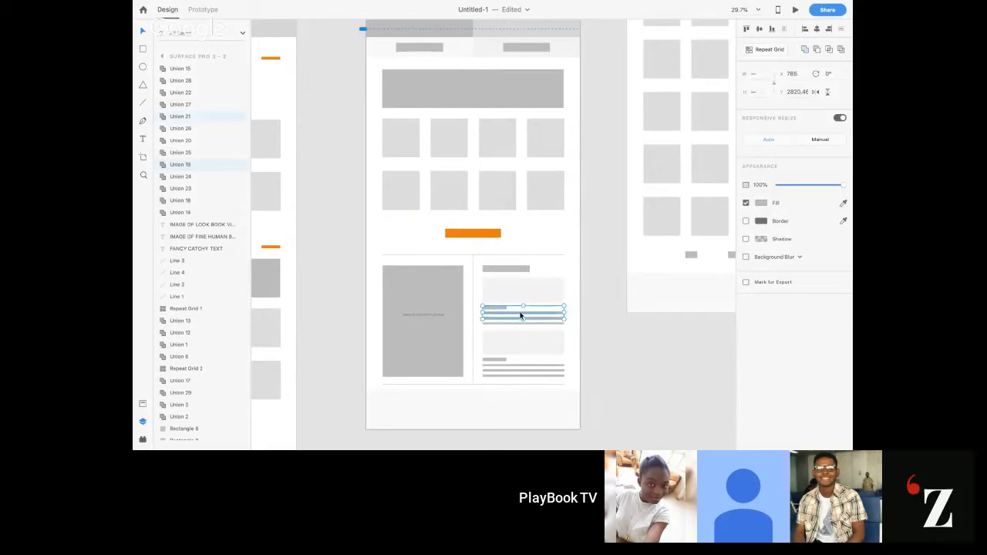
{"action": "left_click", "coordinate": [529, 328], "text": "shift"}
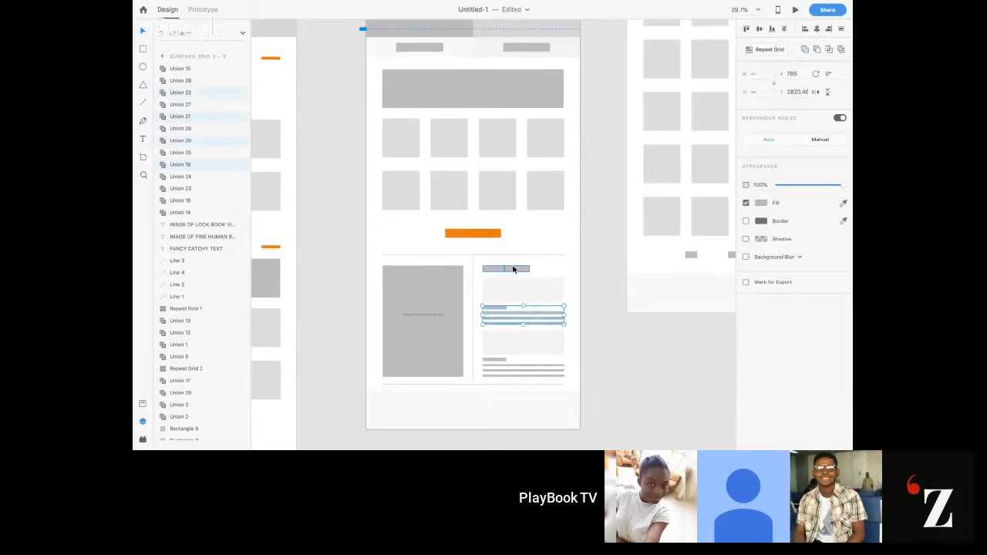
{"action": "left_click", "coordinate": [513, 270], "text": "shift"}
{"action": "left_click_drag", "start_coordinate": [522, 296], "coordinate": [702, 101]}
{"action": "scroll", "coordinate": [702, 102], "scroll_direction": "up", "scroll_amount": 4}
{"action": "scroll", "coordinate": [703, 102], "scroll_direction": "right", "scroll_amount": 2}
{"action": "scroll", "coordinate": [625, 212], "scroll_direction": "down", "scroll_amount": 2}
{"action": "scroll", "coordinate": [625, 212], "scroll_direction": "right", "scroll_amount": 4}
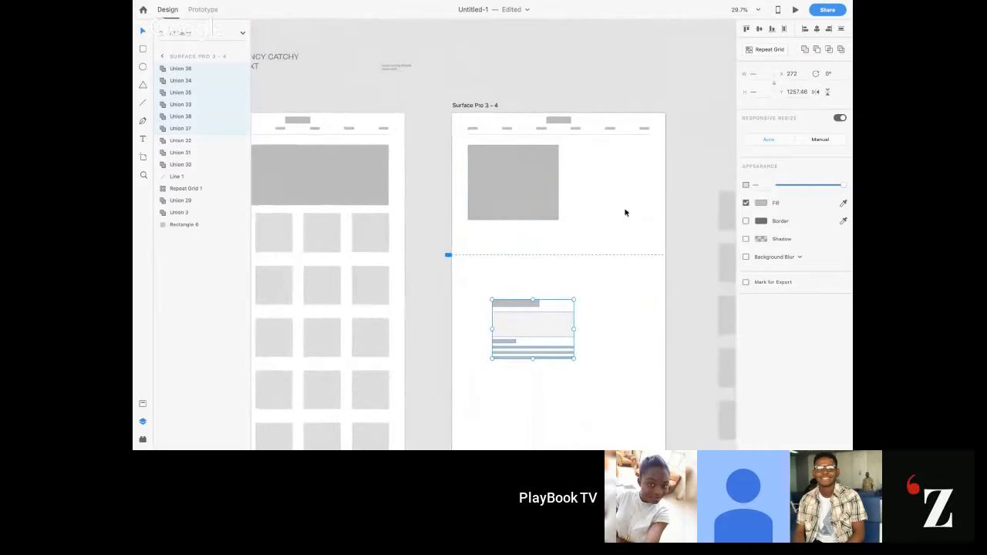
{"action": "left_click_drag", "start_coordinate": [526, 327], "coordinate": [602, 170]}
{"action": "left_click", "coordinate": [605, 236]}
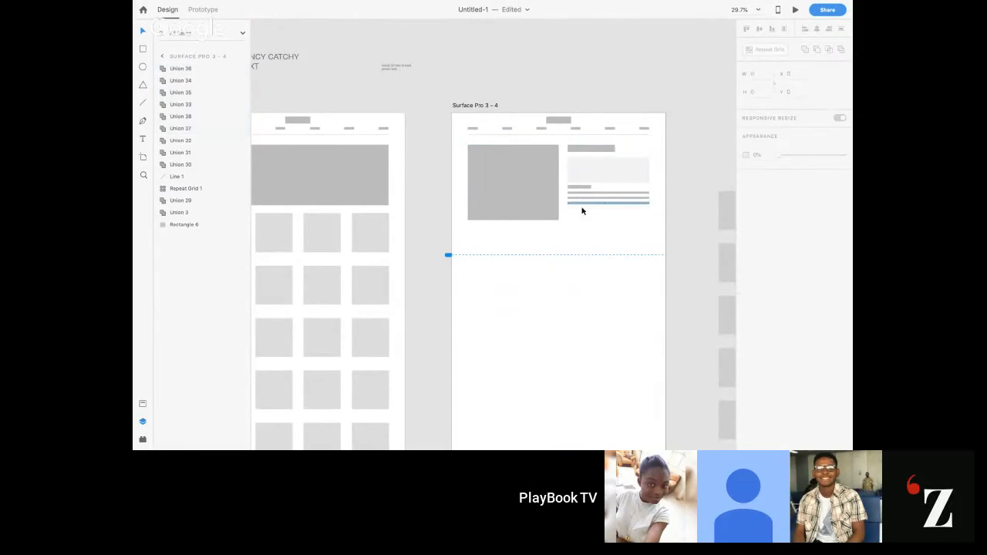
Copy the orange button from Surface Pro 3 – 2 to just below the text lines on Surface Pro 3 – 4
{"action": "scroll", "coordinate": [586, 227], "scroll_direction": "down", "scroll_amount": 3}
{"action": "scroll", "coordinate": [585, 231], "scroll_direction": "down", "scroll_amount": 3}
{"action": "scroll", "coordinate": [584, 232], "scroll_direction": "left", "scroll_amount": 3}
{"action": "scroll", "coordinate": [584, 229], "scroll_direction": "down", "scroll_amount": 1}
{"action": "scroll", "coordinate": [584, 229], "scroll_direction": "left", "scroll_amount": 1}
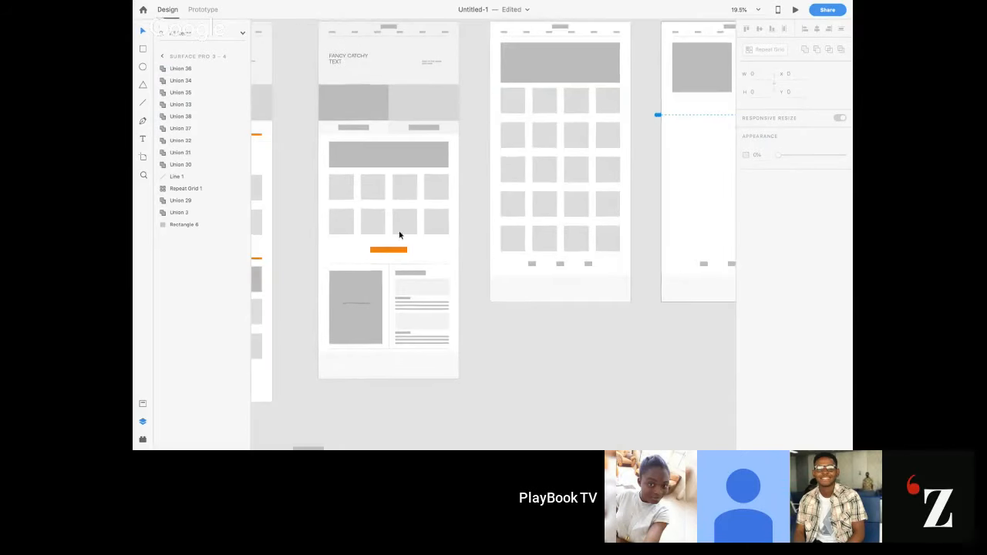
{"action": "left_click", "coordinate": [389, 249]}
{"action": "mouse_move", "coordinate": [417, 245]}
{"action": "left_mouse_down"}
{"action": "mouse_move", "coordinate": [736, 99]}
{"action": "mouse_move", "coordinate": [668, 85]}
{"action": "mouse_move", "coordinate": [648, 92]}
{"action": "left_mouse_up"}
Delete the three small grey pagination blocks on Surface Pro 3 – 4 and move its footer block up to about Y 917
{"action": "mouse_move", "coordinate": [564, 240]}
{"action": "left_mouse_down"}
{"action": "mouse_move", "coordinate": [650, 283]}
{"action": "mouse_move", "coordinate": [661, 275]}
{"action": "mouse_move", "coordinate": [653, 134]}
{"action": "left_mouse_up"}
{"action": "key", "text": "Delete"}
{"action": "left_click", "coordinate": [639, 292]}
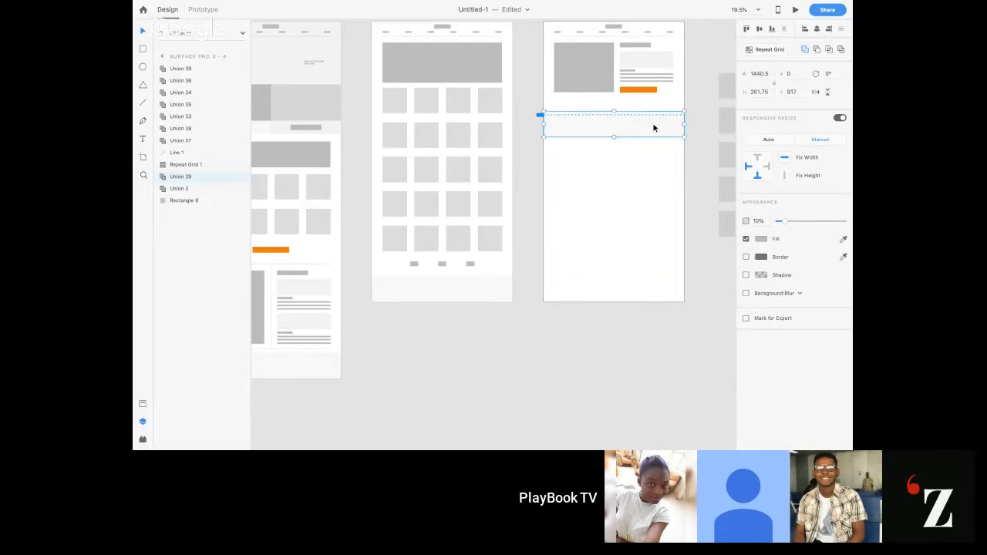
Shorten the Surface Pro 3 – 4 artboard to about 1183 high so it ends at the footer, keeping its original width
{"action": "scroll", "coordinate": [652, 128], "scroll_direction": "up", "scroll_amount": 3}
{"action": "left_click", "coordinate": [577, 78]}
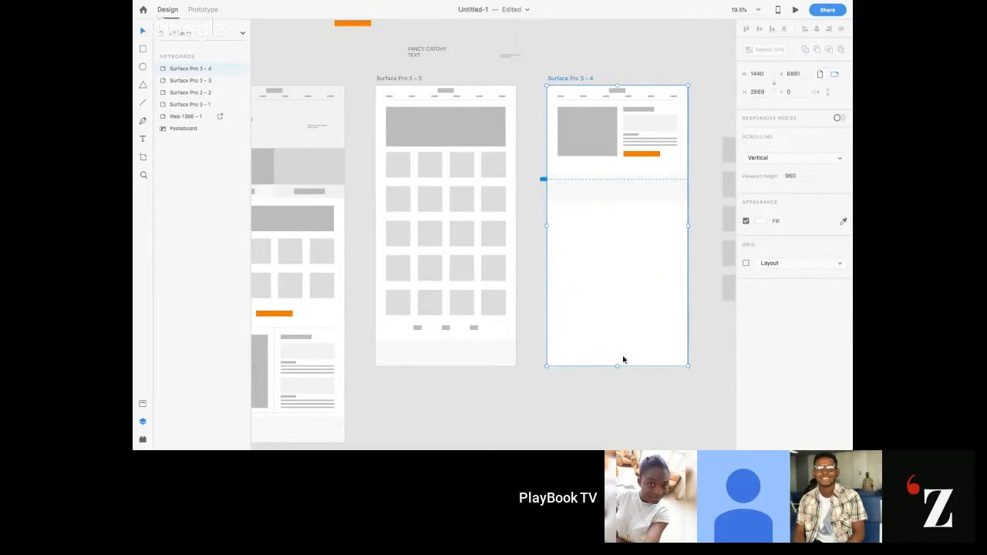
{"action": "left_click_drag", "start_coordinate": [617, 366], "coordinate": [623, 200]}
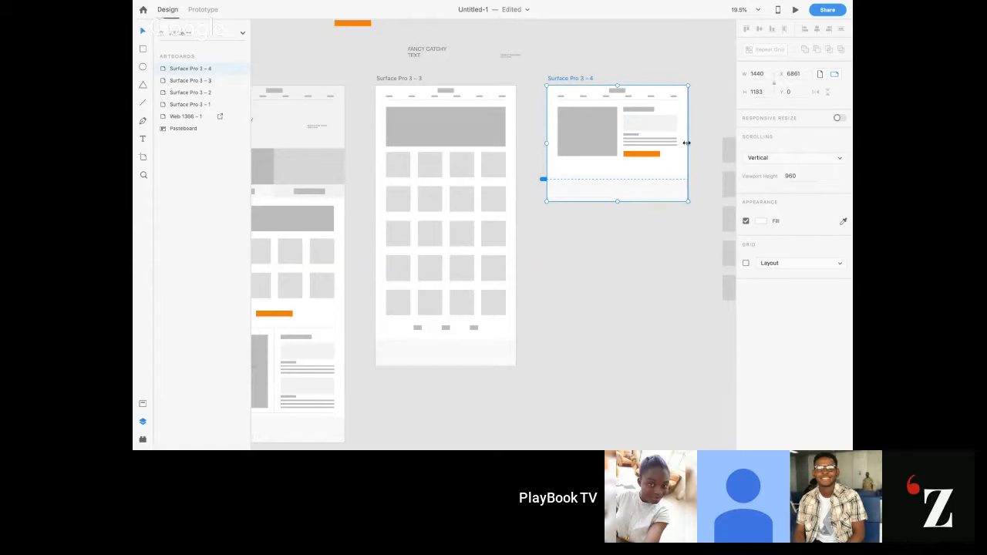
{"action": "left_click_drag", "start_coordinate": [685, 142], "coordinate": [718, 142]}
{"action": "key", "text": "super+z"}
{"action": "left_click", "coordinate": [698, 196]}
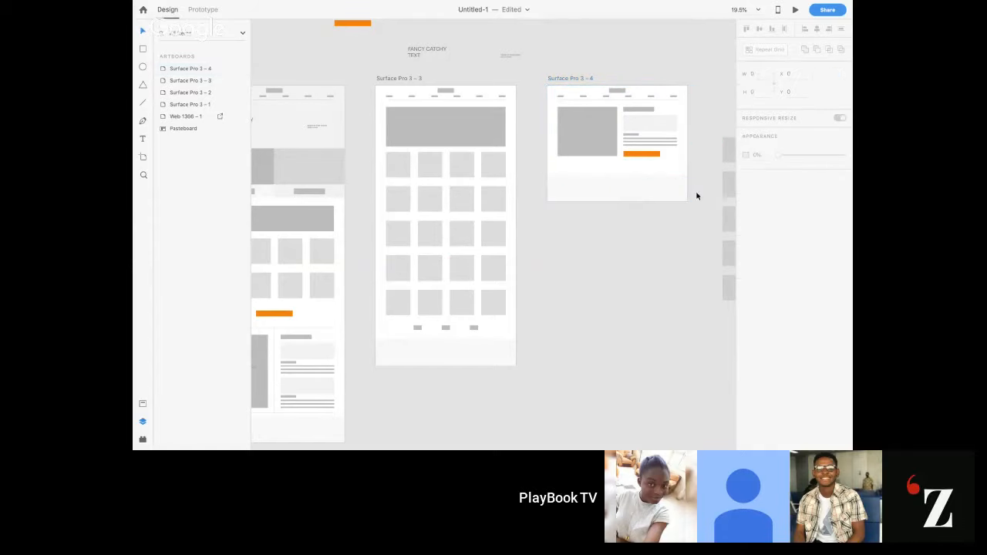
Delete the spare product grid from the pasteboard beside the Surface Pro 3 – 4 artboard
{"action": "scroll", "coordinate": [698, 196], "scroll_direction": "right", "scroll_amount": 4}
{"action": "scroll", "coordinate": [696, 196], "scroll_direction": "right", "scroll_amount": 2}
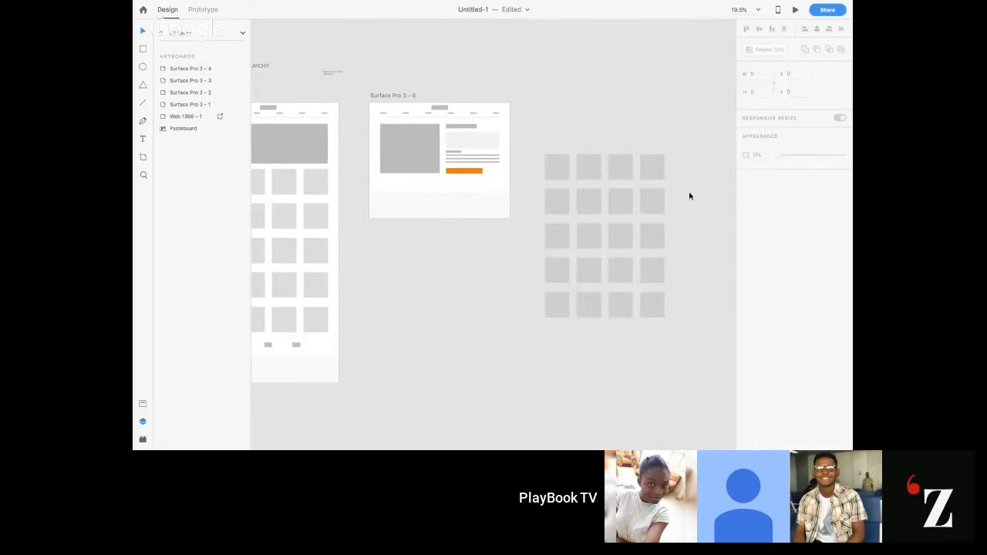
{"action": "left_click", "coordinate": [579, 177]}
{"action": "key", "text": "Delete"}
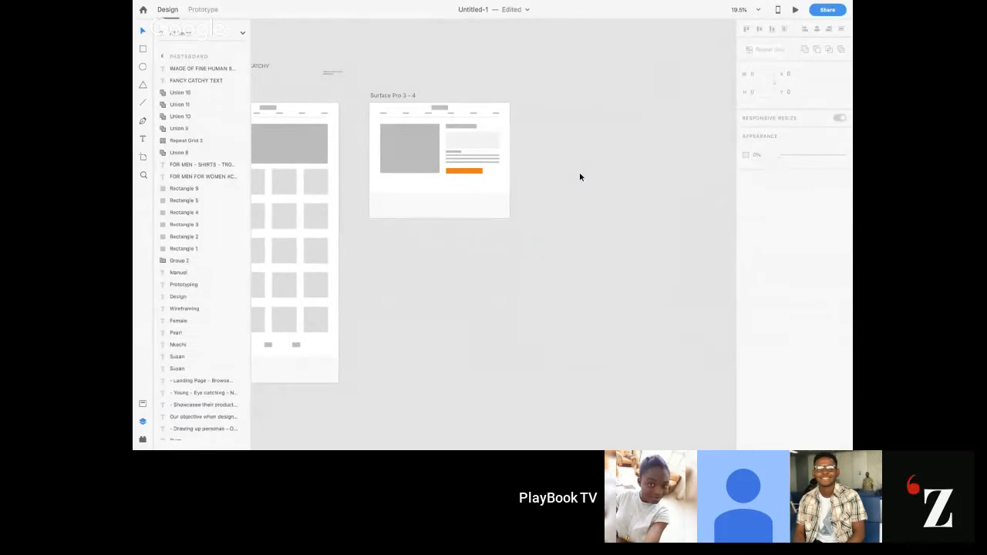